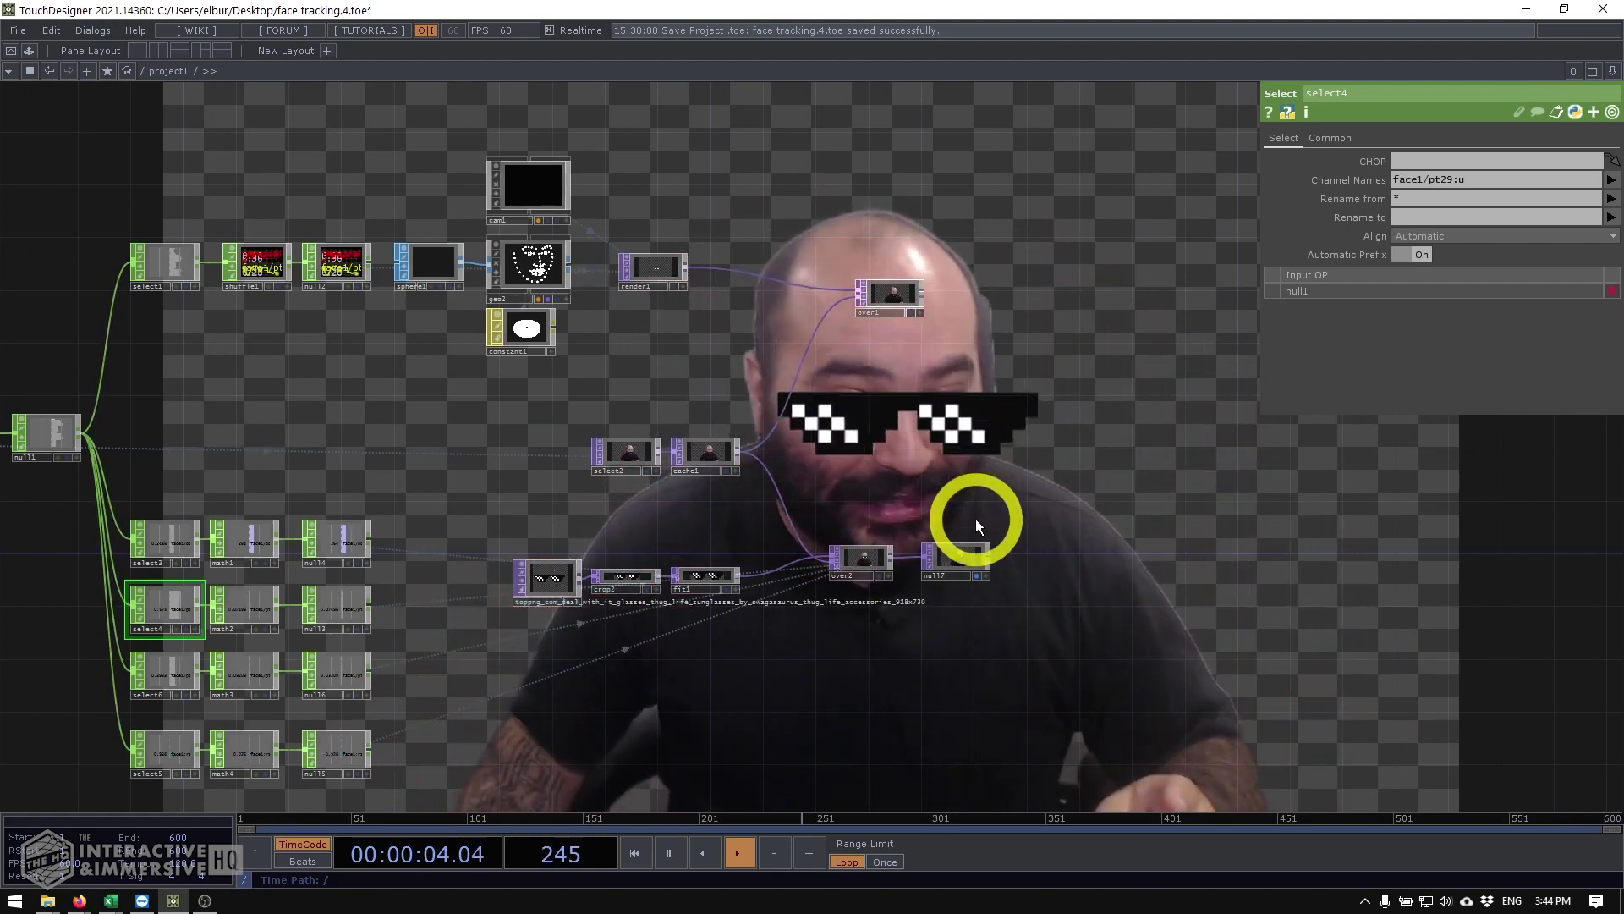
# Step: Examine the finished network: the glasses composite, the landmark dot render and the face tracking source
pyautogui.scroll(3, 998, 564)
pyautogui.scroll(2, 998, 563)
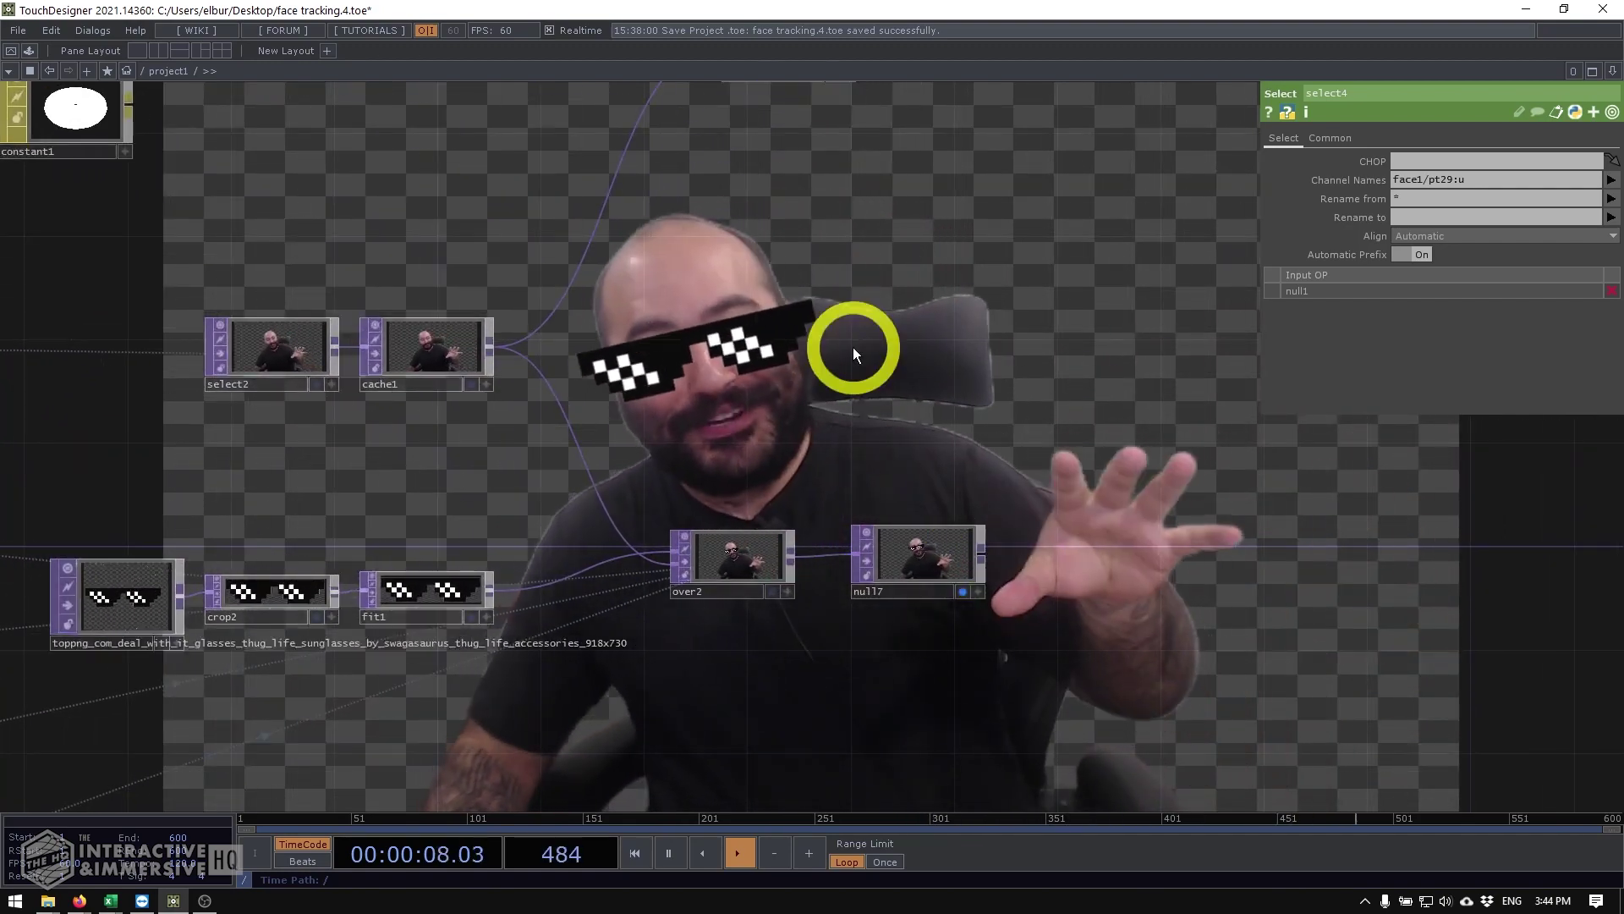
pyautogui.moveTo(852, 346); pyautogui.dragTo(926, 617)
pyautogui.scroll(5, 871, 334)
pyautogui.scroll(2, 864, 325)
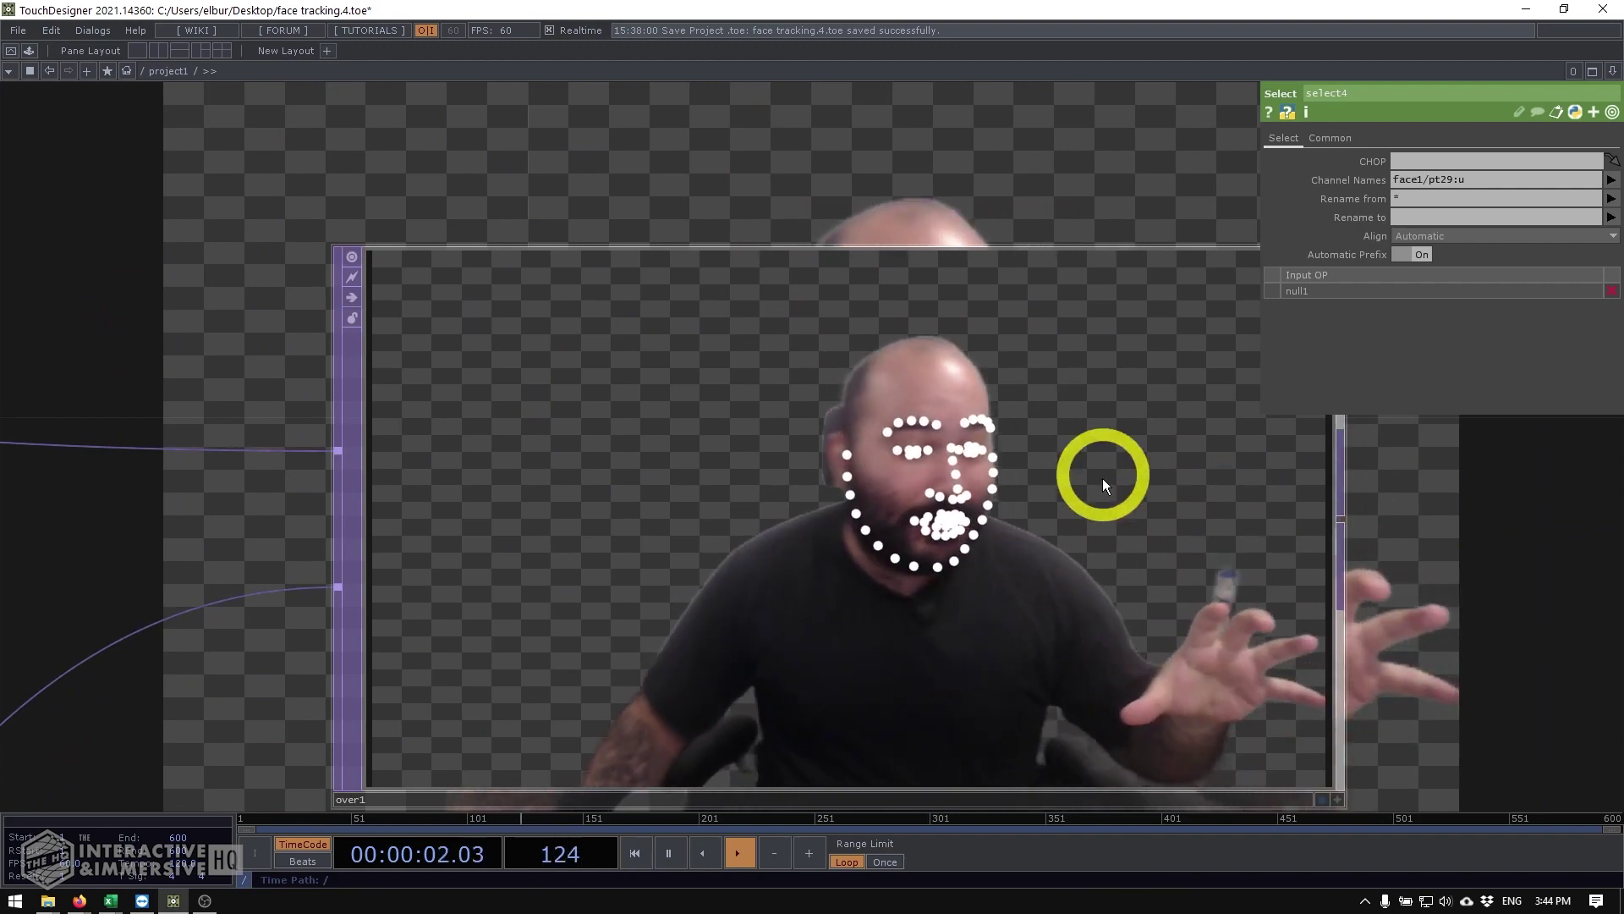
pyautogui.scroll(-5, 1024, 482)
pyautogui.scroll(-4, 925, 366)
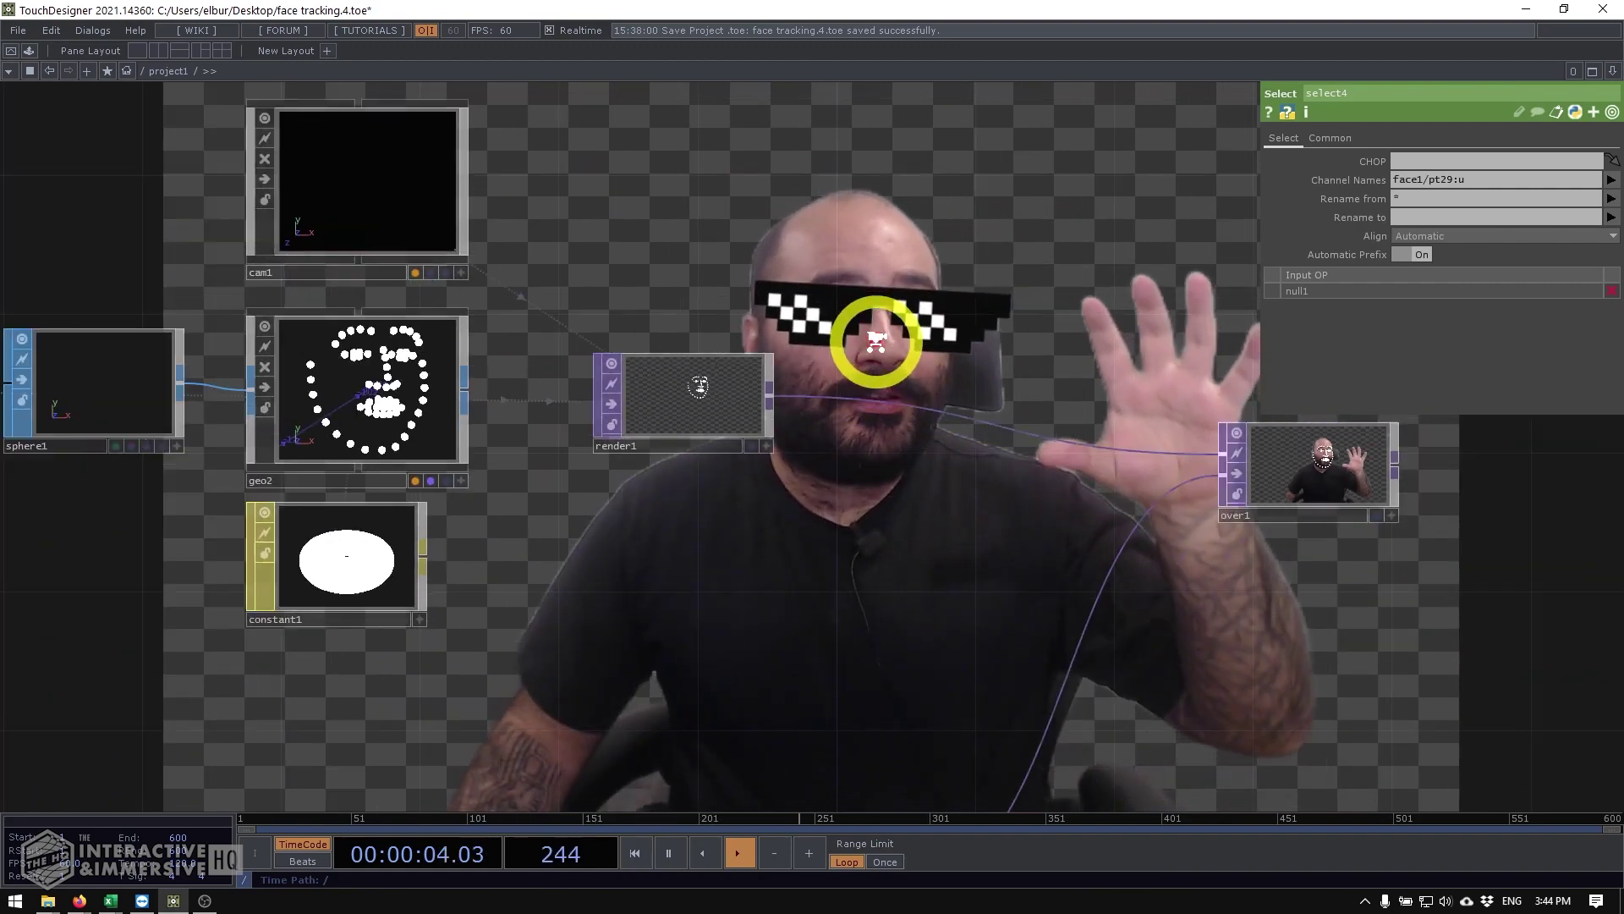
pyautogui.moveTo(743, 515); pyautogui.dragTo(1164, 570)
pyautogui.scroll(1, 663, 631)
pyautogui.moveTo(651, 608); pyautogui.dragTo(616, 494)
pyautogui.moveTo(67, 382); pyautogui.dragTo(478, 377)
pyautogui.scroll(3, 511, 533)
pyautogui.scroll(2, 511, 533)
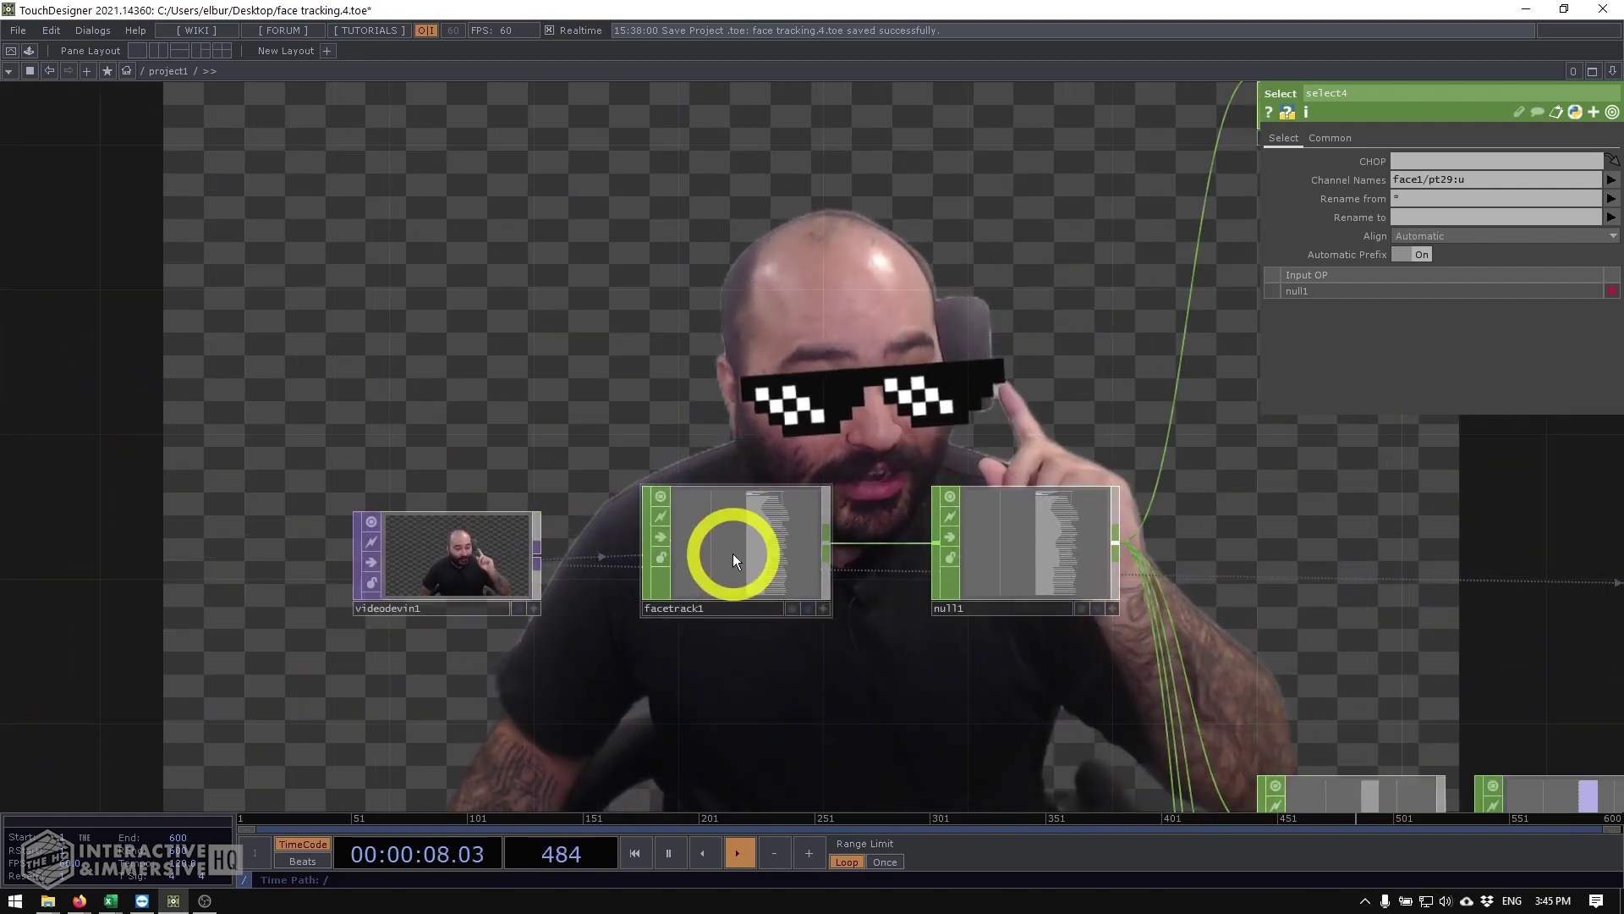
# Step: Inspect the full model folder and mesh file paths of the Face Track operator
pyautogui.click(733, 554)
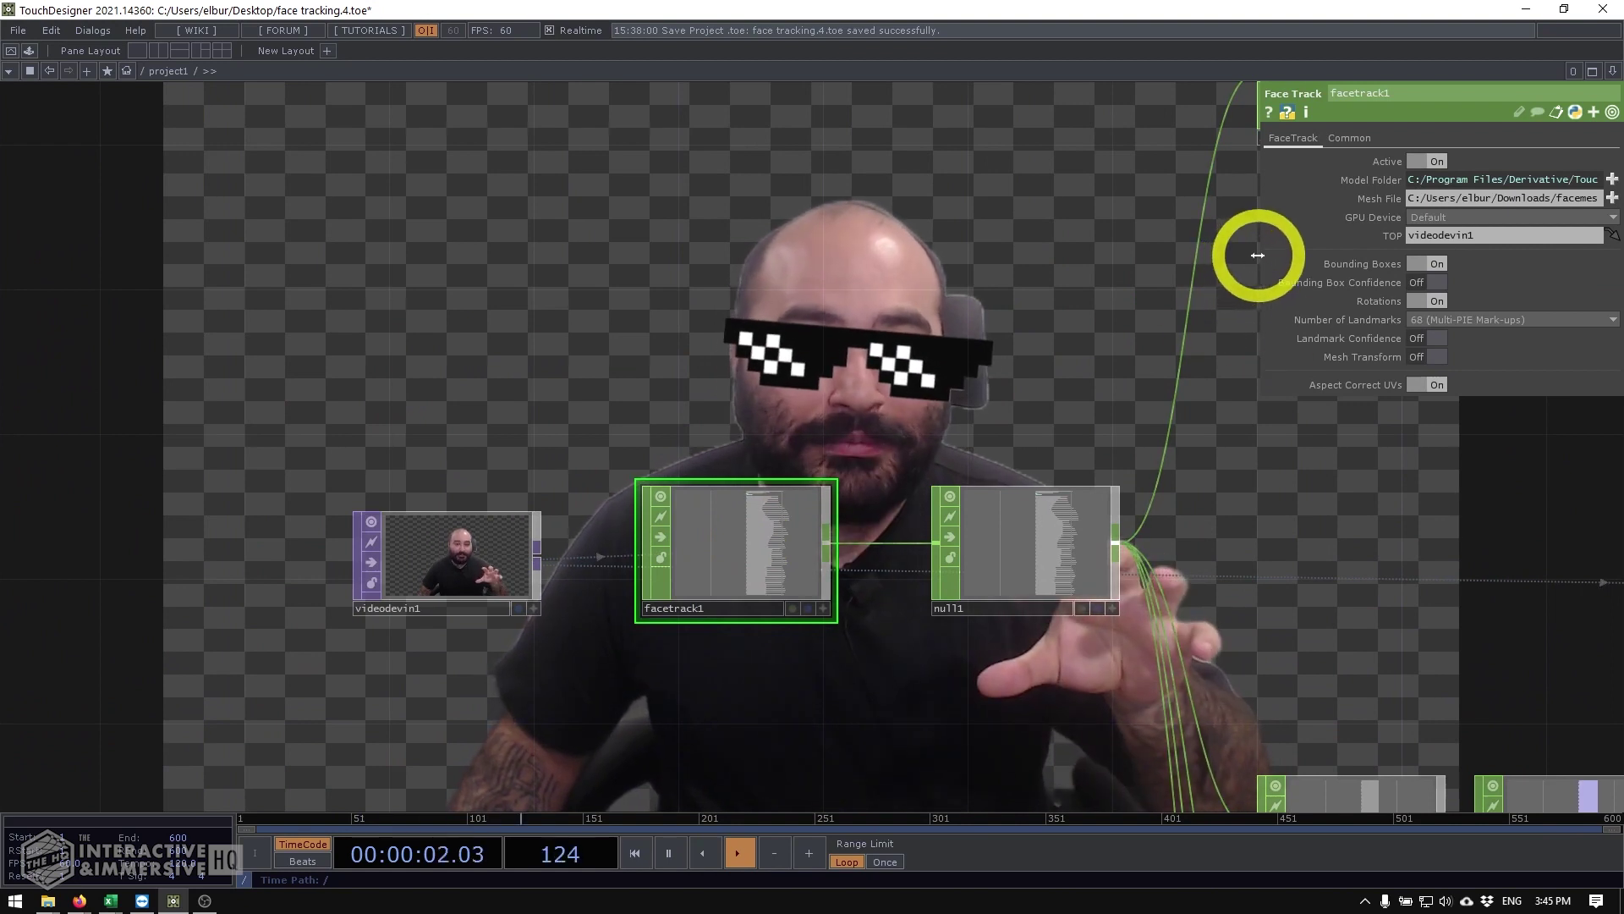
pyautogui.moveTo(1258, 254); pyautogui.dragTo(899, 263)
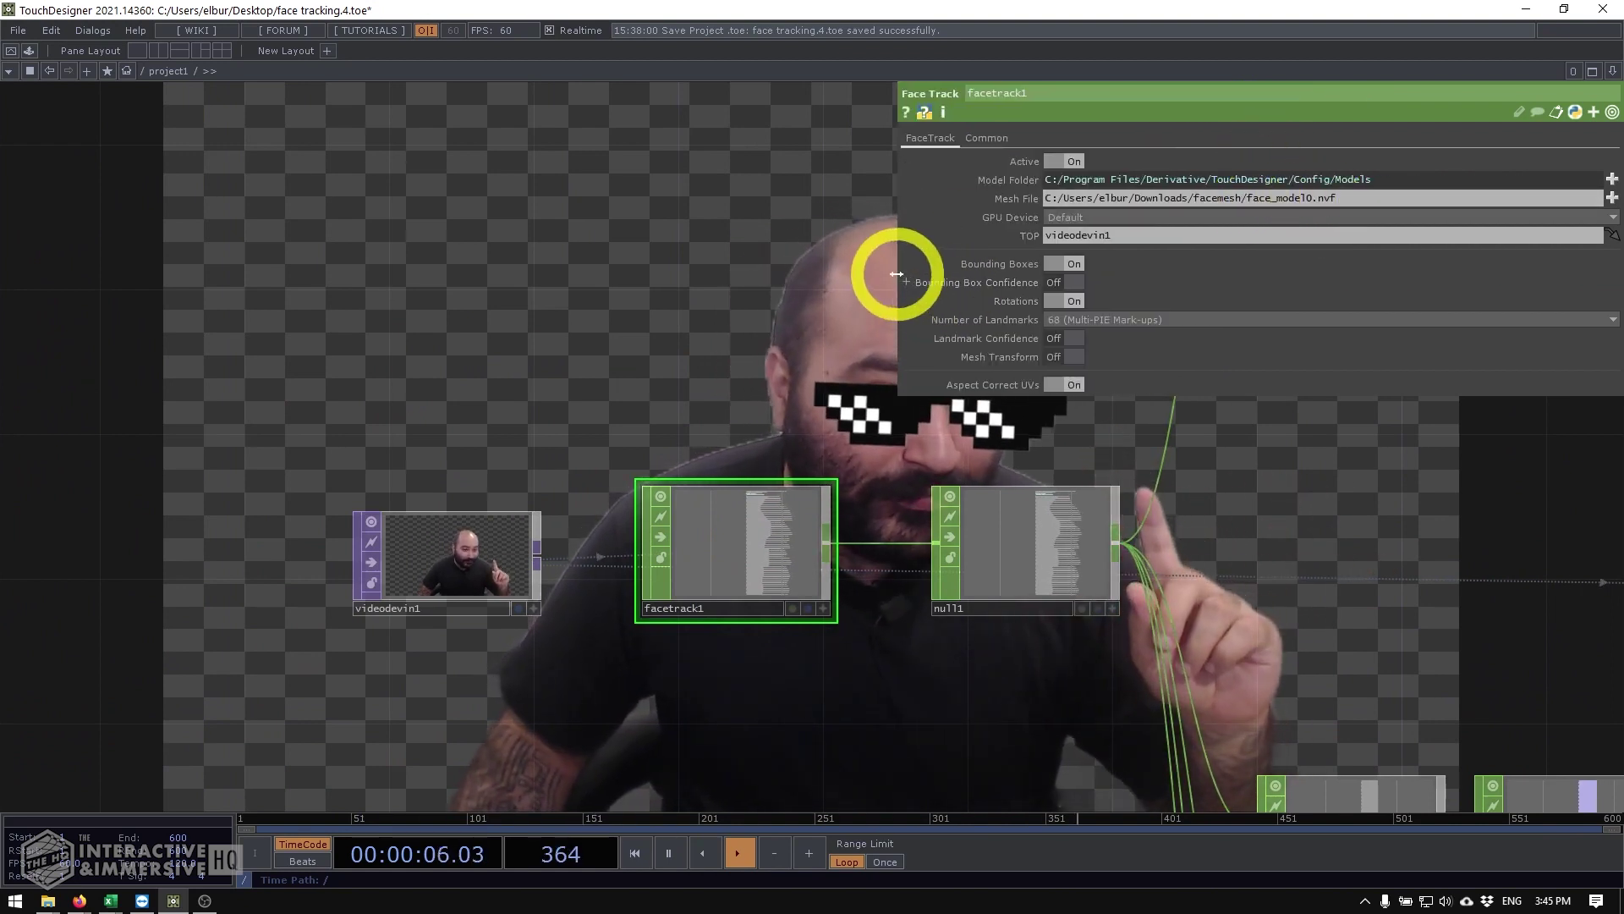
pyautogui.moveTo(897, 276); pyautogui.dragTo(424, 271)
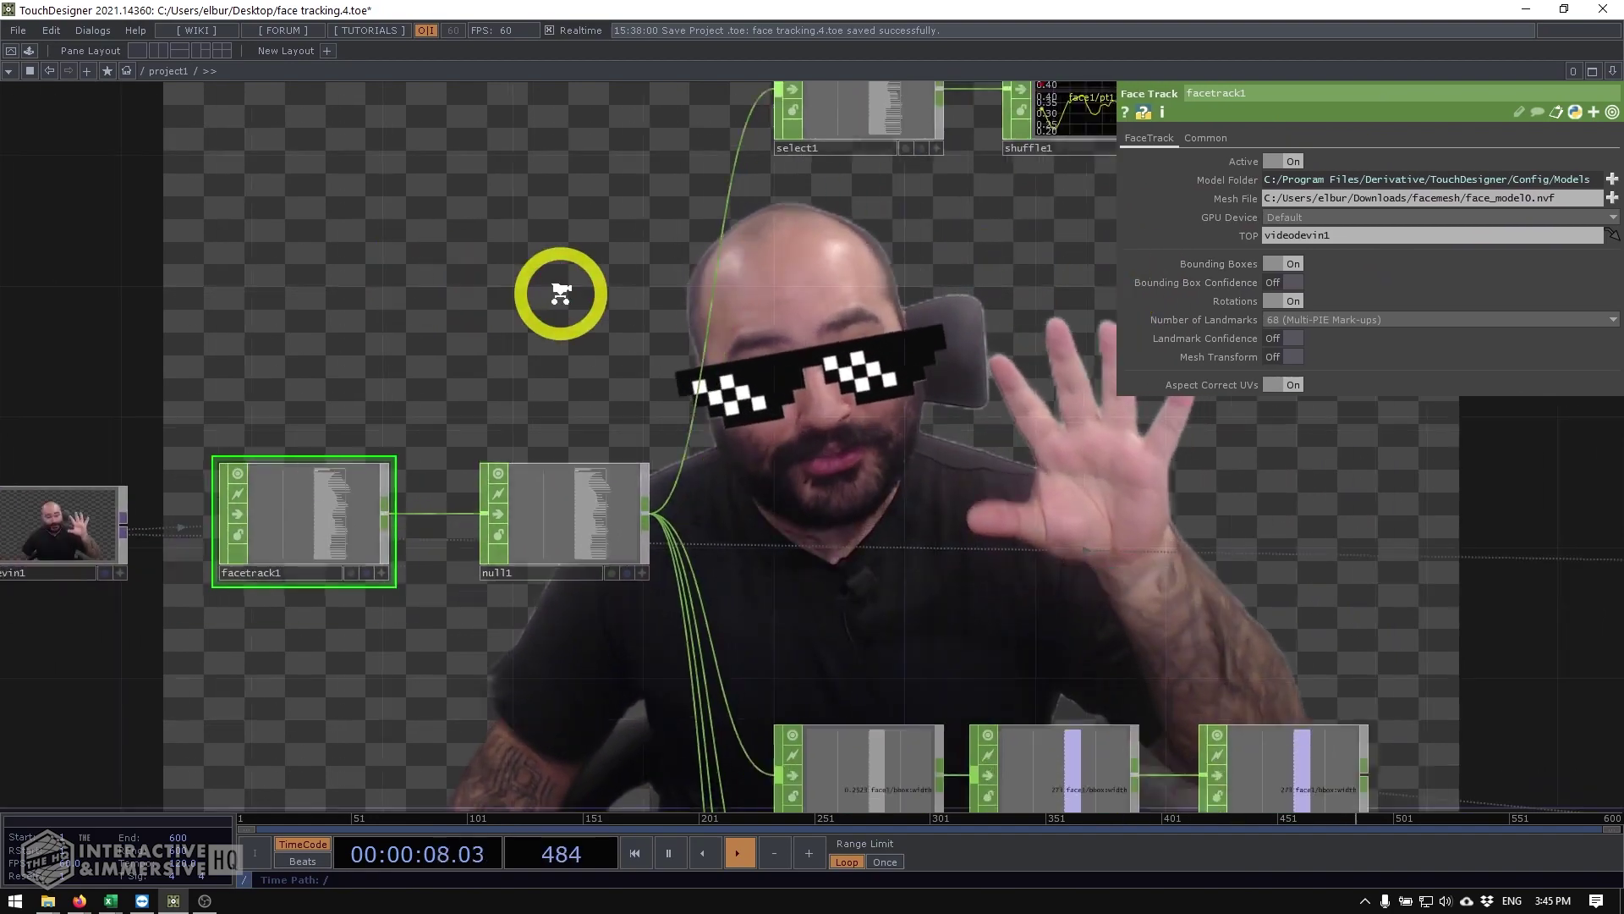
# Step: Delete every operator in the network except the video device input and the Face Track
pyautogui.scroll(-5, 560, 293)
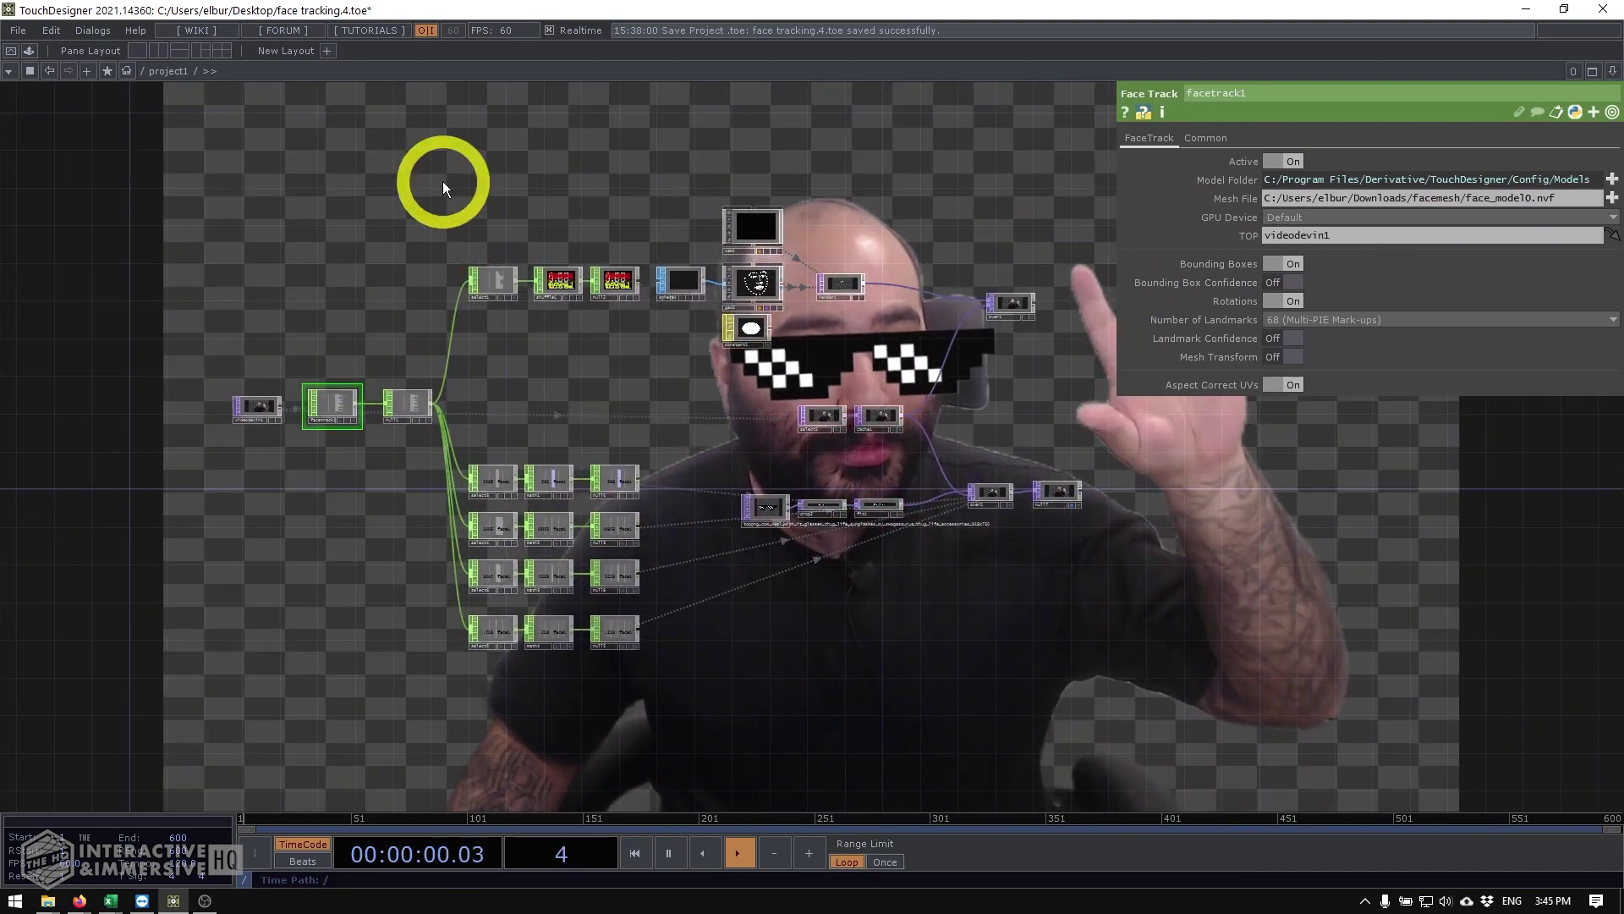
pyautogui.moveTo(423, 161); pyautogui.dragTo(1110, 702, button='right')
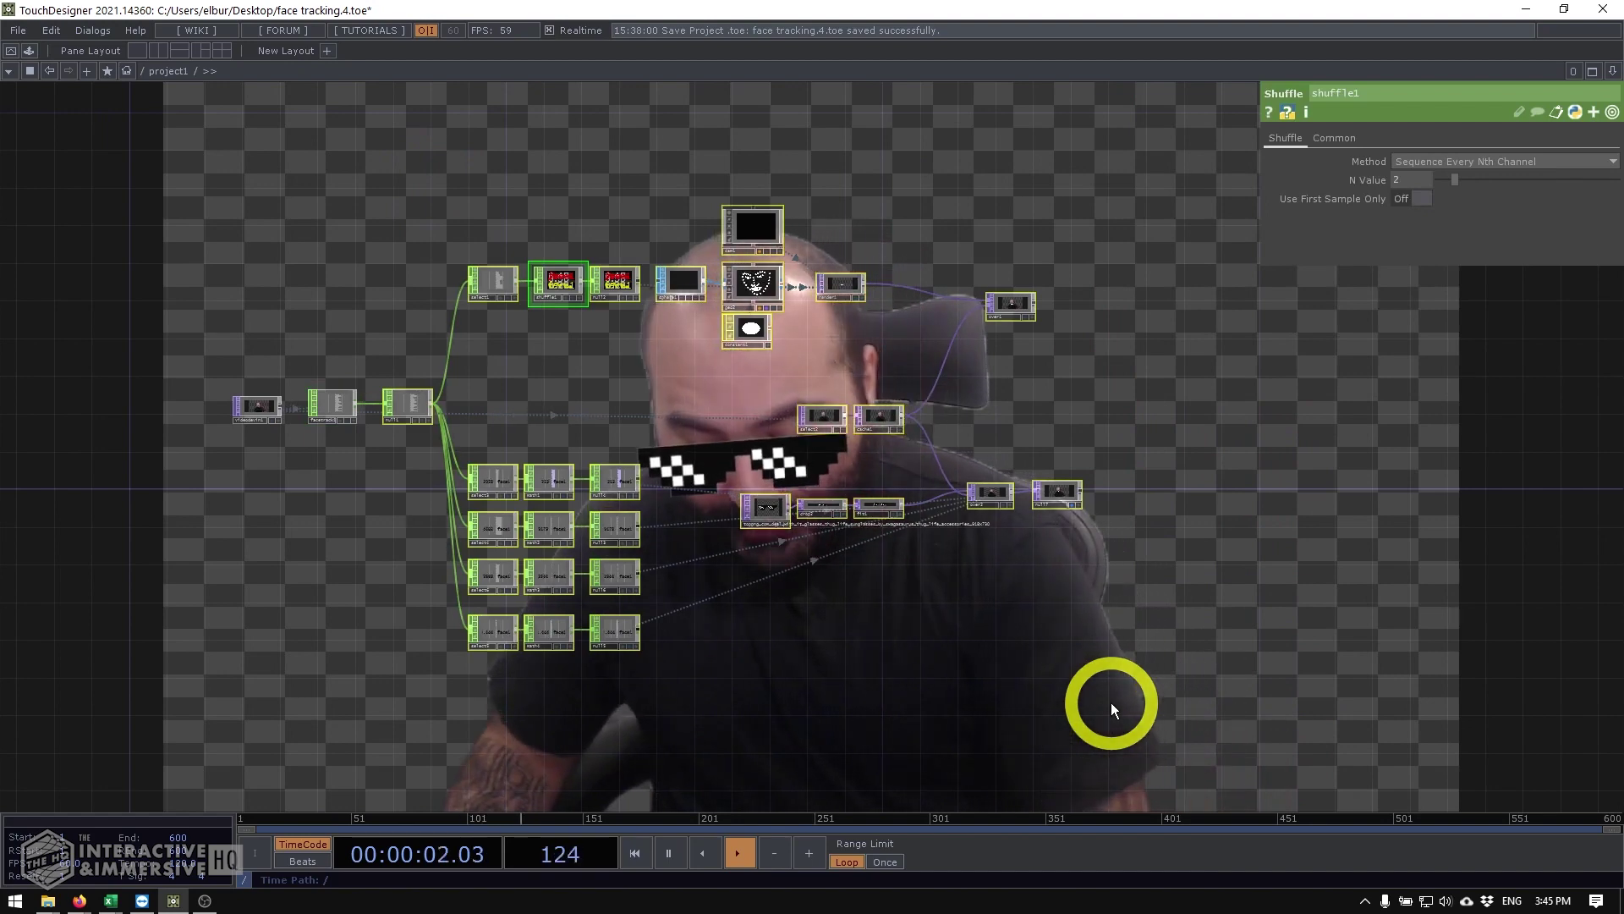
pyautogui.press('Delete')
pyautogui.scroll(4, 338, 398)
# Step: Turn off Rotations and Aspect Correct UVs on the Face Track operator fed by the video device input
pyautogui.click(479, 428)
pyautogui.scroll(3, 552, 453)
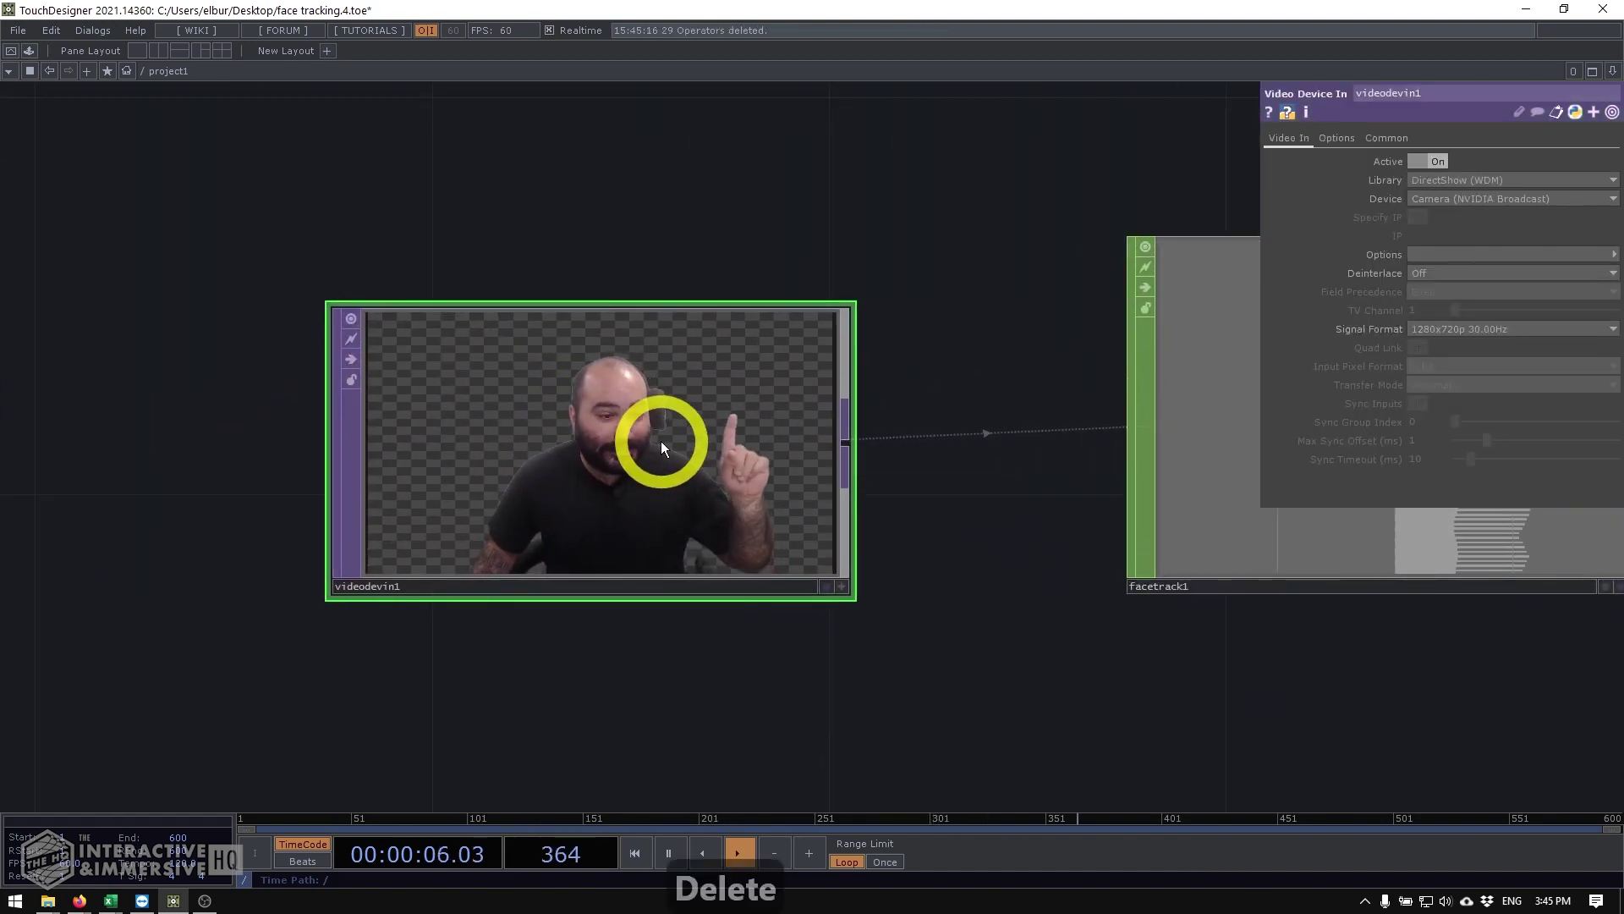
pyautogui.moveTo(1074, 495); pyautogui.dragTo(882, 510)
pyautogui.click(881, 509)
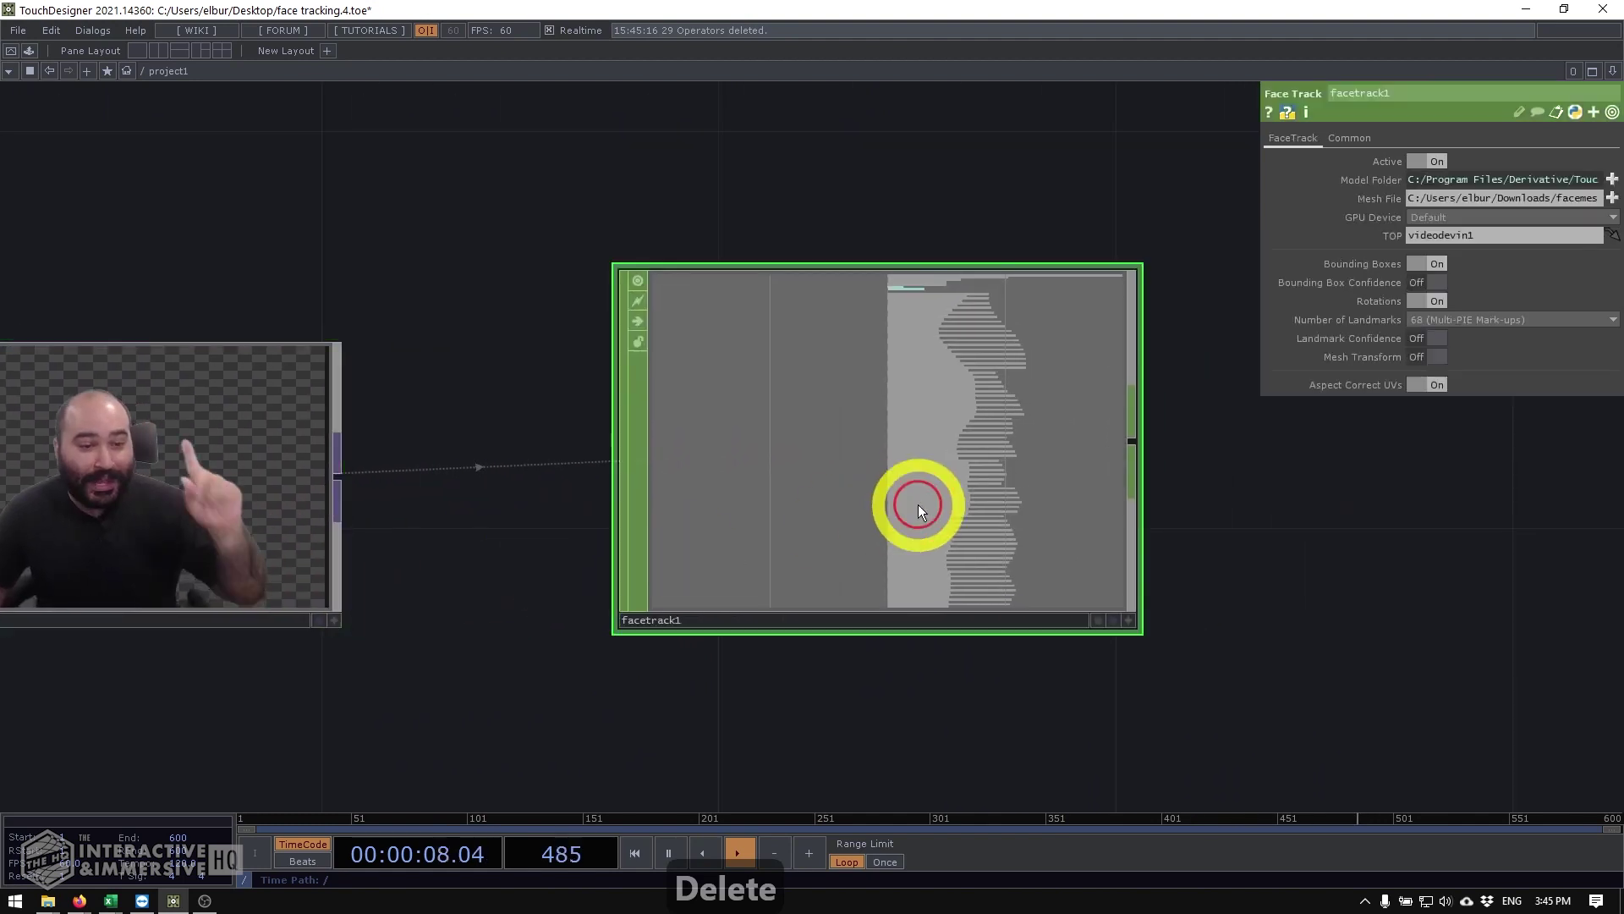
pyautogui.scroll(-3, 917, 504)
pyautogui.scroll(3, 1002, 413)
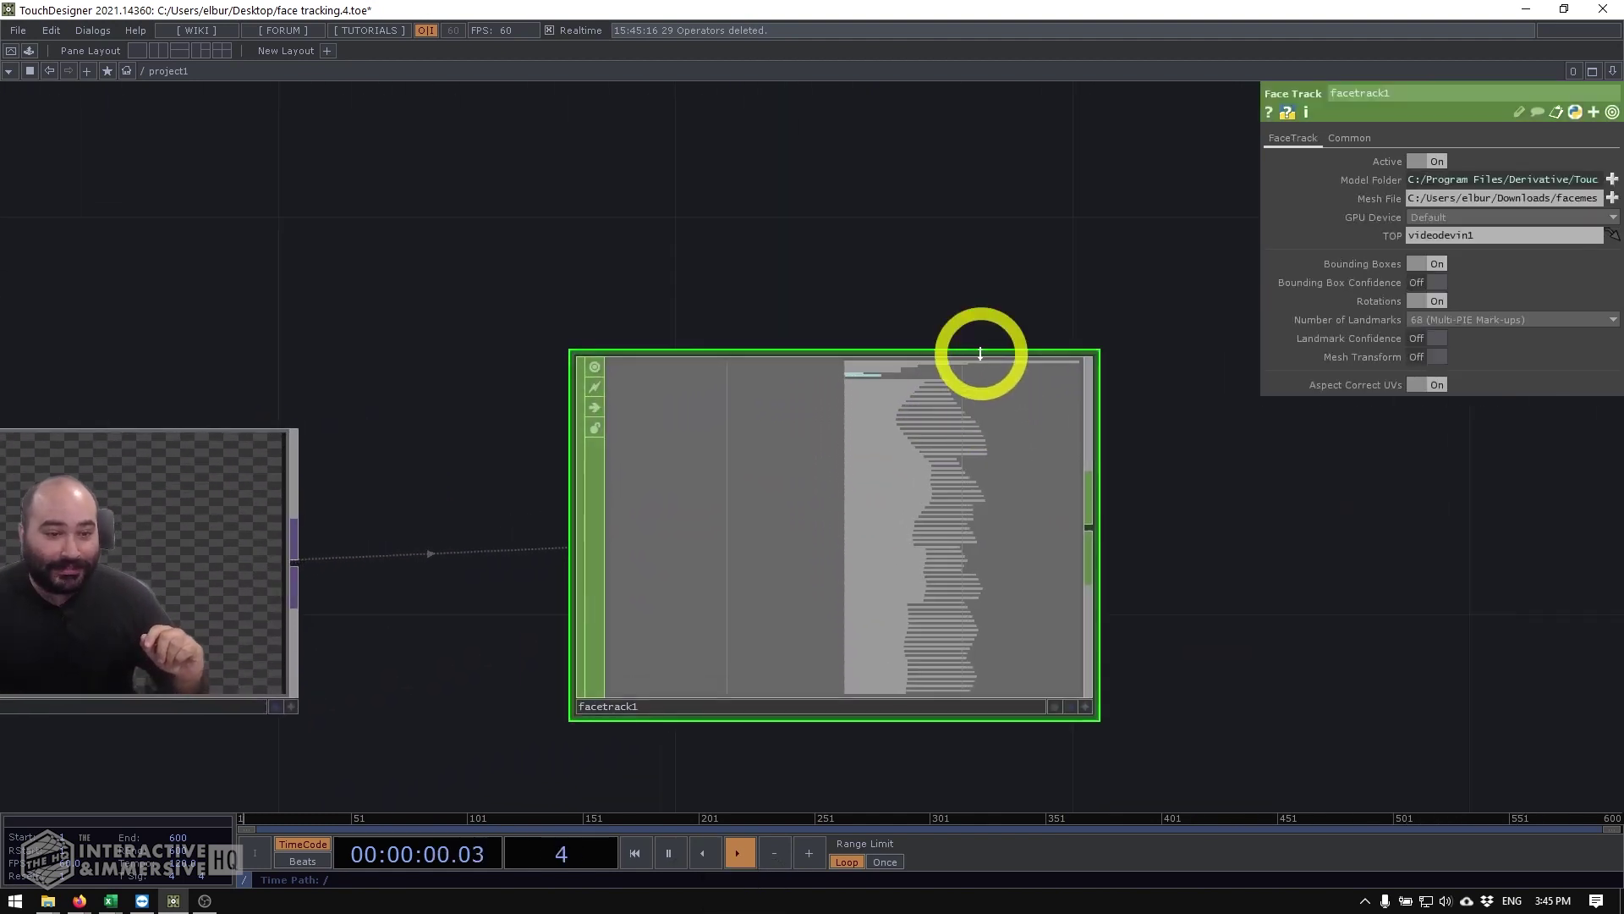
pyautogui.click(1429, 302)
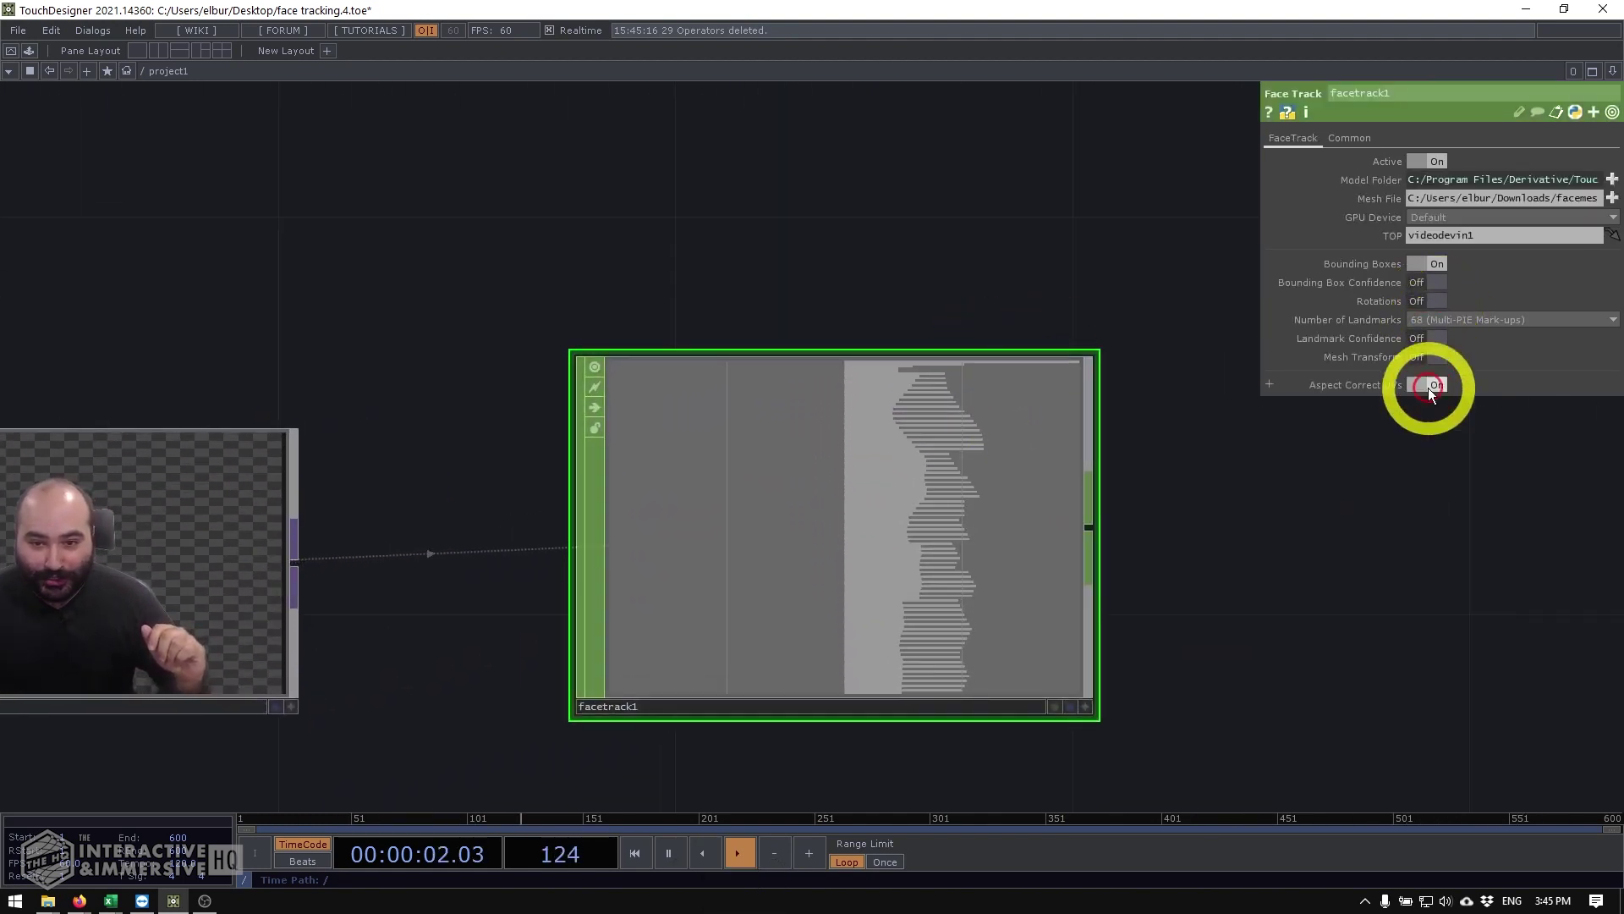
pyautogui.click(1428, 386)
# Step: Add a Select CHOP beyond the Face Track operator and connect the Face Track output to it
pyautogui.moveTo(1193, 305); pyautogui.dragTo(916, 363)
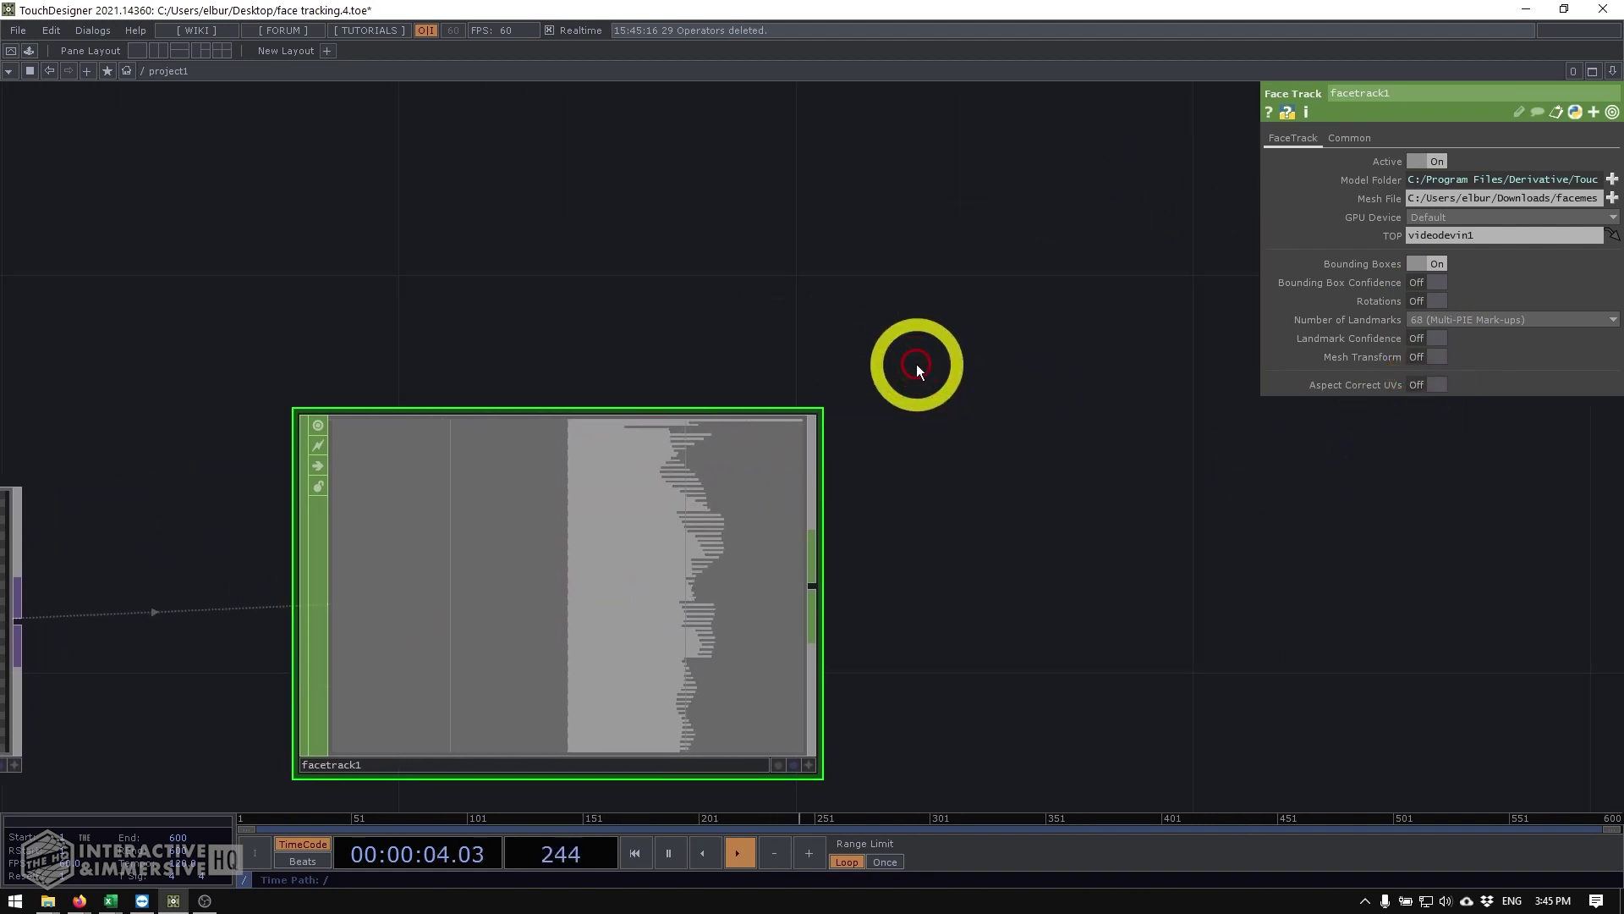
pyautogui.moveTo(755, 345); pyautogui.dragTo(529, 213)
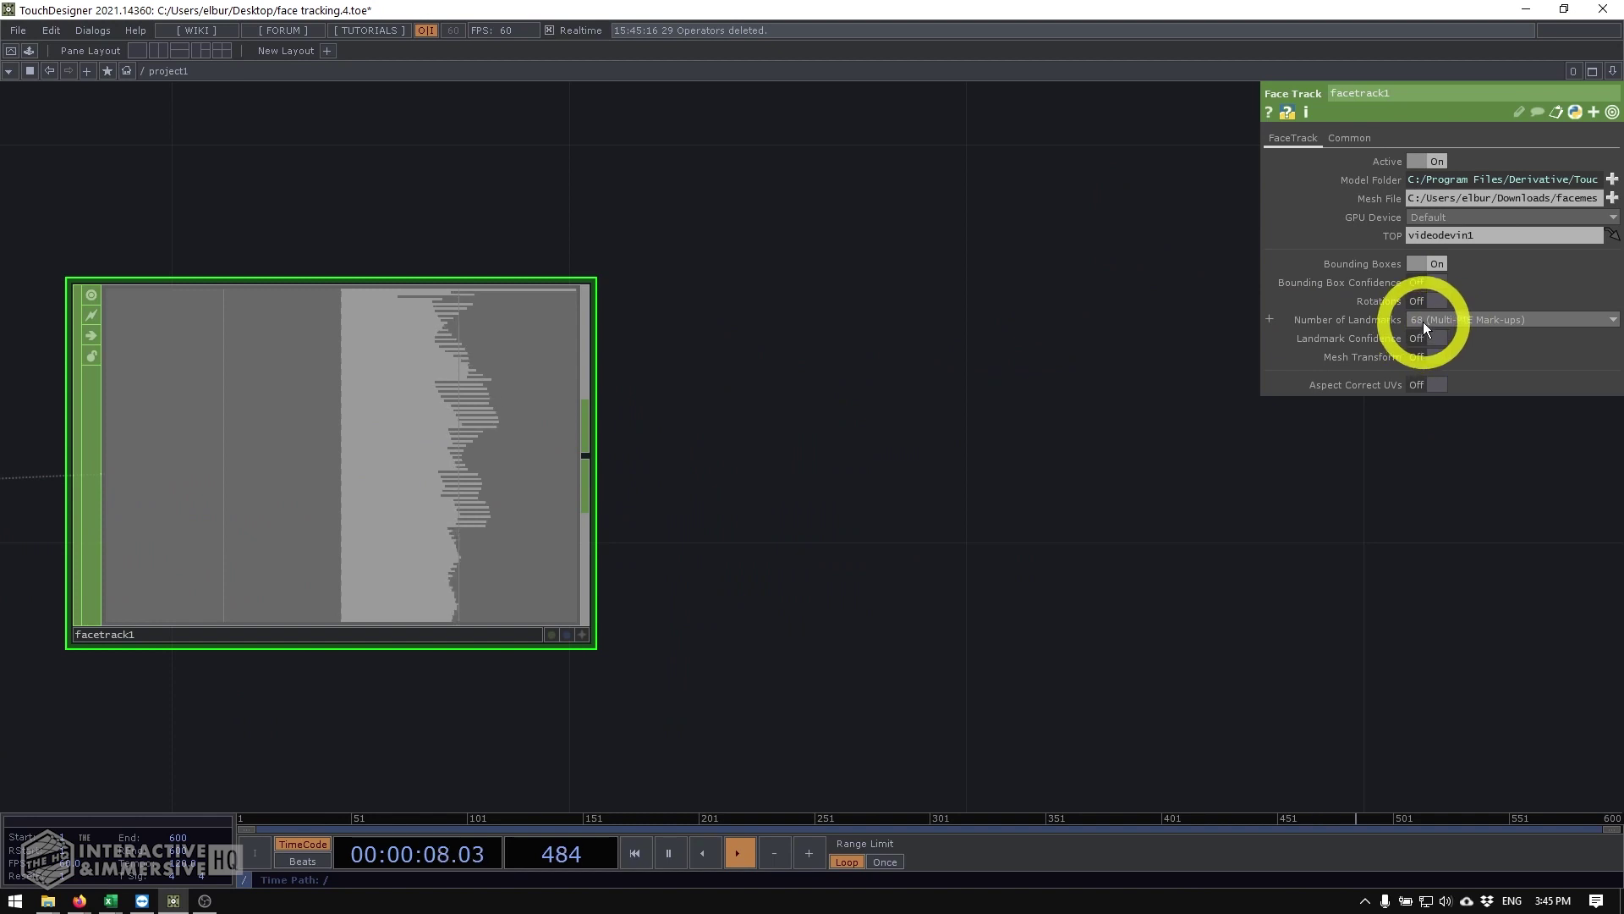
pyautogui.moveTo(1007, 313); pyautogui.dragTo(1105, 414)
pyautogui.moveTo(1019, 401); pyautogui.dragTo(853, 423, button='middle')
pyautogui.moveTo(849, 427); pyautogui.dragTo(600, 529)
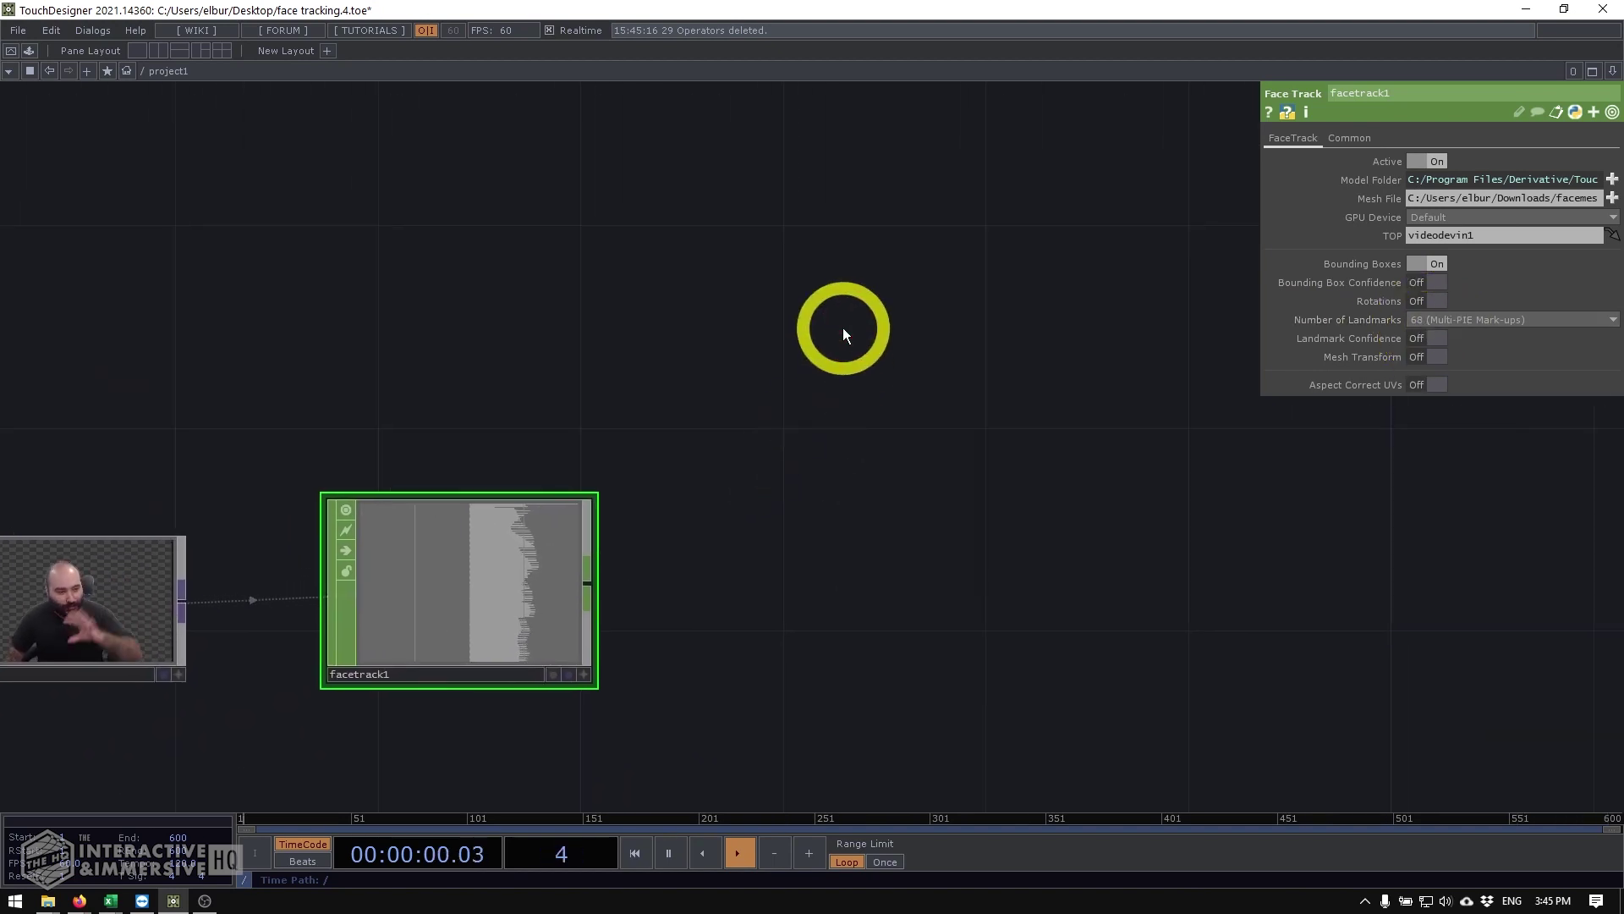
pyautogui.press('Tab')
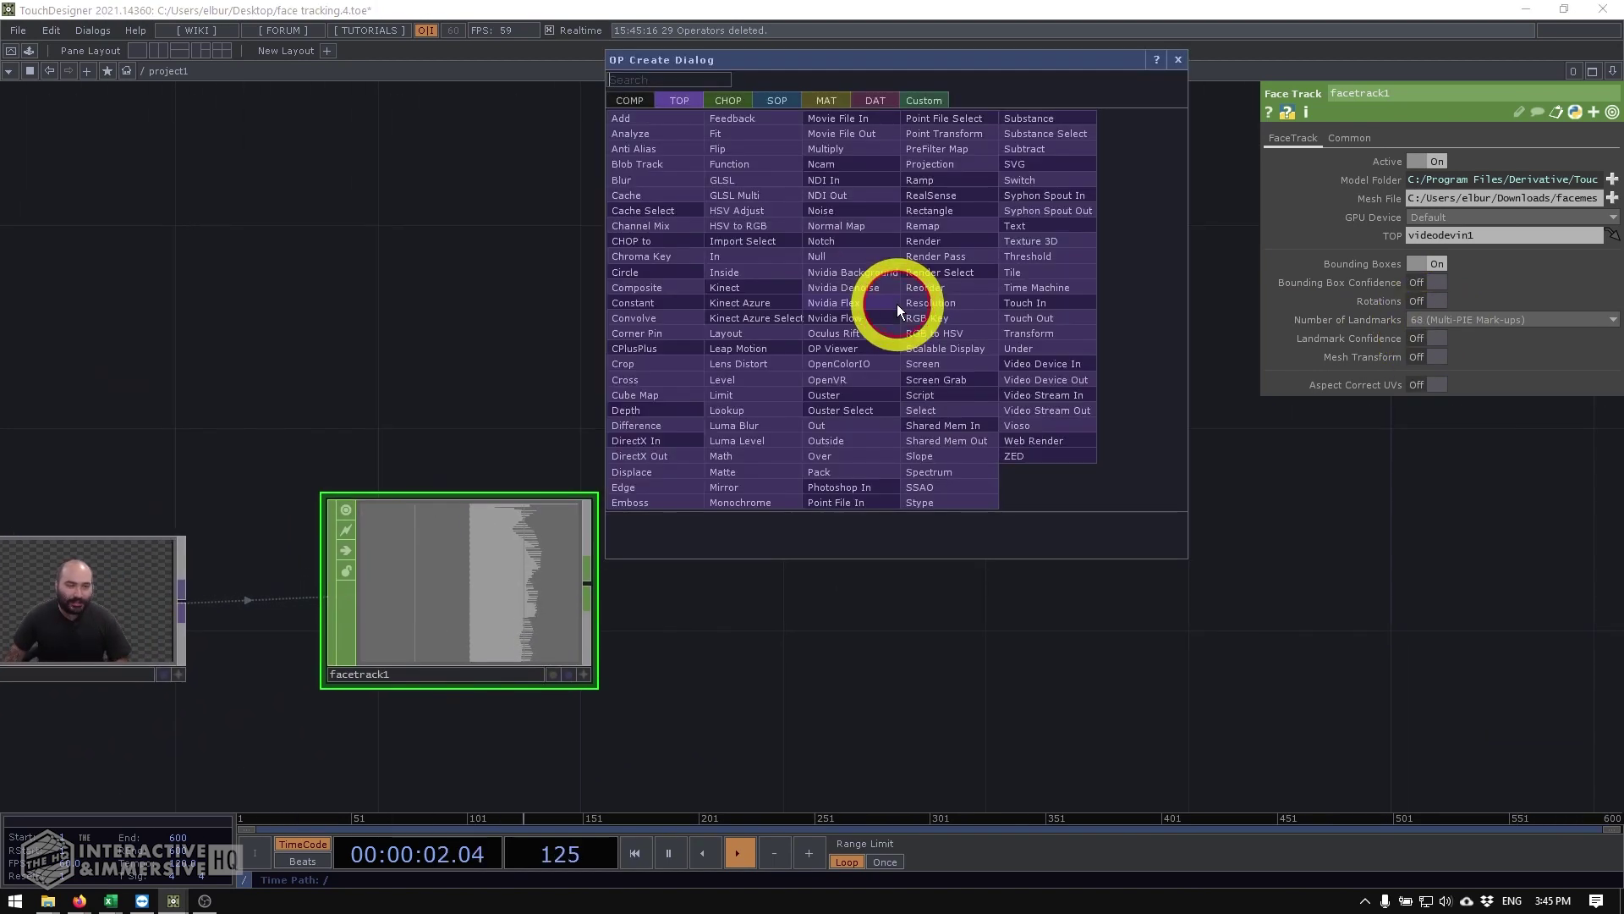
pyautogui.write('sel')
pyautogui.press('Tab')
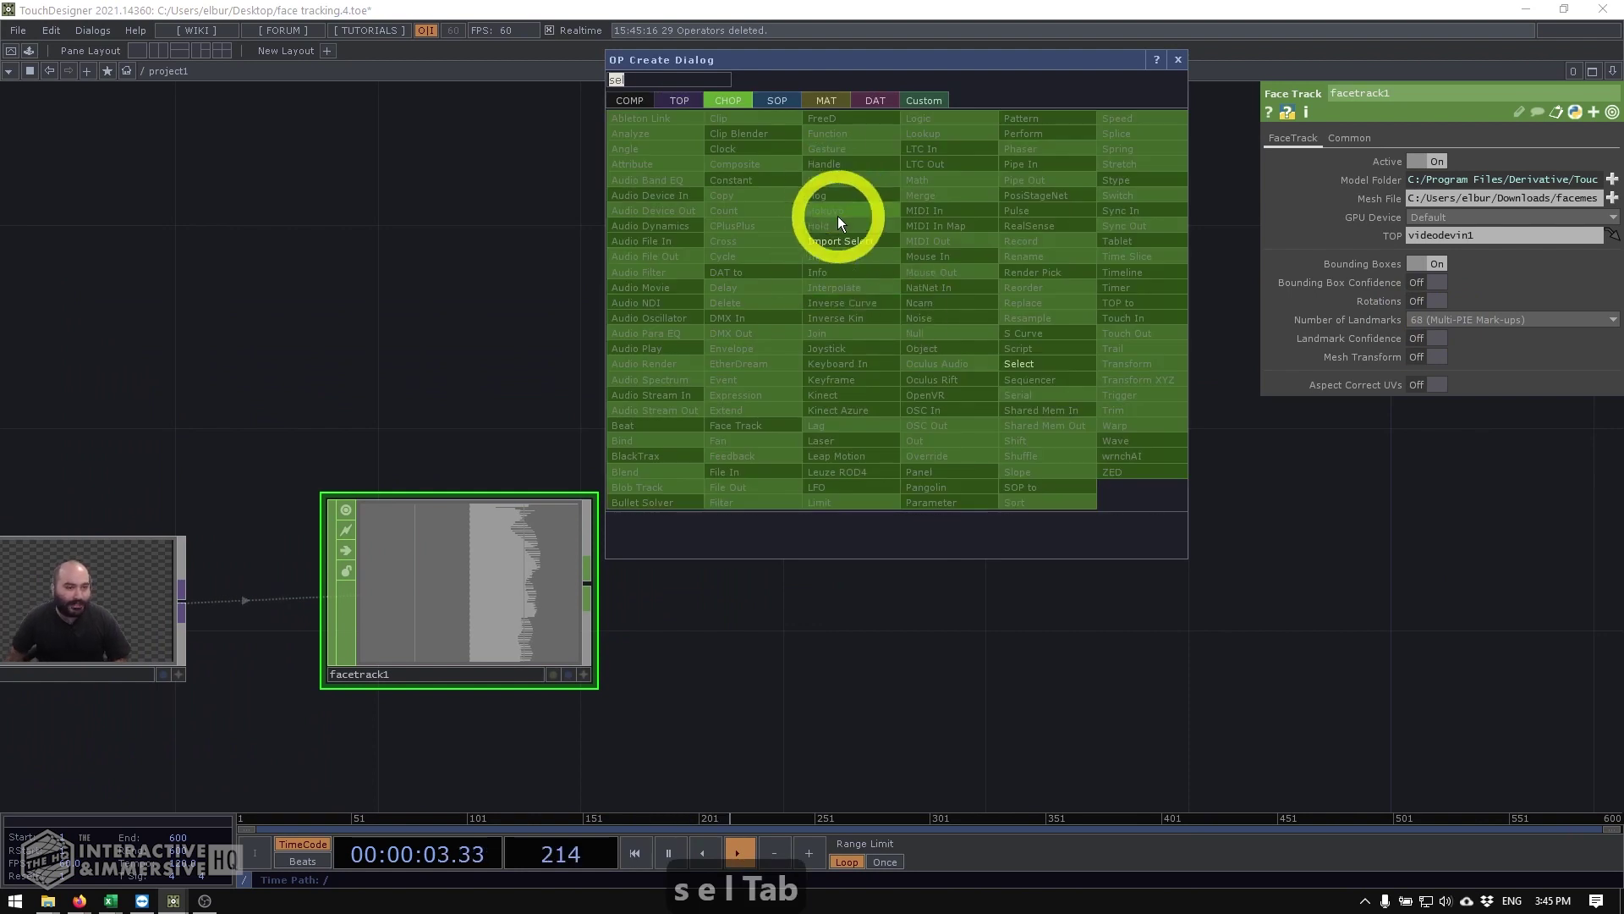
pyautogui.click(1018, 364)
pyautogui.click(901, 342)
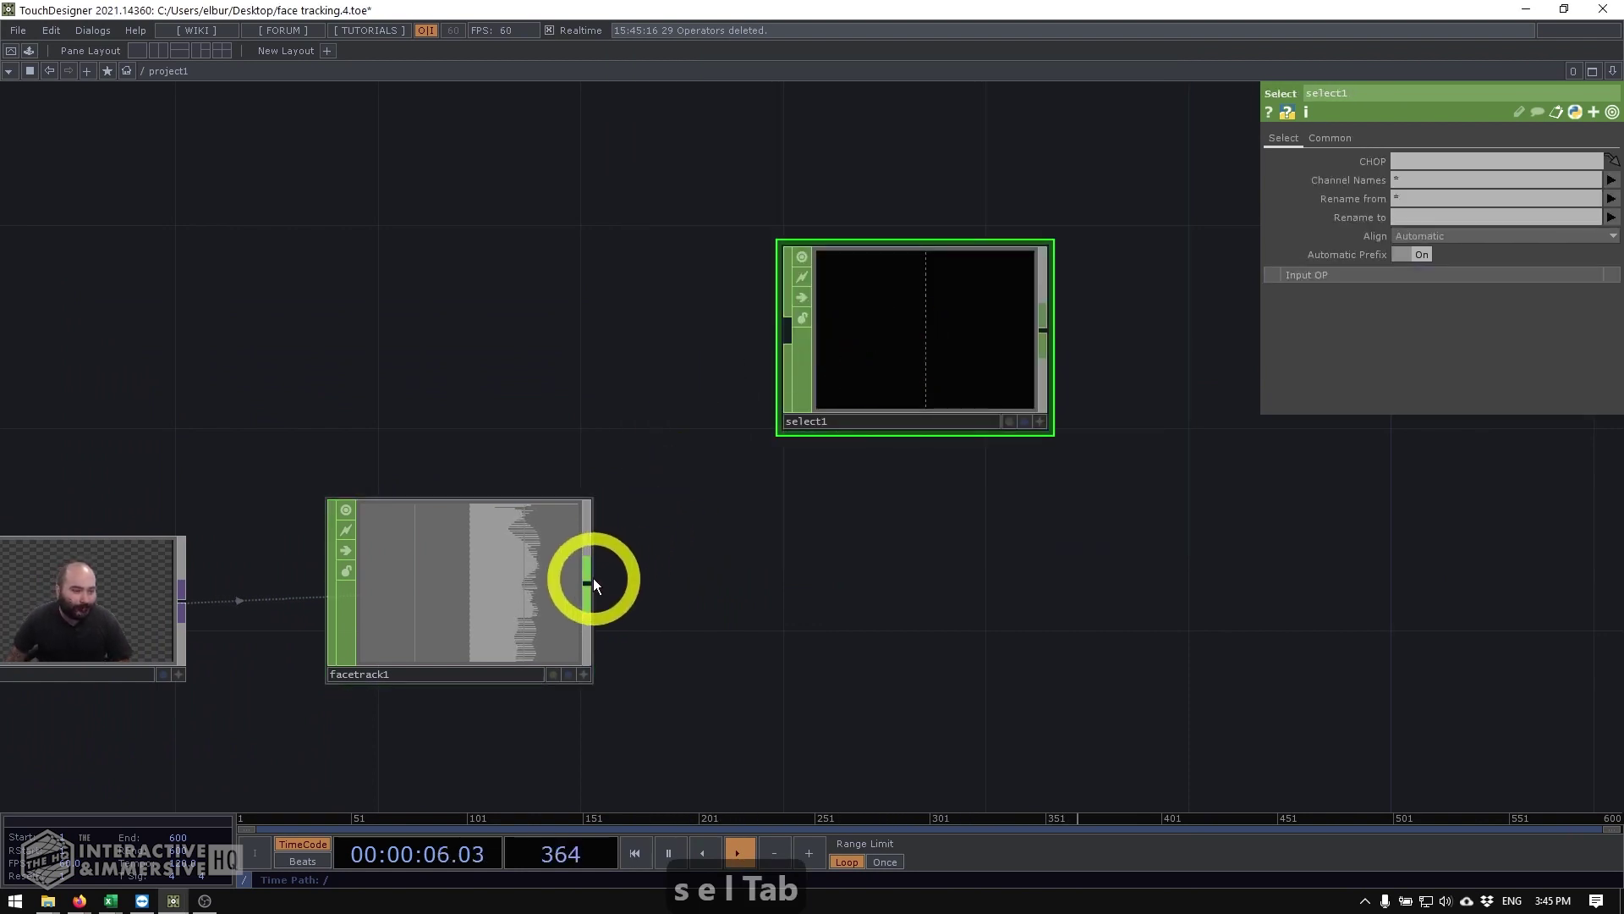
pyautogui.moveTo(775, 316); pyautogui.dragTo(777, 319)
# Step: Set the Select operator's channel names filter to *pt* so only the landmark point channels pass
pyautogui.moveTo(943, 353); pyautogui.dragTo(859, 100, button='middle')
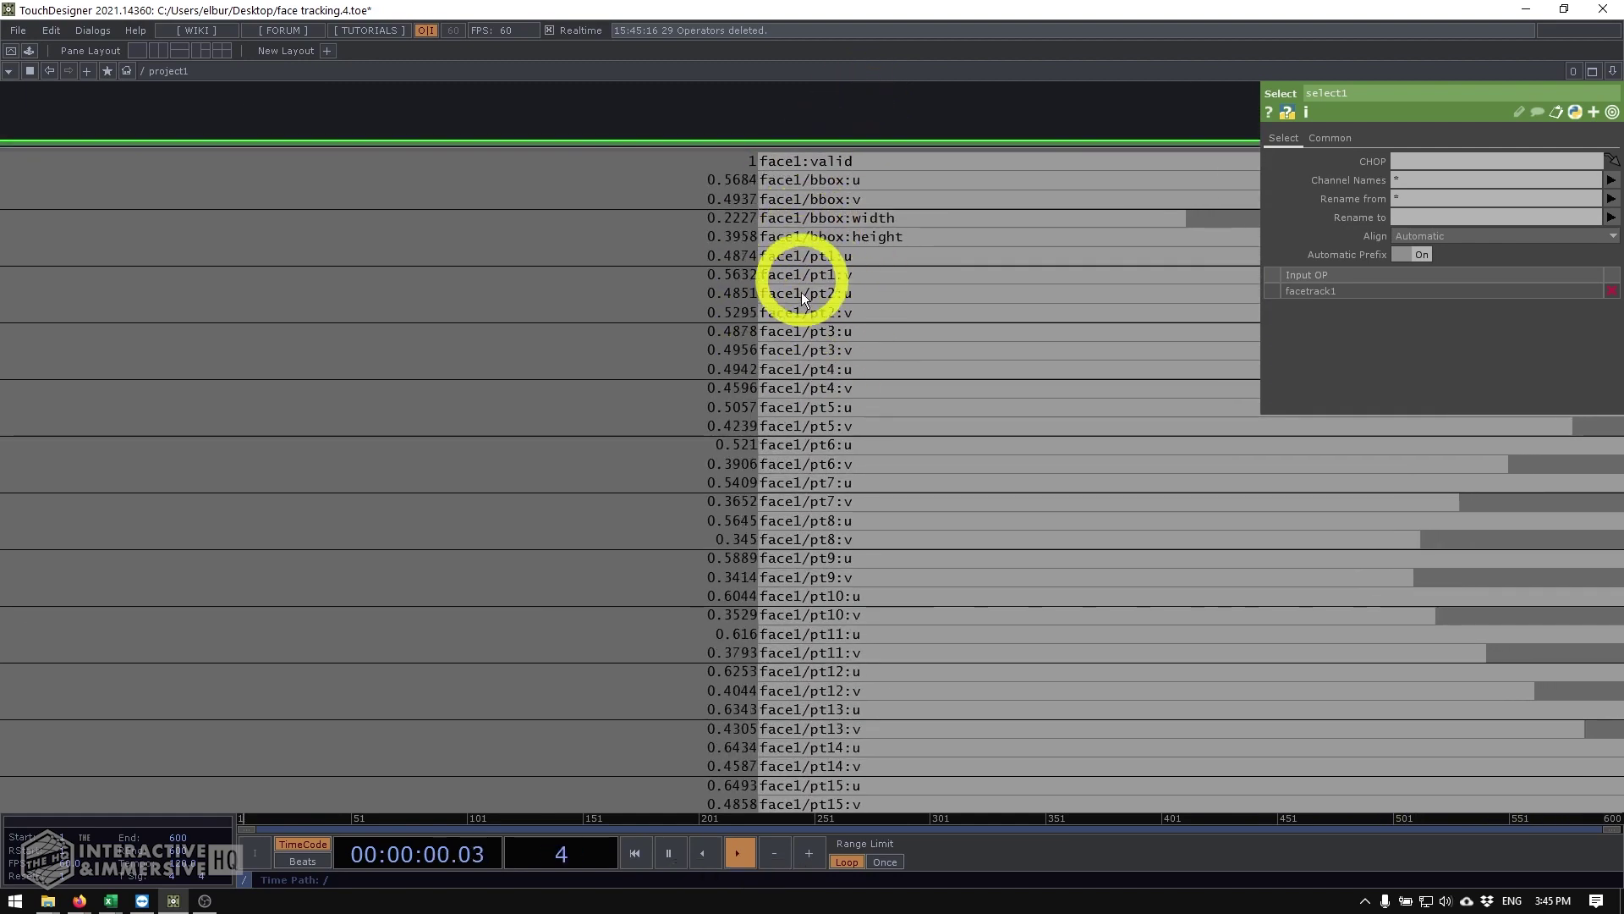
pyautogui.scroll(-5, 820, 191)
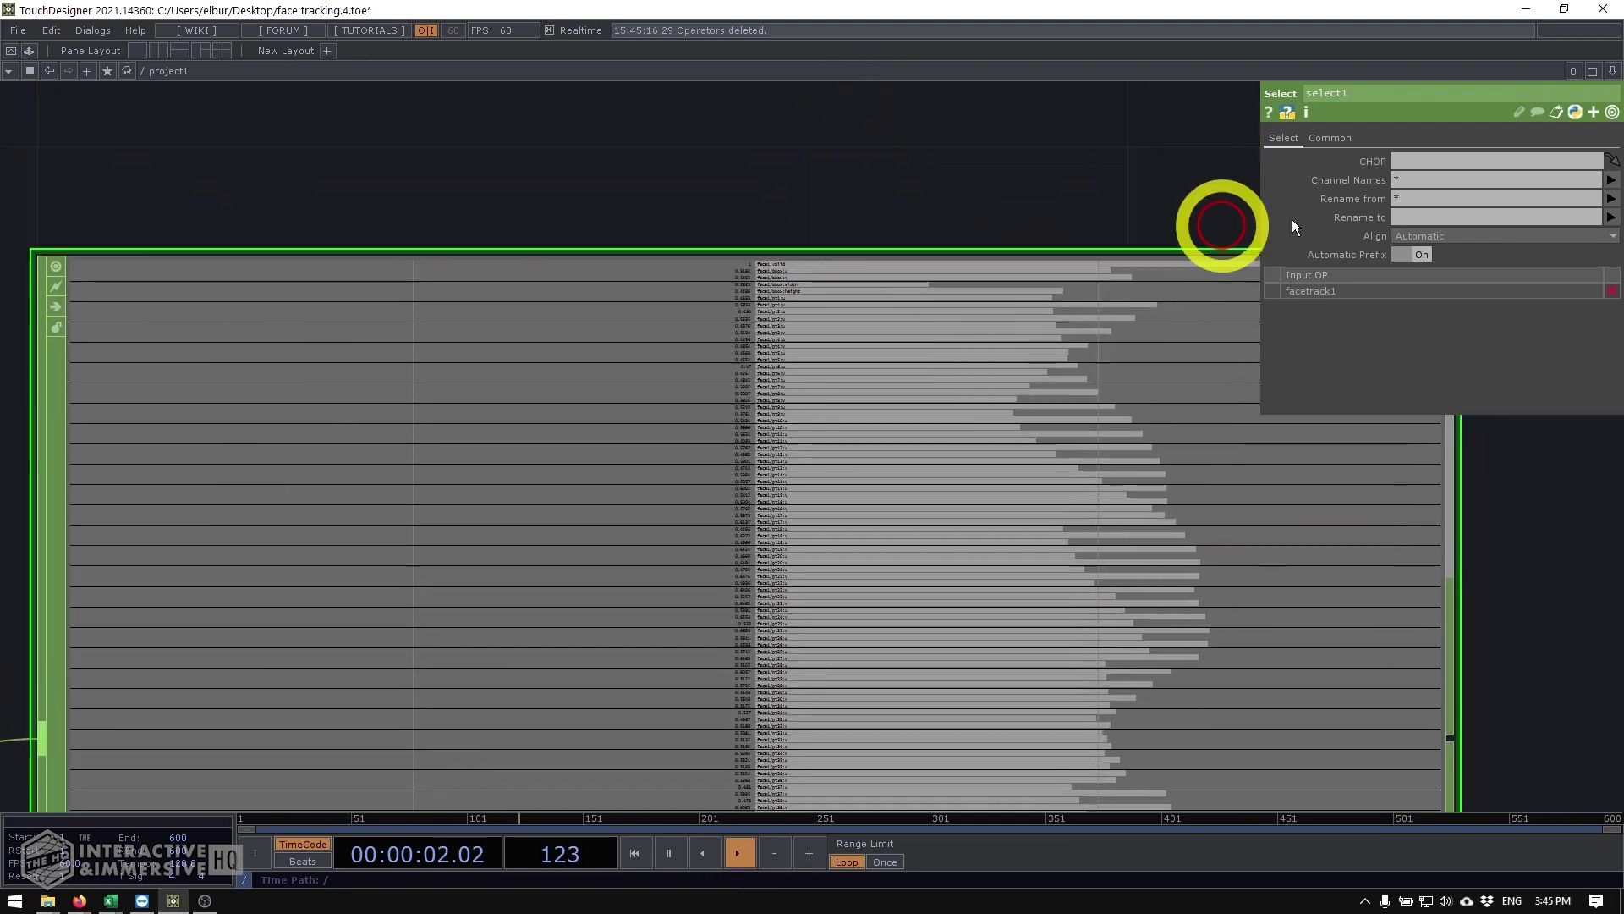
pyautogui.click(1362, 184)
pyautogui.write('*')
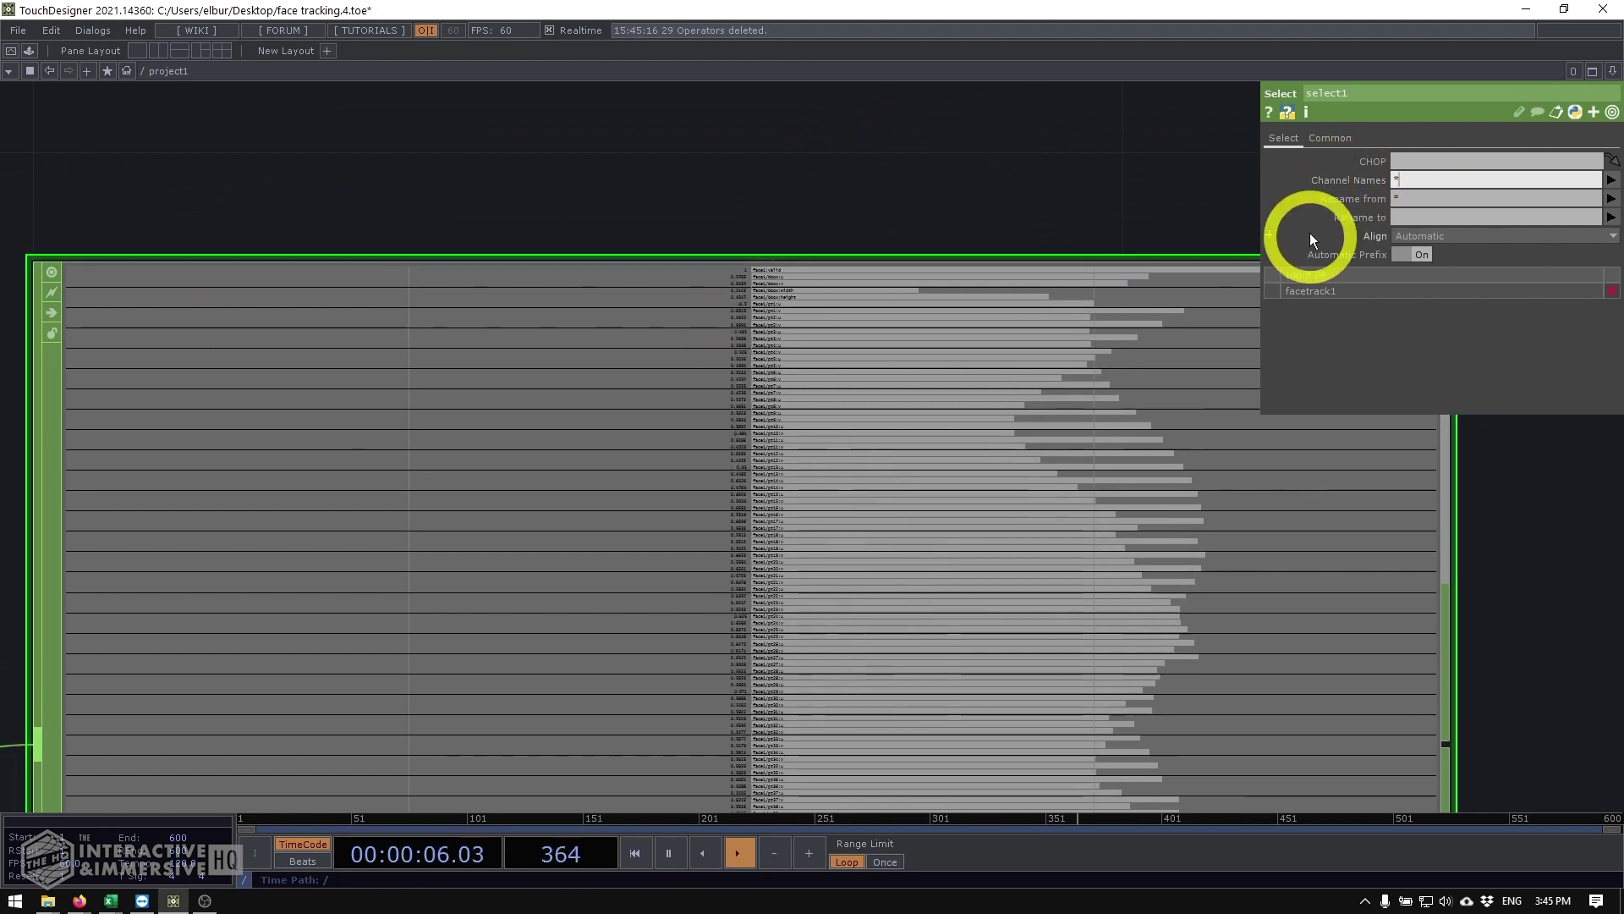
pyautogui.write('pt*')
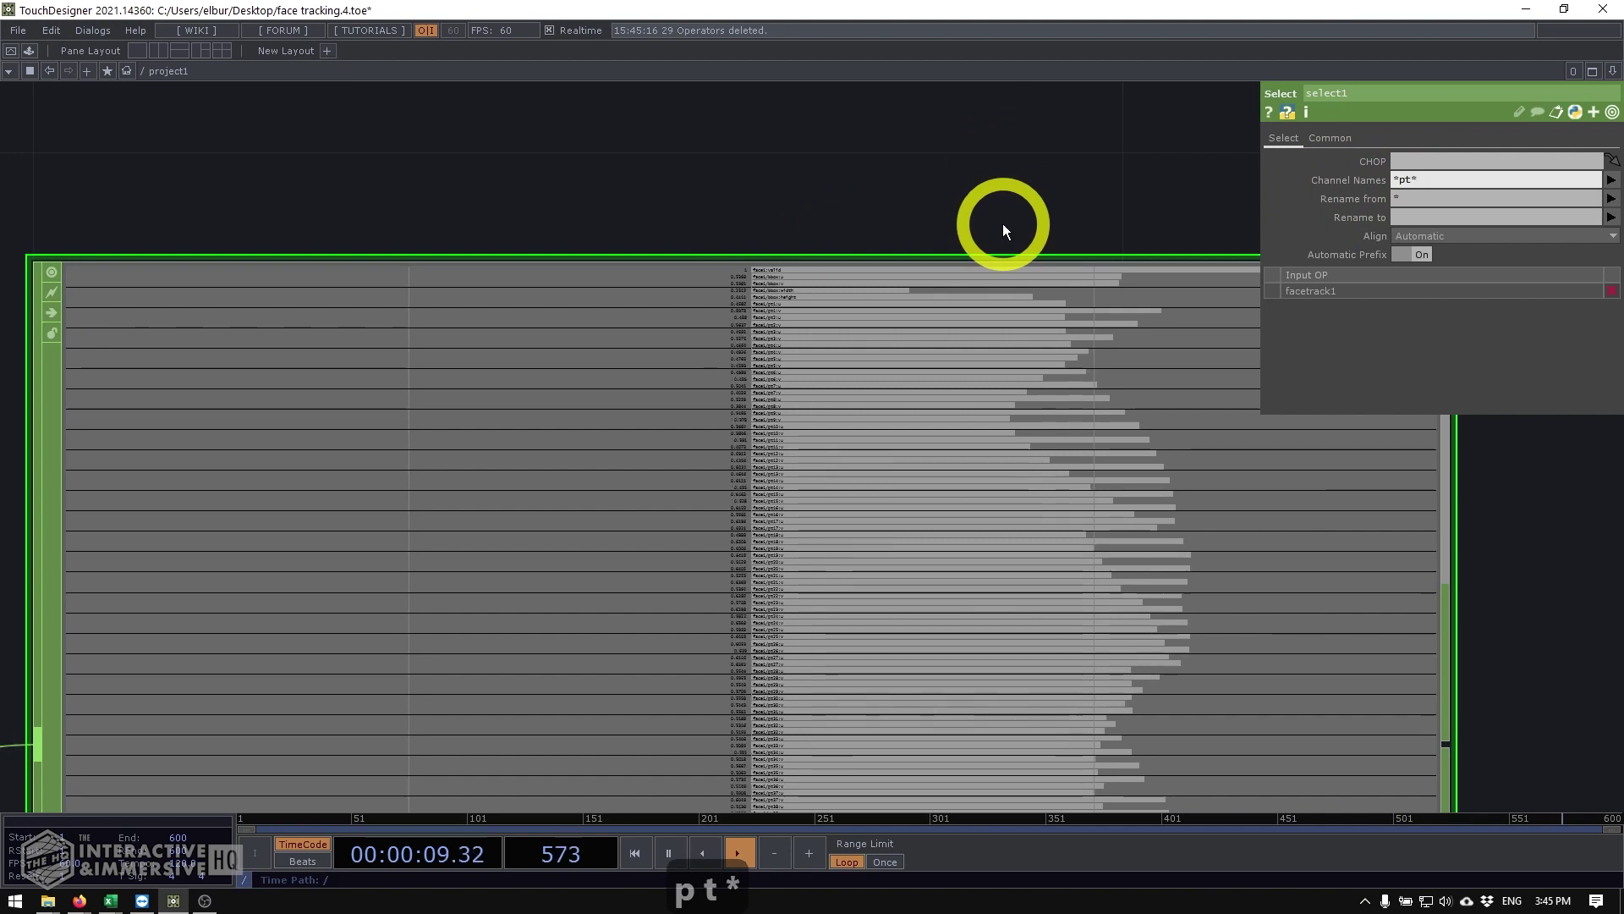
pyautogui.press('Return')
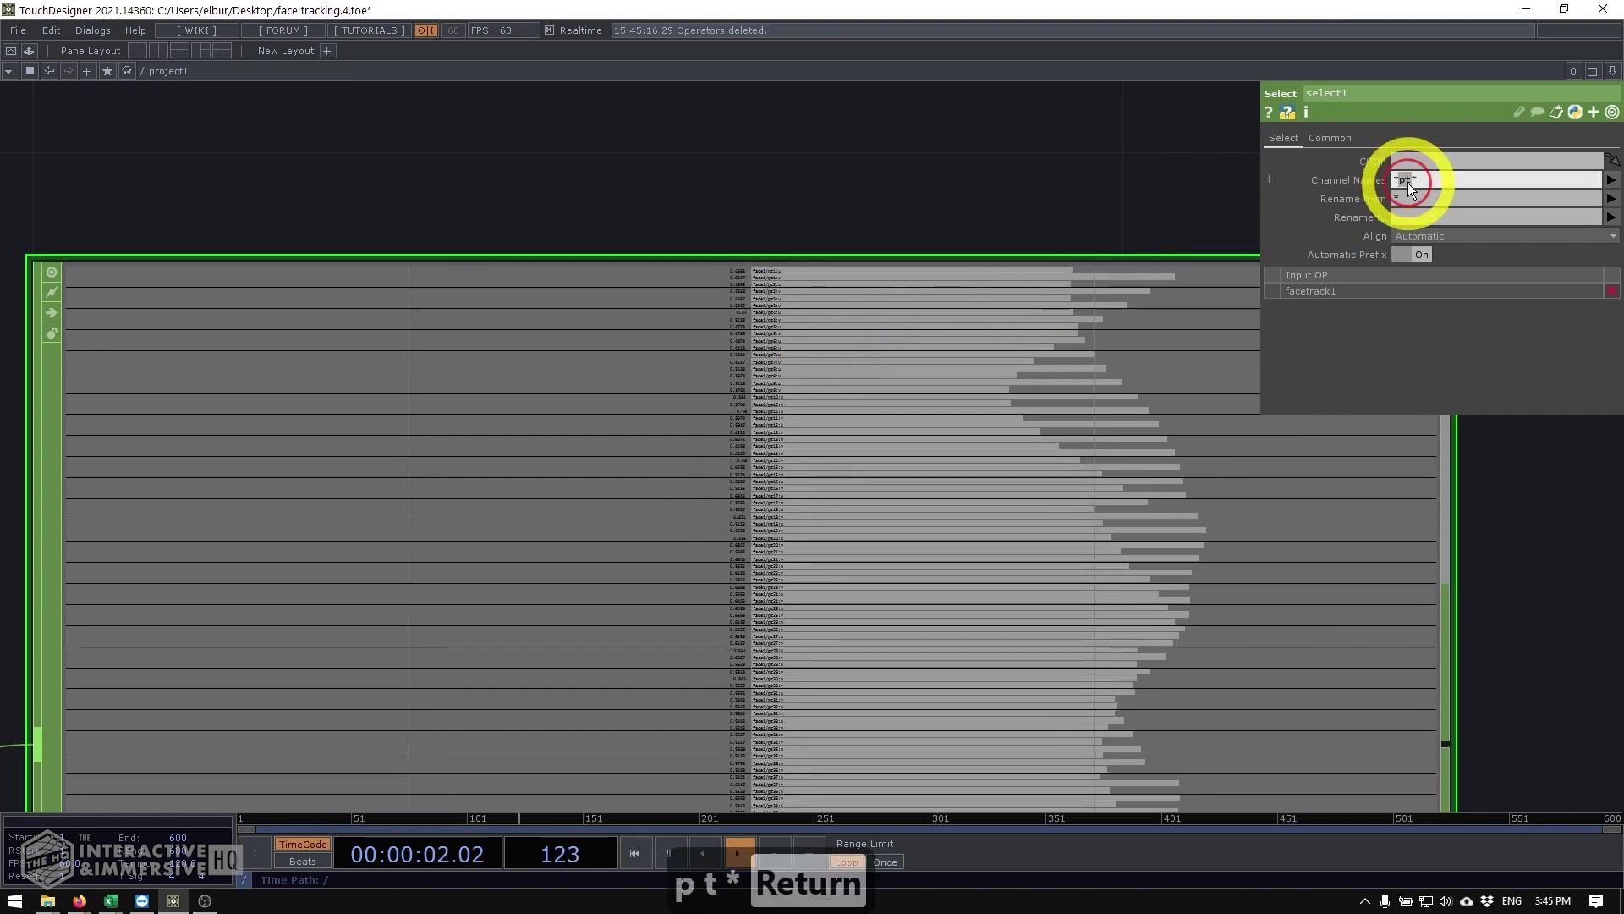
# Step: Examine the filtered point channels in the Select operator from the first to the last
pyautogui.scroll(5, 766, 292)
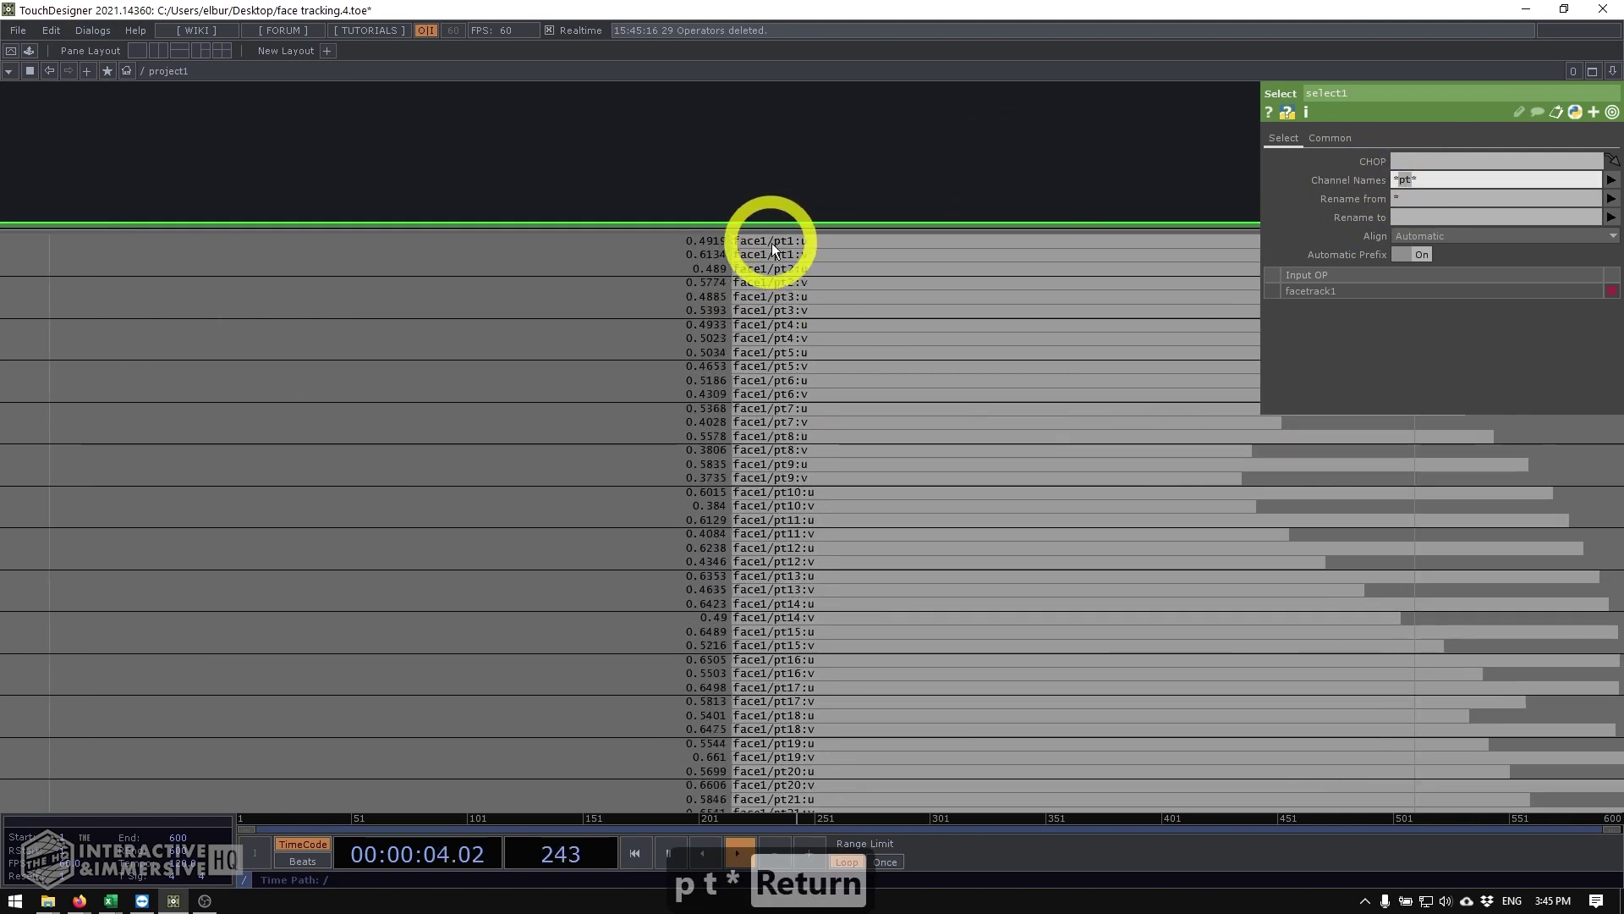
pyautogui.scroll(-3, 778, 245)
pyautogui.scroll(-5, 778, 246)
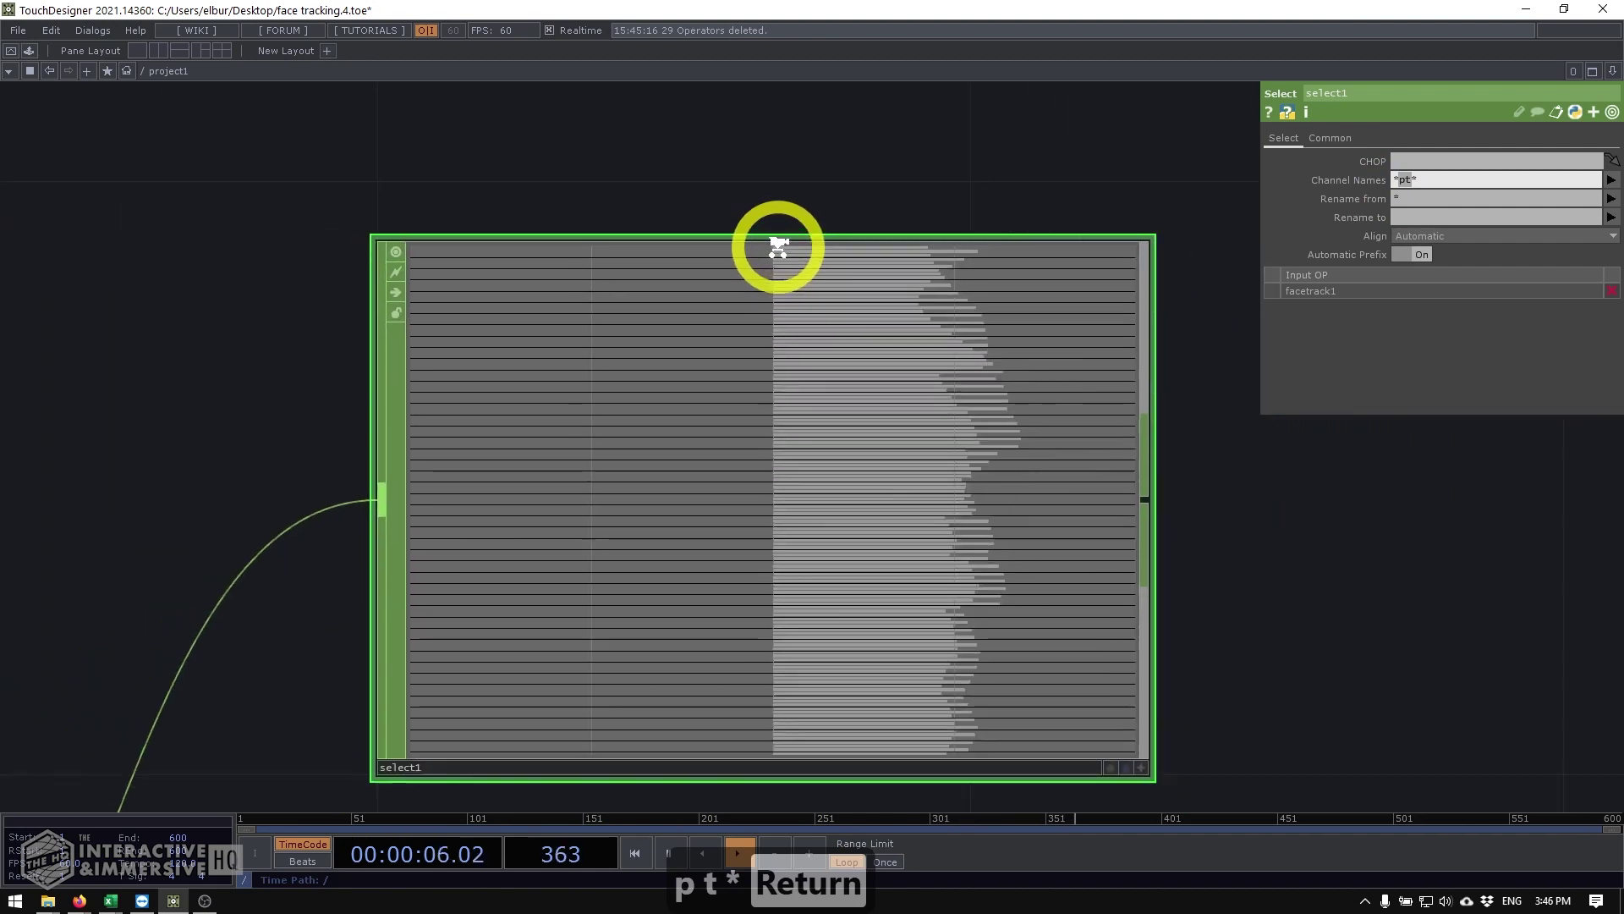
pyautogui.moveTo(1186, 540); pyautogui.dragTo(1181, 301)
pyautogui.scroll(7, 794, 442)
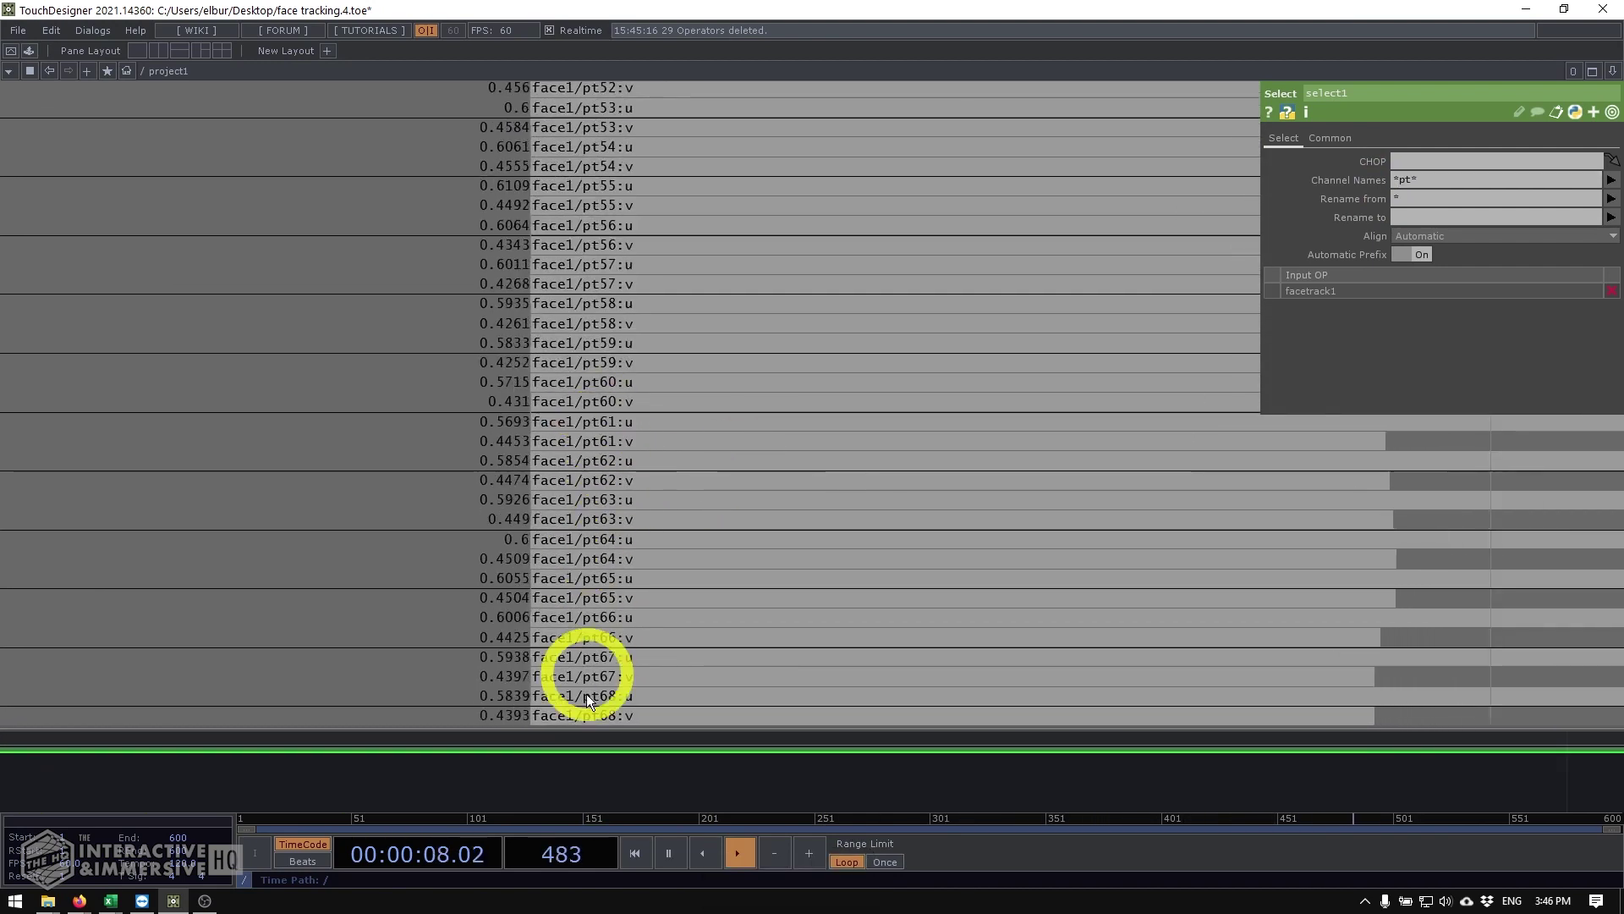
pyautogui.scroll(-5, 583, 726)
pyautogui.scroll(6, 583, 726)
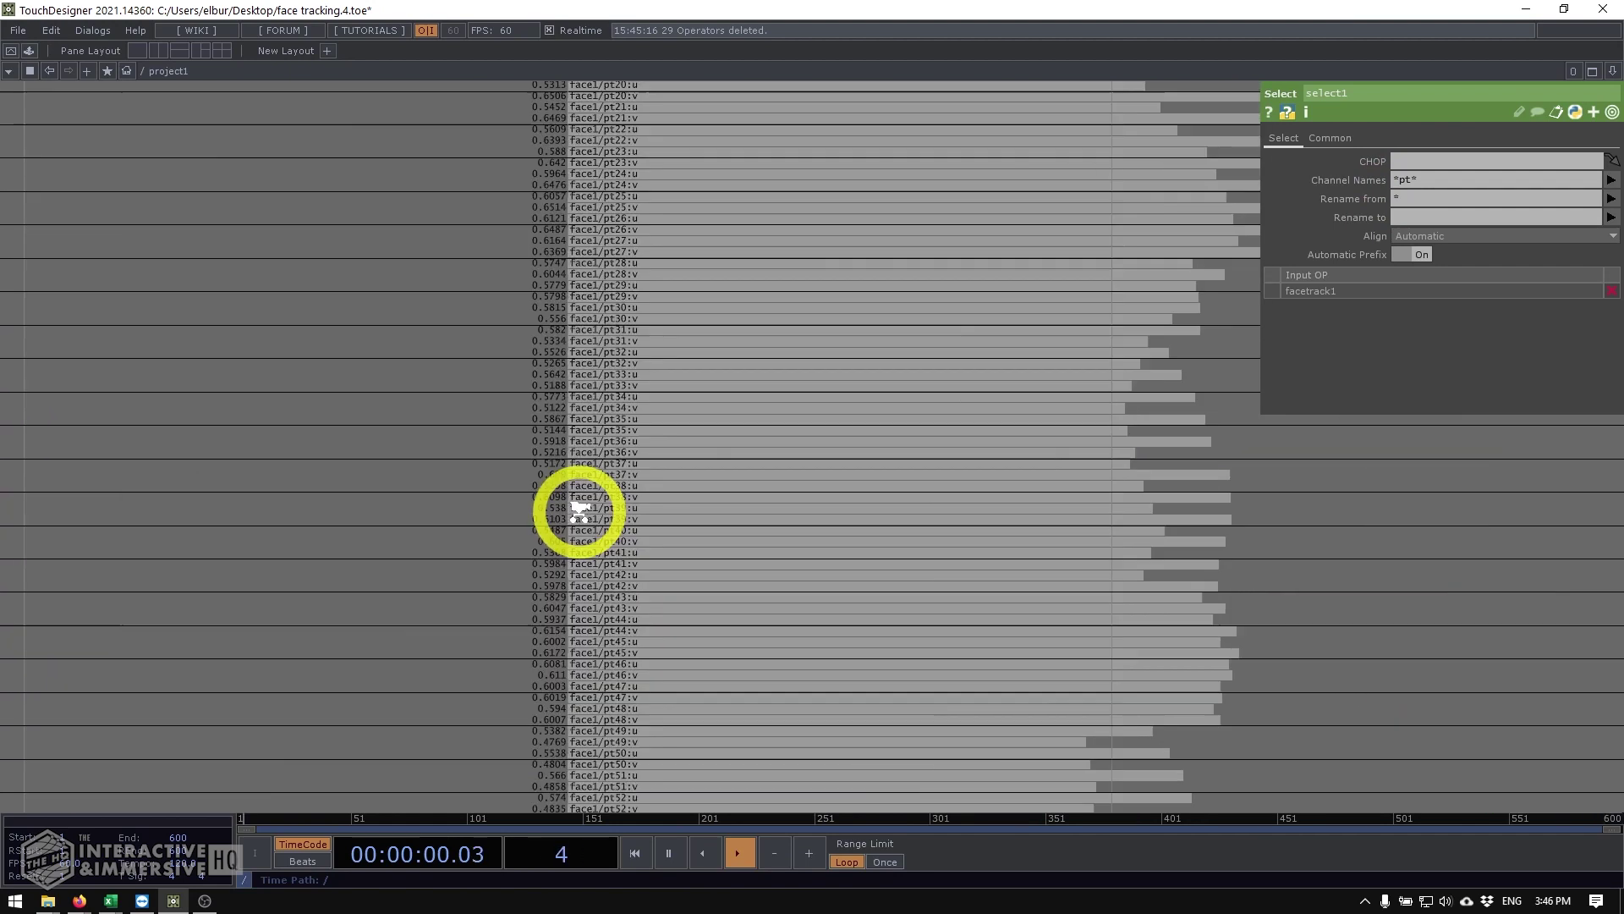
pyautogui.scroll(-7, 646, 435)
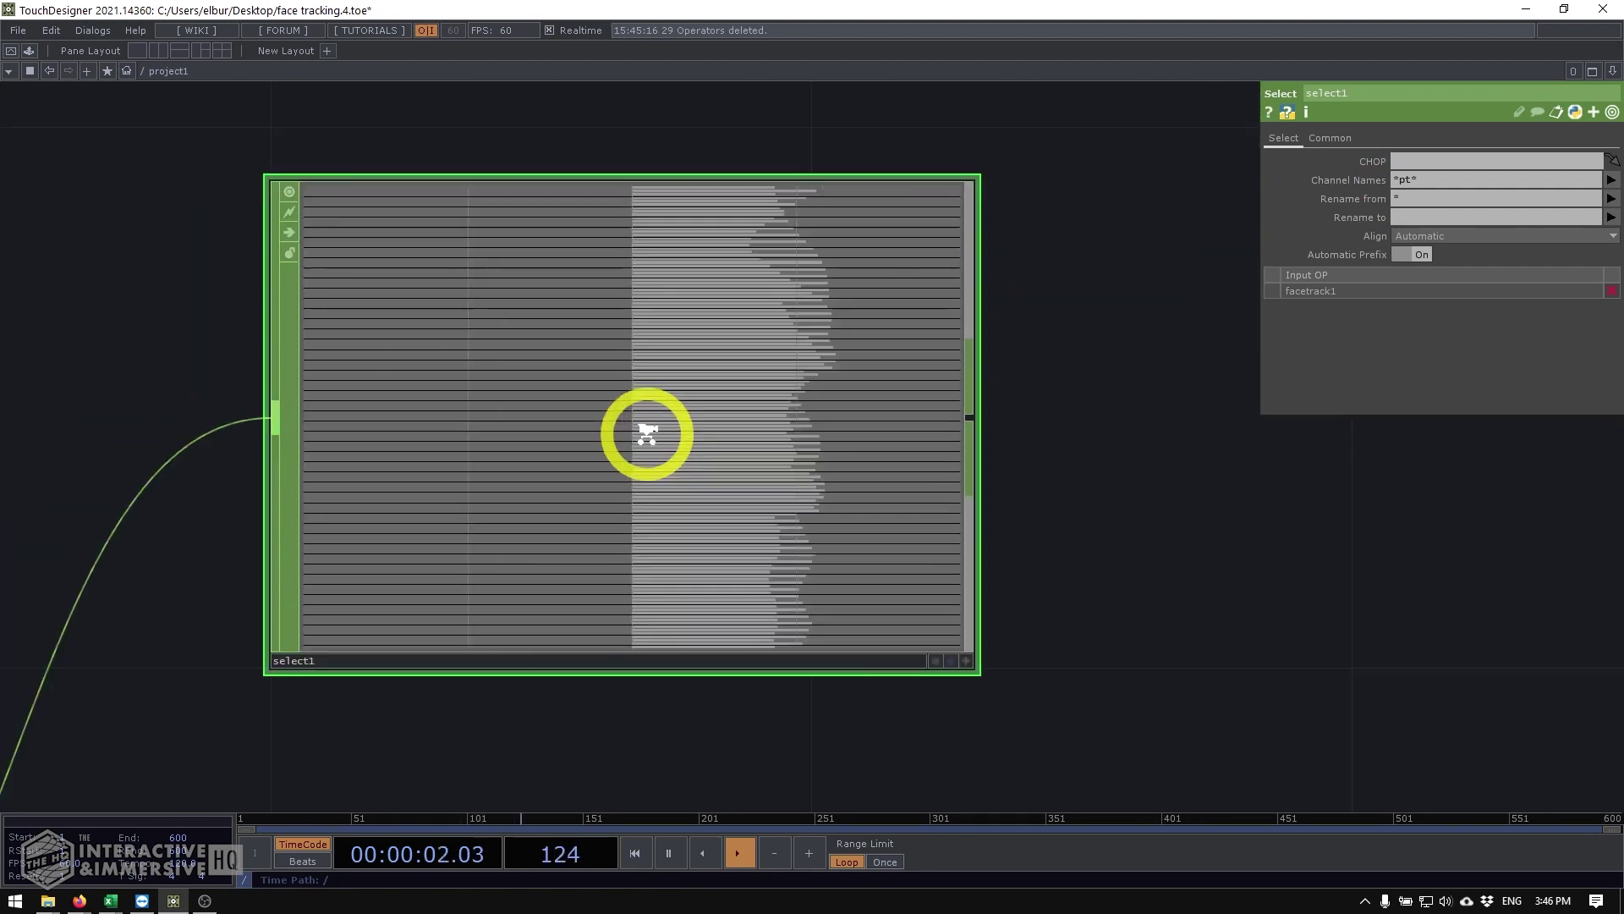
pyautogui.scroll(-2, 882, 412)
# Step: Add a Shuffle CHOP wired to the output of the Select operator
pyautogui.rightClick(824, 420)
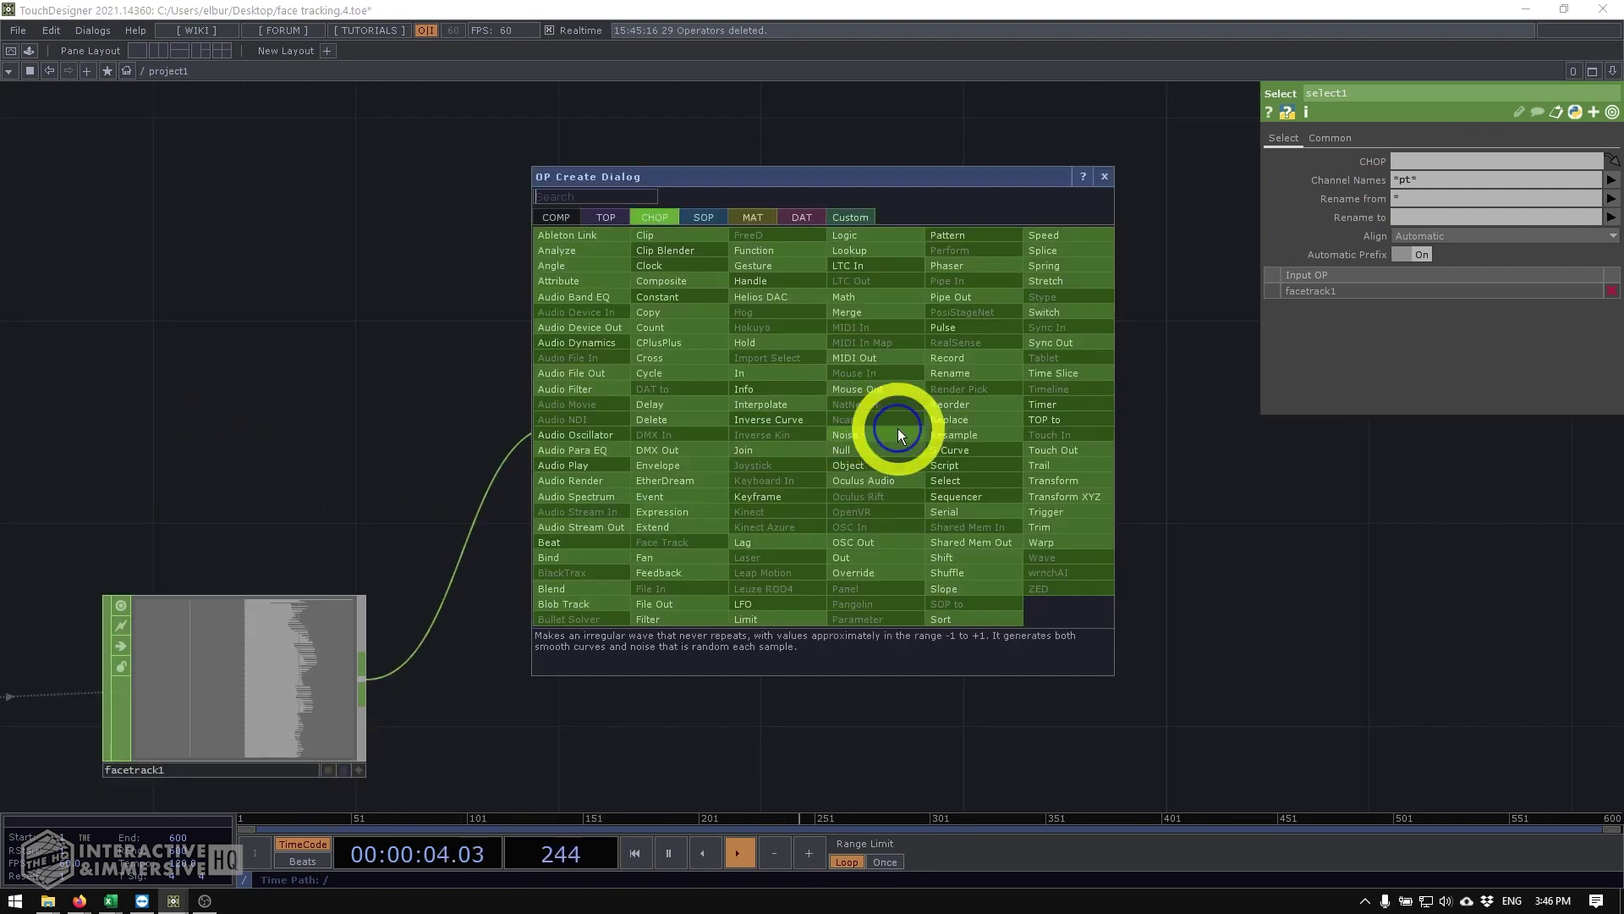
pyautogui.write('su')
pyautogui.write('huf')
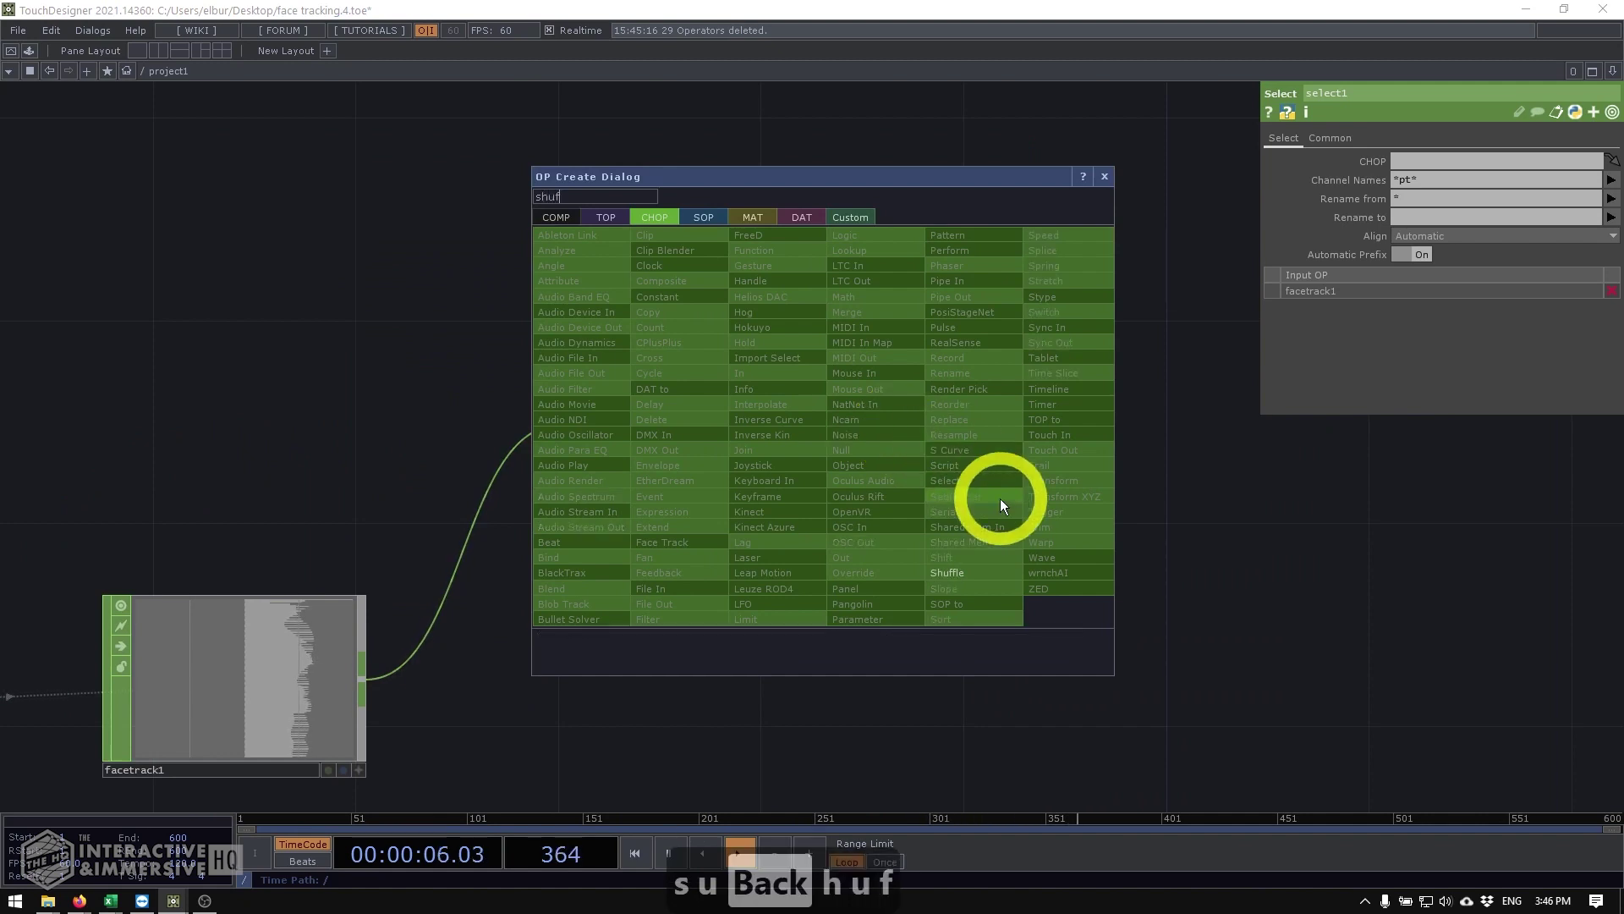
pyautogui.click(972, 573)
pyautogui.click(1042, 432)
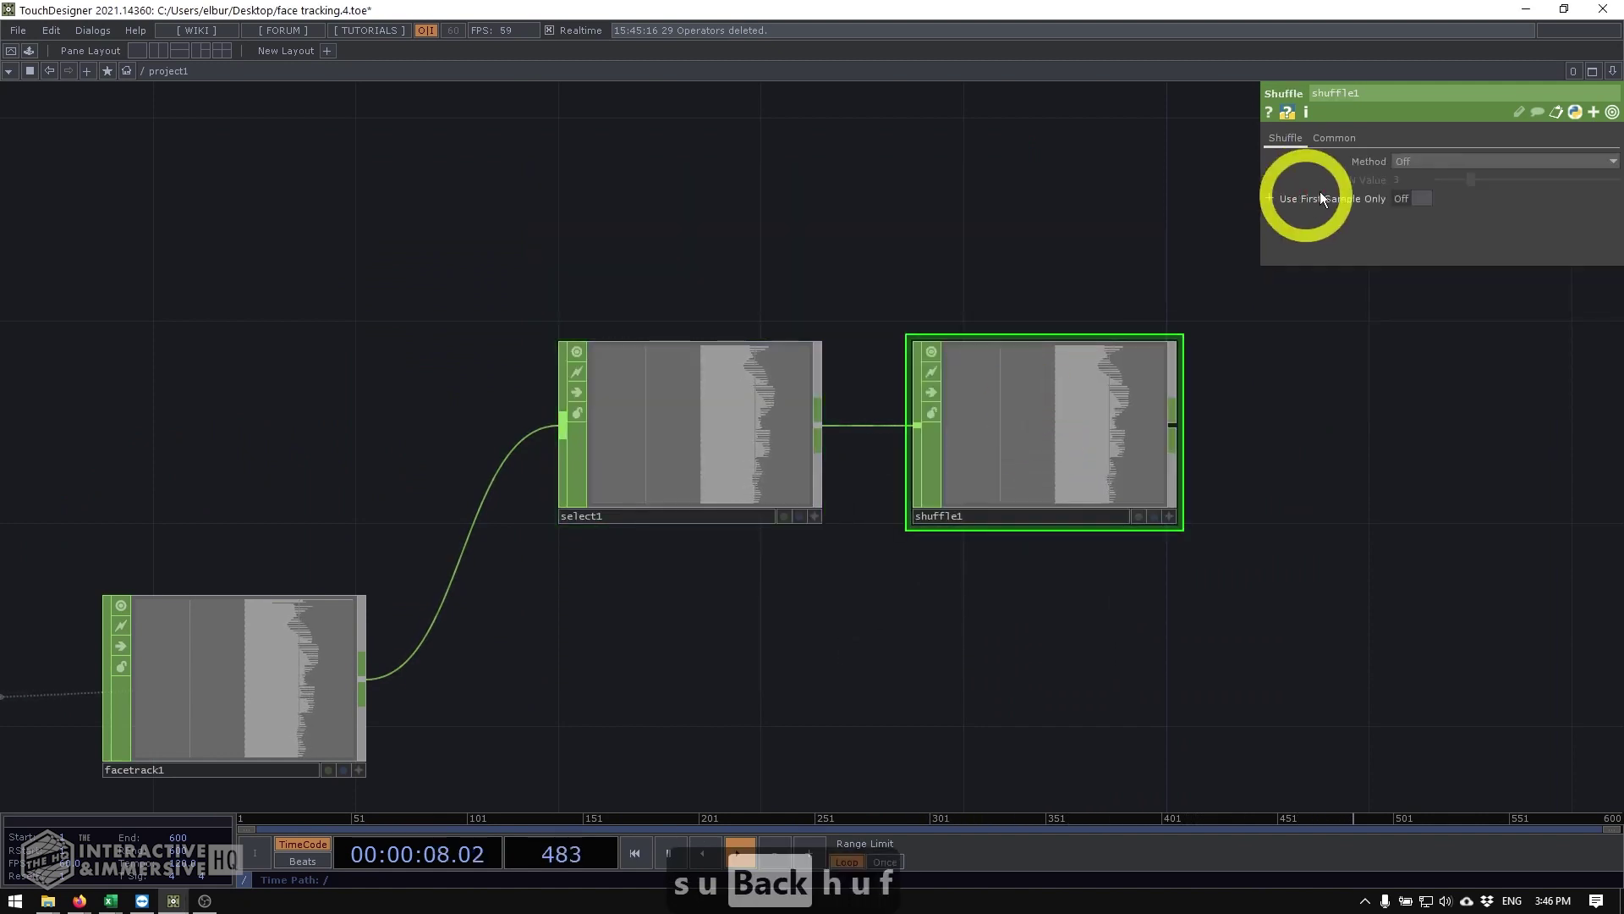
# Step: Set the Shuffle method to Sequence Every Nth Channel with an N value of 2
pyautogui.click(1405, 161)
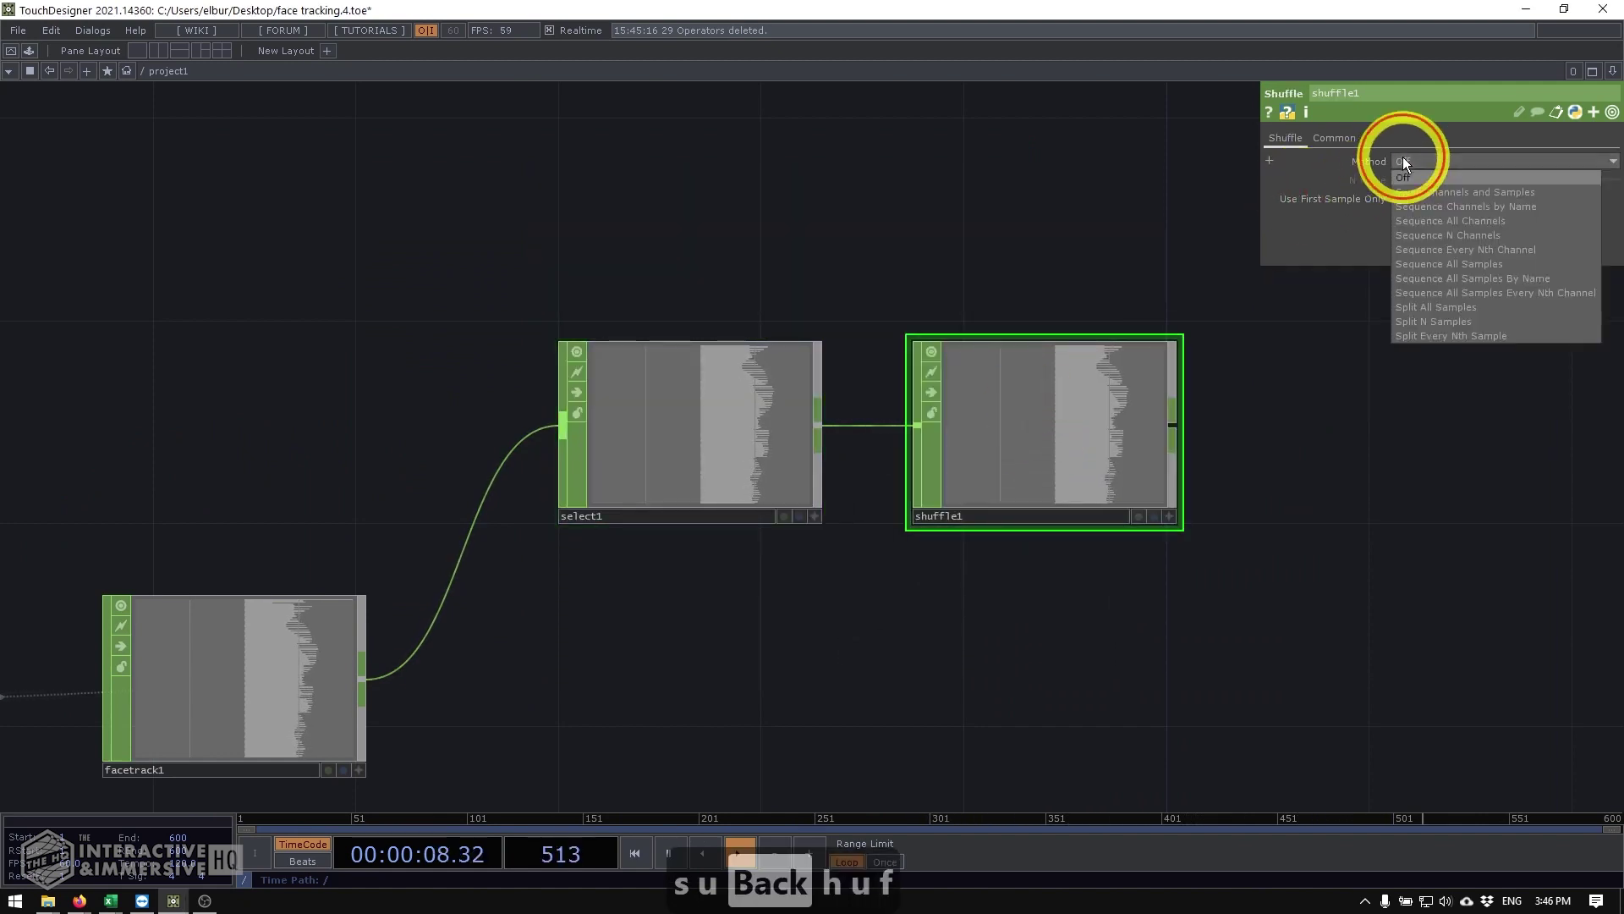
pyautogui.click(1429, 249)
pyautogui.scroll(5, 1113, 372)
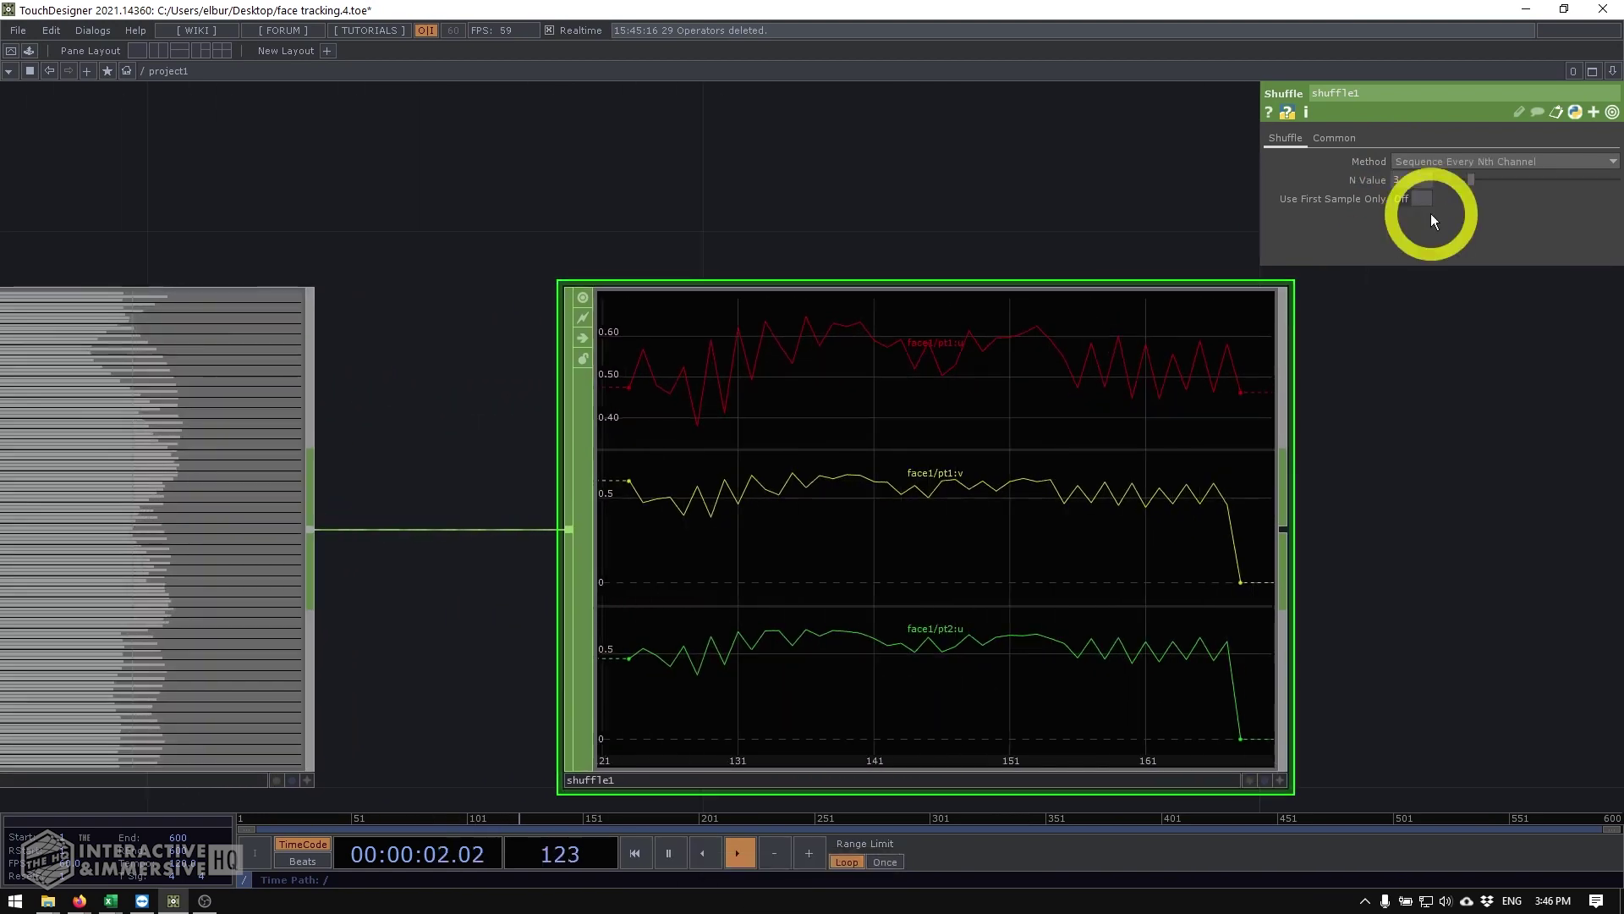
pyautogui.click(1403, 180)
pyautogui.write('2')
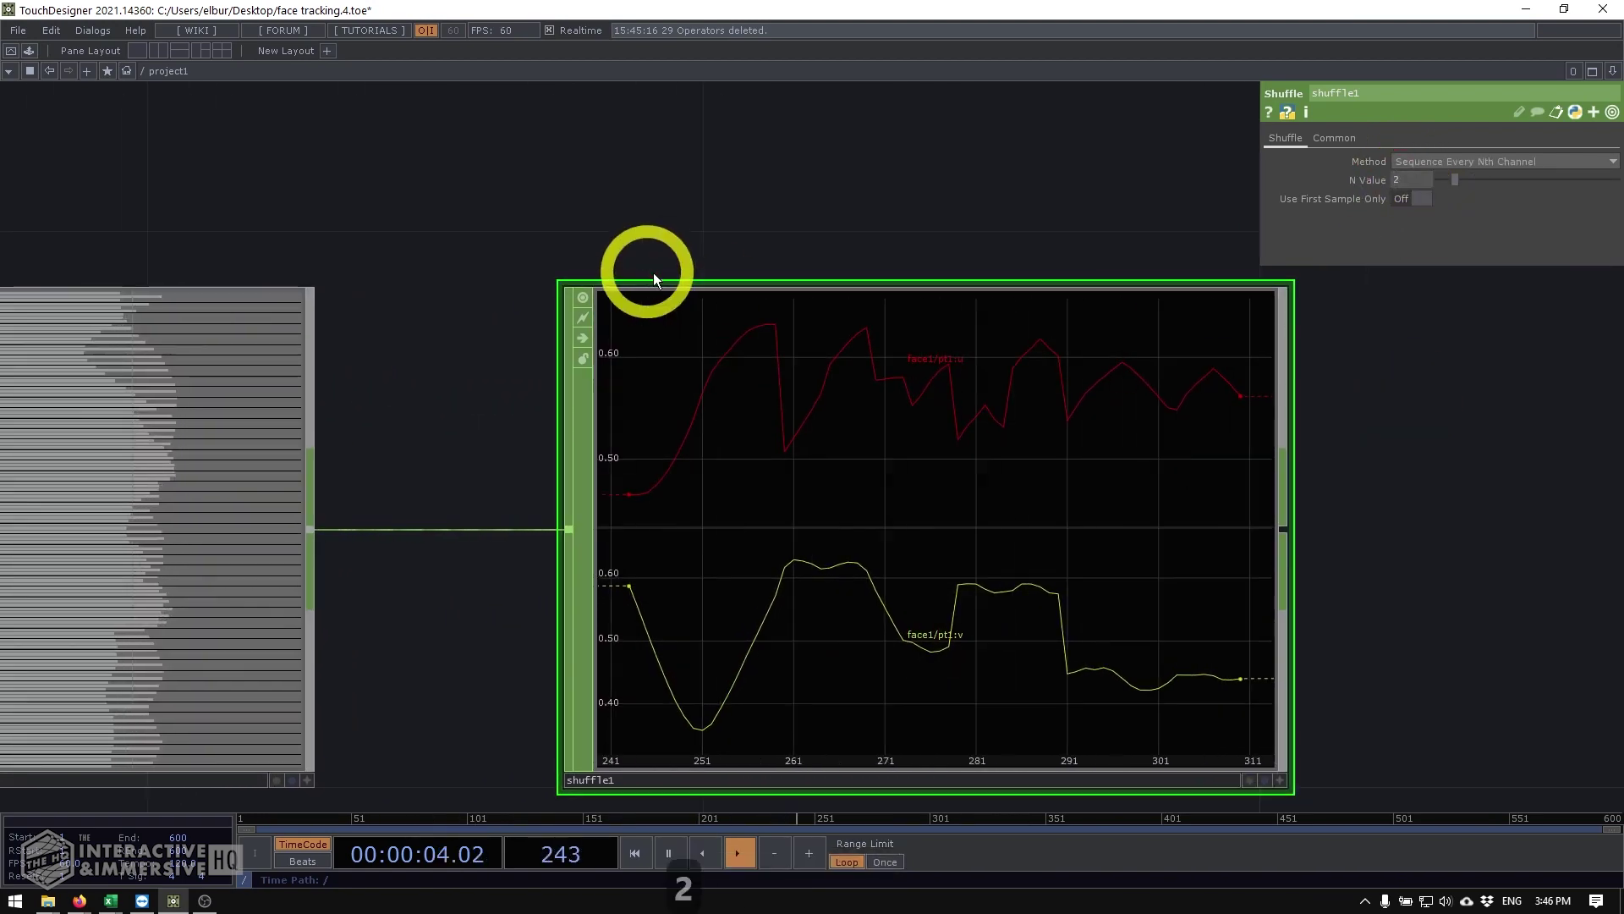
# Step: Compare the interleaved u and v point channels in the Select operator with the two sequenced channels in the Shuffle operator
pyautogui.moveTo(23, 233); pyautogui.dragTo(448, 245)
pyautogui.scroll(5, 449, 282)
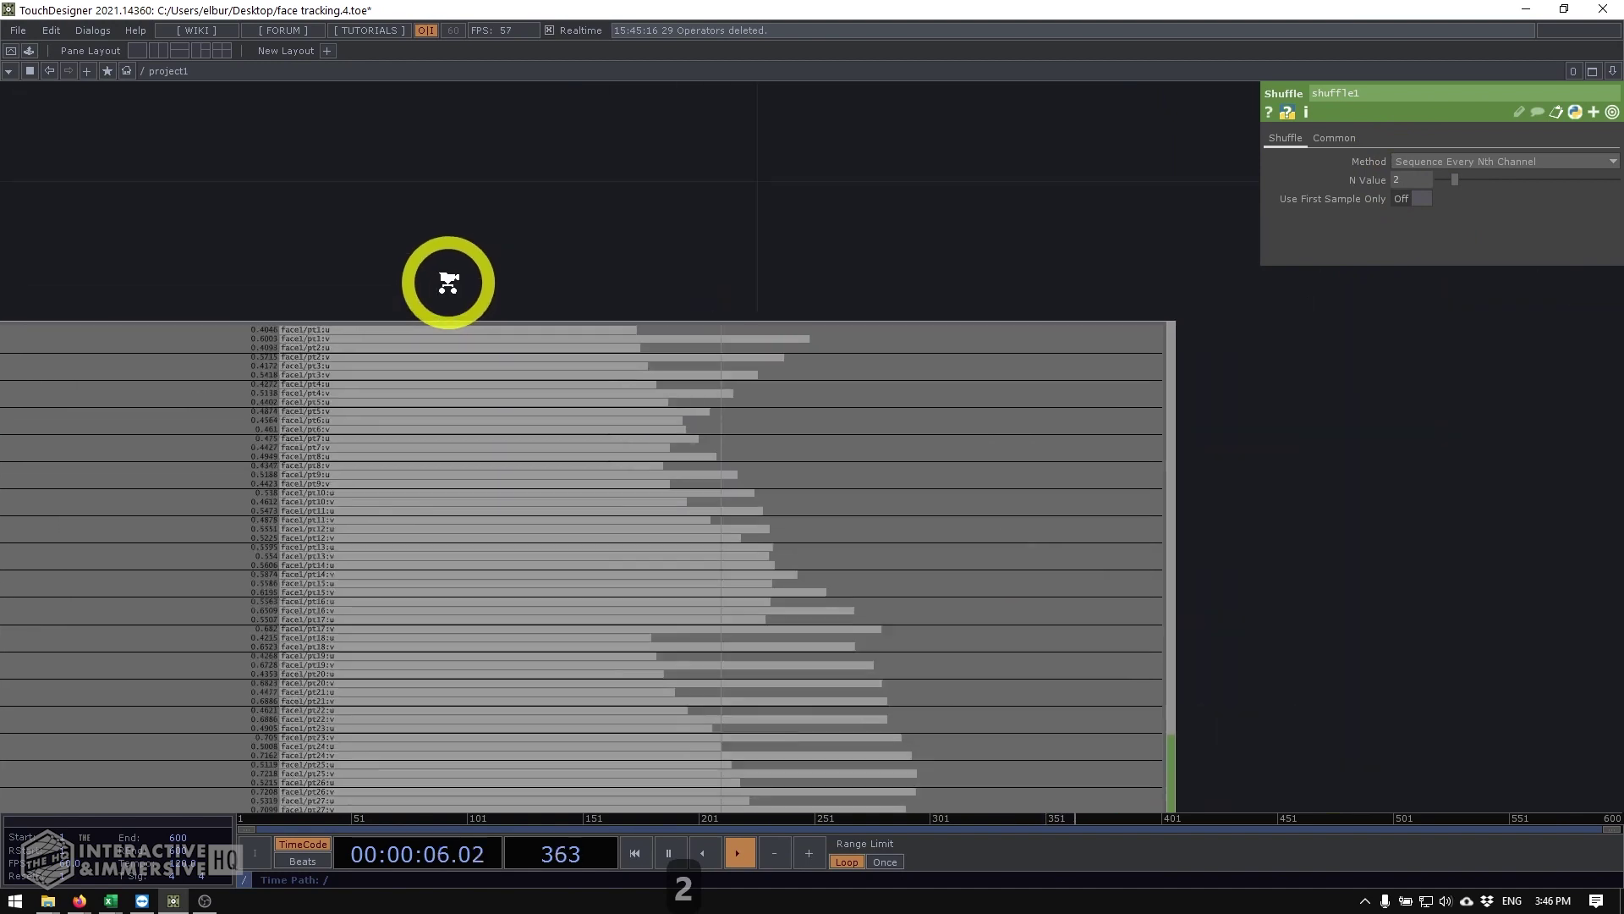
pyautogui.scroll(1, 448, 281)
pyautogui.scroll(-2, 302, 352)
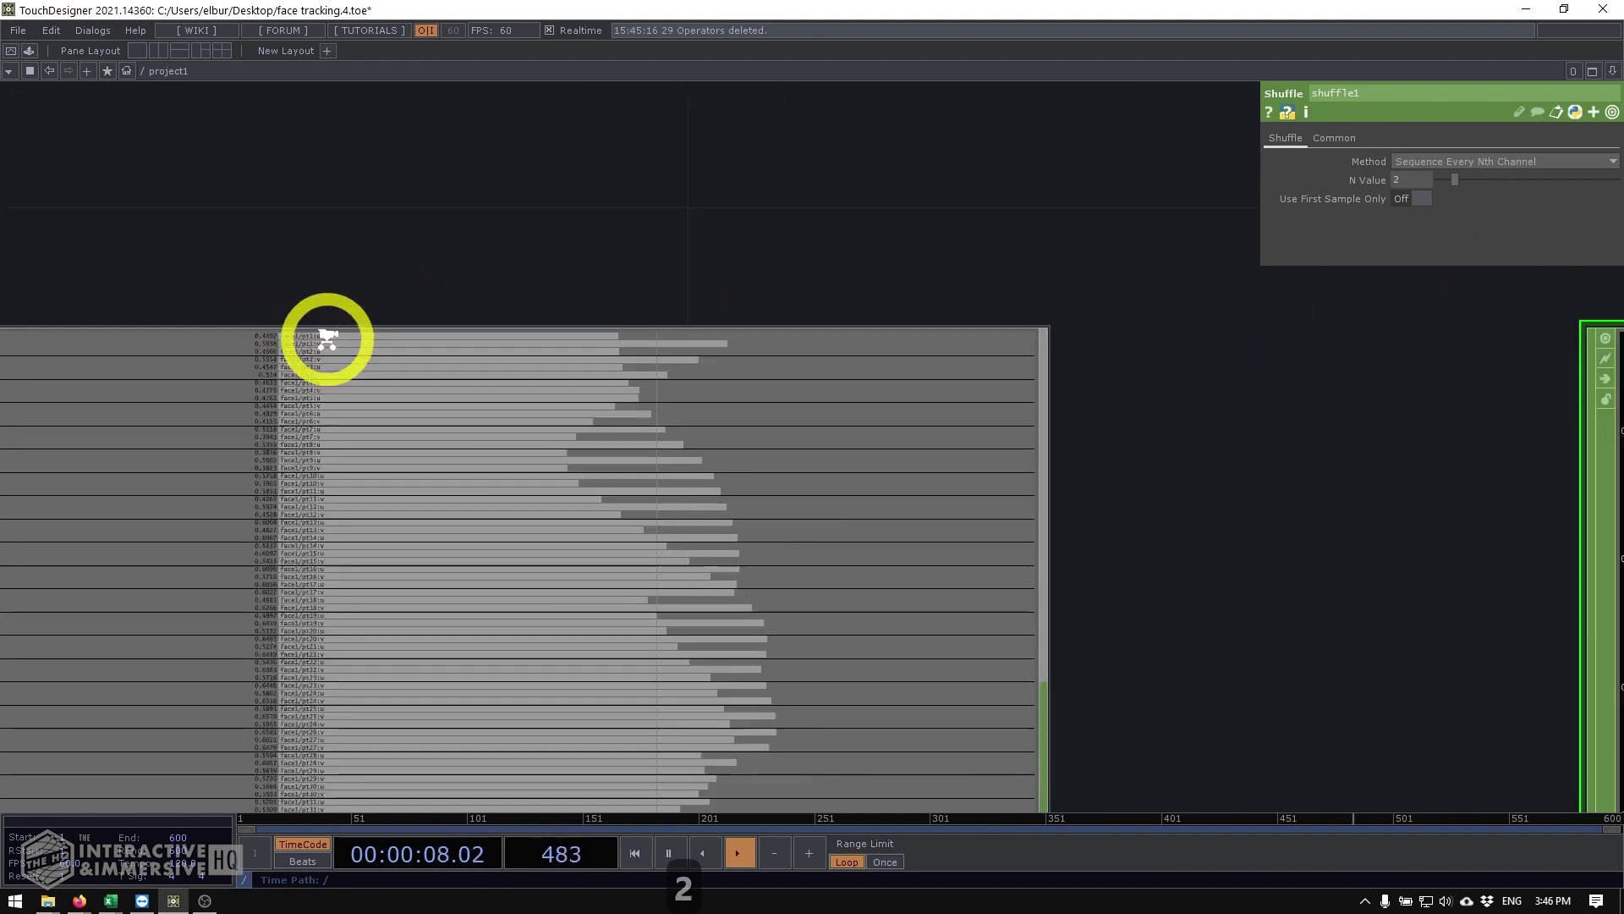
pyautogui.scroll(-2, 327, 338)
pyautogui.hscroll(2, 736, 449)
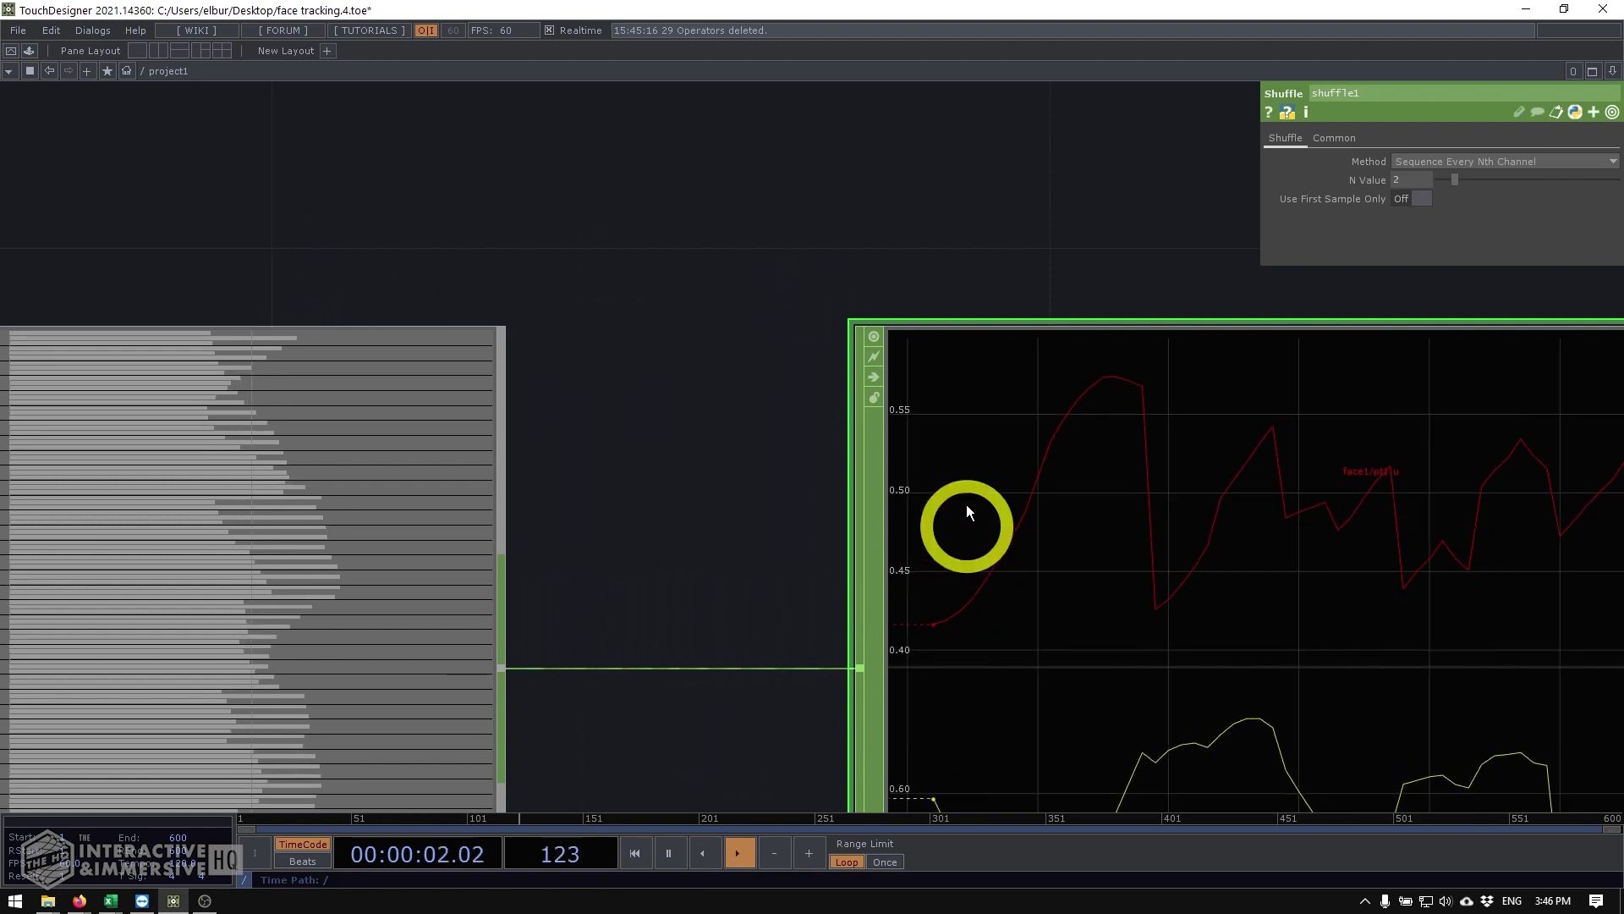
pyautogui.moveTo(784, 227); pyautogui.dragTo(419, 135)
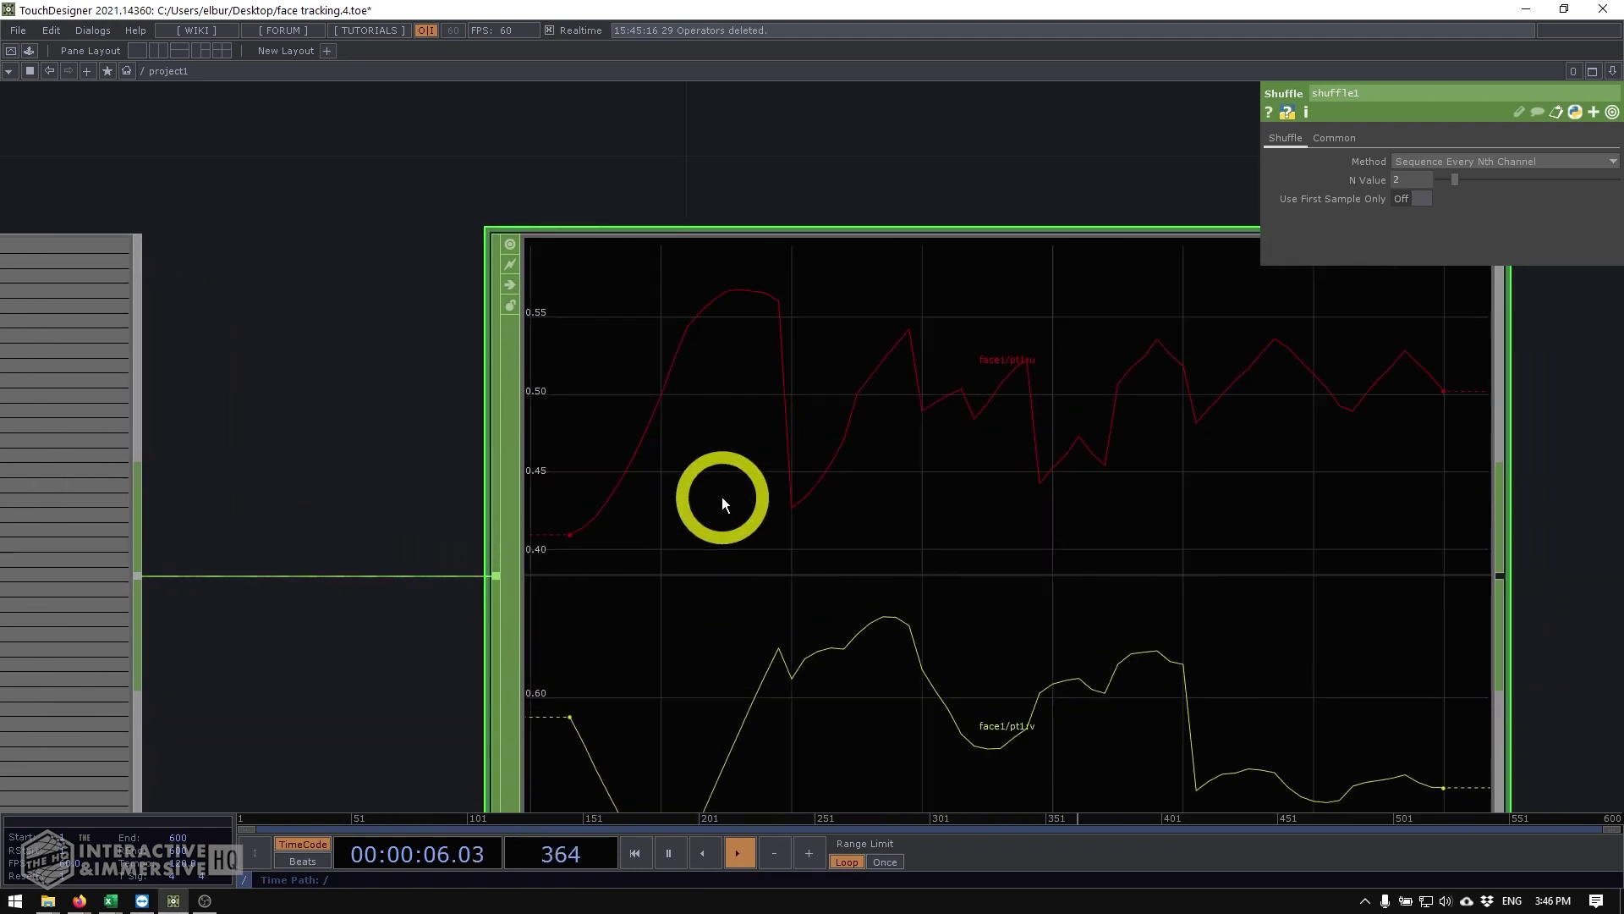
pyautogui.scroll(-2, 777, 492)
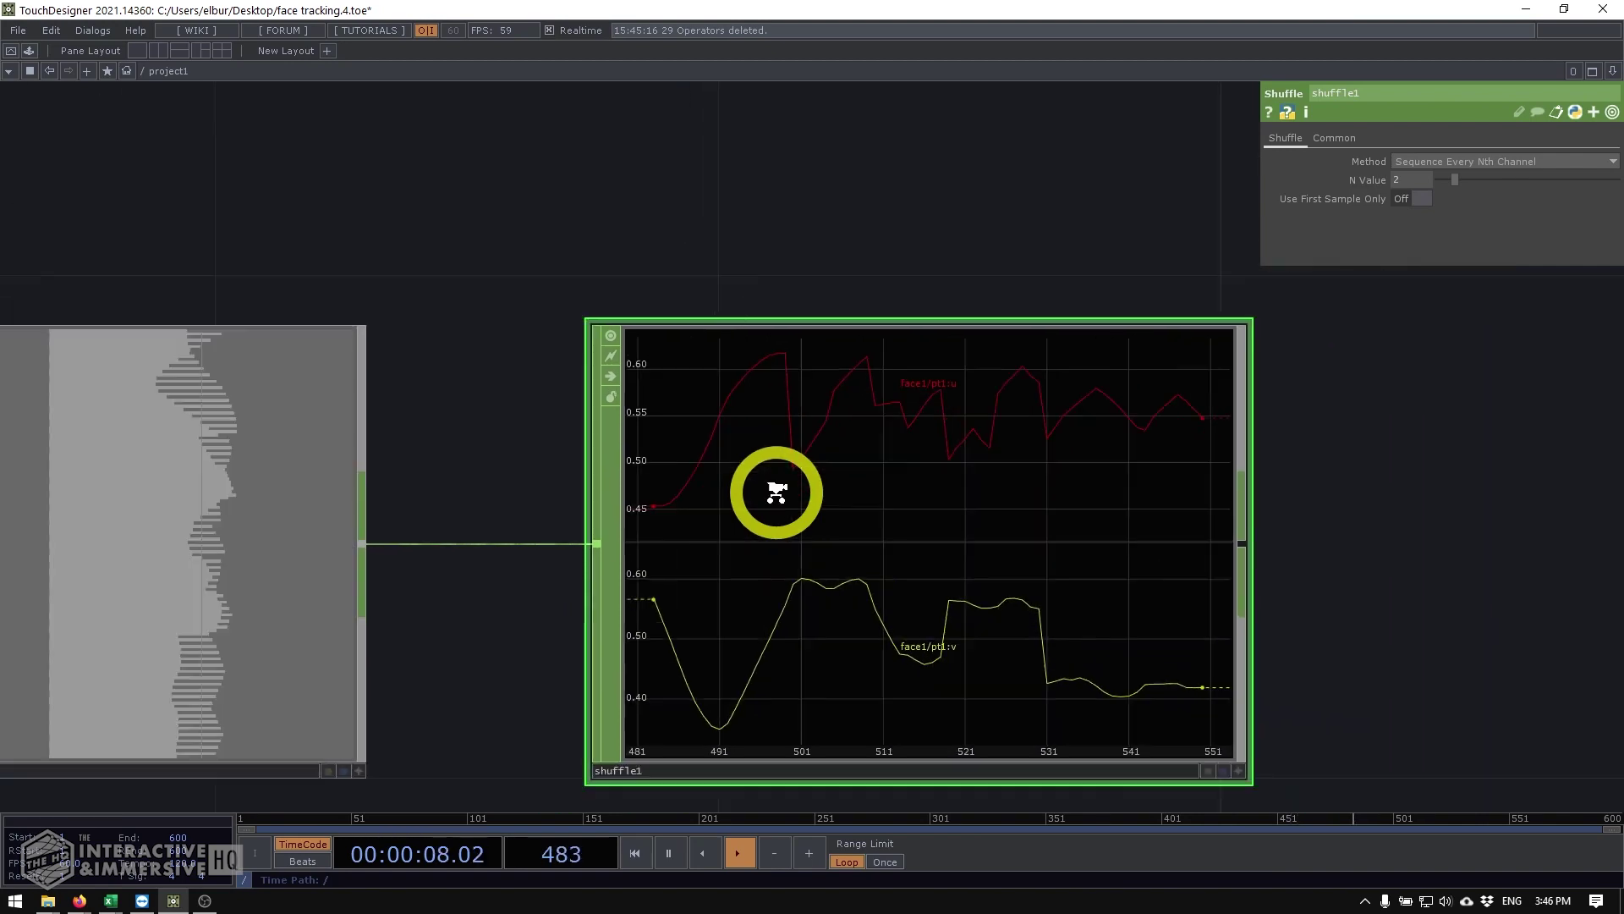
# Step: Add a Sphere SOP in the empty network space beyond the Shuffle operator
pyautogui.scroll(-3, 776, 492)
pyautogui.moveTo(1059, 435); pyautogui.dragTo(869, 386)
pyautogui.press('Tab')
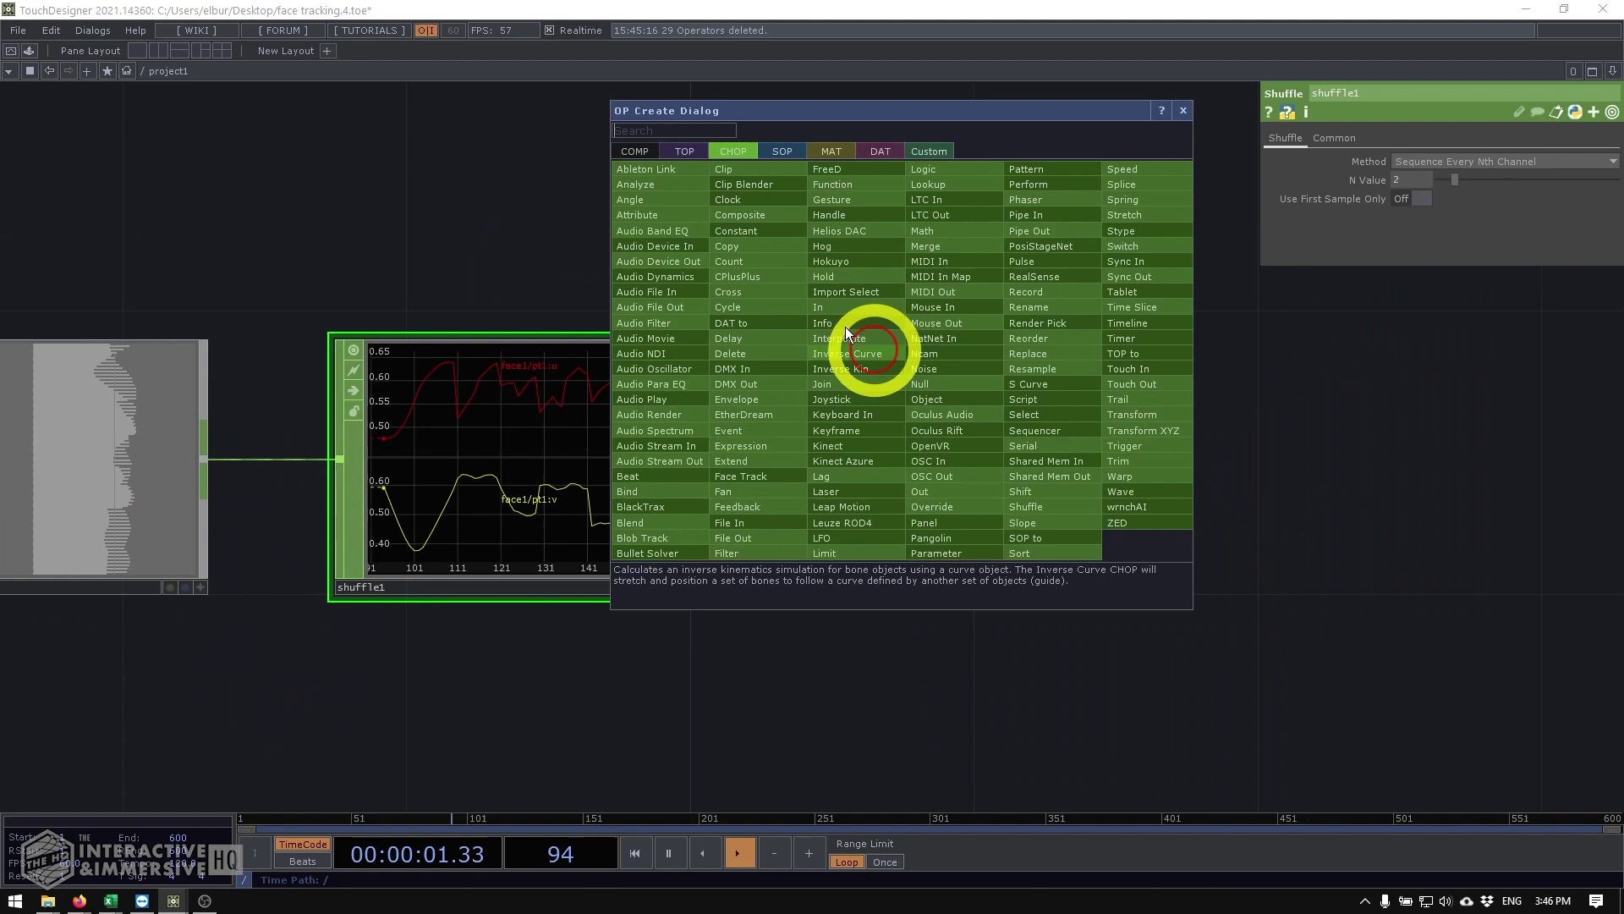
pyautogui.click(783, 159)
pyautogui.write('sph')
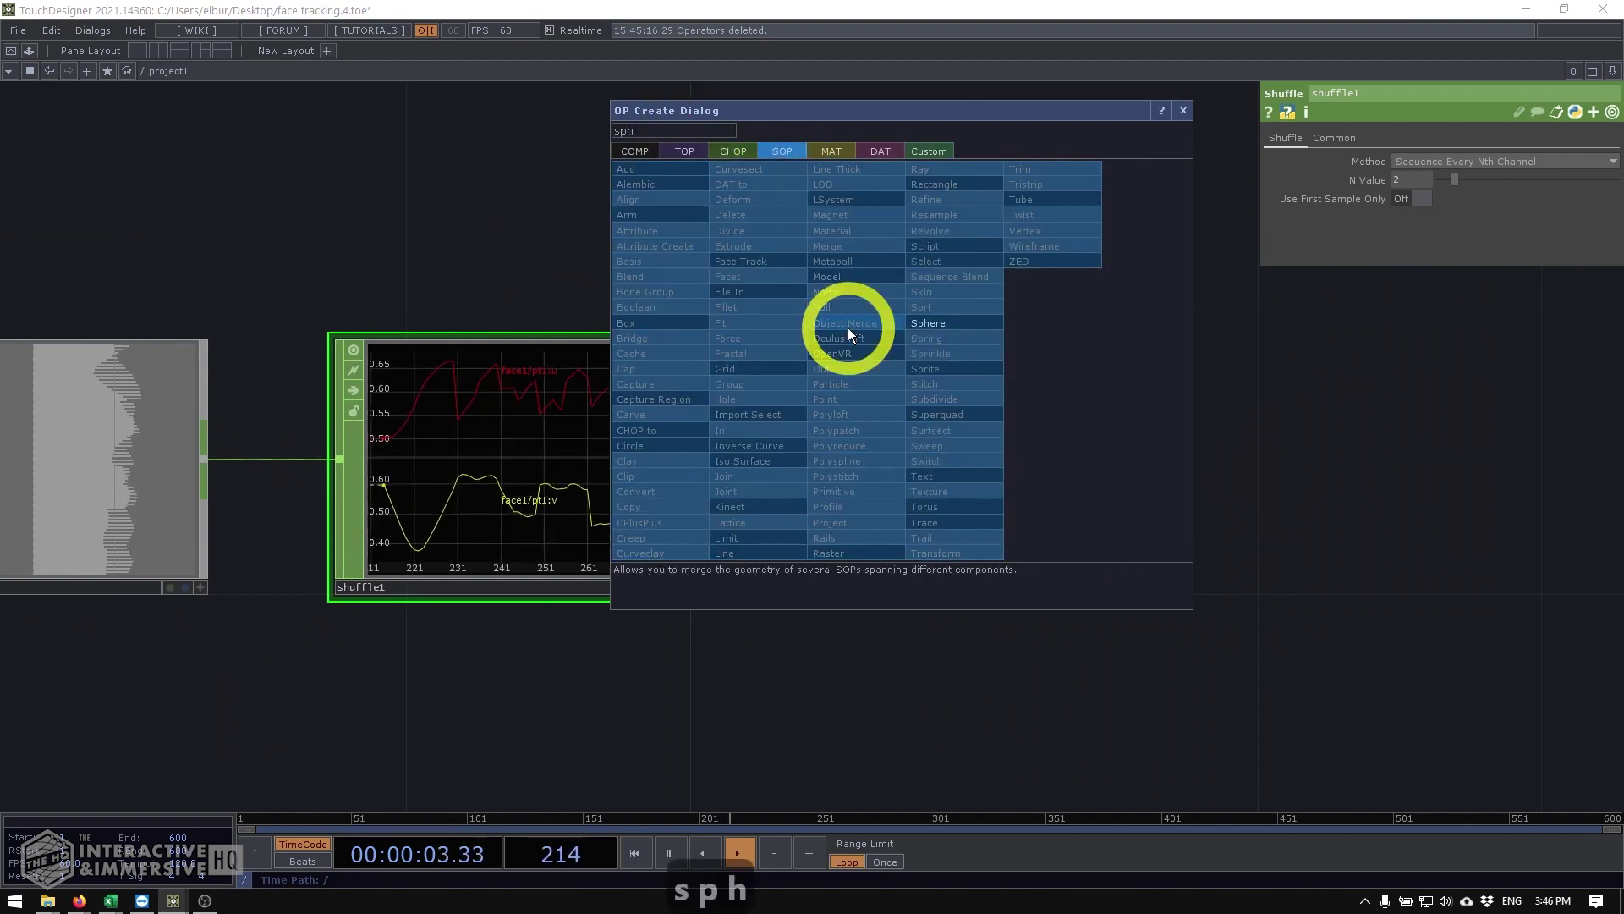
pyautogui.click(946, 328)
pyautogui.click(1076, 459)
pyautogui.scroll(-2, 807, 286)
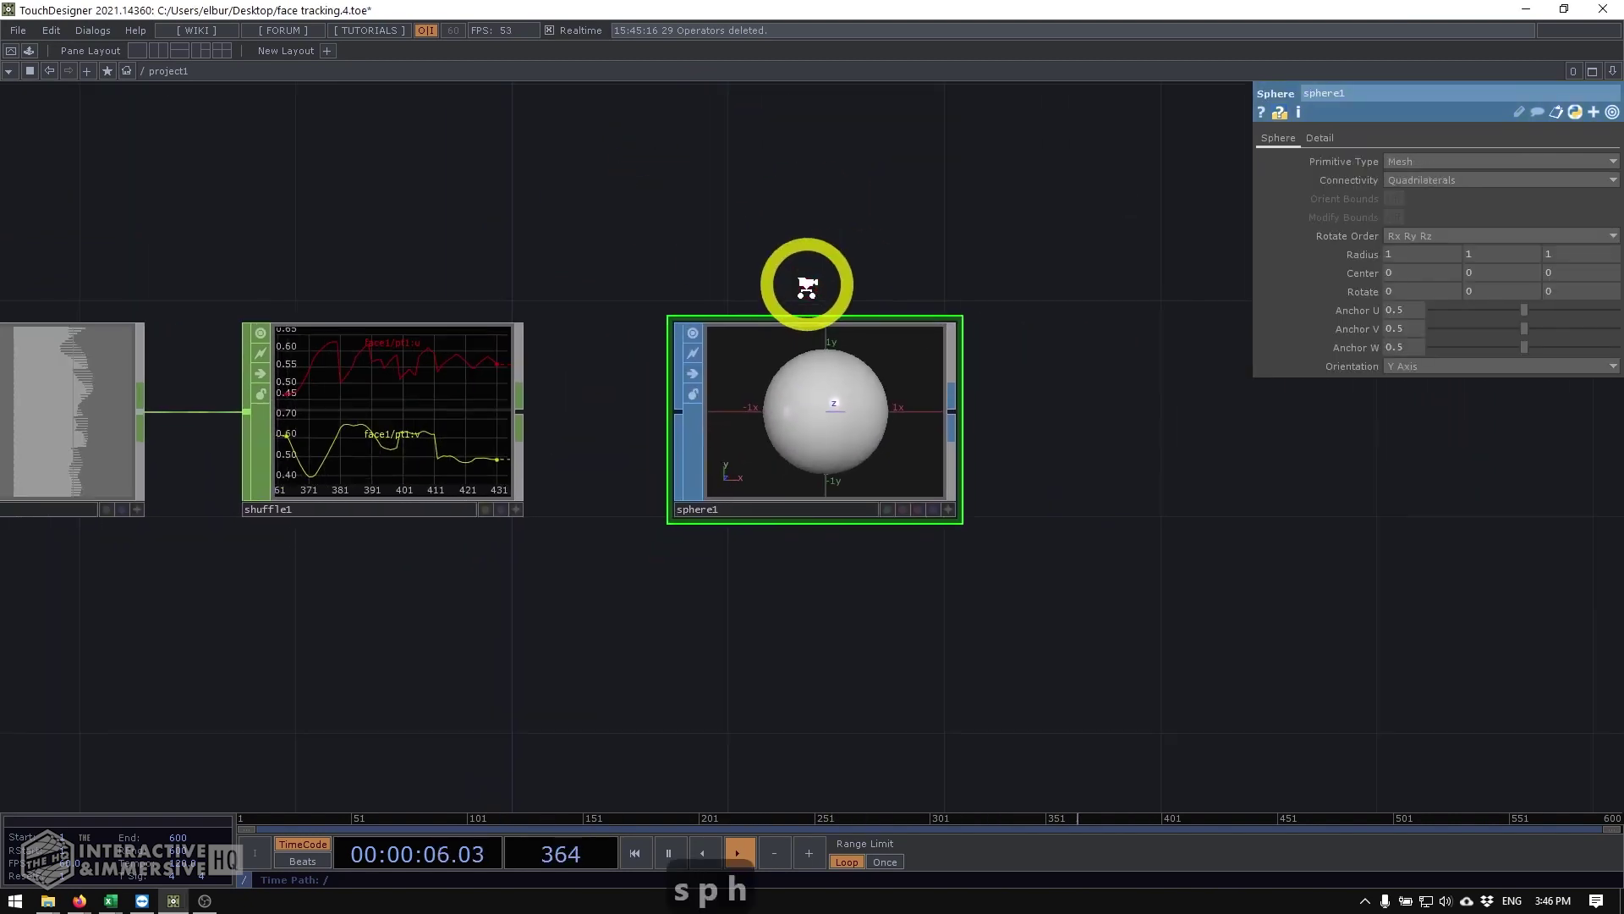
pyautogui.scroll(-1, 807, 286)
# Step: Set the sphere's radius to 0.01 on all three axes
pyautogui.moveTo(502, 290); pyautogui.dragTo(487, 464)
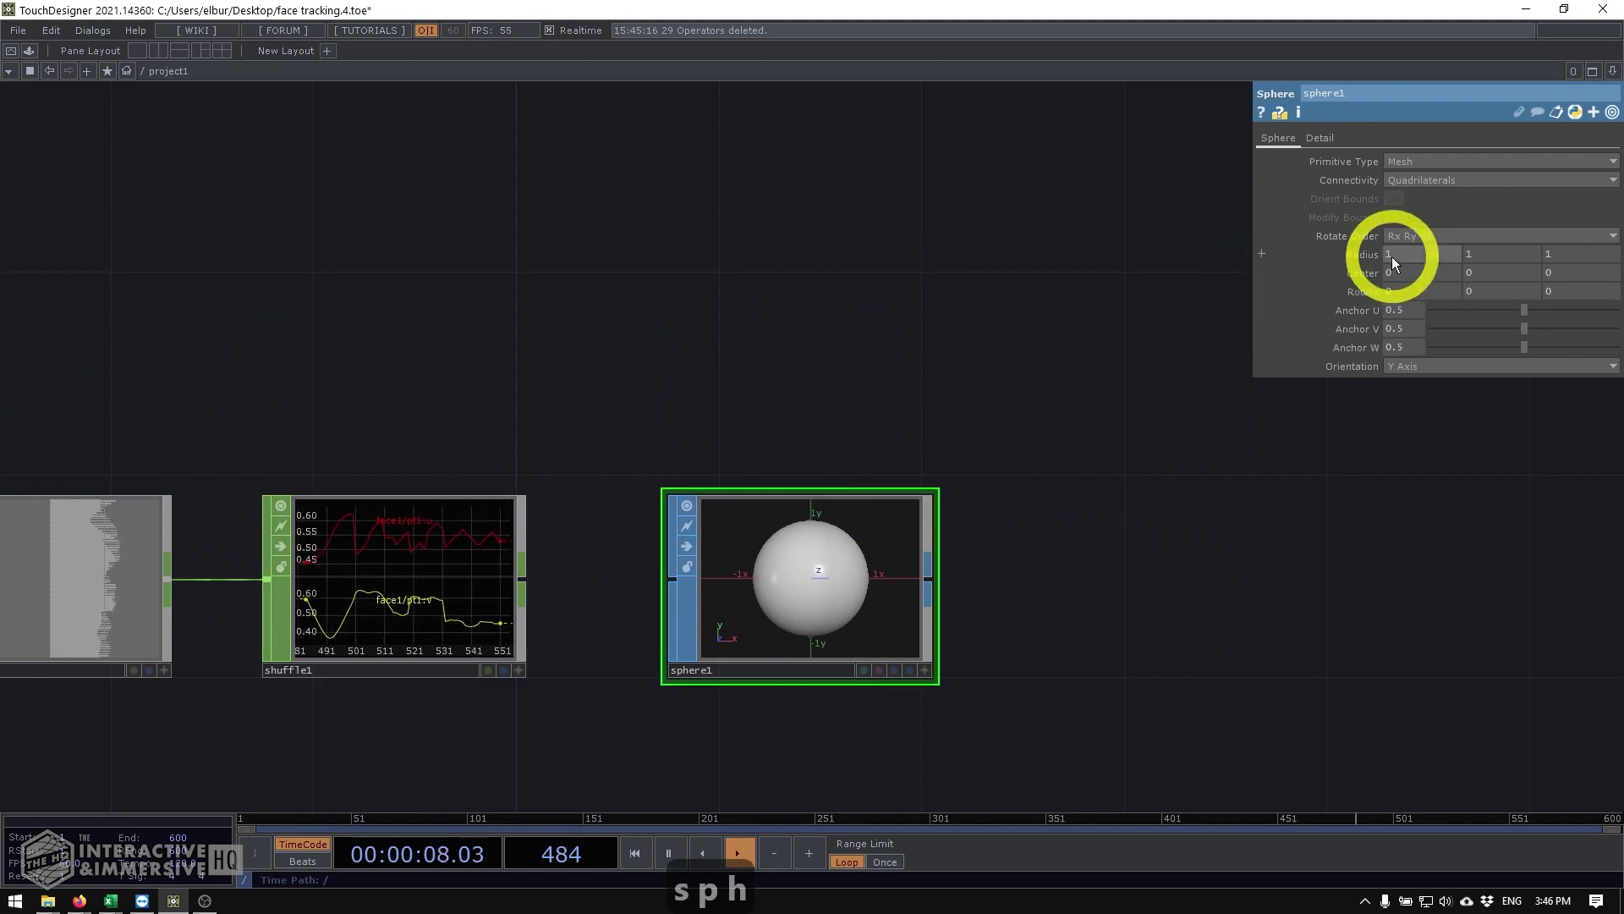
pyautogui.moveTo(1372, 257)
pyautogui.mouseDown()
pyautogui.moveTo(1369, 275)
pyautogui.moveTo(1102, 252)
pyautogui.moveTo(1365, 229)
pyautogui.mouseUp()
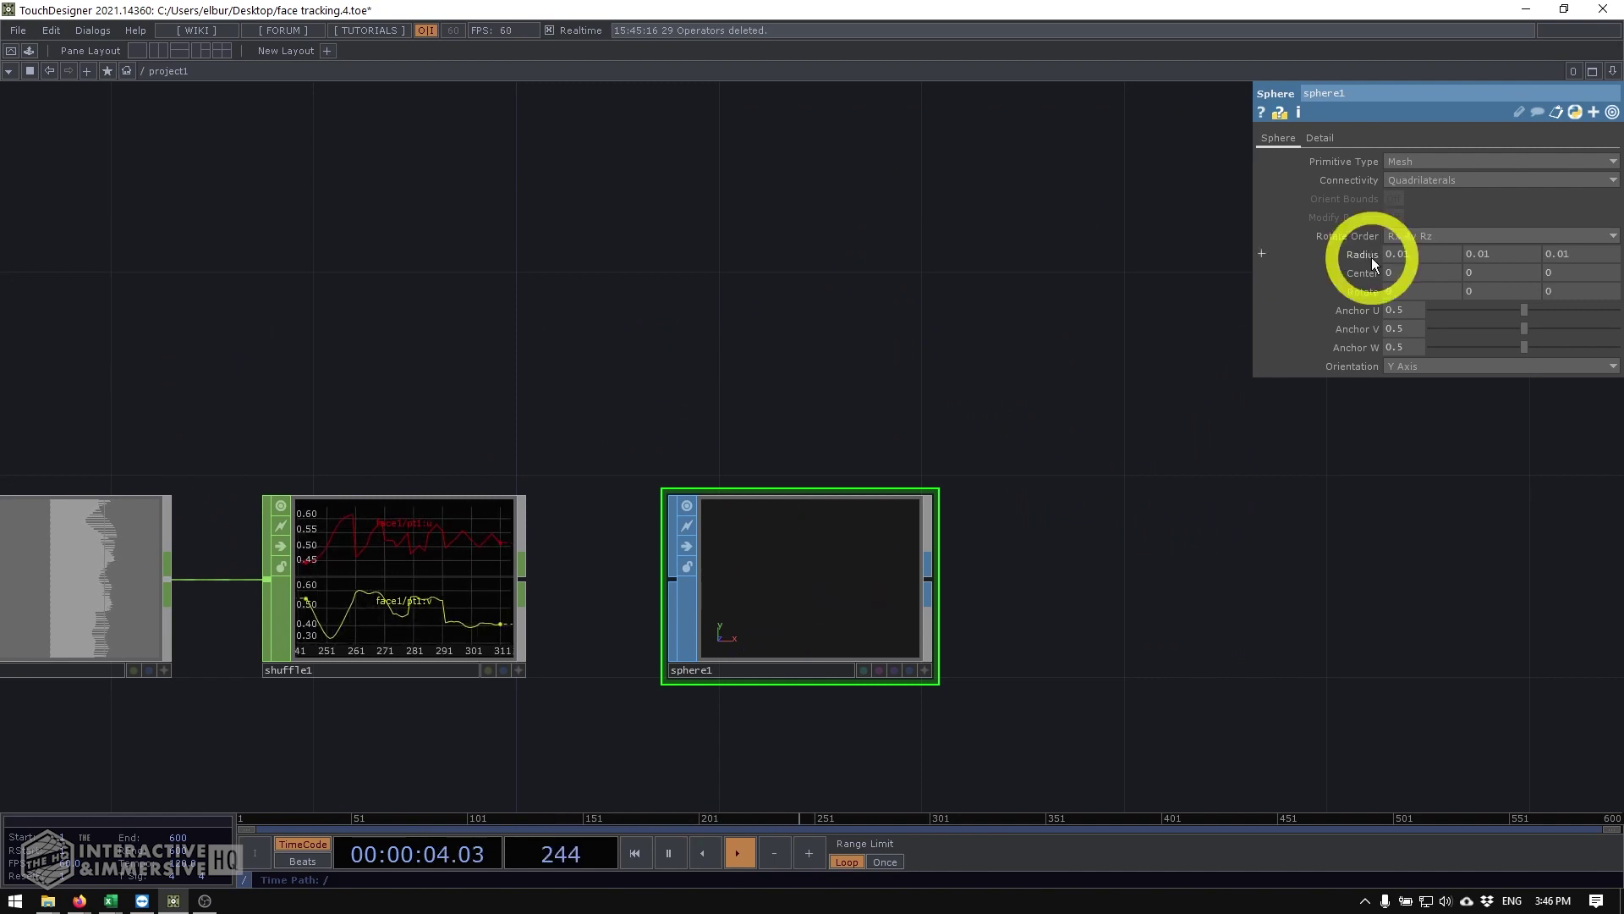
pyautogui.moveTo(877, 397); pyautogui.dragTo(794, 380)
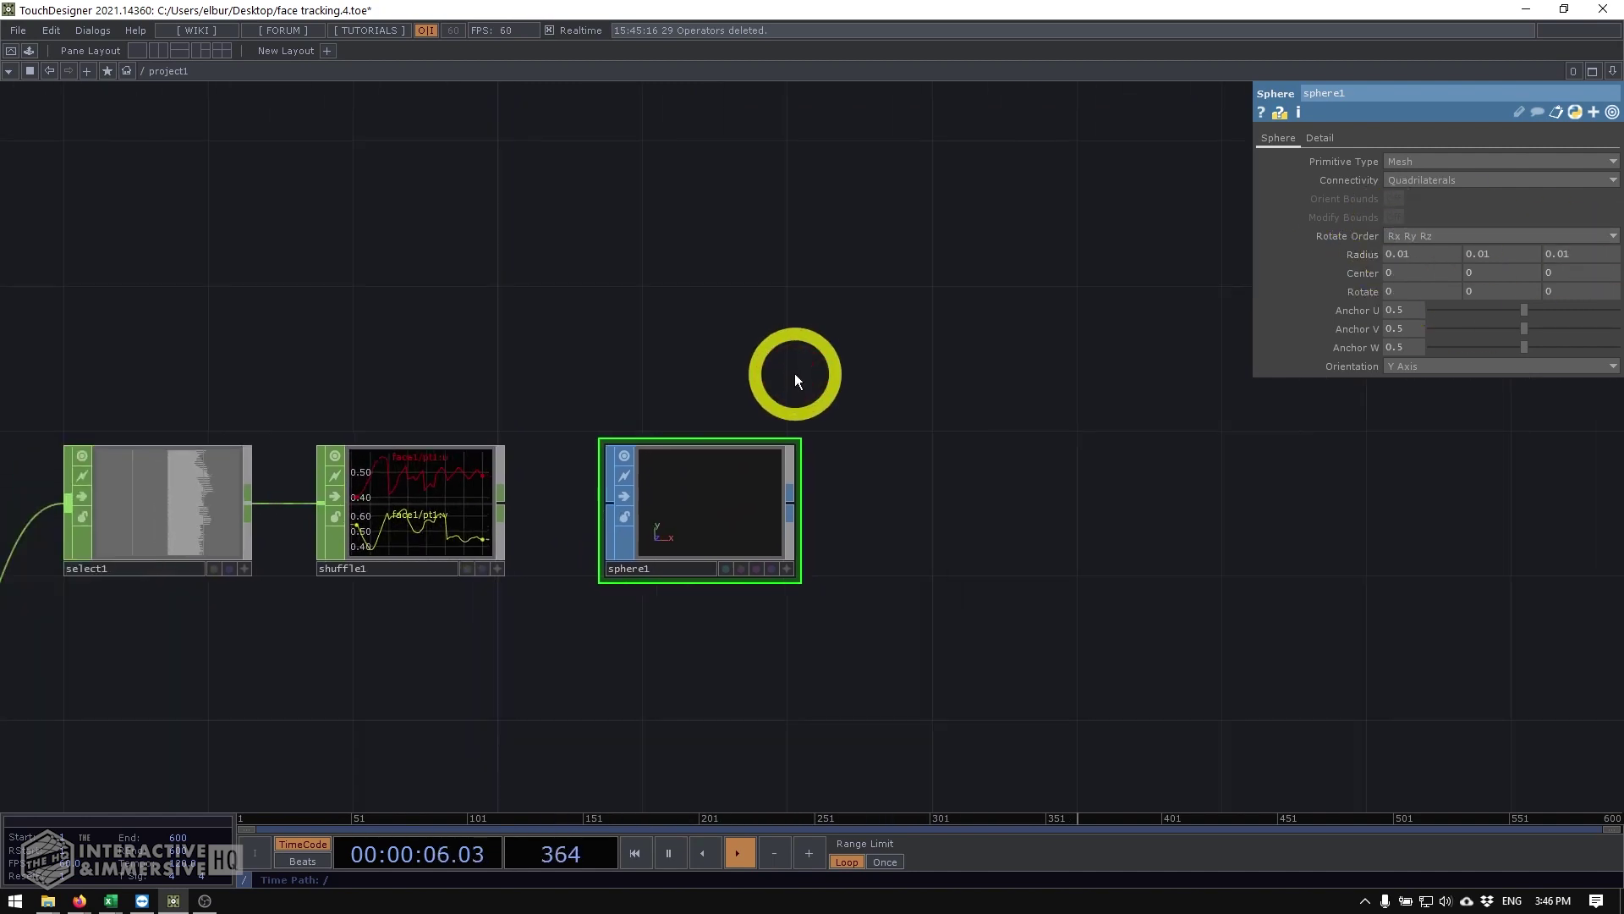
pyautogui.scroll(5, 736, 508)
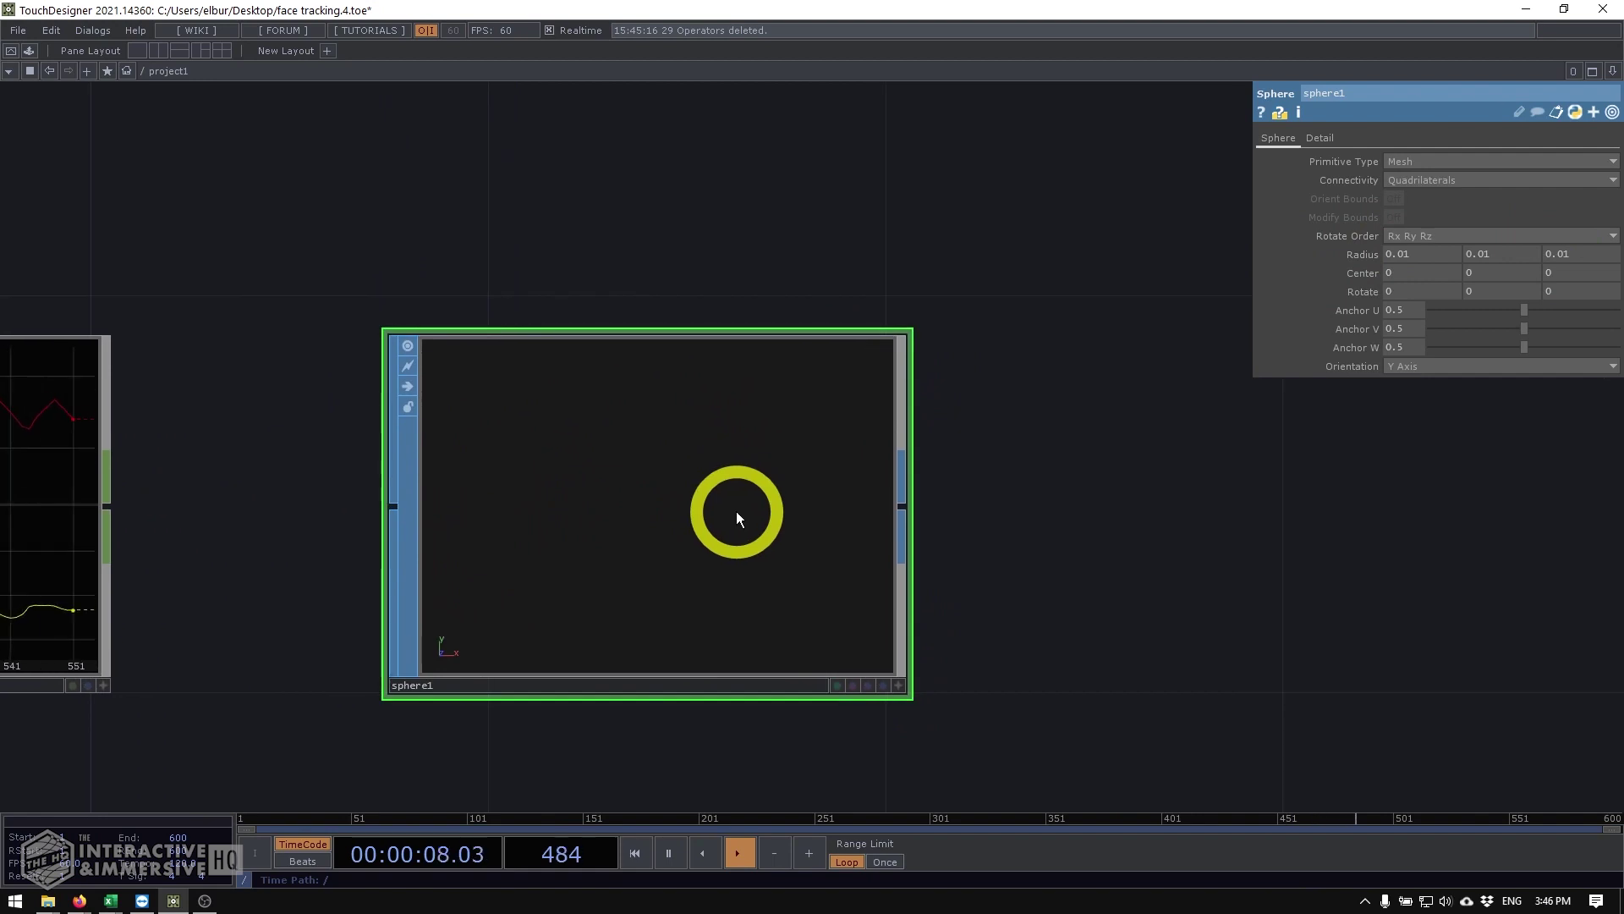
pyautogui.scroll(-3, 736, 511)
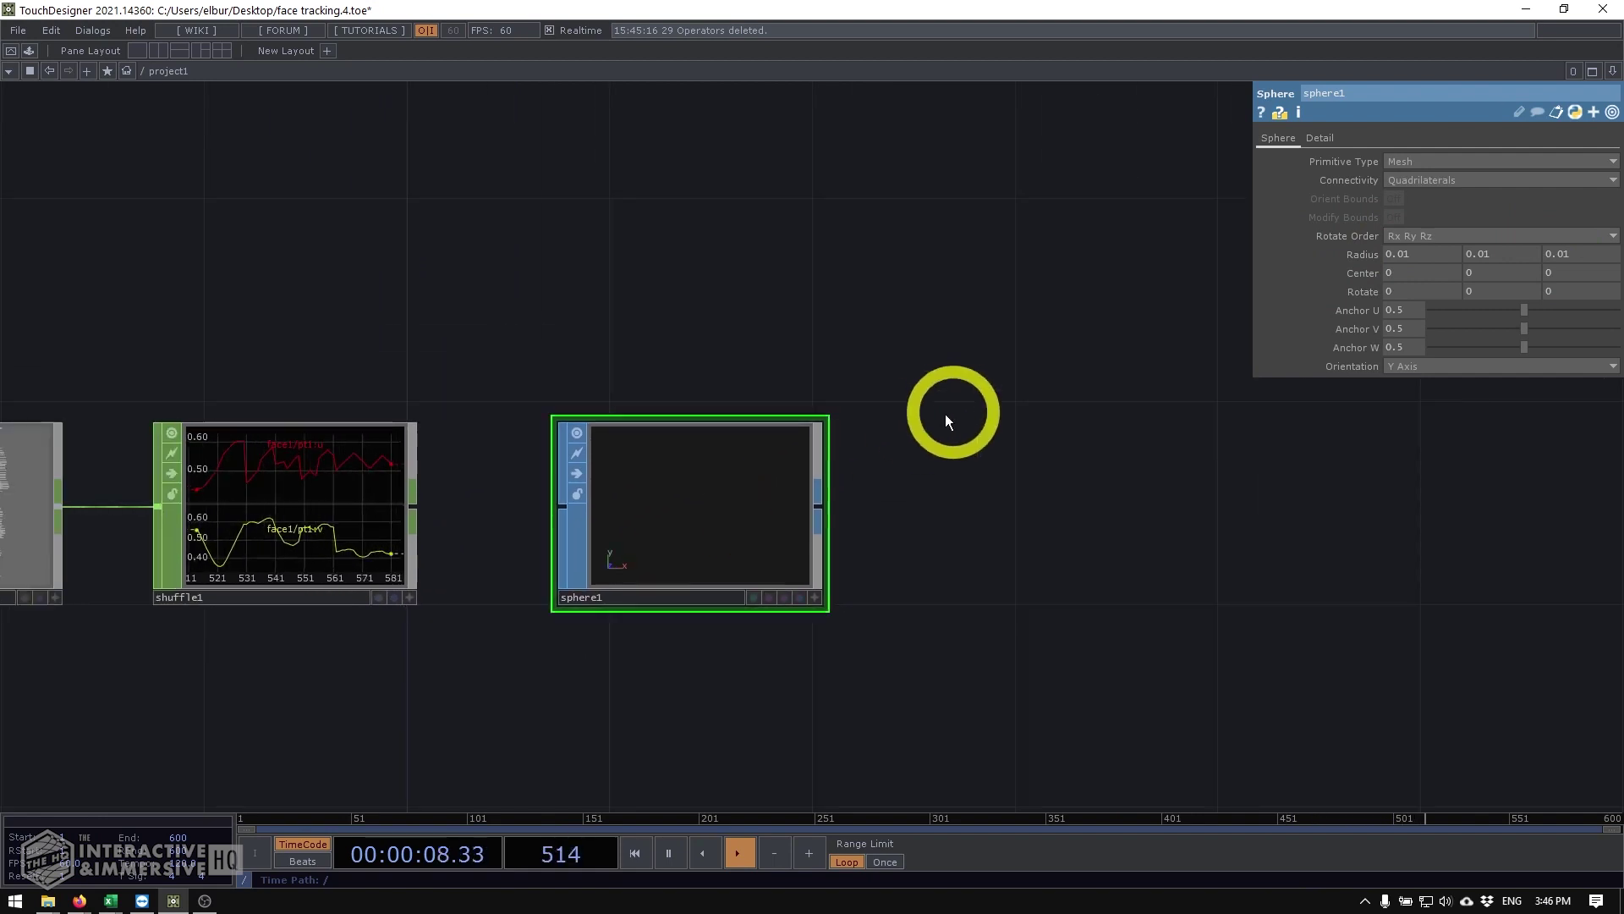
# Step: Add a Geometry COMP wired to the output of the sphere and turn on its instancing
pyautogui.rightClick(823, 506)
pyautogui.click(561, 298)
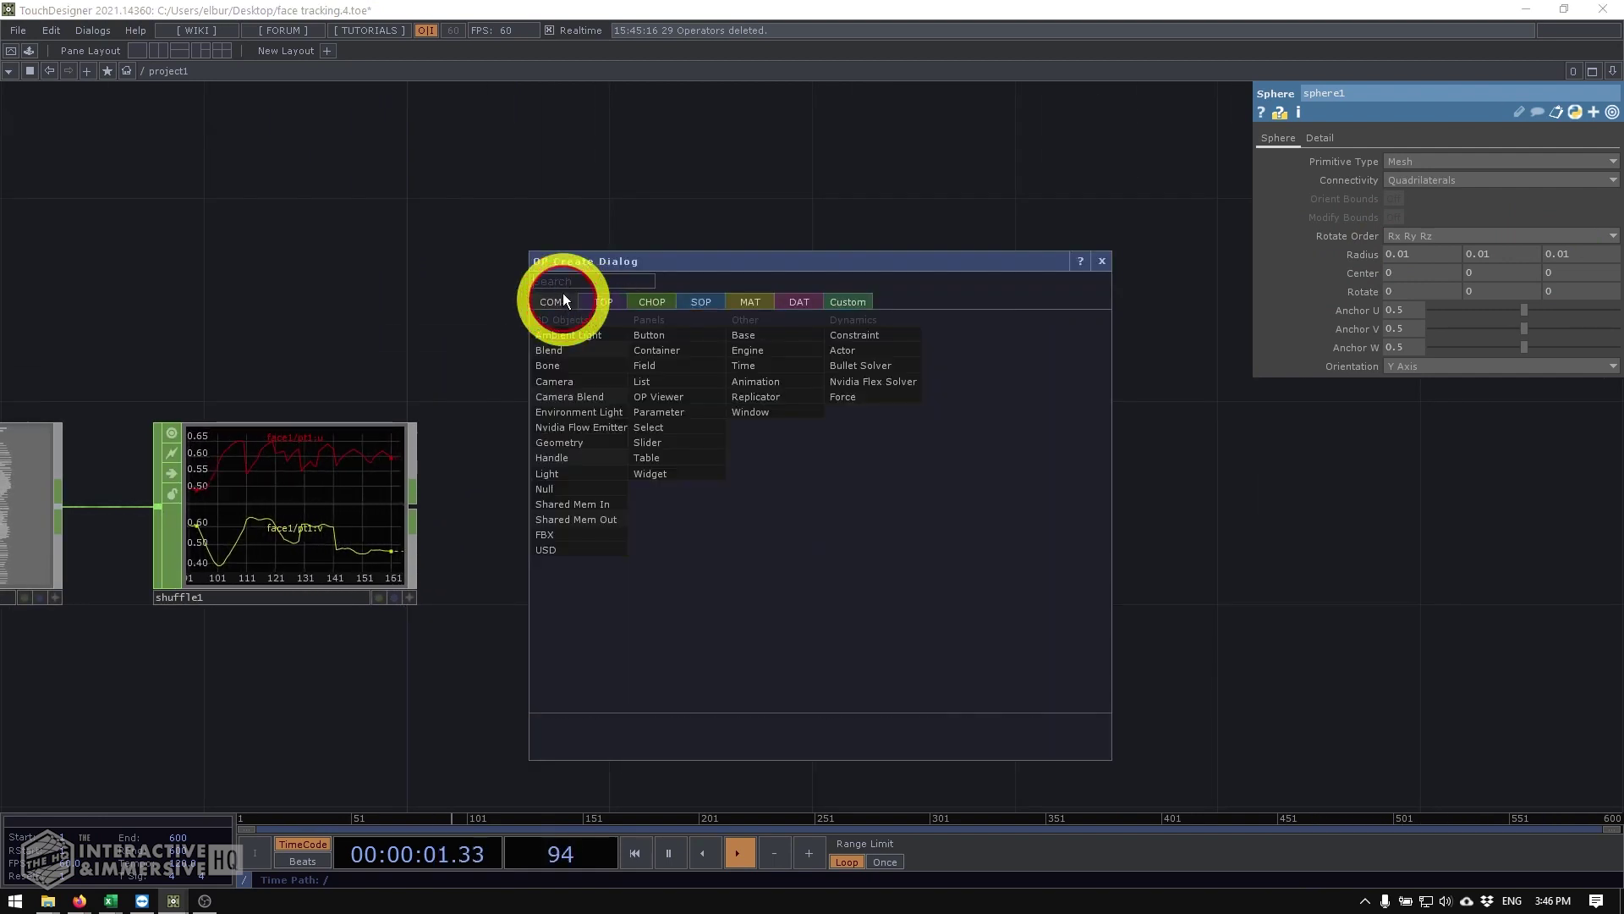
pyautogui.click(547, 443)
pyautogui.click(1047, 568)
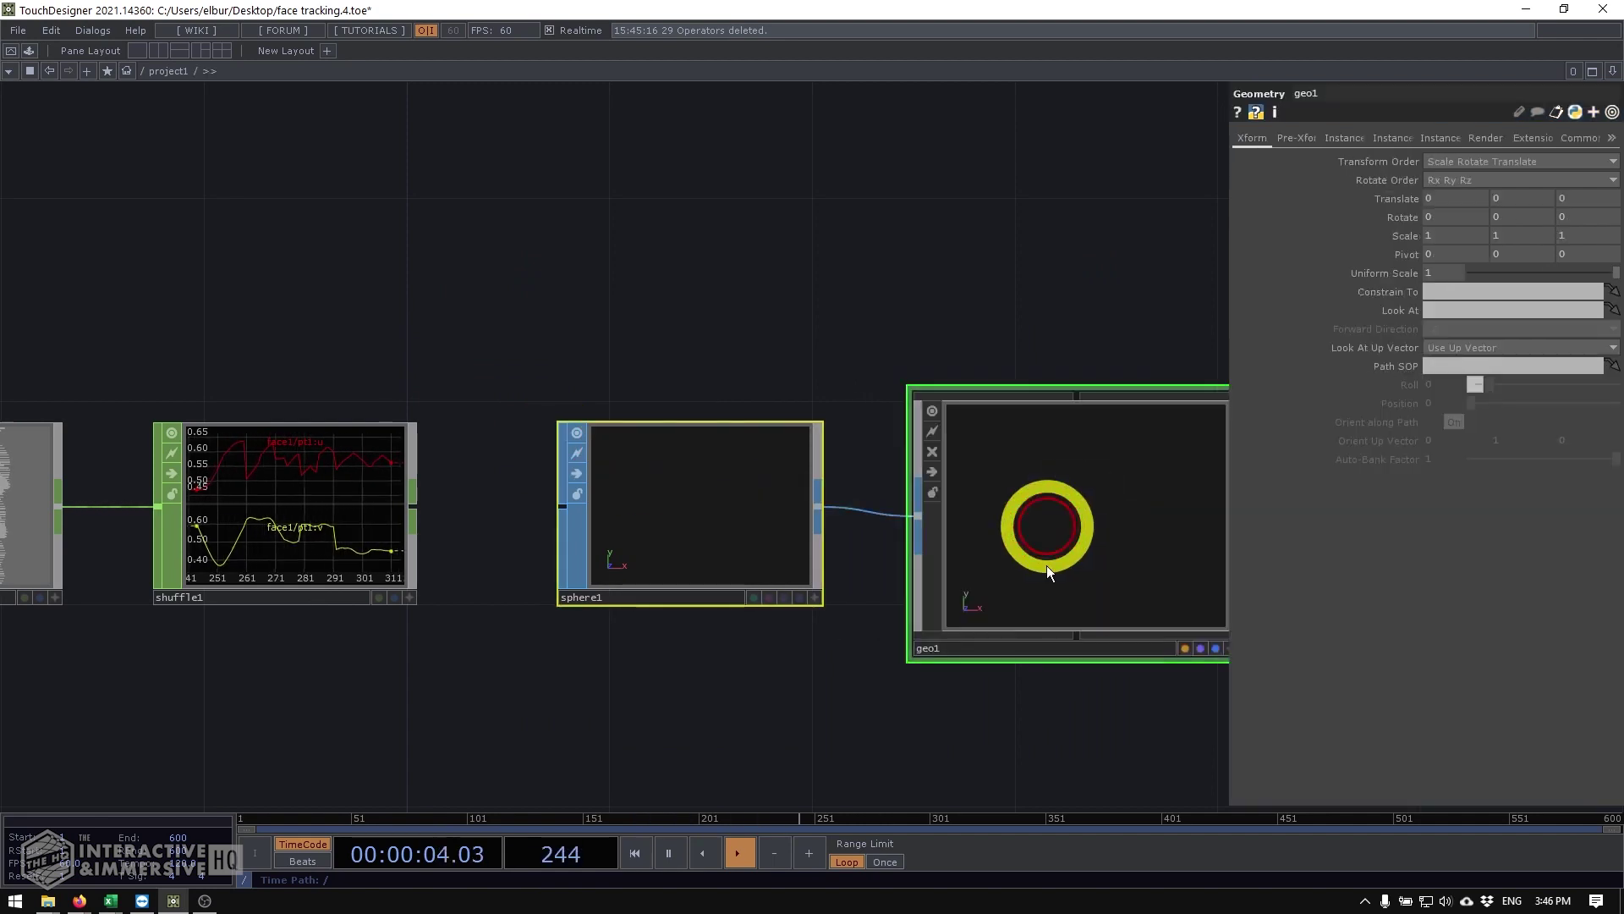
pyautogui.click(1336, 140)
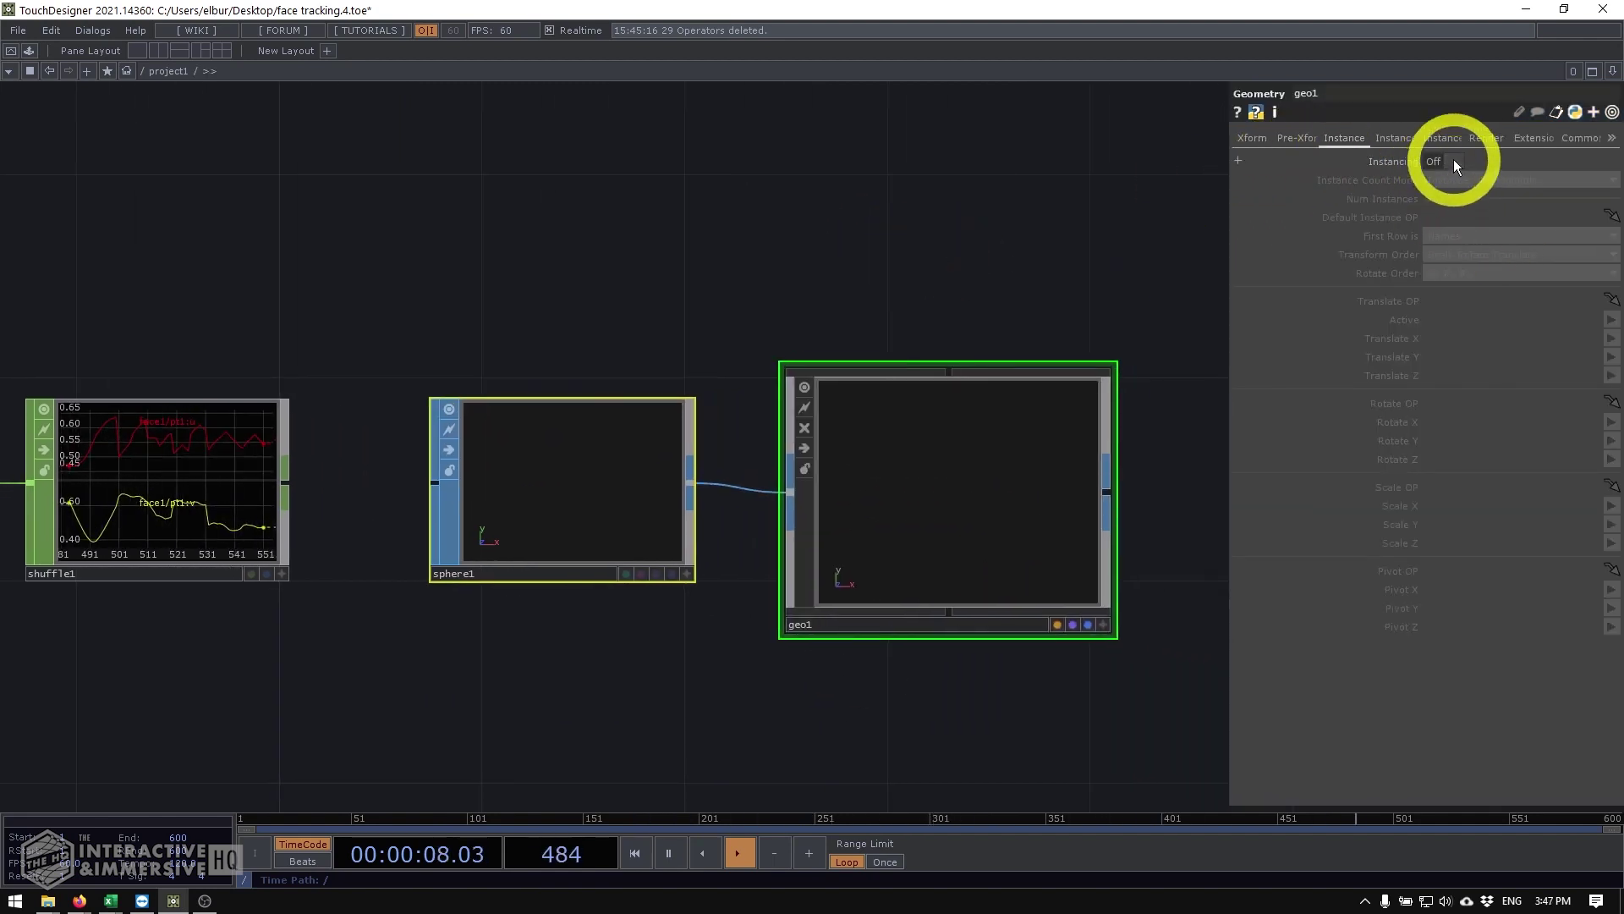
pyautogui.scroll(-3, 926, 225)
# Step: Move the sphere and geometry operators farther from the Shuffle to make room between them
pyautogui.click(474, 408)
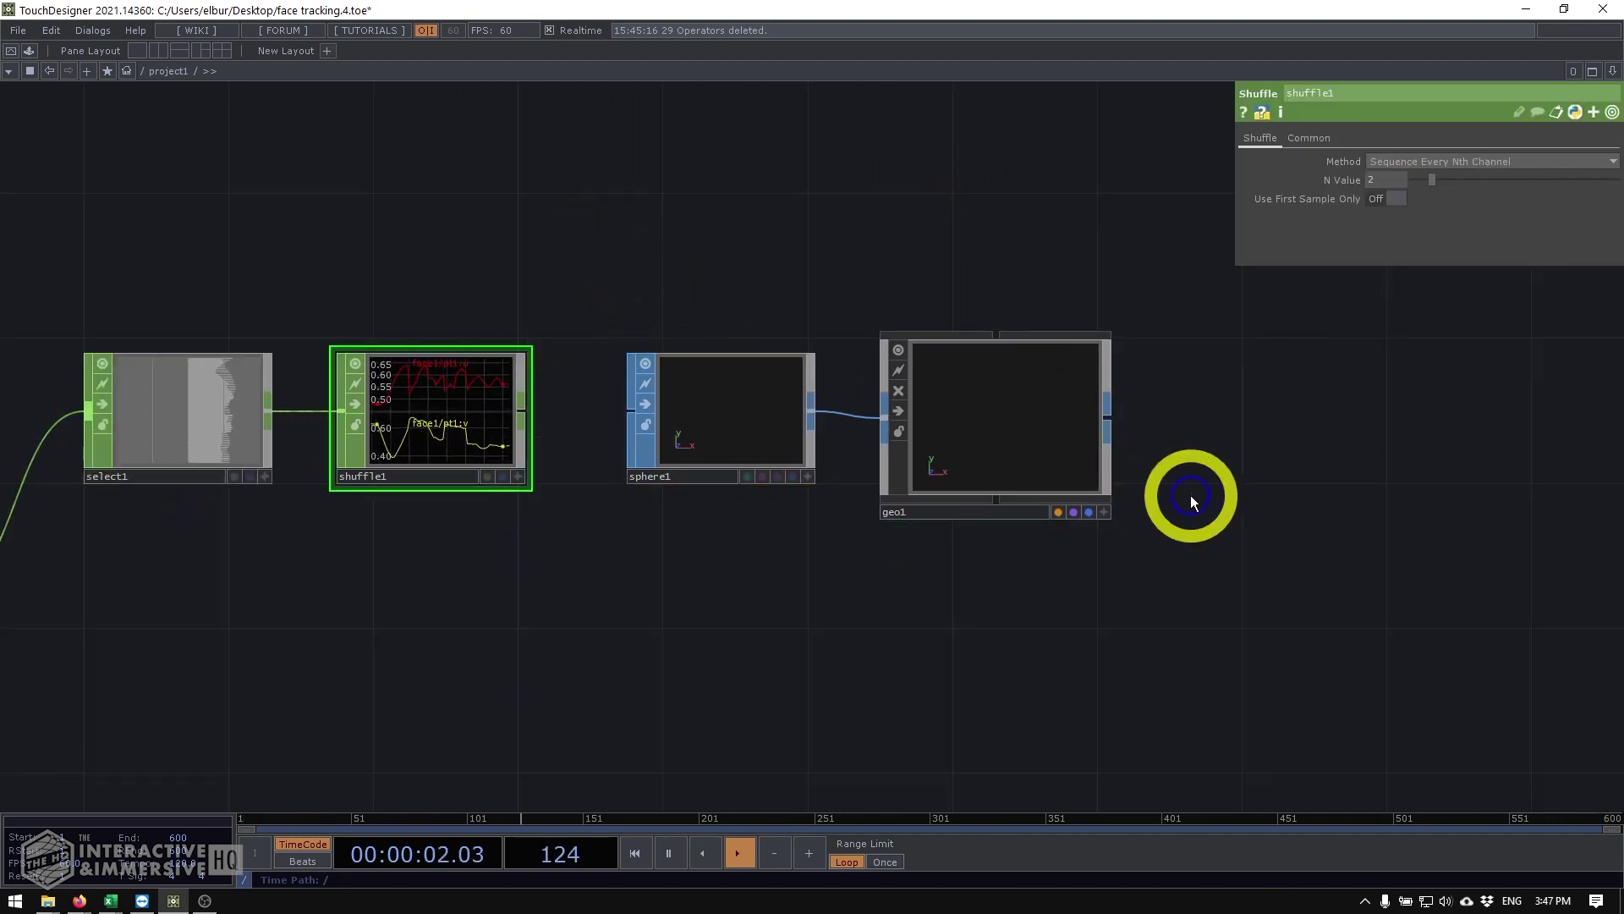
pyautogui.moveTo(679, 265); pyautogui.dragTo(681, 267)
pyautogui.moveTo(744, 445); pyautogui.dragTo(991, 443)
pyautogui.click(758, 409)
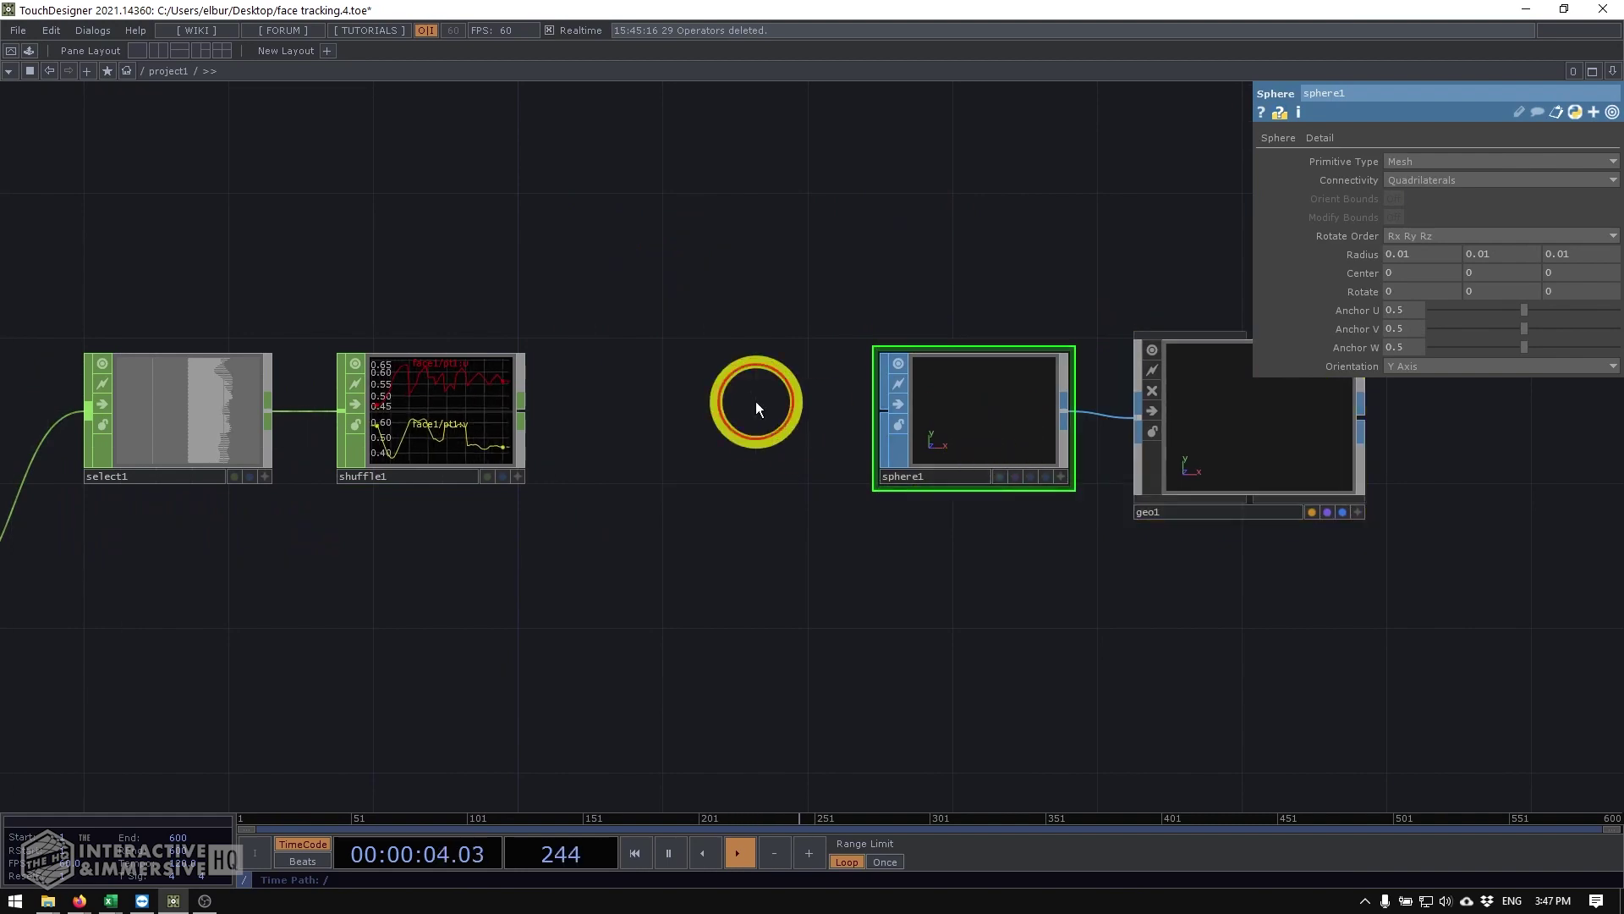
# Step: Add a Null CHOP wired to the output of the Shuffle operator
pyautogui.rightClick(521, 413)
pyautogui.write('nul')
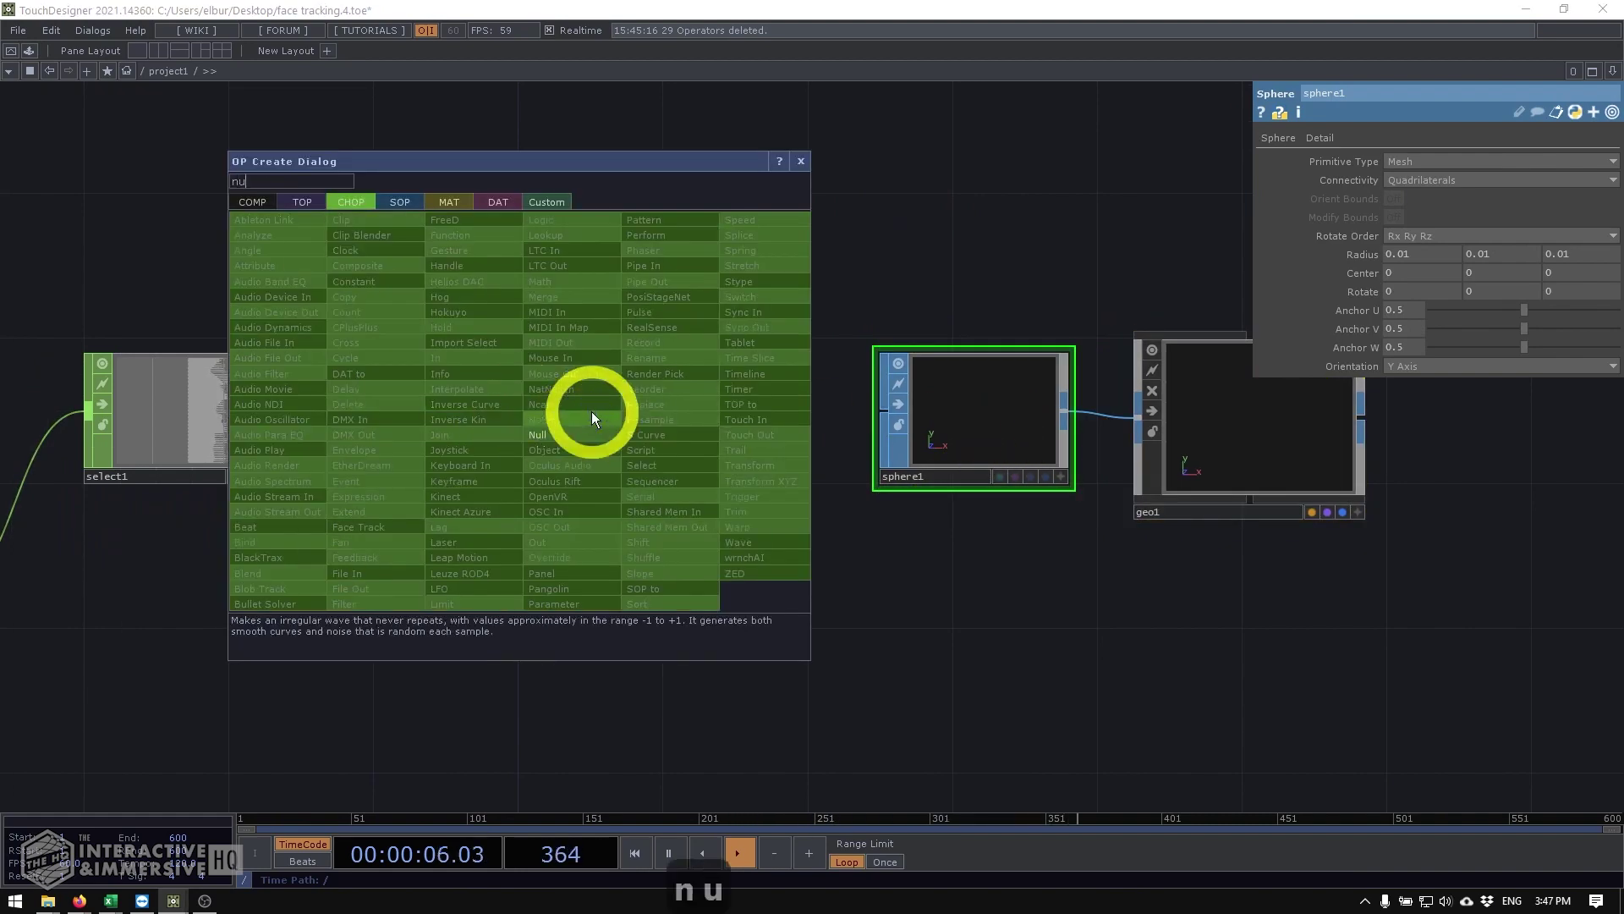
pyautogui.press('Return')
pyautogui.click(652, 417)
# Step: Set the geometry's Default Instance OP to null1, with Translate X as face1/pt1:u and Translate Y as face1/pt1:v
pyautogui.click(1250, 410)
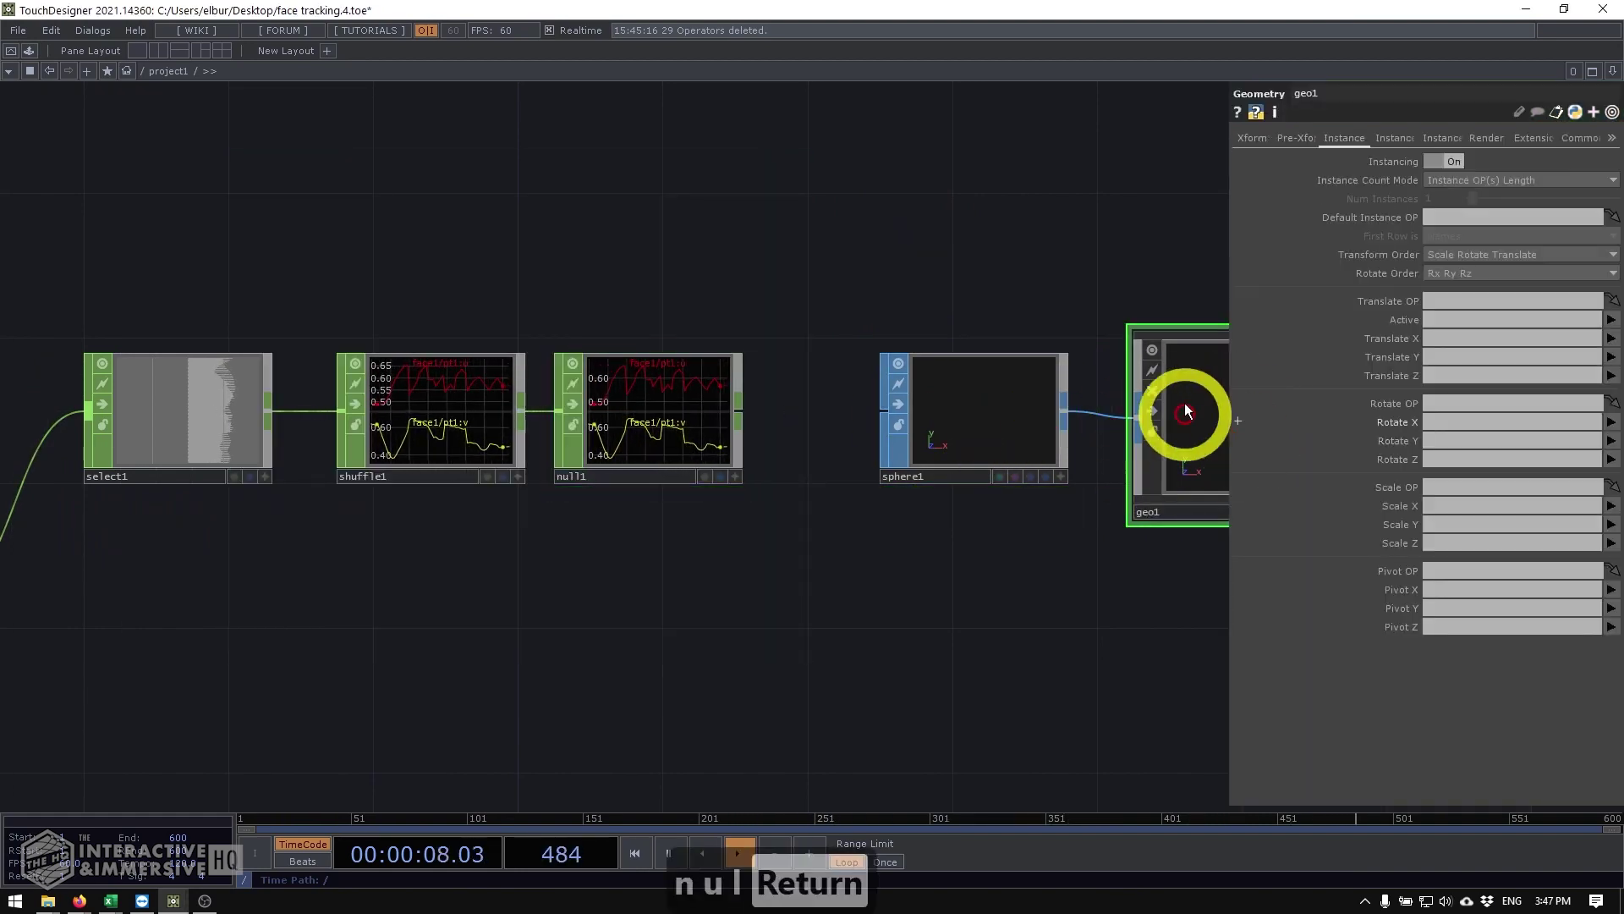
pyautogui.moveTo(640, 425); pyautogui.dragTo(1461, 216)
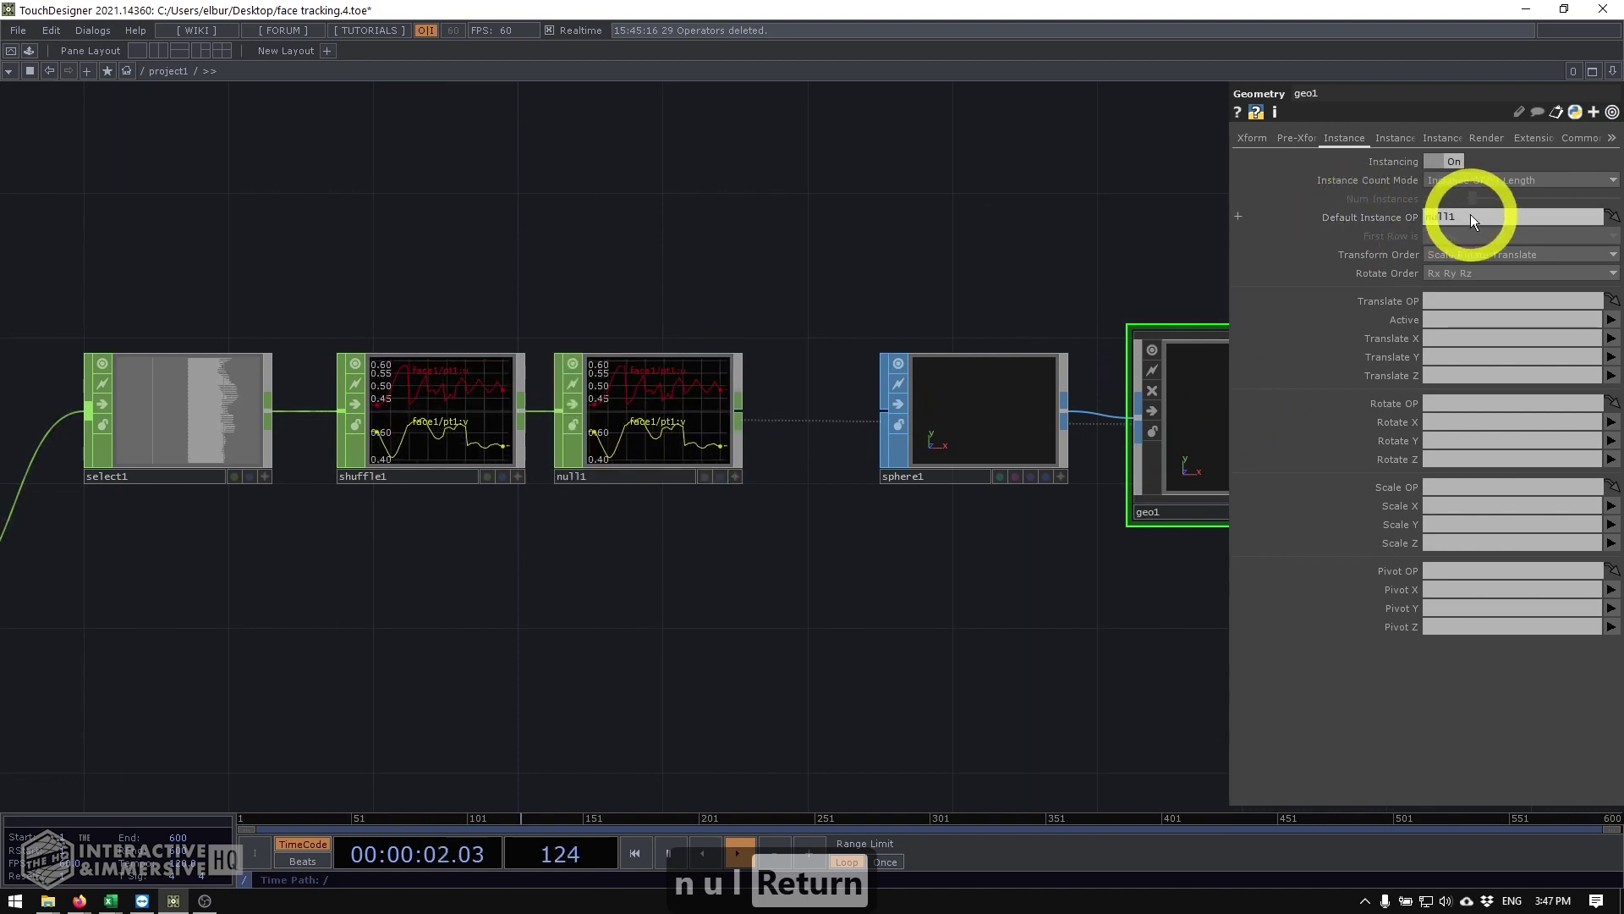
pyautogui.moveTo(983, 251); pyautogui.dragTo(801, 220)
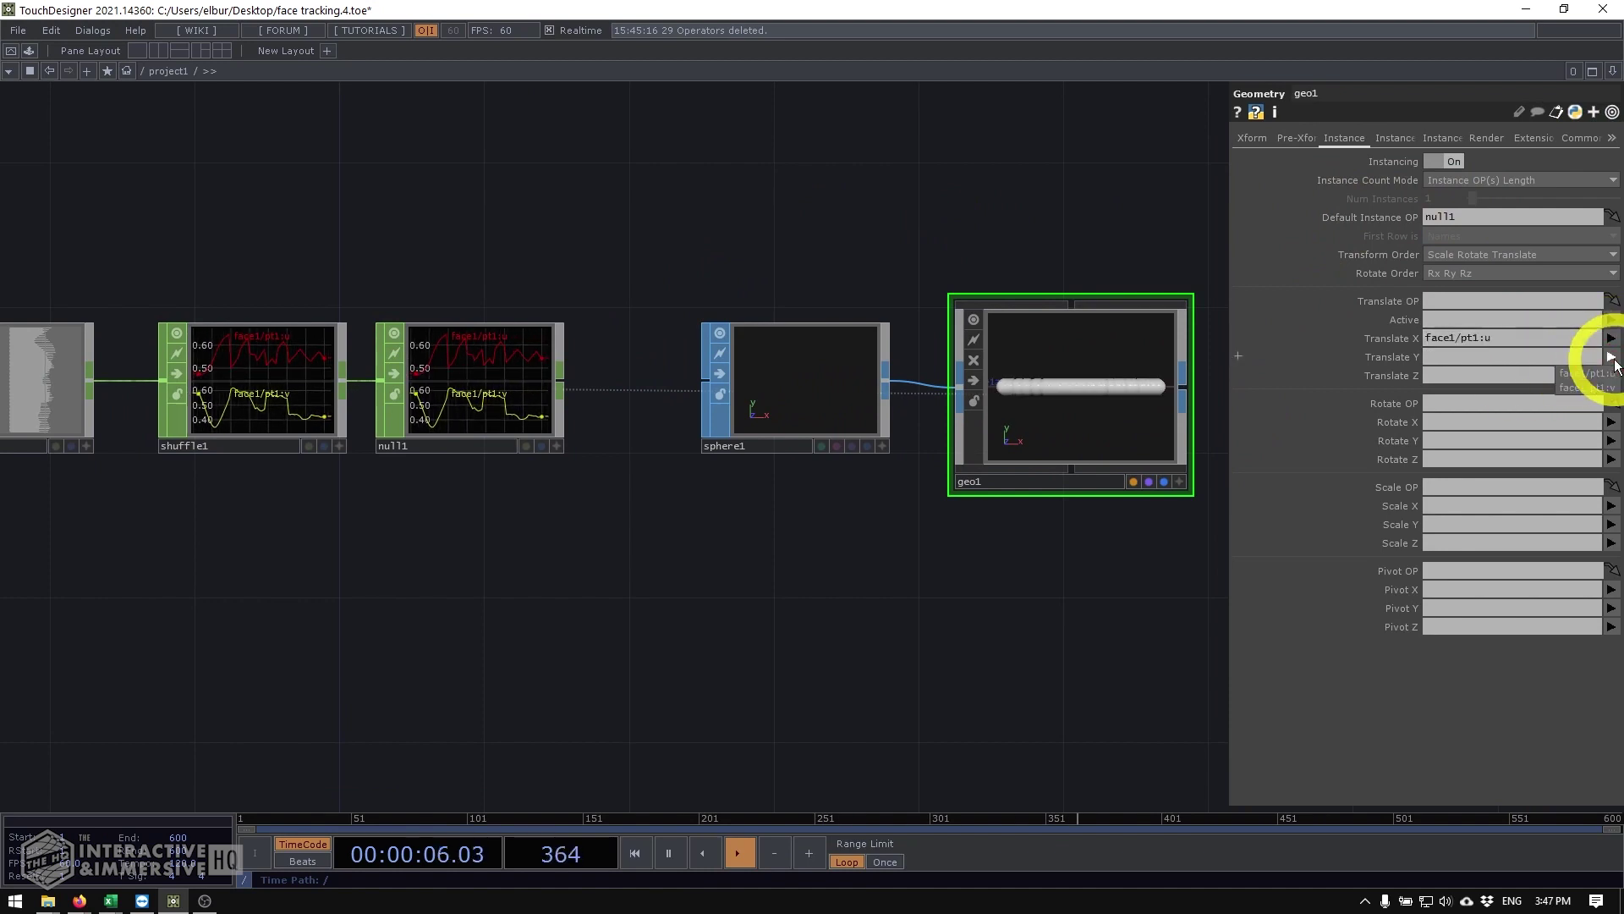
pyautogui.click(1590, 389)
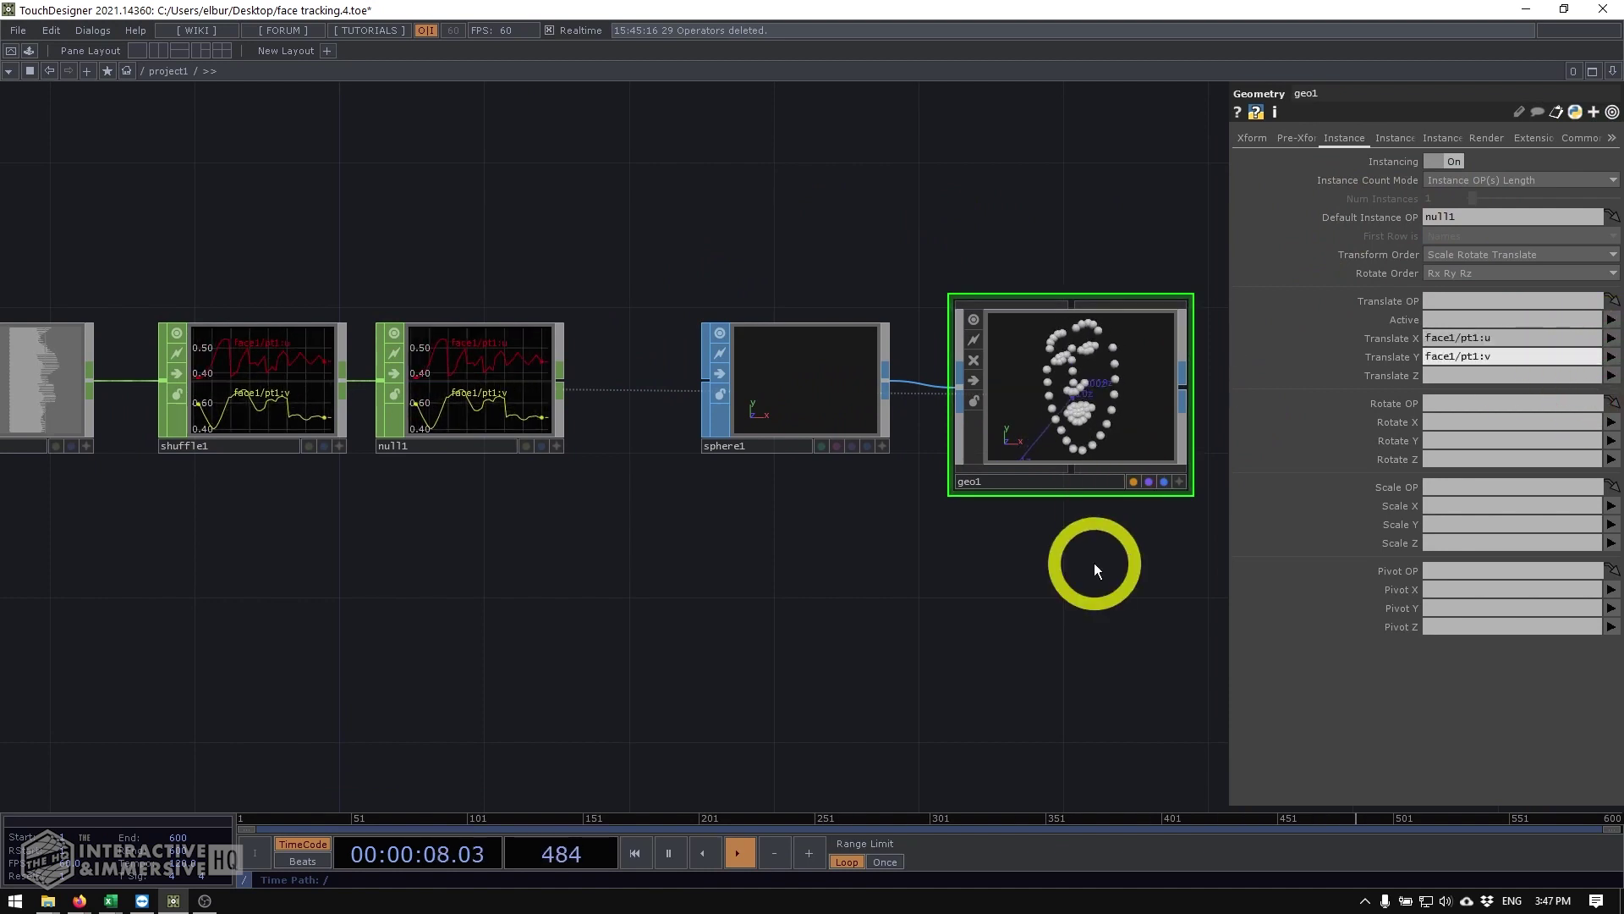
# Step: Examine the instanced face points in the geometry viewer alongside the point channels in the Select operator
pyautogui.scroll(5, 1008, 442)
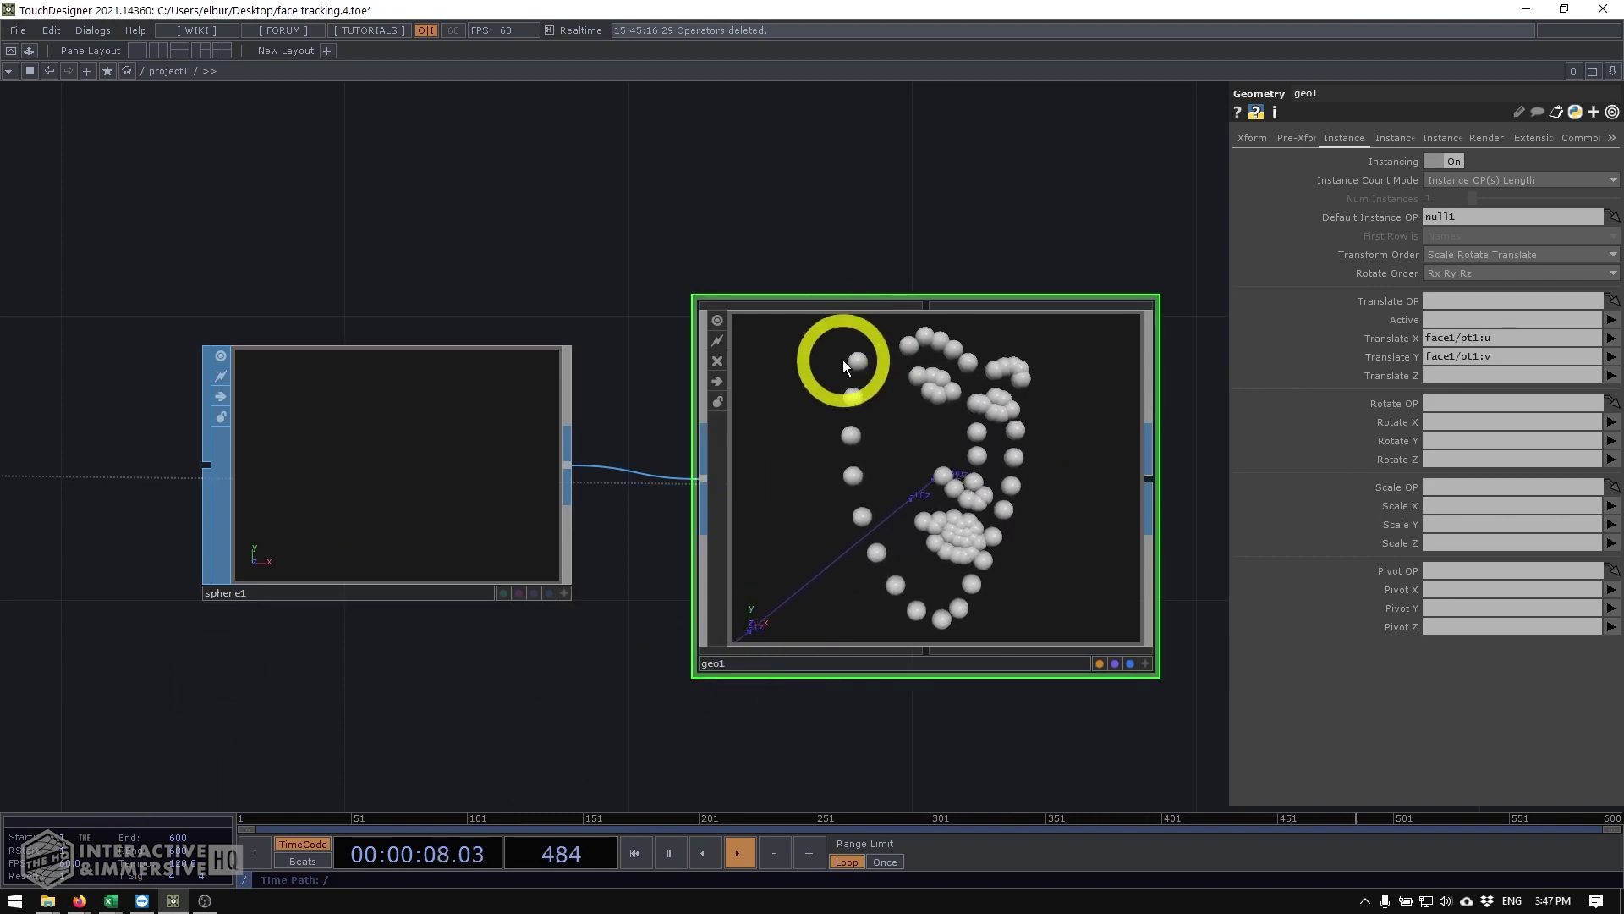
pyautogui.scroll(-3, 686, 406)
pyautogui.scroll(-2, 686, 406)
pyautogui.scroll(10, 352, 398)
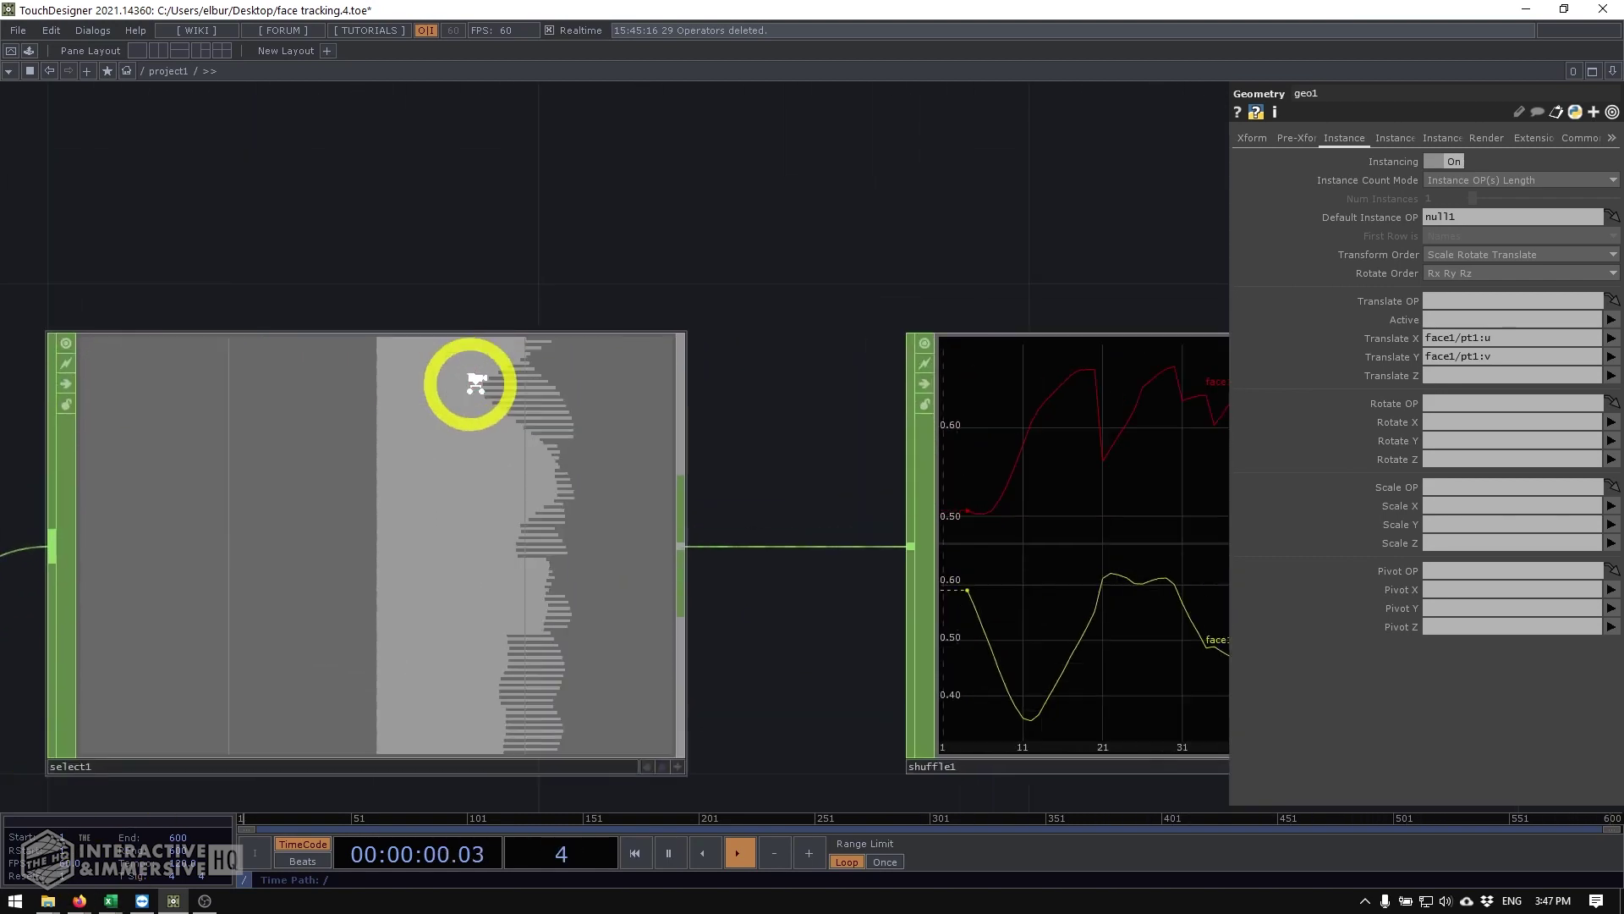
pyautogui.scroll(-5, 482, 416)
pyautogui.scroll(5, 1052, 428)
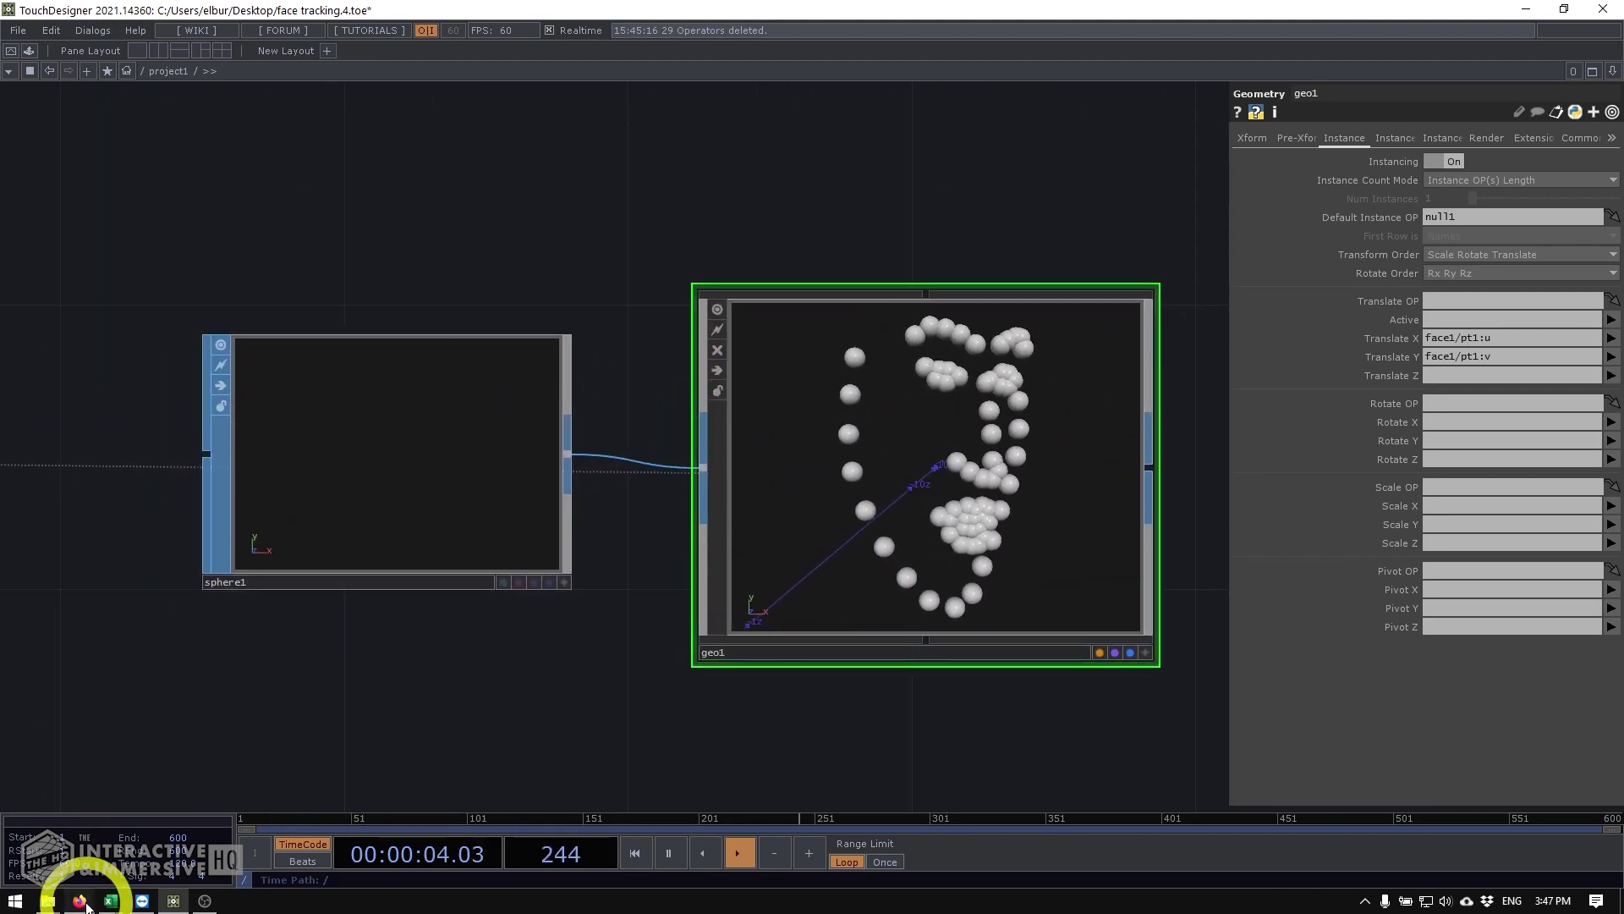
# Step: Switch to Firefox, return to the "nvidia maxine ar facial landmarks" search results and open the AR SDK System Guide
pyautogui.moveTo(79, 900)
pyautogui.click(262, 829)
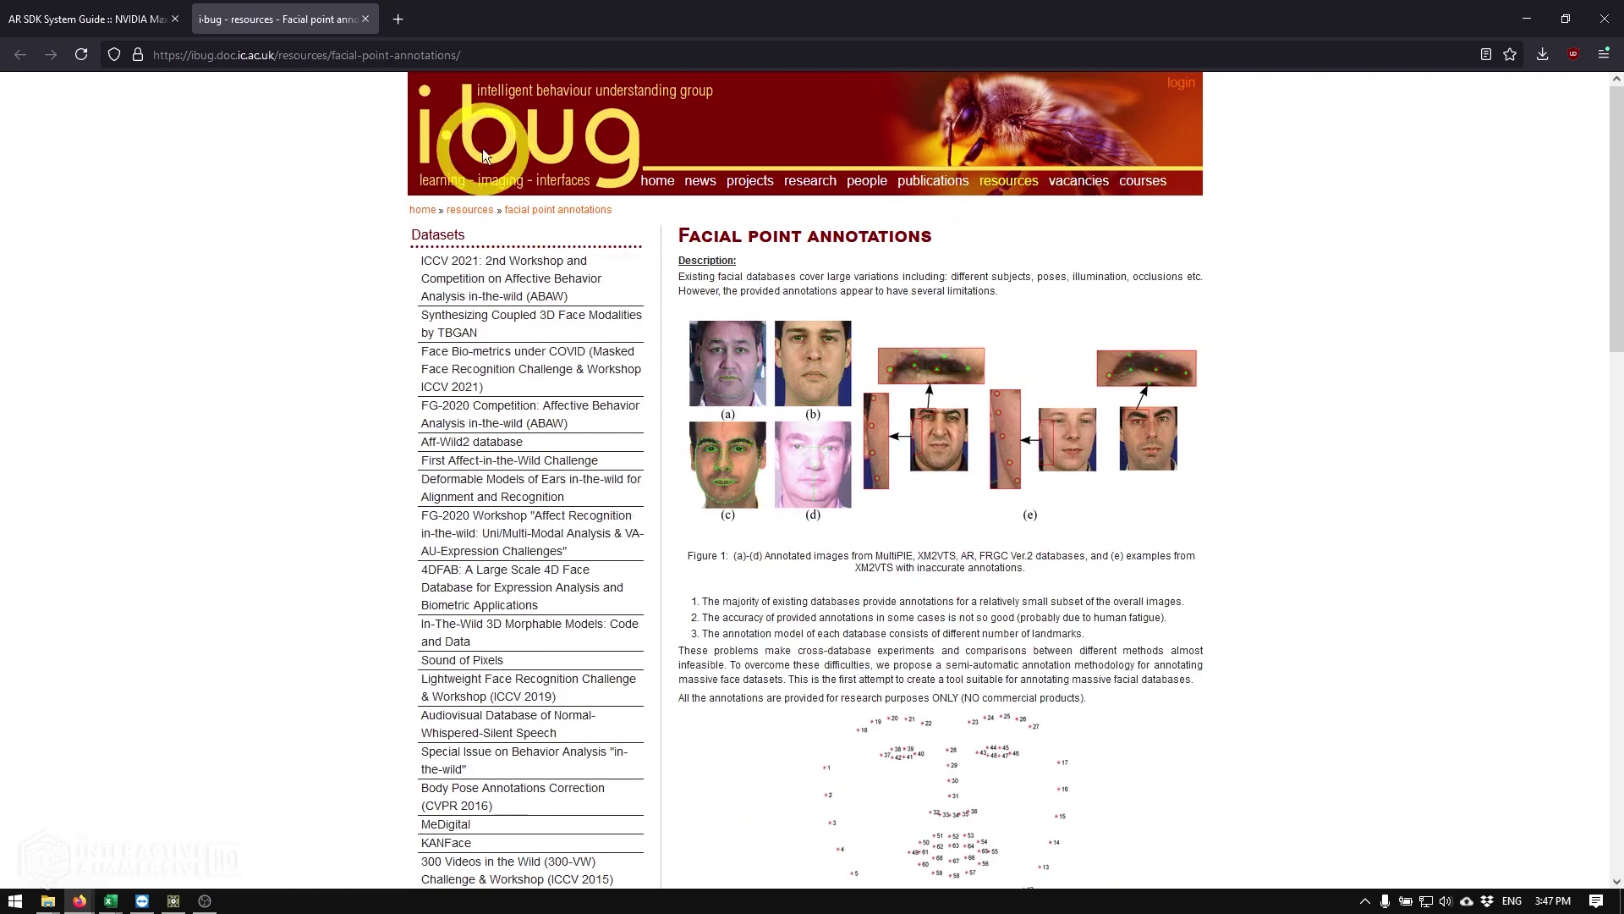
pyautogui.click(86, 20)
pyautogui.hotkey('alt', 'Left')
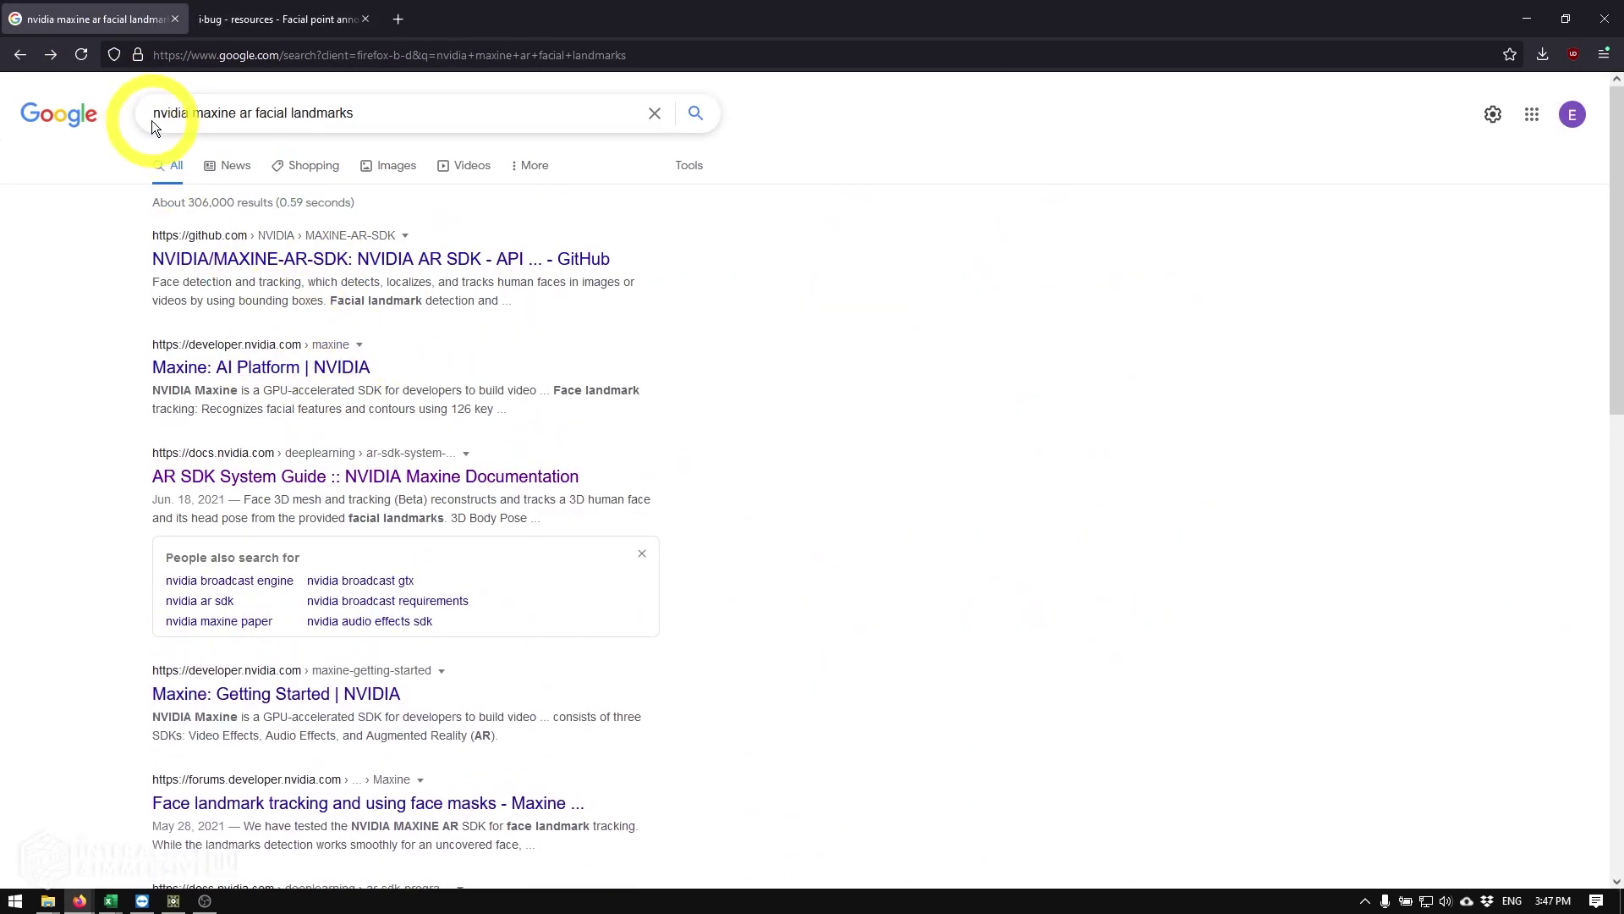
pyautogui.click(163, 113)
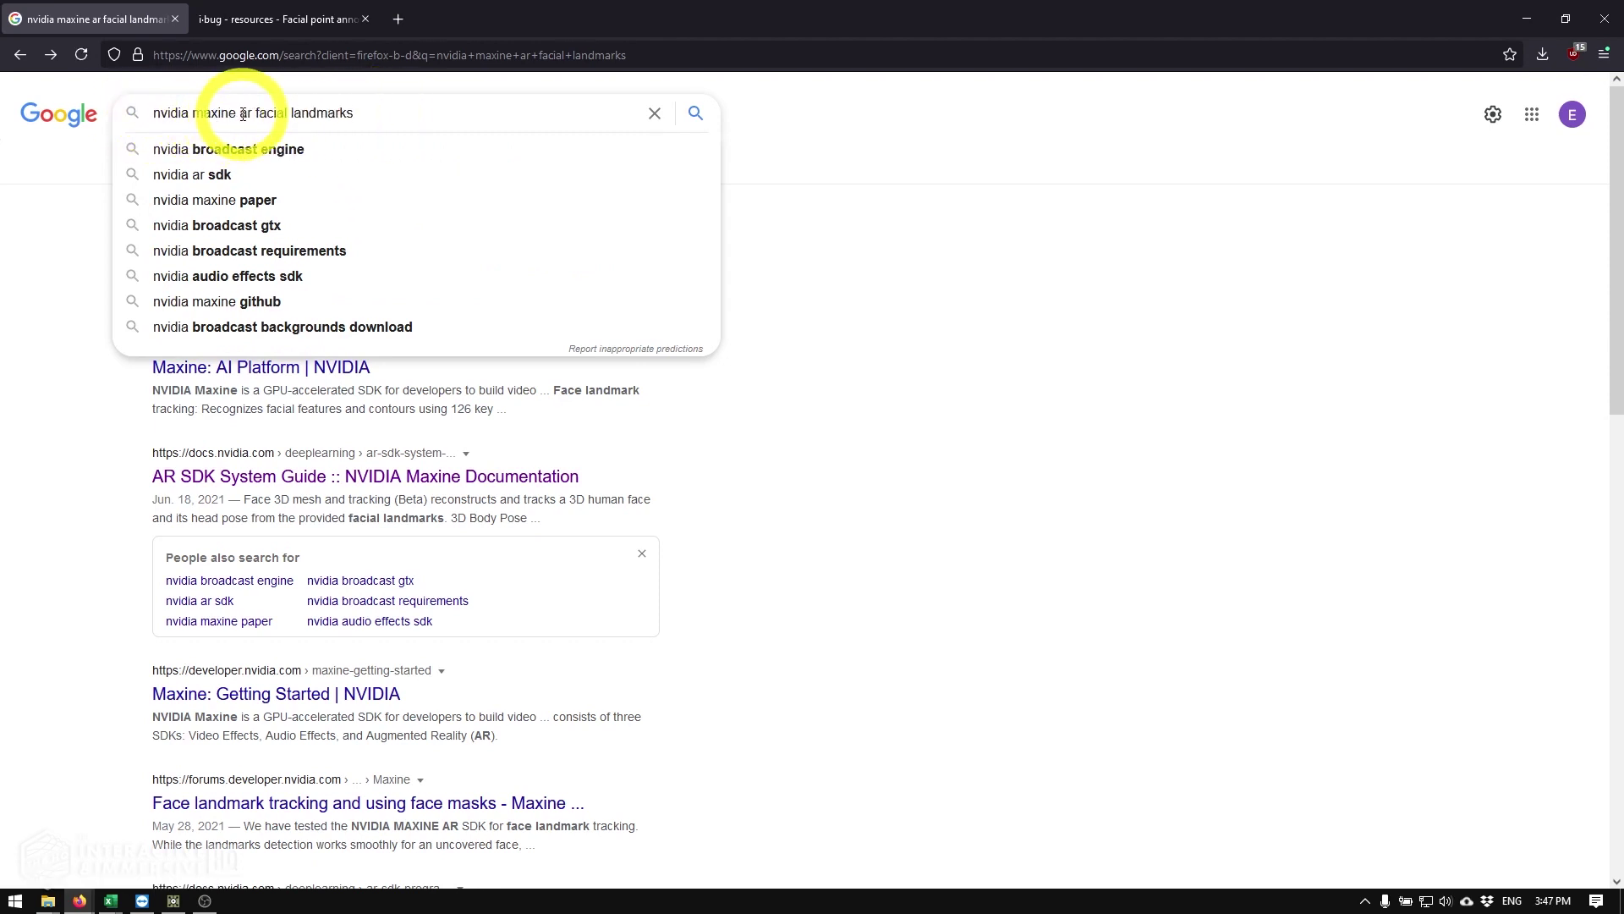
pyautogui.click(841, 241)
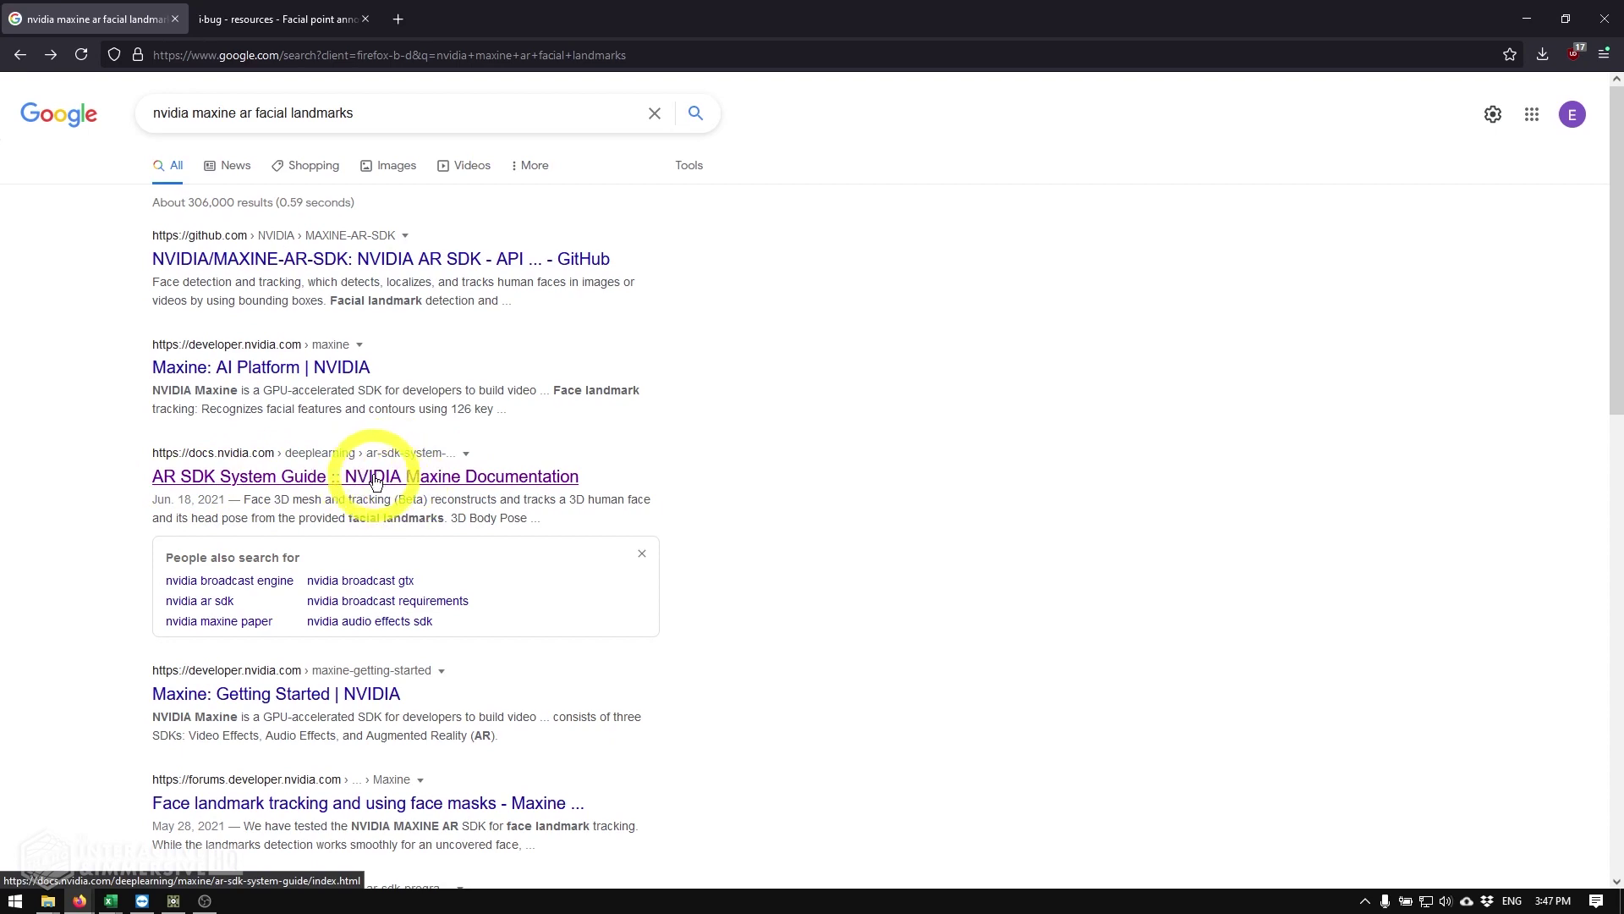
pyautogui.click(498, 481)
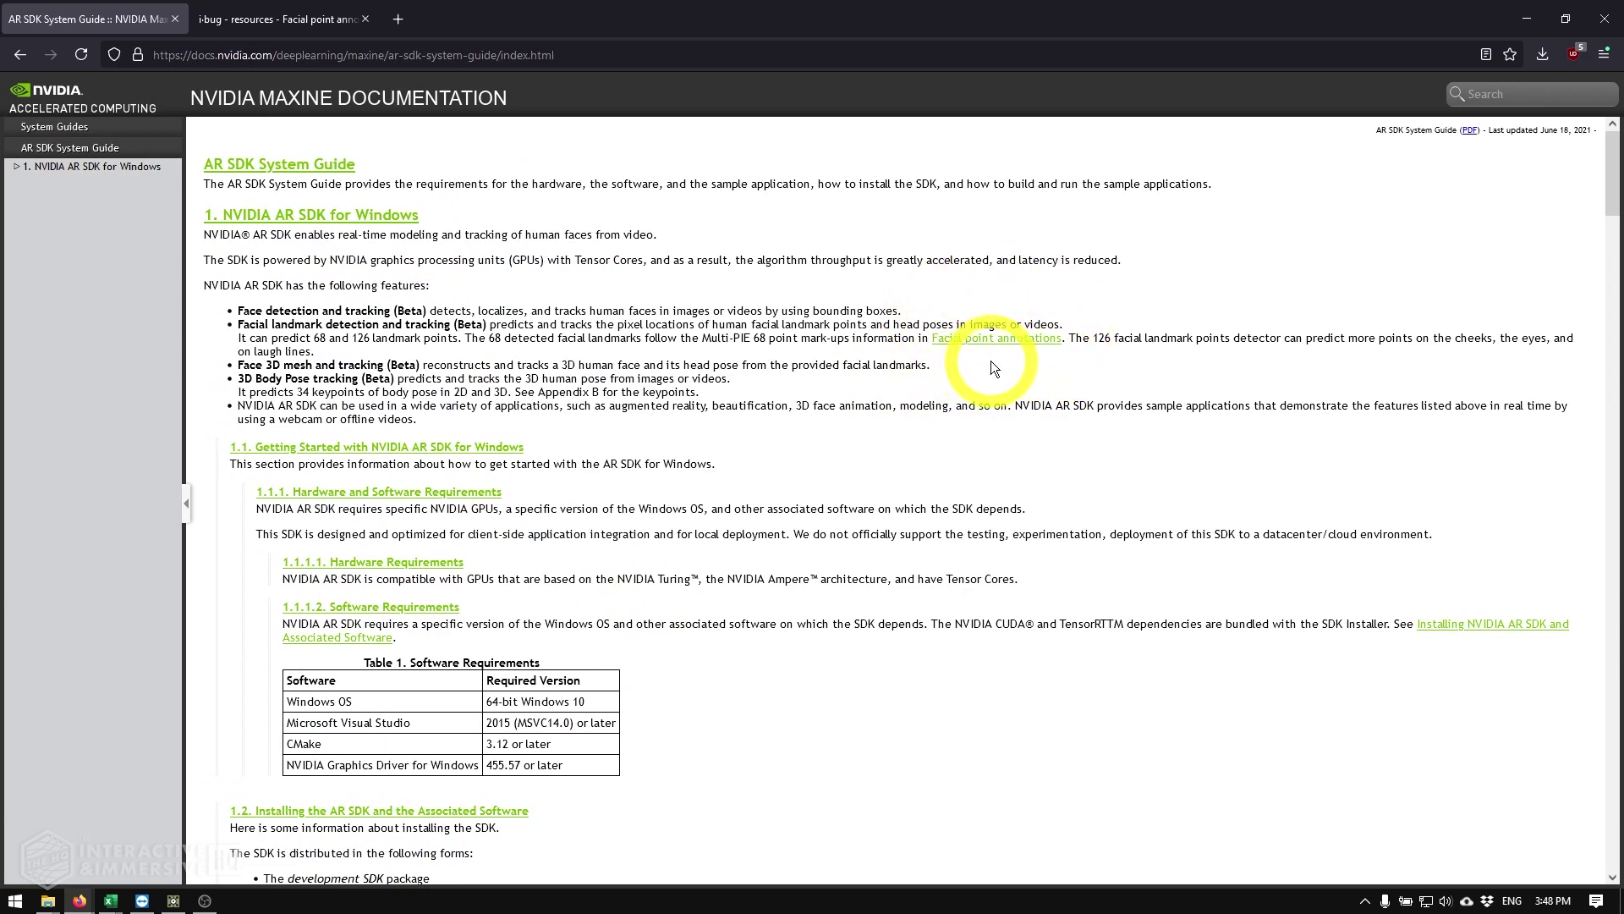
# Step: Follow the guide's Facial point annotations link and examine the 68 points mark-up figure
pyautogui.click(1002, 341)
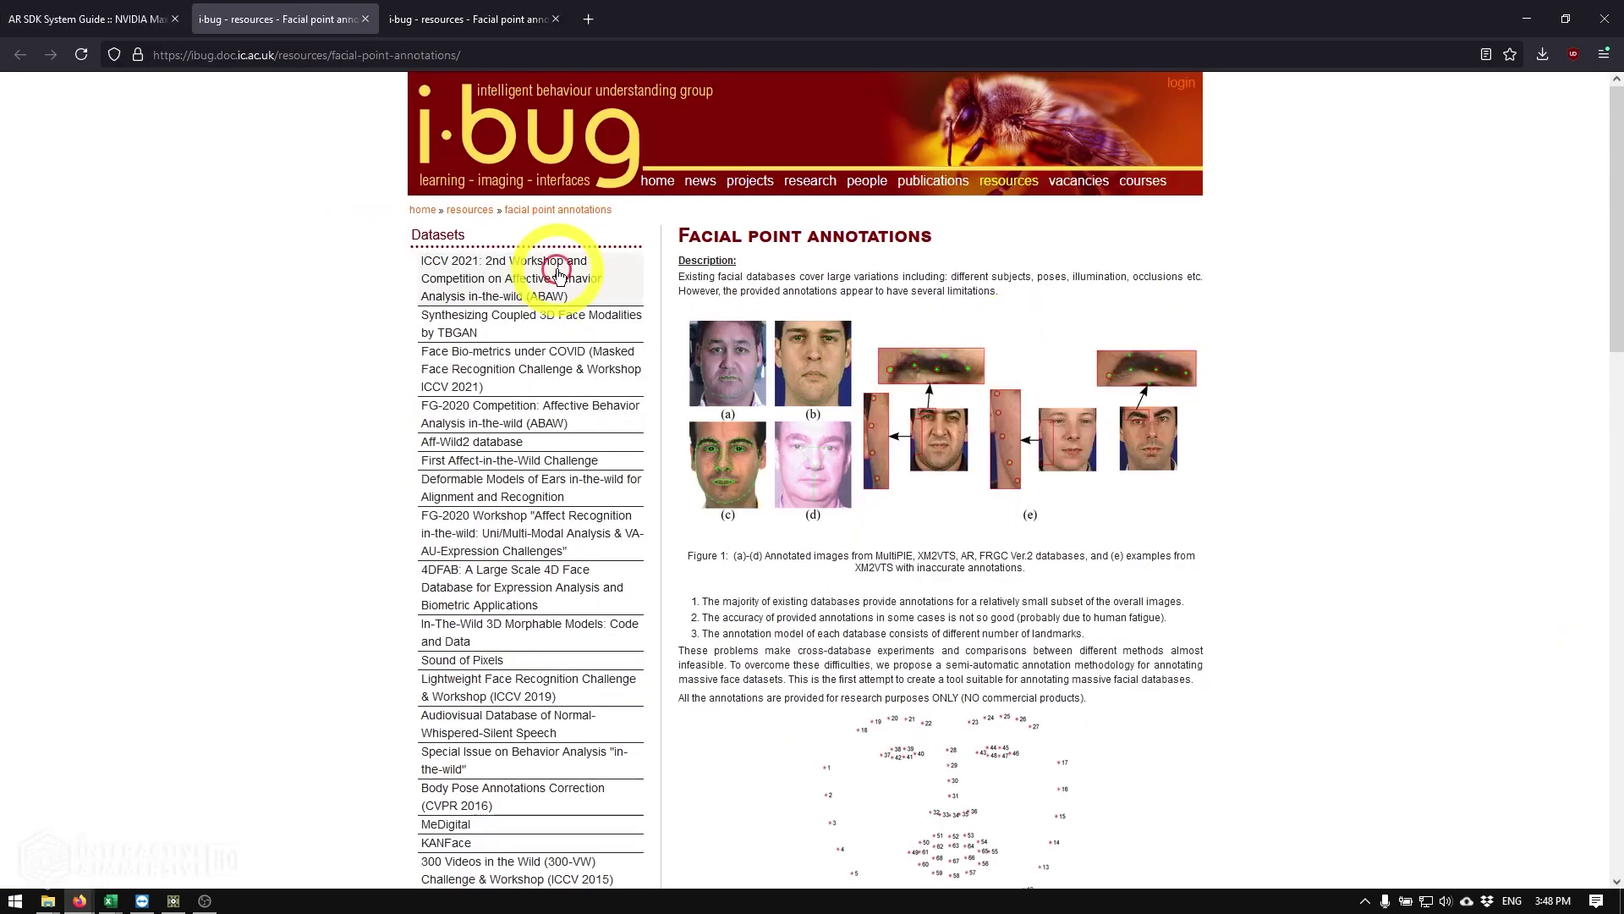
pyautogui.scroll(-3, 1004, 363)
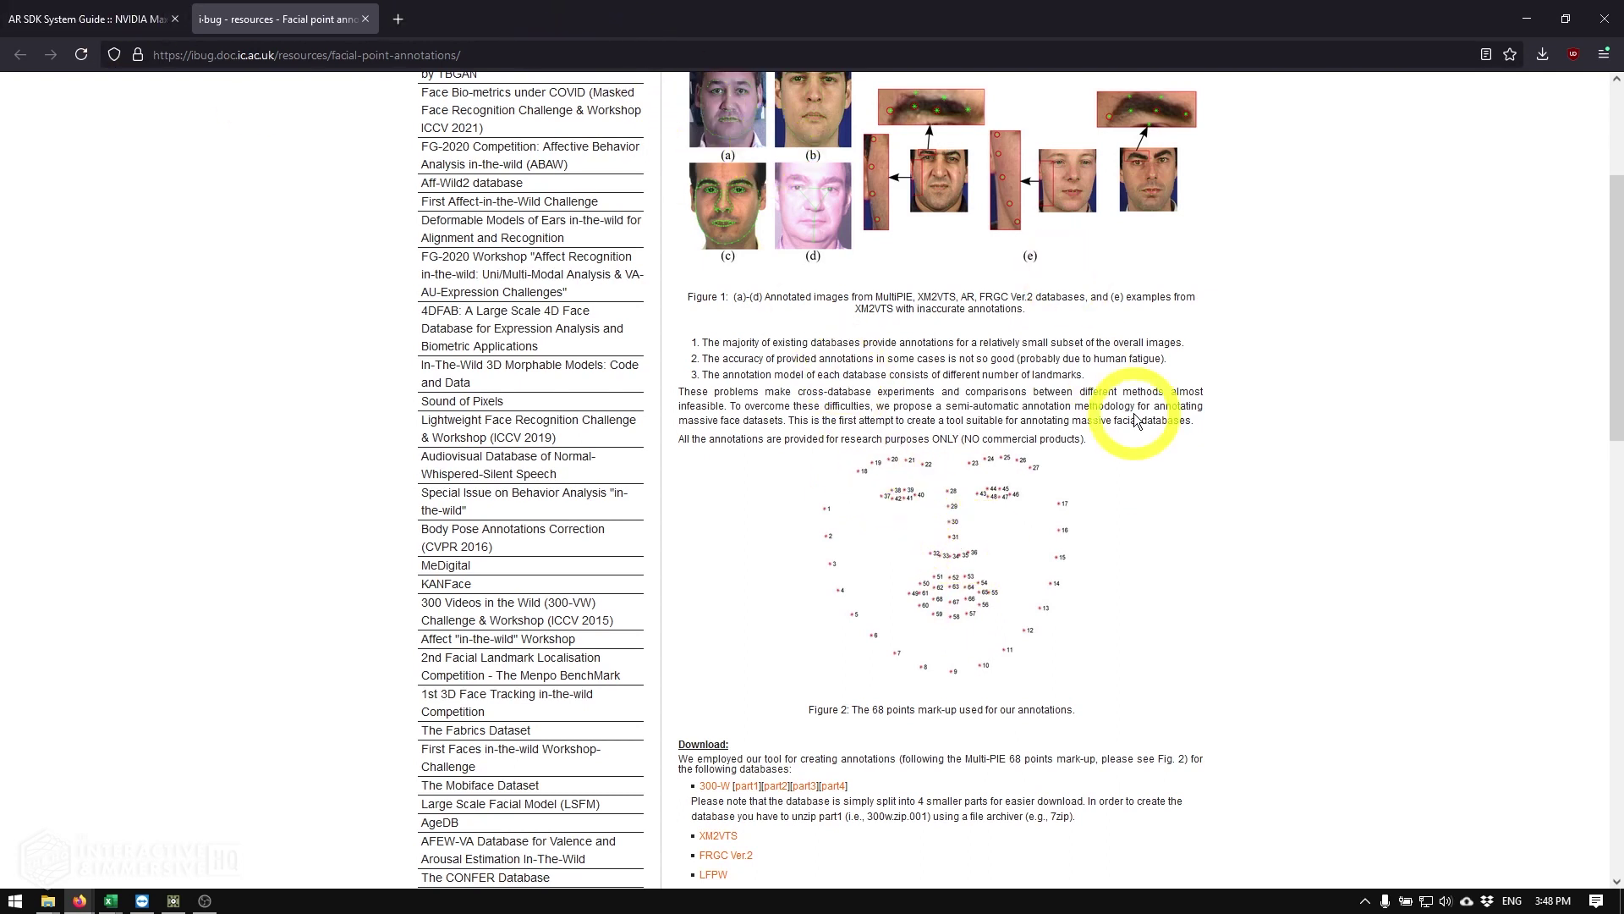
# Step: Return to TouchDesigner and examine the instanced face points in the geometry viewer
pyautogui.click(1528, 23)
pyautogui.moveTo(971, 206); pyautogui.dragTo(699, 145)
pyautogui.scroll(-3, 699, 145)
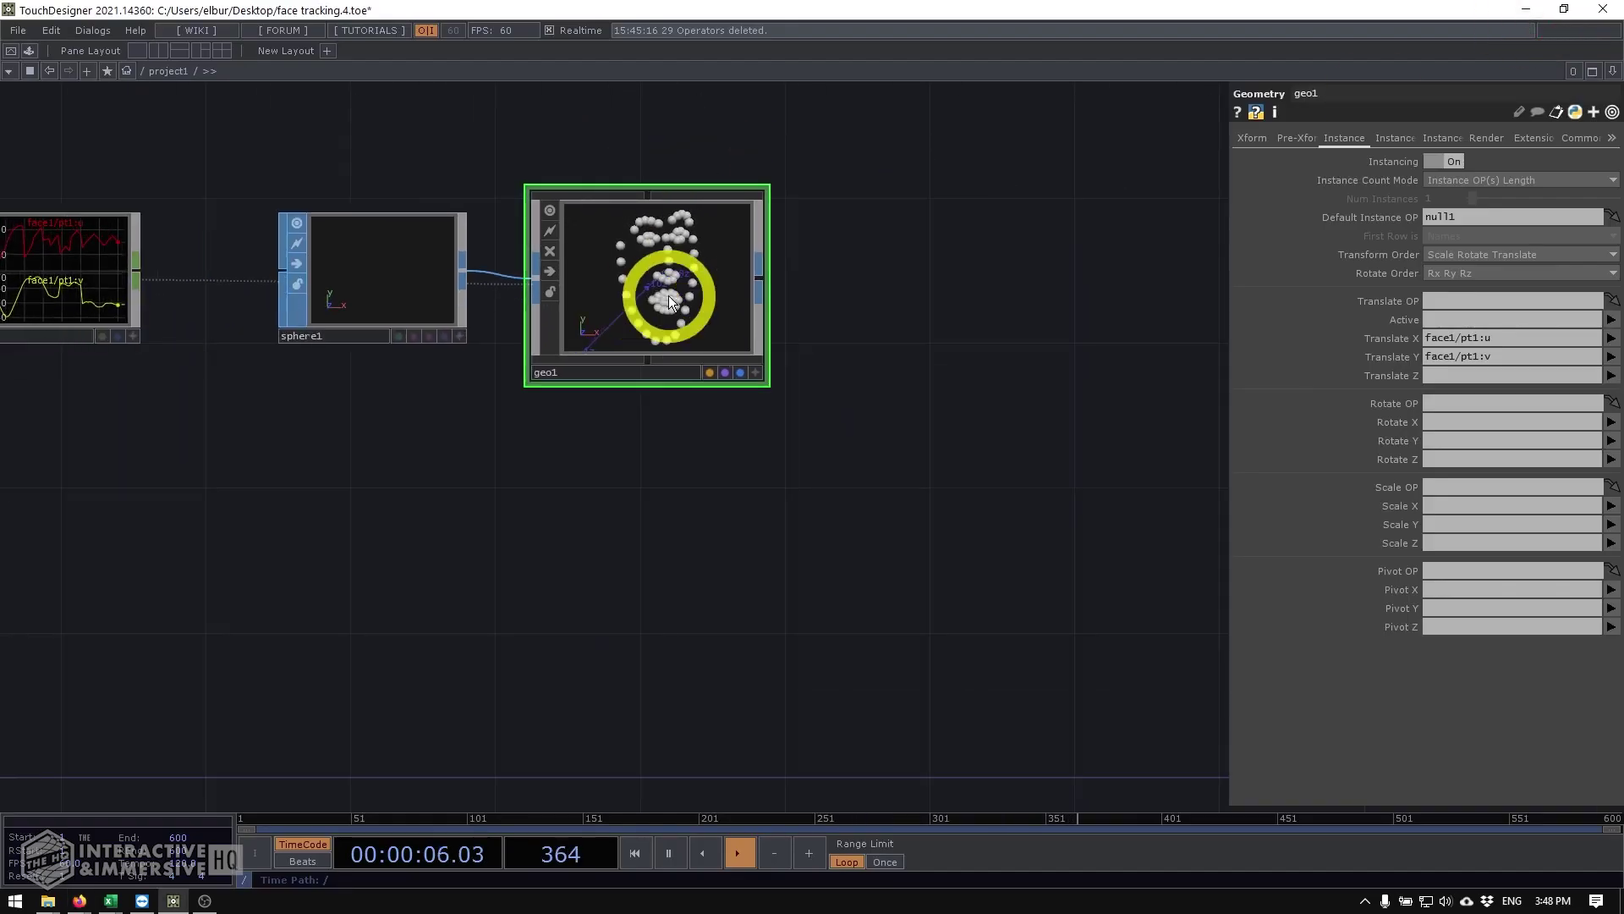
pyautogui.scroll(1, 655, 203)
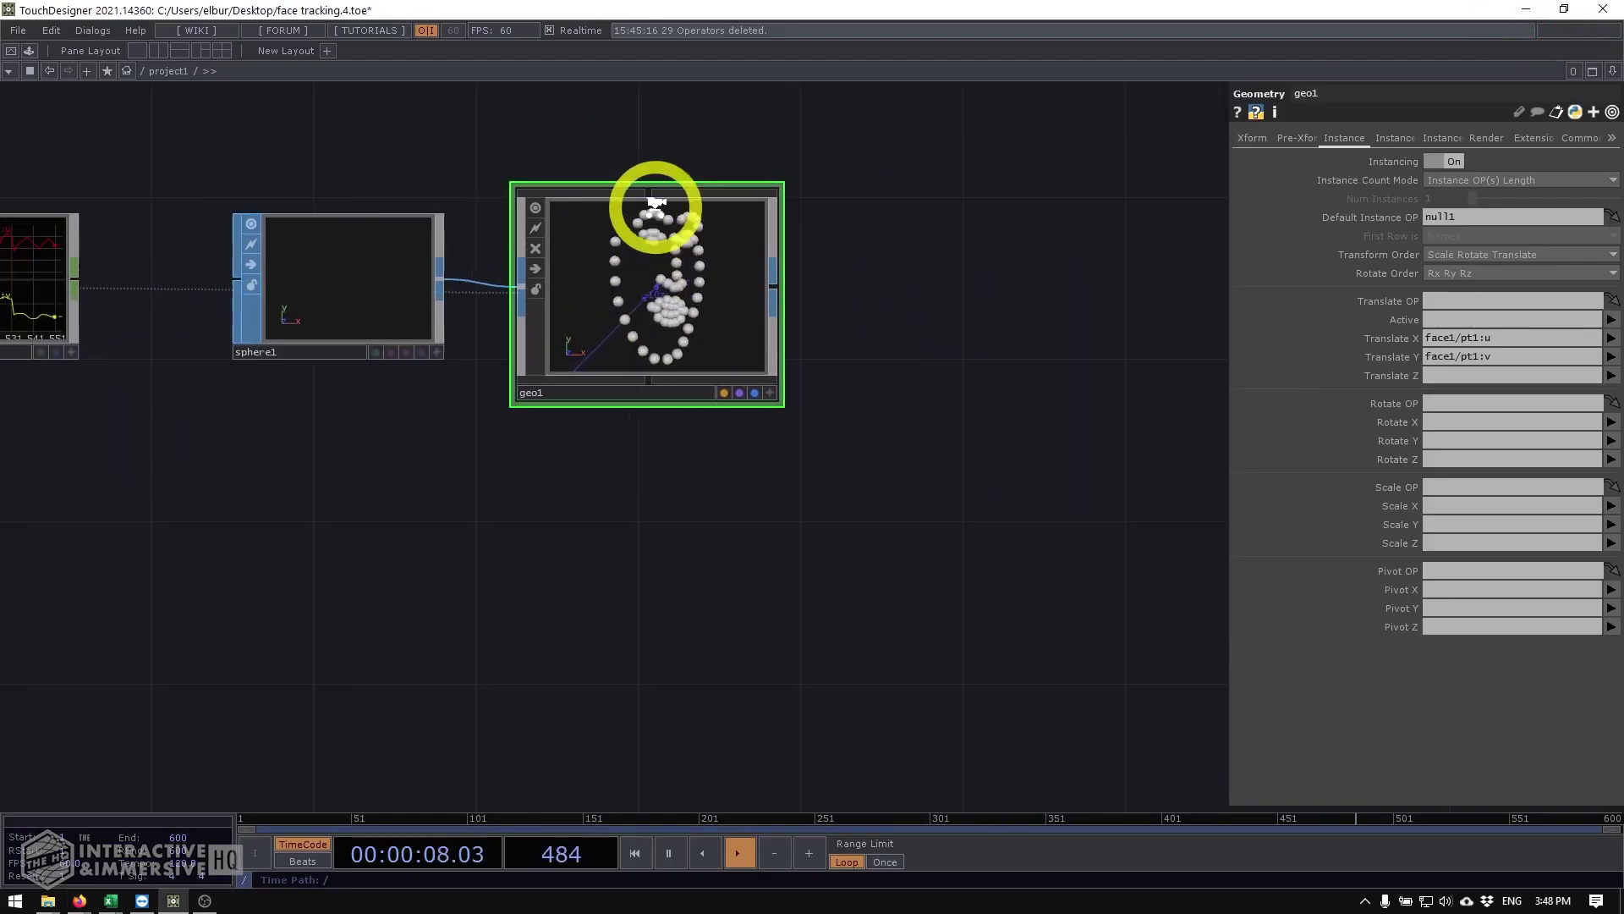
# Step: Watch the instanced face points follow the head movement and review the upstream face tracking chain
pyautogui.scroll(1, 655, 203)
pyautogui.scroll(-3, 645, 218)
pyautogui.moveTo(663, 290); pyautogui.dragTo(781, 242)
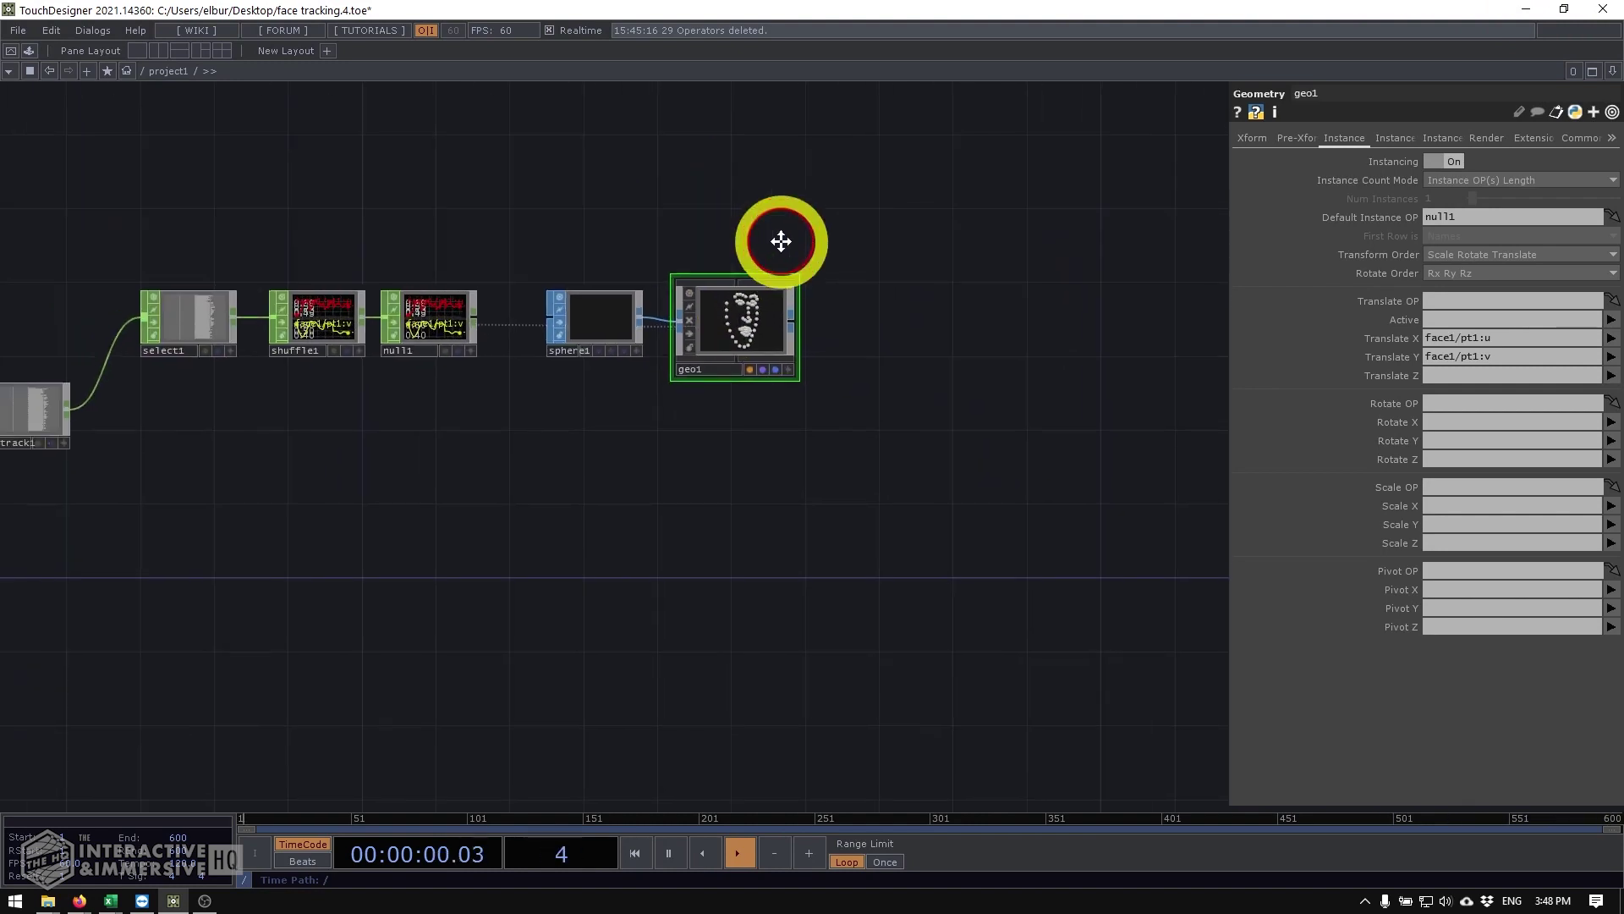
pyautogui.scroll(3, 779, 278)
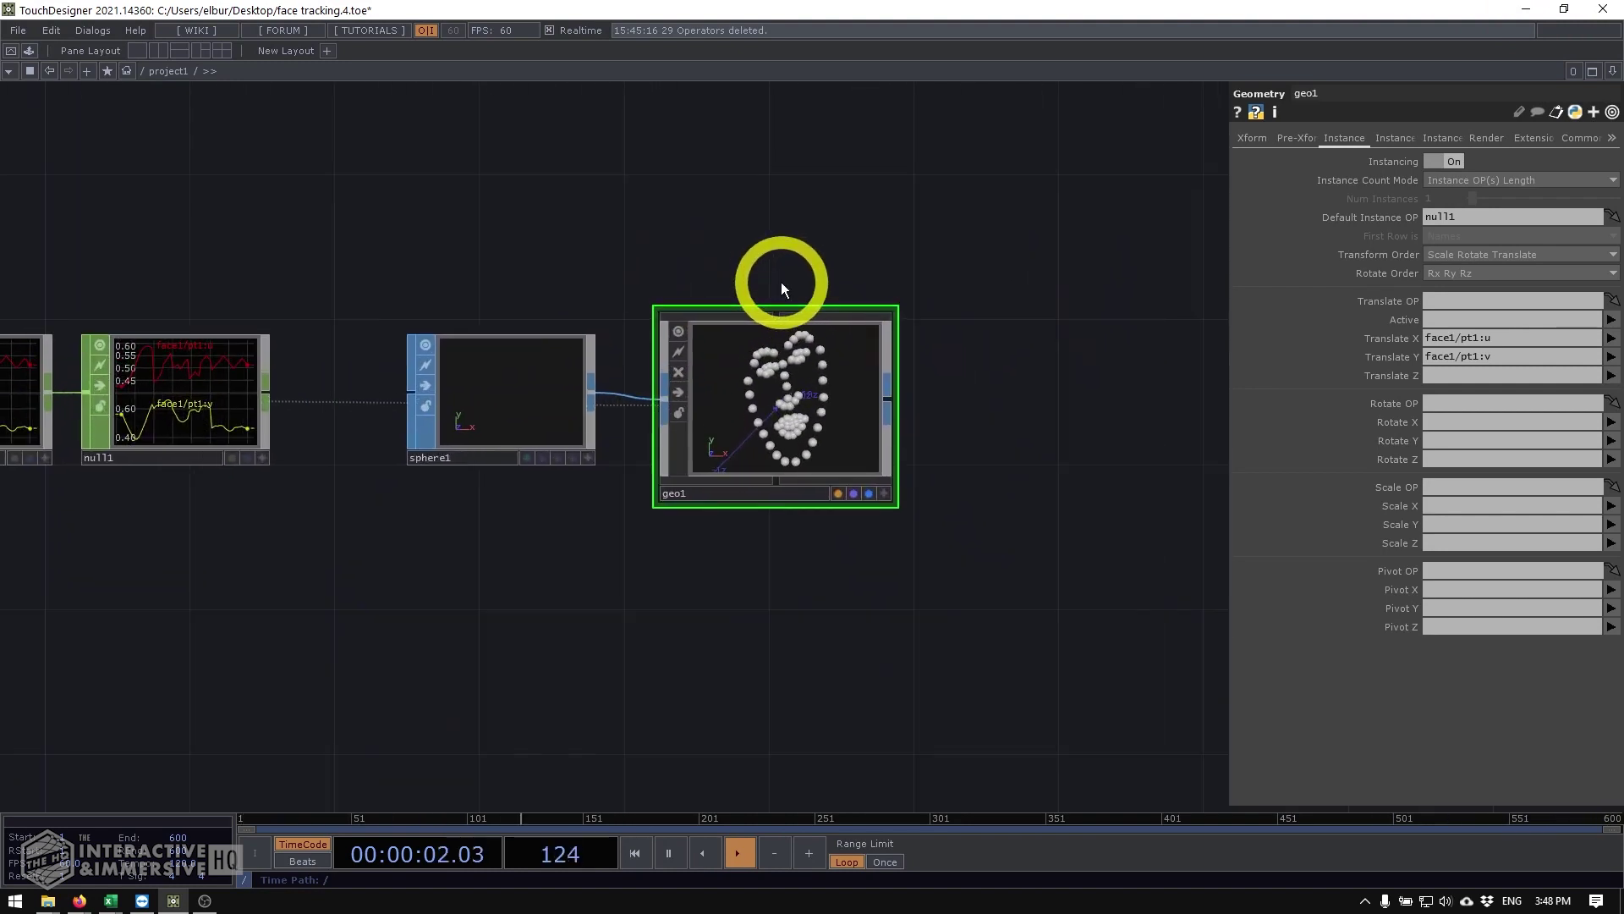
pyautogui.scroll(2, 785, 467)
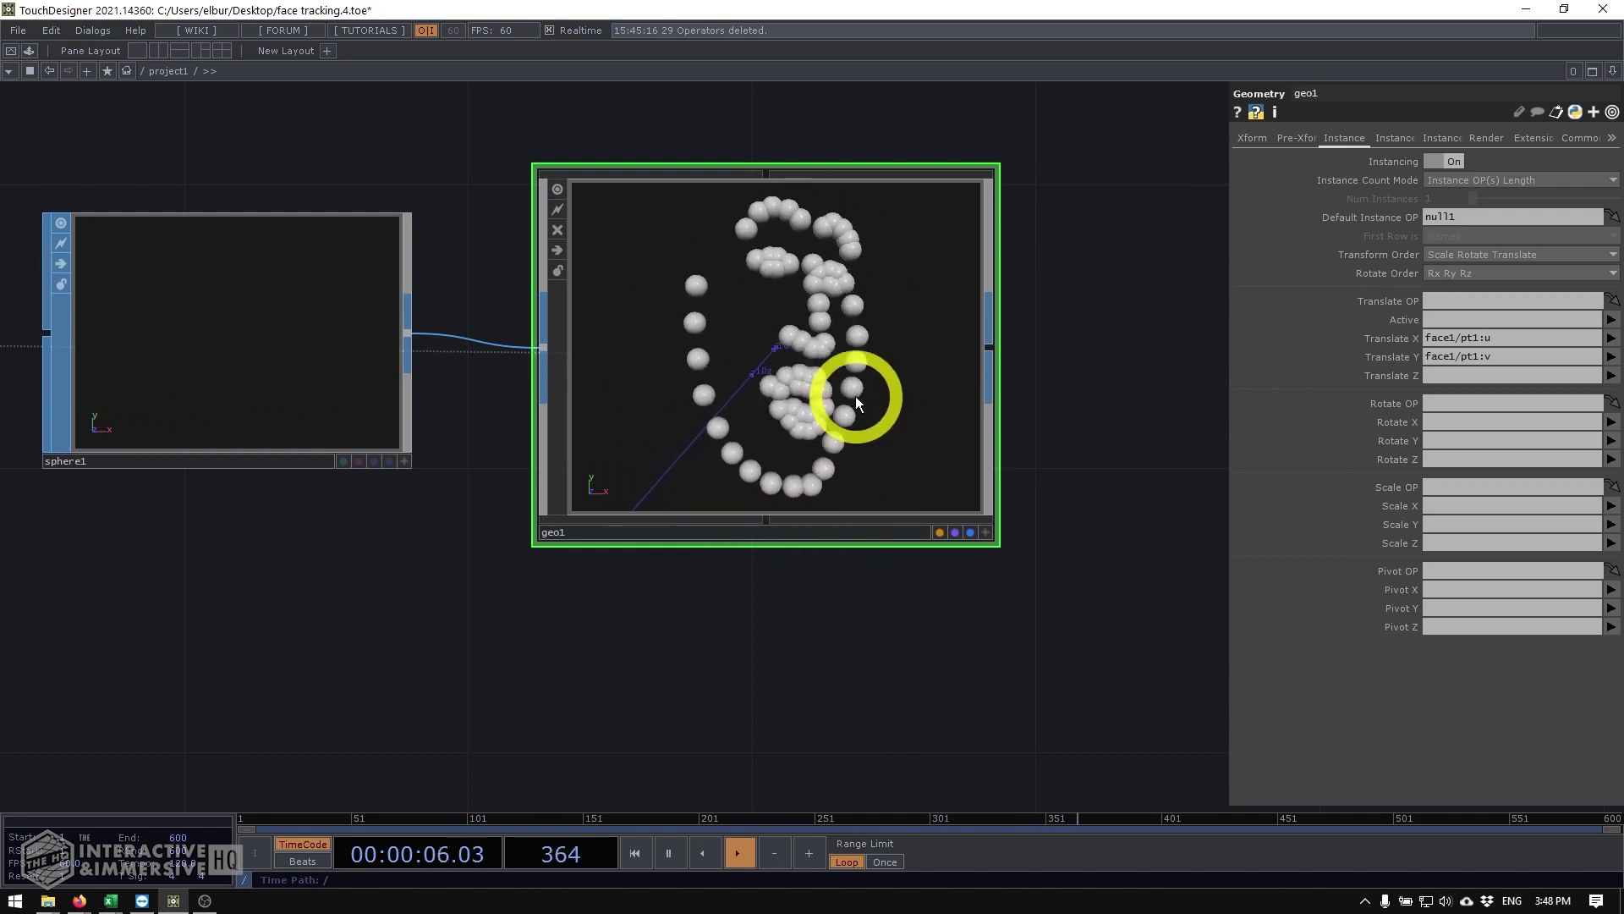
pyautogui.scroll(-5, 846, 406)
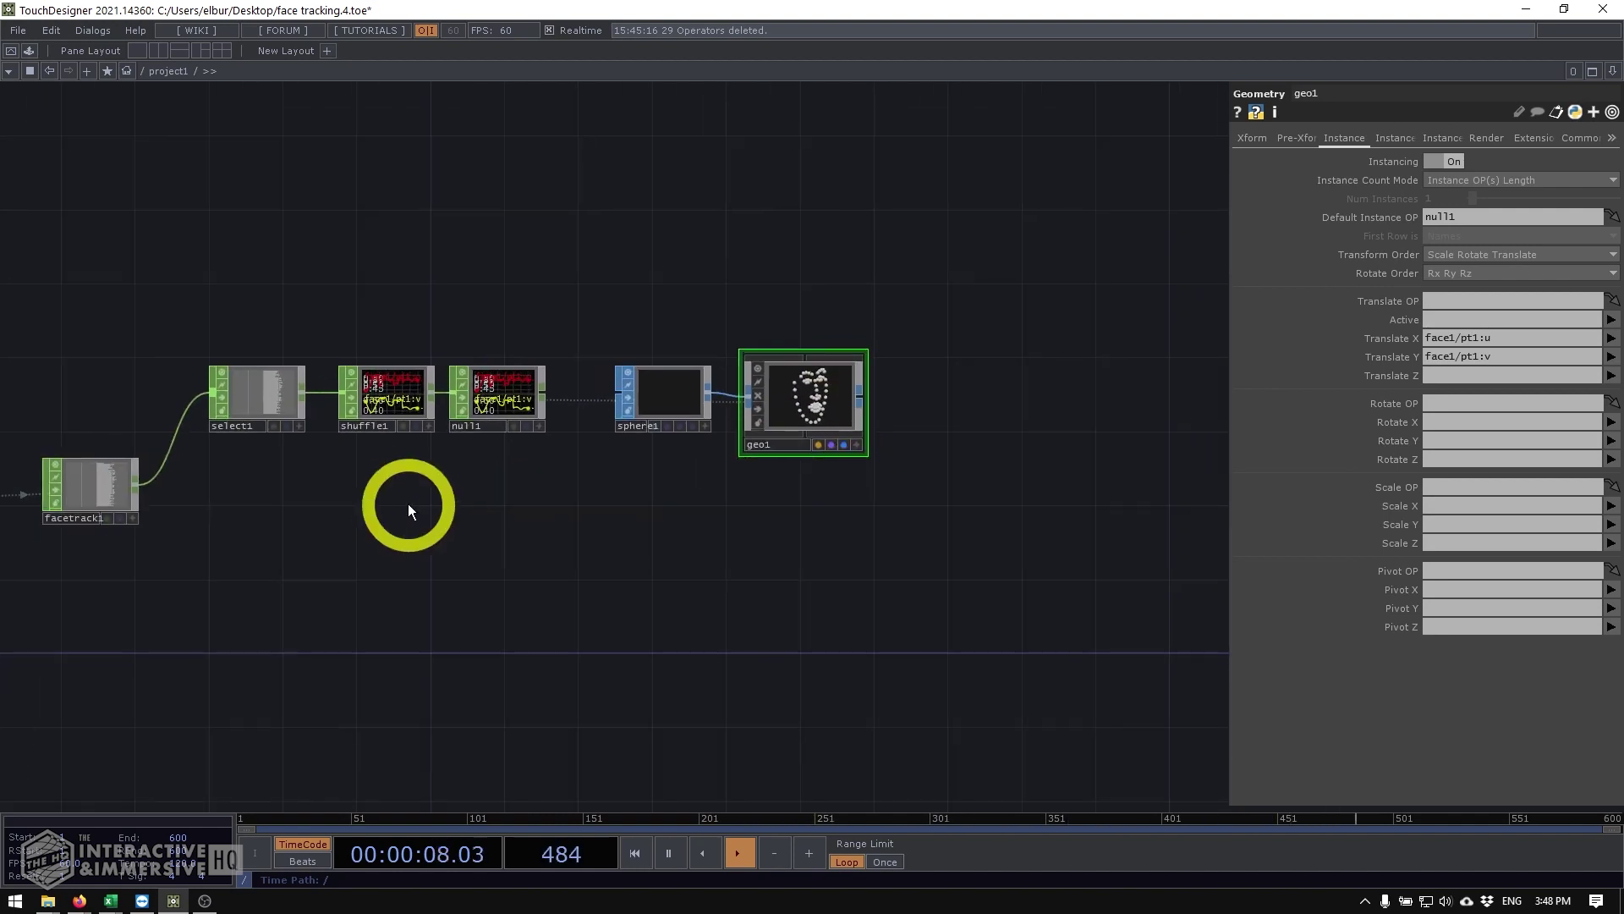
pyautogui.moveTo(407, 504); pyautogui.dragTo(735, 493)
pyautogui.scroll(4, 259, 475)
pyautogui.scroll(-2, 266, 462)
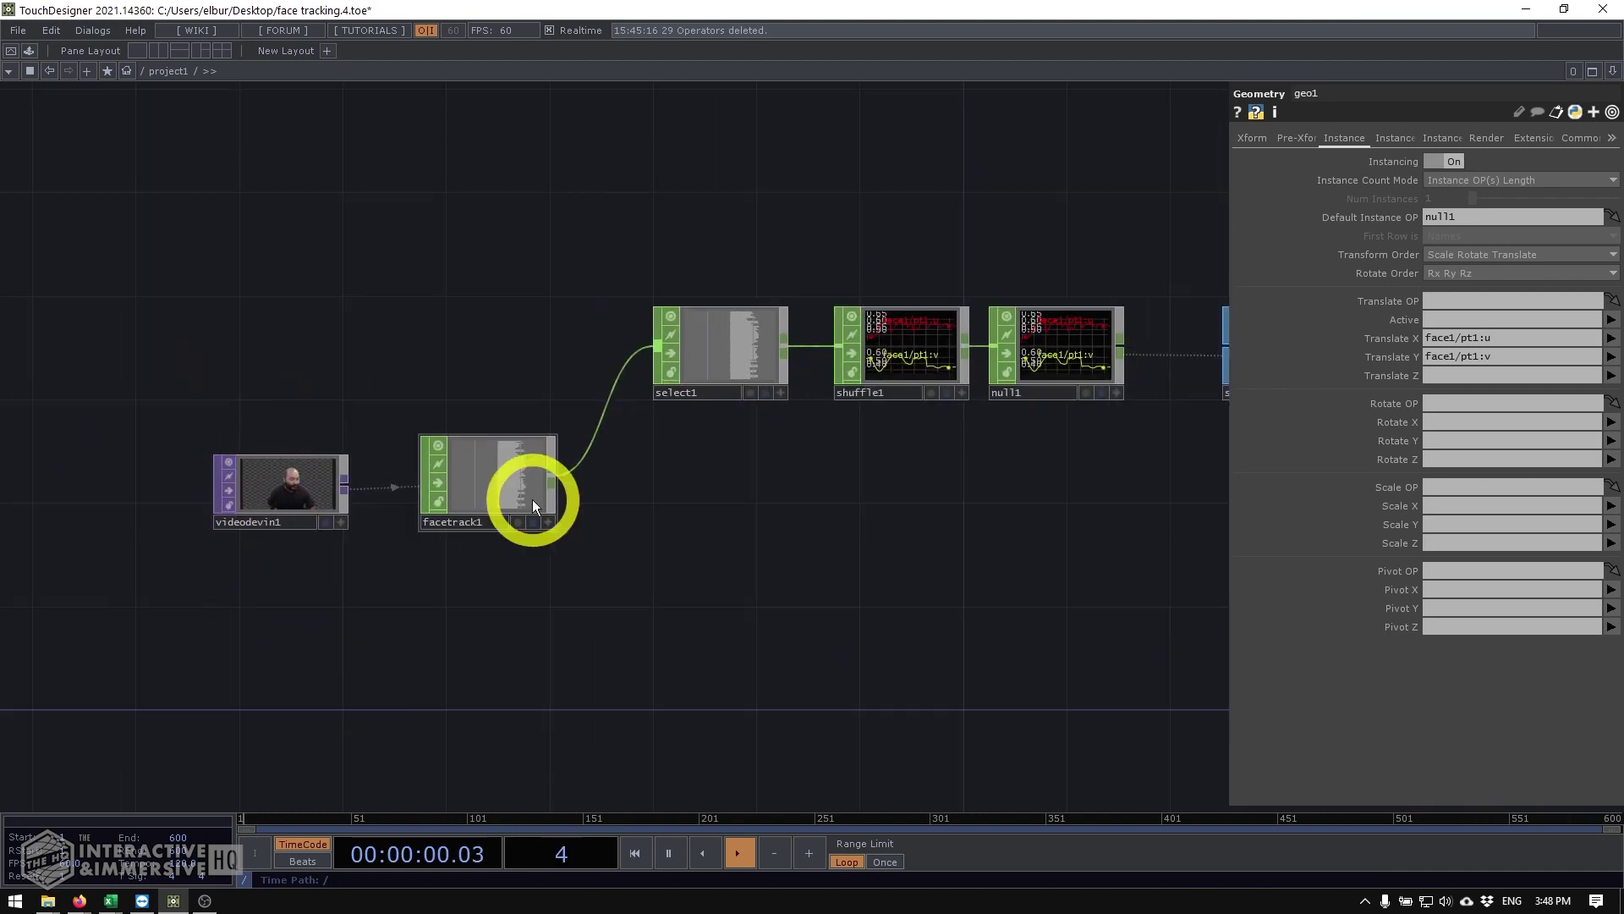
# Step: Add a Render TOP next to the Geometry component holding the instanced face points
pyautogui.moveTo(1146, 509); pyautogui.dragTo(665, 458)
pyautogui.moveTo(1154, 338); pyautogui.dragTo(807, 353)
pyautogui.doubleClick(887, 291)
pyautogui.click(682, 60)
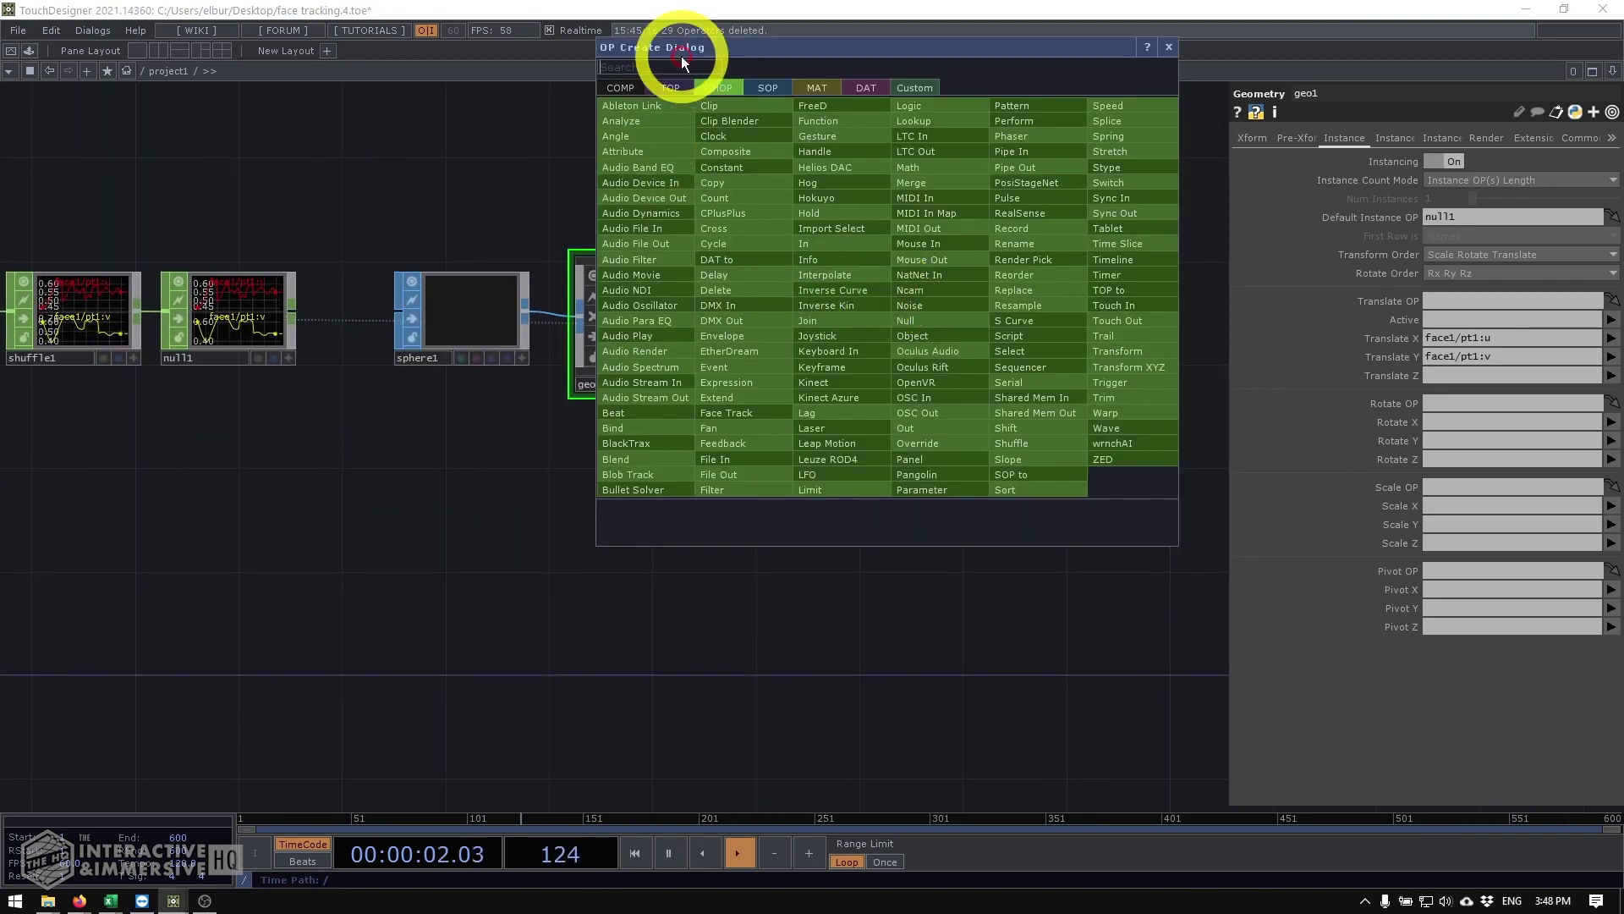
pyautogui.click(672, 88)
pyautogui.write('re')
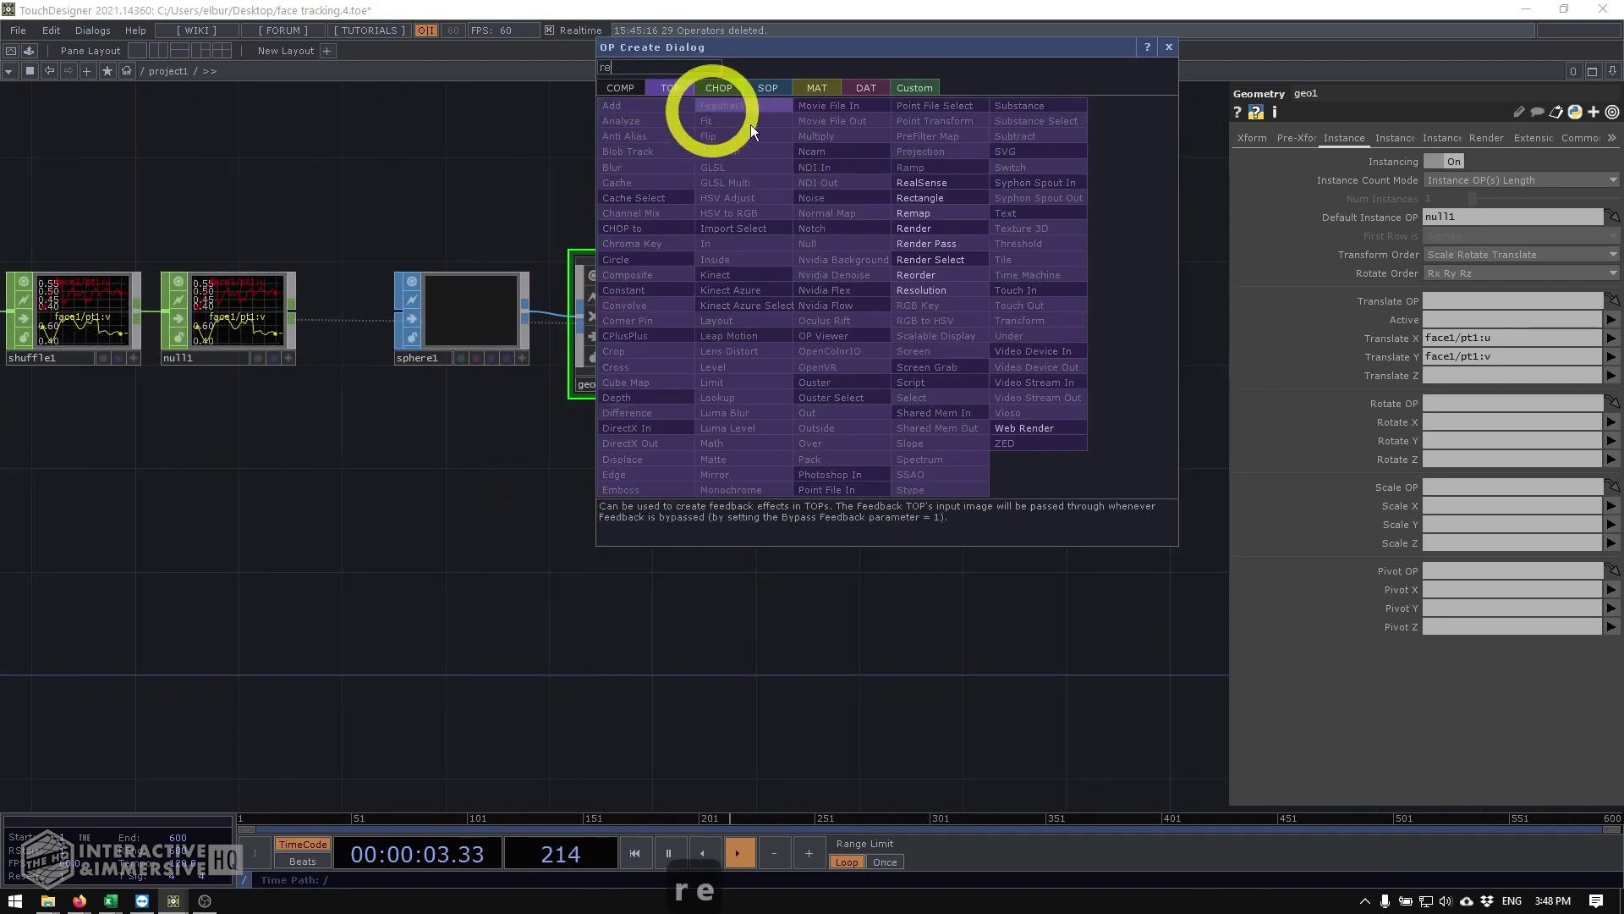
pyautogui.click(936, 227)
pyautogui.click(898, 326)
# Step: Add a Constant MAT above the Geometry component
pyautogui.moveTo(956, 456); pyautogui.dragTo(888, 580)
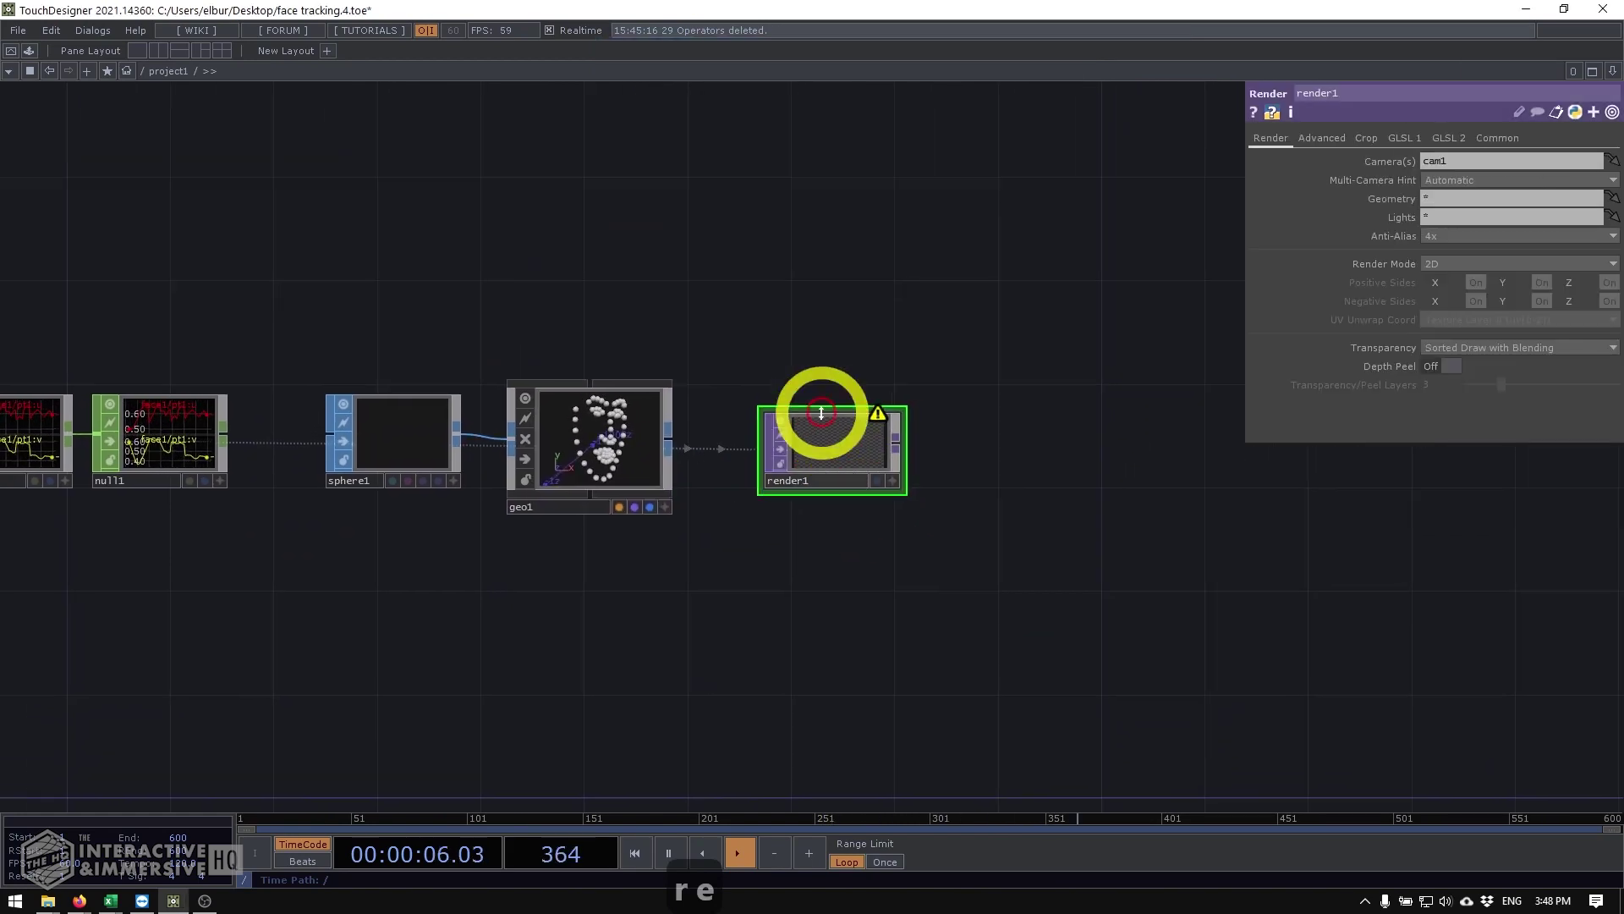
pyautogui.doubleClick(780, 339)
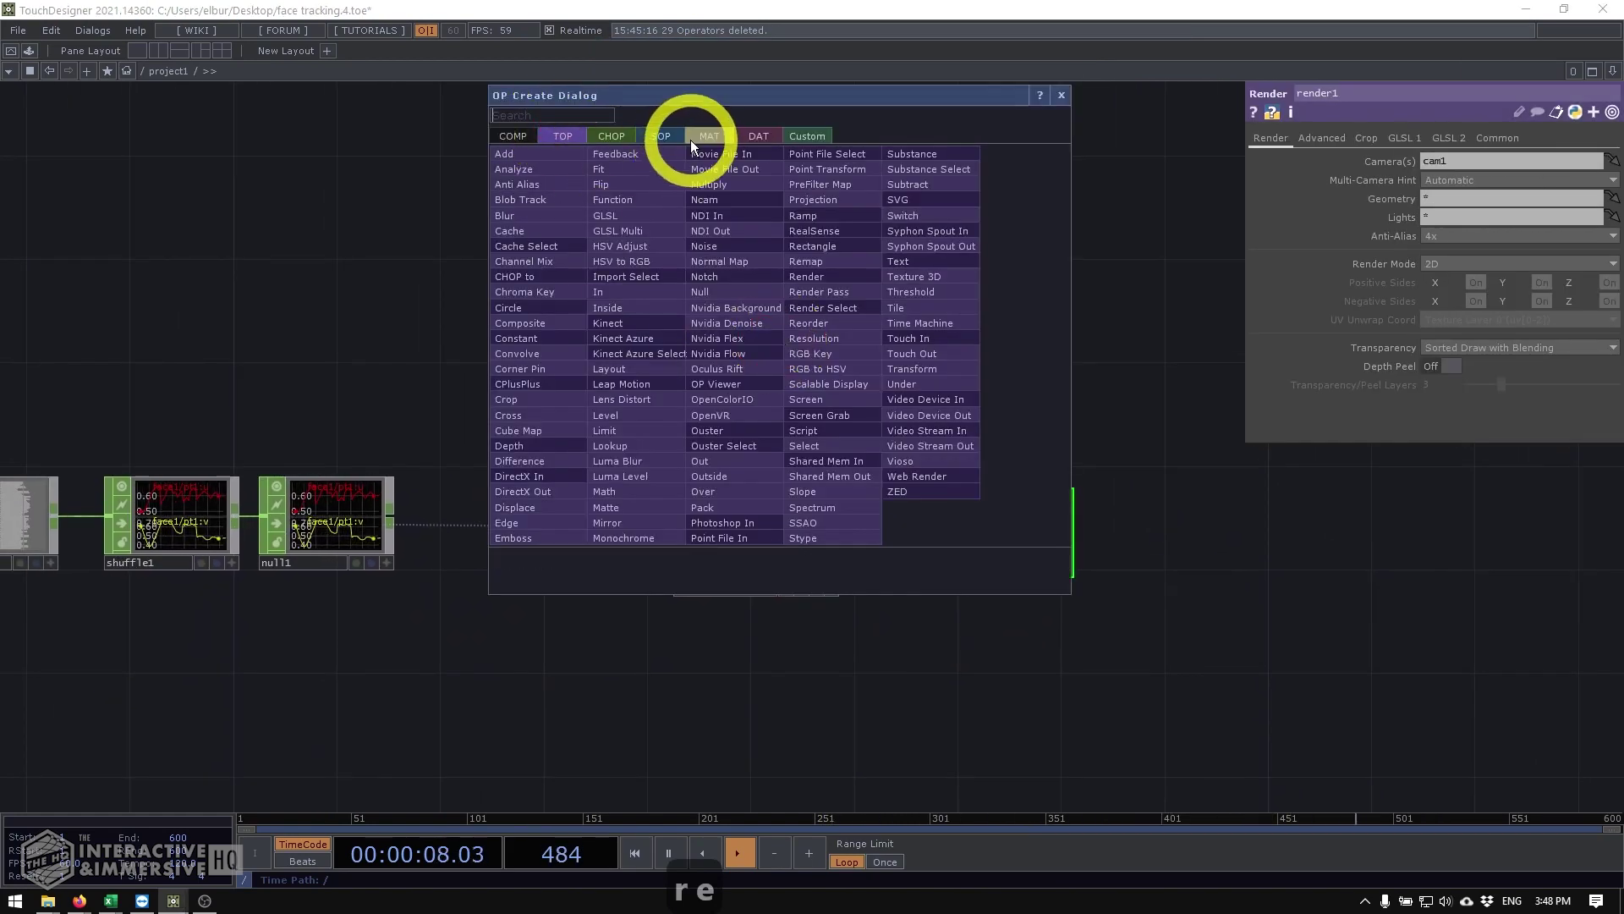
pyautogui.click(692, 140)
pyautogui.write('c')
pyautogui.click(537, 154)
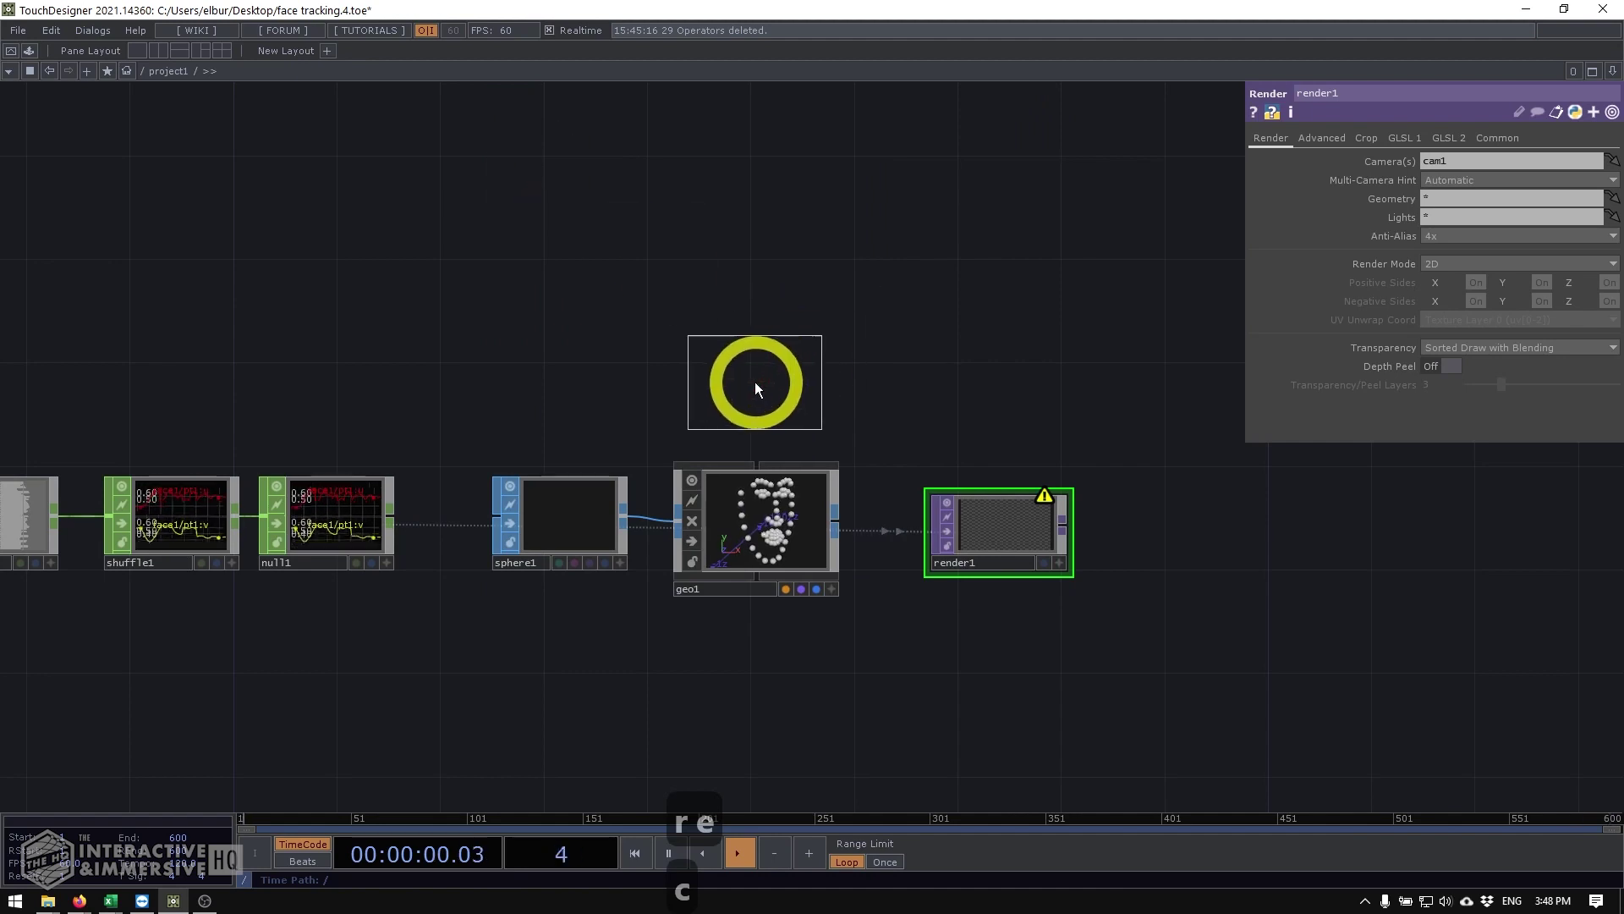
pyautogui.click(741, 372)
# Step: Assign the Constant material to the Geometry component as its render material
pyautogui.scroll(3, 761, 398)
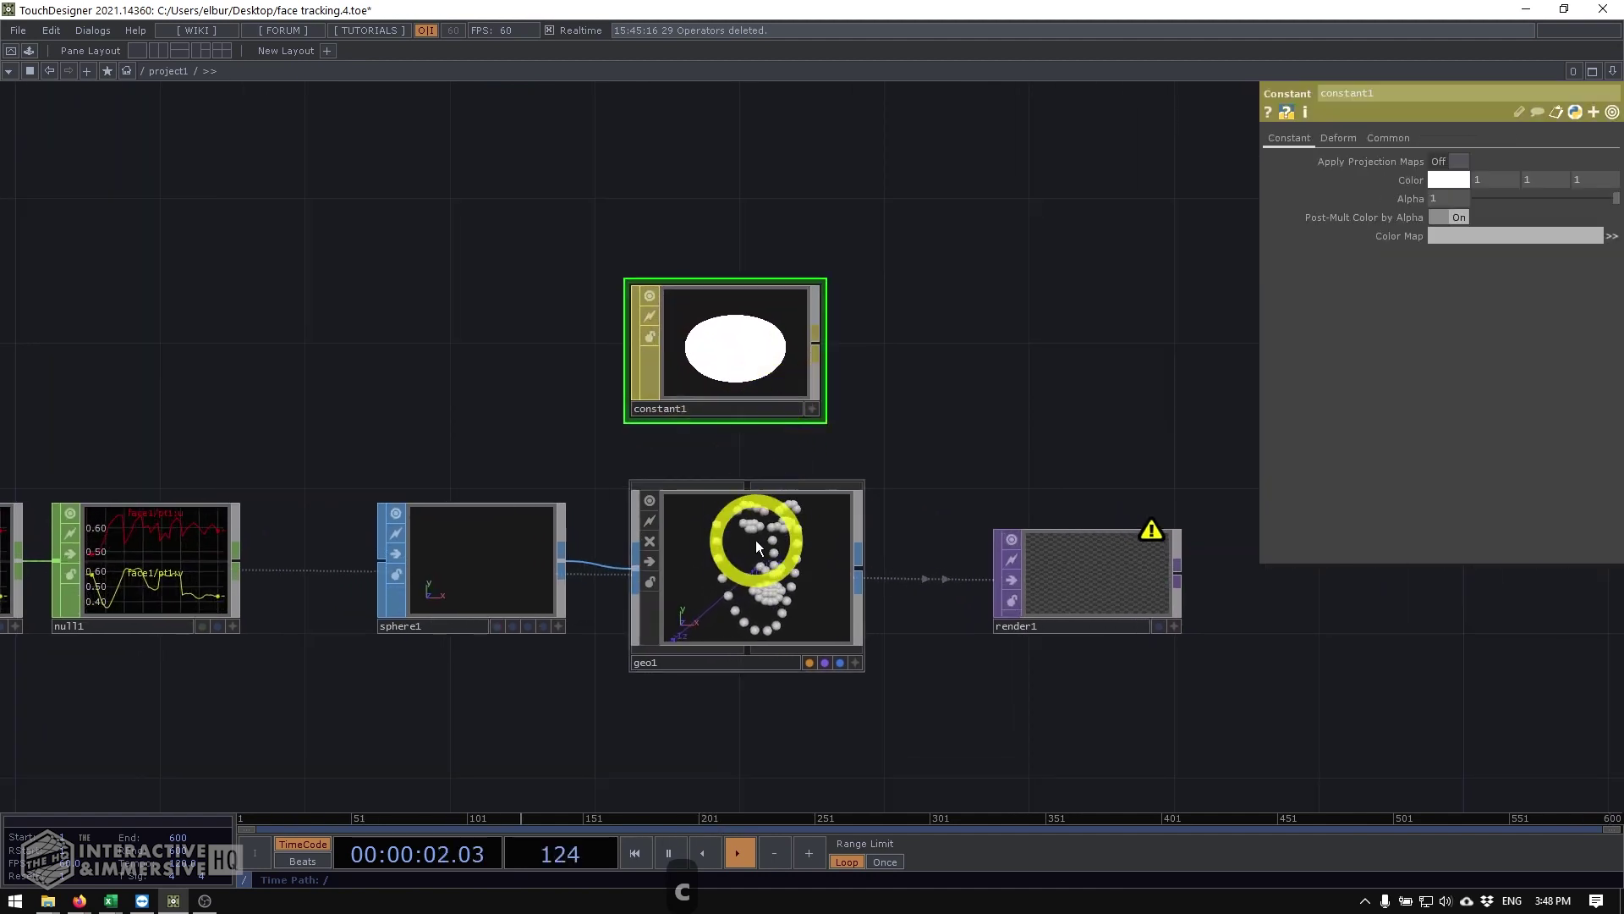
pyautogui.click(772, 516)
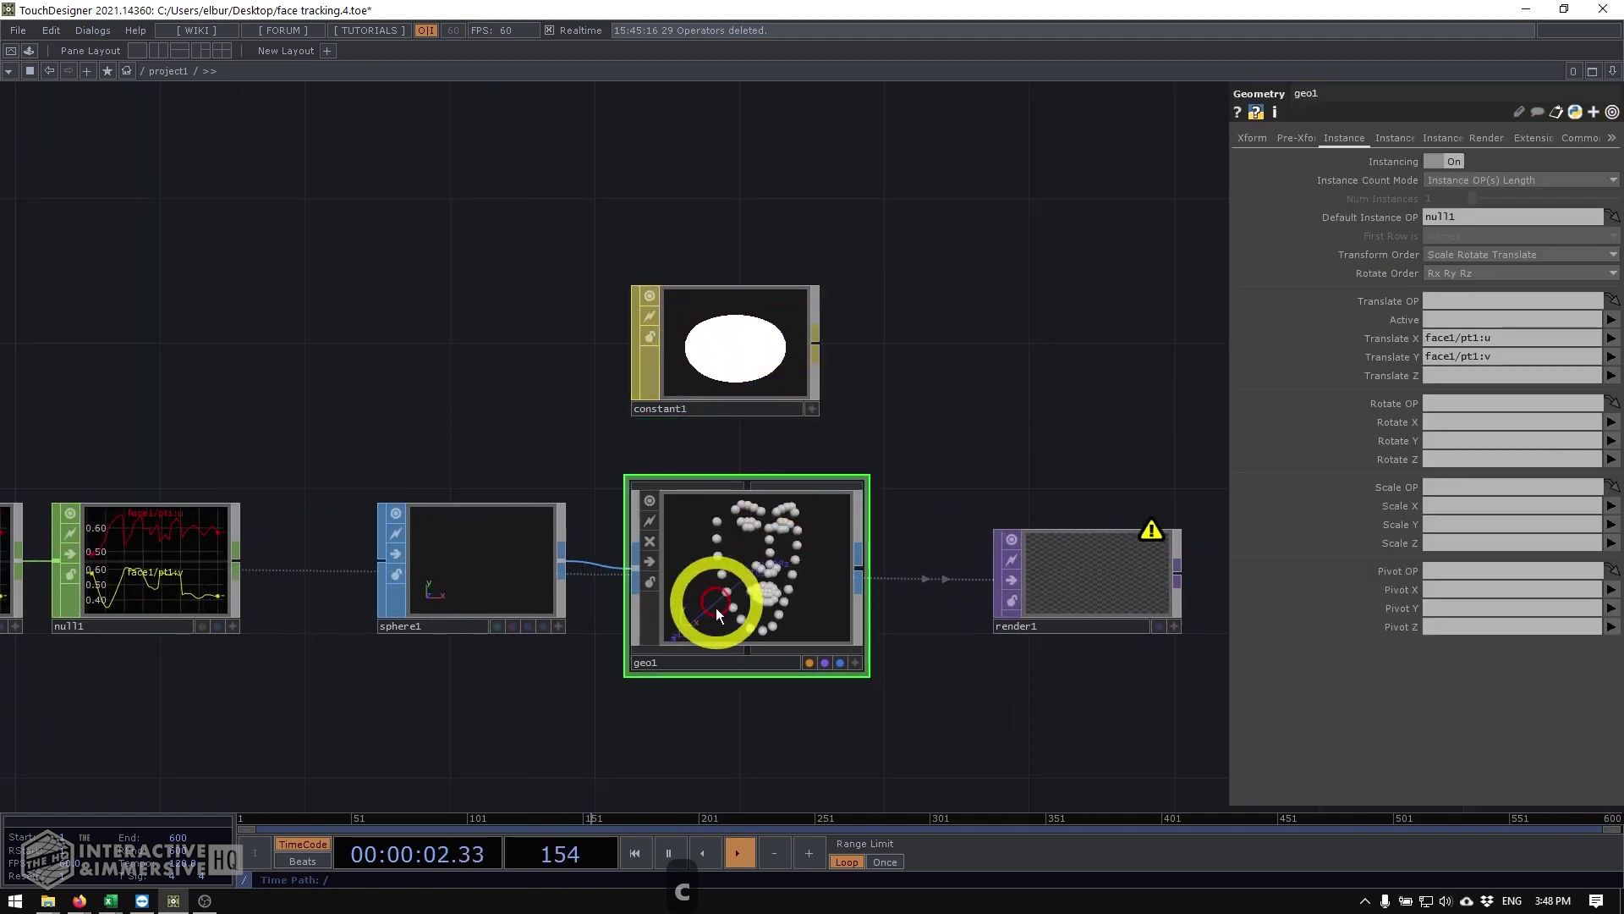
pyautogui.click(1478, 139)
pyautogui.moveTo(743, 333); pyautogui.dragTo(1461, 161)
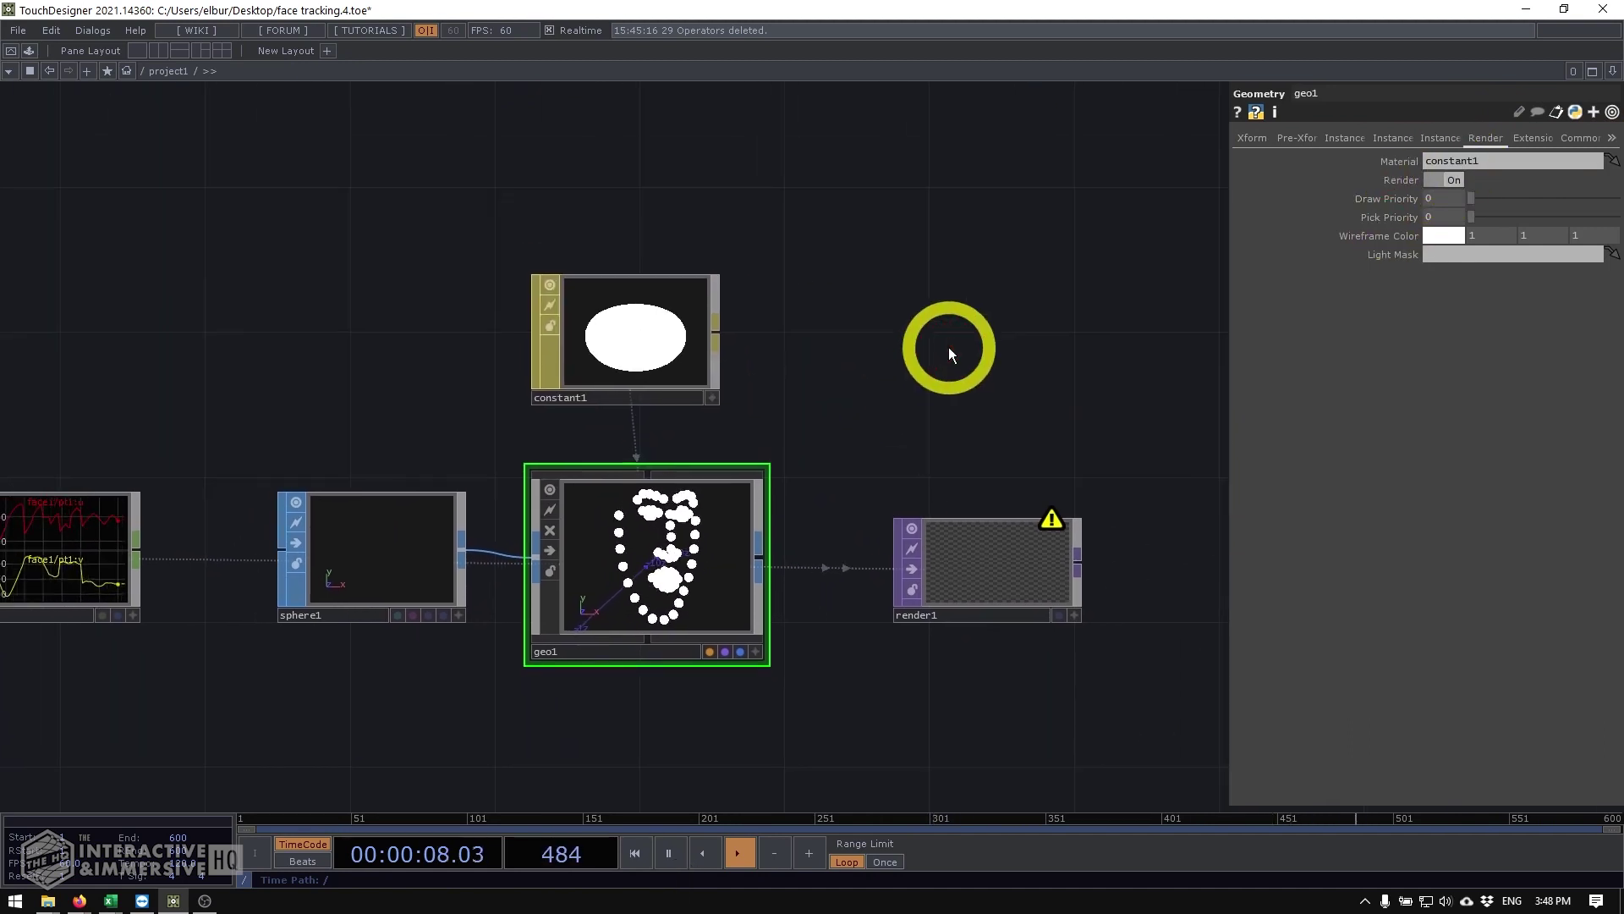
# Step: Add a Camera component above the Render TOP
pyautogui.press('Tab')
pyautogui.write('ca')
pyautogui.click(689, 144)
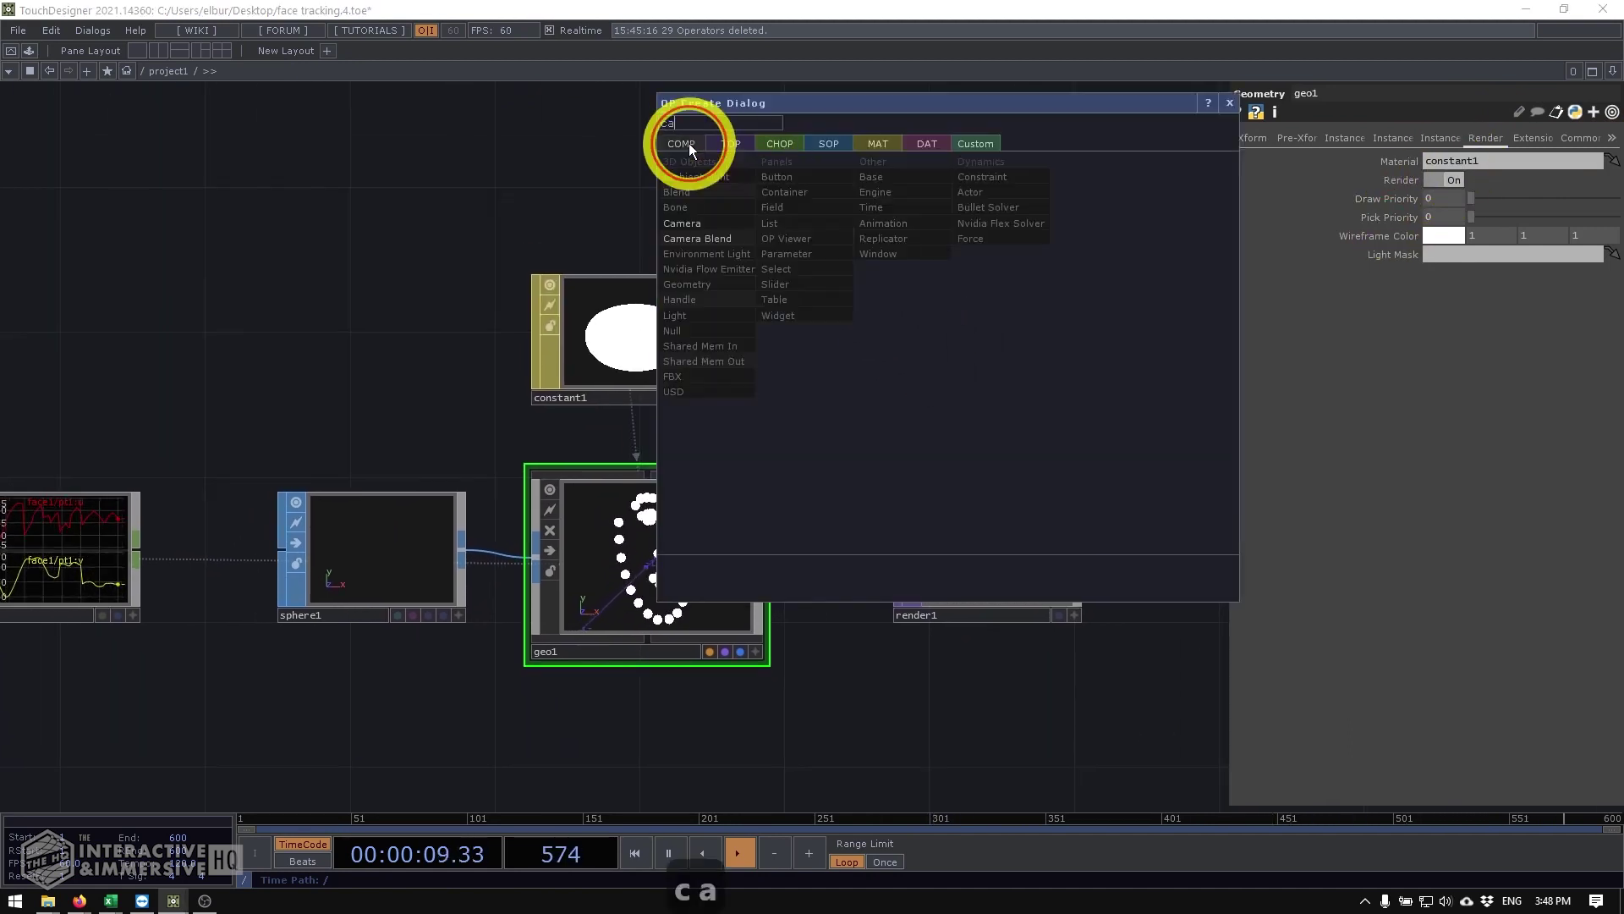
pyautogui.click(687, 226)
pyautogui.click(973, 308)
# Step: Examine the size and position of the face points in the Render TOP's output
pyautogui.scroll(6, 1032, 576)
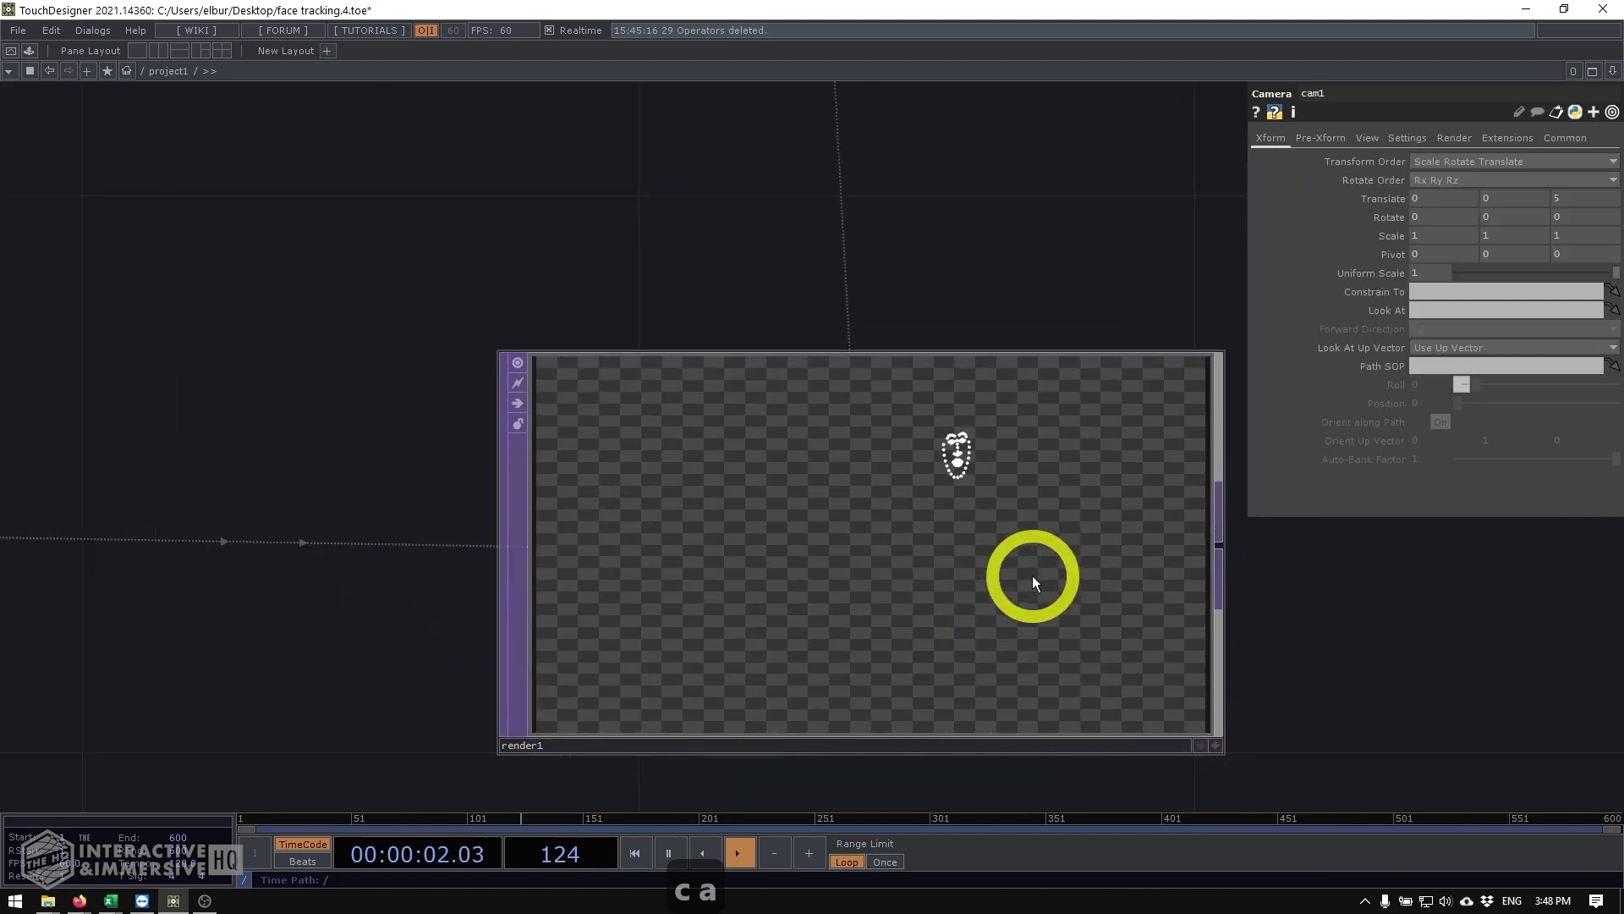
pyautogui.scroll(-6, 879, 459)
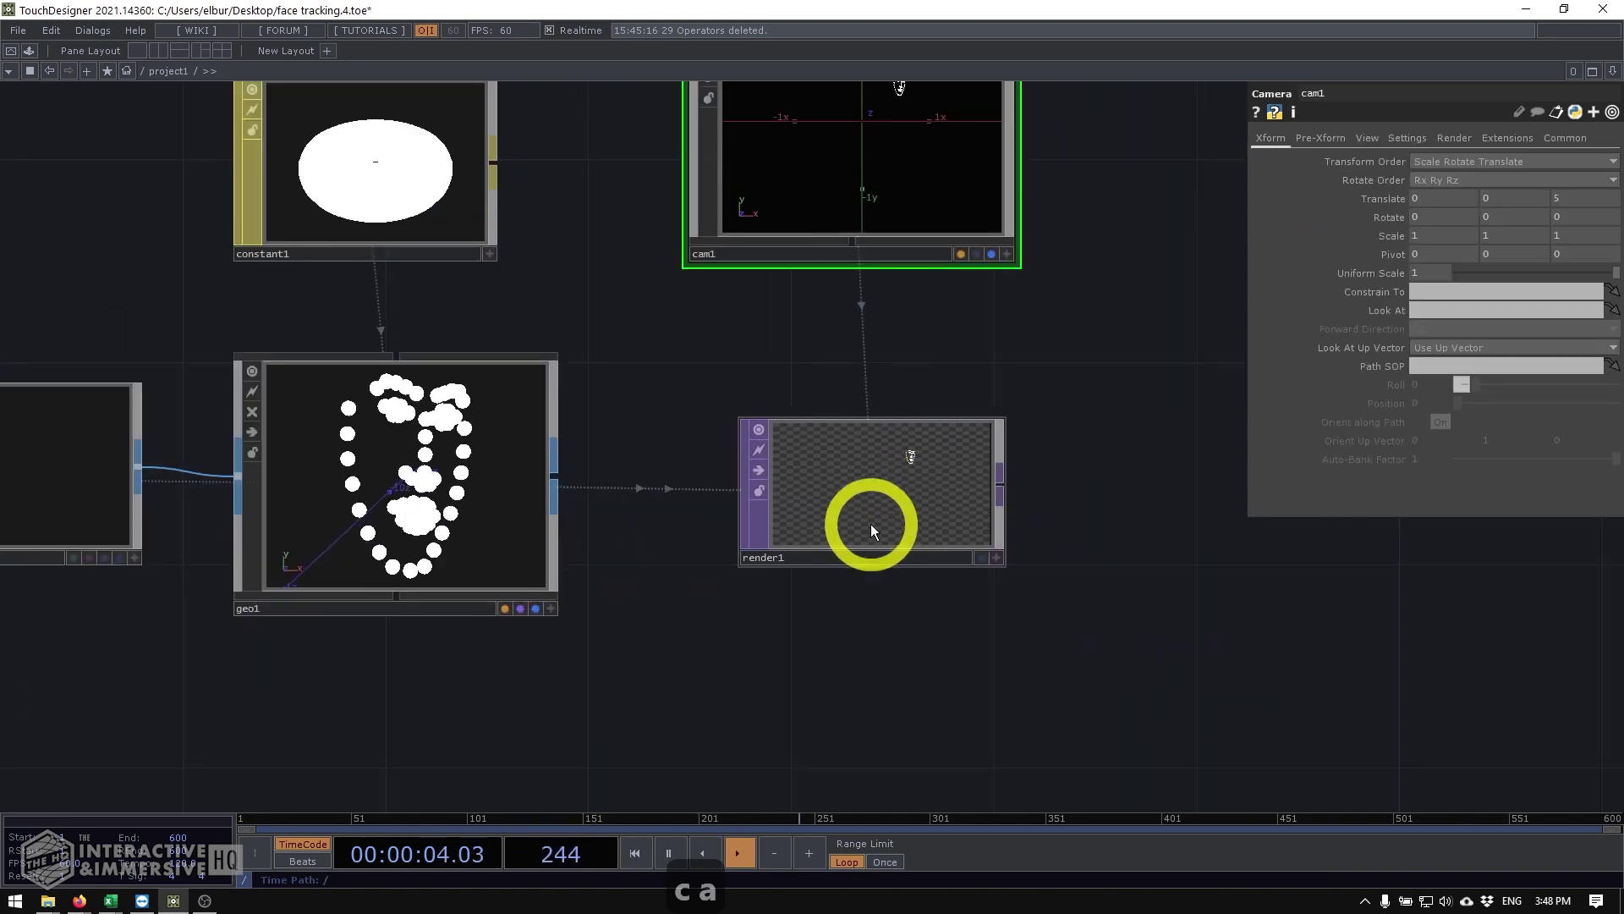
pyautogui.scroll(5, 854, 372)
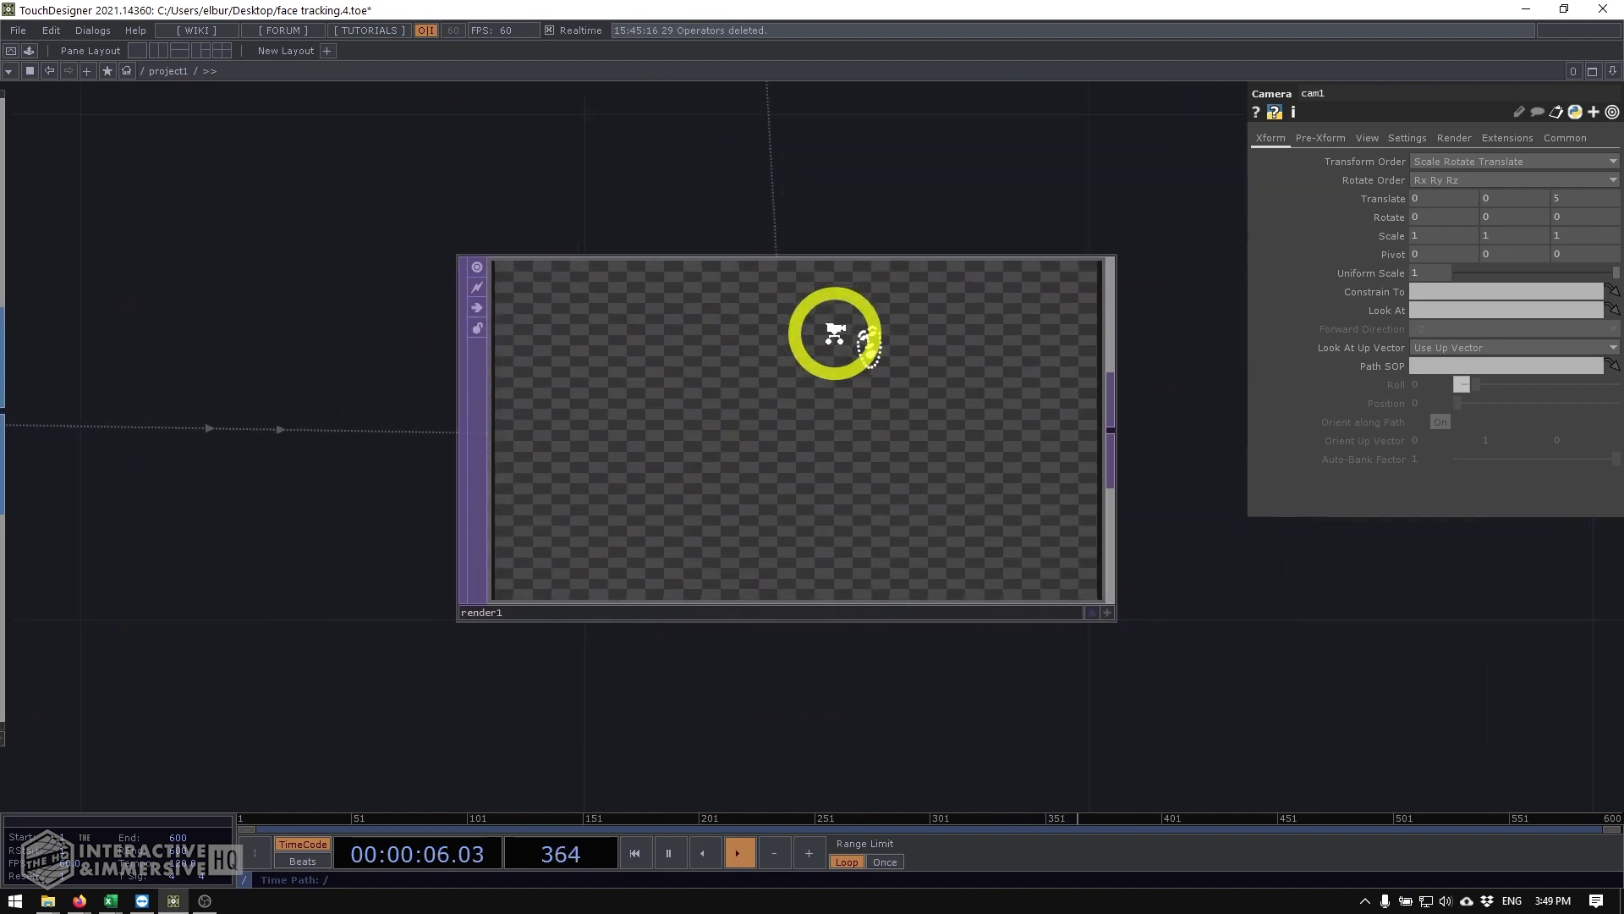
pyautogui.scroll(3, 880, 377)
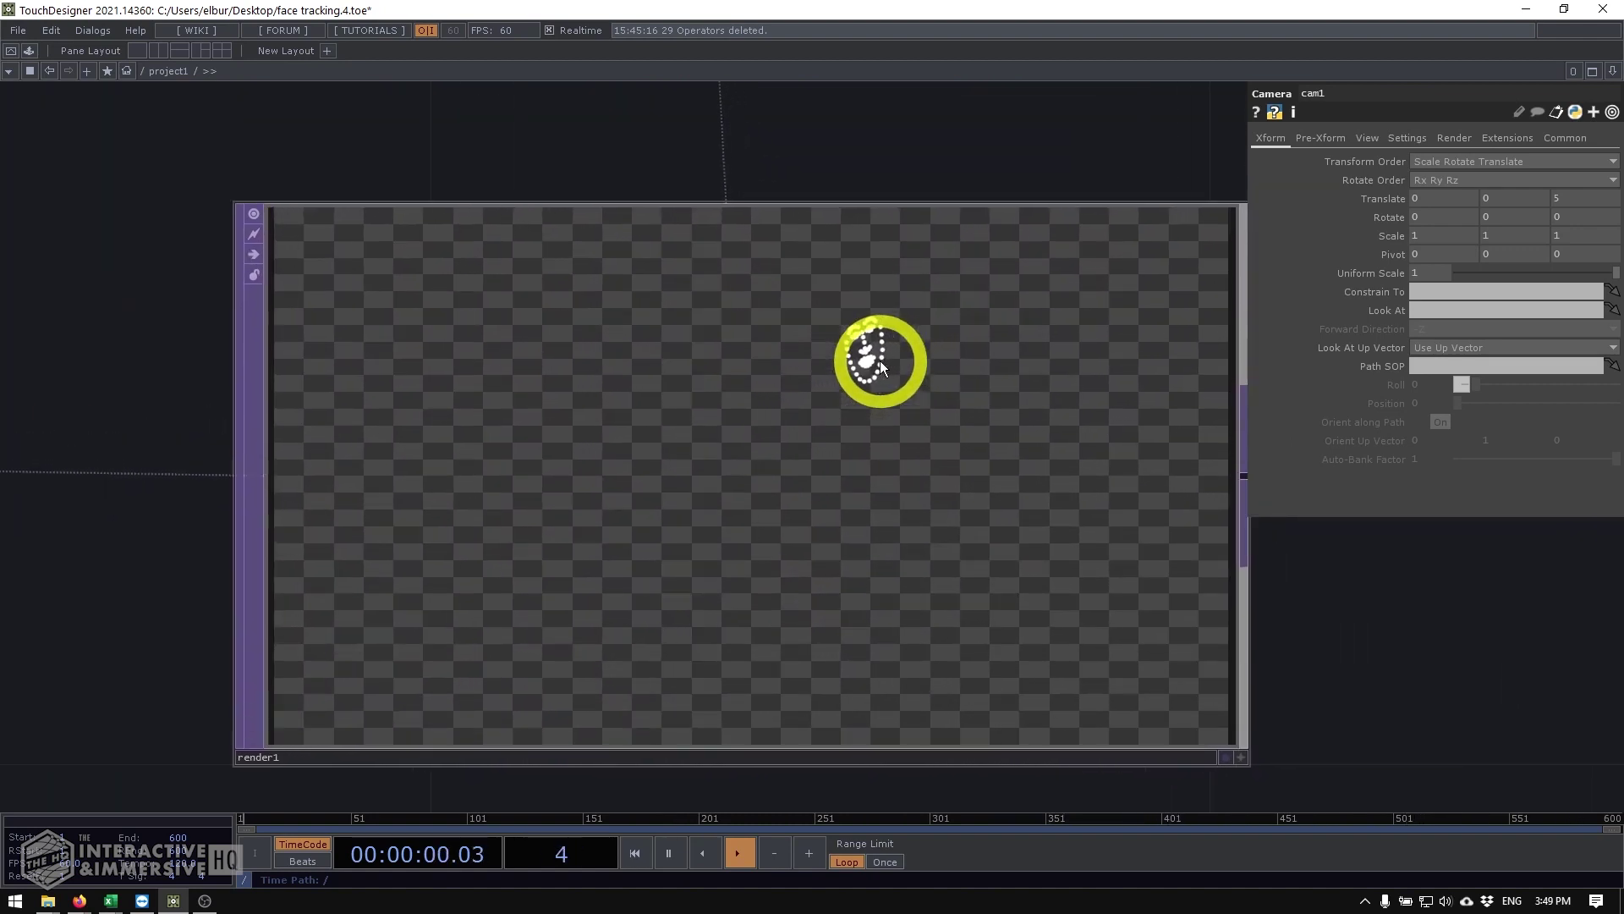
pyautogui.scroll(-2, 879, 366)
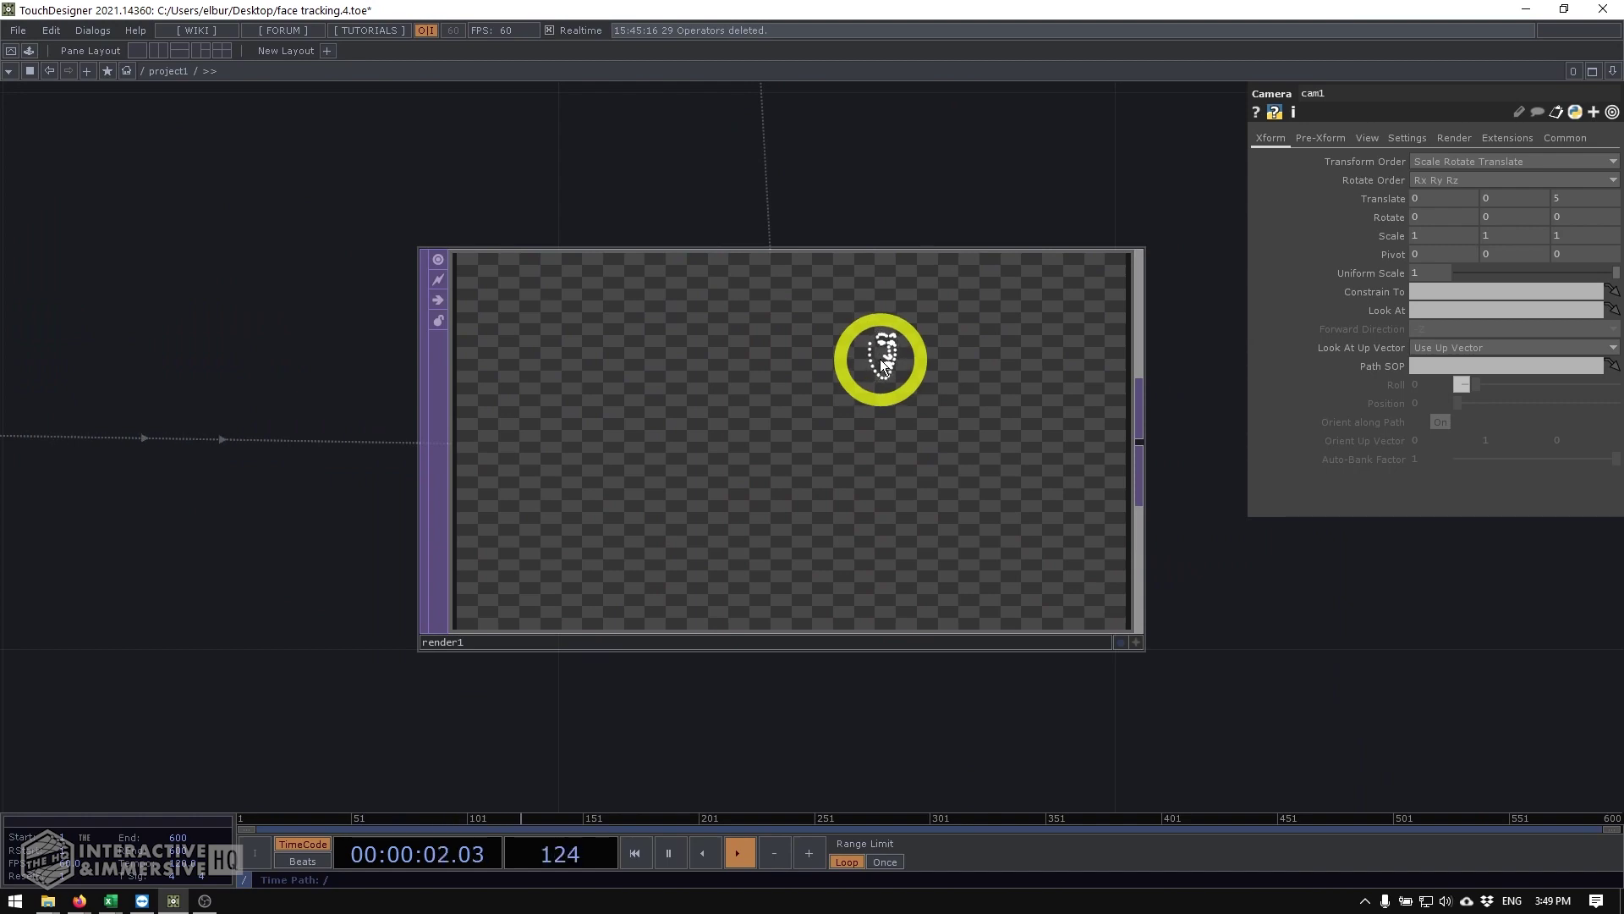
pyautogui.scroll(-5, 880, 360)
# Step: Add a Select TOP below the Render TOP and set its source to the webcam operator videodevin1
pyautogui.moveTo(407, 597); pyautogui.dragTo(764, 543)
pyautogui.scroll(-2, 764, 543)
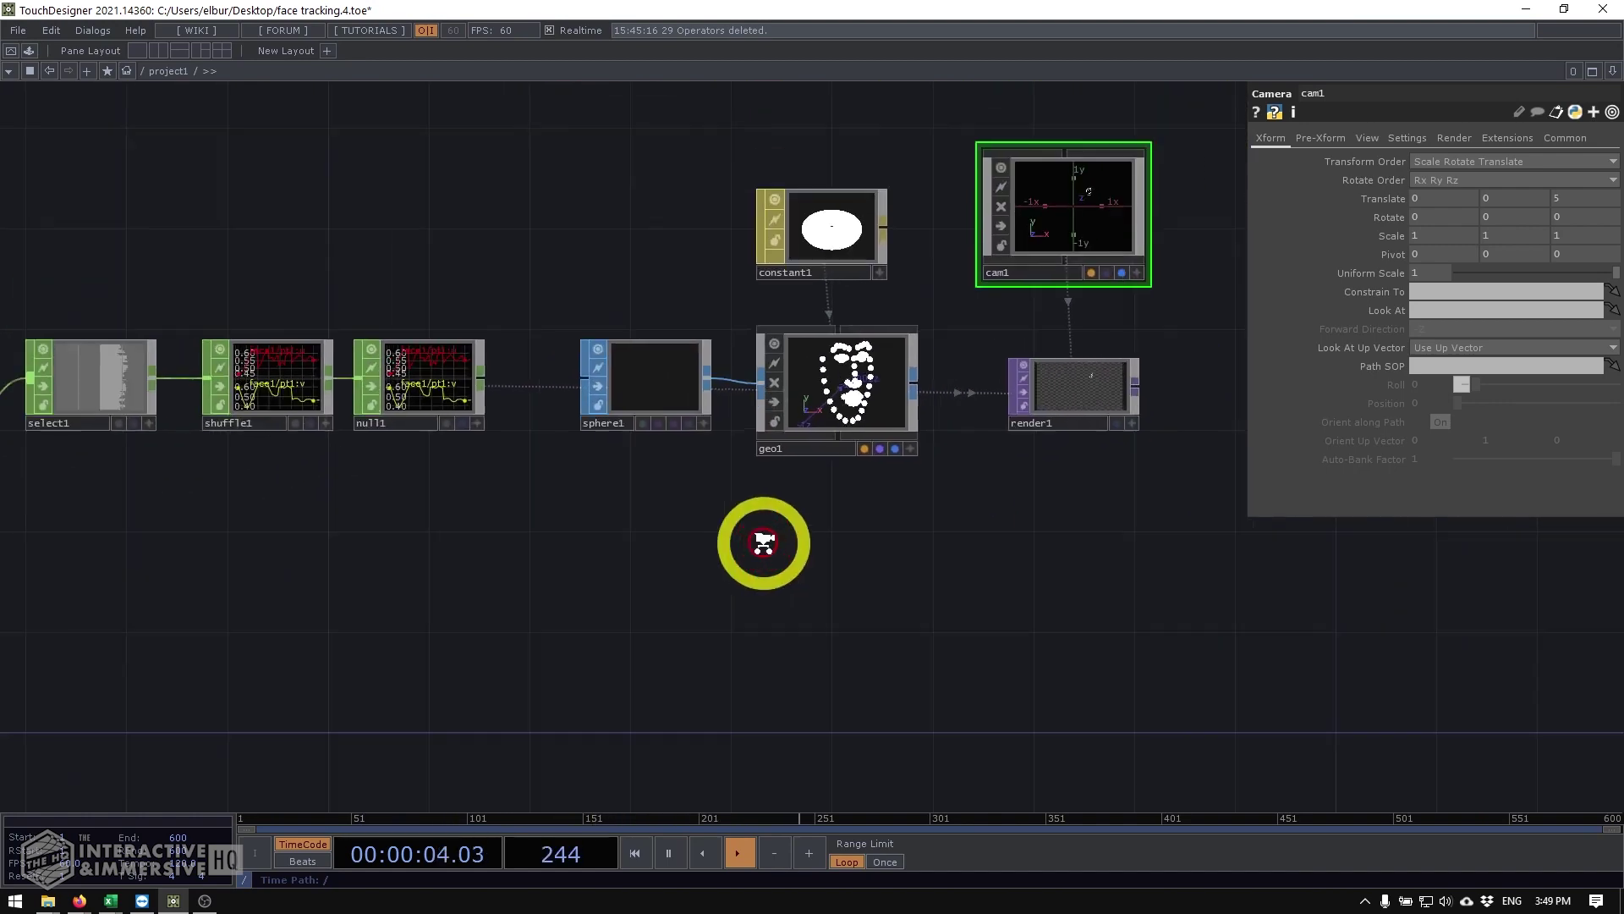
pyautogui.doubleClick(969, 575)
pyautogui.write('se')
pyautogui.click(749, 374)
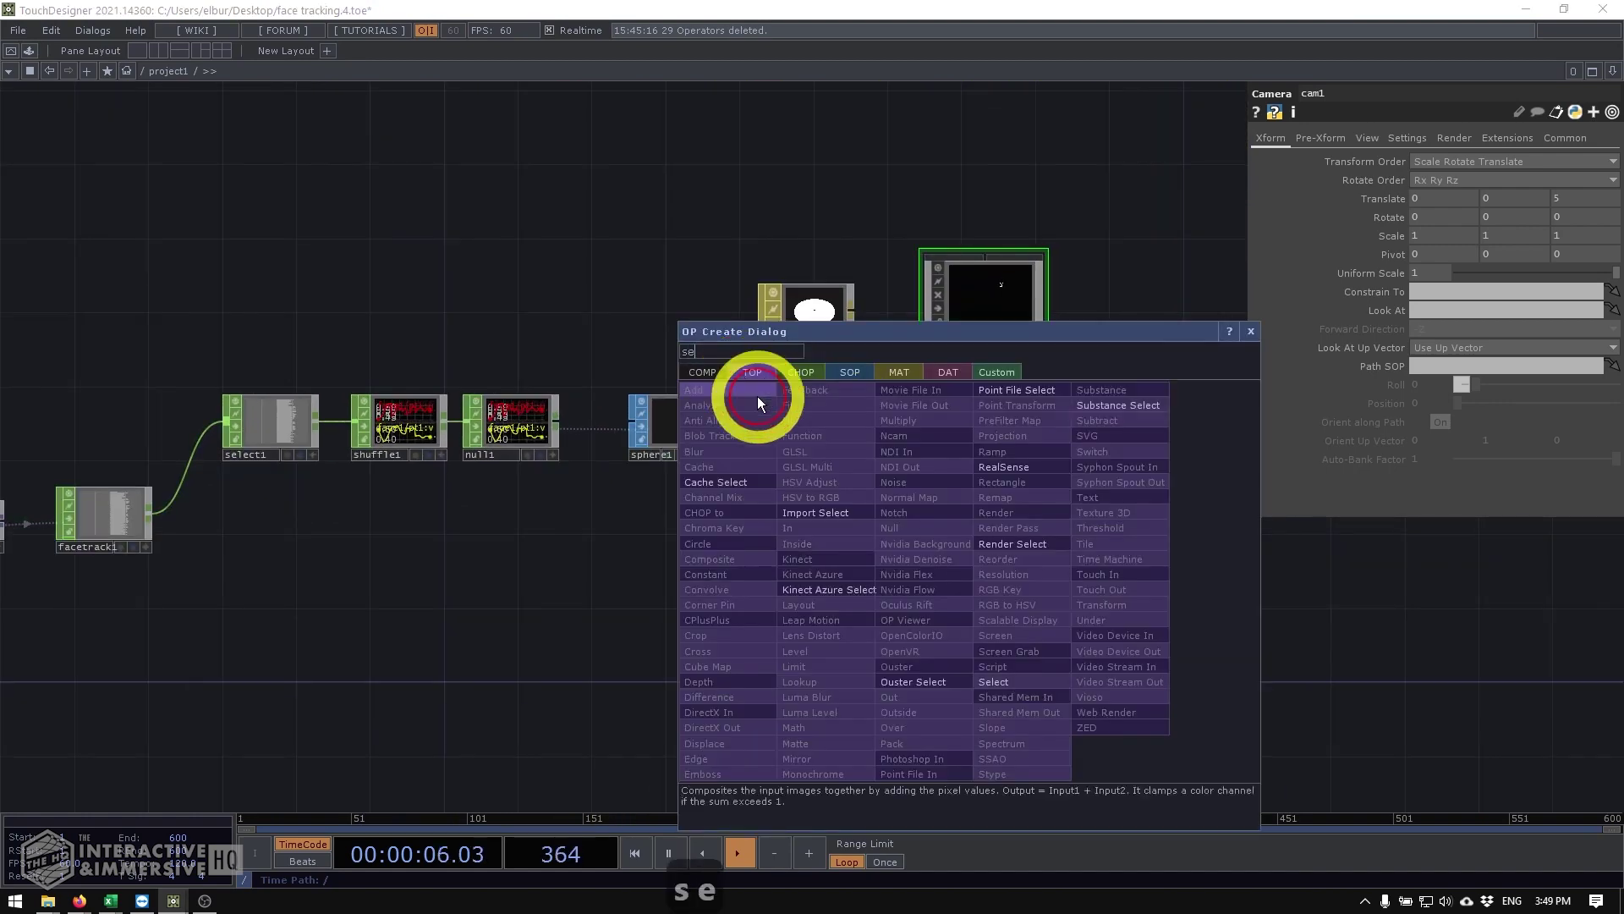
pyautogui.click(994, 683)
pyautogui.click(971, 580)
pyautogui.moveTo(298, 473); pyautogui.dragTo(1291, 541)
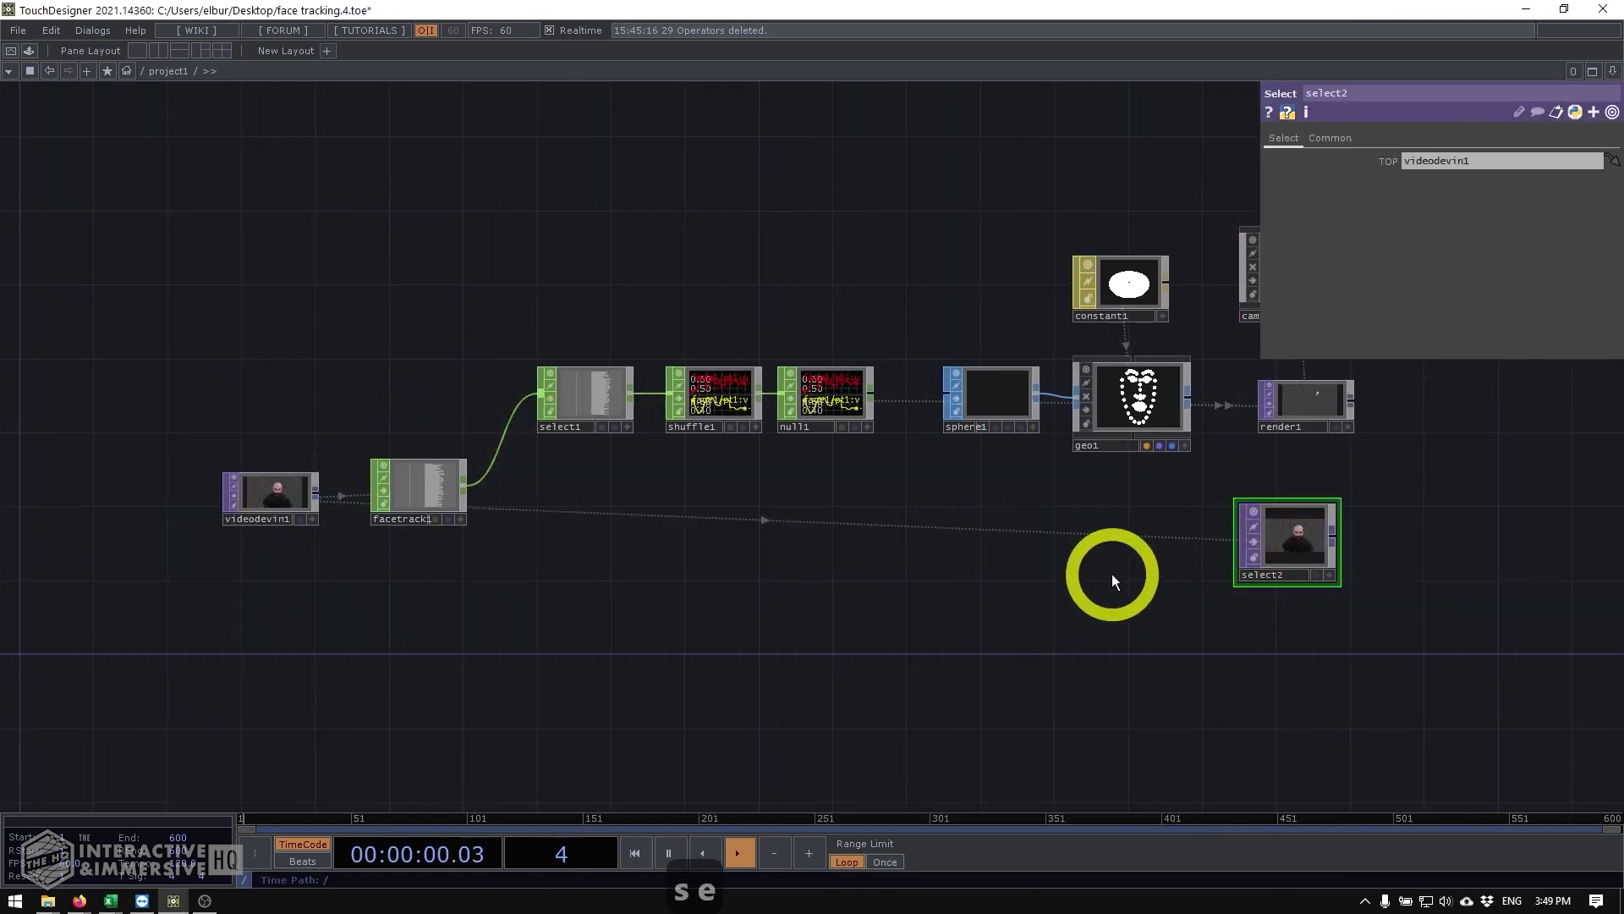
# Step: Add an Over TOP beside the Render TOP and the webcam Select TOP
pyautogui.moveTo(1113, 573); pyautogui.dragTo(750, 397)
pyautogui.scroll(4, 808, 456)
pyautogui.scroll(2, 808, 457)
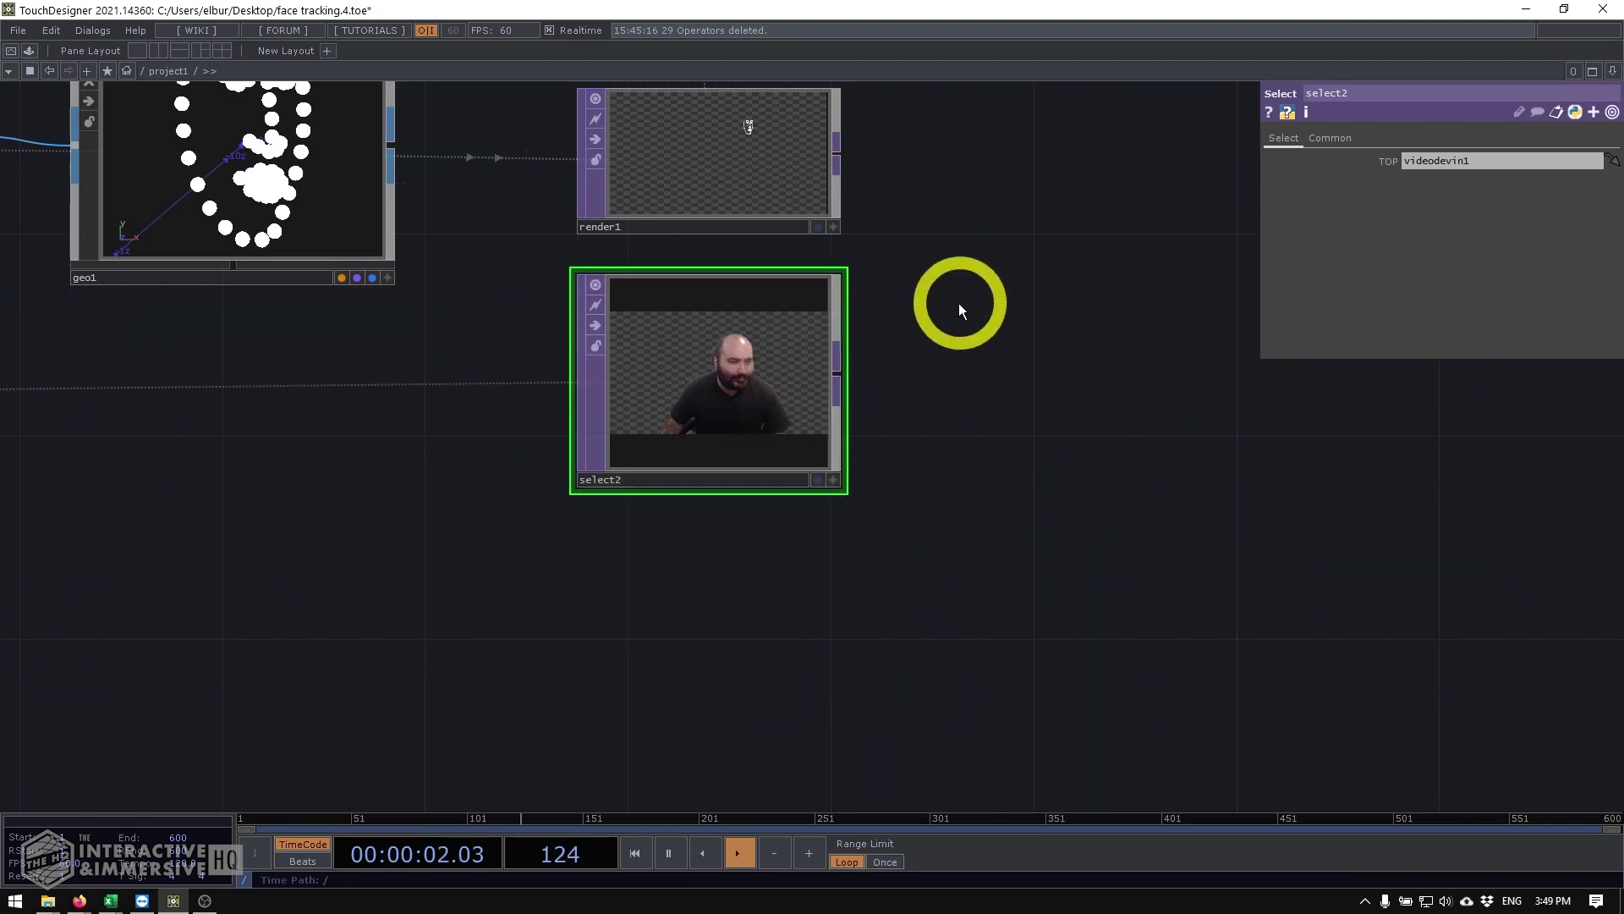
pyautogui.moveTo(1097, 144); pyautogui.dragTo(988, 399)
pyautogui.doubleClick(1043, 477)
pyautogui.write('over')
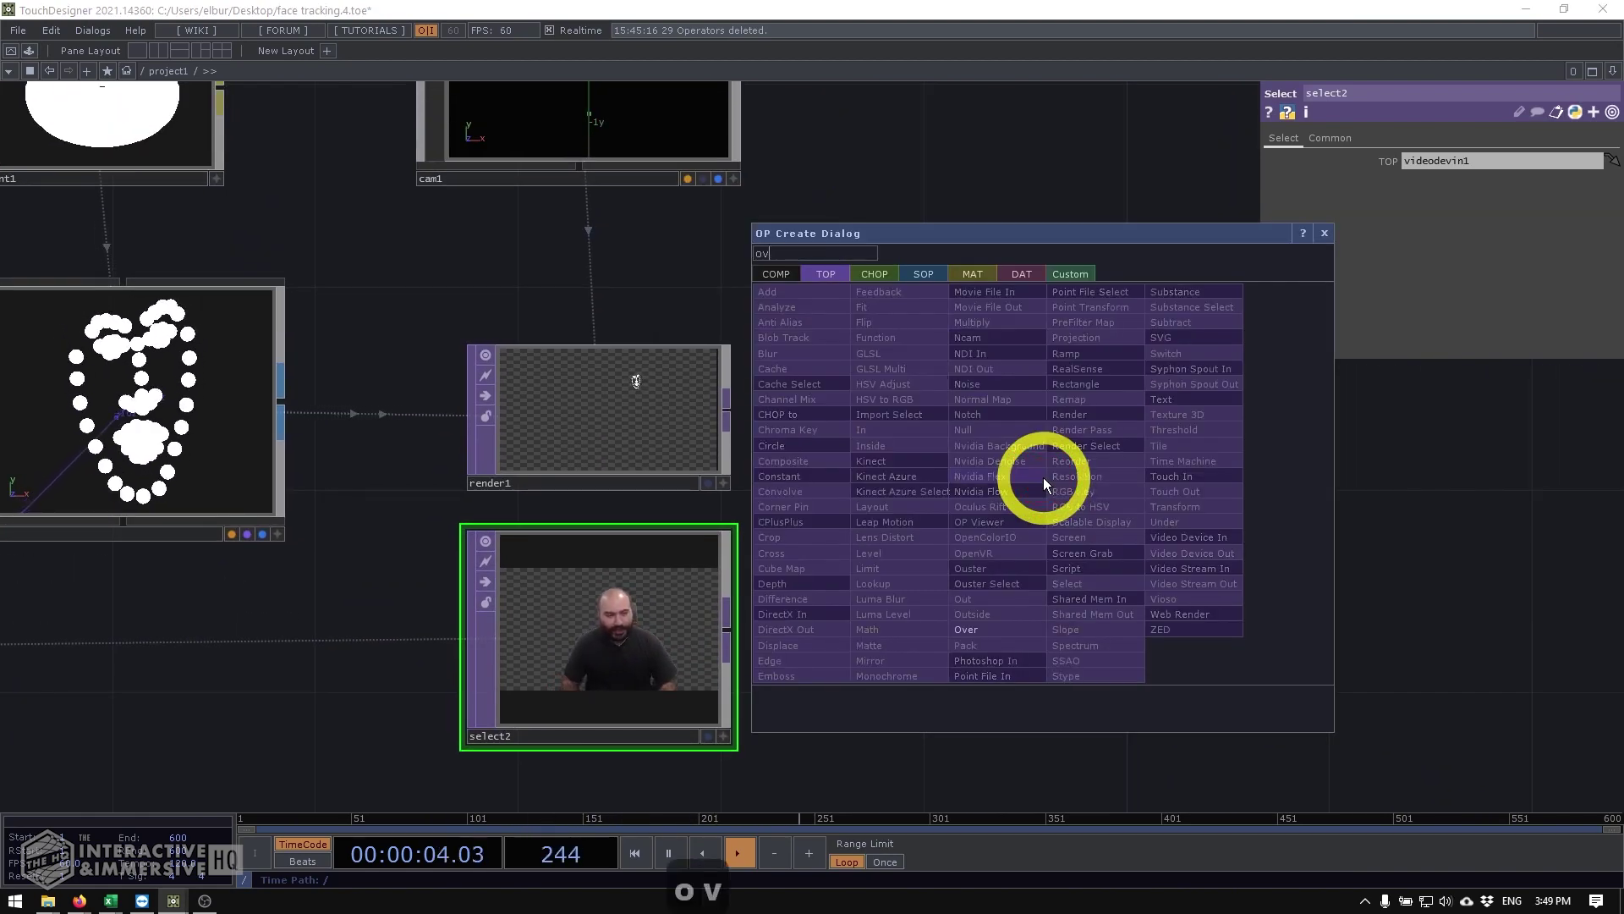
pyautogui.click(971, 630)
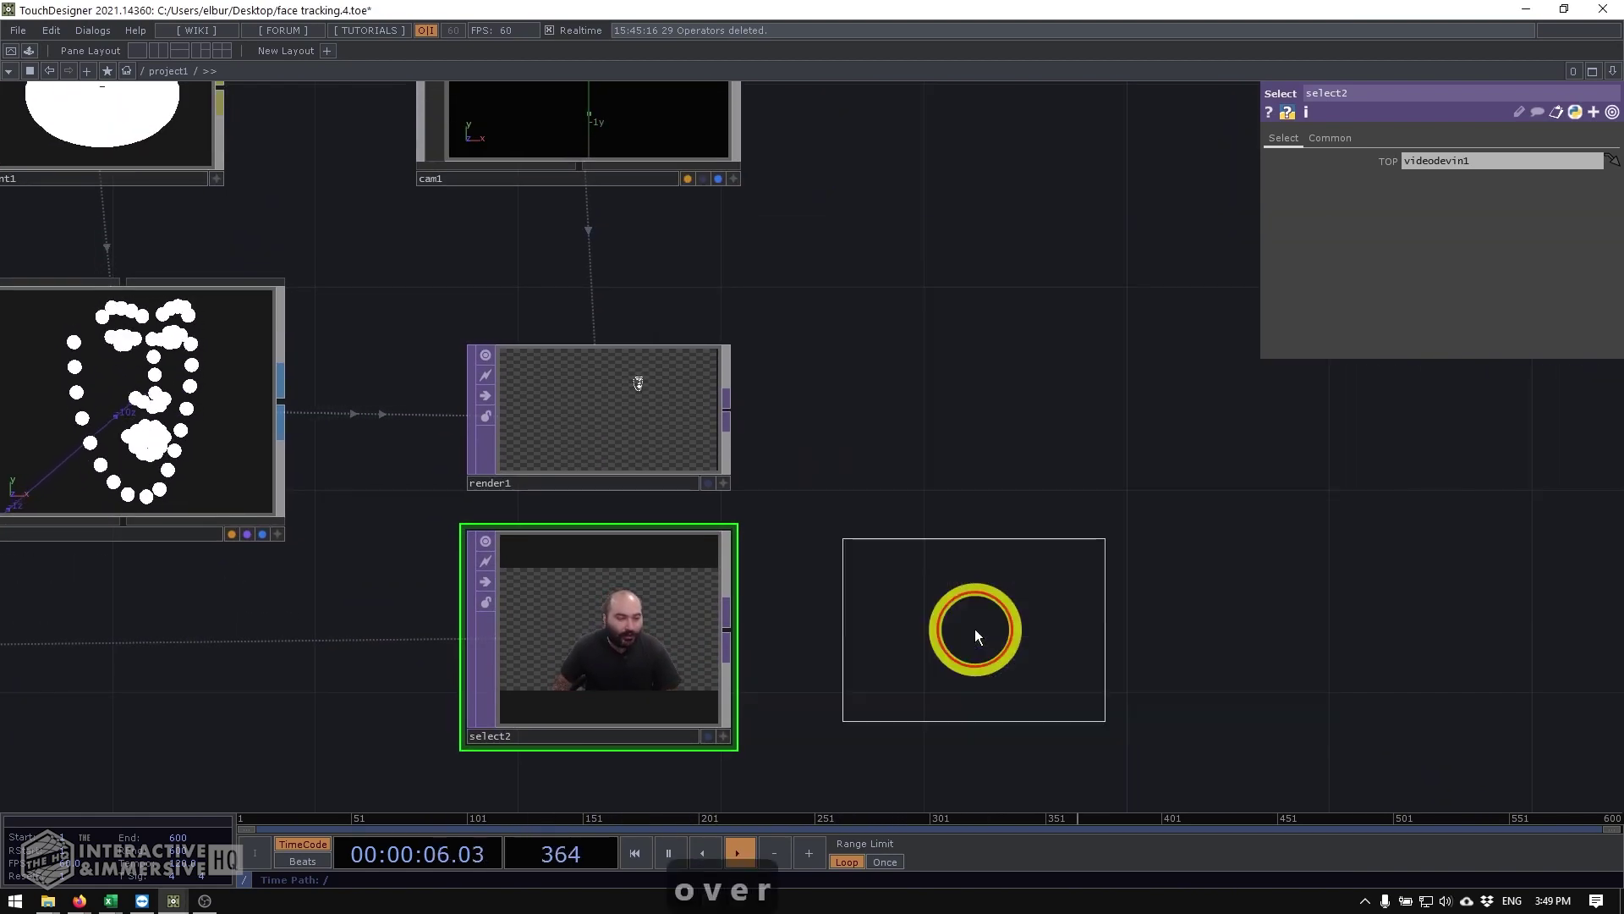
pyautogui.click(1054, 542)
# Step: Connect the Render TOP to the Over TOP's first input and the webcam Select TOP to its second input
pyautogui.click(720, 401)
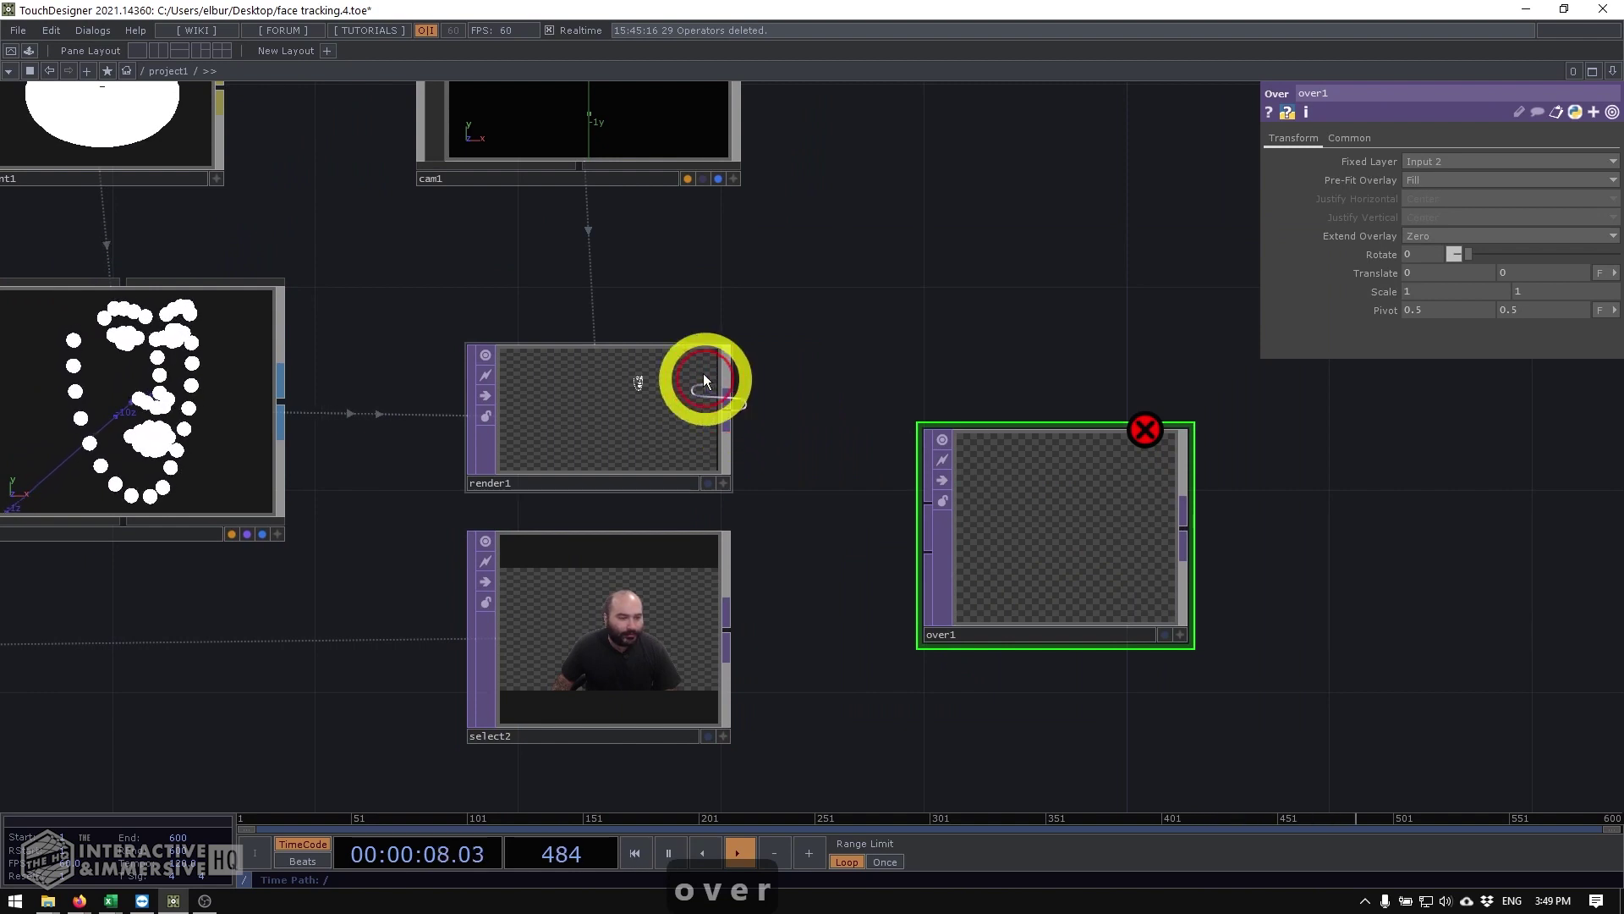
pyautogui.click(941, 498)
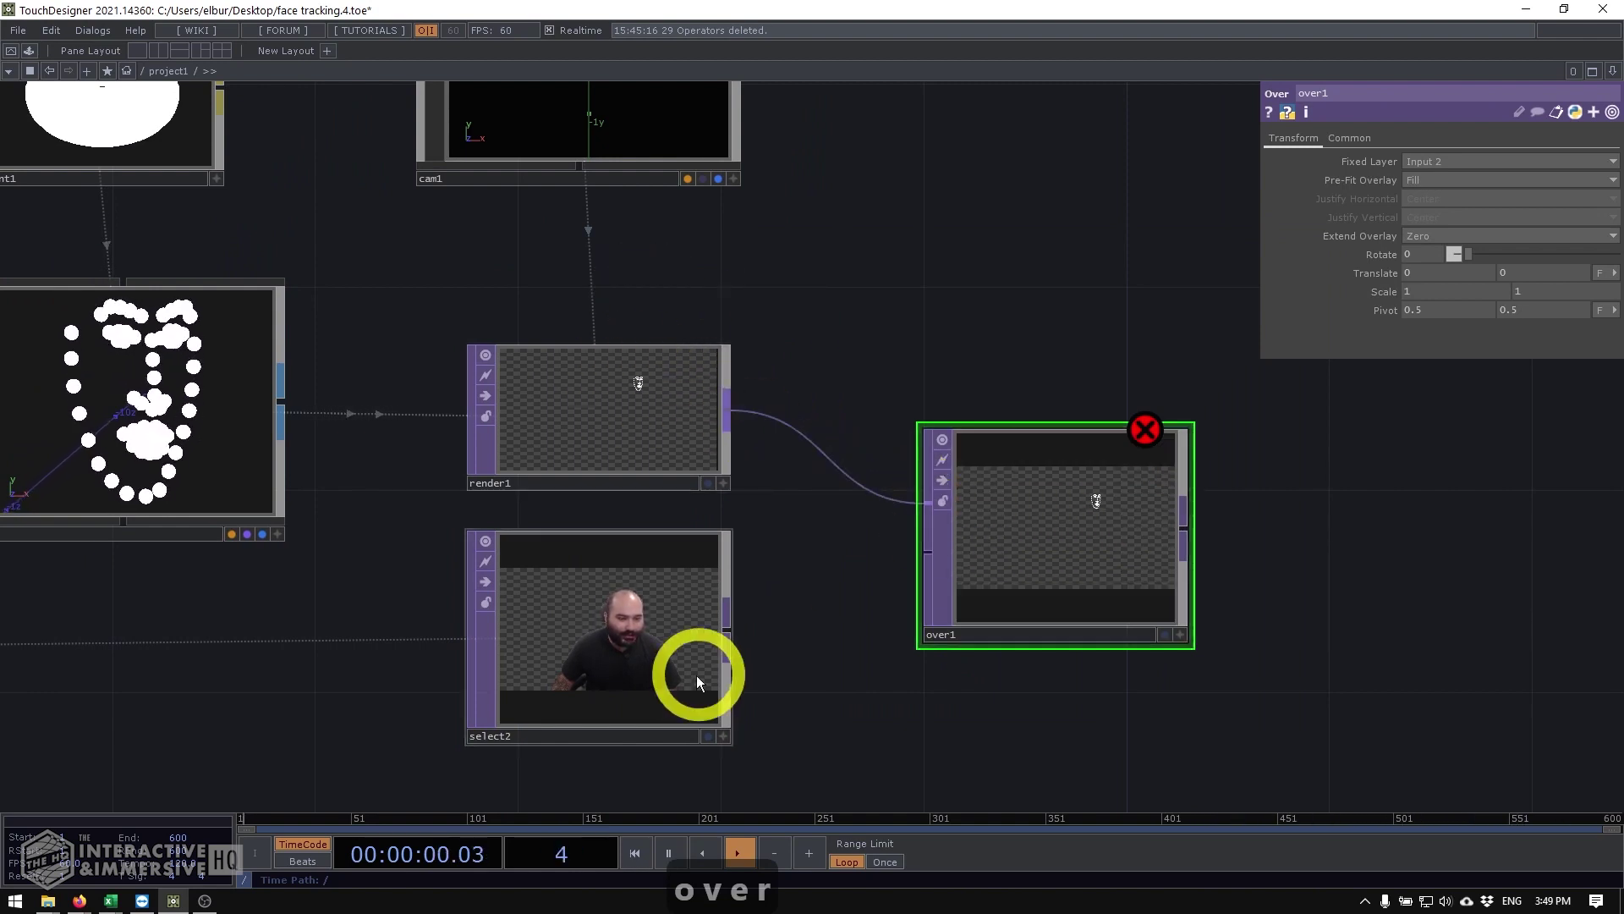
pyautogui.click(727, 636)
pyautogui.click(939, 541)
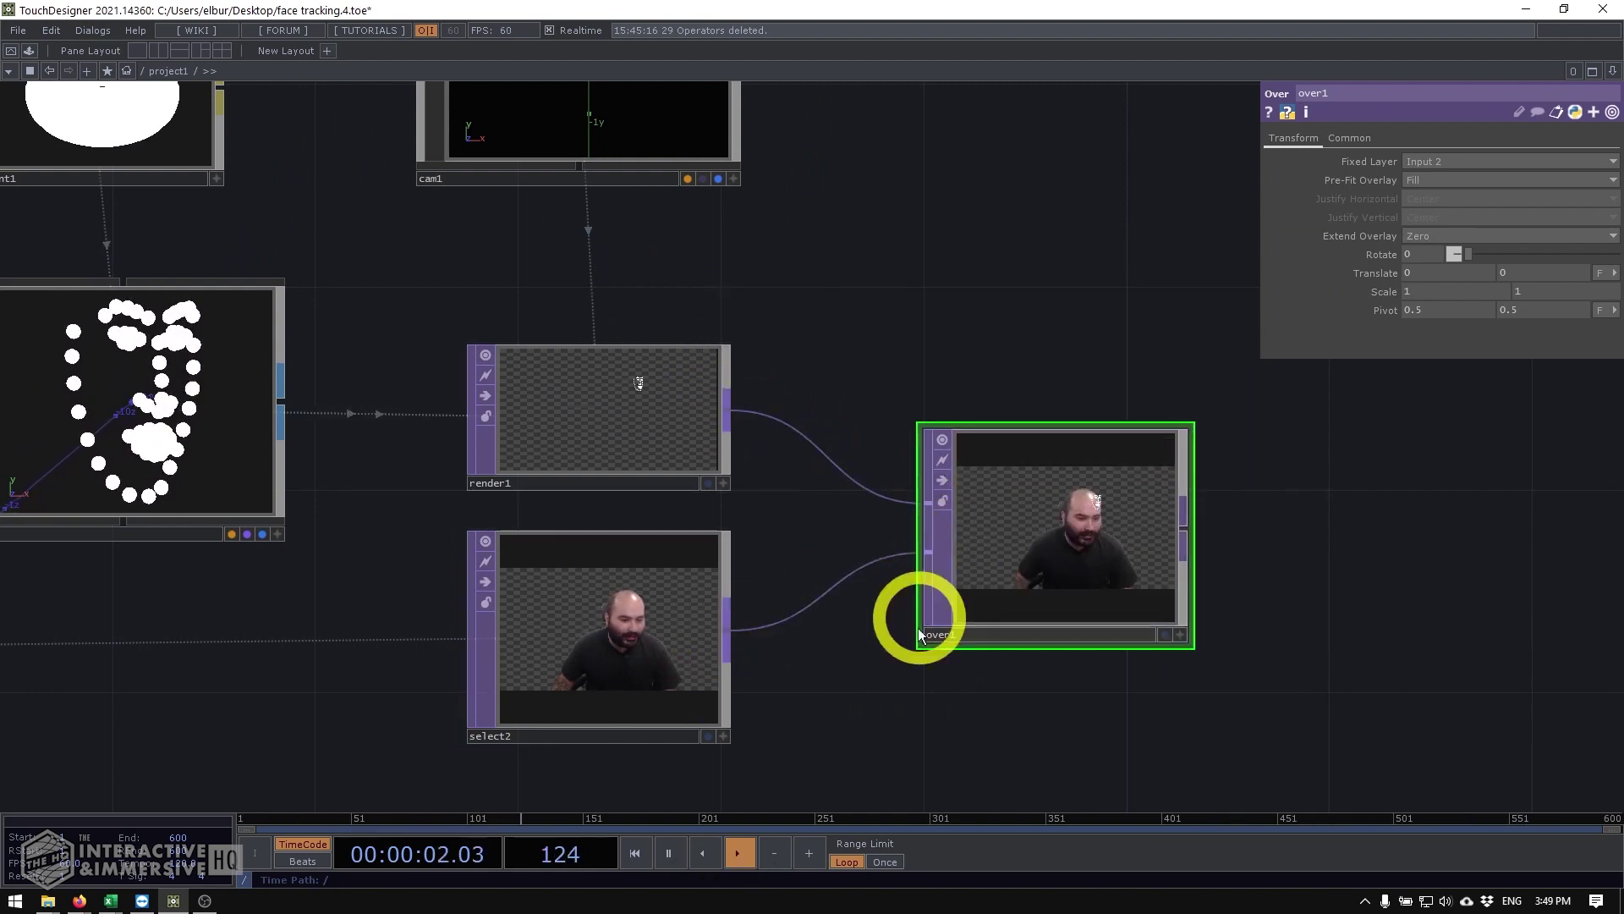
# Step: Compare the rendered face points with the face in the webcam image in the Over composite
pyautogui.scroll(3, 1201, 518)
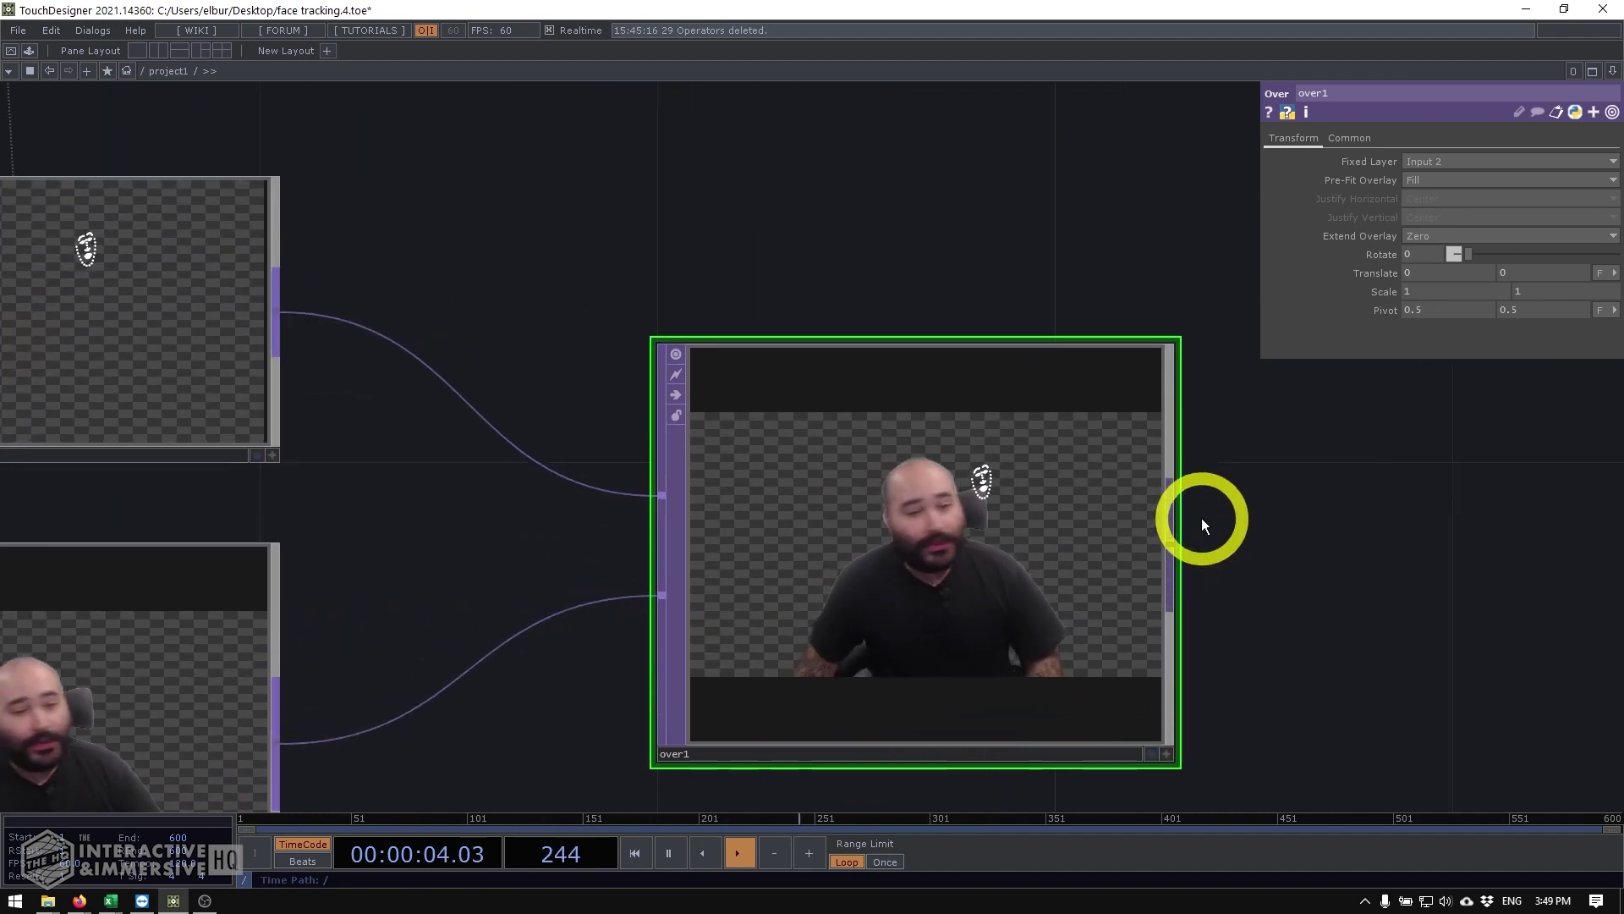
pyautogui.scroll(3, 1041, 484)
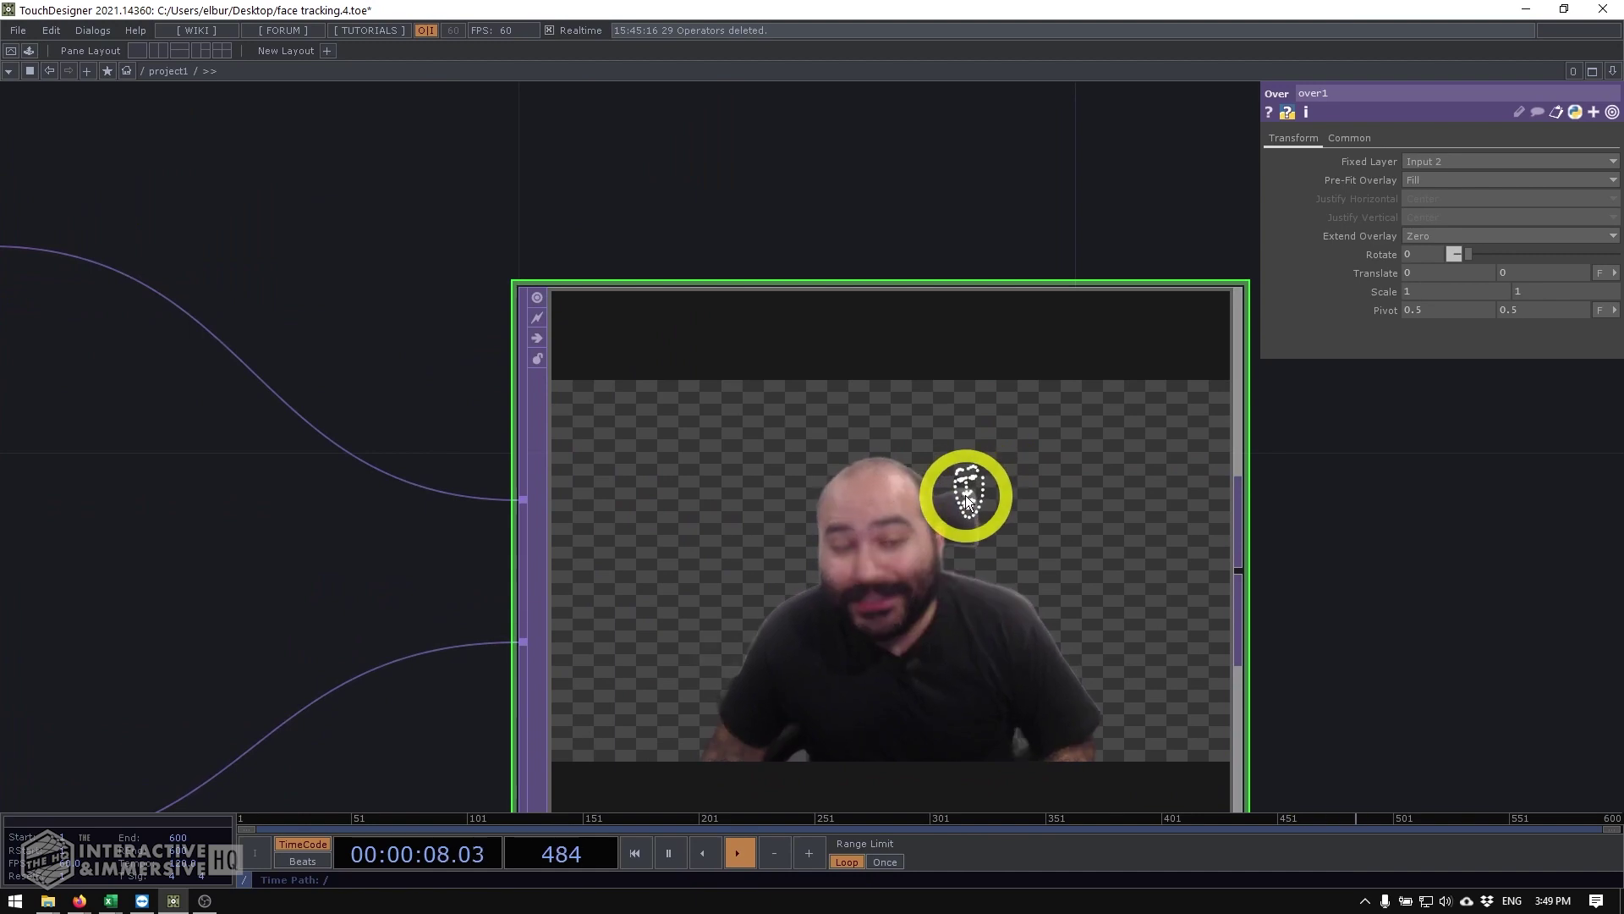
pyautogui.scroll(-5, 966, 498)
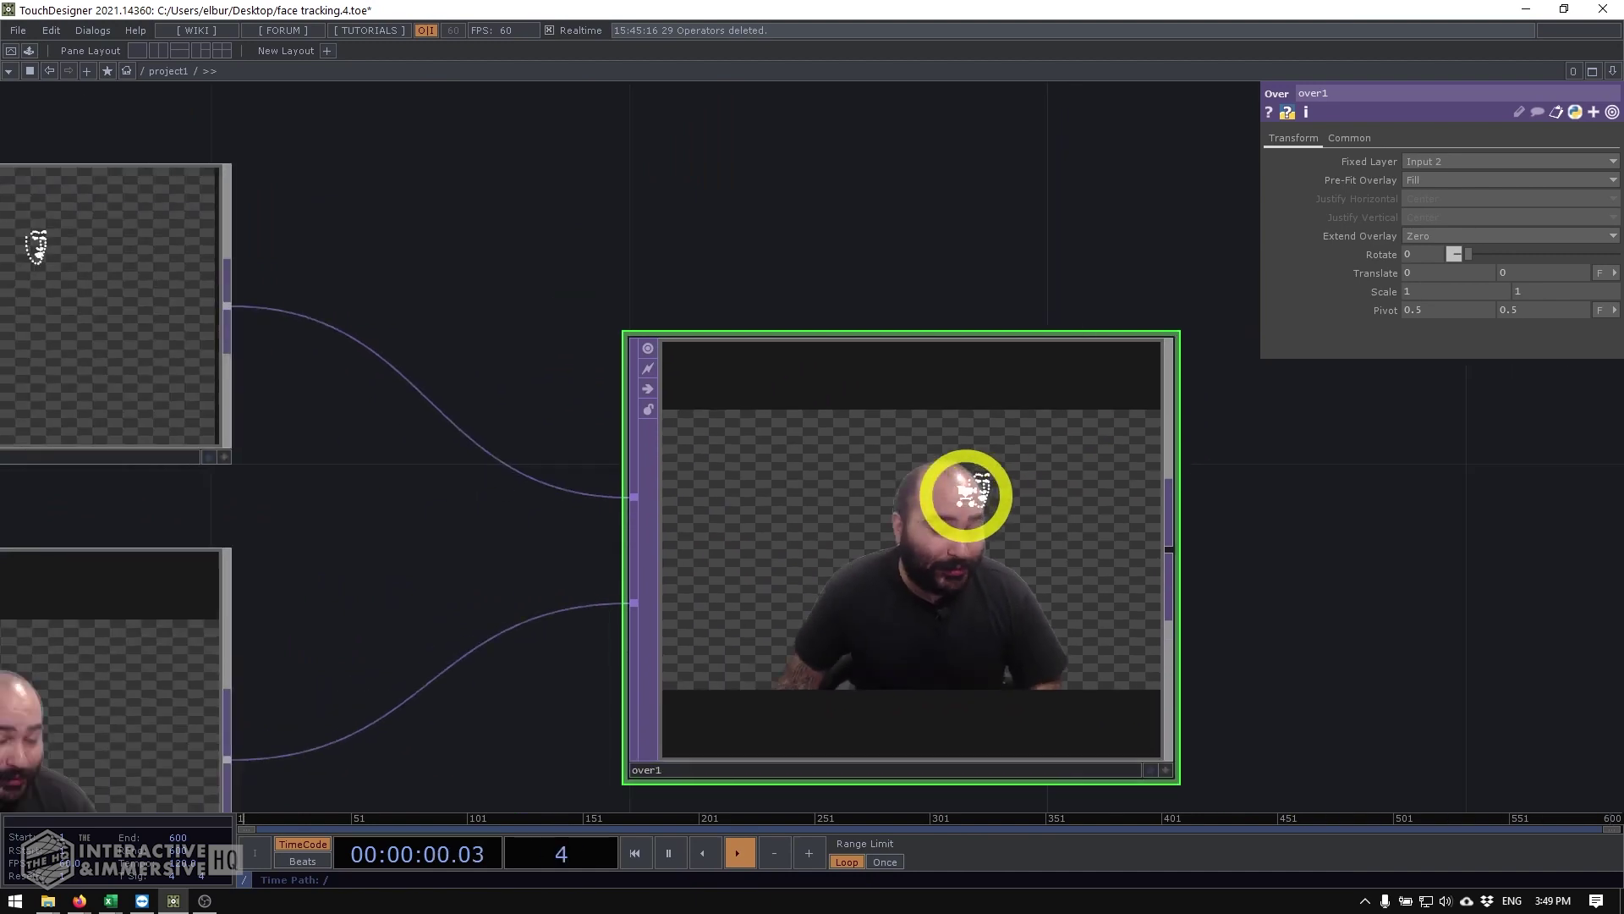
pyautogui.scroll(3, 966, 497)
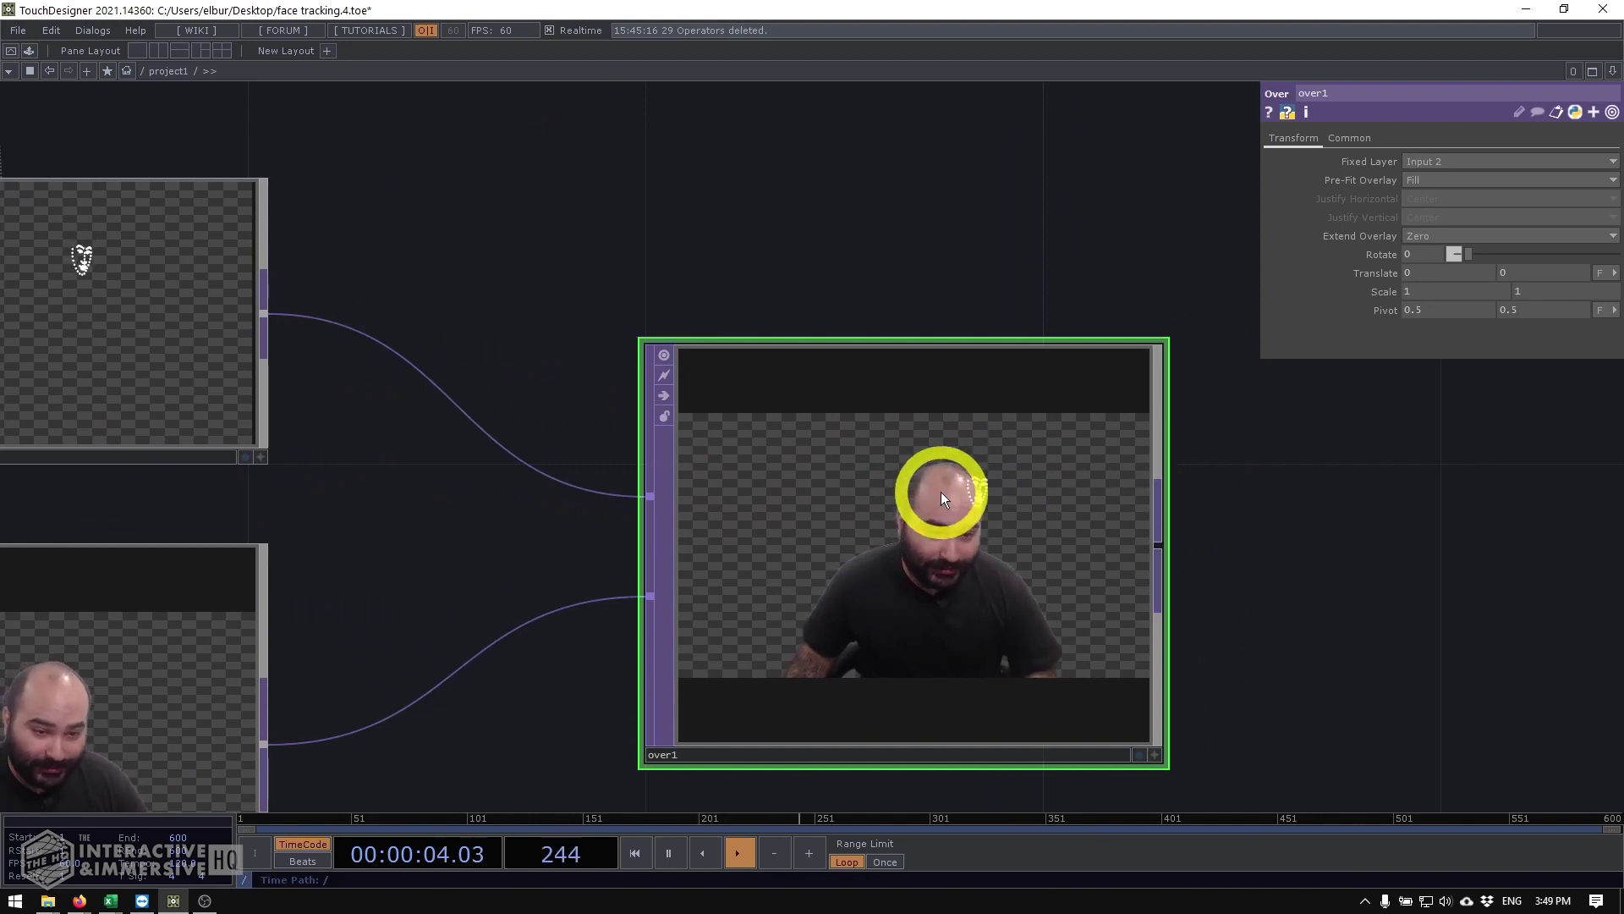
# Step: Turn on Aspect Correct UVs for the Face Track operator and check the face points in the Over composite
pyautogui.scroll(-5, 979, 472)
pyautogui.moveTo(231, 628); pyautogui.dragTo(1074, 504)
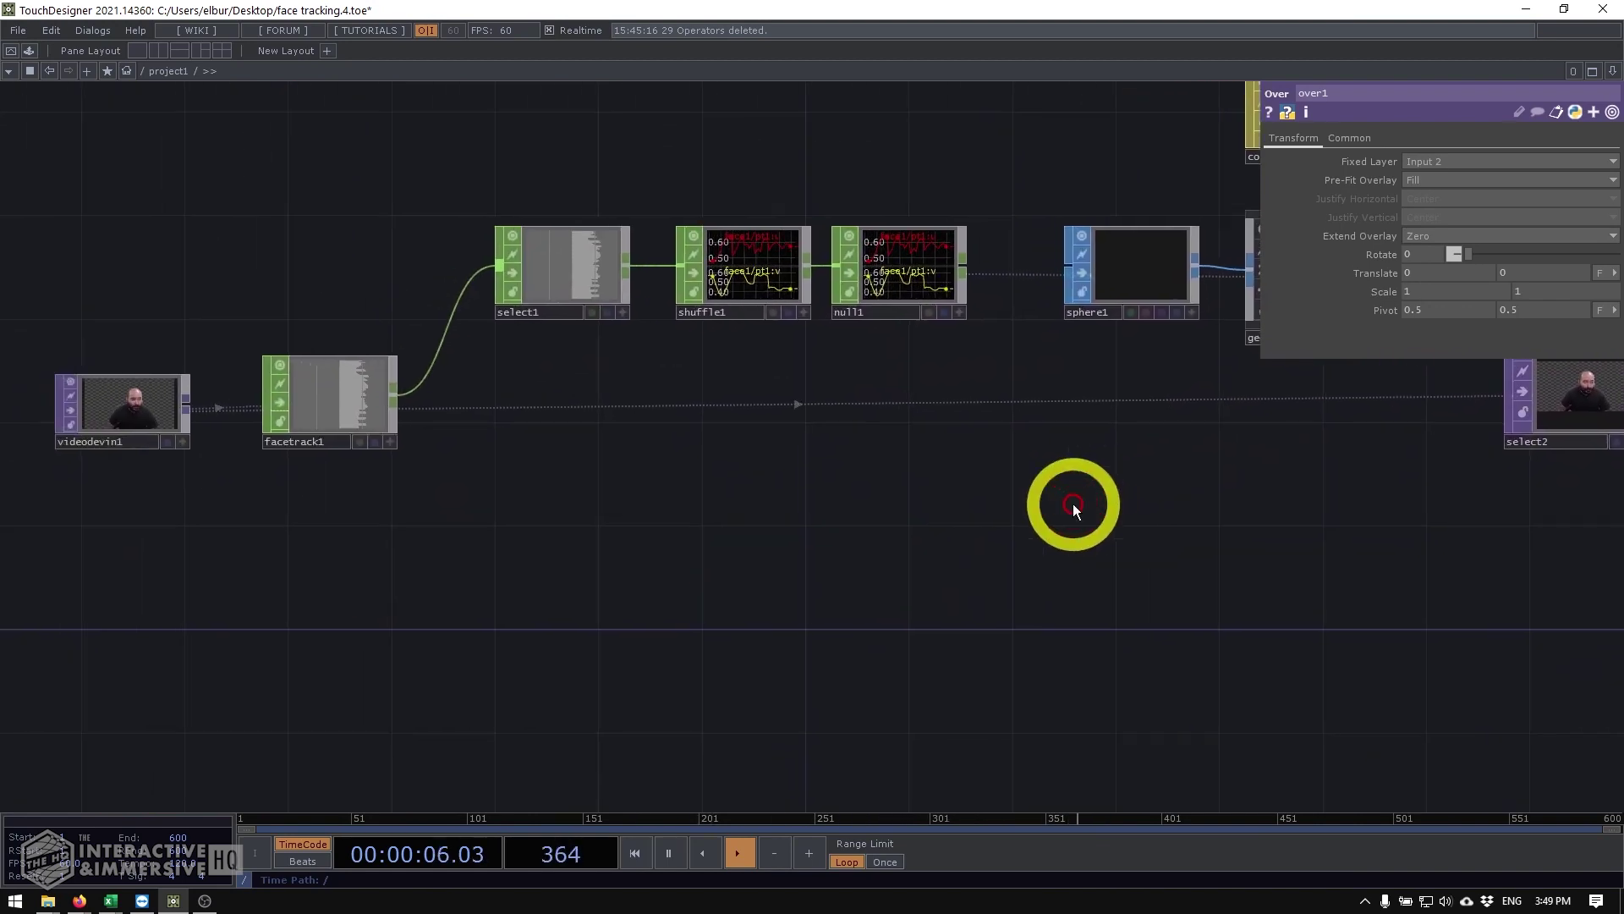
pyautogui.click(352, 364)
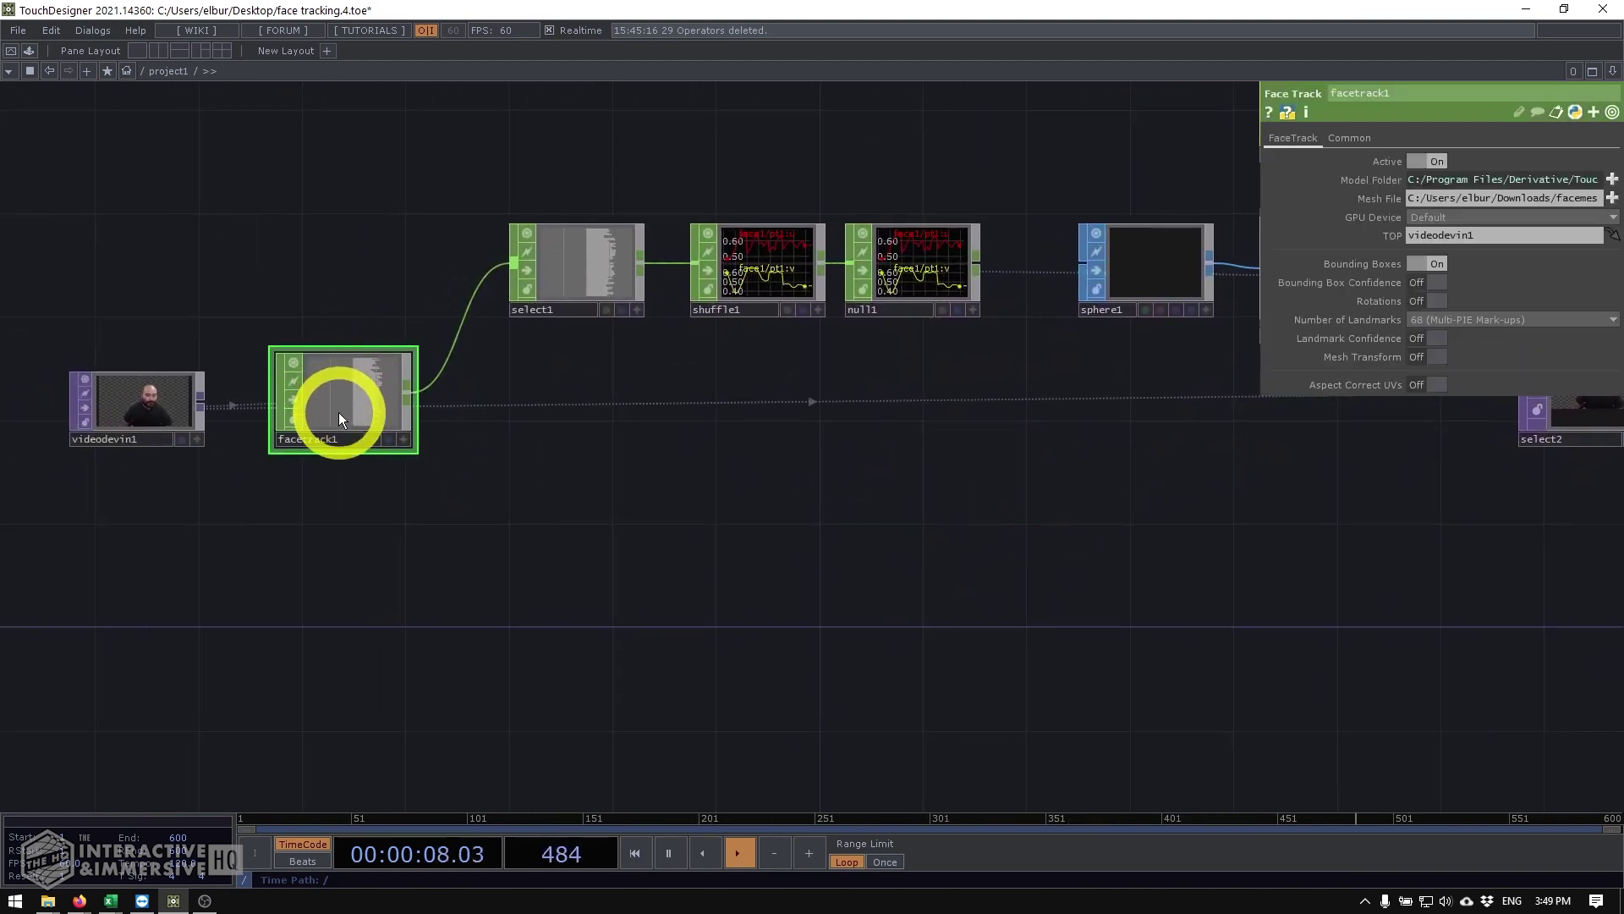
pyautogui.click(1426, 385)
pyautogui.moveTo(1317, 521); pyautogui.dragTo(694, 607)
pyautogui.scroll(5, 1261, 440)
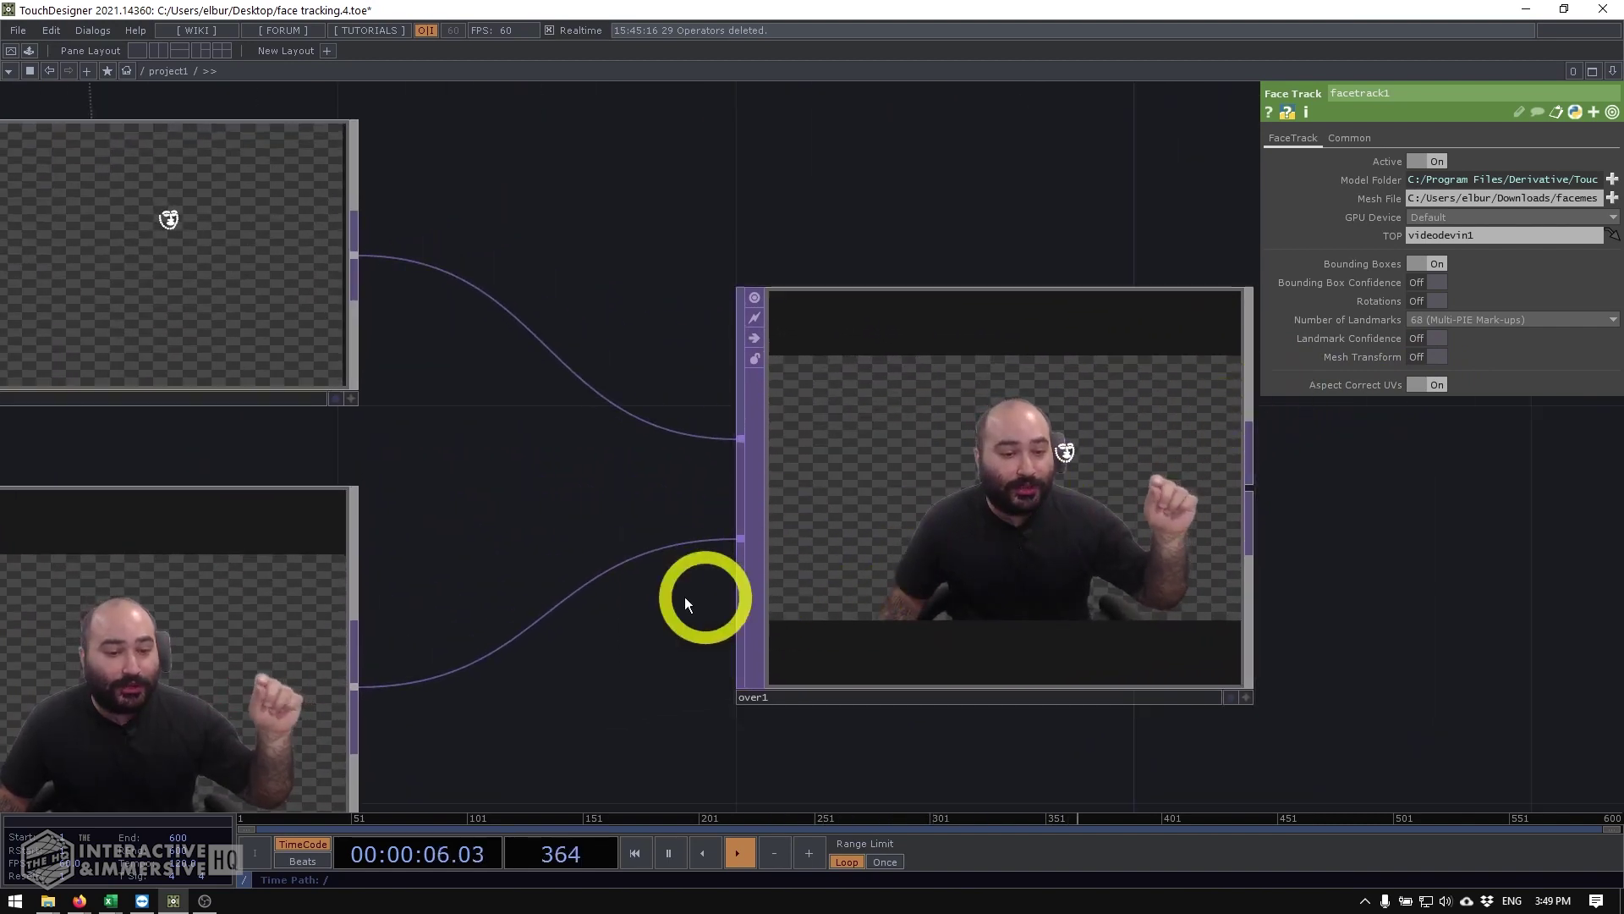
# Step: Switch Aspect Correct UVs off and back on for the Face Track operator, comparing the face points in the Over composite
pyautogui.moveTo(737, 488); pyautogui.dragTo(1124, 369)
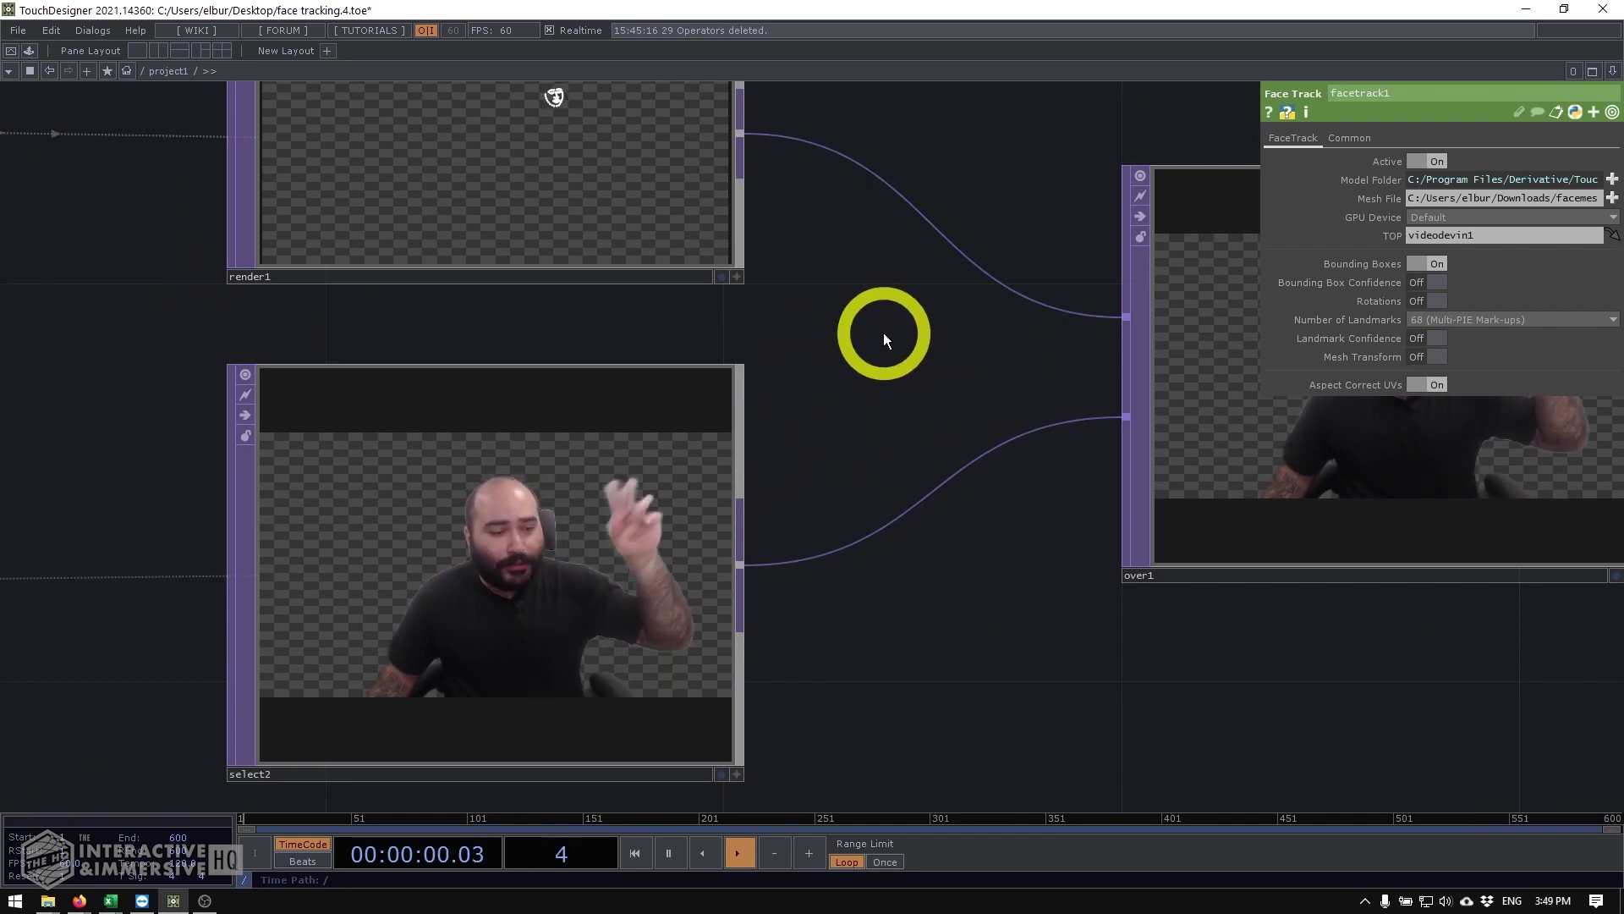
pyautogui.moveTo(932, 337); pyautogui.dragTo(883, 412)
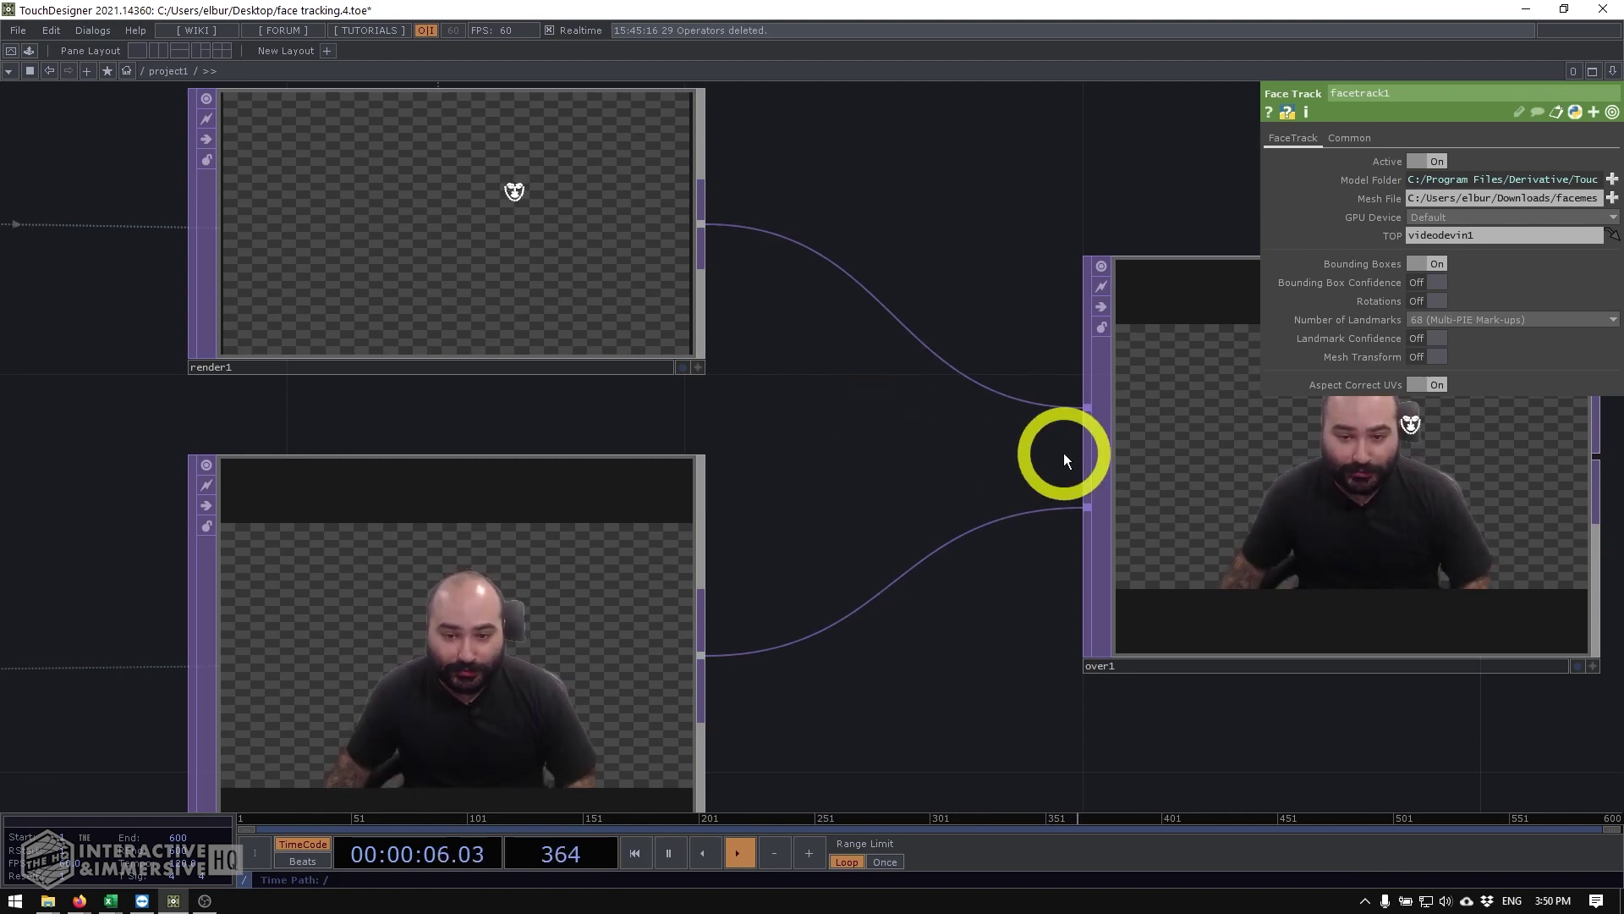
pyautogui.moveTo(920, 433); pyautogui.dragTo(729, 473)
pyautogui.scroll(-3, 729, 475)
pyautogui.scroll(4, 975, 475)
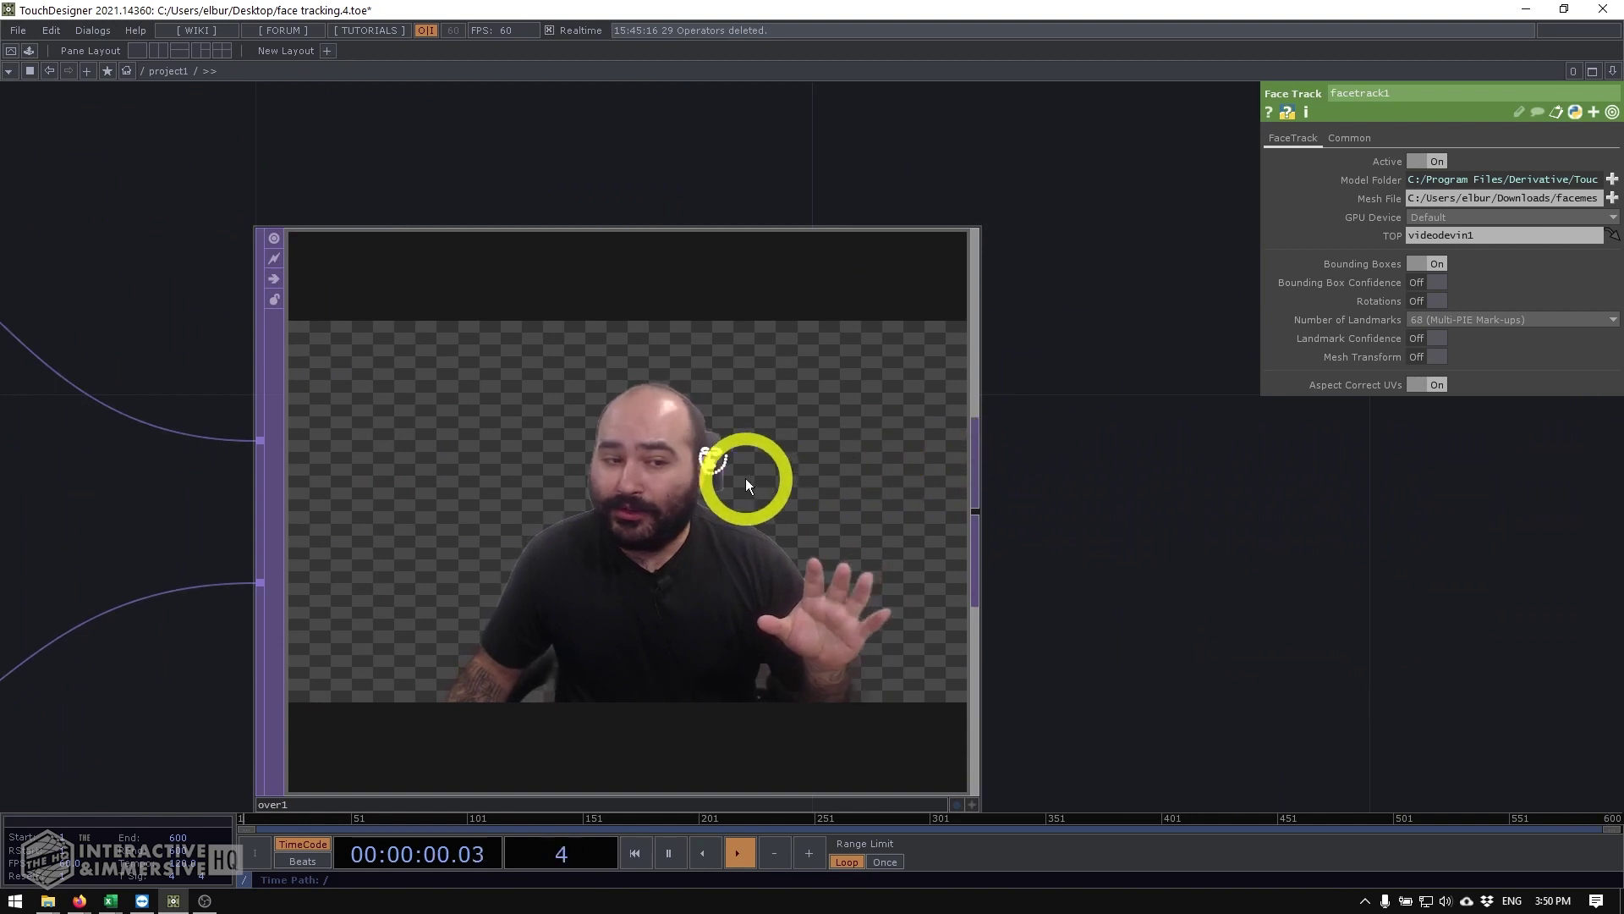
pyautogui.scroll(2, 717, 461)
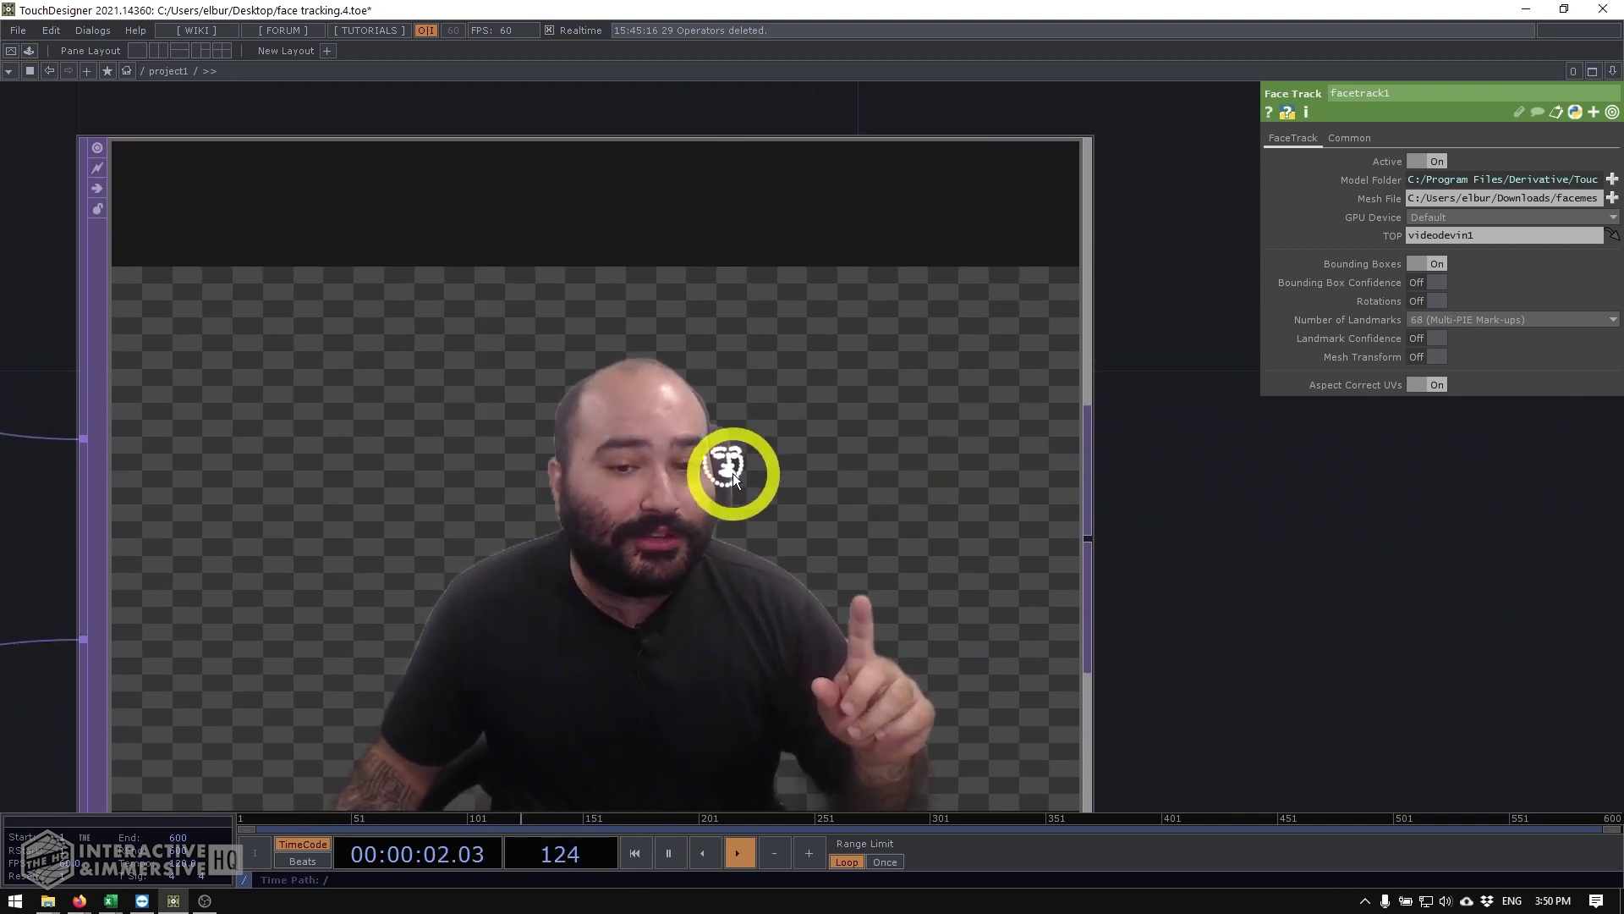
pyautogui.click(1426, 385)
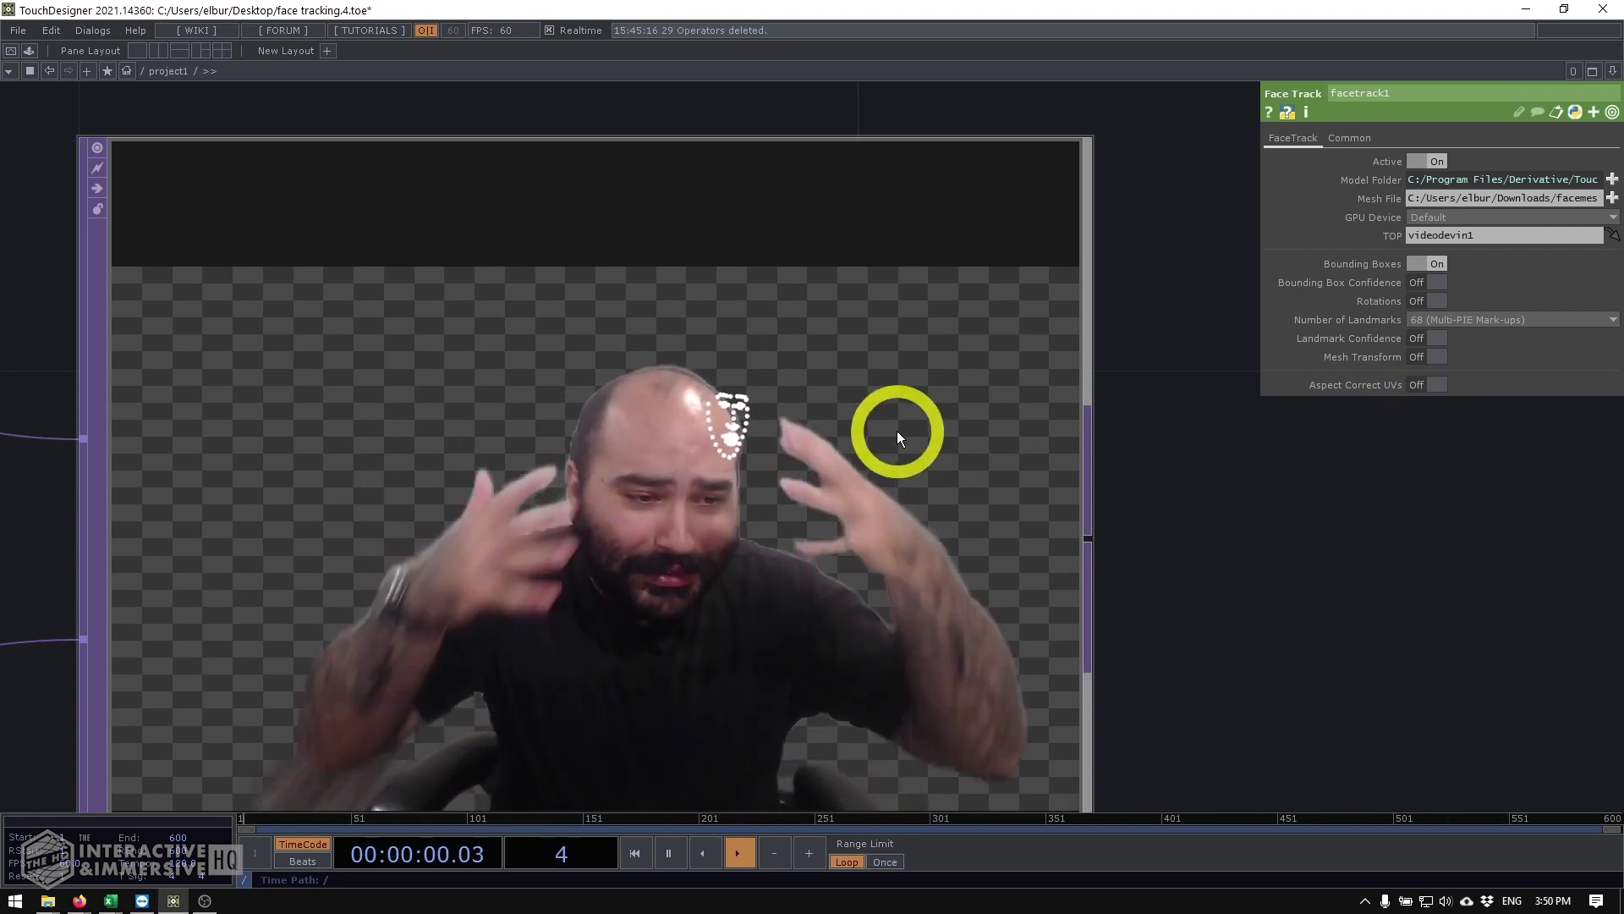
pyautogui.click(1415, 384)
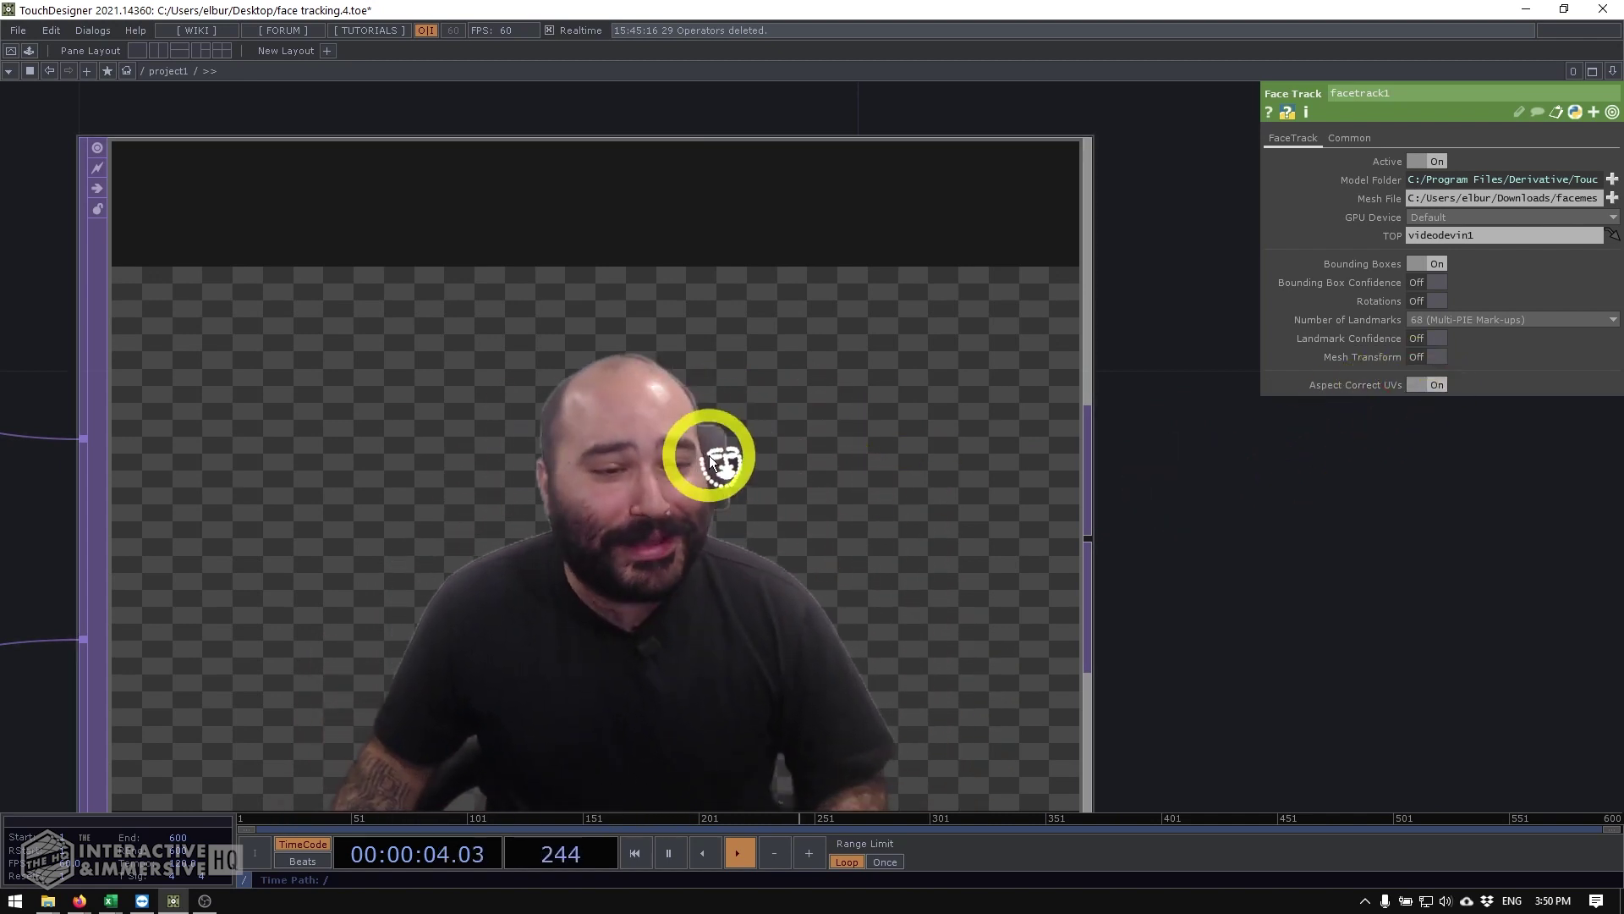
# Step: Trace the network back from the Over composite to the webcam input and examine the image feeding the Face Track operator
pyautogui.scroll(-5, 866, 384)
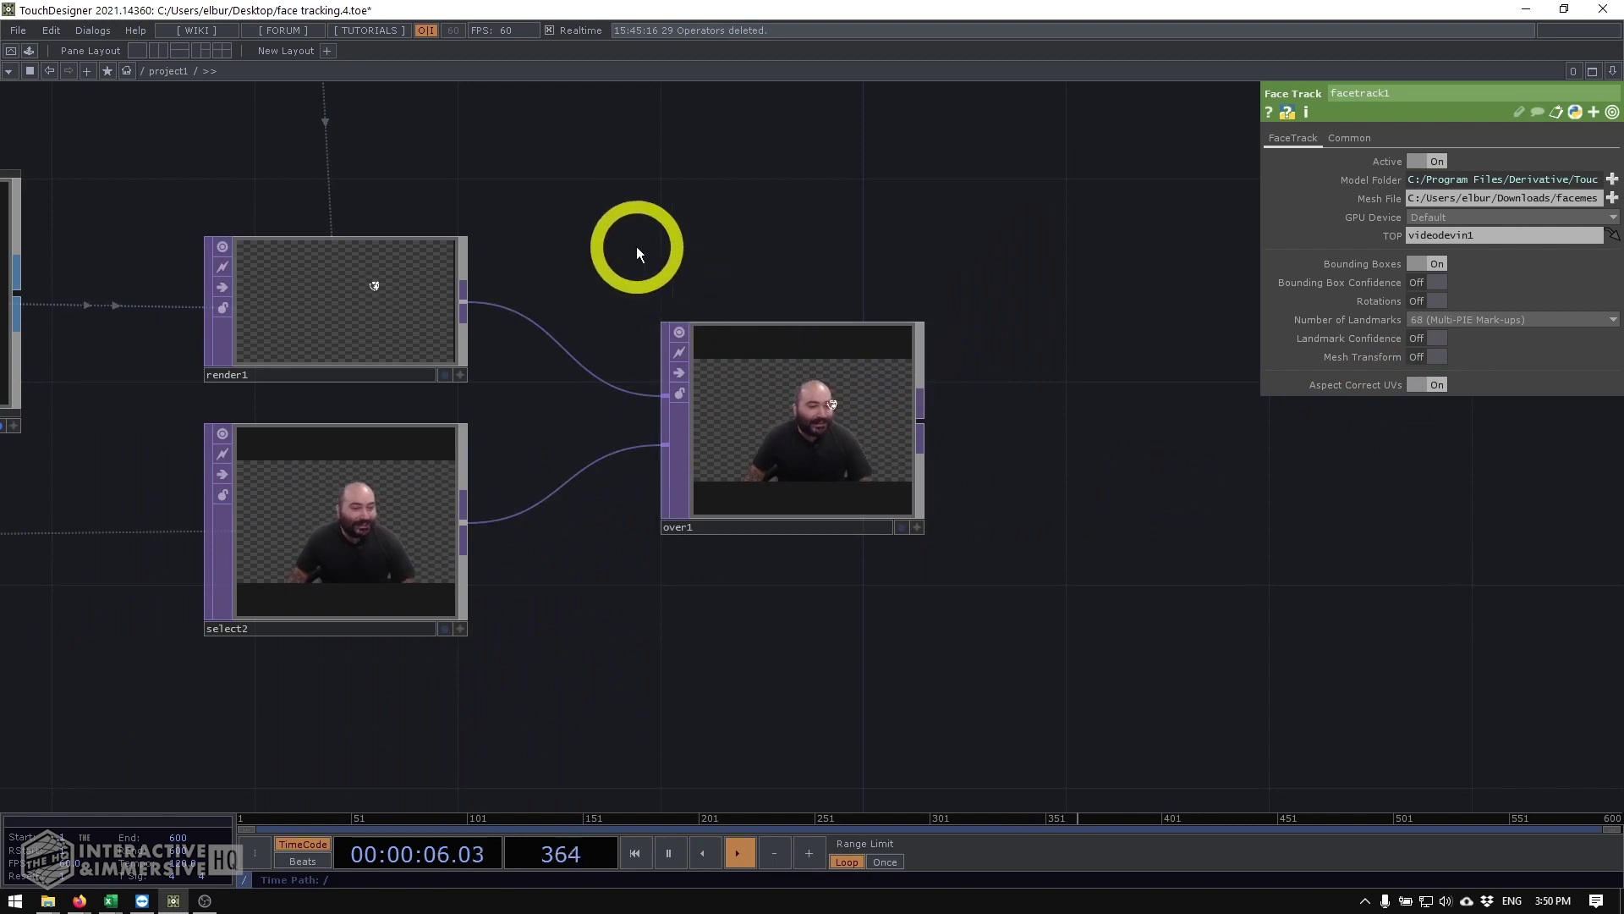
pyautogui.moveTo(636, 246); pyautogui.dragTo(722, 271)
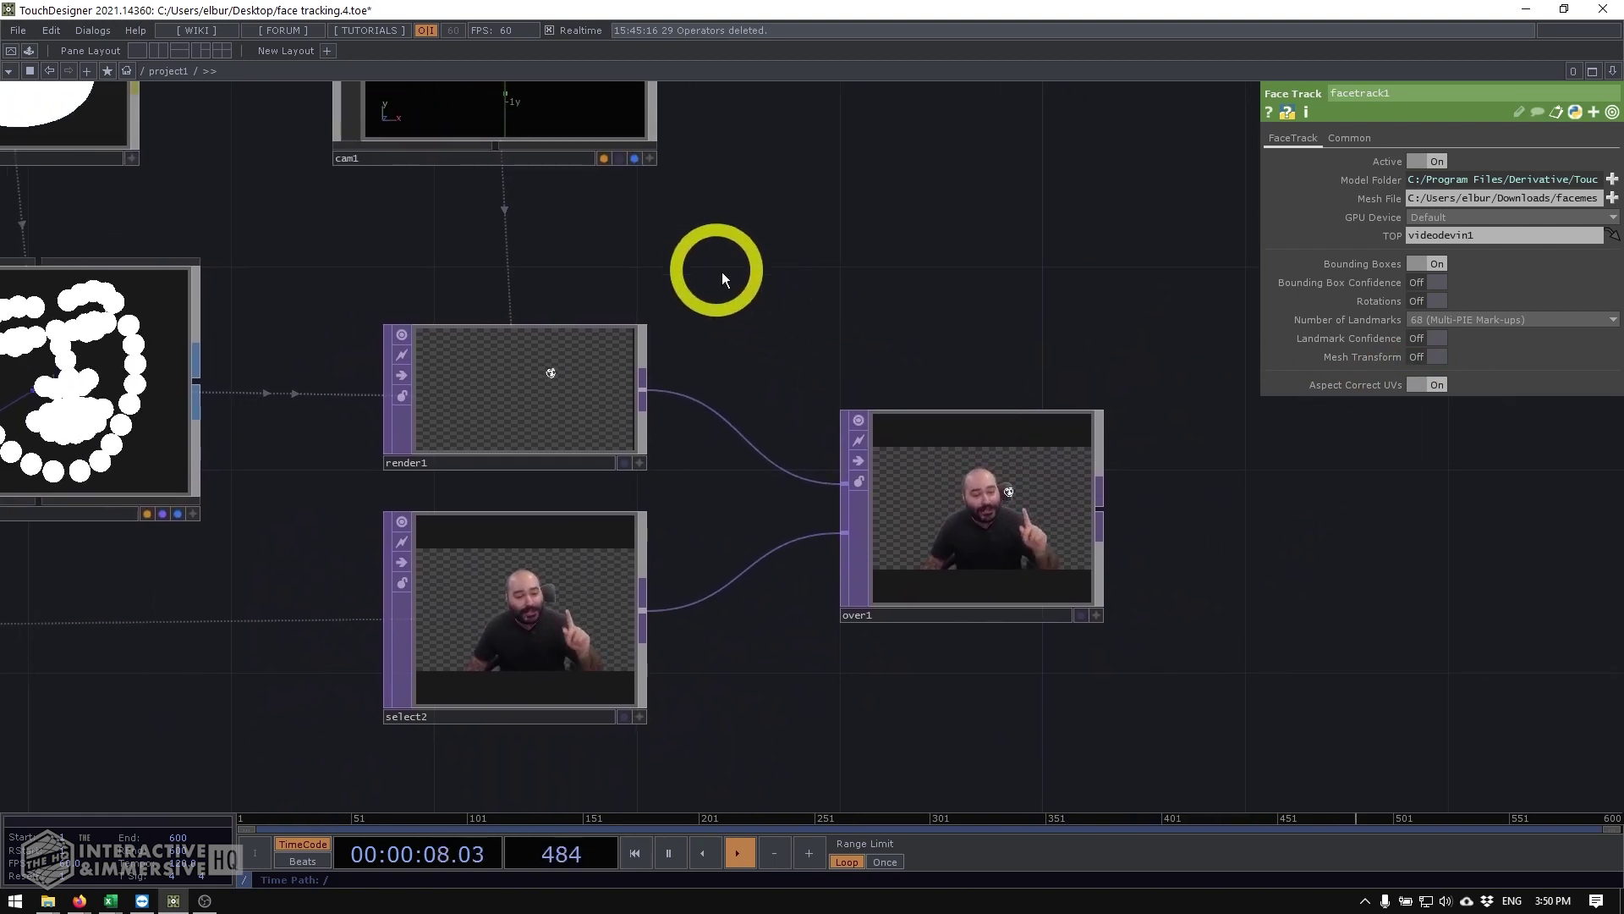
pyautogui.moveTo(751, 352); pyautogui.dragTo(937, 334)
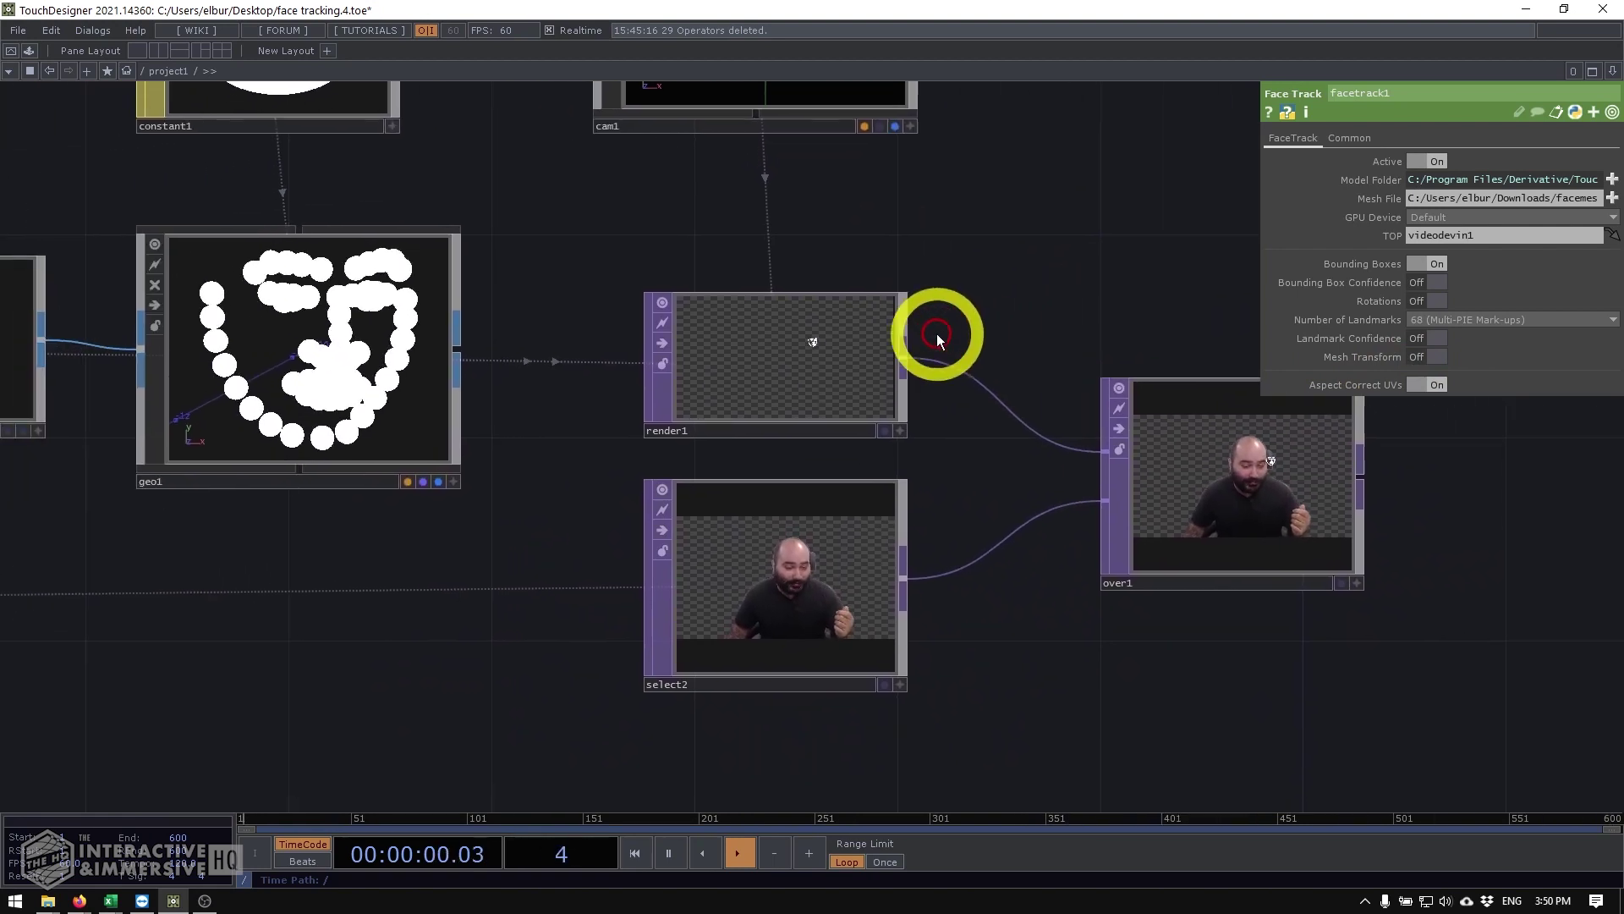
pyautogui.scroll(-3, 936, 334)
pyautogui.moveTo(594, 550); pyautogui.dragTo(804, 551)
pyautogui.scroll(-3, 805, 550)
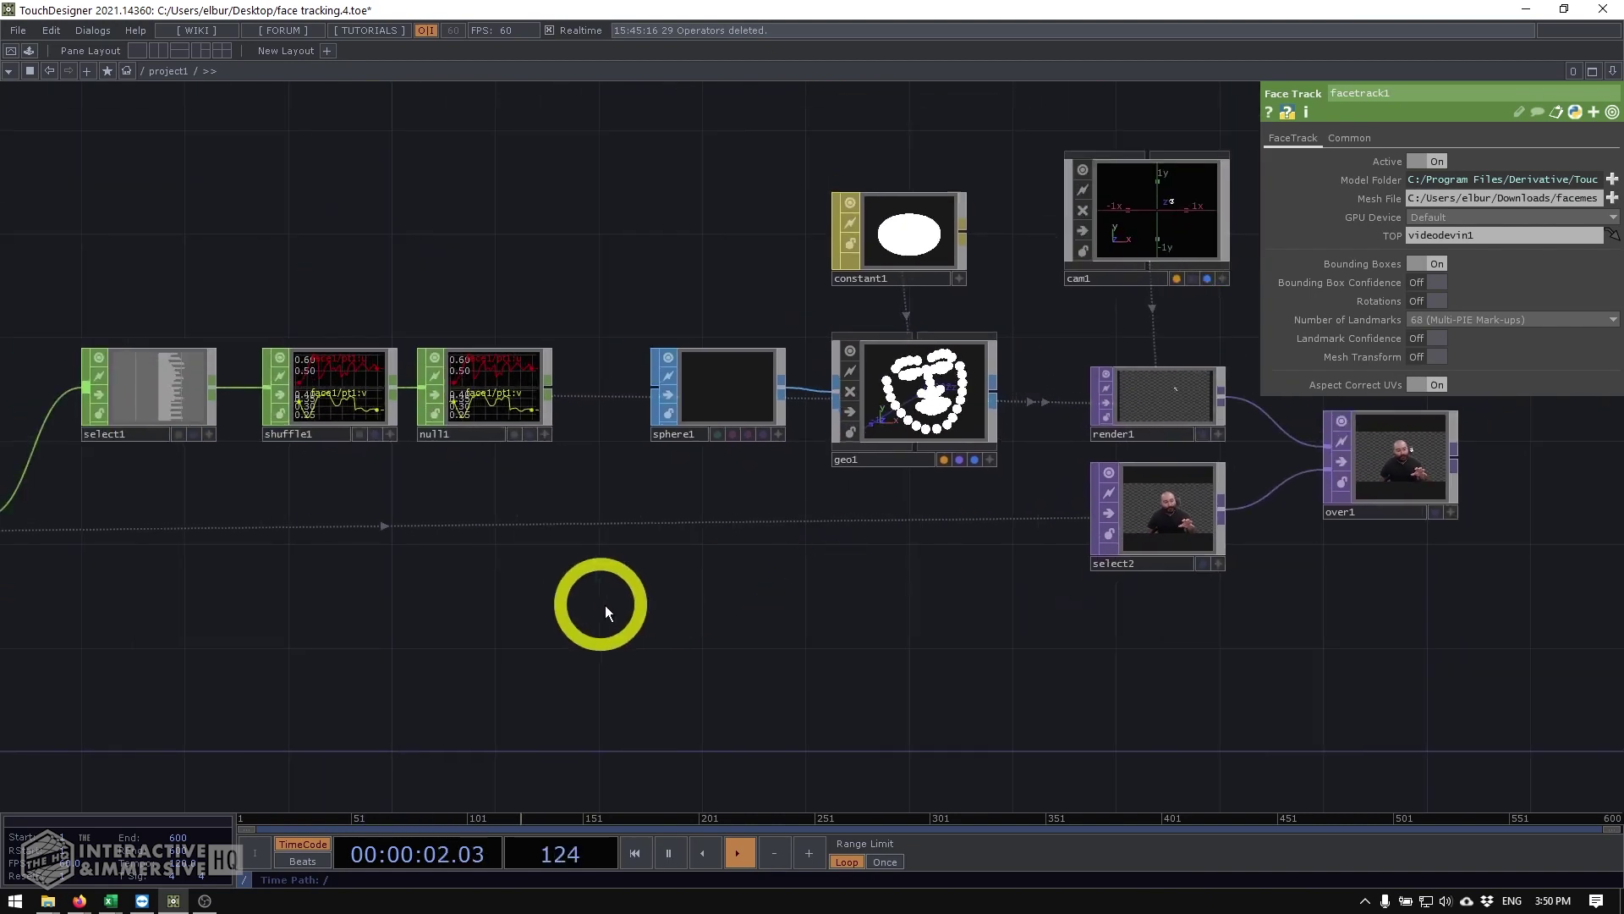
pyautogui.moveTo(599, 604); pyautogui.dragTo(1163, 502)
pyautogui.moveTo(378, 527); pyautogui.dragTo(652, 526)
pyautogui.scroll(6, 599, 422)
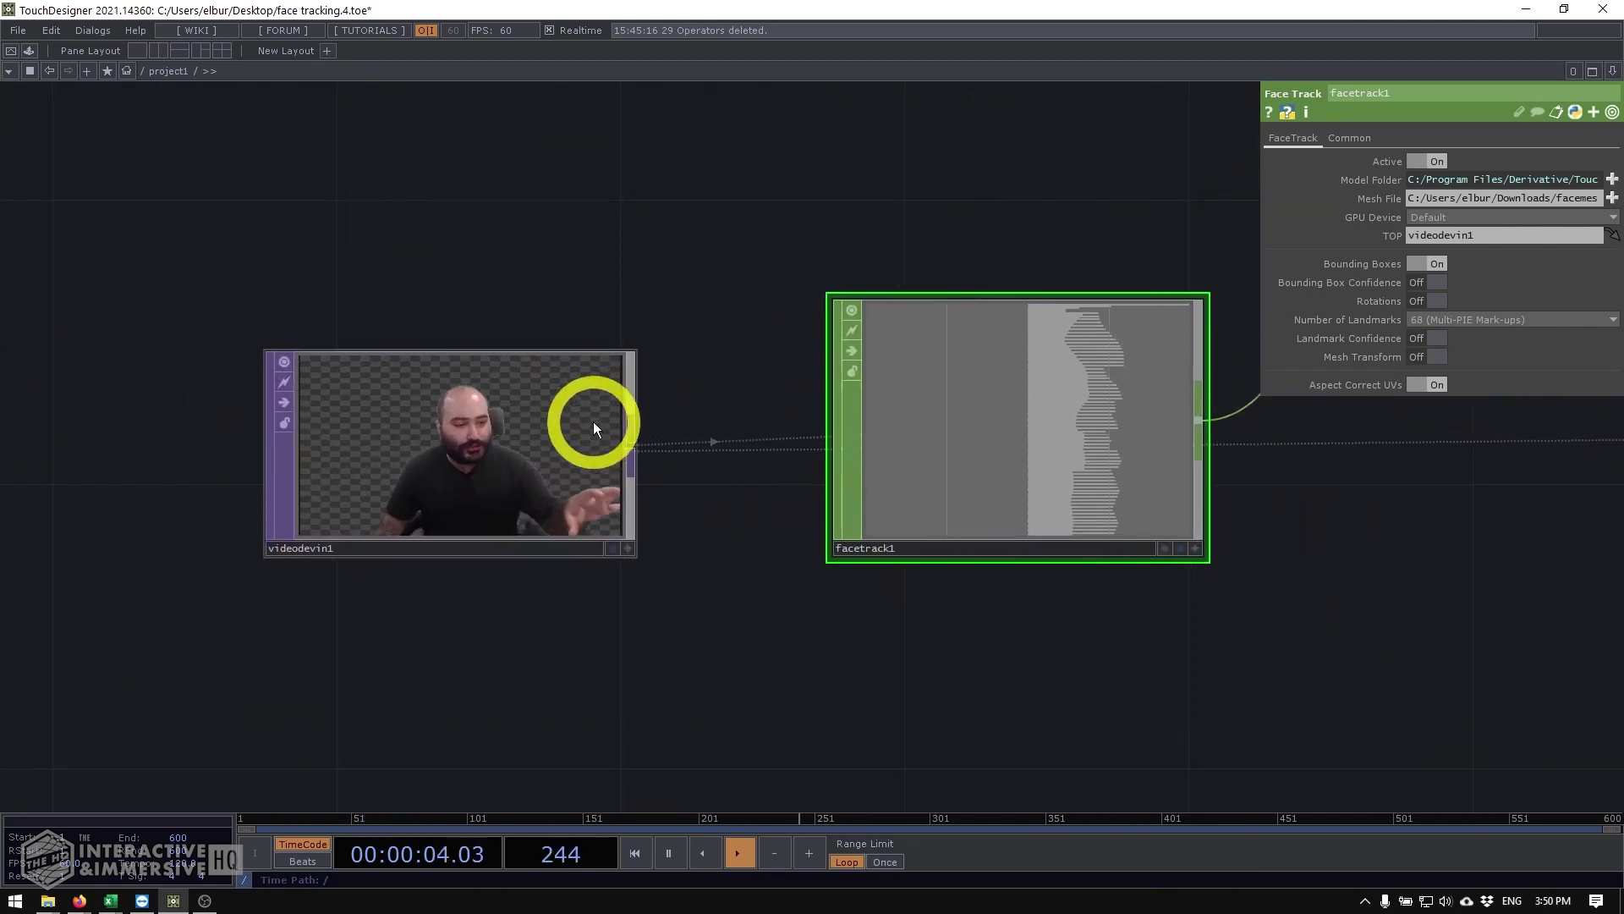
pyautogui.scroll(8, 596, 429)
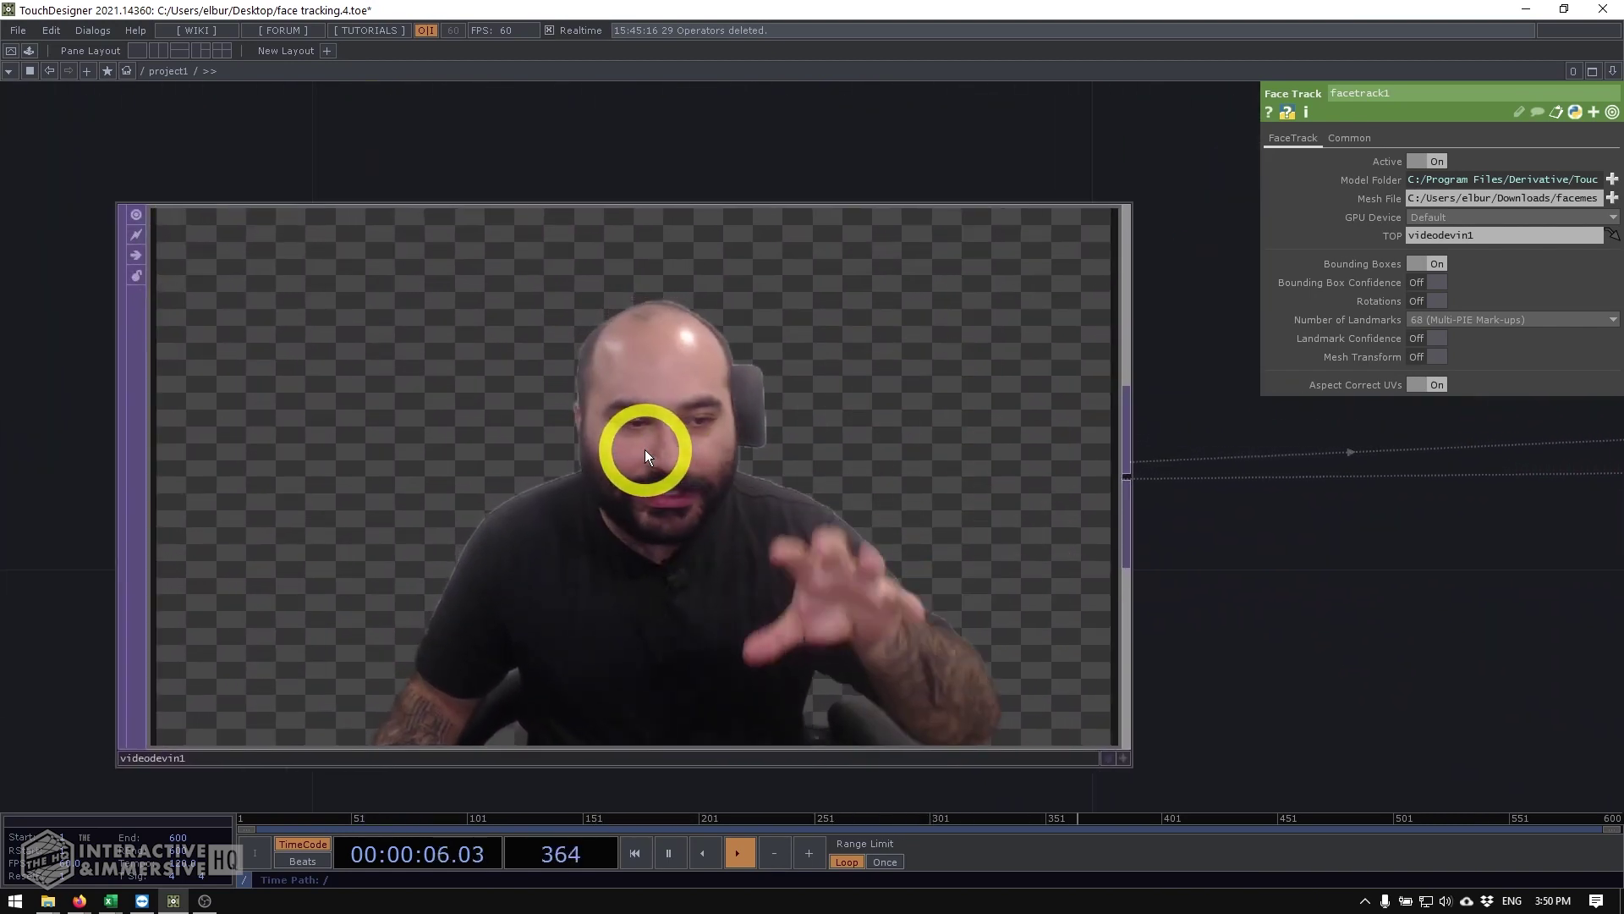
pyautogui.scroll(-5, 839, 396)
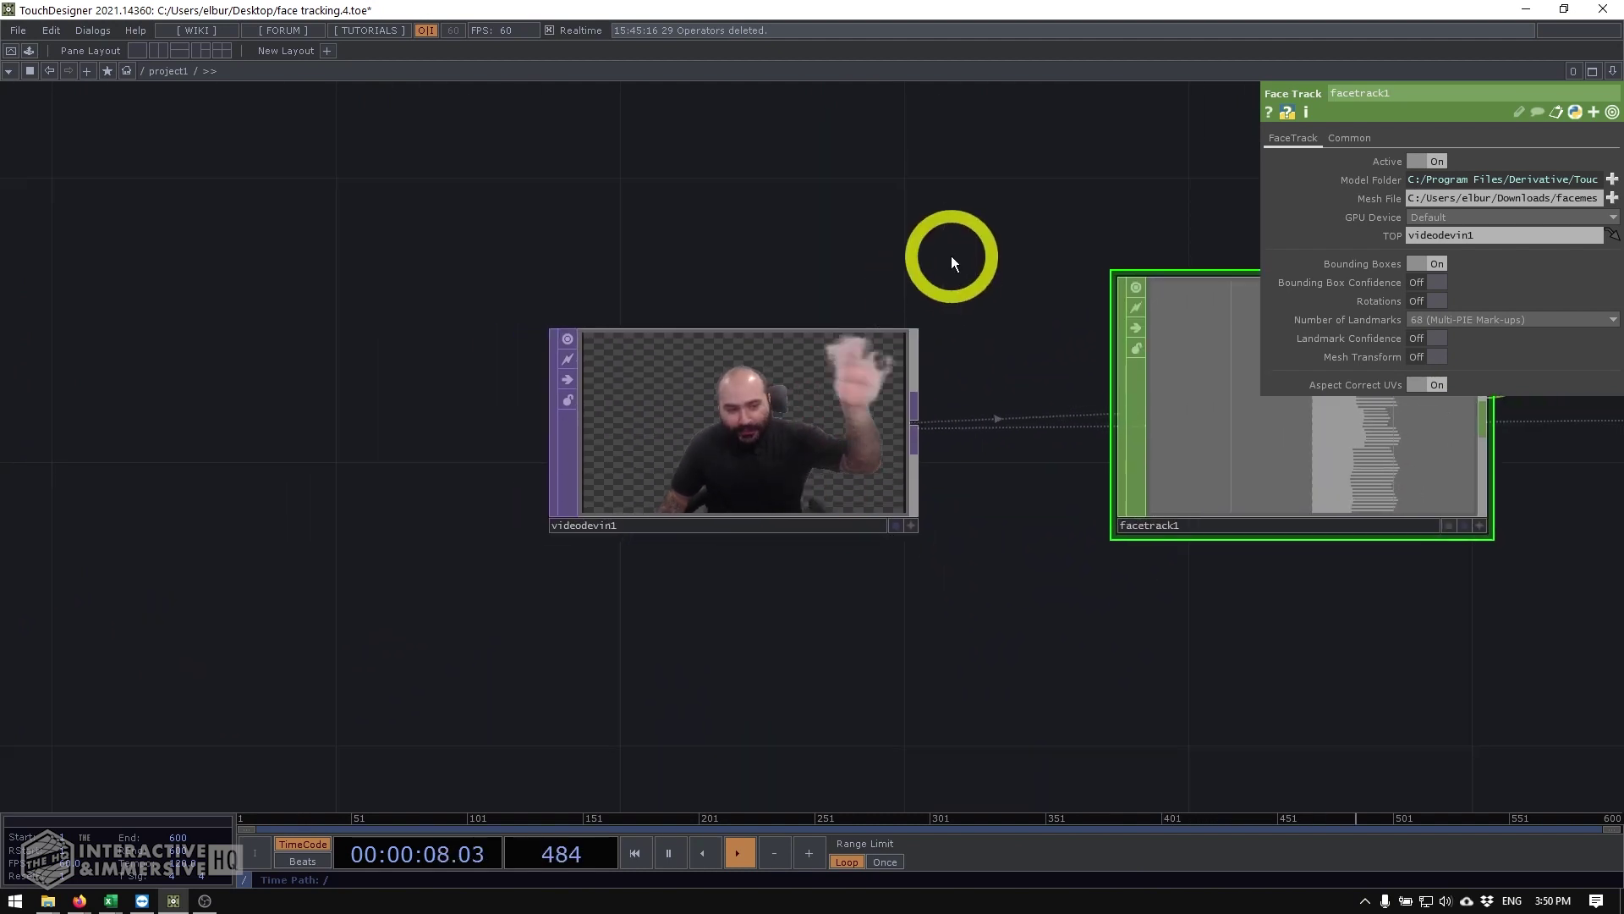
pyautogui.moveTo(951, 255); pyautogui.dragTo(780, 276)
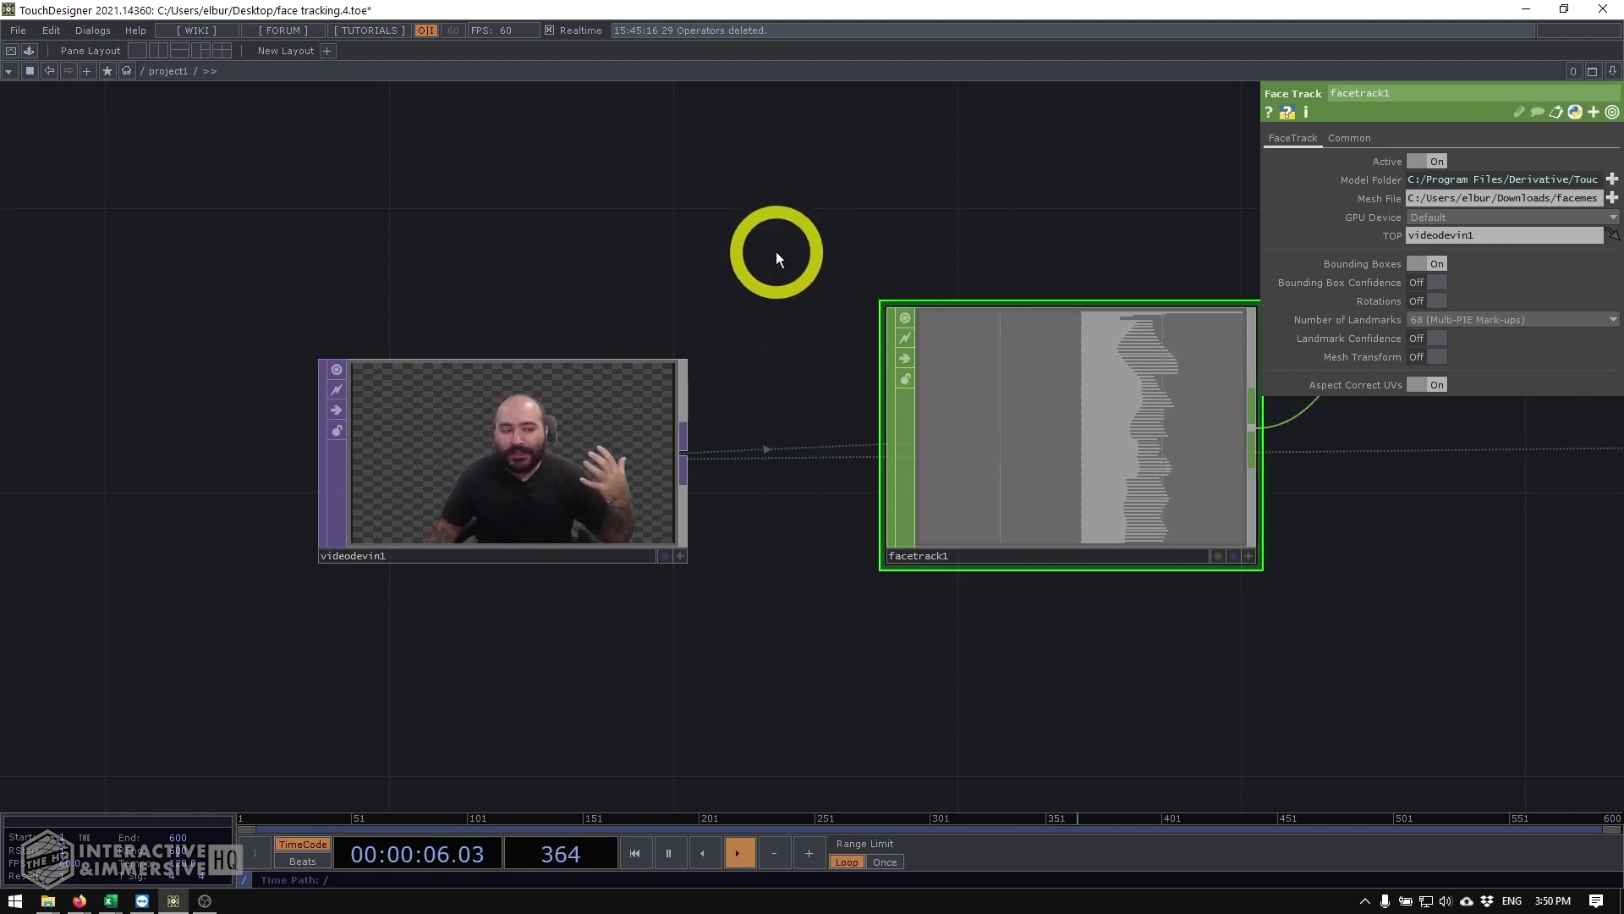
pyautogui.scroll(3, 486, 439)
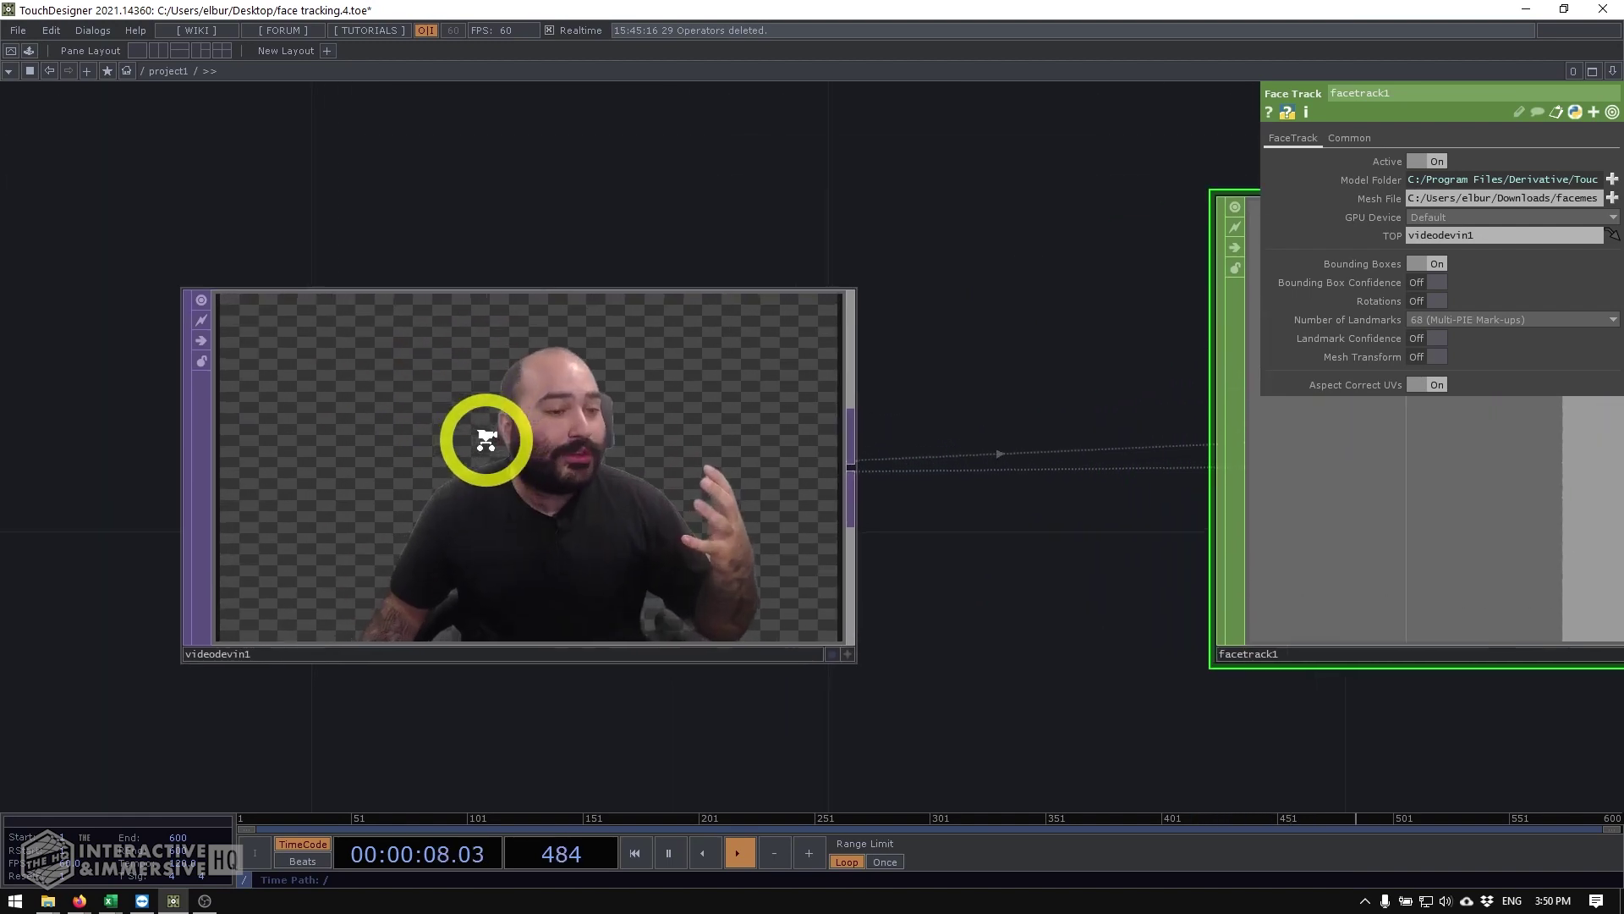
# Step: Set the projection of the Camera feeding the Render TOP to Orthographic
pyautogui.scroll(-5, 486, 439)
pyautogui.hscroll(10, 714, 290)
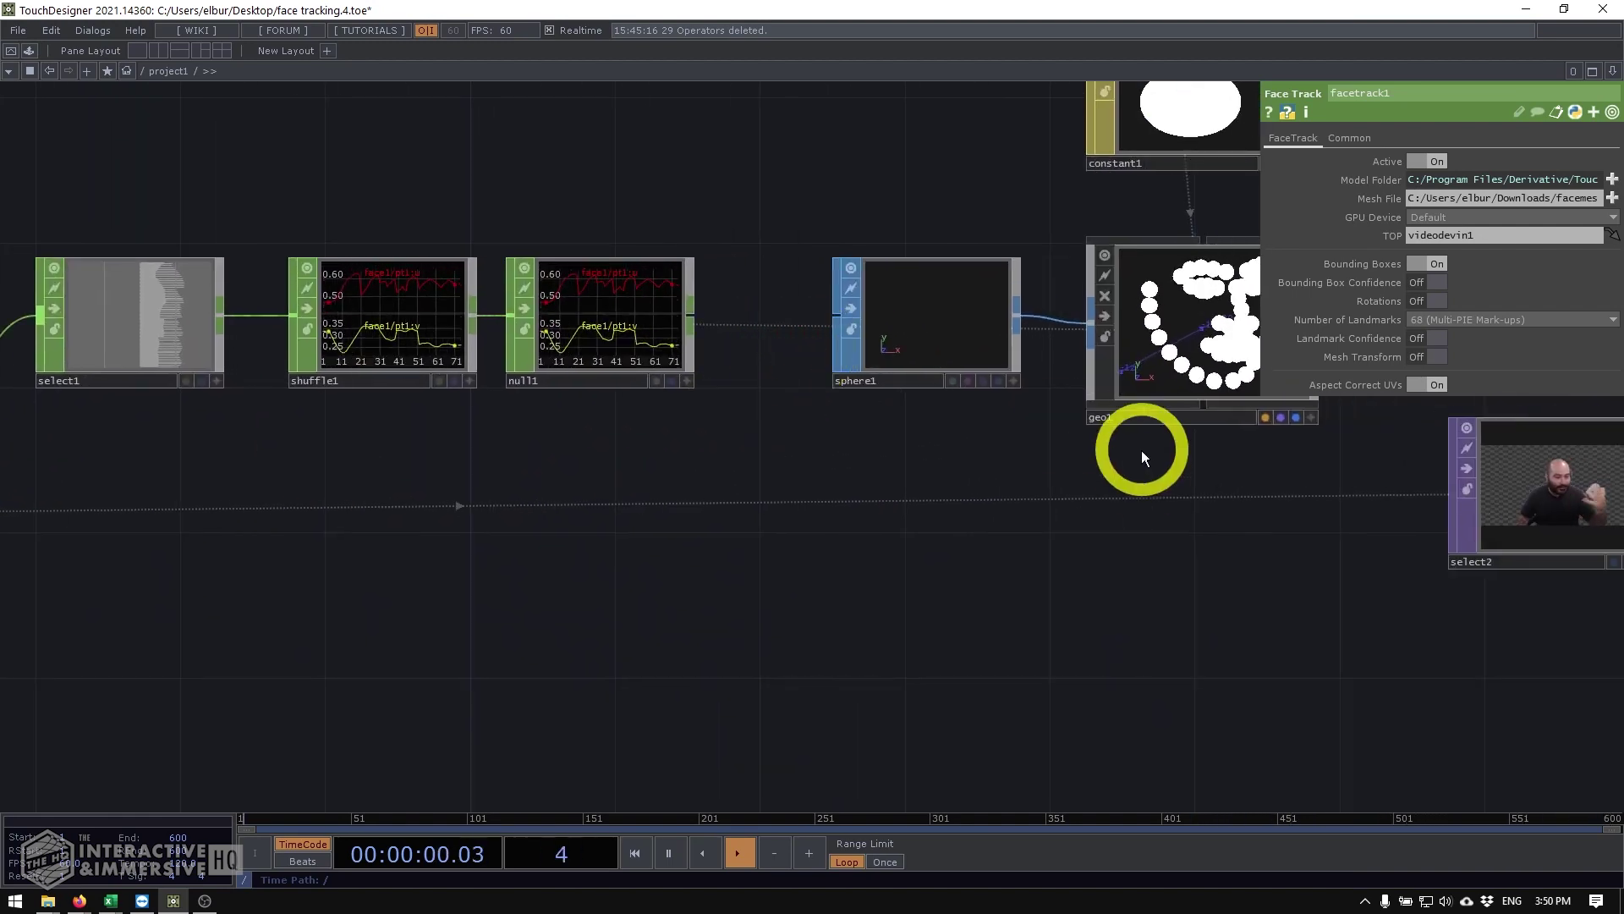
pyautogui.hscroll(15, 1140, 450)
pyautogui.scroll(2, 1020, 378)
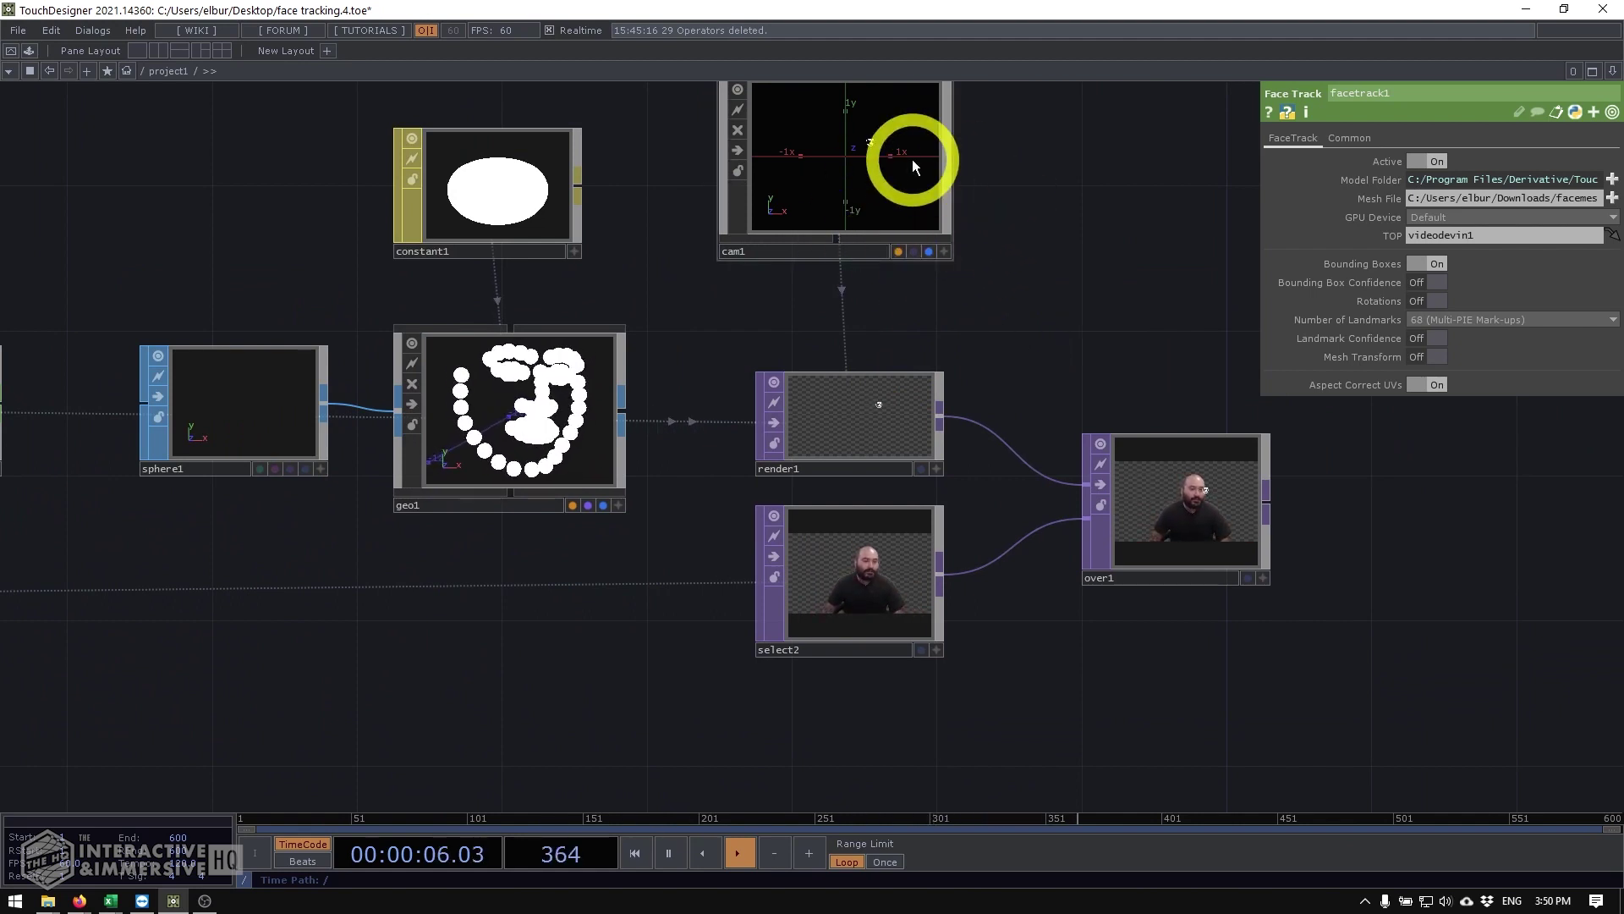
pyautogui.click(864, 150)
pyautogui.hscroll(10, 1019, 217)
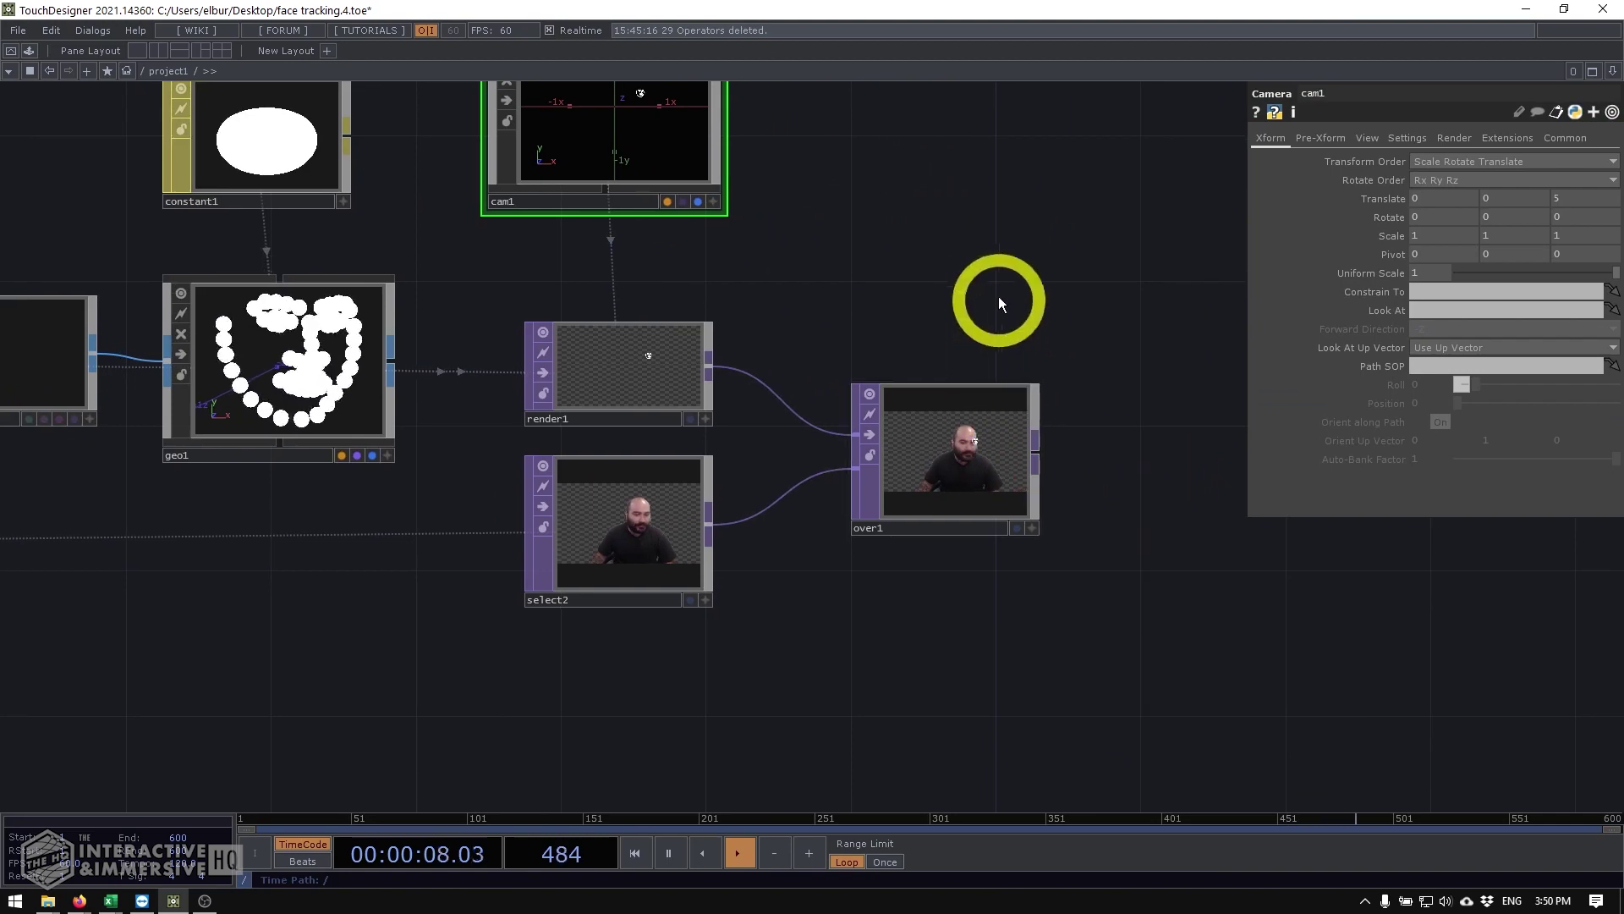
pyautogui.scroll(3, 917, 397)
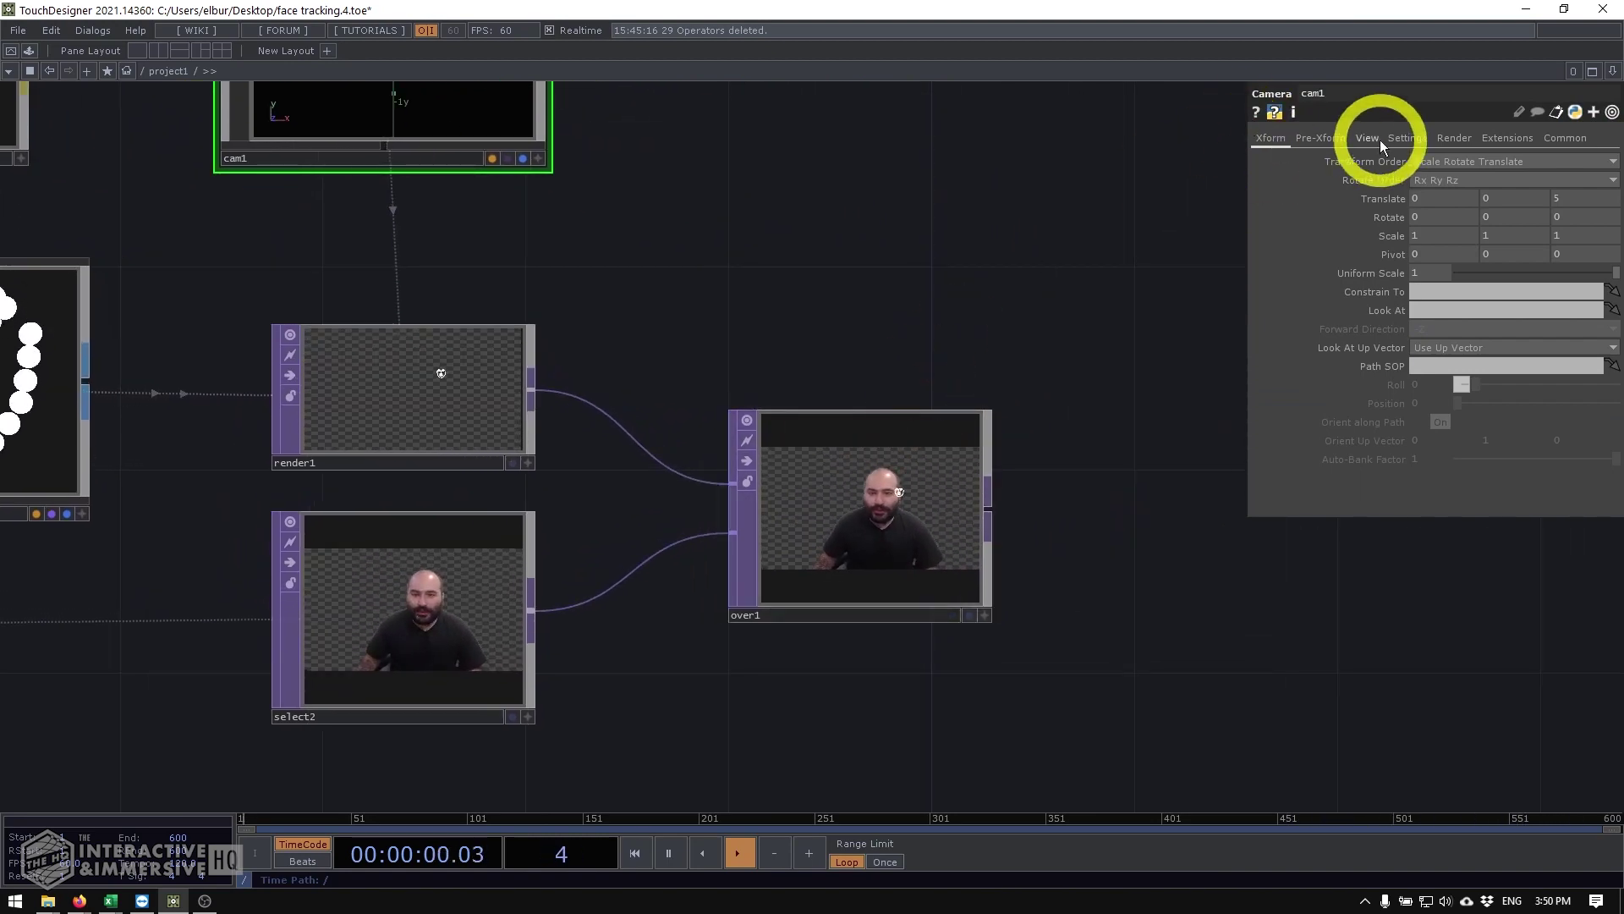
pyautogui.click(1368, 138)
pyautogui.scroll(3, 858, 528)
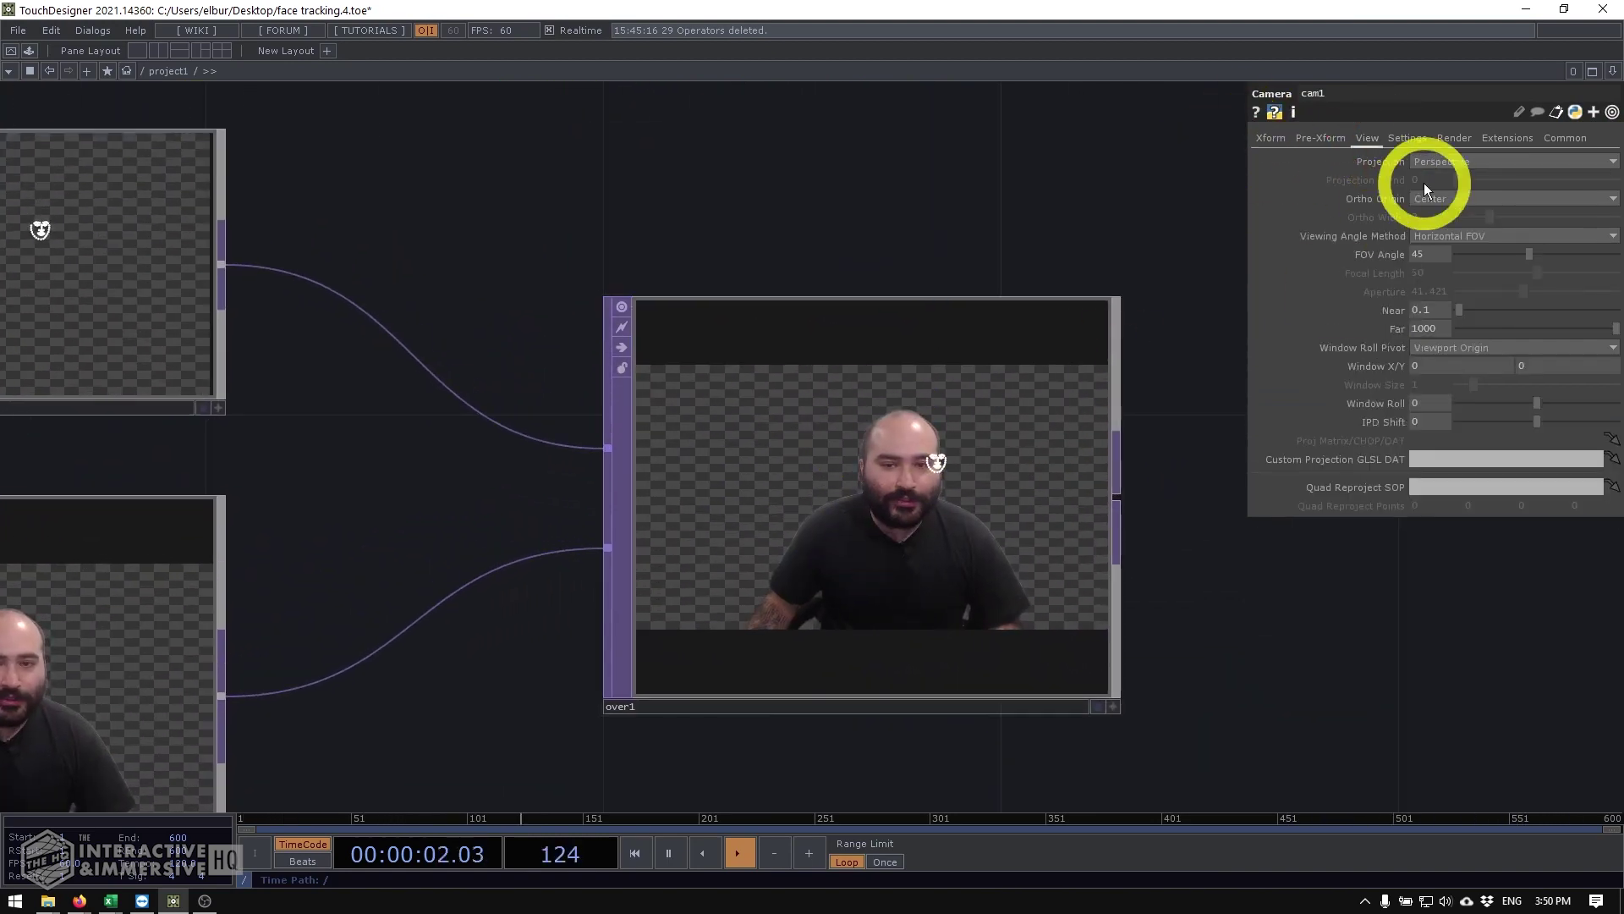
pyautogui.click(1434, 160)
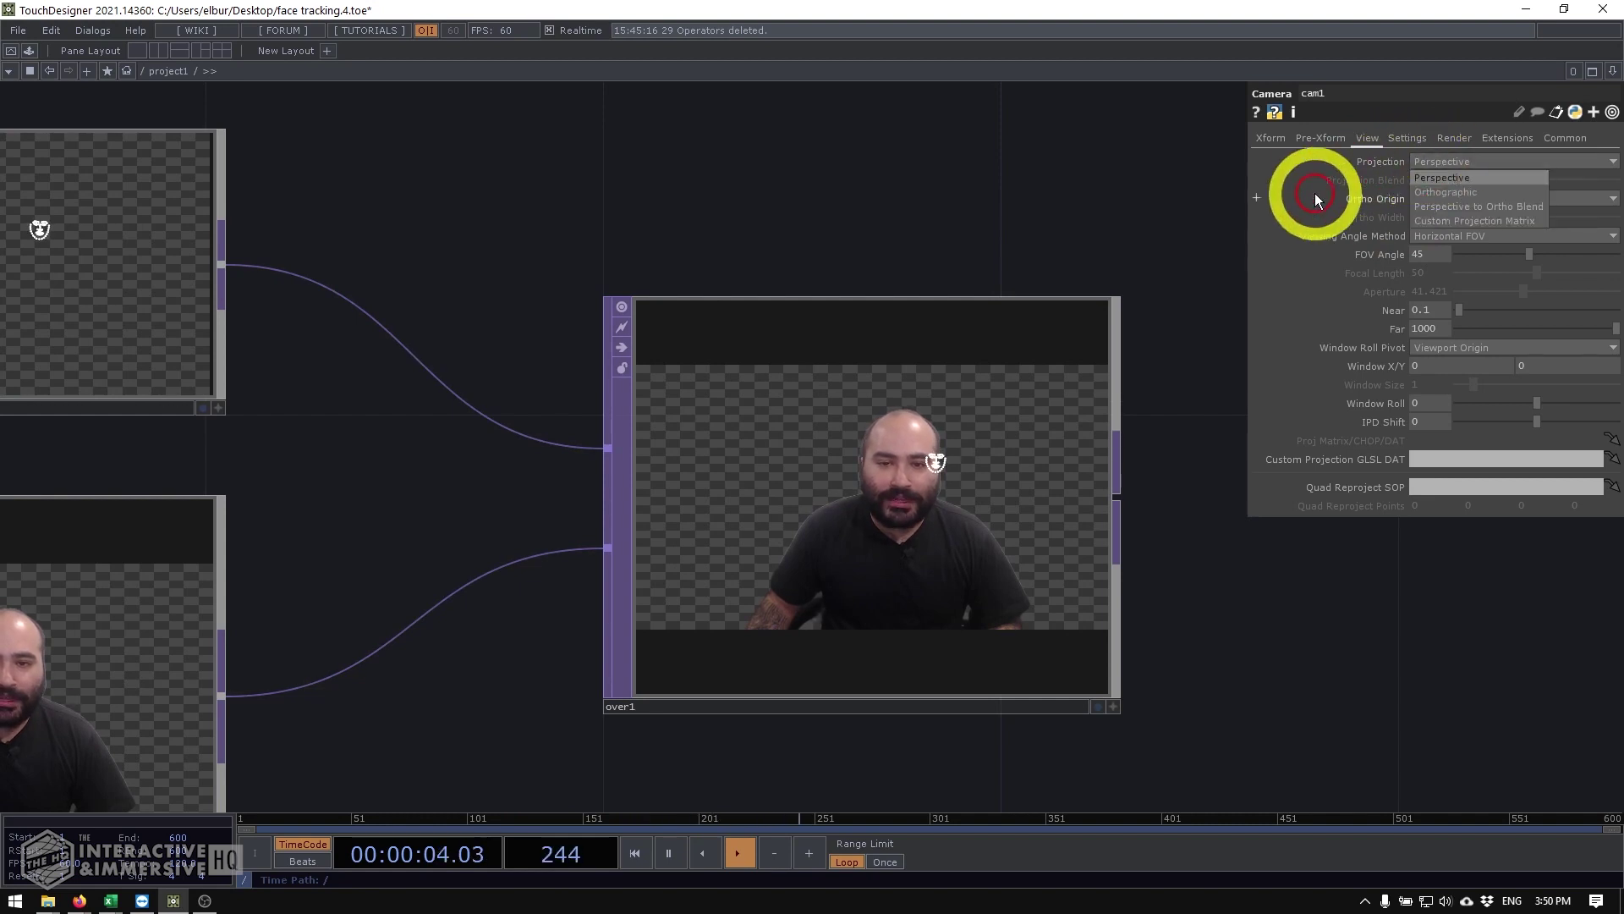
pyautogui.click(1435, 192)
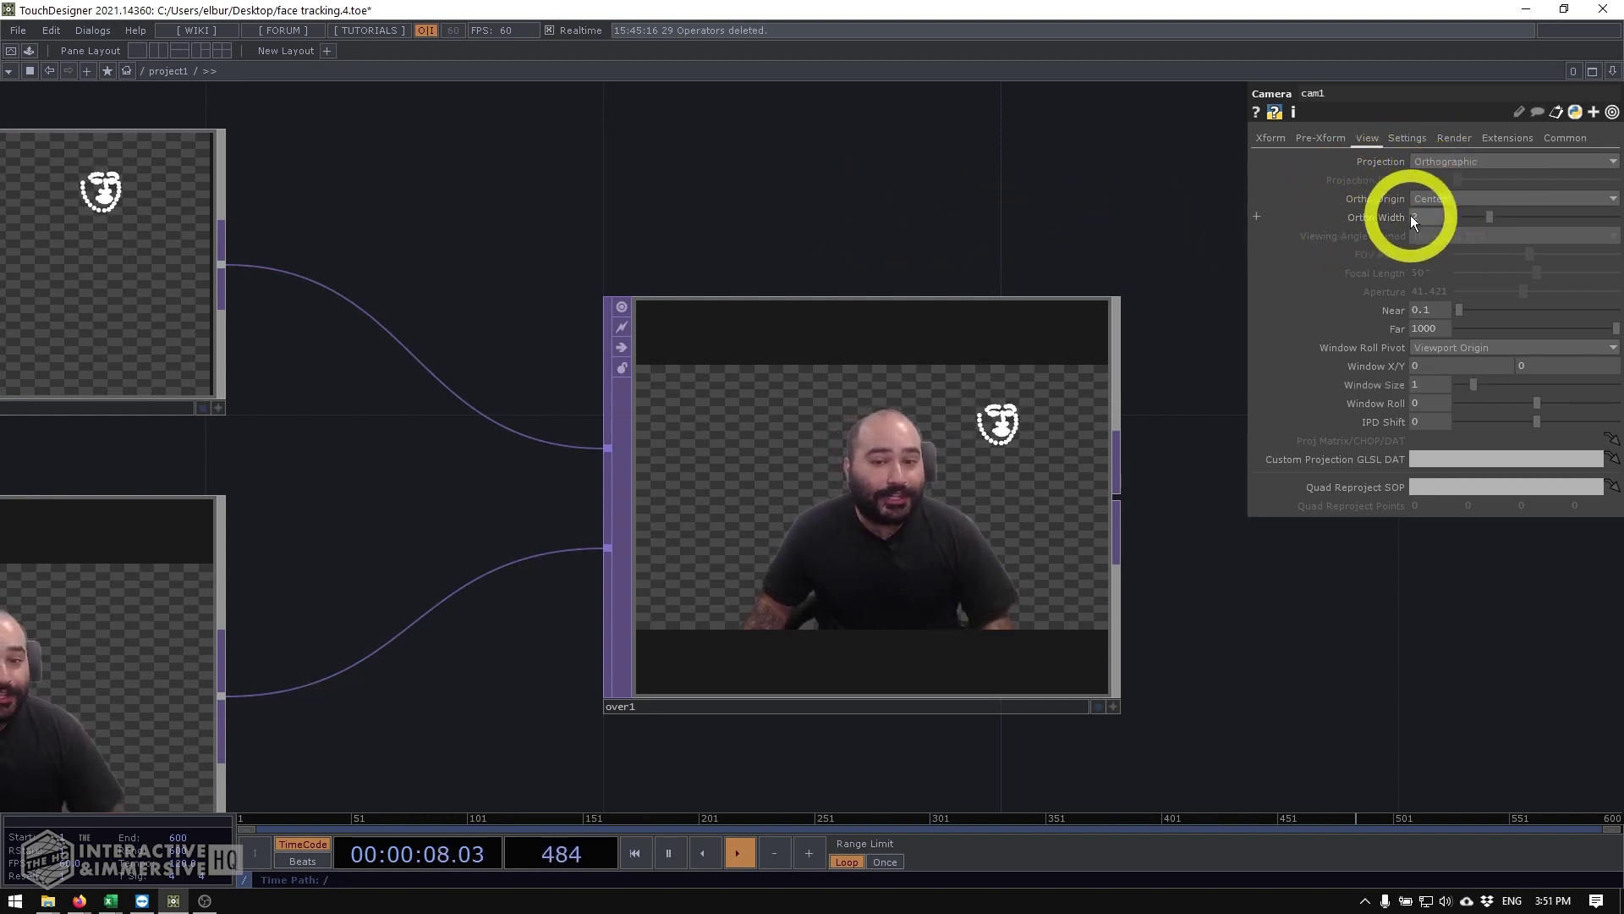
# Step: Set the camera's Ortho Width to 1 and its Ortho Origin to Bottom-Left, checking the face points in the Over composite
pyautogui.write('1')
pyautogui.press('Return')
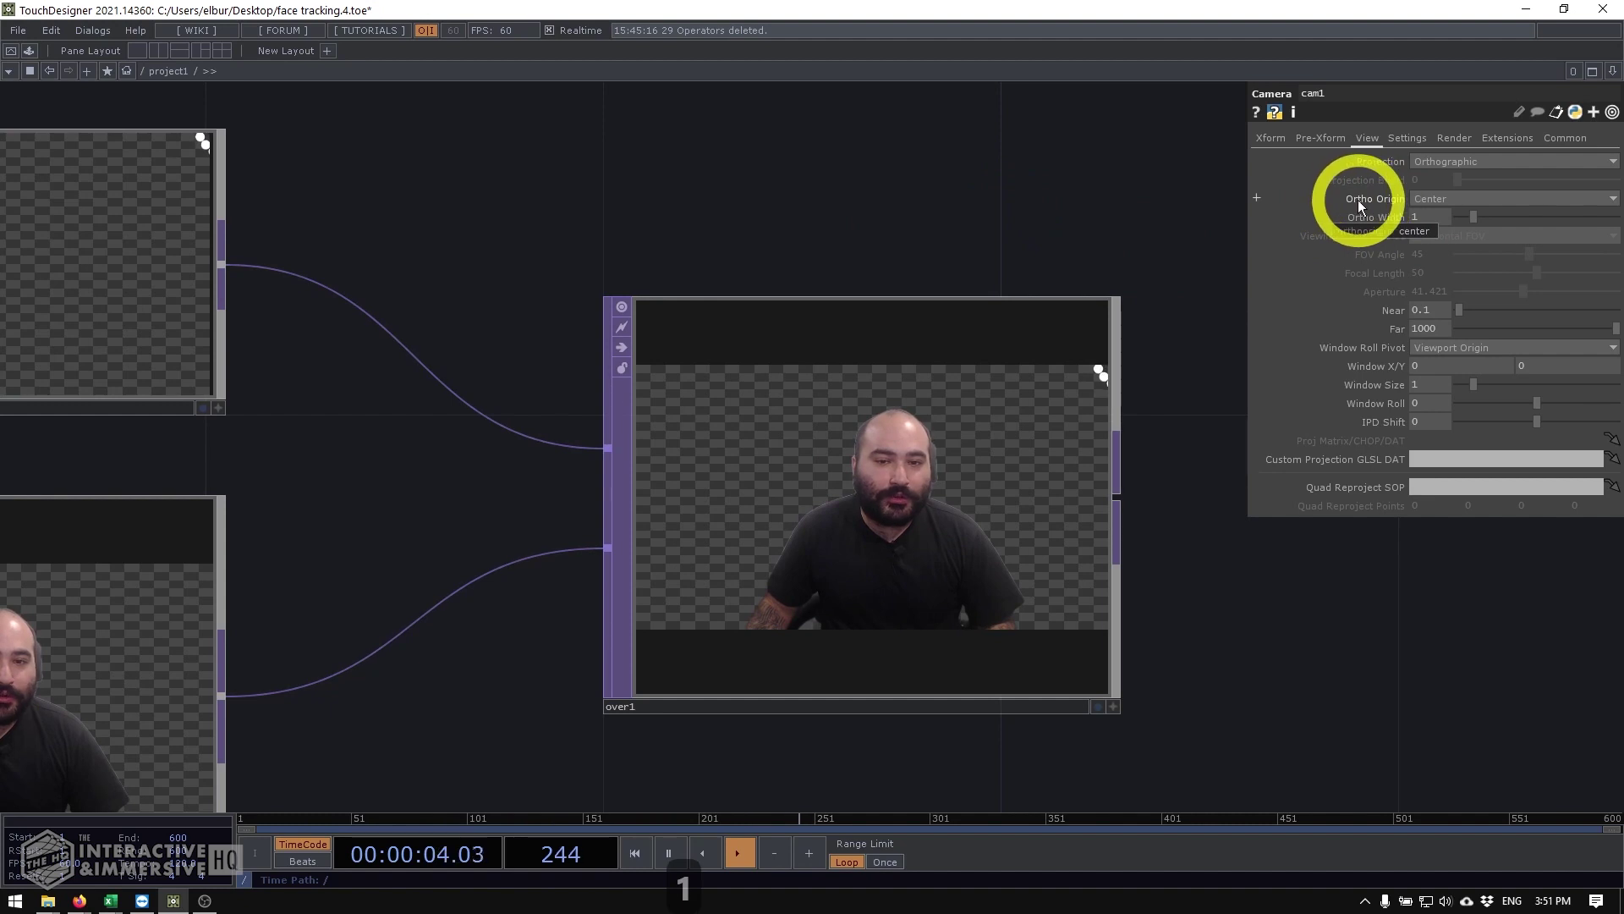
pyautogui.click(1429, 198)
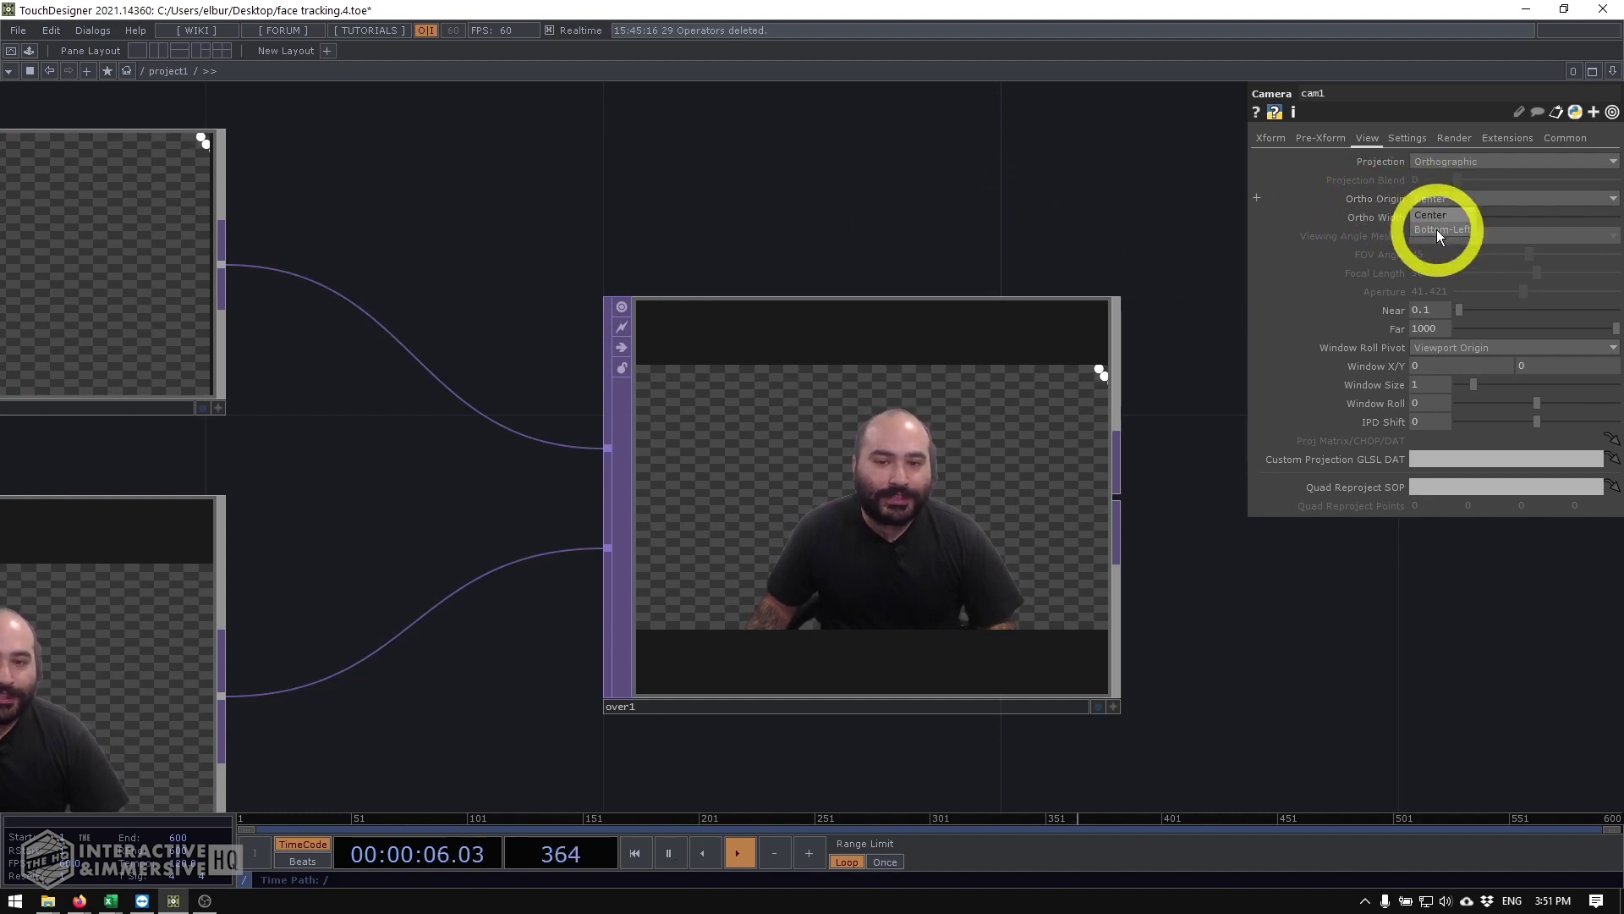
pyautogui.click(1437, 230)
pyautogui.scroll(2, 880, 516)
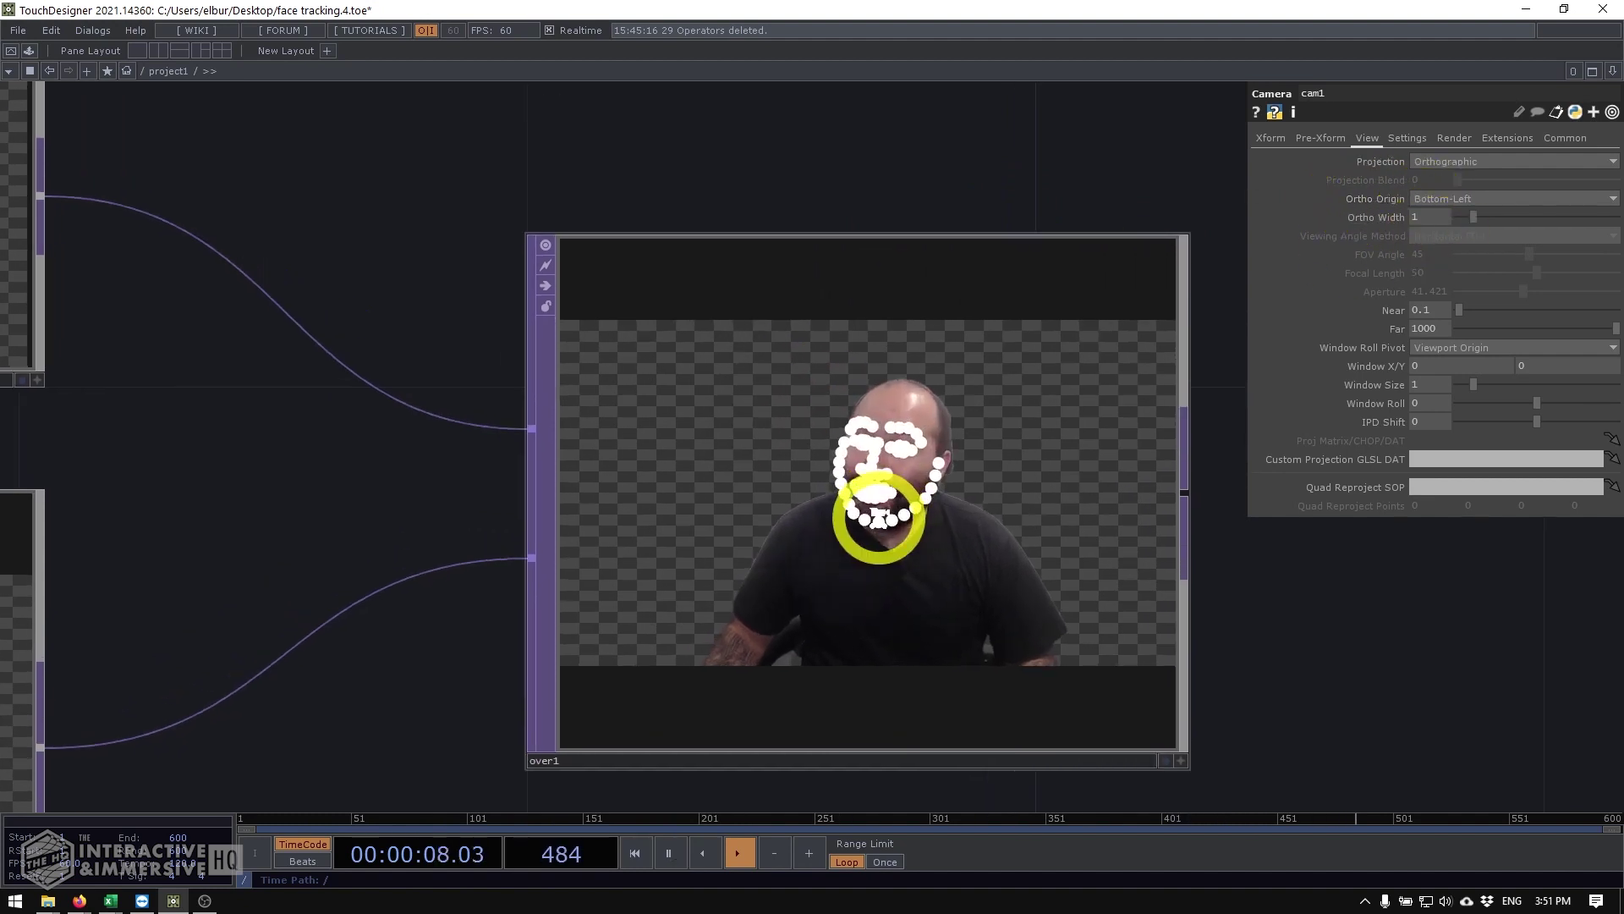
pyautogui.scroll(1, 879, 518)
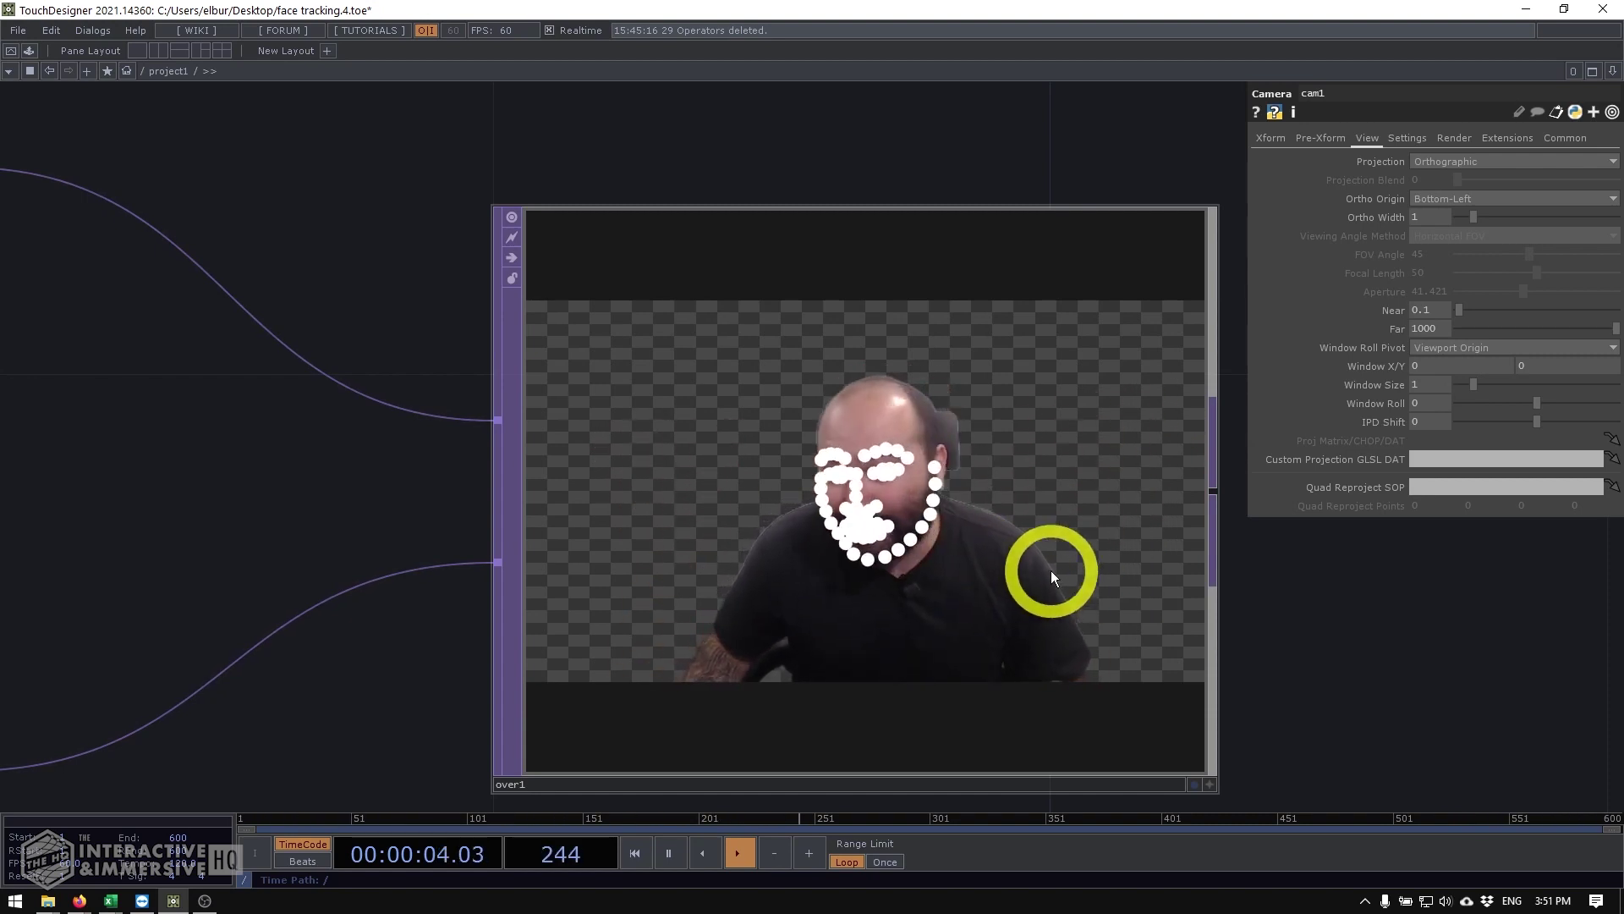
# Step: Shrink the webcam Select TOP's node so its viewer fits the video image
pyautogui.scroll(-5, 1050, 570)
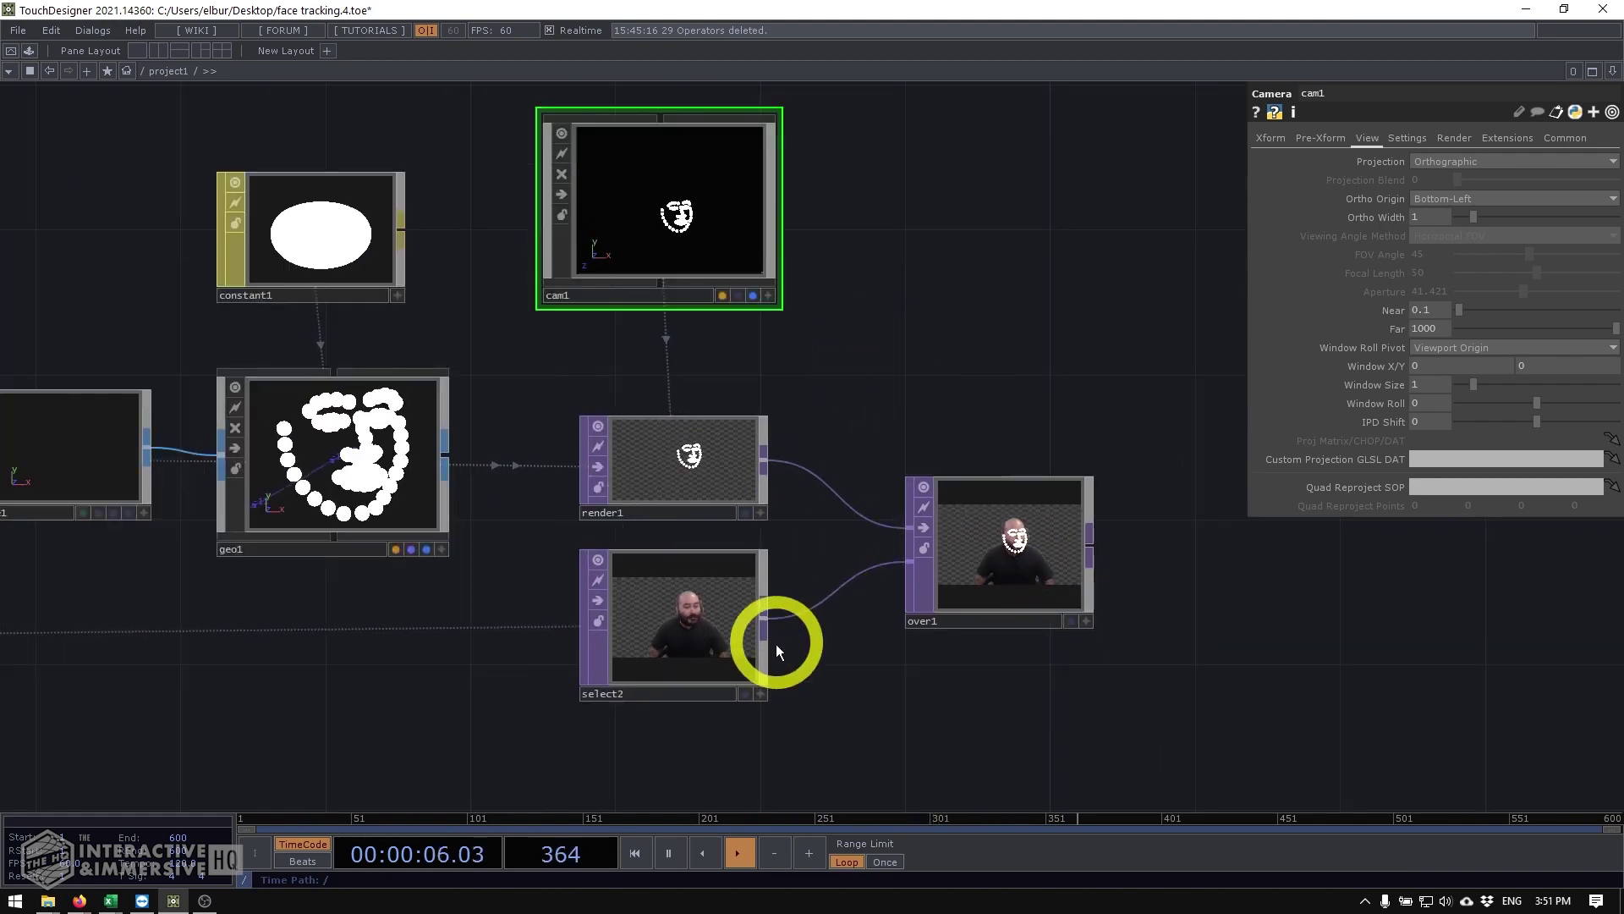
pyautogui.moveTo(763, 697); pyautogui.dragTo(713, 609)
# Step: Reduce the Sphere SOP's radius to 0.004 on all three axes
pyautogui.click(125, 449)
pyautogui.click(519, 470)
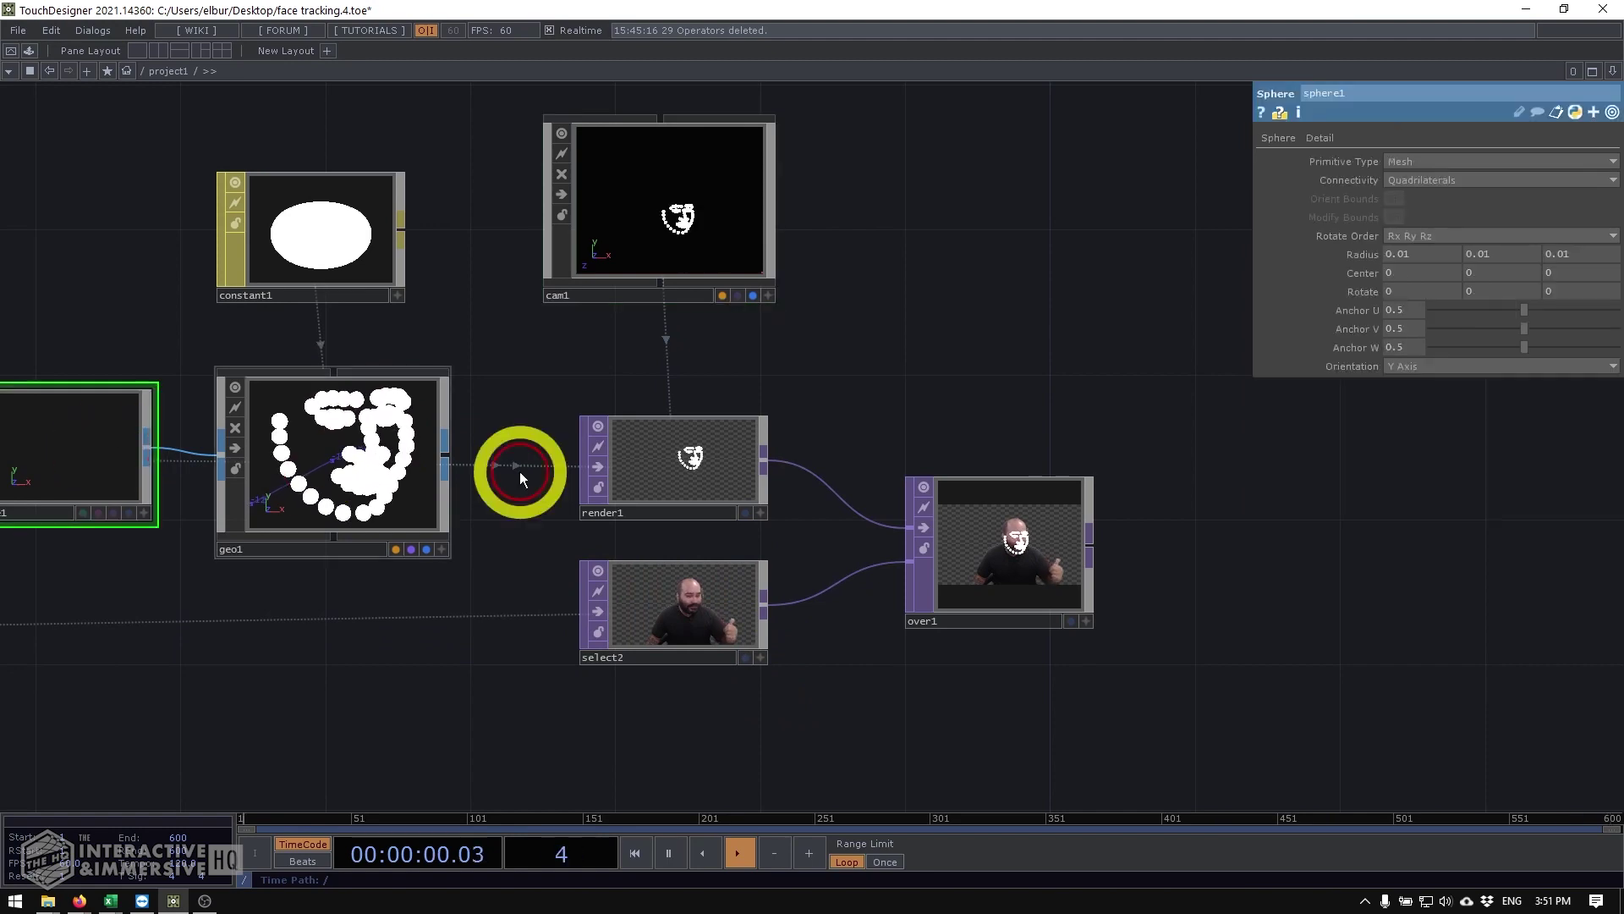
pyautogui.scroll(6, 1002, 588)
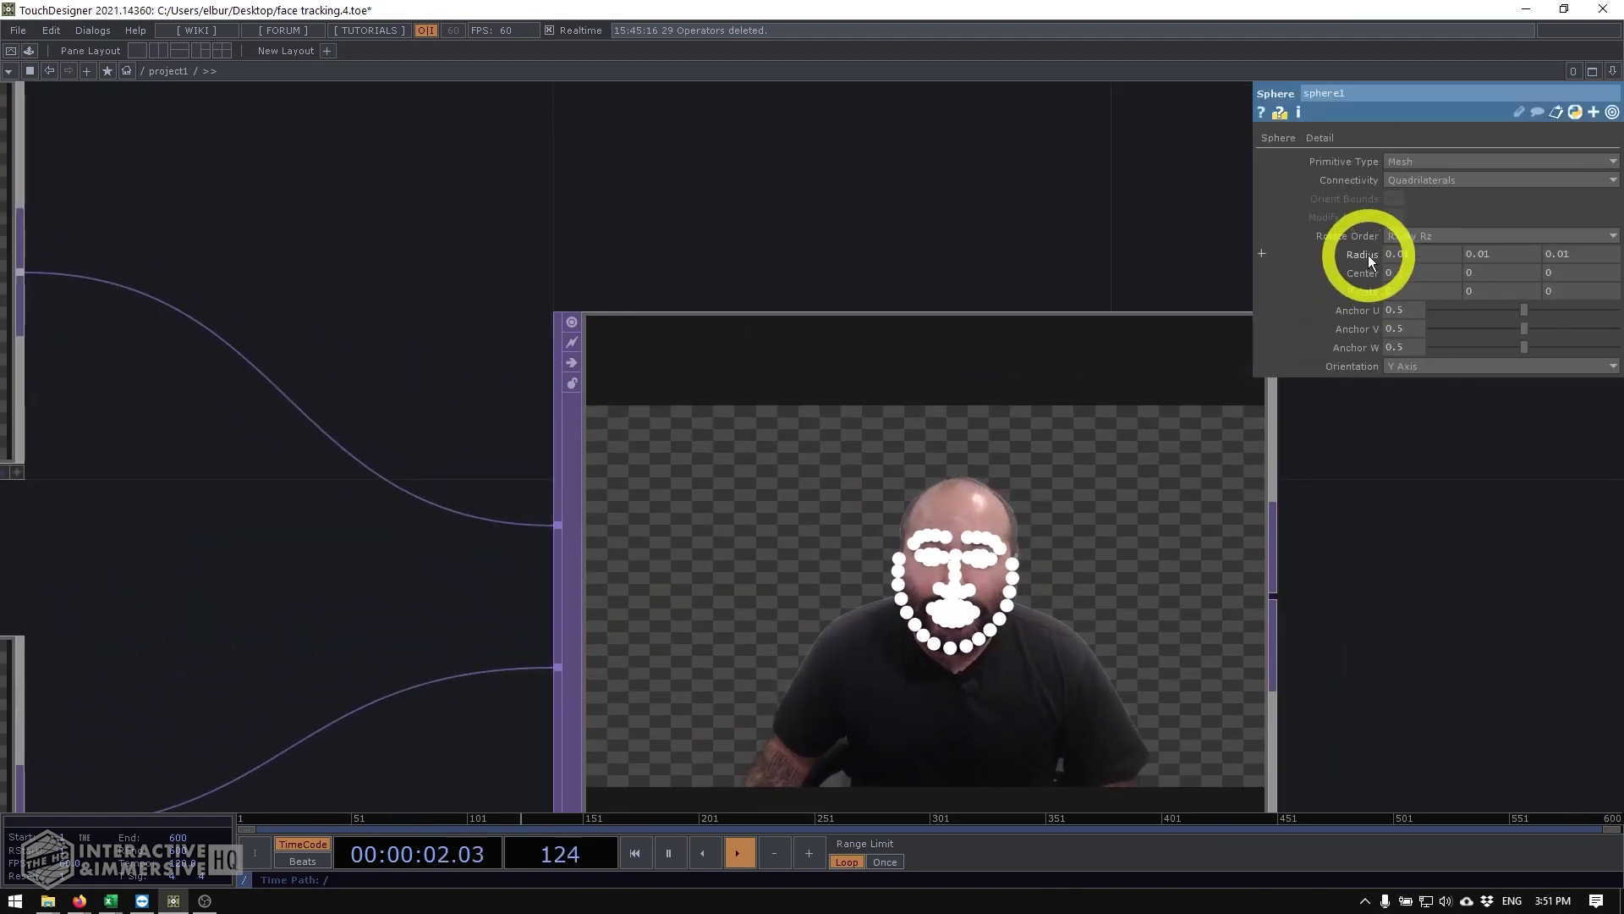
pyautogui.moveTo(1372, 276); pyautogui.dragTo(1045, 308, button='middle')
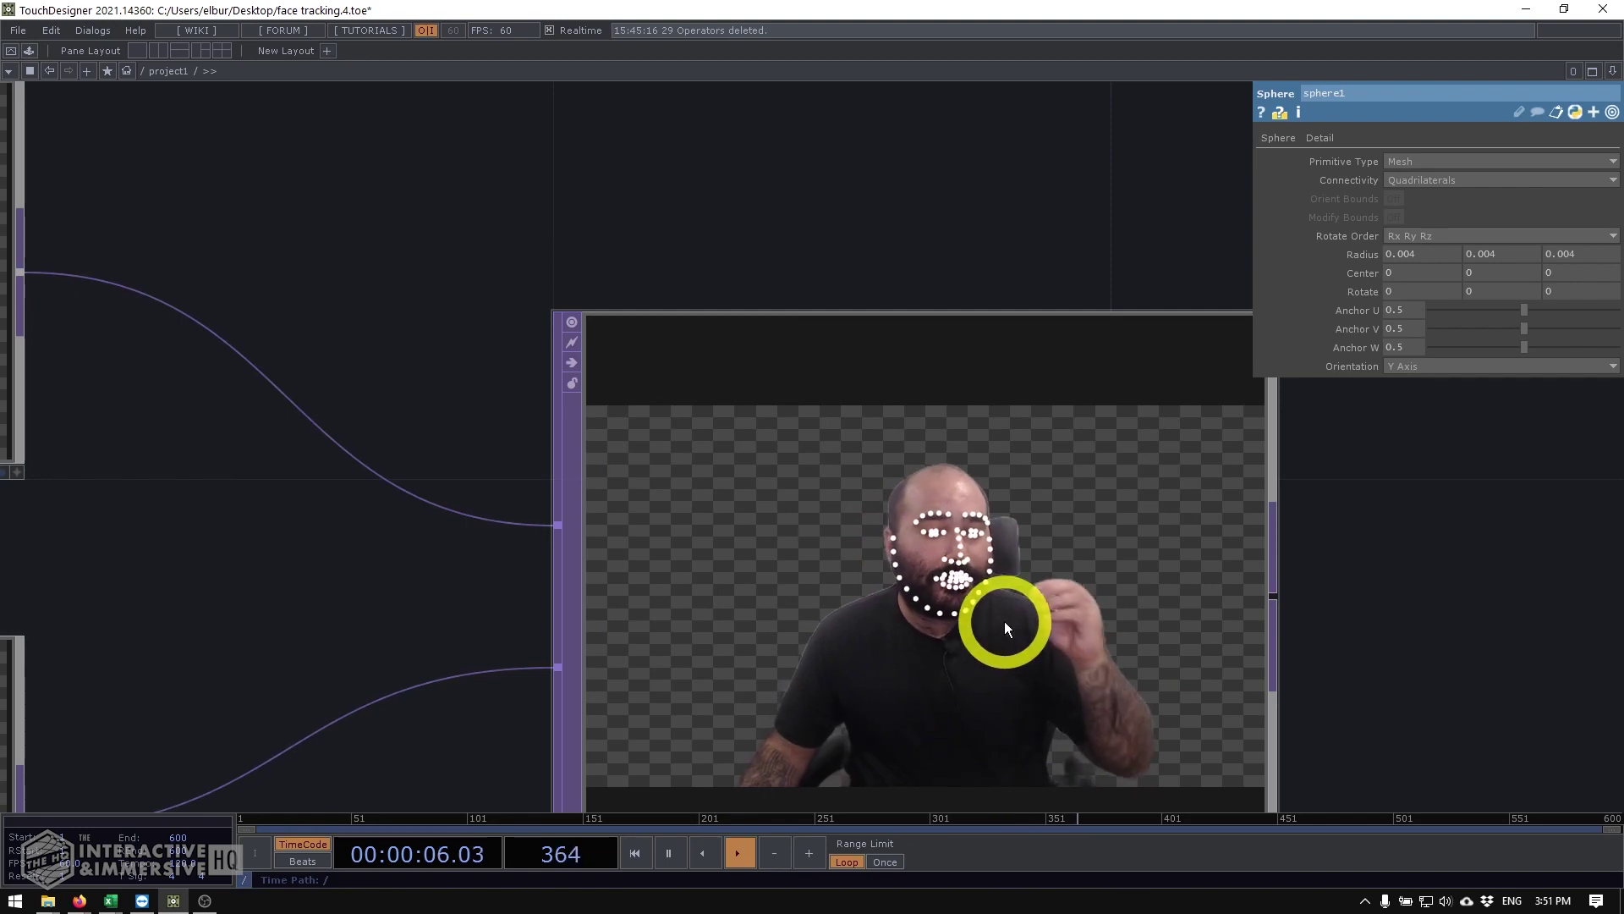
# Step: Resize the Over TOP's node to fit its image and reposition it beside the Render and Select TOPs
pyautogui.scroll(-5, 946, 563)
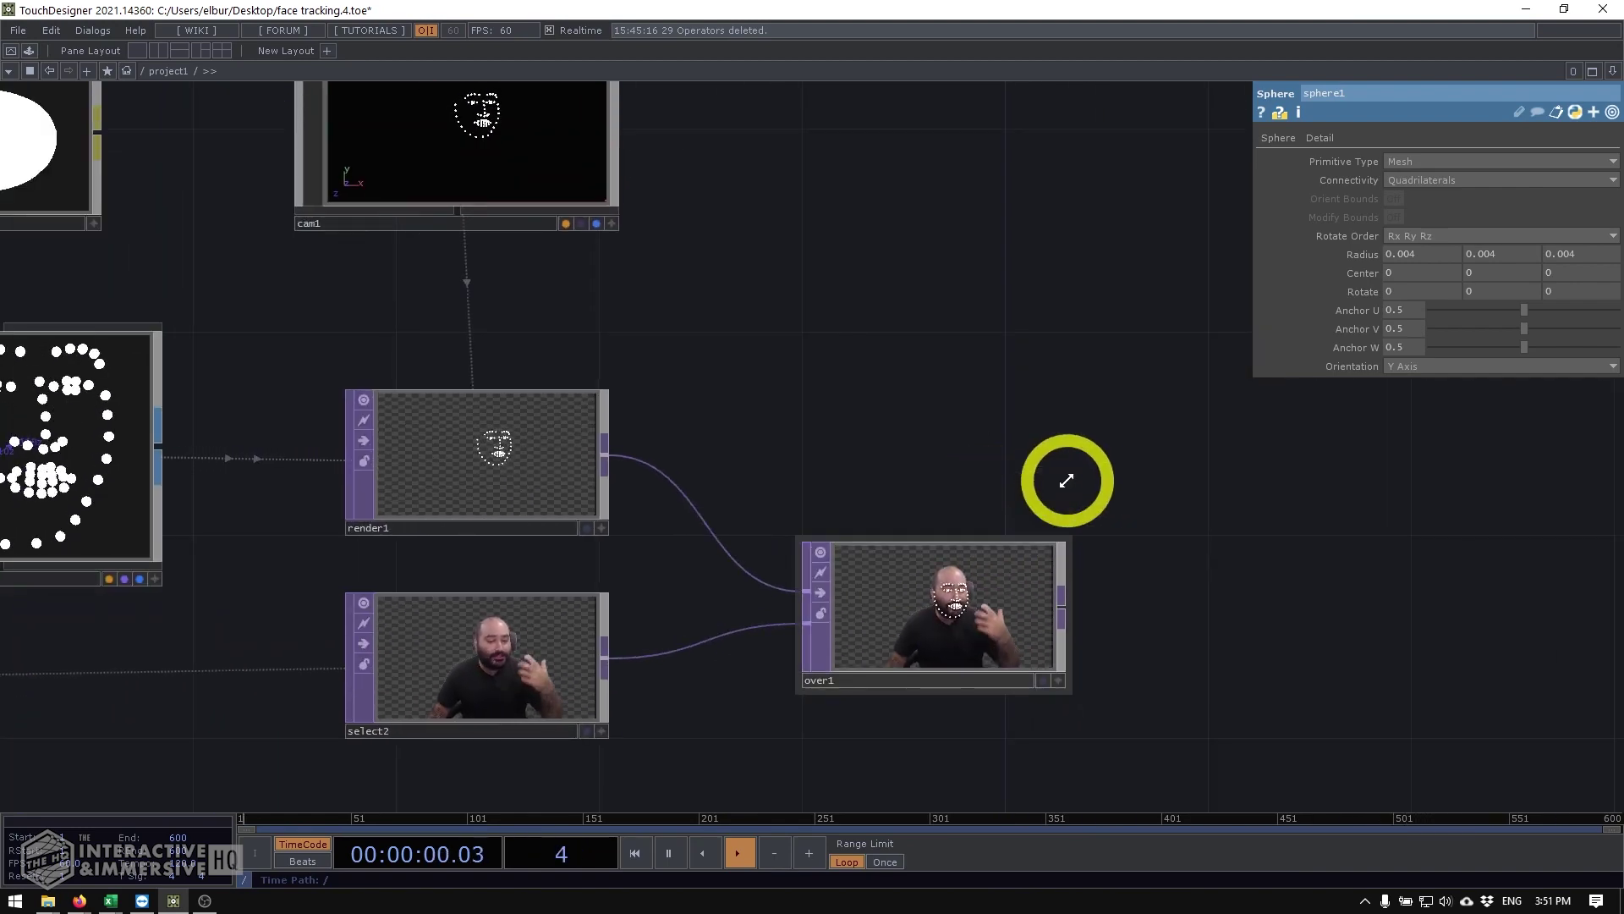
pyautogui.moveTo(979, 607); pyautogui.dragTo(1042, 569)
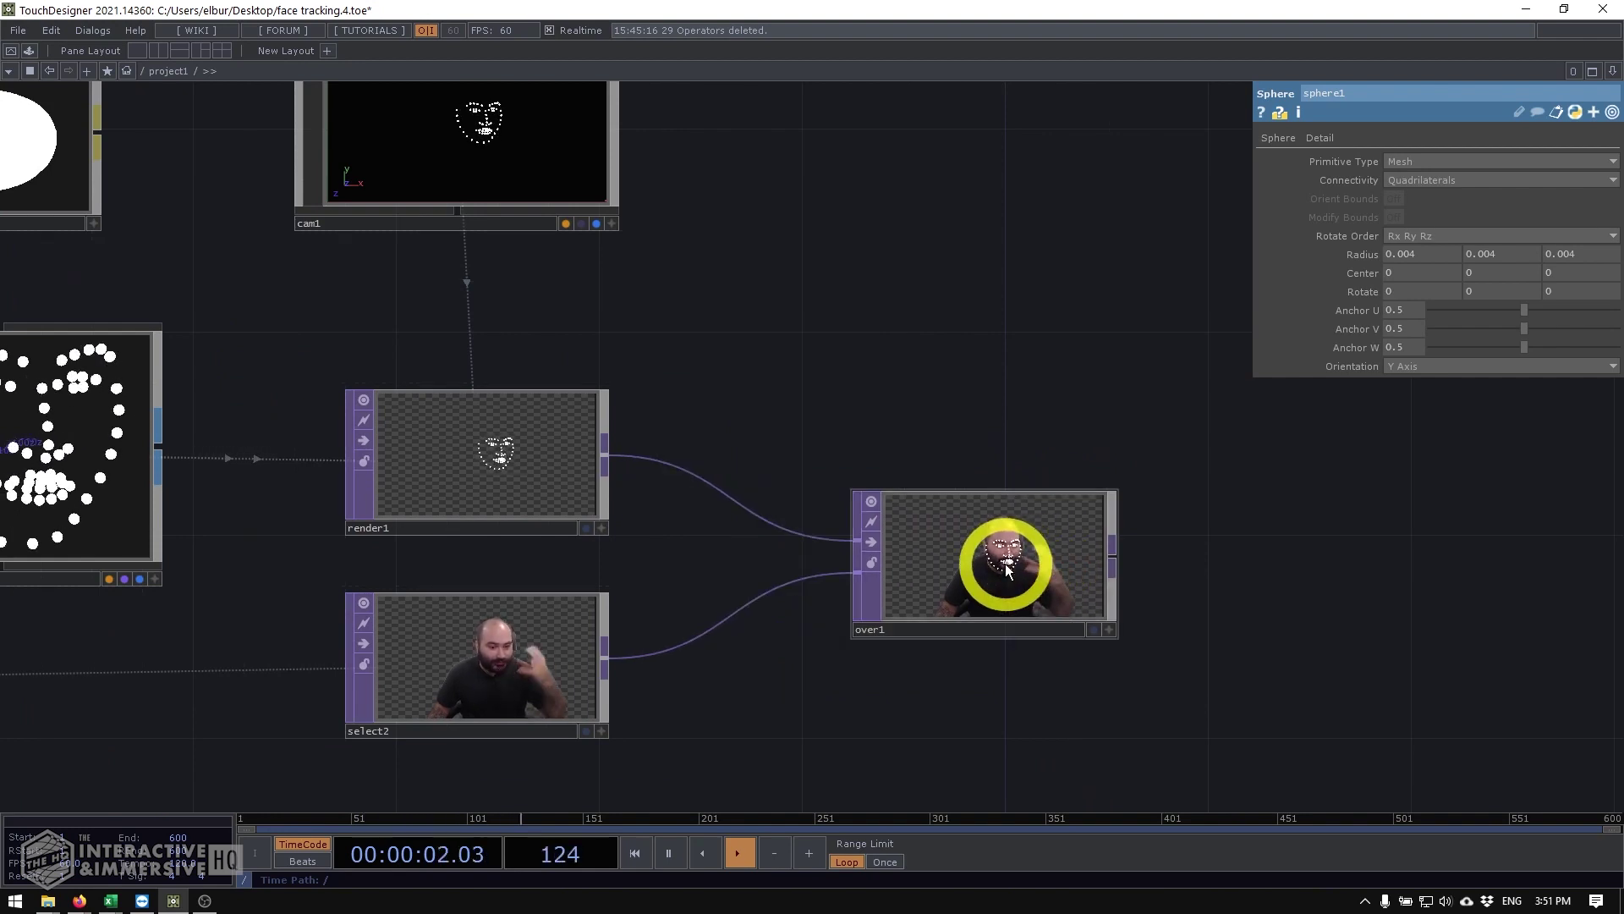
pyautogui.moveTo(890, 713); pyautogui.dragTo(966, 587)
# Step: Make room after the webcam Select TOP and insert a Cache TOP between it and the Over TOP
pyautogui.scroll(3, 885, 548)
pyautogui.moveTo(515, 519); pyautogui.dragTo(398, 636)
pyautogui.click(398, 636)
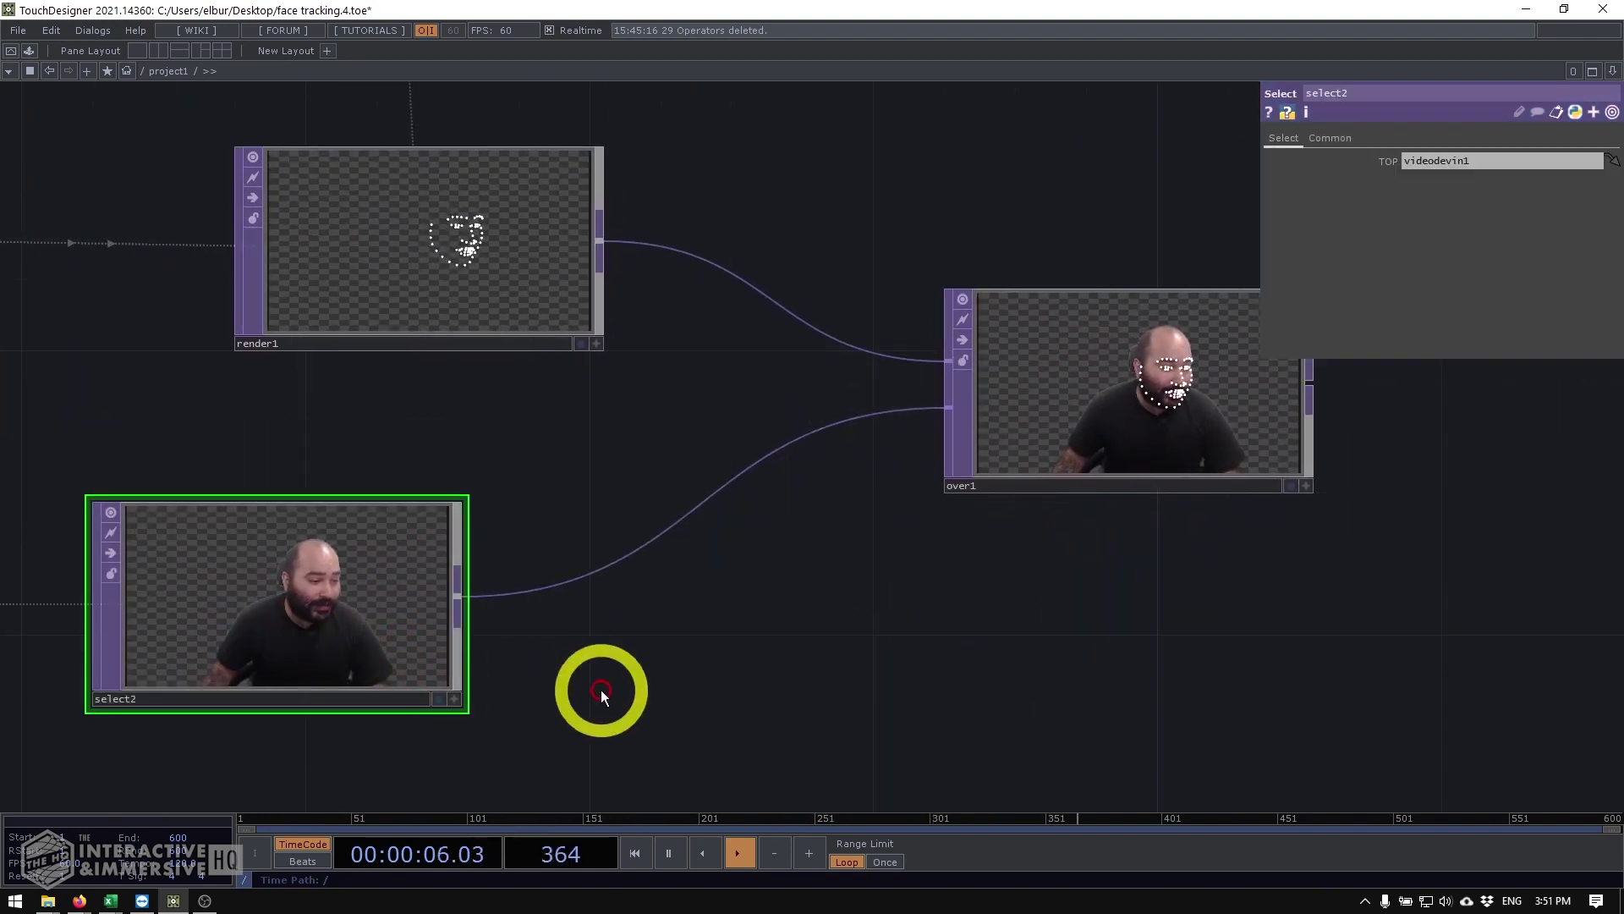
pyautogui.moveTo(601, 692); pyautogui.dragTo(875, 637)
pyautogui.moveTo(631, 559); pyautogui.dragTo(500, 627)
pyautogui.rightClick(596, 603)
pyautogui.write('cac')
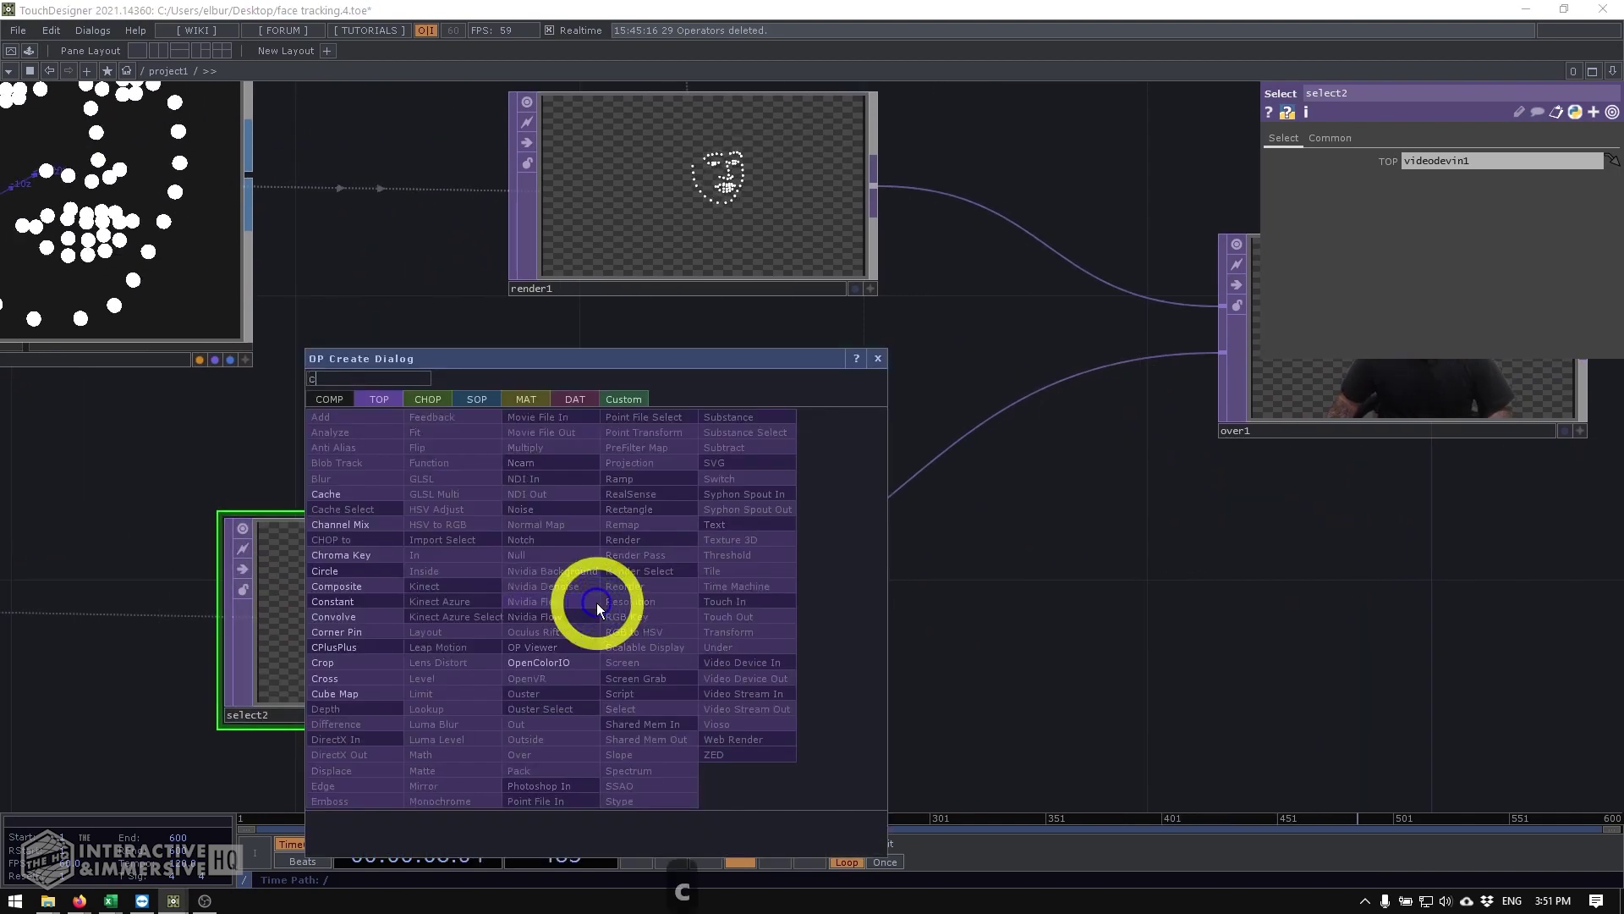
pyautogui.click(375, 505)
pyautogui.click(846, 613)
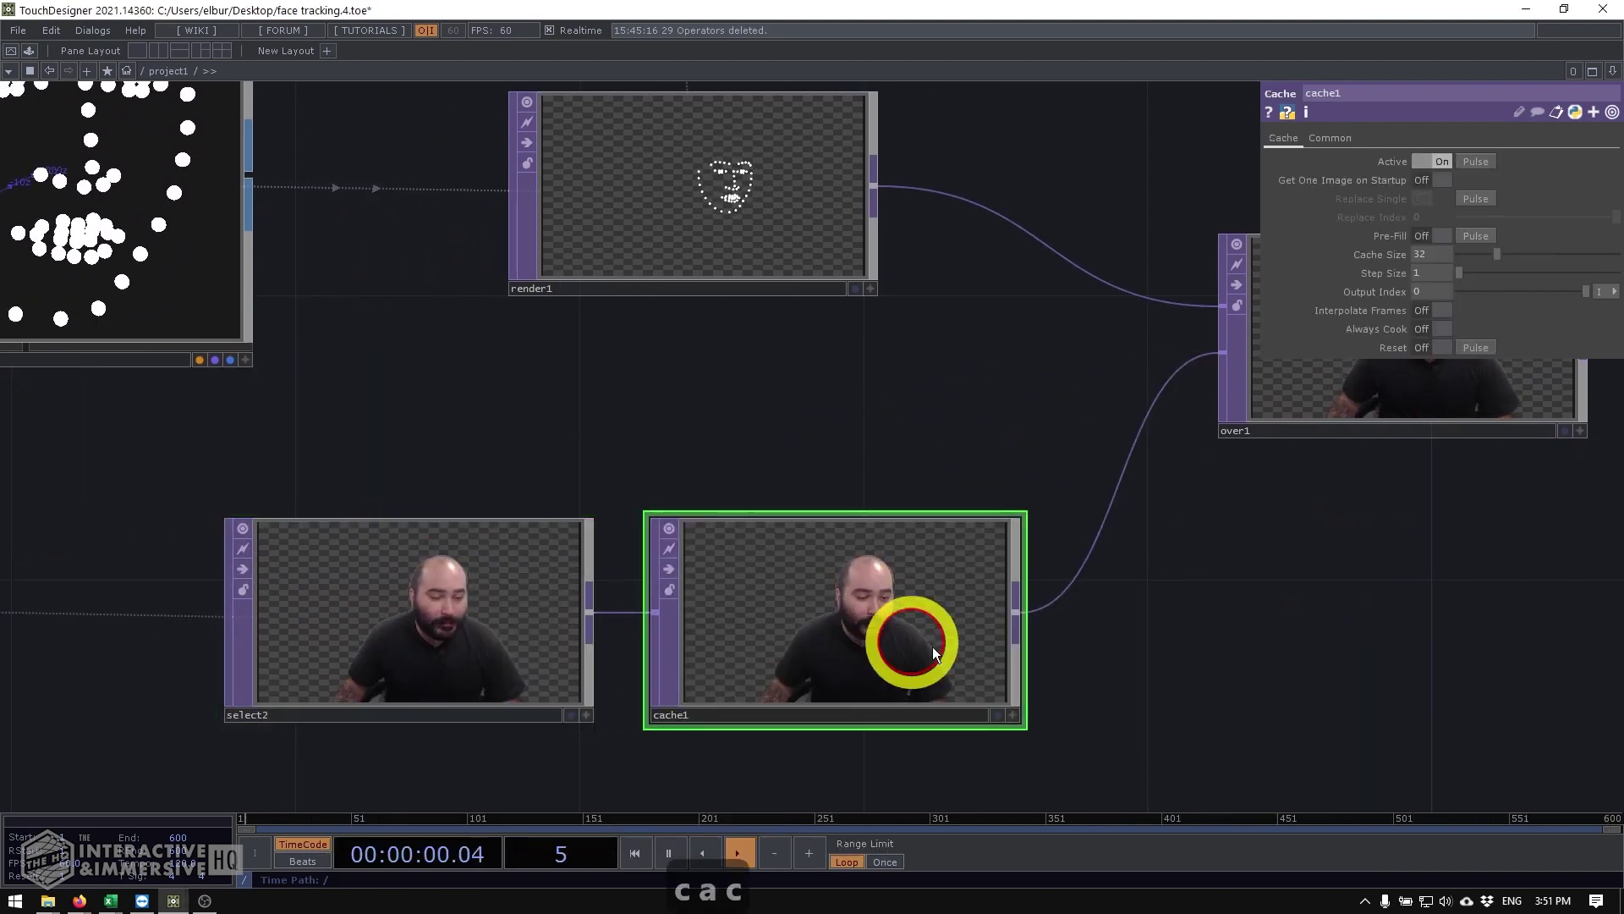
# Step: Set the Cache TOP's cache size to 3 frames
pyautogui.moveTo(1075, 659); pyautogui.dragTo(825, 716)
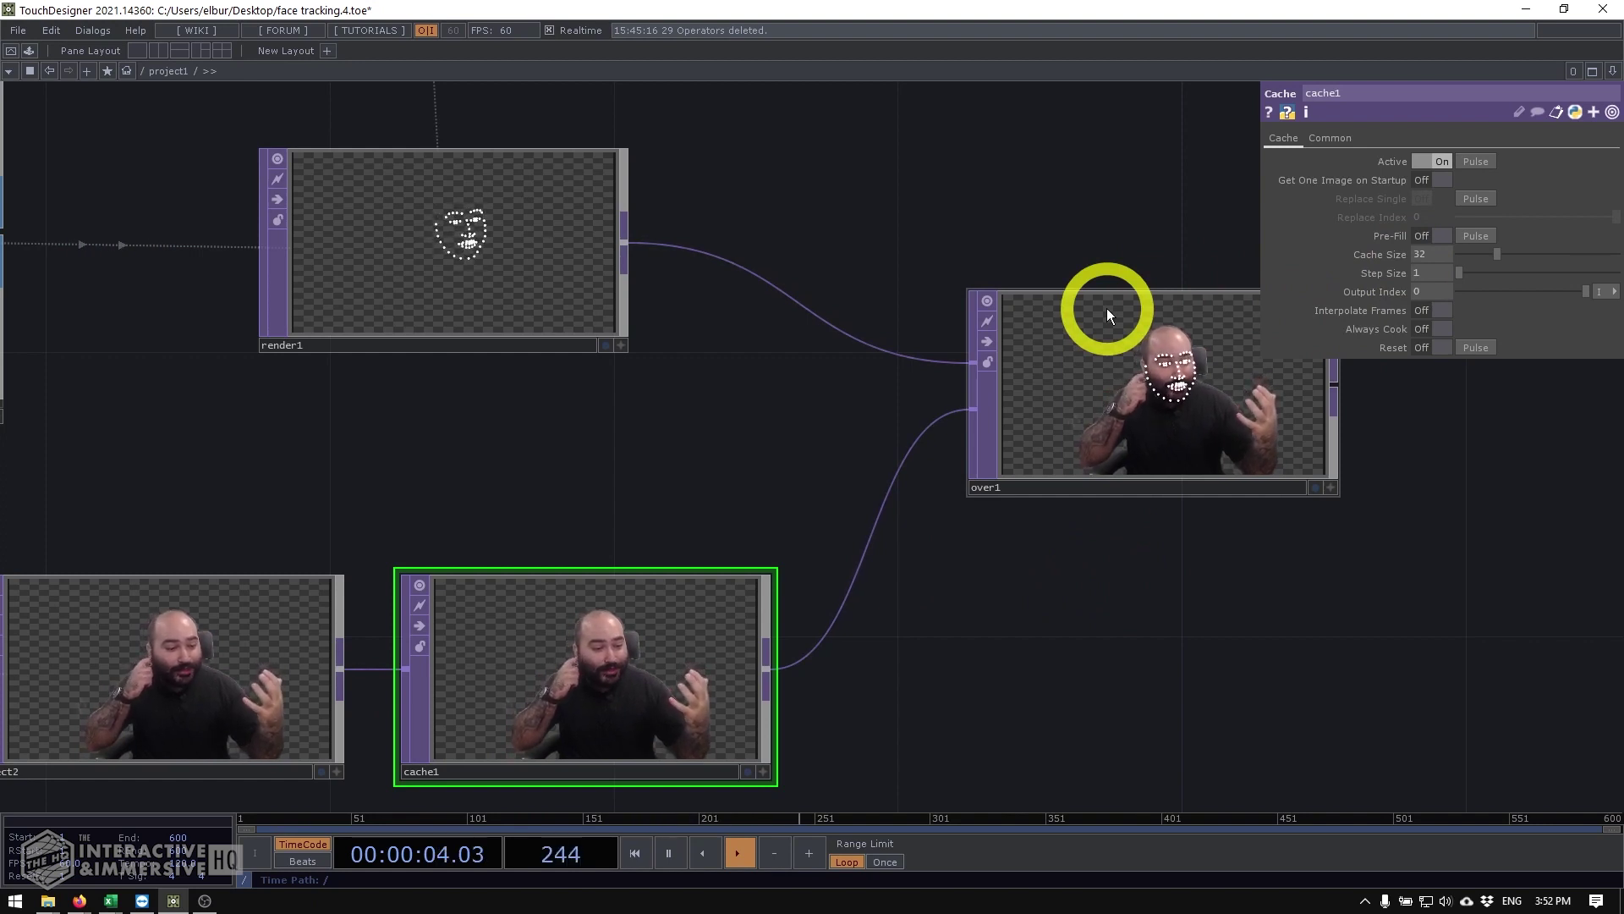
pyautogui.click(1428, 254)
pyautogui.write('3')
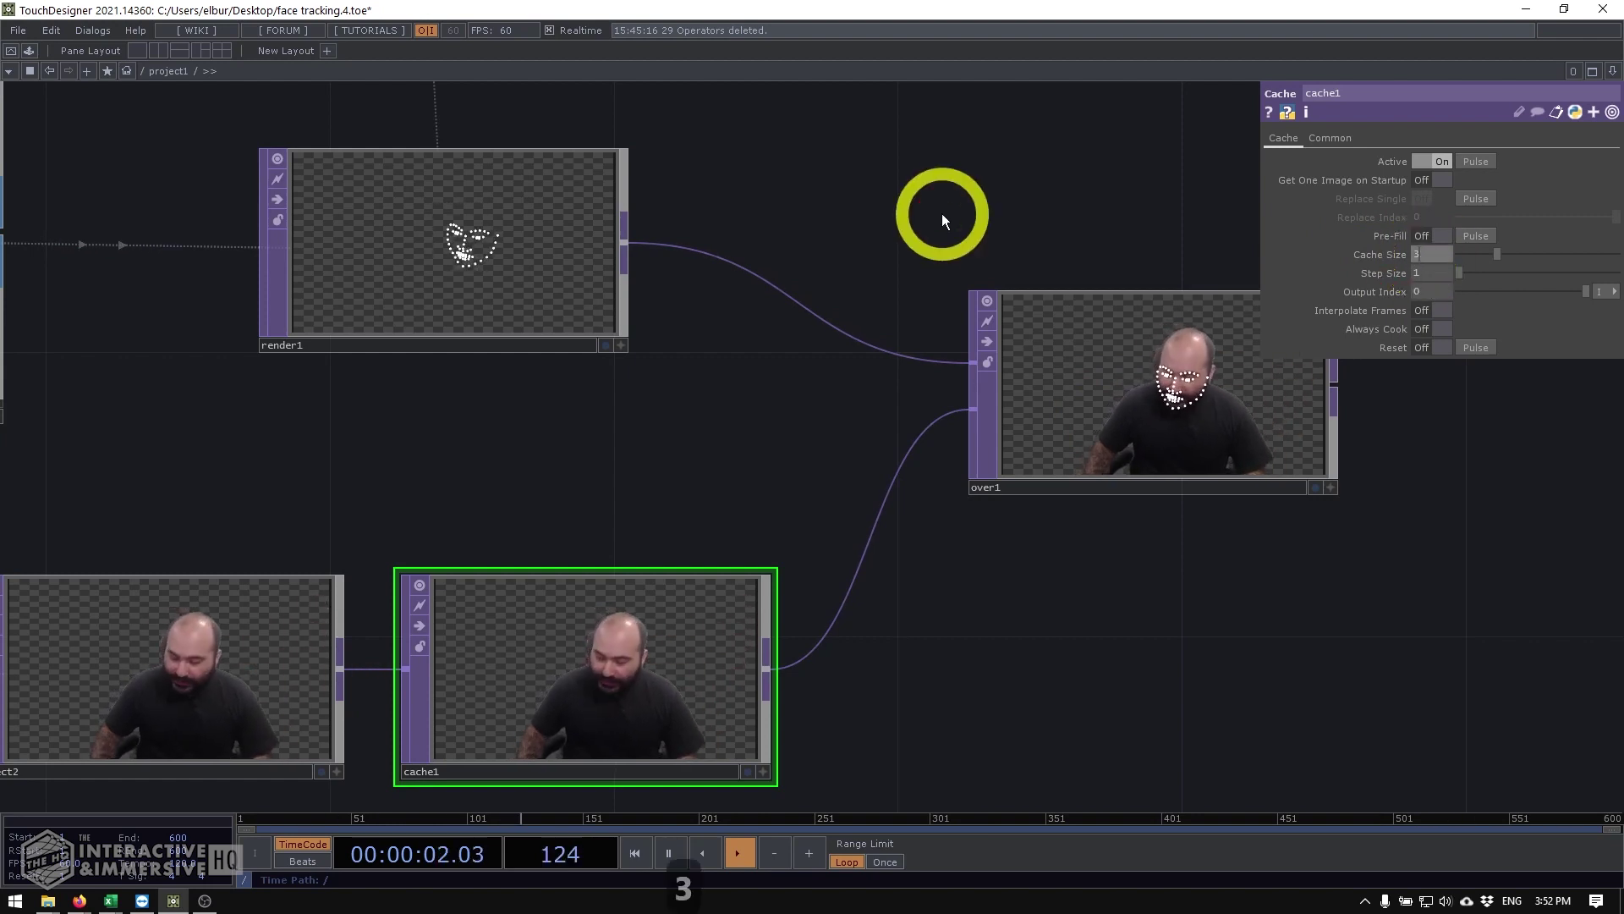
pyautogui.press('Return')
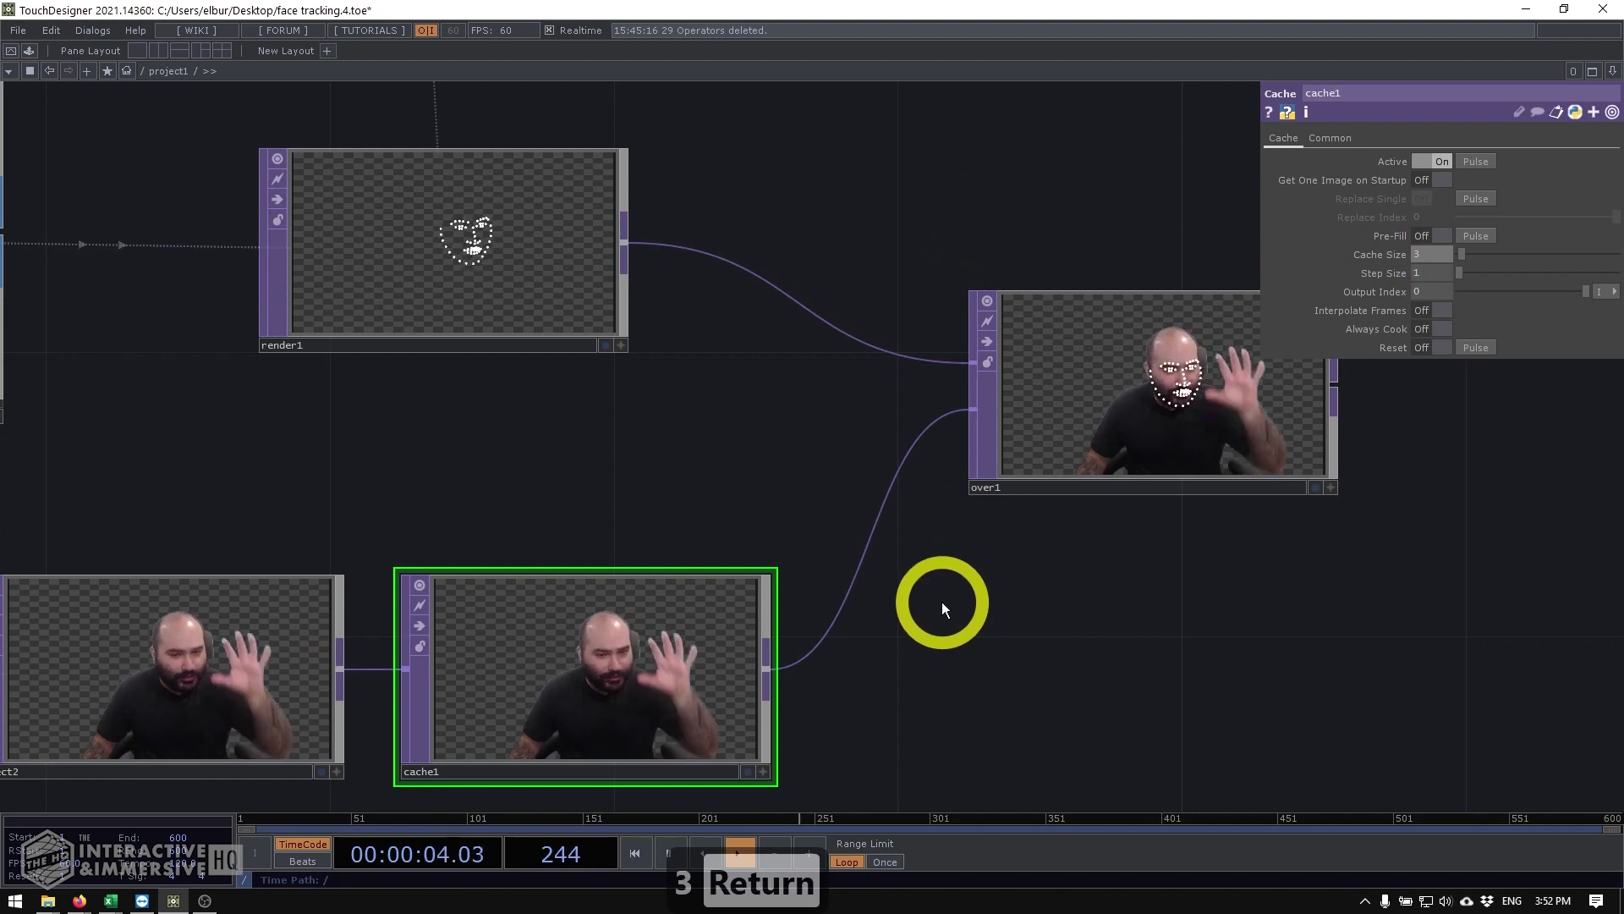
# Step: Inspect the webcam Select TOP's node info and check how the landmarks line up with the face in the Over TOP
pyautogui.moveTo(1049, 624); pyautogui.dragTo(1207, 537)
pyautogui.moveTo(1079, 572); pyautogui.dragTo(961, 587)
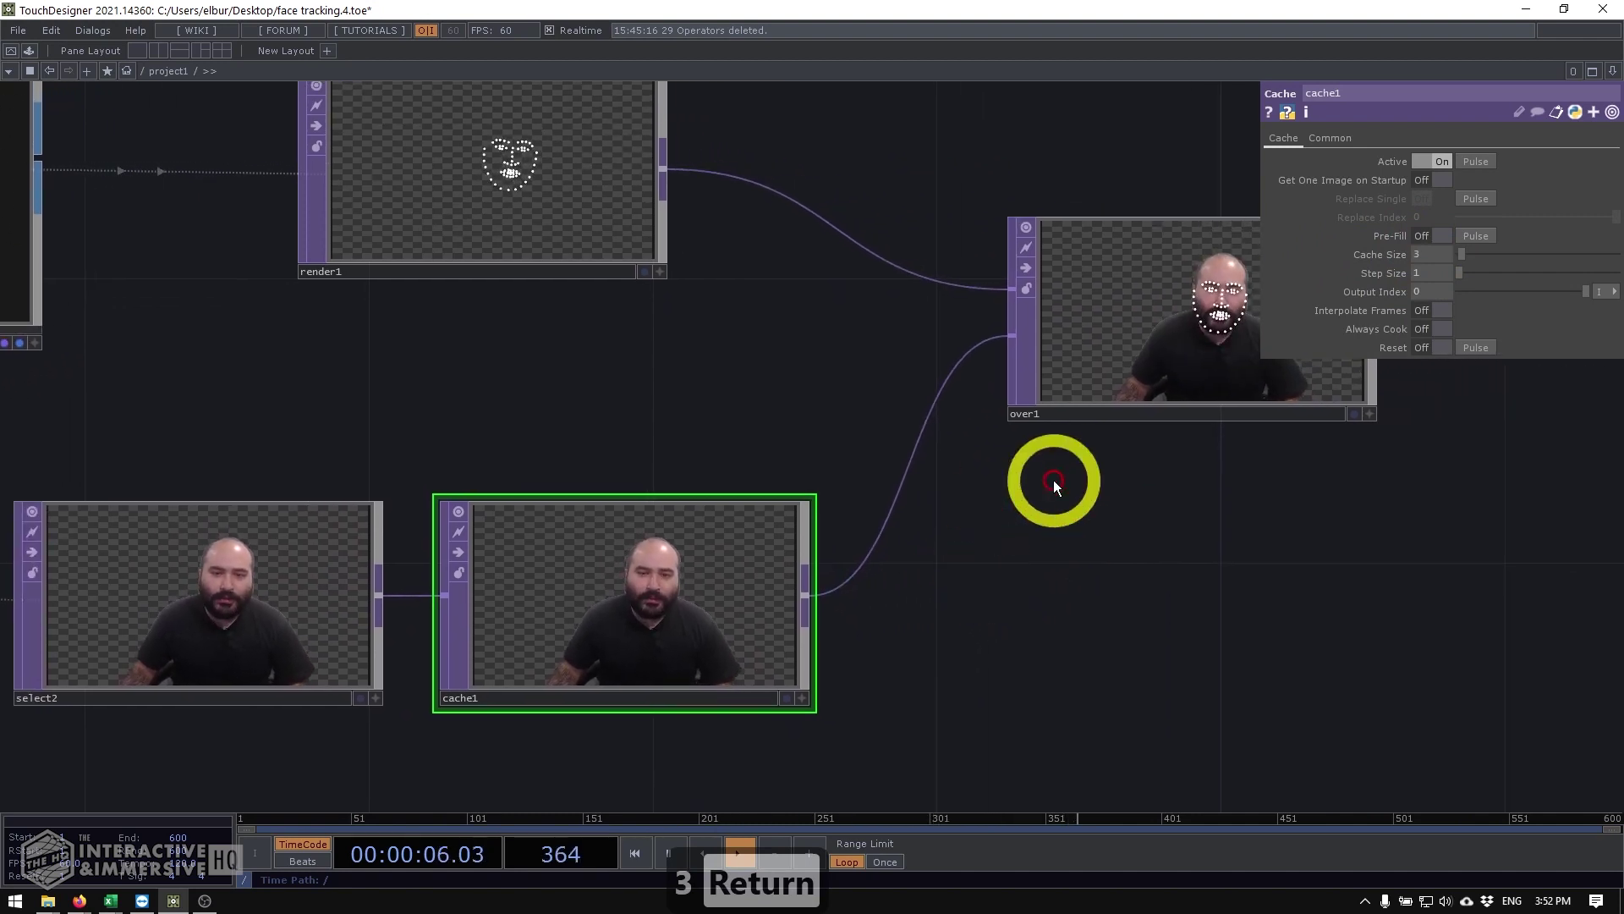
pyautogui.moveTo(311, 576); pyautogui.dragTo(323, 636, button='middle')
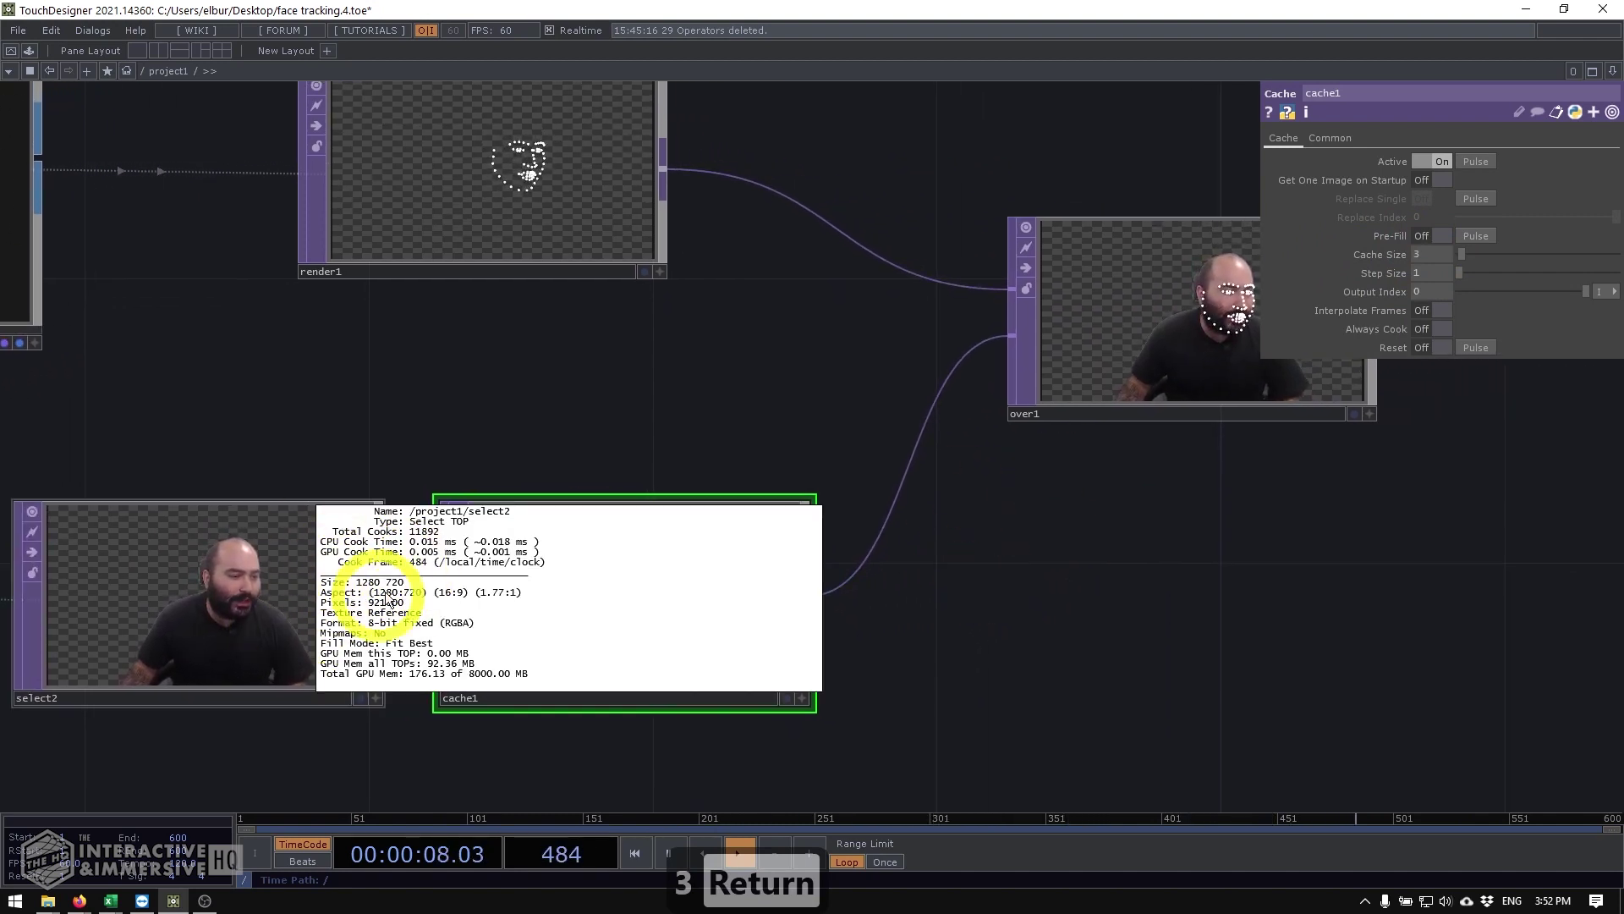
pyautogui.moveTo(260, 590); pyautogui.dragTo(291, 609, button='middle')
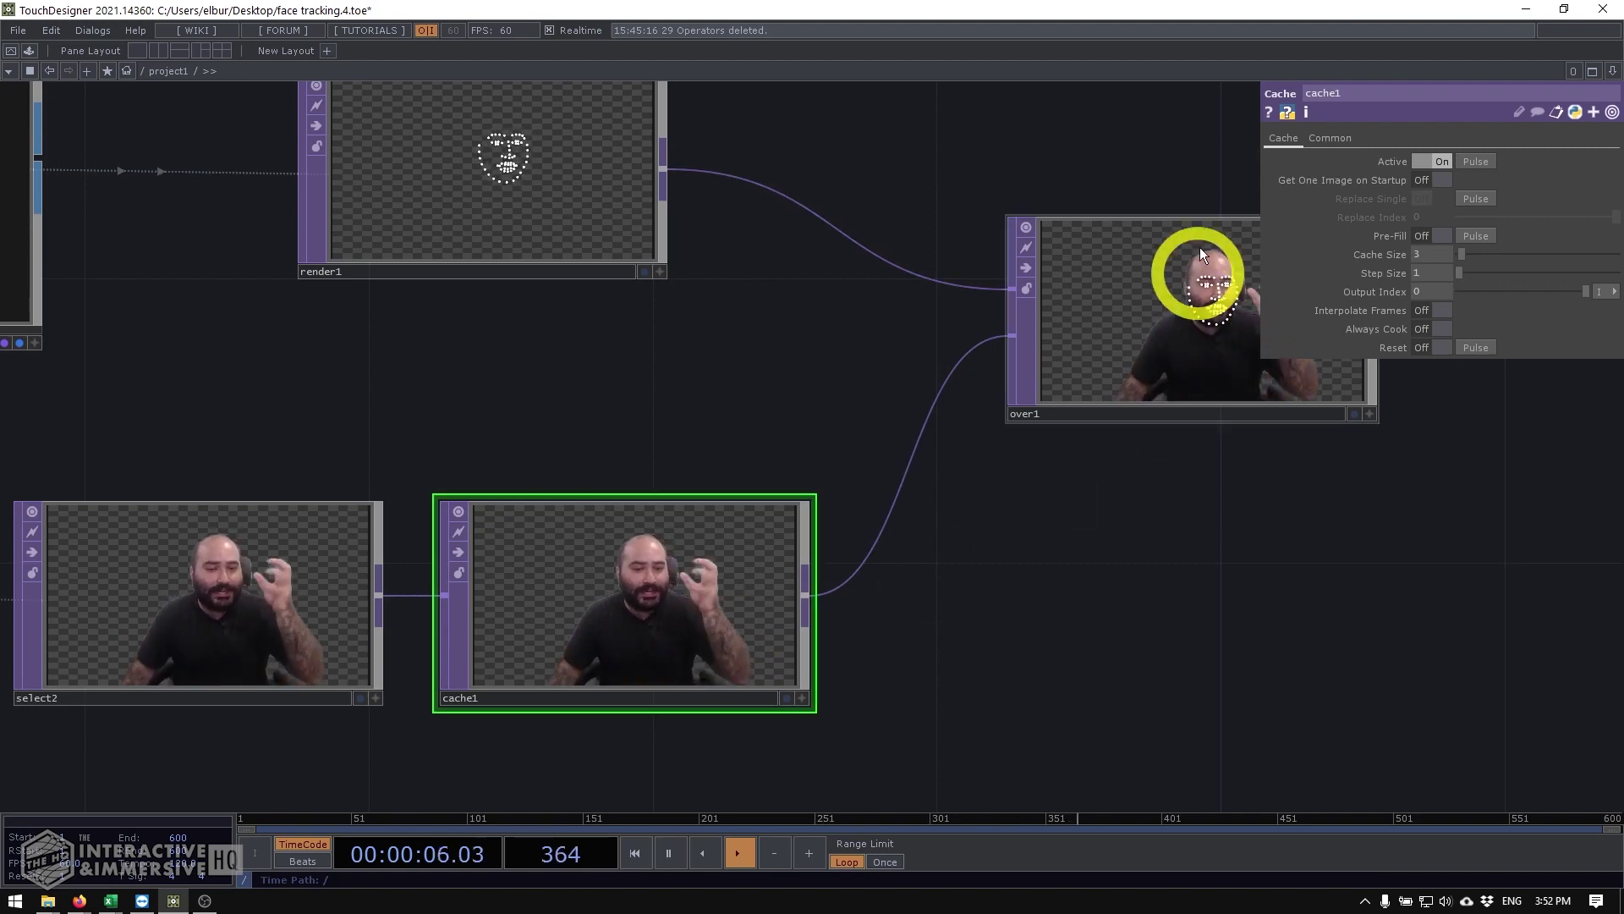
pyautogui.scroll(5, 1218, 245)
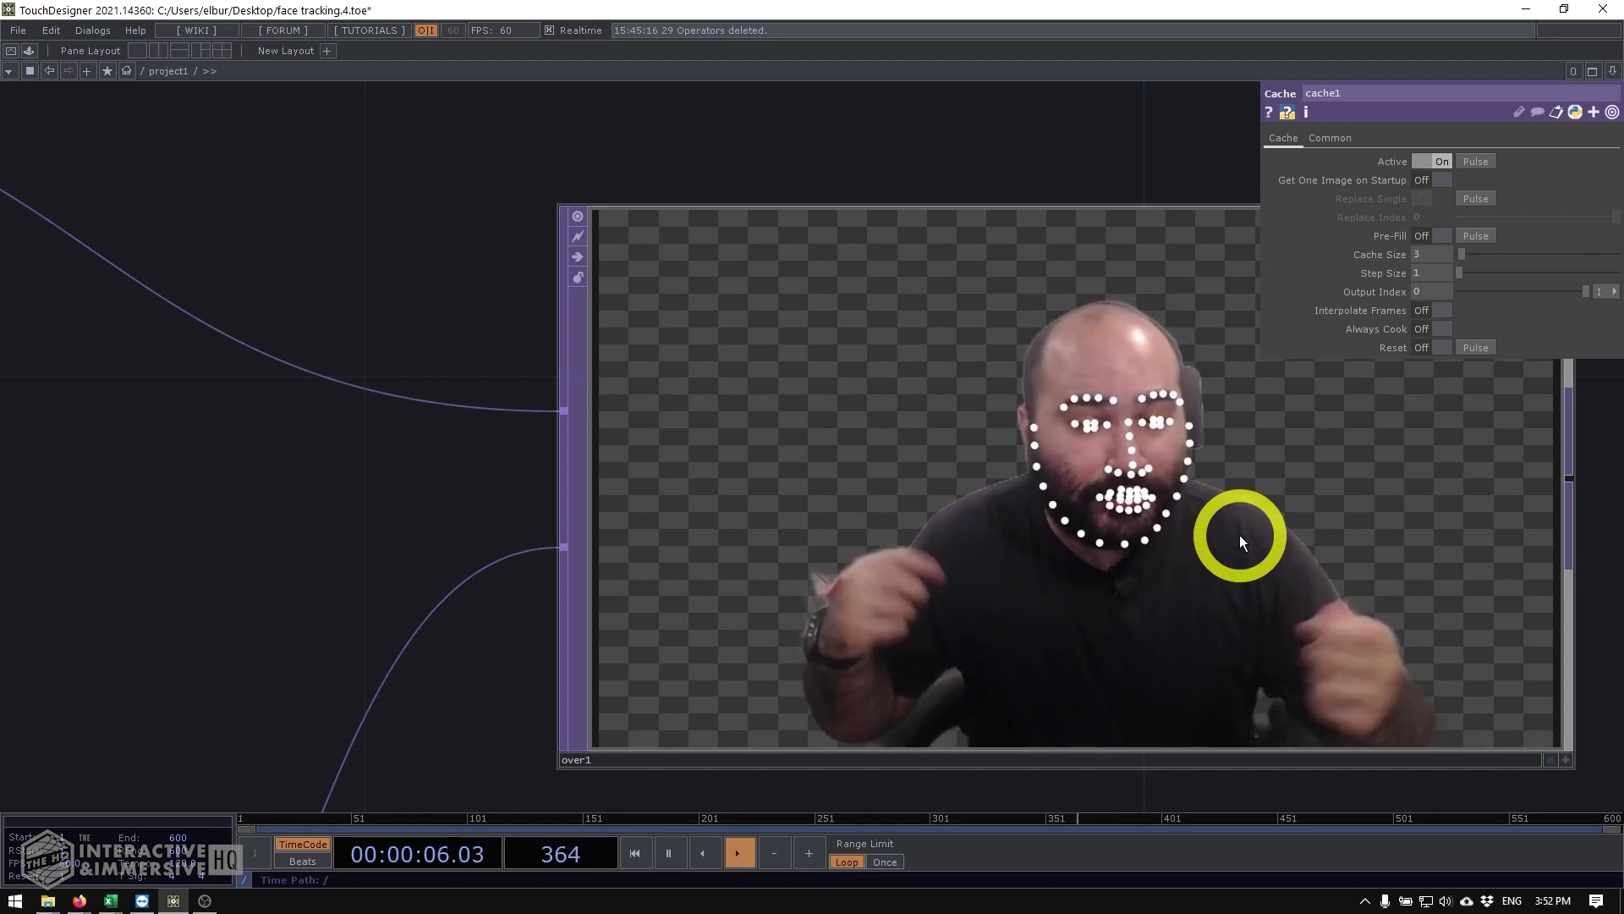
pyautogui.scroll(-5, 917, 336)
pyautogui.moveTo(534, 492); pyautogui.dragTo(759, 414)
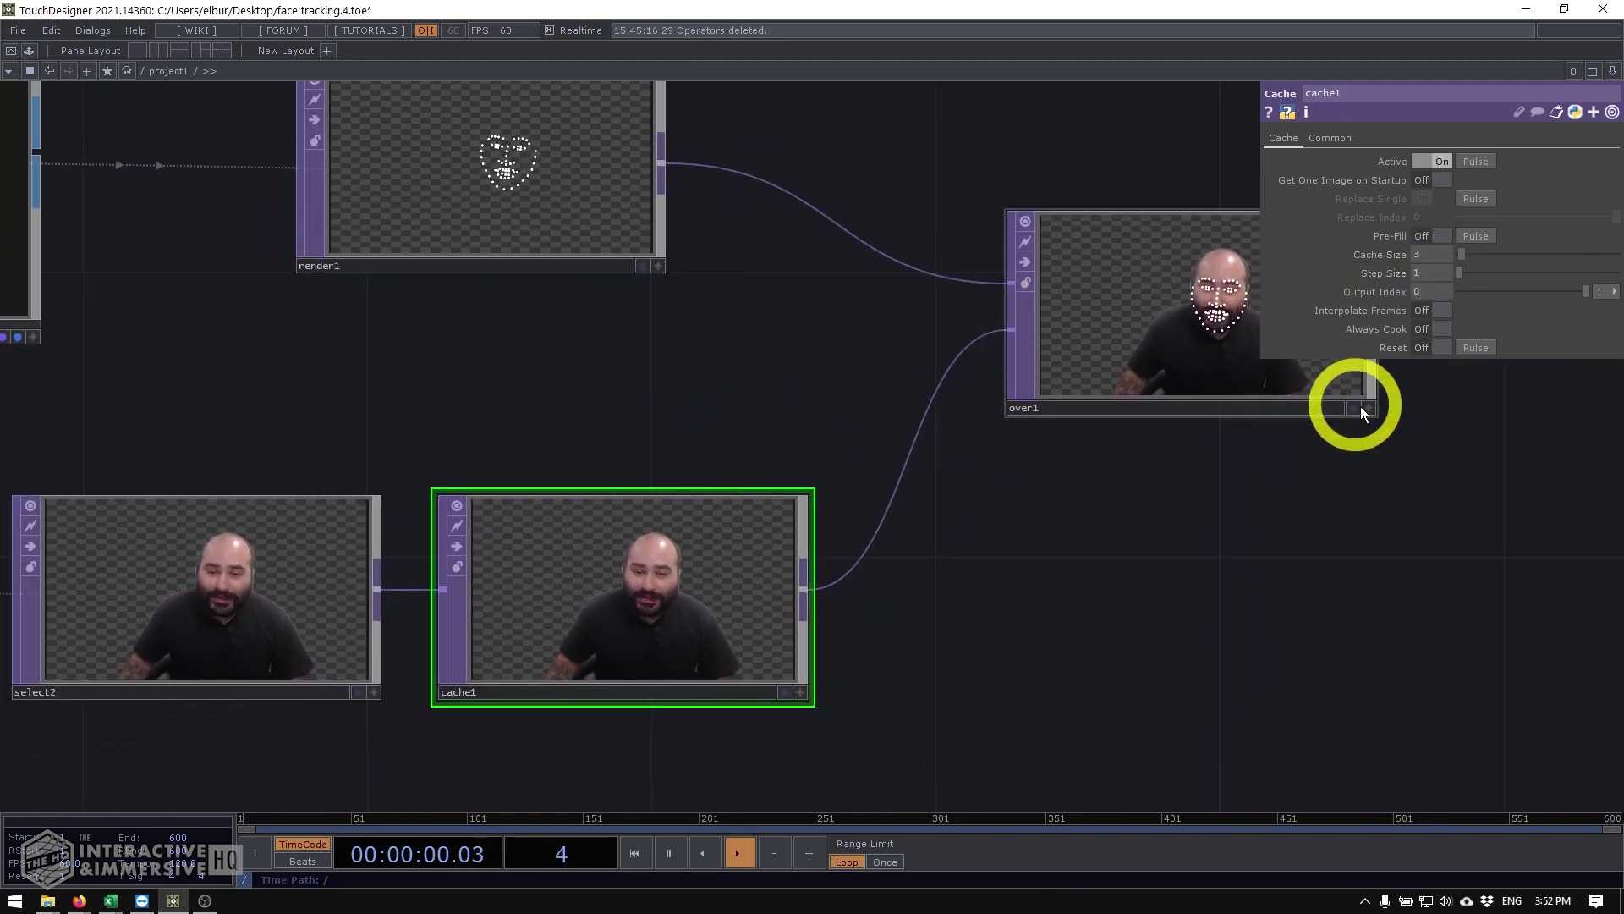
# Step: Try an output index of -1 on the Cache TOP while watching the Over TOP's composite up close
pyautogui.moveTo(1056, 562); pyautogui.dragTo(862, 600)
pyautogui.scroll(8, 1026, 334)
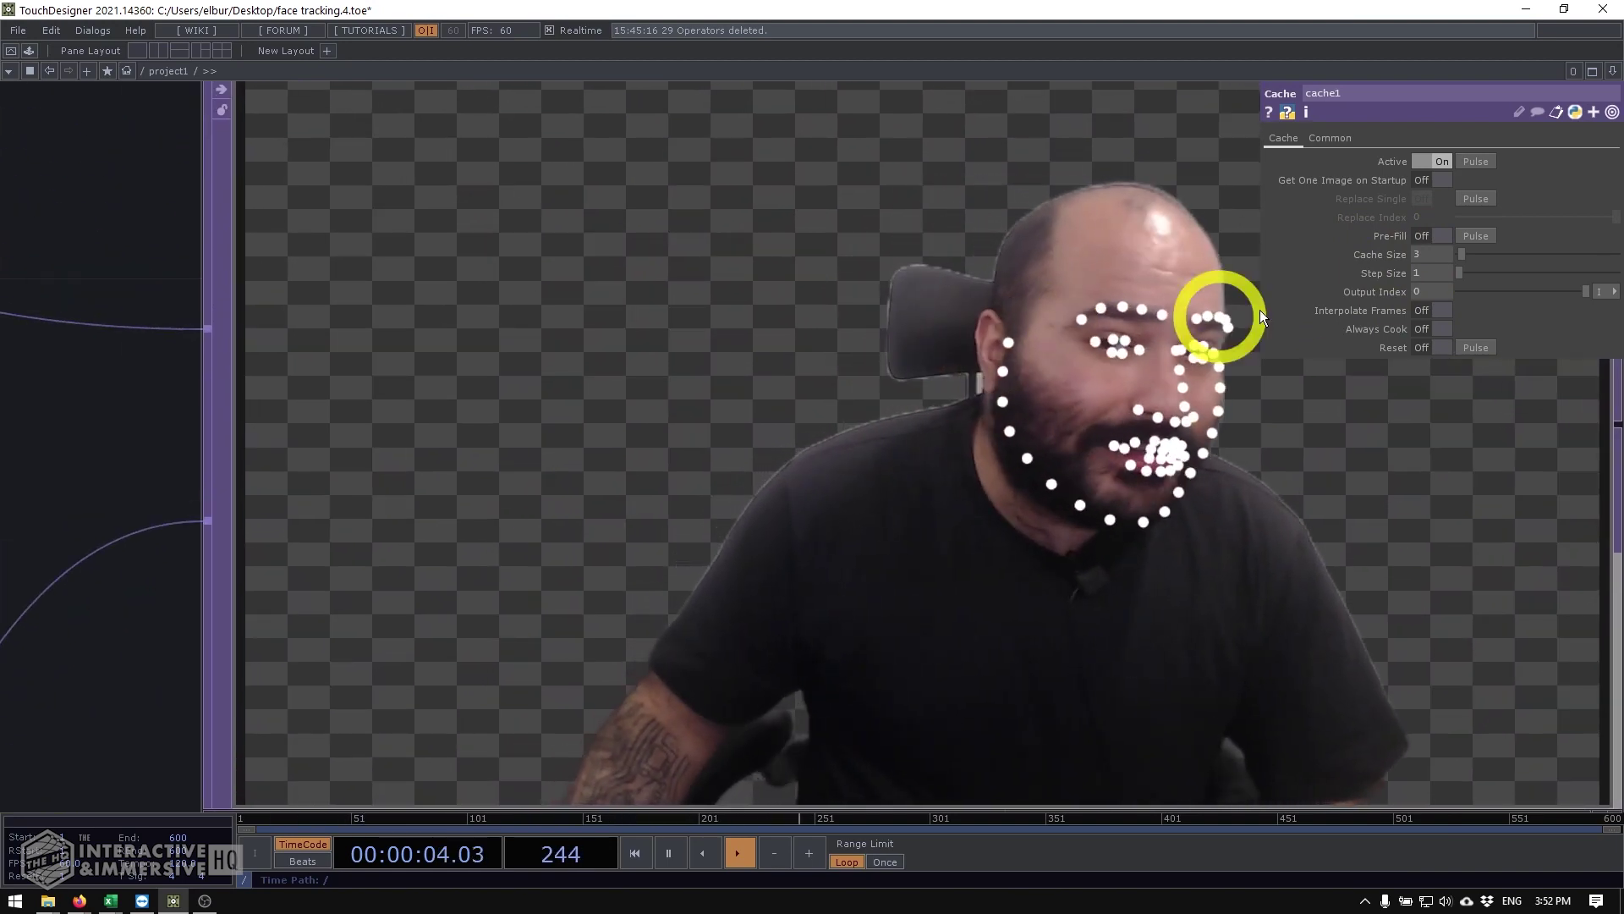
pyautogui.click(1426, 291)
pyautogui.write('-1')
pyautogui.press('Return')
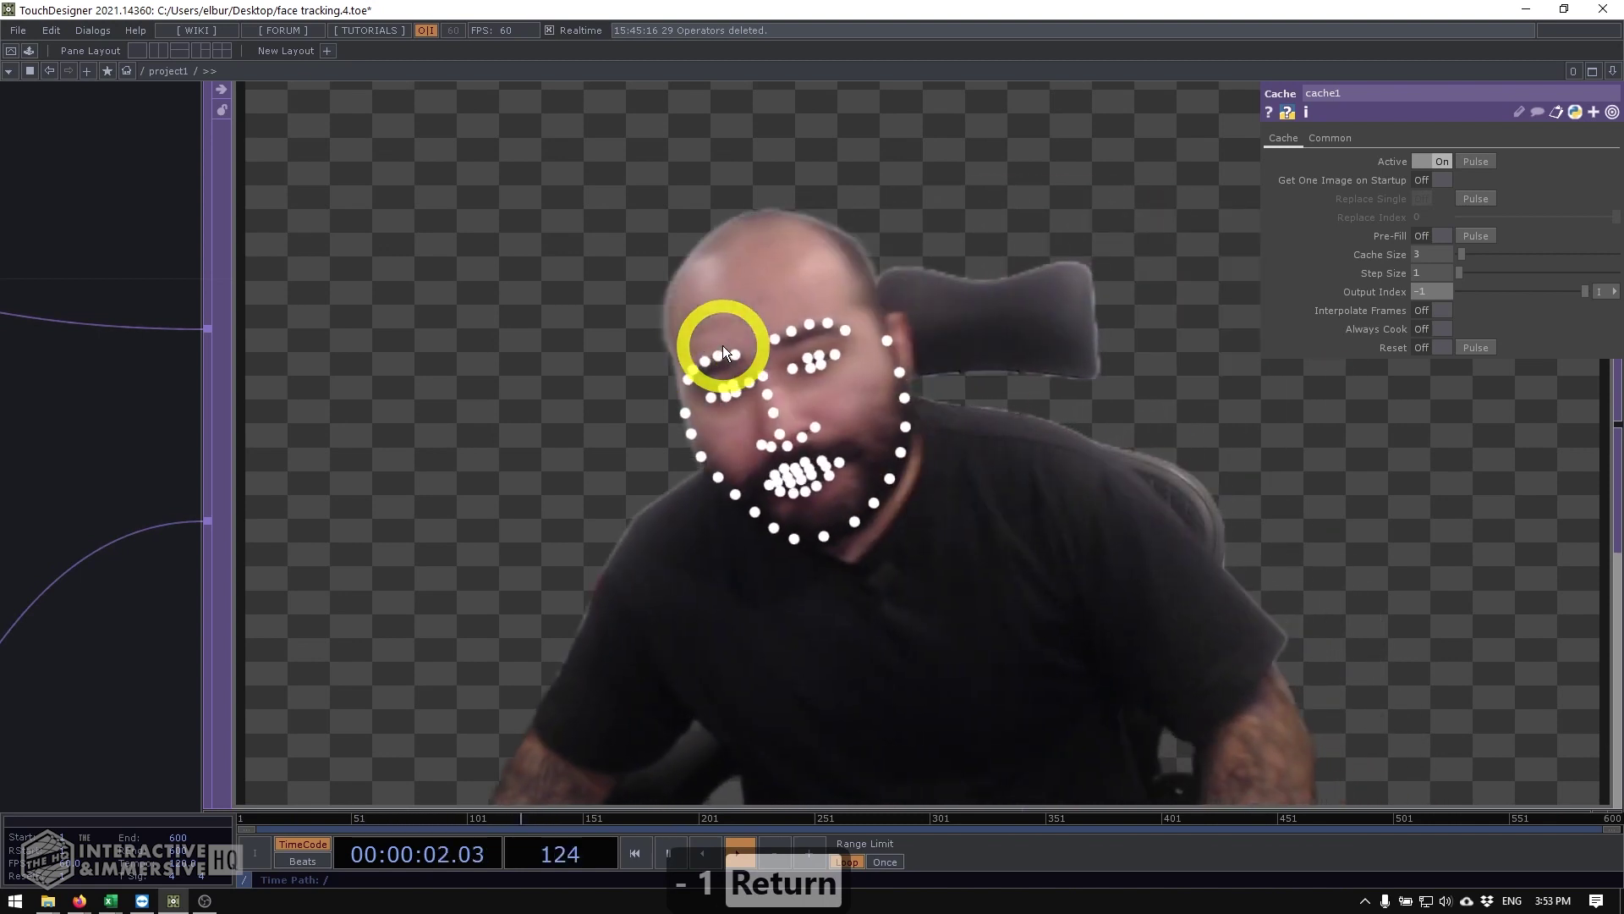
# Step: Set the Cache TOP's output index to -2 to delay the webcam video by two frames
pyautogui.click(1433, 292)
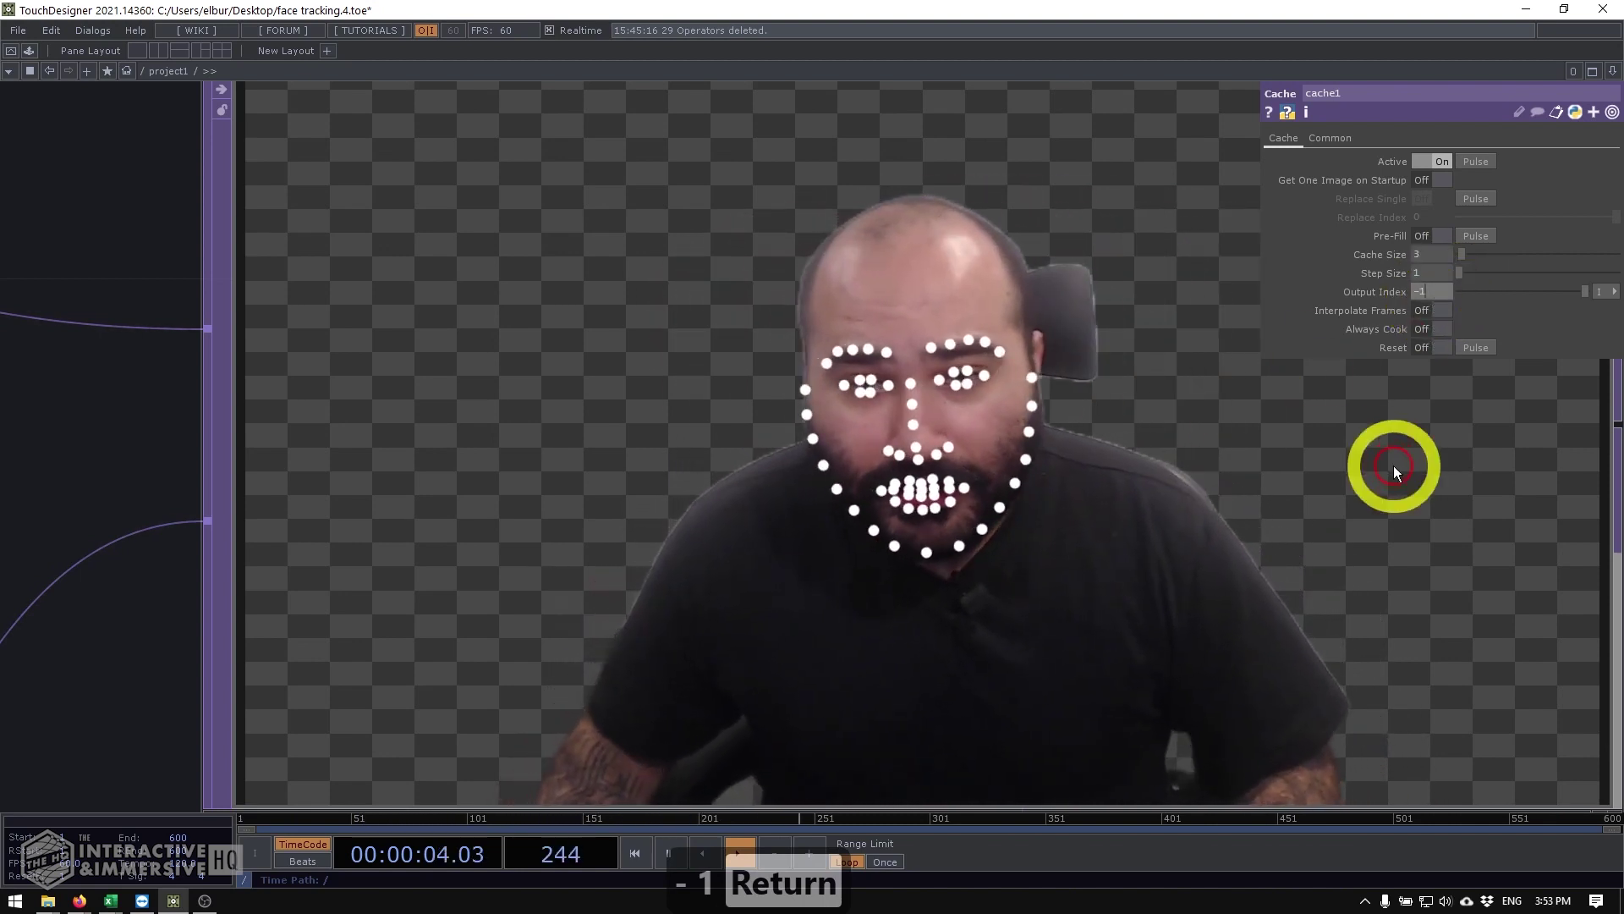
pyautogui.press('BackSpace')
pyautogui.write('2')
pyautogui.press('Return')
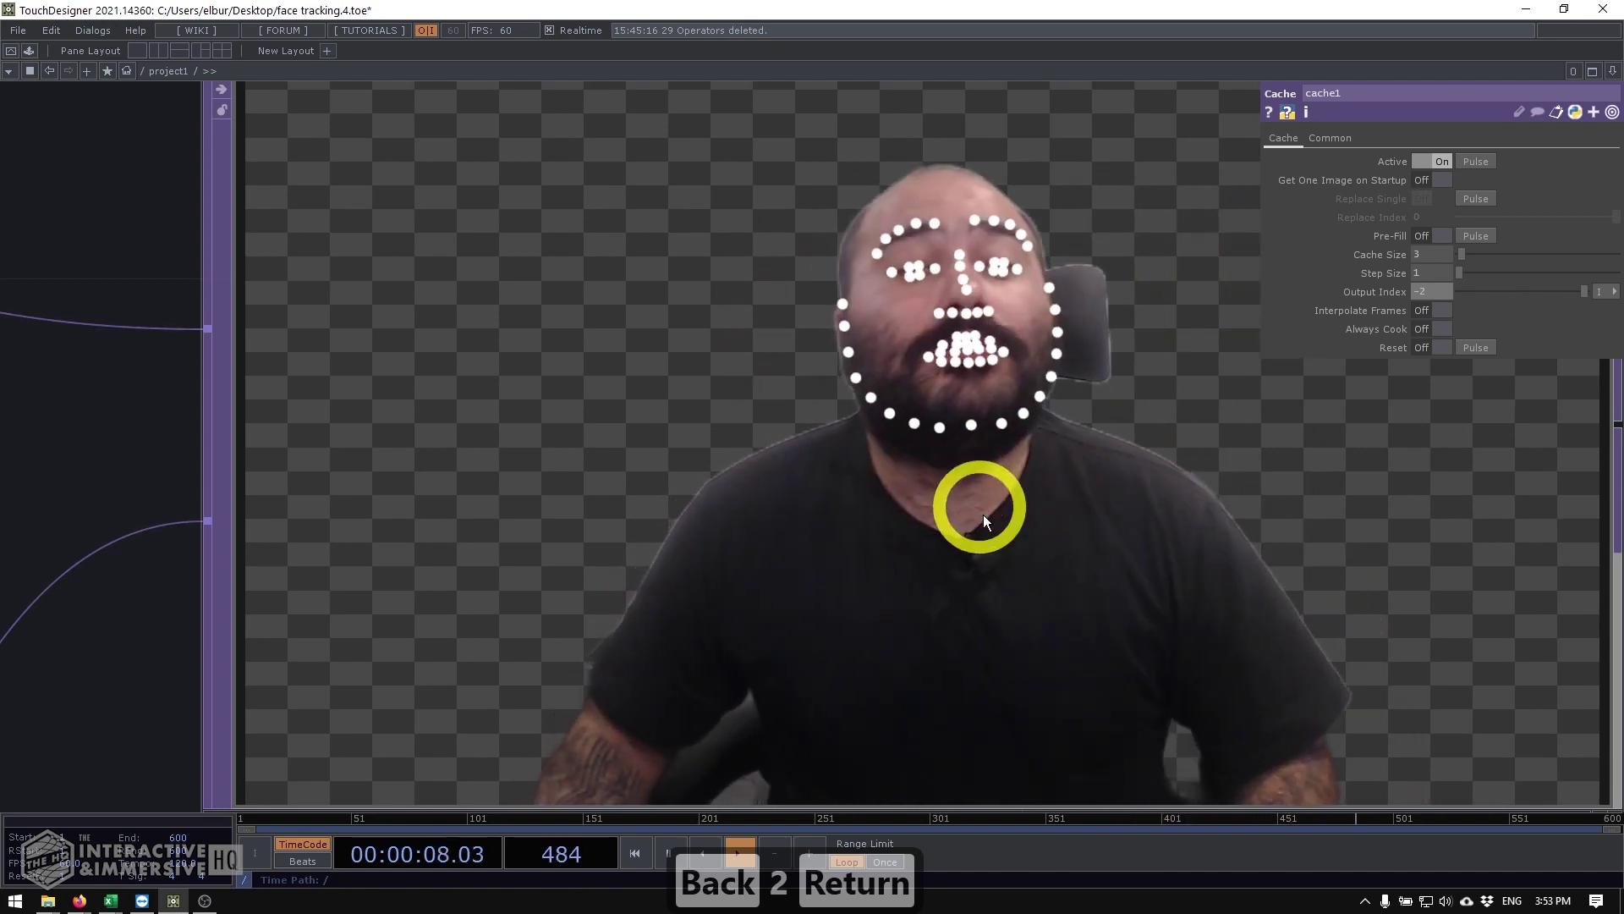
# Step: Examine the Over TOP's composite for landmark sync during movement, and review the whole network leading into it
pyautogui.scroll(-3, 988, 559)
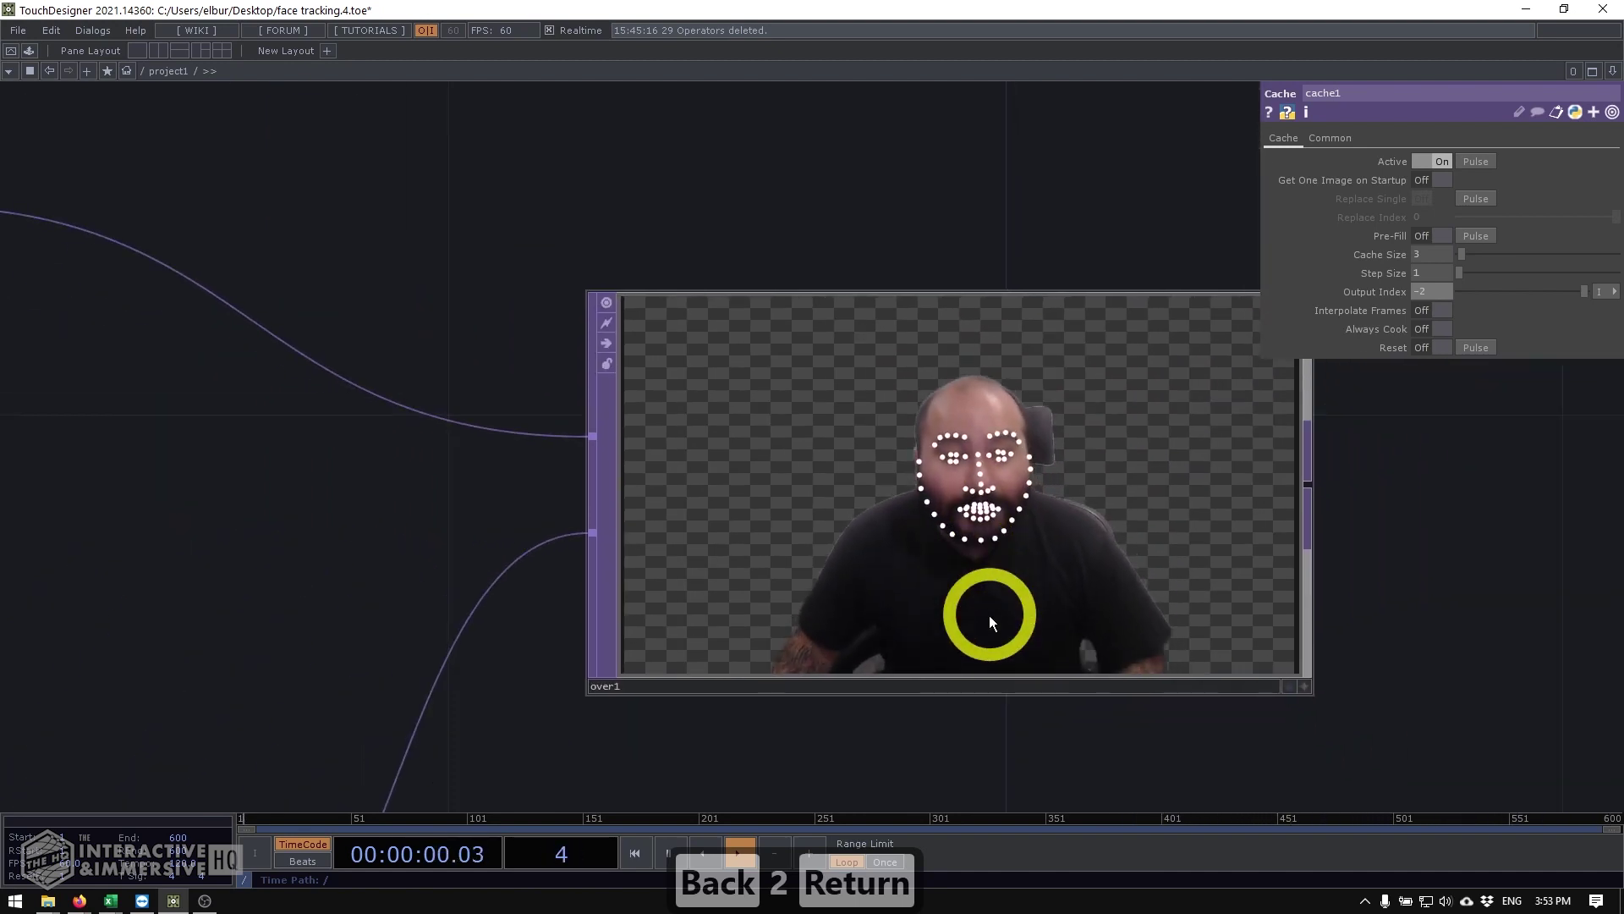
pyautogui.scroll(2, 1008, 453)
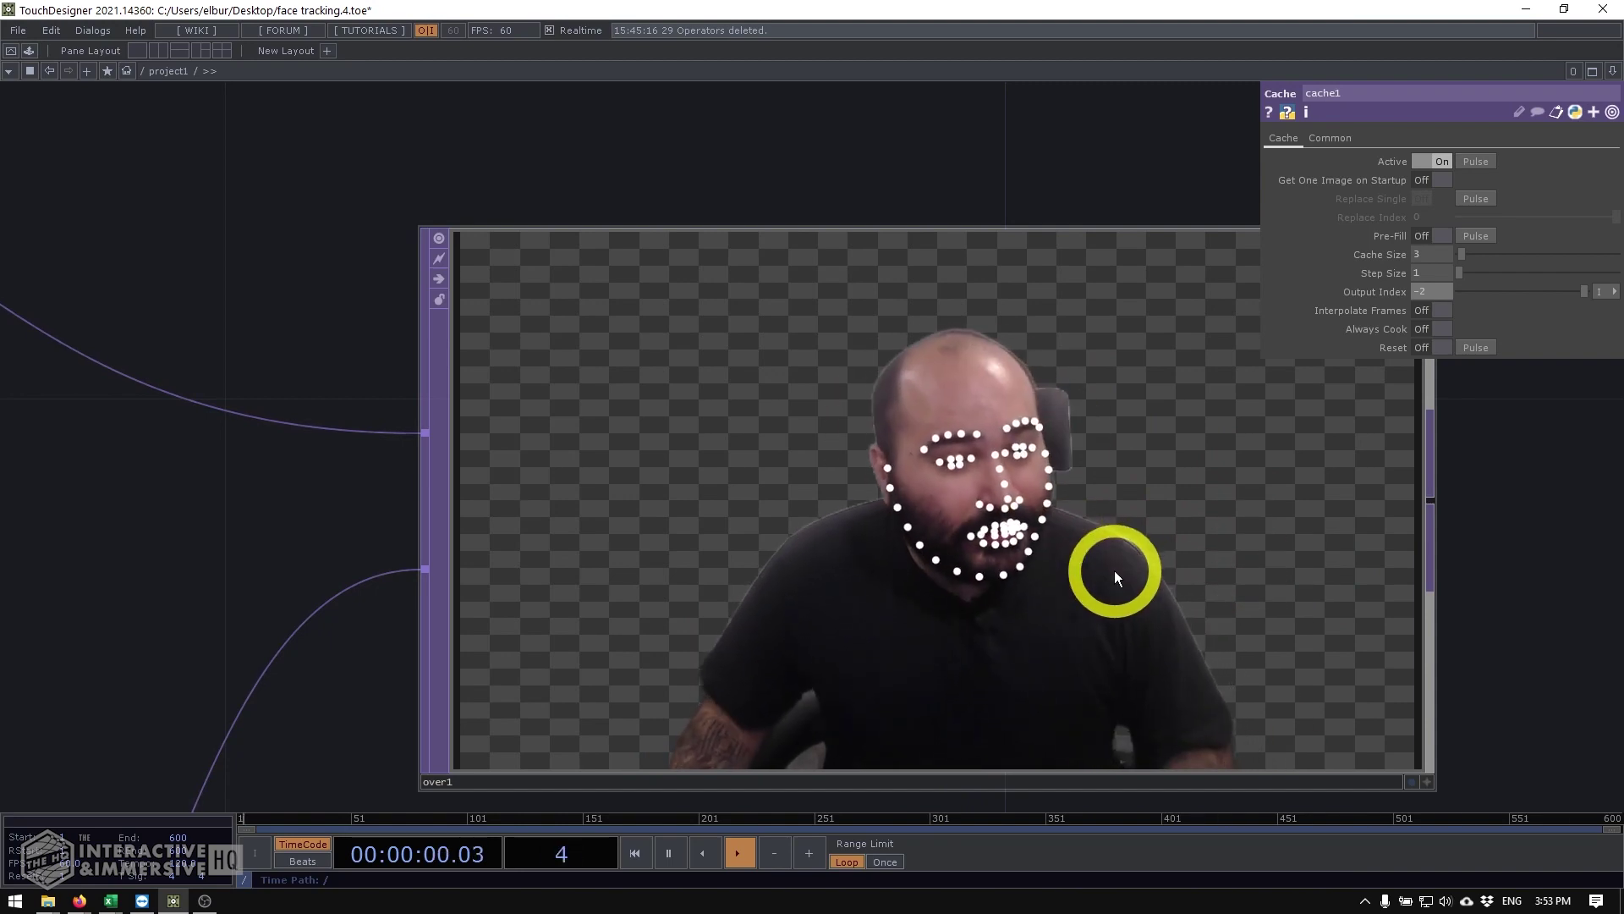
pyautogui.scroll(-5, 1114, 570)
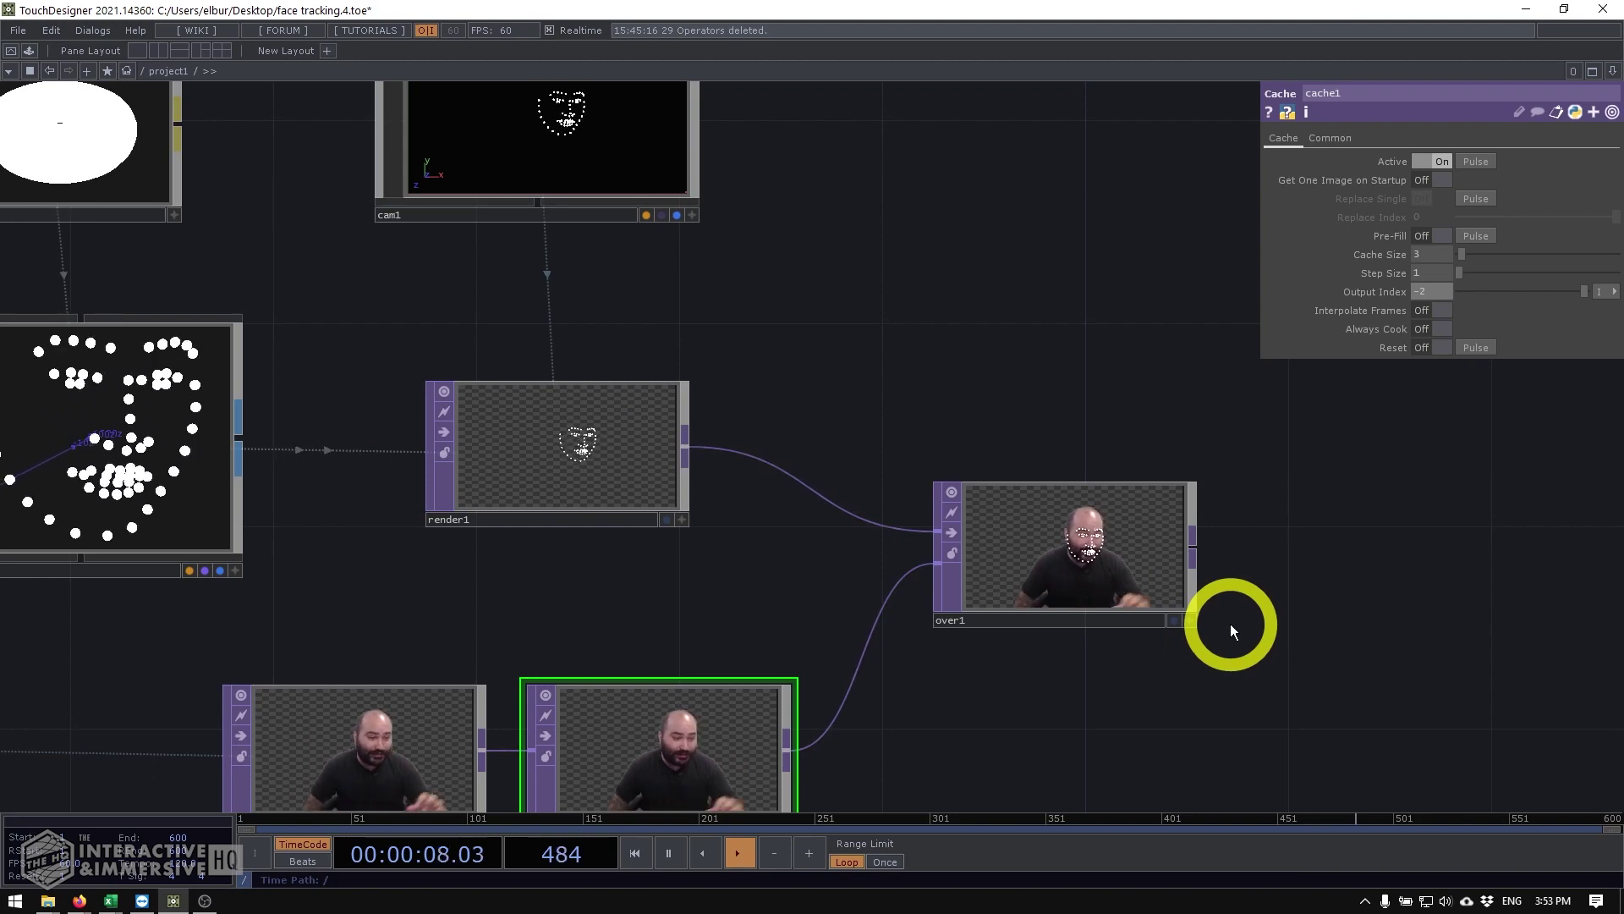
pyautogui.scroll(5, 1100, 546)
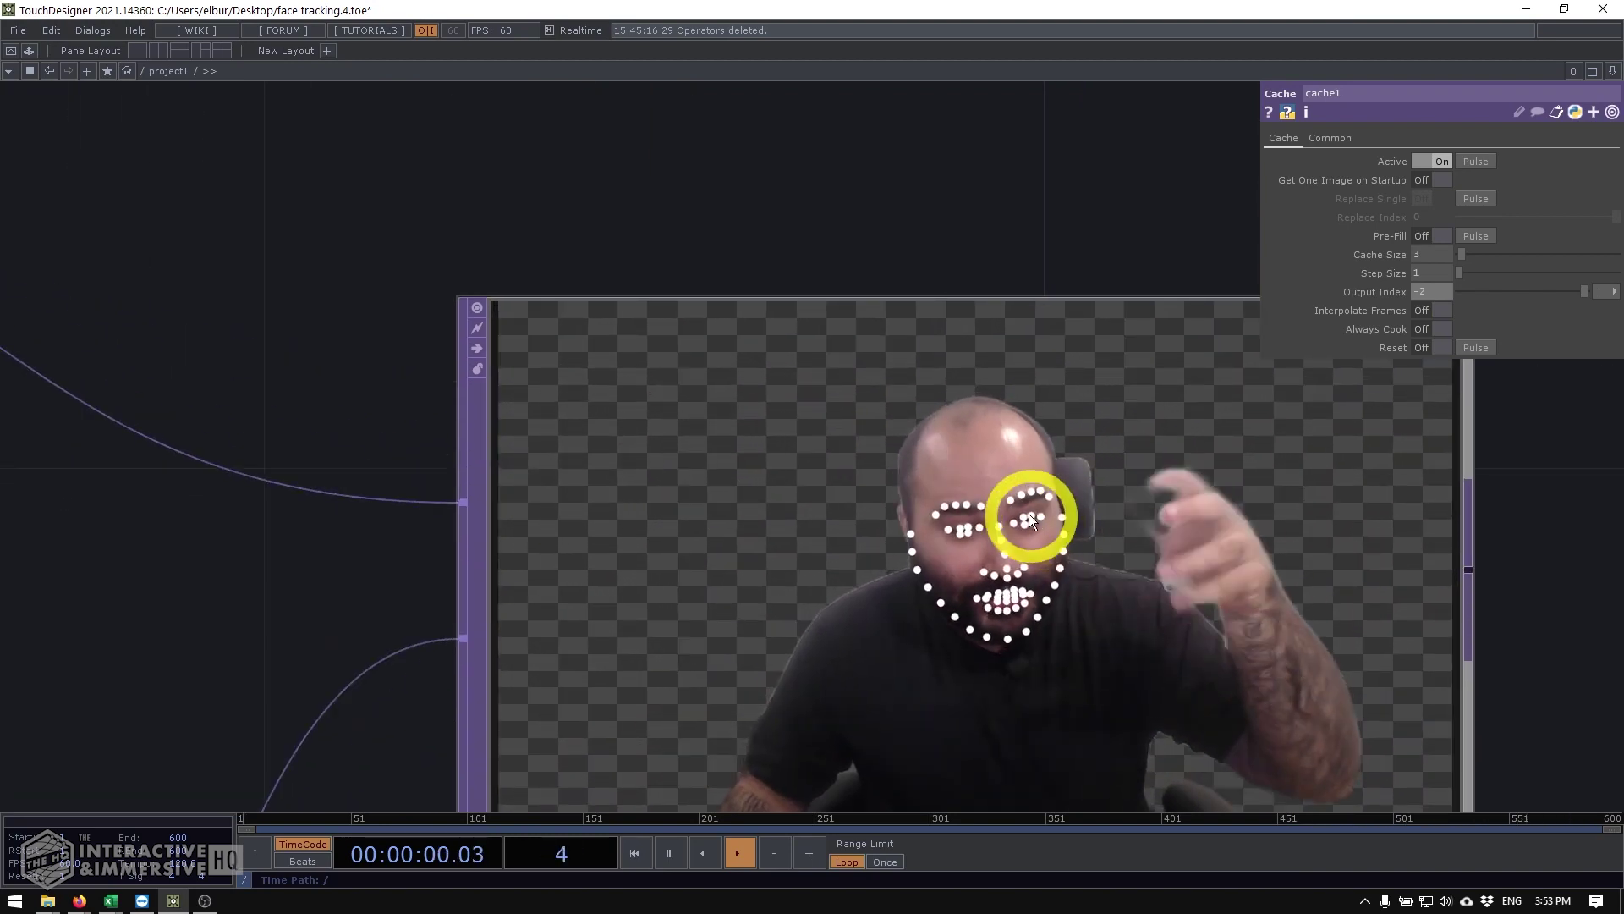
pyautogui.scroll(-2, 931, 541)
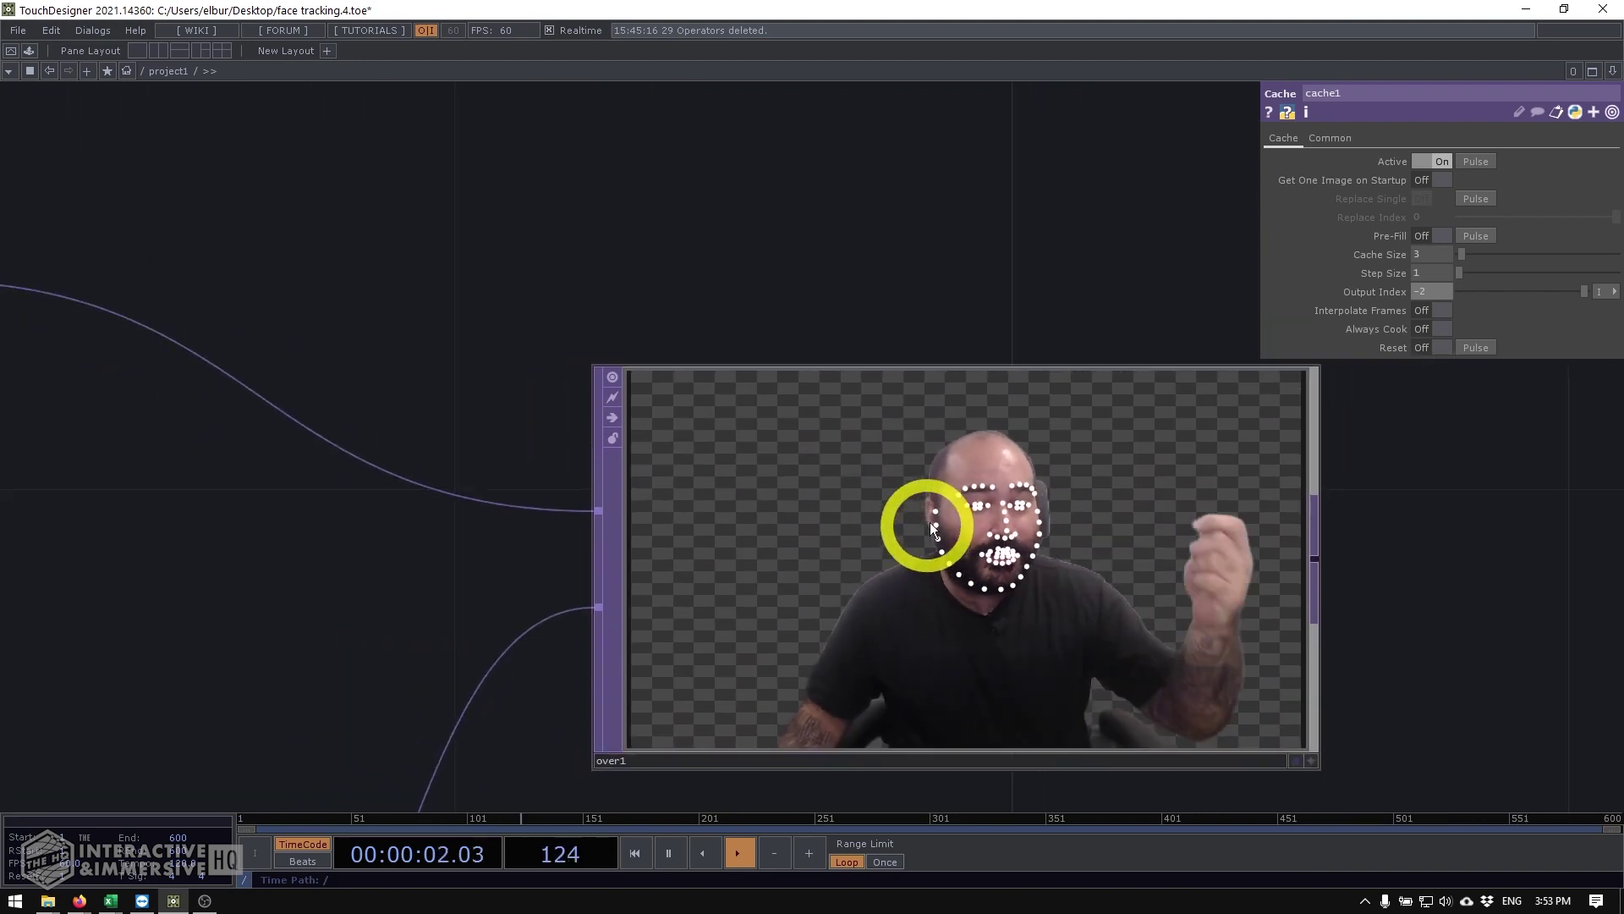
pyautogui.scroll(-1, 912, 503)
pyautogui.scroll(-2, 910, 502)
pyautogui.moveTo(812, 403); pyautogui.dragTo(1404, 428)
pyautogui.scroll(-4, 518, 406)
pyautogui.moveTo(128, 294); pyautogui.dragTo(657, 341)
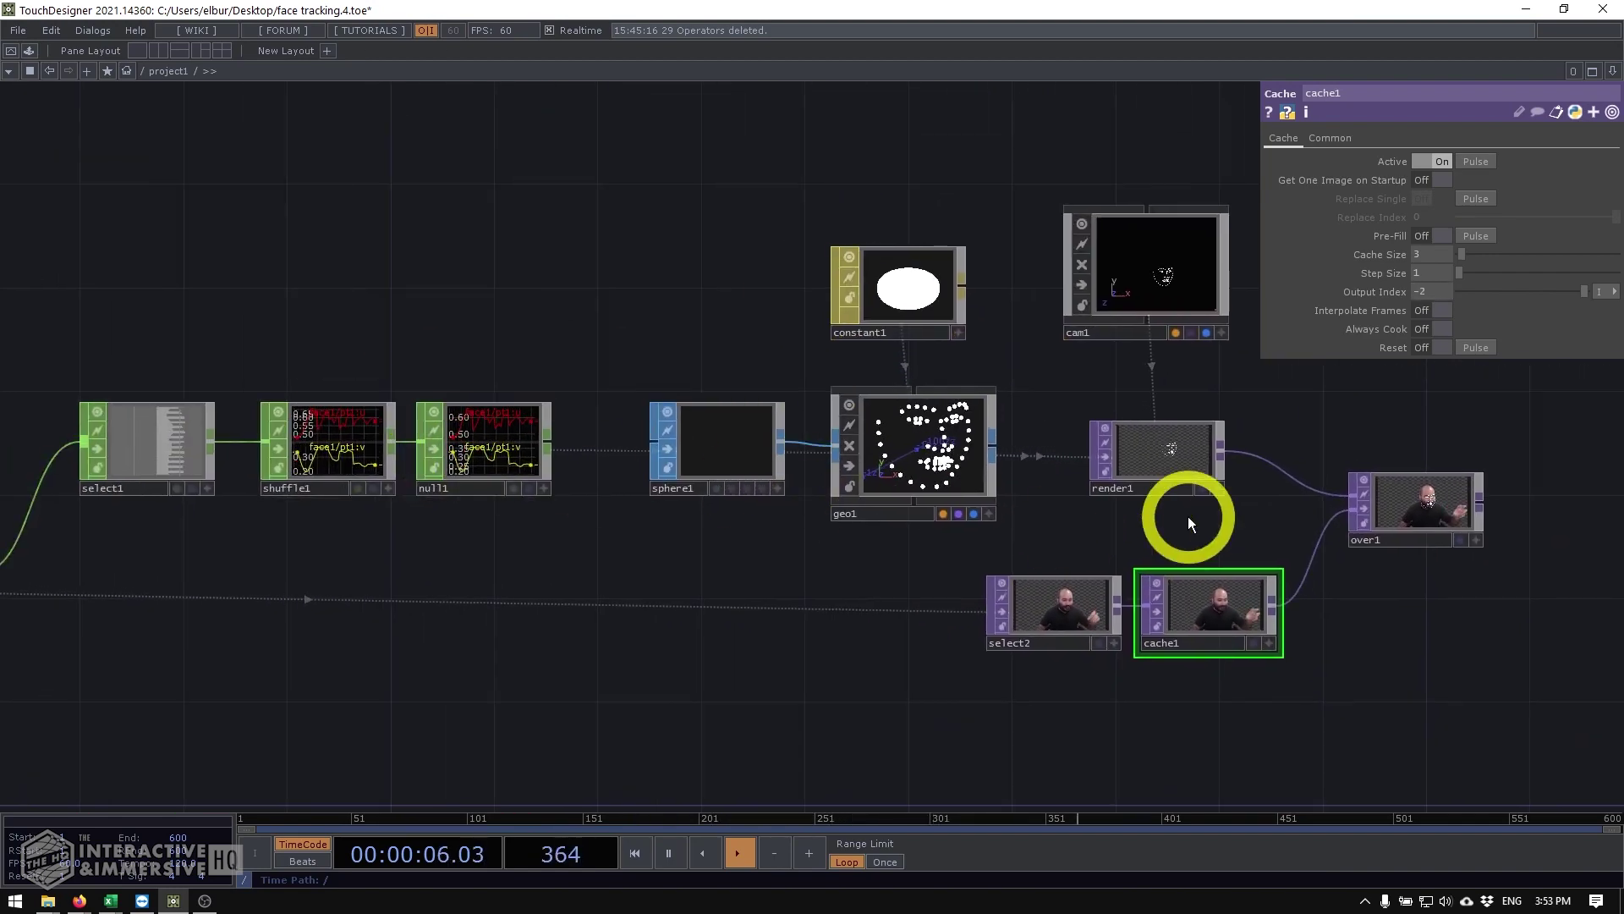
pyautogui.scroll(5, 1167, 423)
pyautogui.scroll(3, 935, 388)
pyautogui.scroll(1, 935, 387)
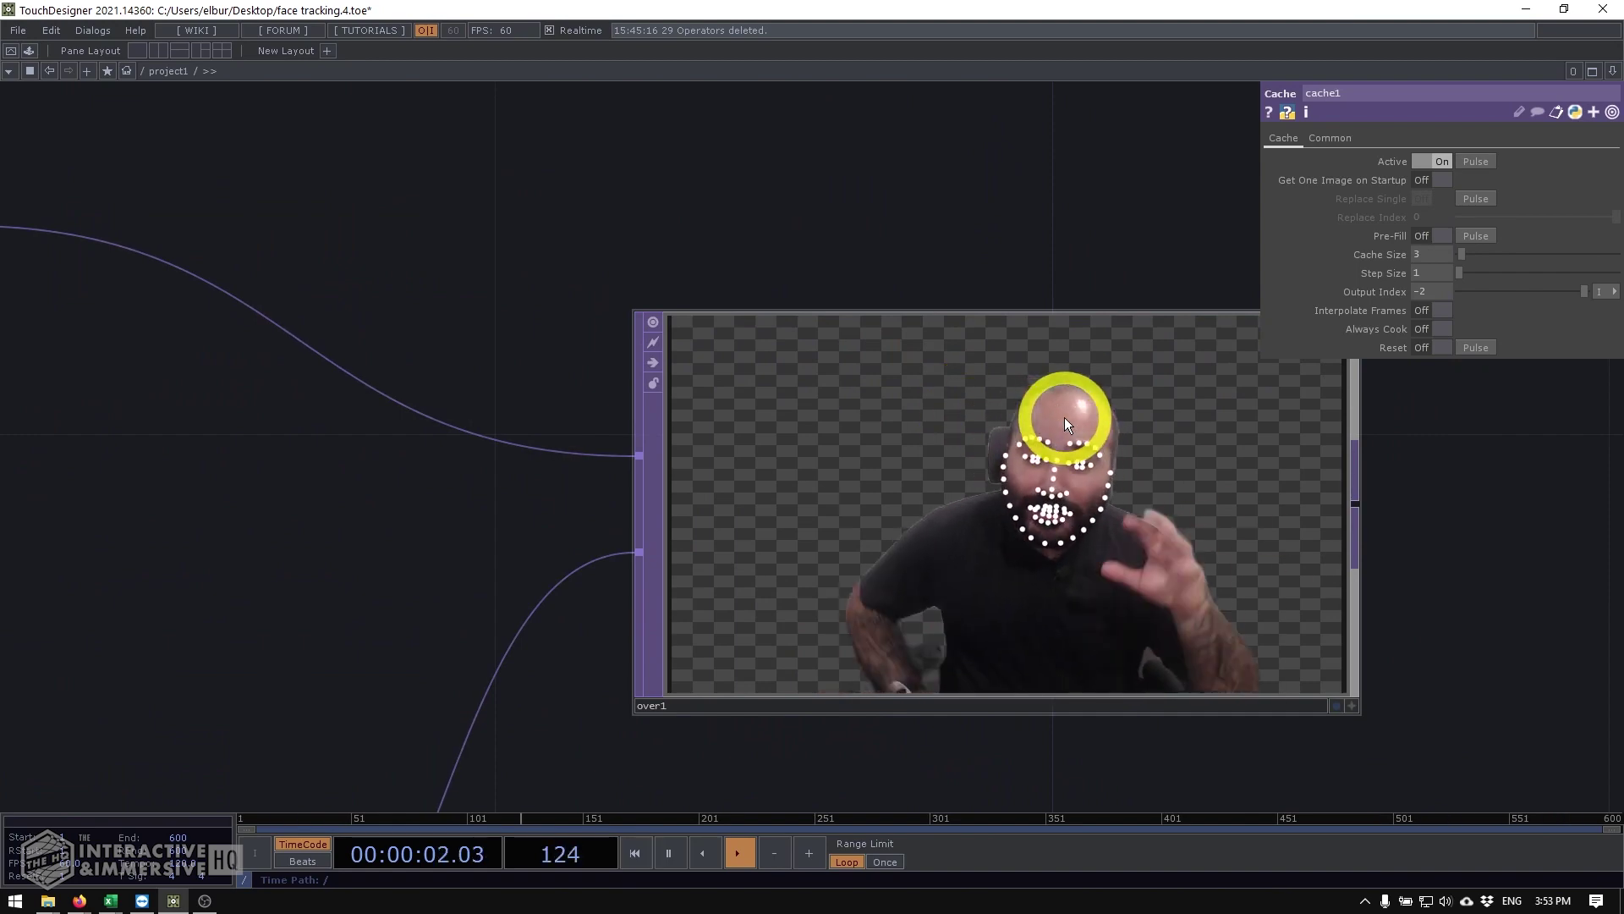
pyautogui.scroll(-6, 1039, 433)
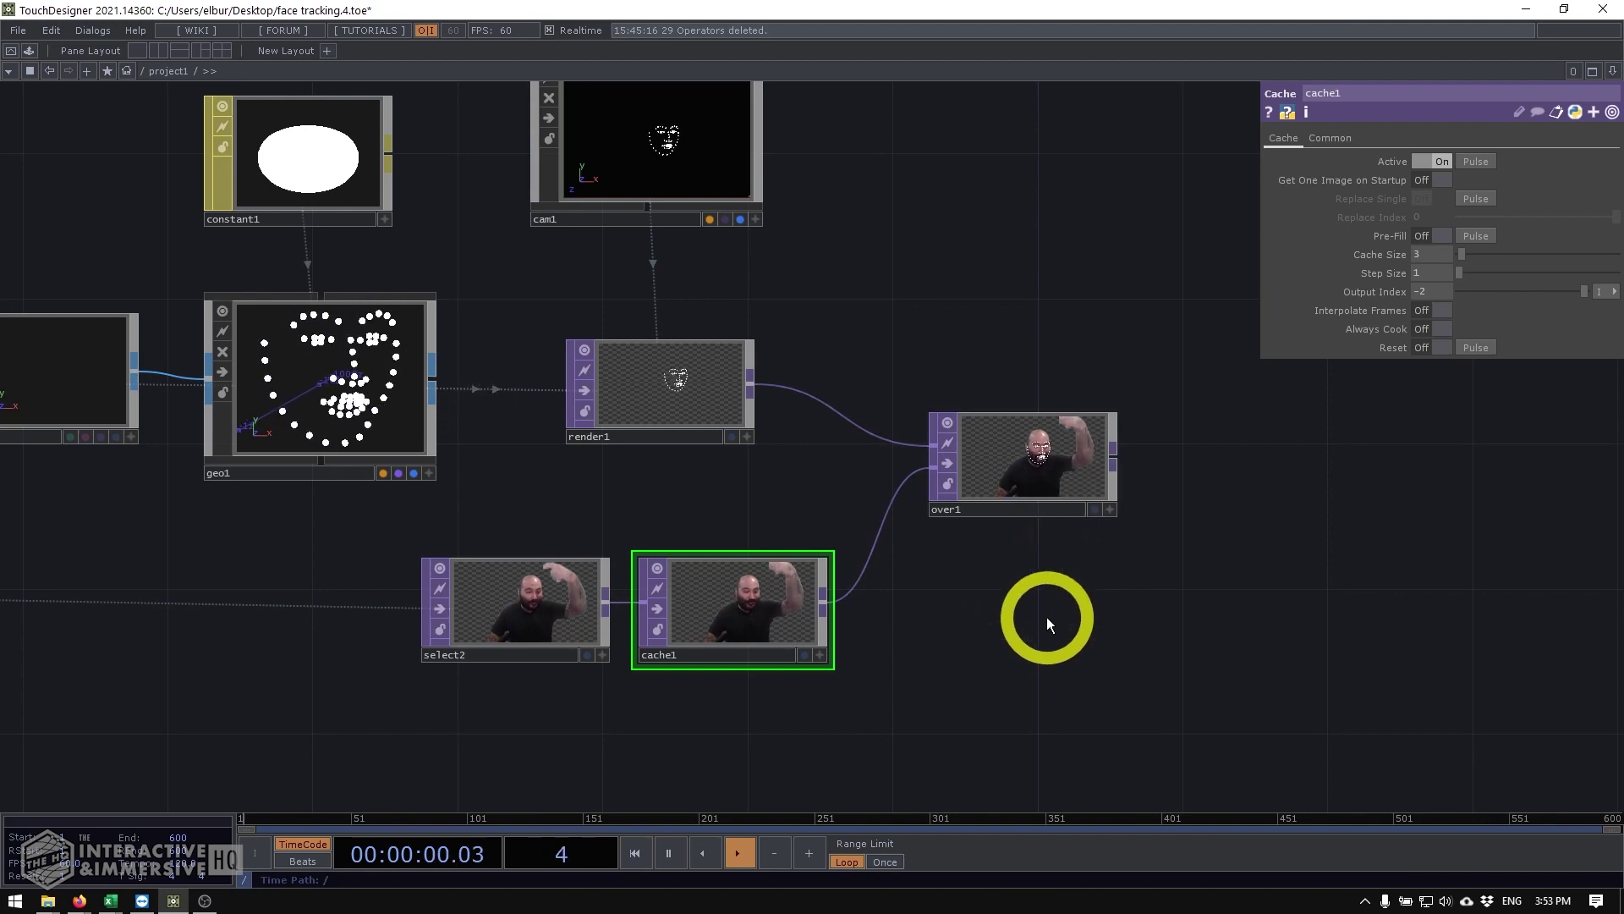
# Step: Add a Movie File In TOP in the empty area below the geometry and webcam Select nodes
pyautogui.moveTo(1046, 694); pyautogui.dragTo(1054, 393)
pyautogui.scroll(-3, 1054, 393)
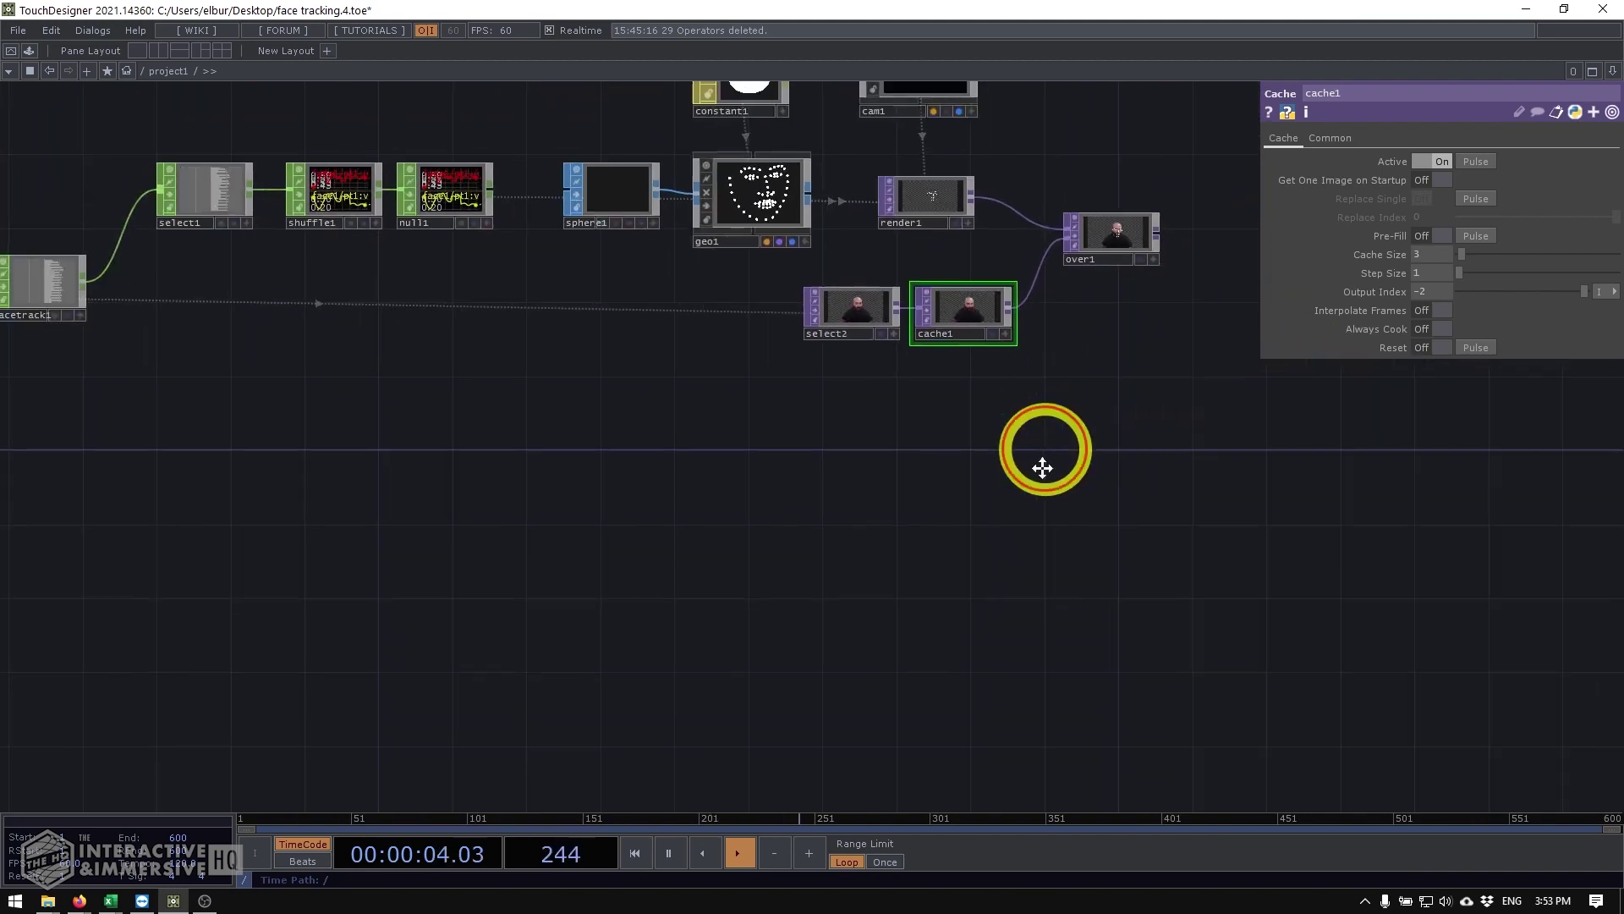
pyautogui.doubleClick(767, 585)
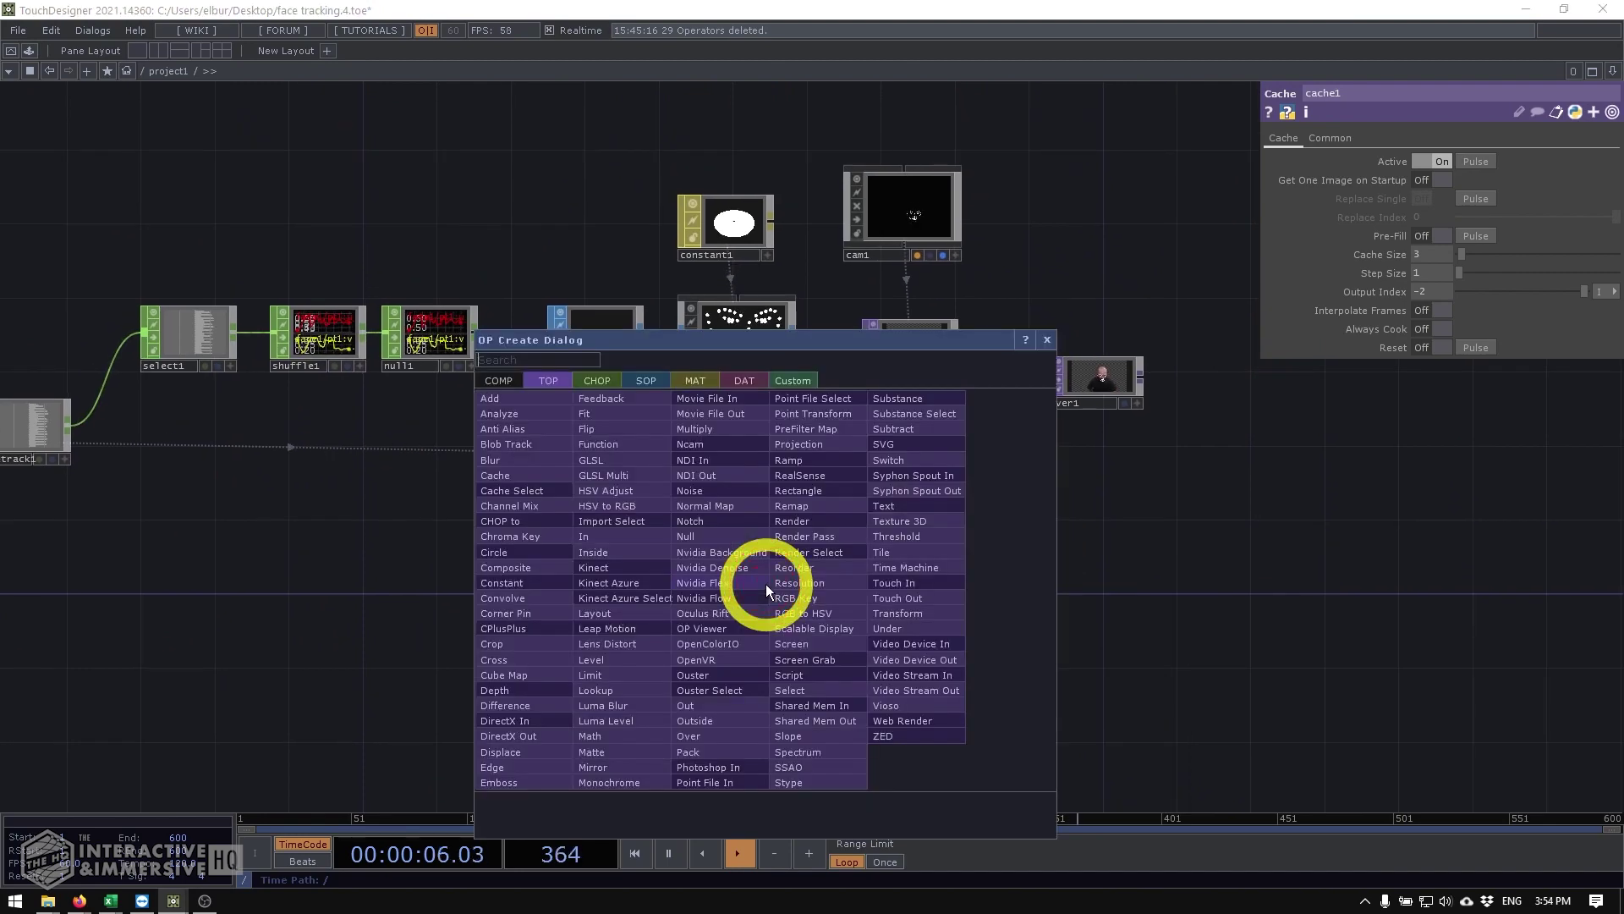
pyautogui.write('movie')
pyautogui.click(725, 398)
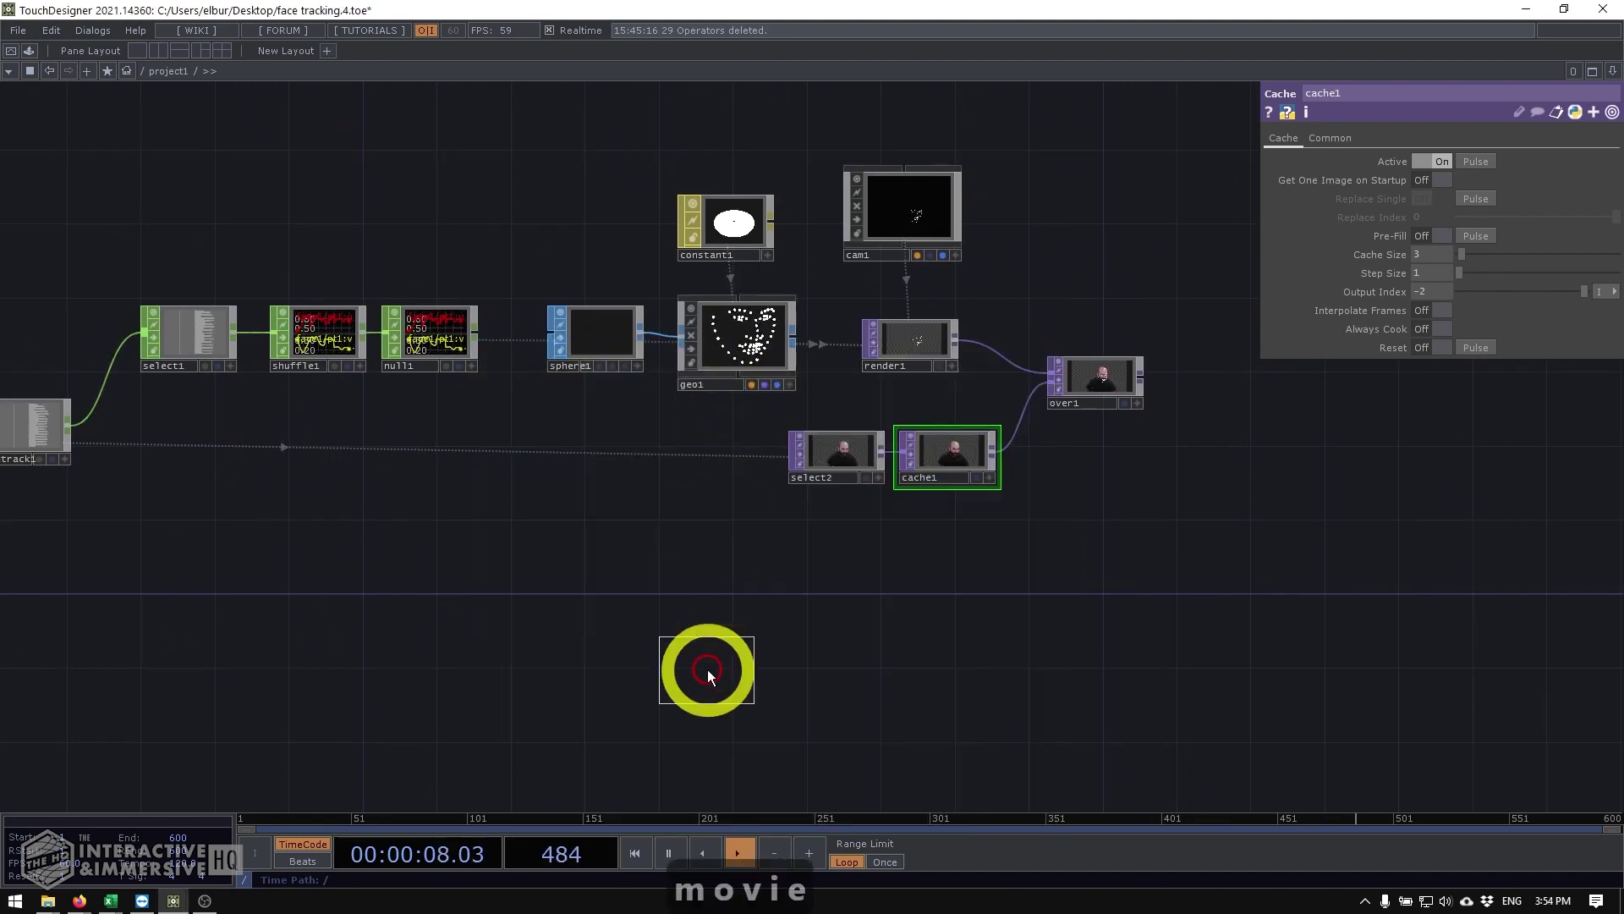
pyautogui.click(723, 602)
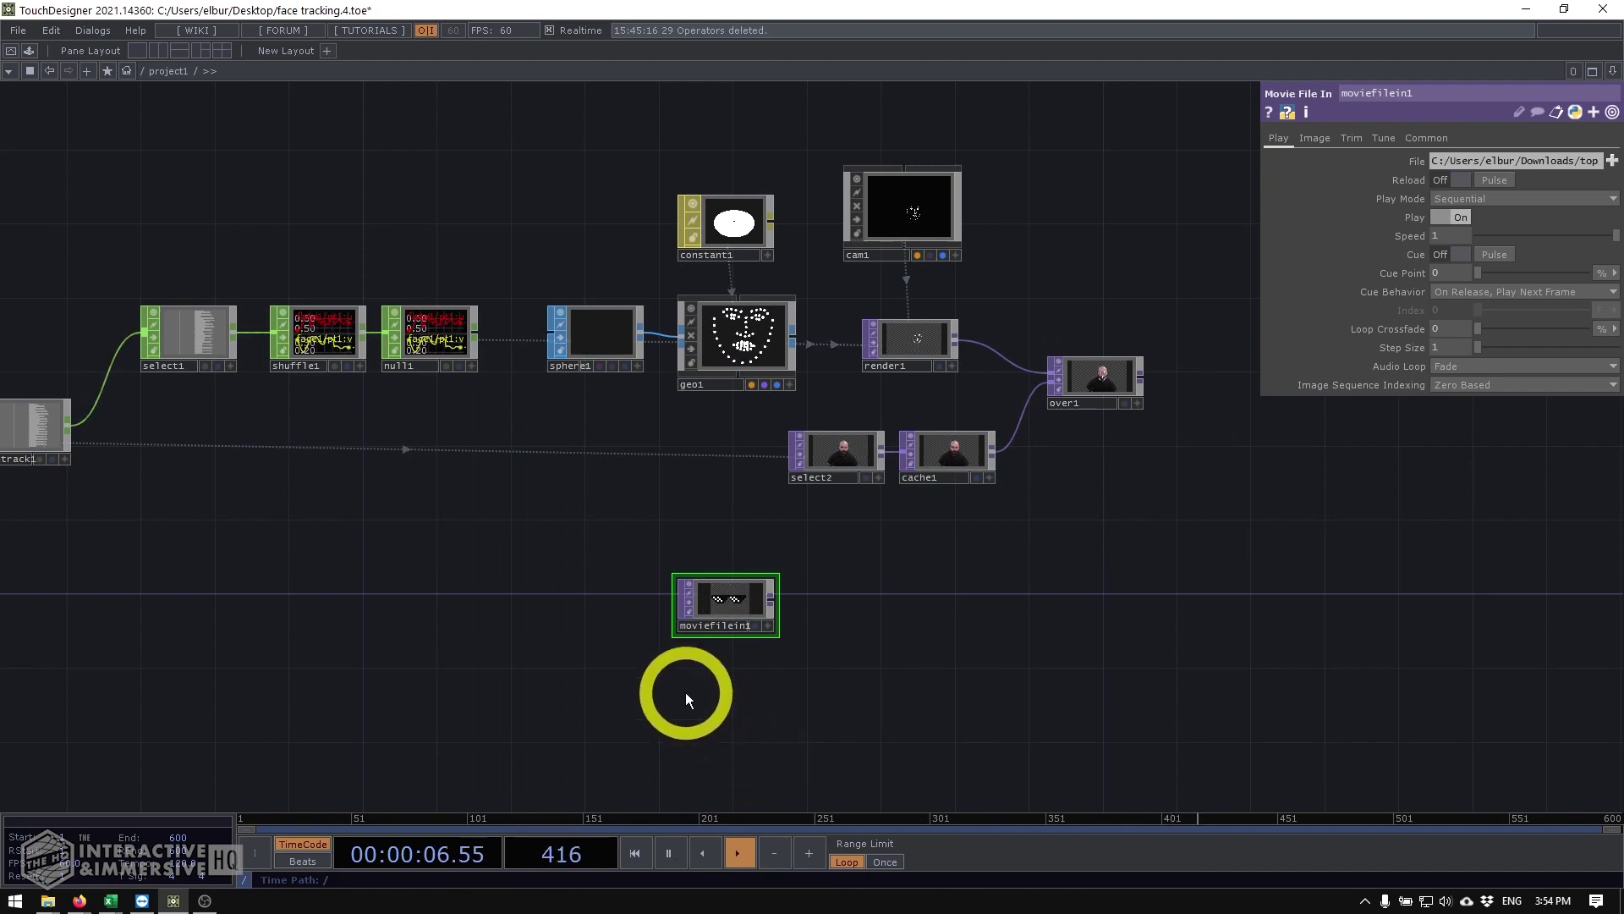
# Step: Check the pixel sunglasses image in the Movie File In TOP and append a Crop TOP to its output
pyautogui.scroll(4, 703, 685)
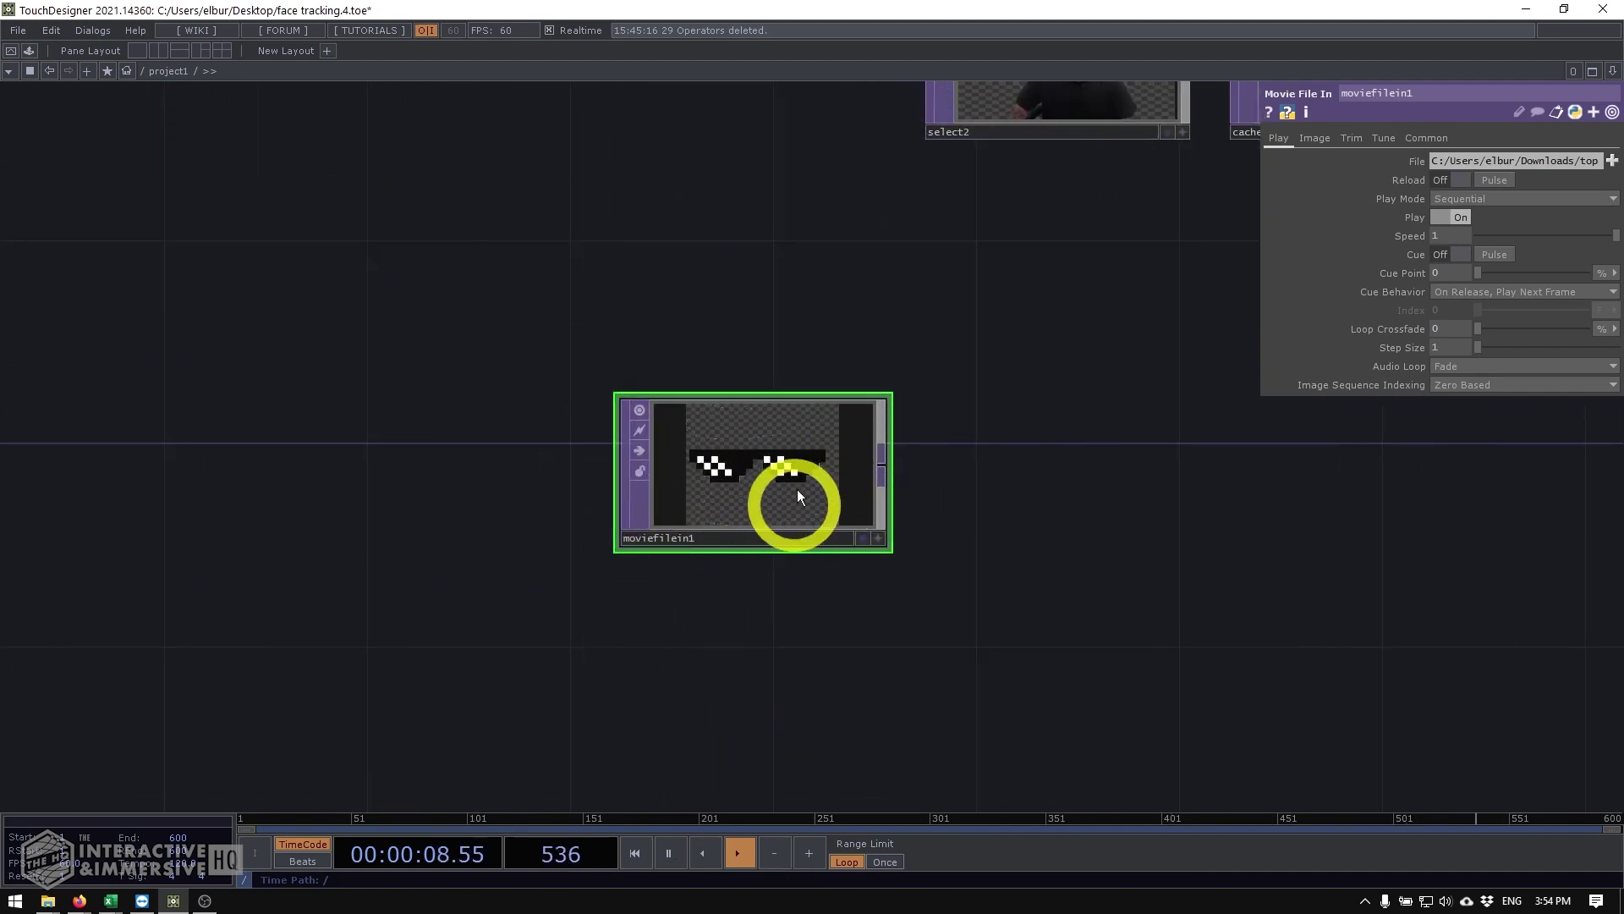
pyautogui.scroll(5, 797, 488)
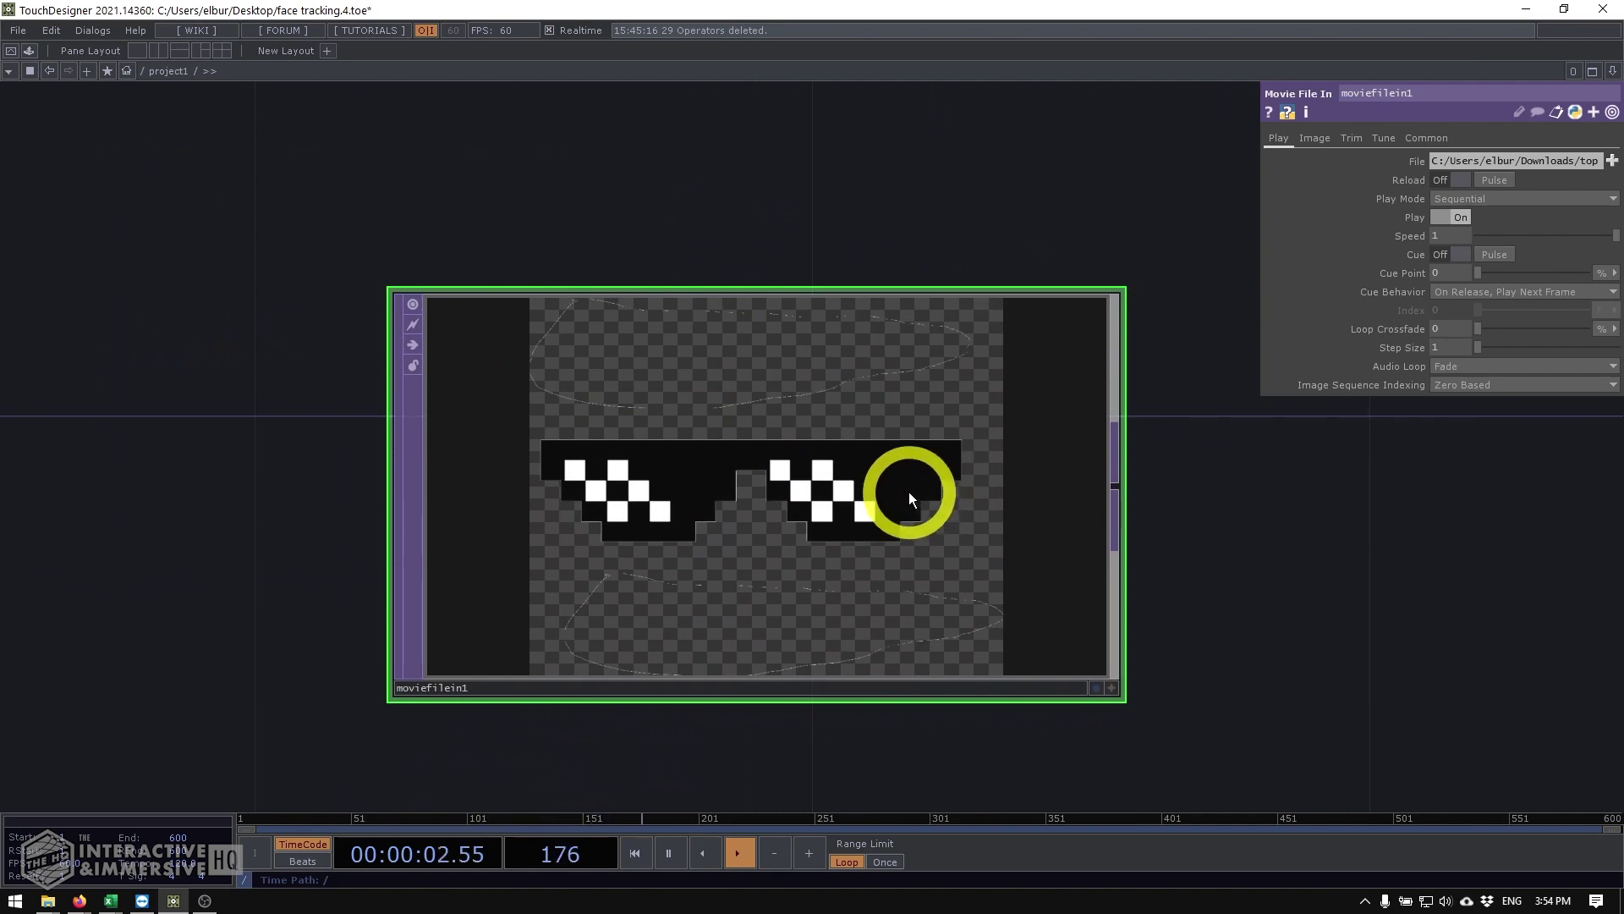
pyautogui.scroll(-2, 909, 490)
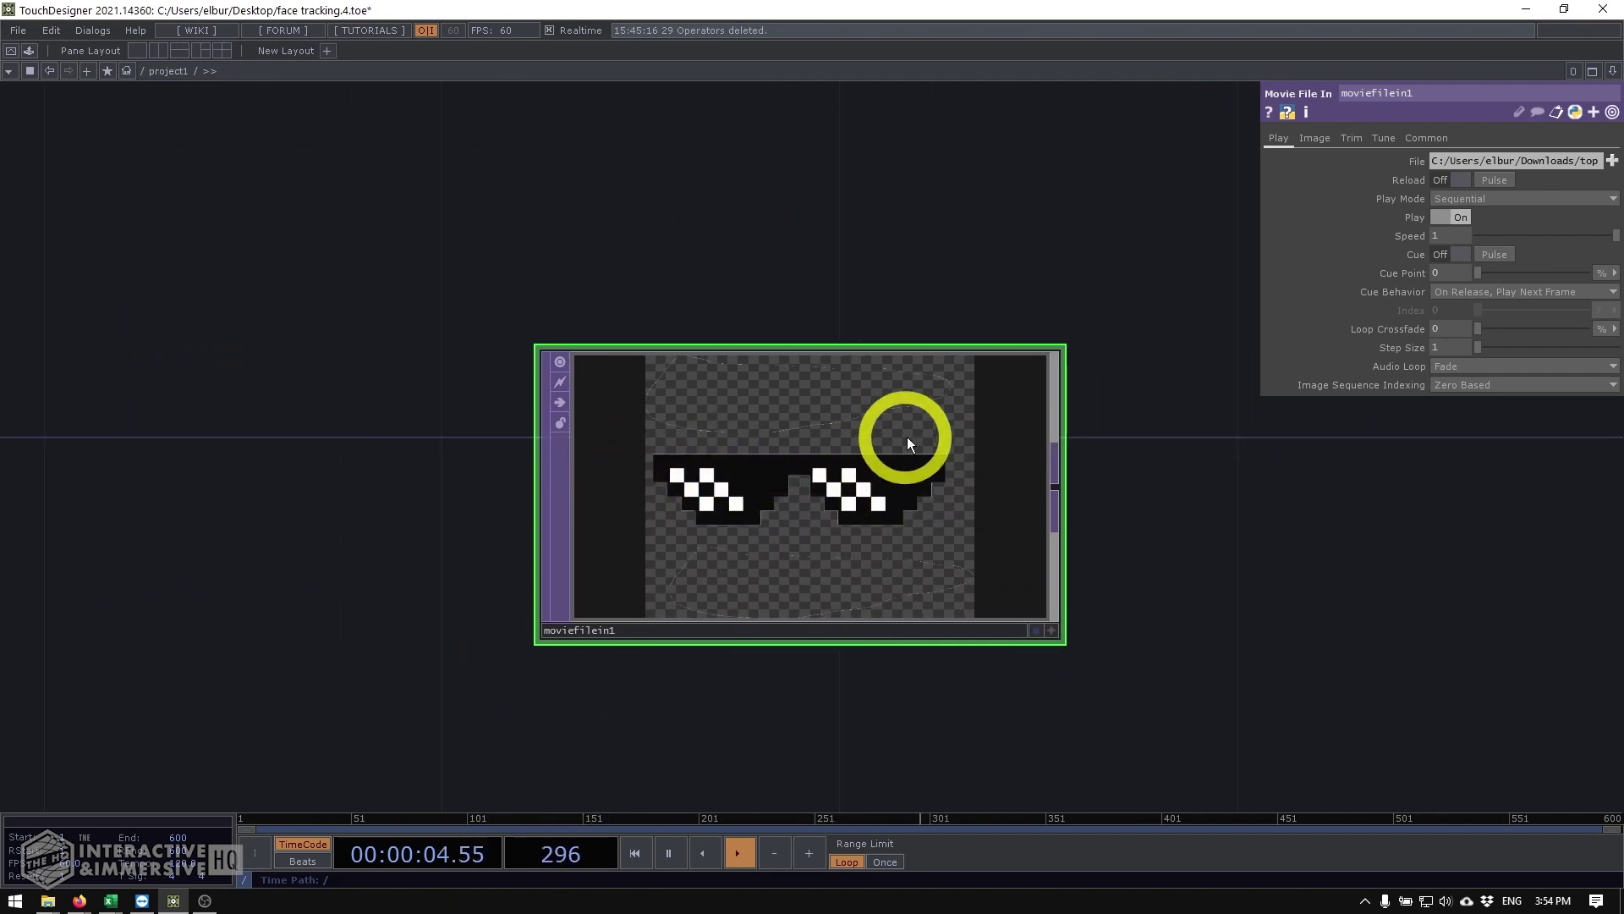
pyautogui.scroll(-3, 841, 444)
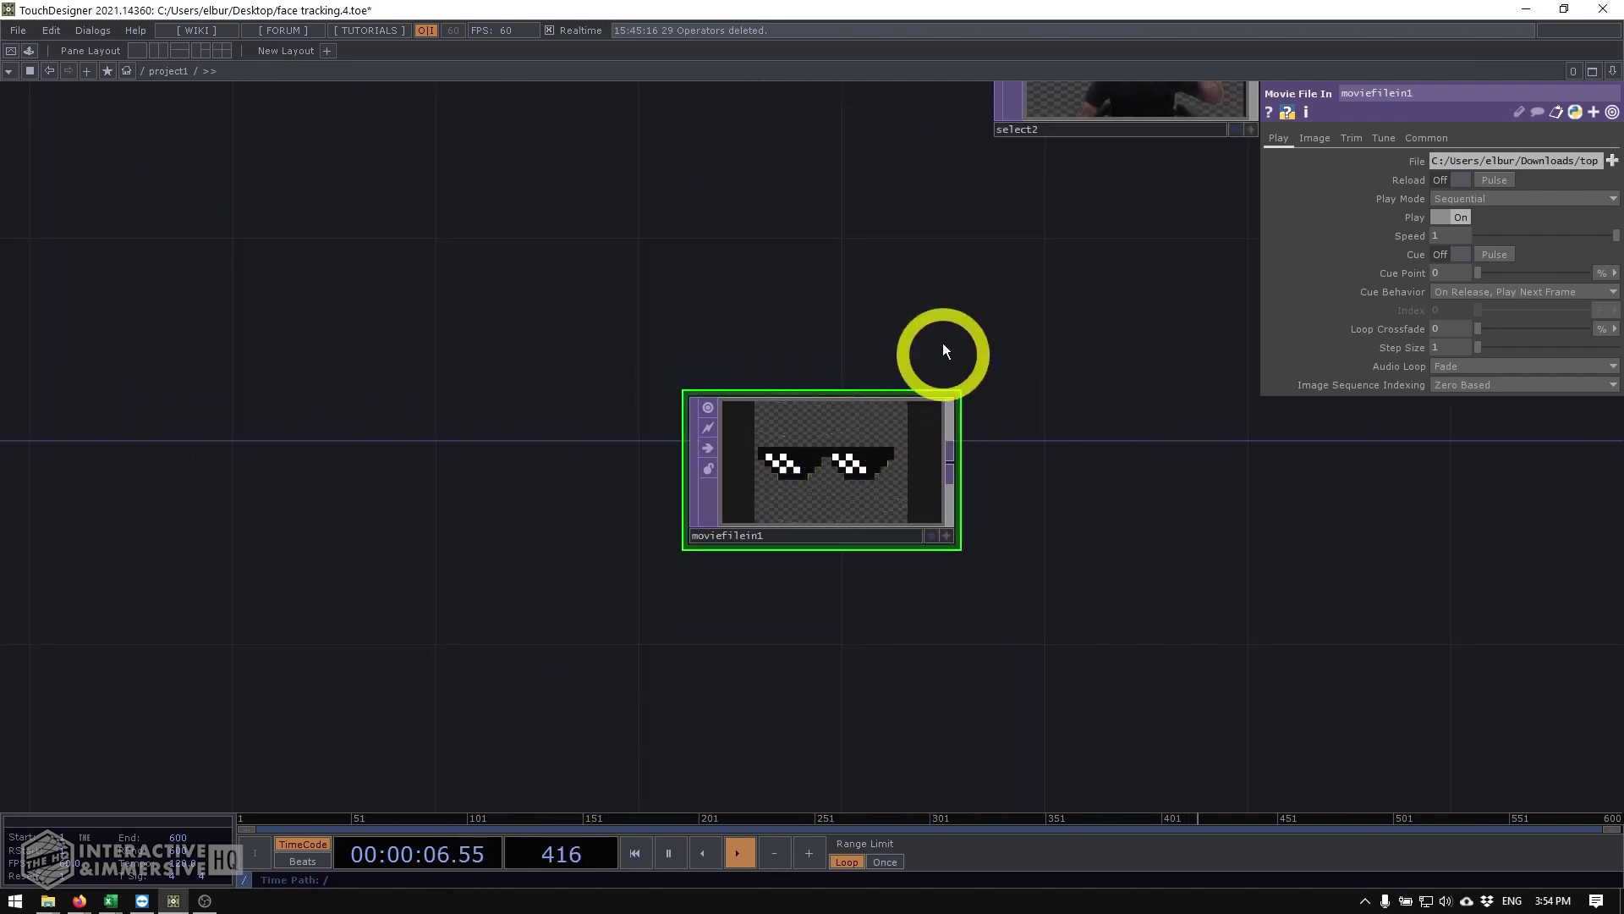
pyautogui.moveTo(943, 342); pyautogui.dragTo(768, 562)
pyautogui.moveTo(865, 604); pyautogui.dragTo(871, 391)
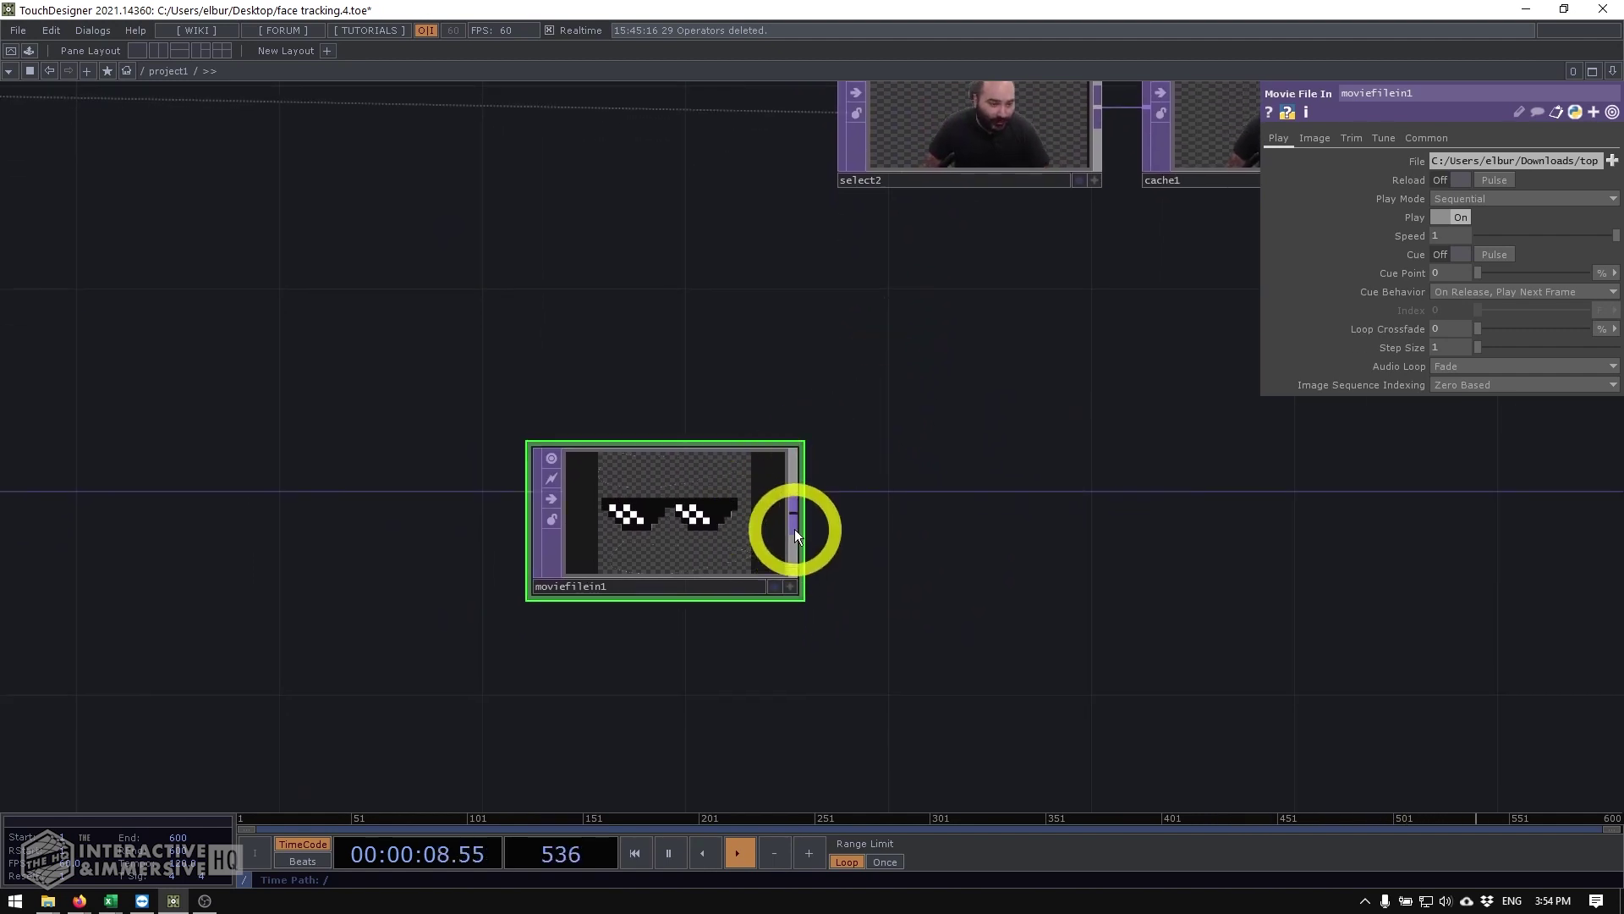
pyautogui.rightClick(795, 526)
pyautogui.write('cro')
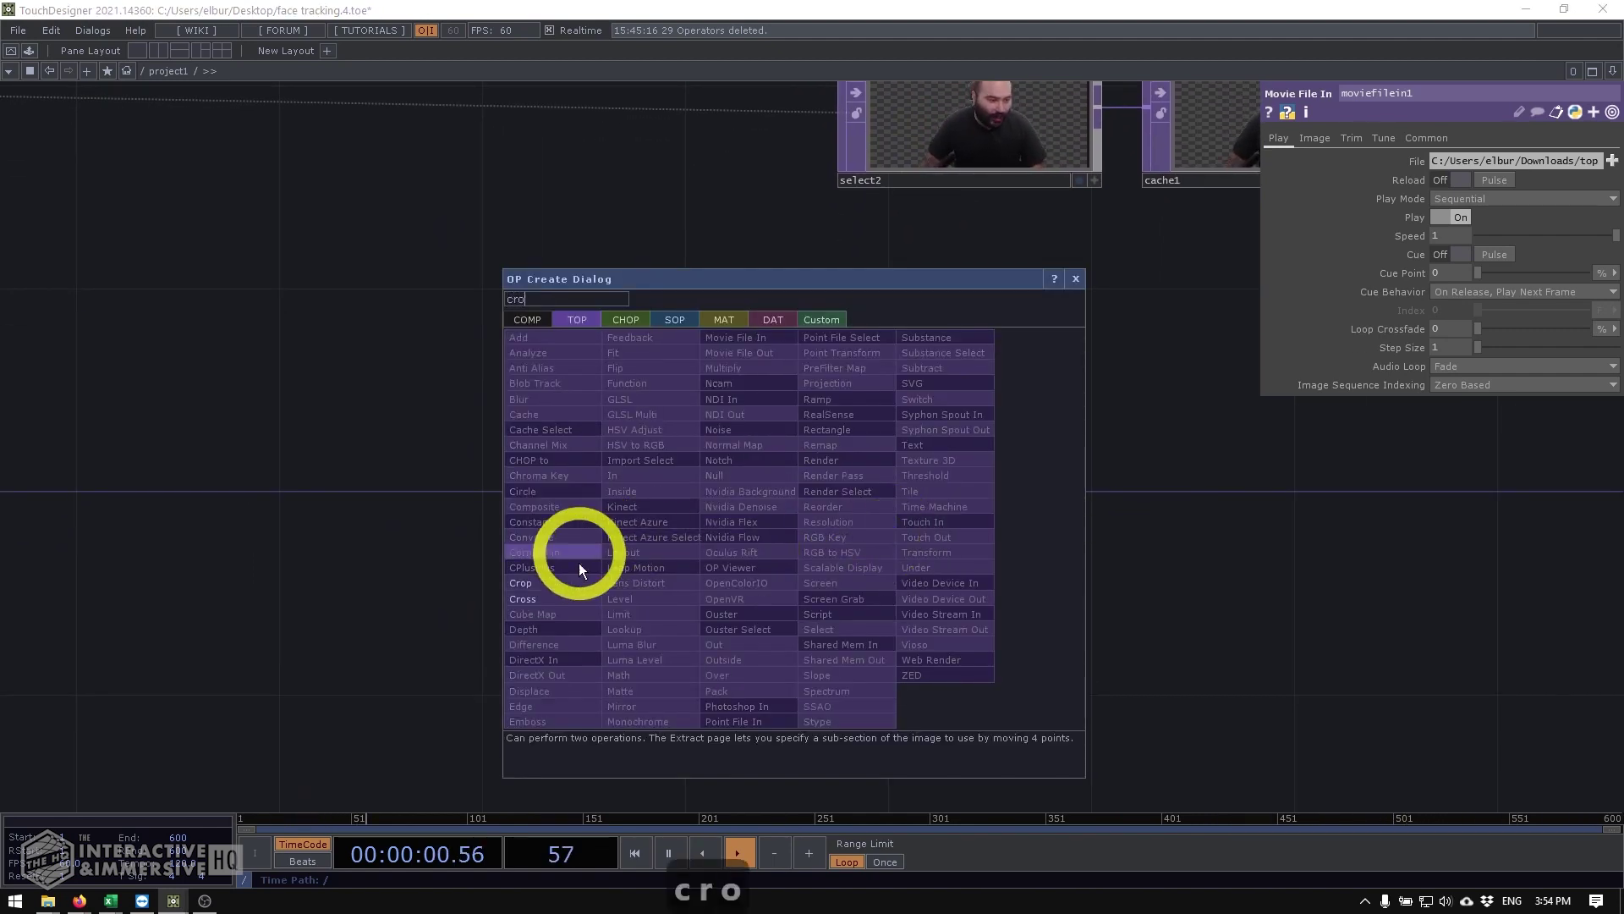
pyautogui.click(555, 581)
pyautogui.click(963, 525)
# Step: Crop the image tightly around the sunglasses with Crop Left 0.019, Crop Right 0.913, Crop Bottom 0.348 and Crop Top 0.627
pyautogui.scroll(5, 982, 513)
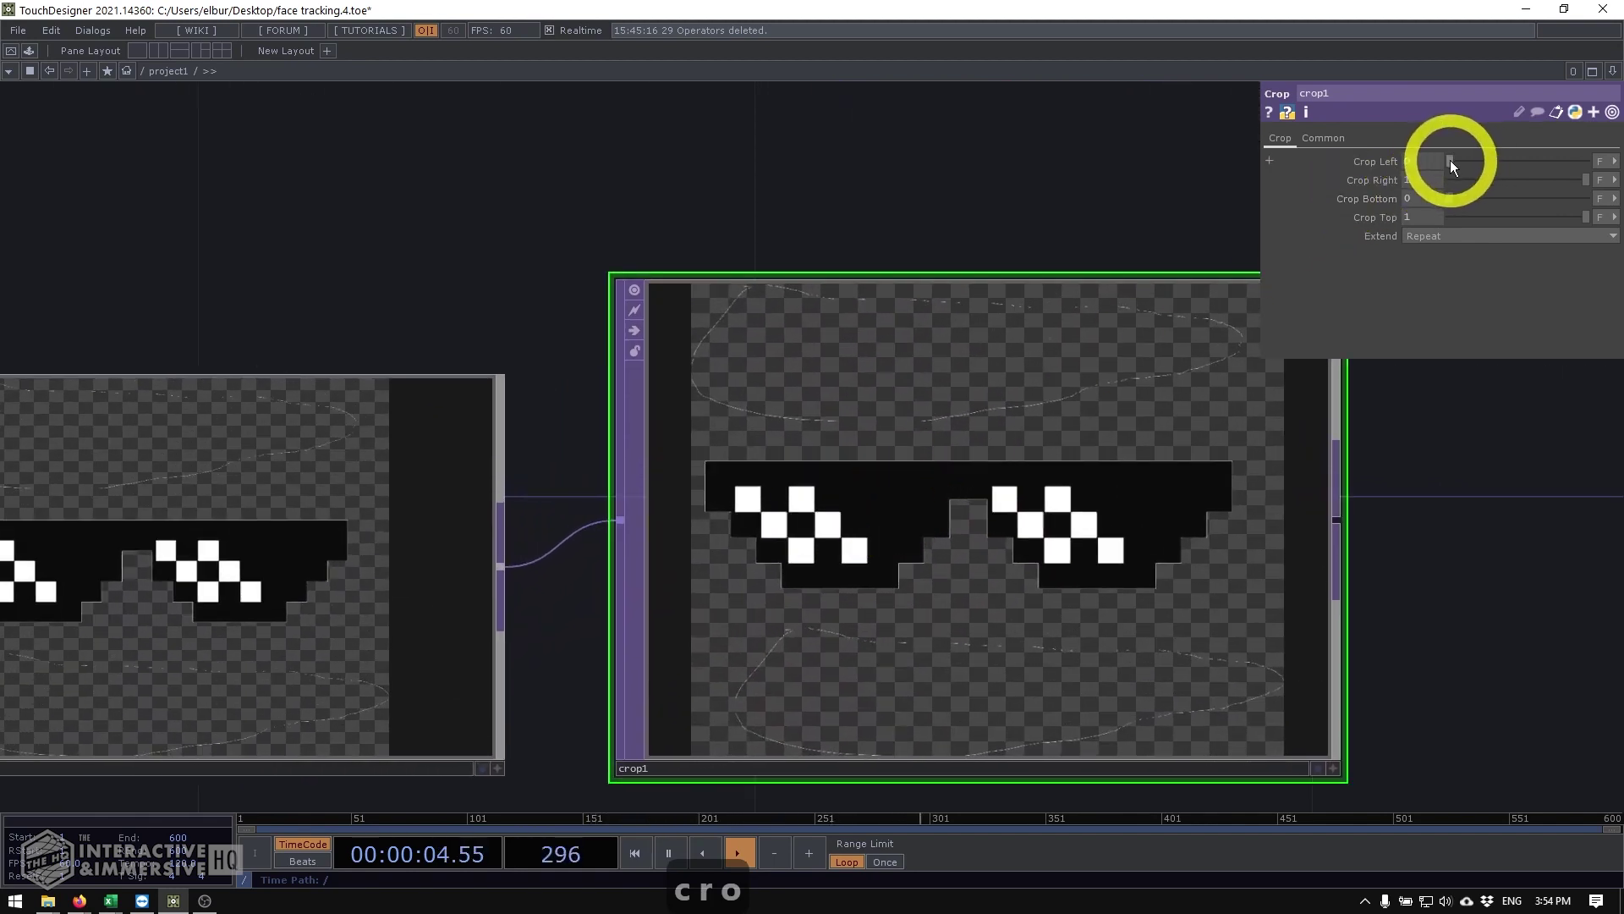
pyautogui.moveTo(1450, 160); pyautogui.dragTo(1449, 166)
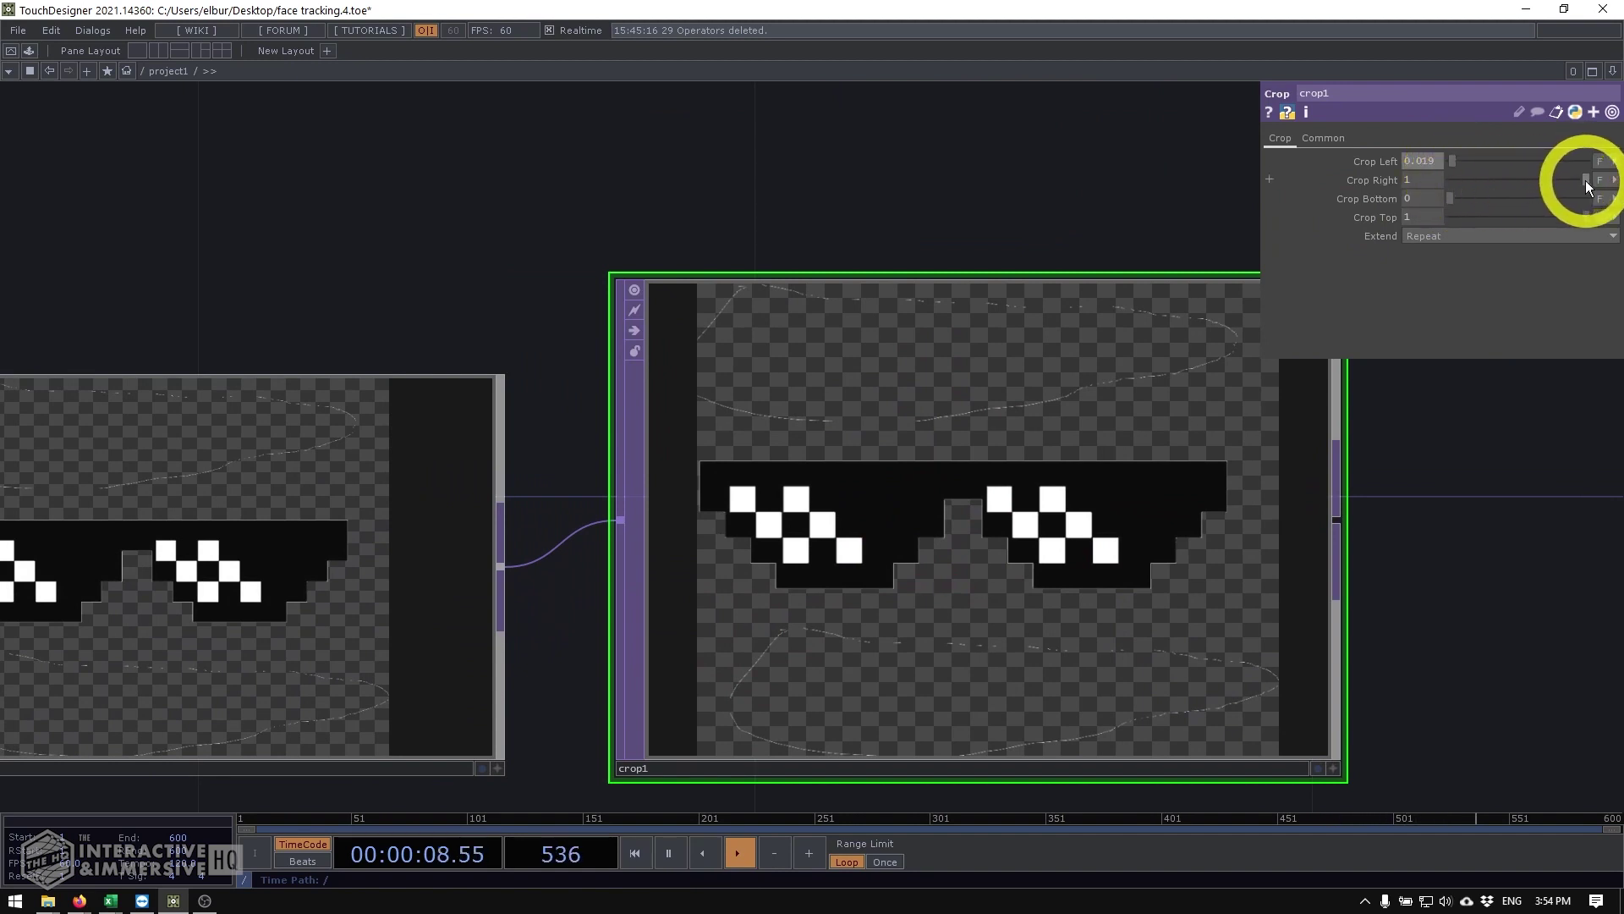
pyautogui.moveTo(1585, 180); pyautogui.dragTo(1574, 188)
pyautogui.moveTo(1450, 197); pyautogui.dragTo(1536, 237)
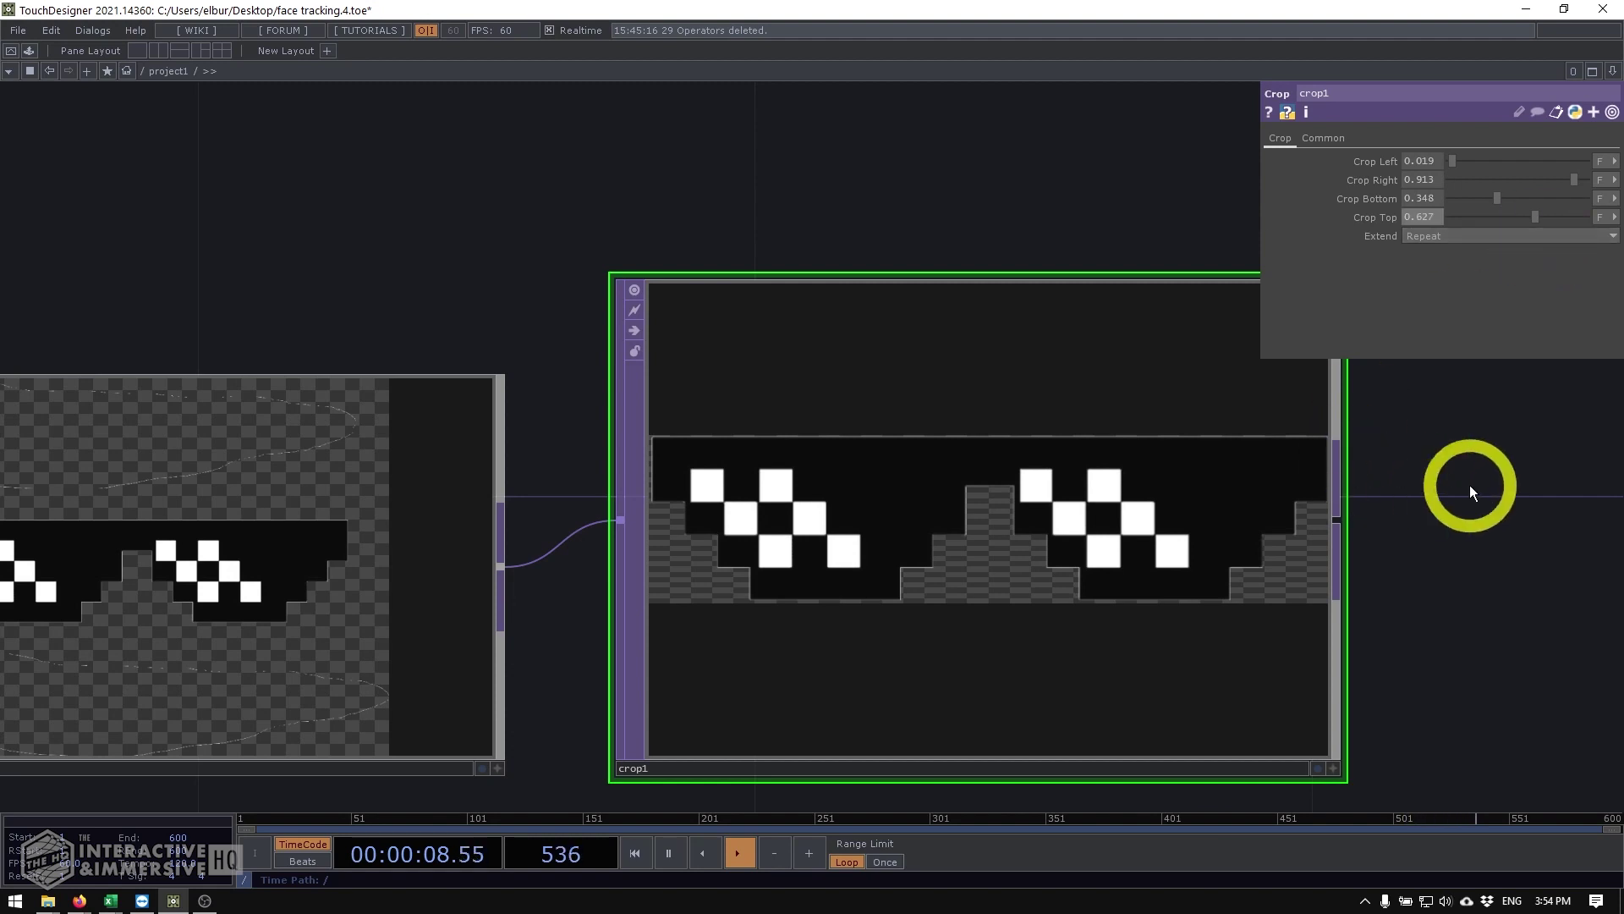
# Step: Shrink the Crop TOP's node so its viewer fits the cropped sunglasses, keeping it below the webcam Select TOP
pyautogui.moveTo(1509, 496); pyautogui.dragTo(1125, 435)
pyautogui.scroll(-2, 1125, 434)
pyautogui.moveTo(1075, 494); pyautogui.dragTo(849, 576)
pyautogui.scroll(-3, 670, 621)
pyautogui.scroll(1, 677, 659)
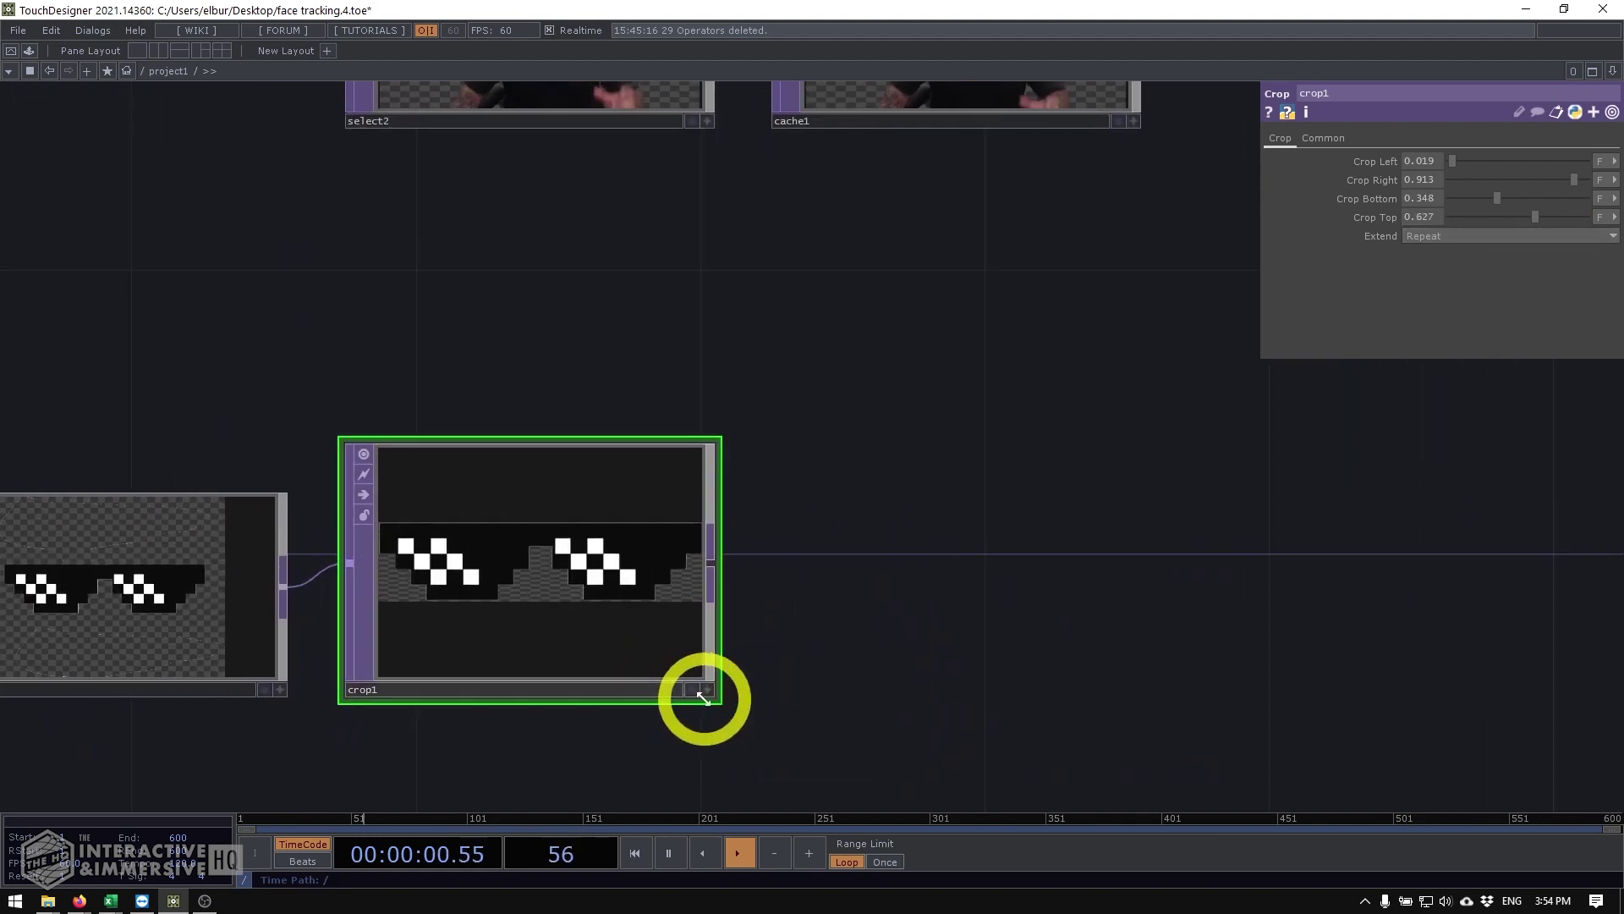
pyautogui.click(714, 699)
pyautogui.moveTo(633, 625); pyautogui.dragTo(656, 584)
pyautogui.moveTo(802, 625); pyautogui.dragTo(472, 772)
pyautogui.moveTo(627, 622); pyautogui.dragTo(904, 633)
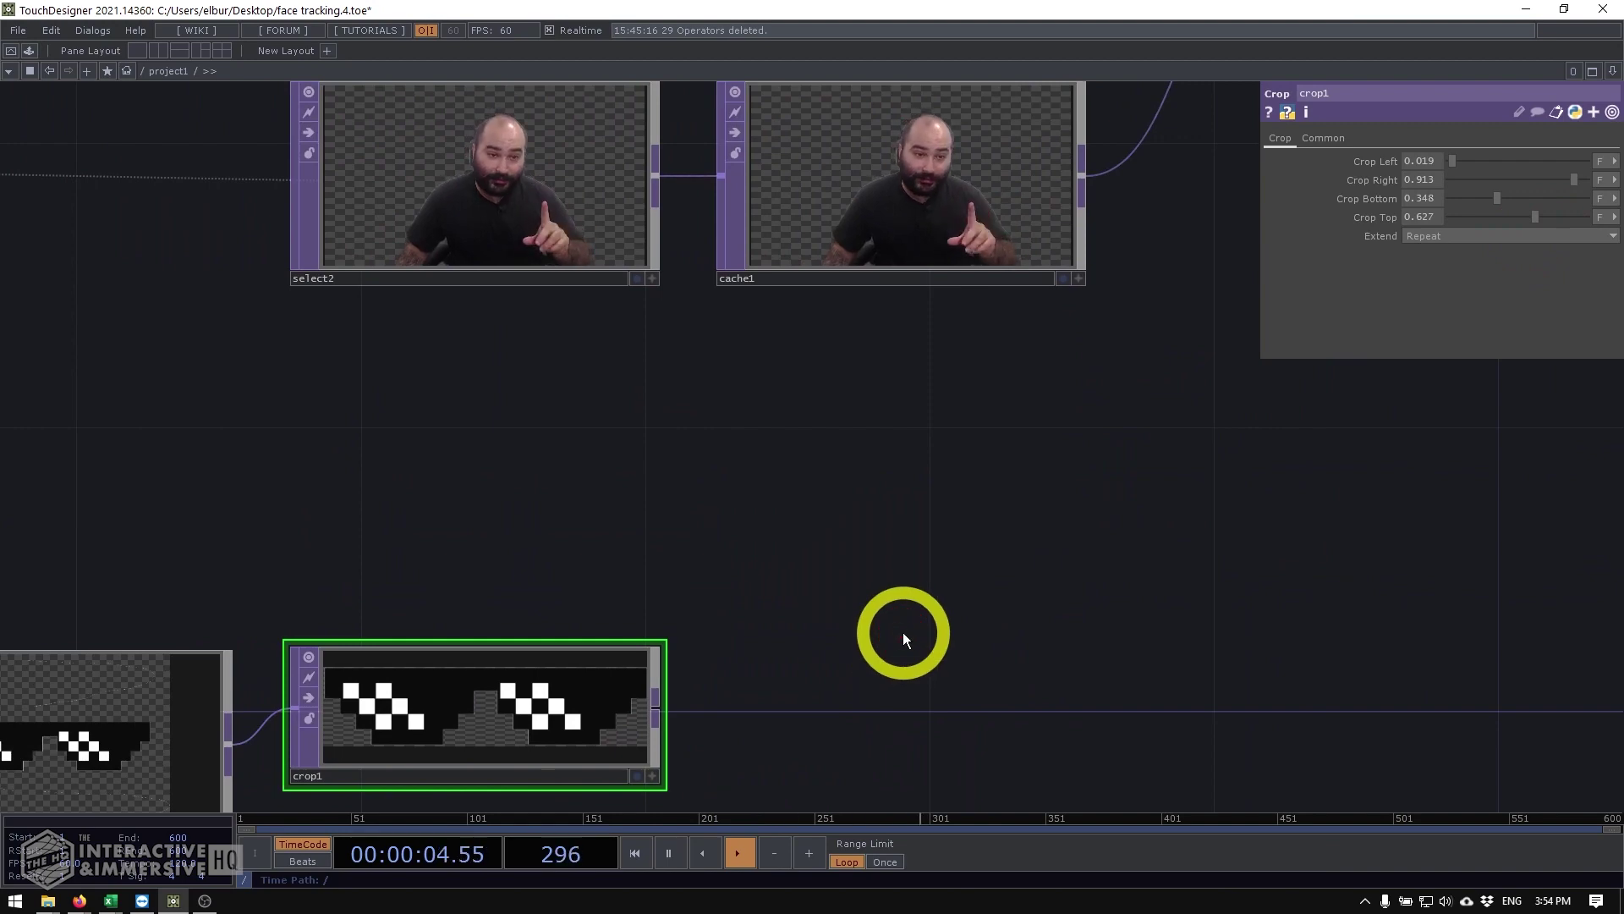
# Step: Examine the Face Track CHOP's parameters and the cropped sunglasses nodes
pyautogui.scroll(-2, 901, 632)
pyautogui.scroll(-5, 846, 538)
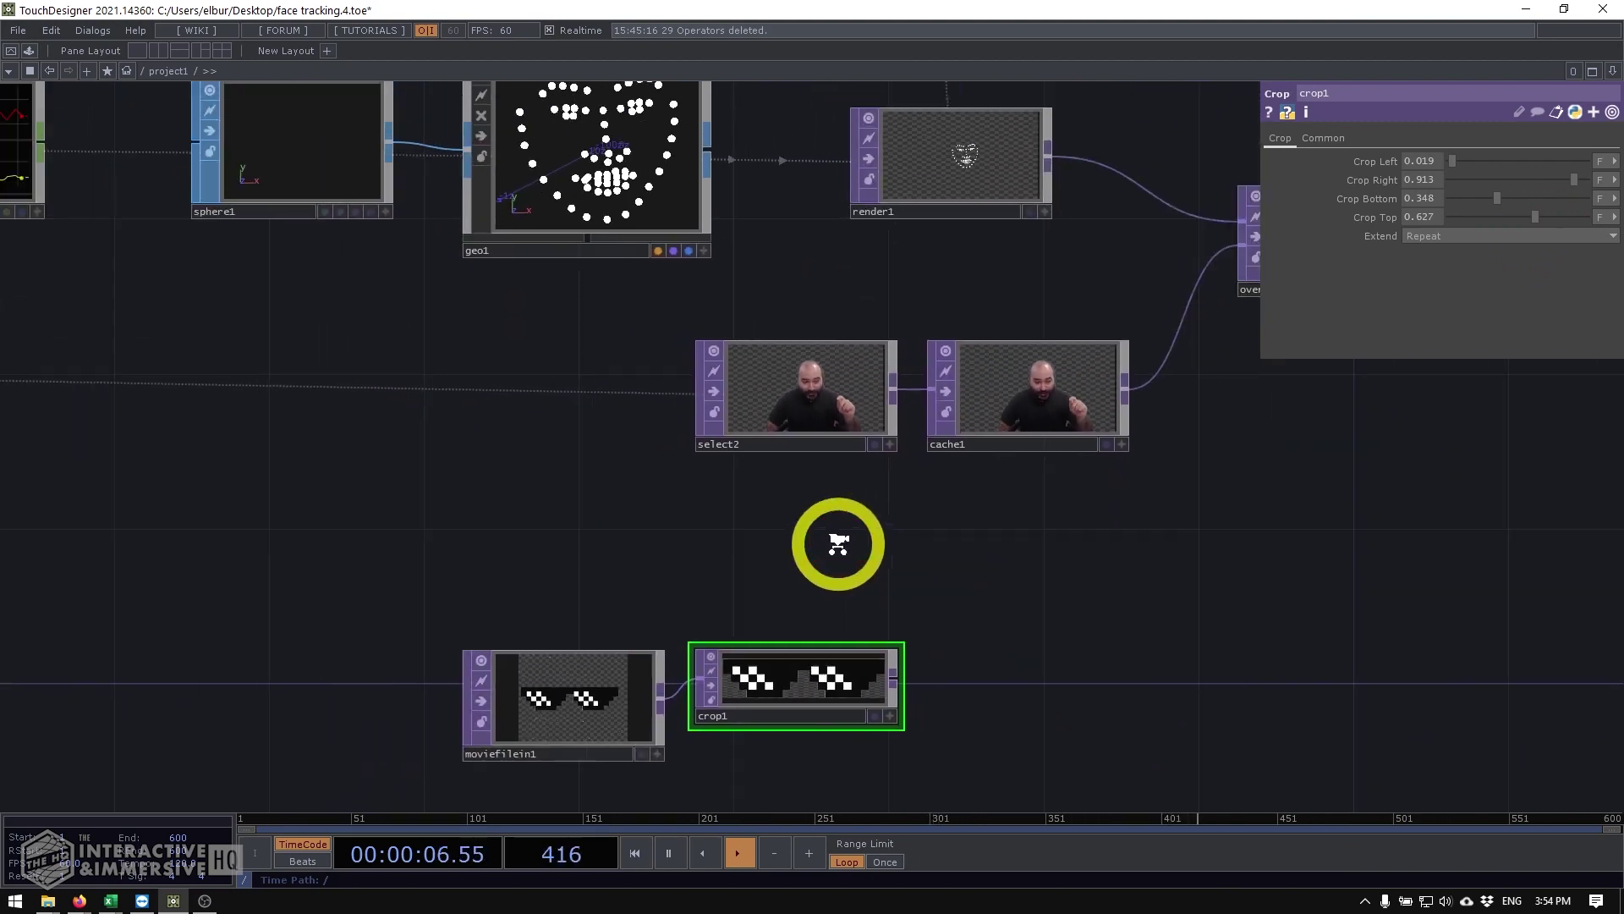
pyautogui.moveTo(389, 504); pyautogui.dragTo(831, 535)
pyautogui.click(439, 481)
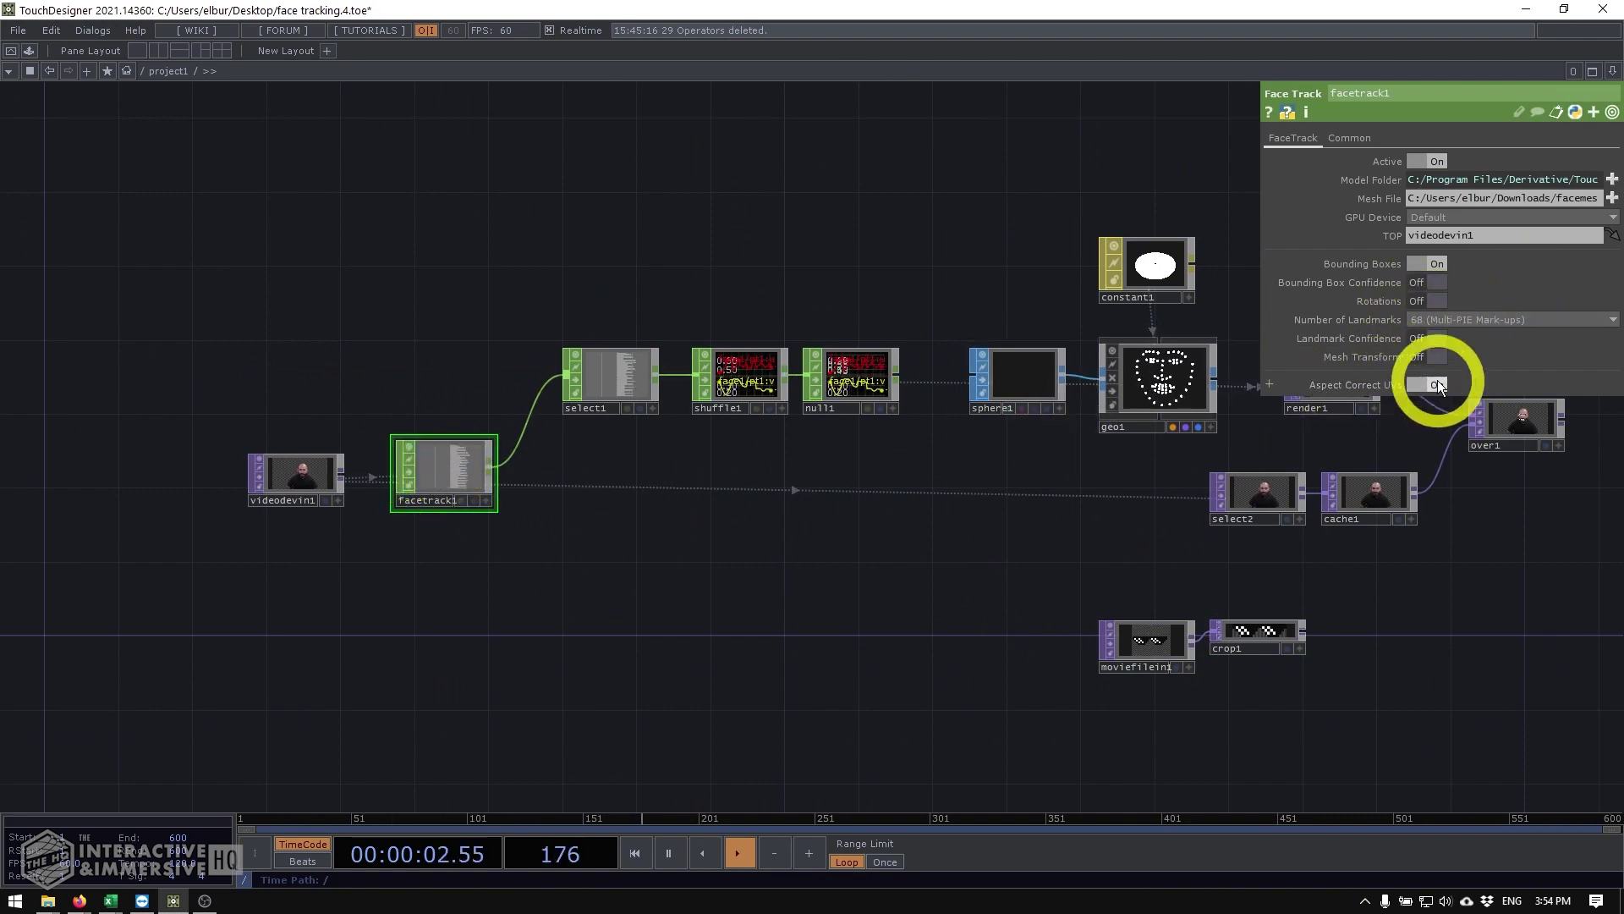
pyautogui.moveTo(1010, 504); pyautogui.dragTo(1112, 354)
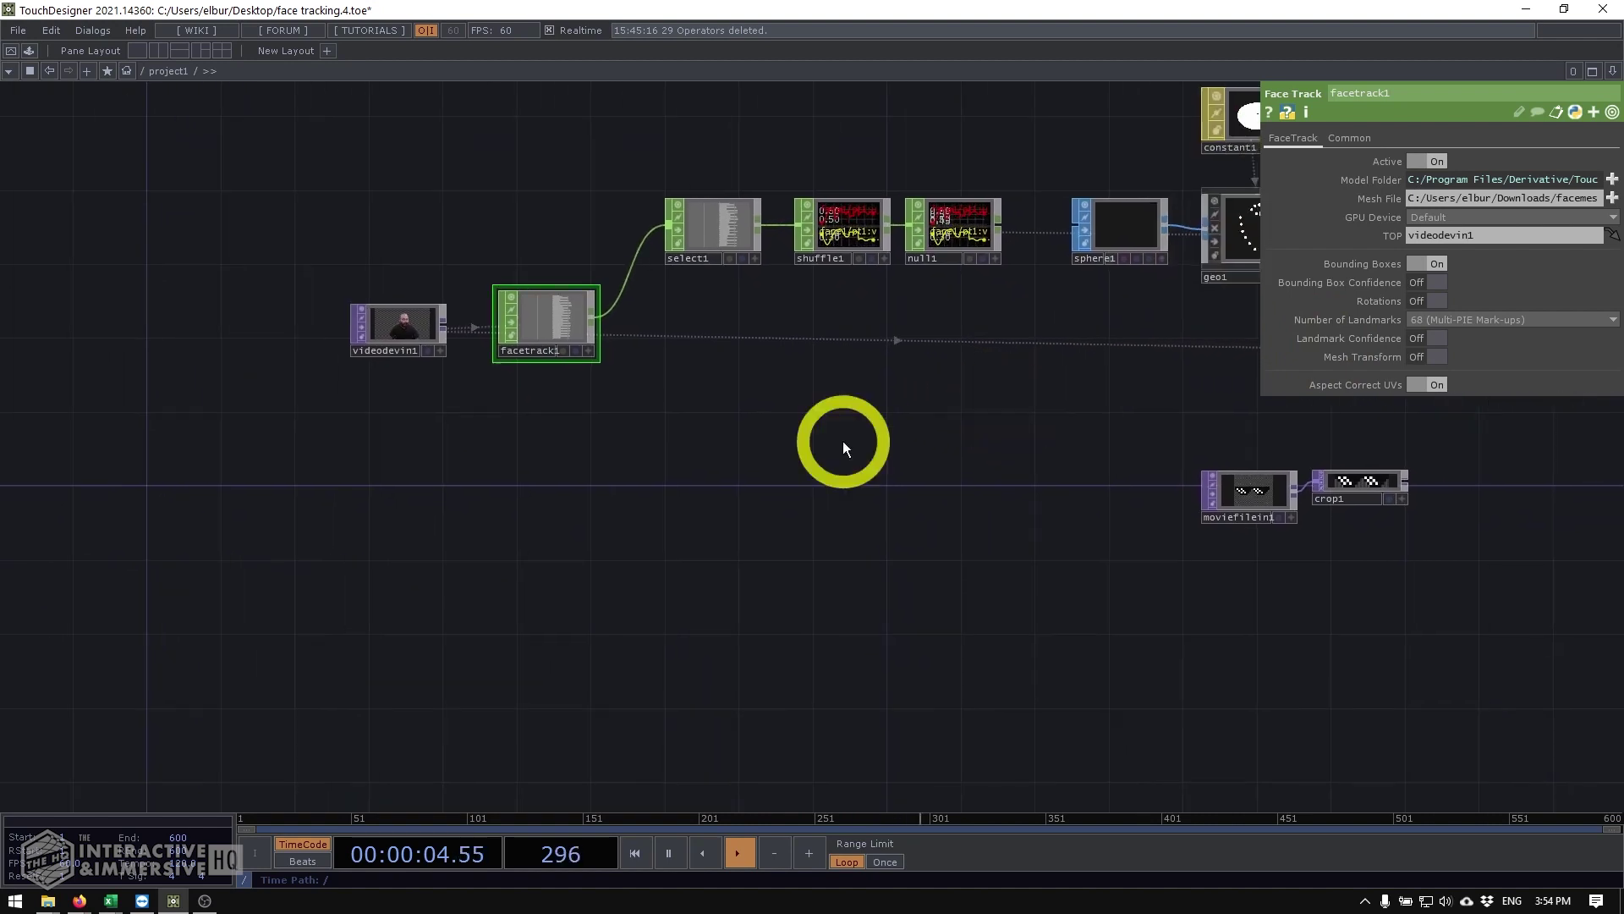
pyautogui.scroll(5, 1432, 489)
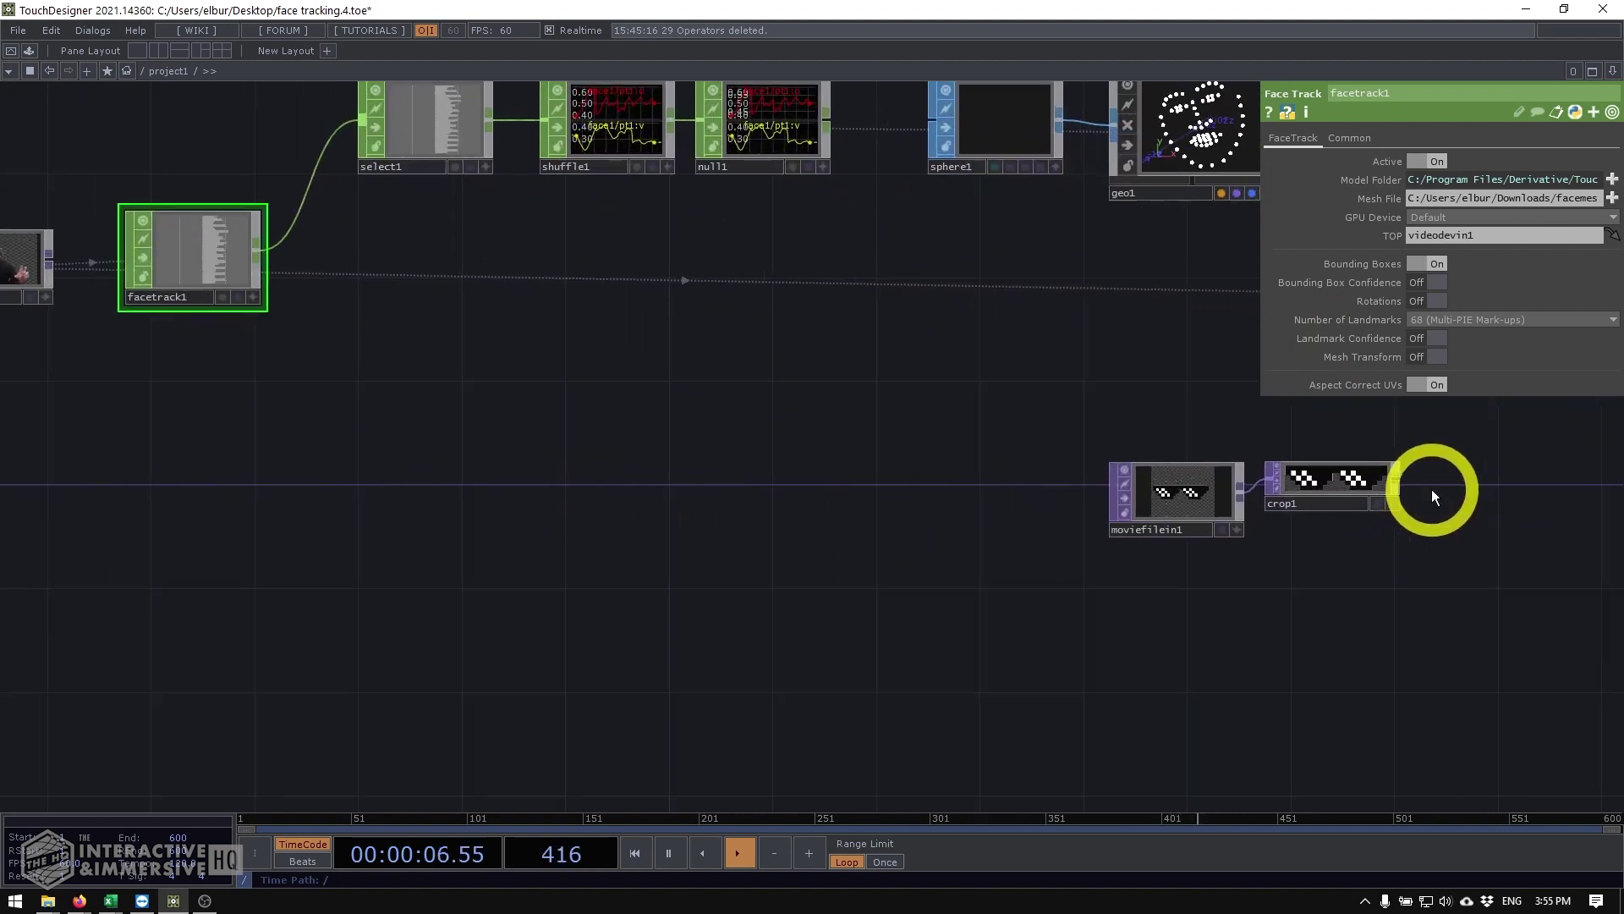
pyautogui.moveTo(1301, 643); pyautogui.dragTo(823, 678)
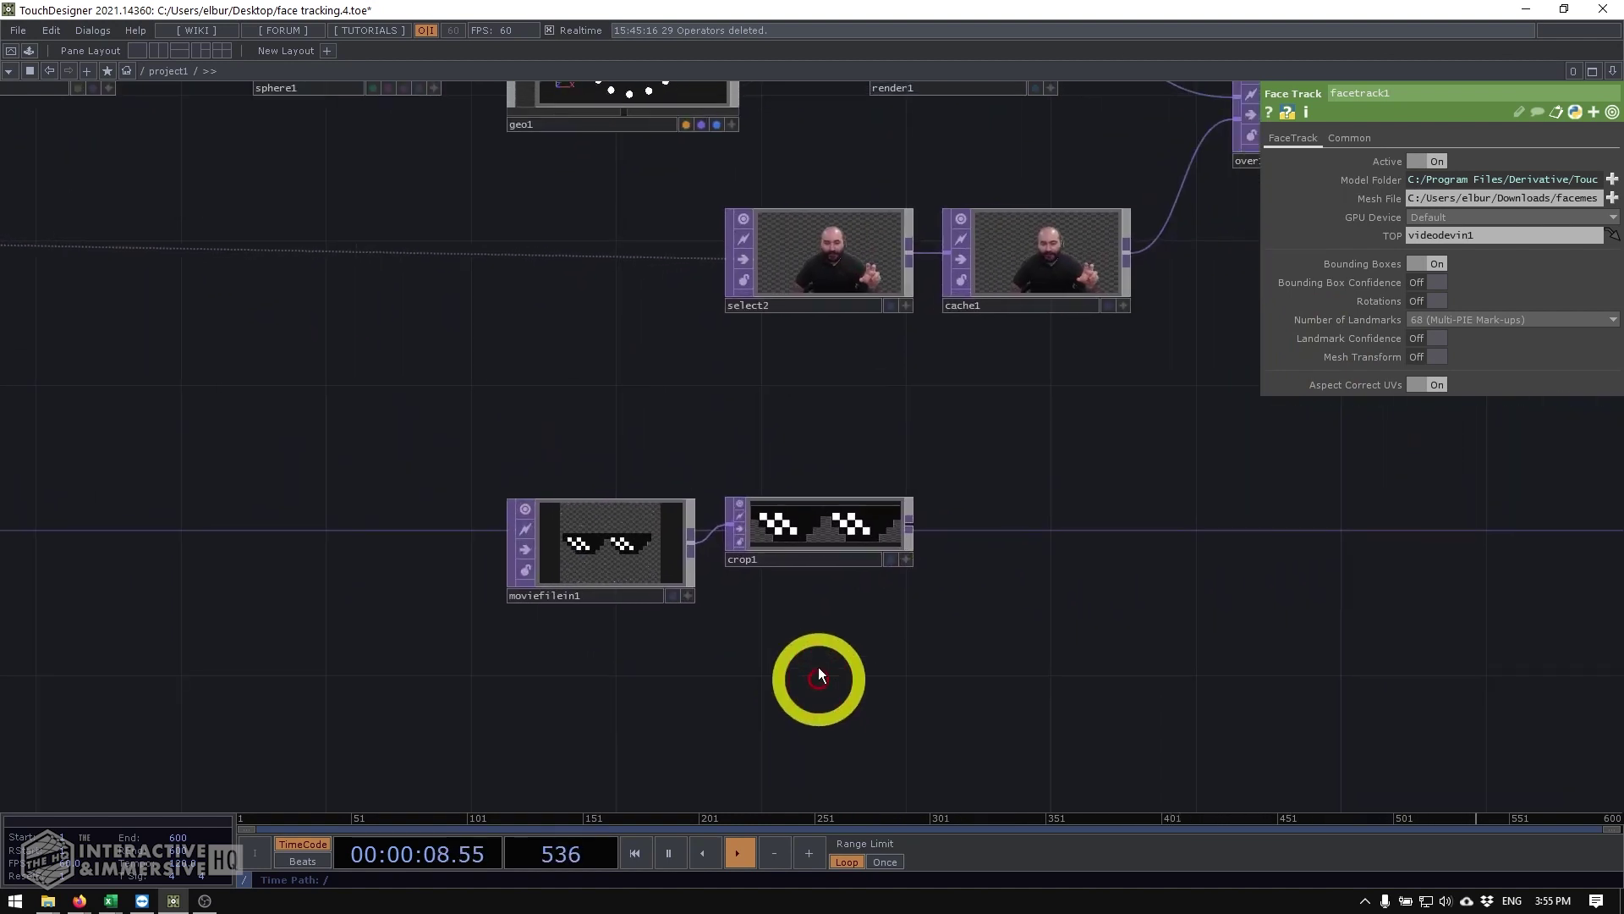
pyautogui.click(850, 528)
pyautogui.scroll(5, 851, 527)
pyautogui.scroll(-5, 851, 526)
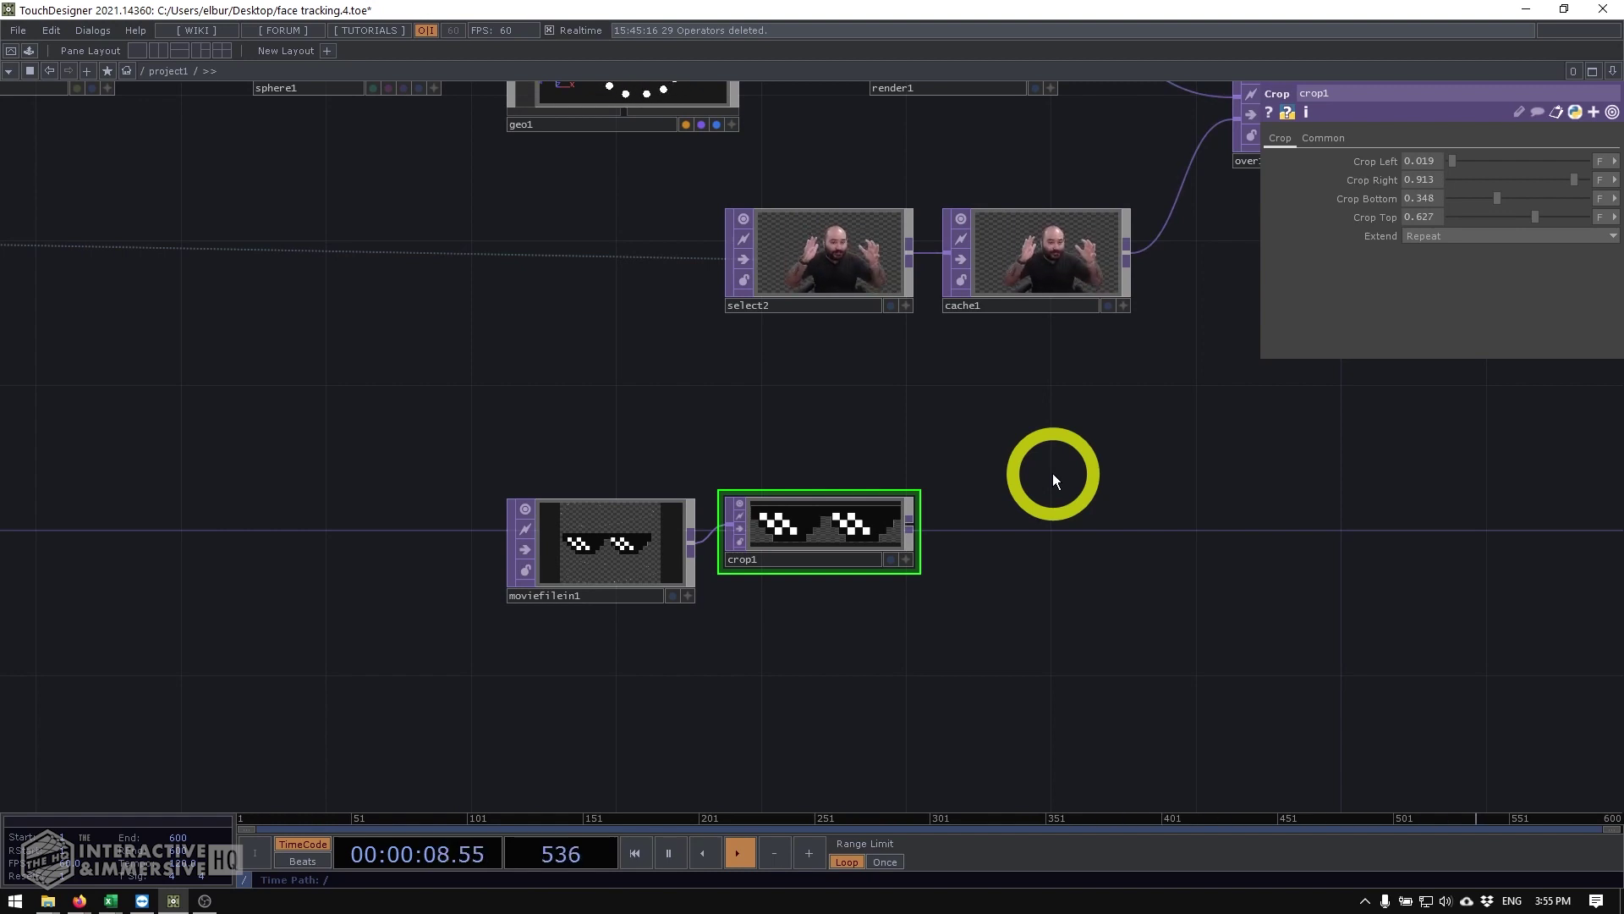
# Step: Append a Fit TOP to the Crop TOP's output and open its output resolution settings
pyautogui.moveTo(473, 461); pyautogui.dragTo(859, 521)
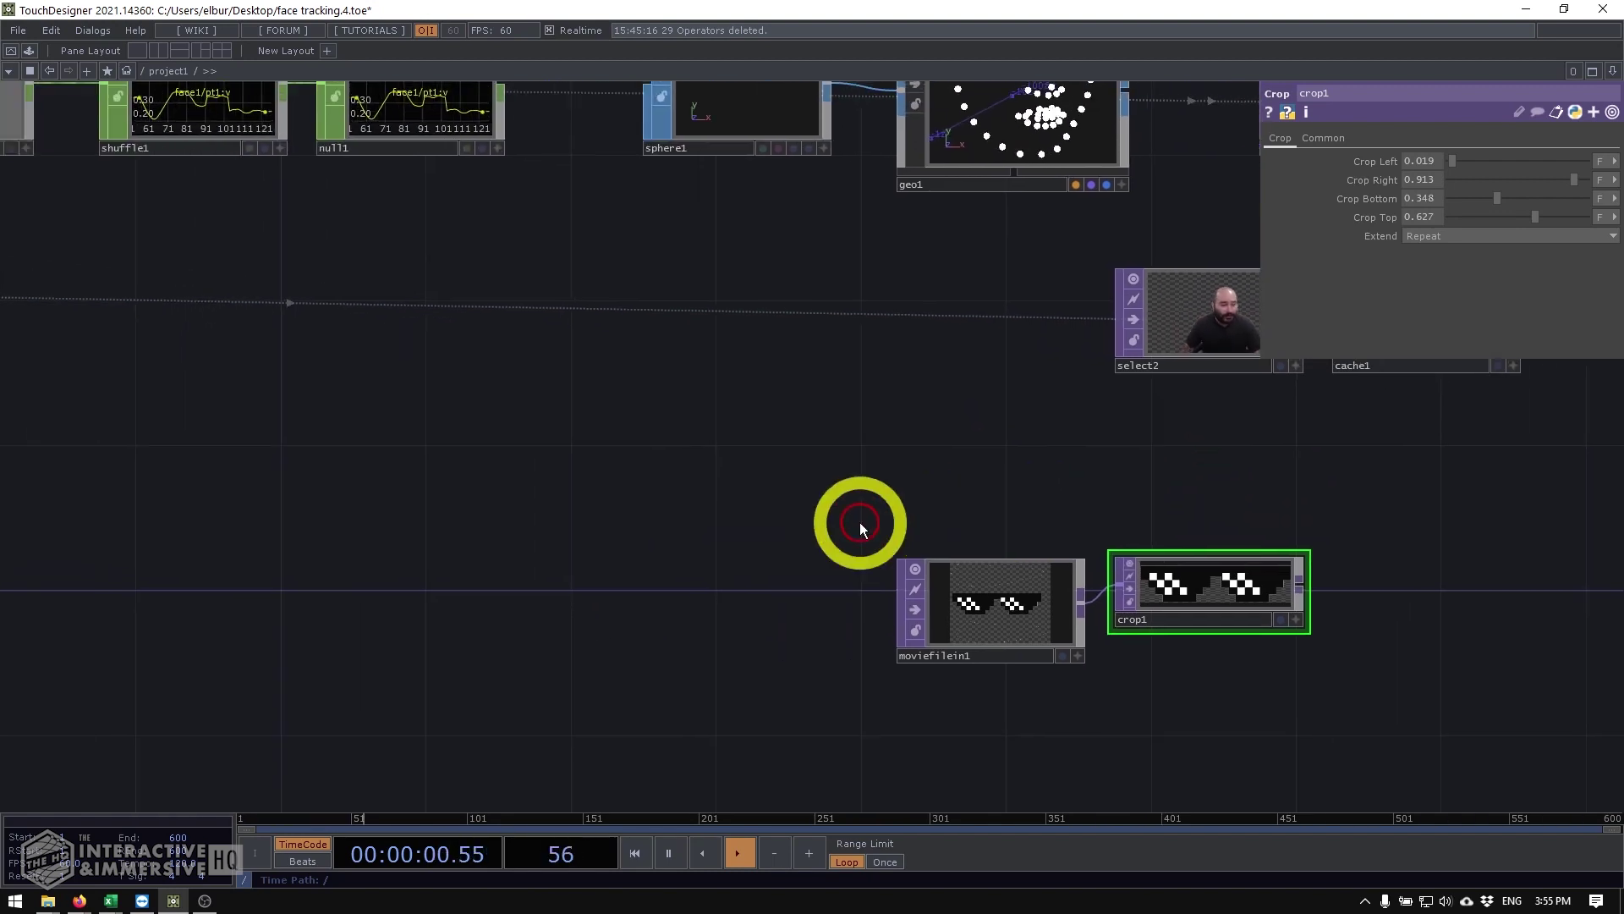
pyautogui.moveTo(1061, 493); pyautogui.dragTo(790, 485)
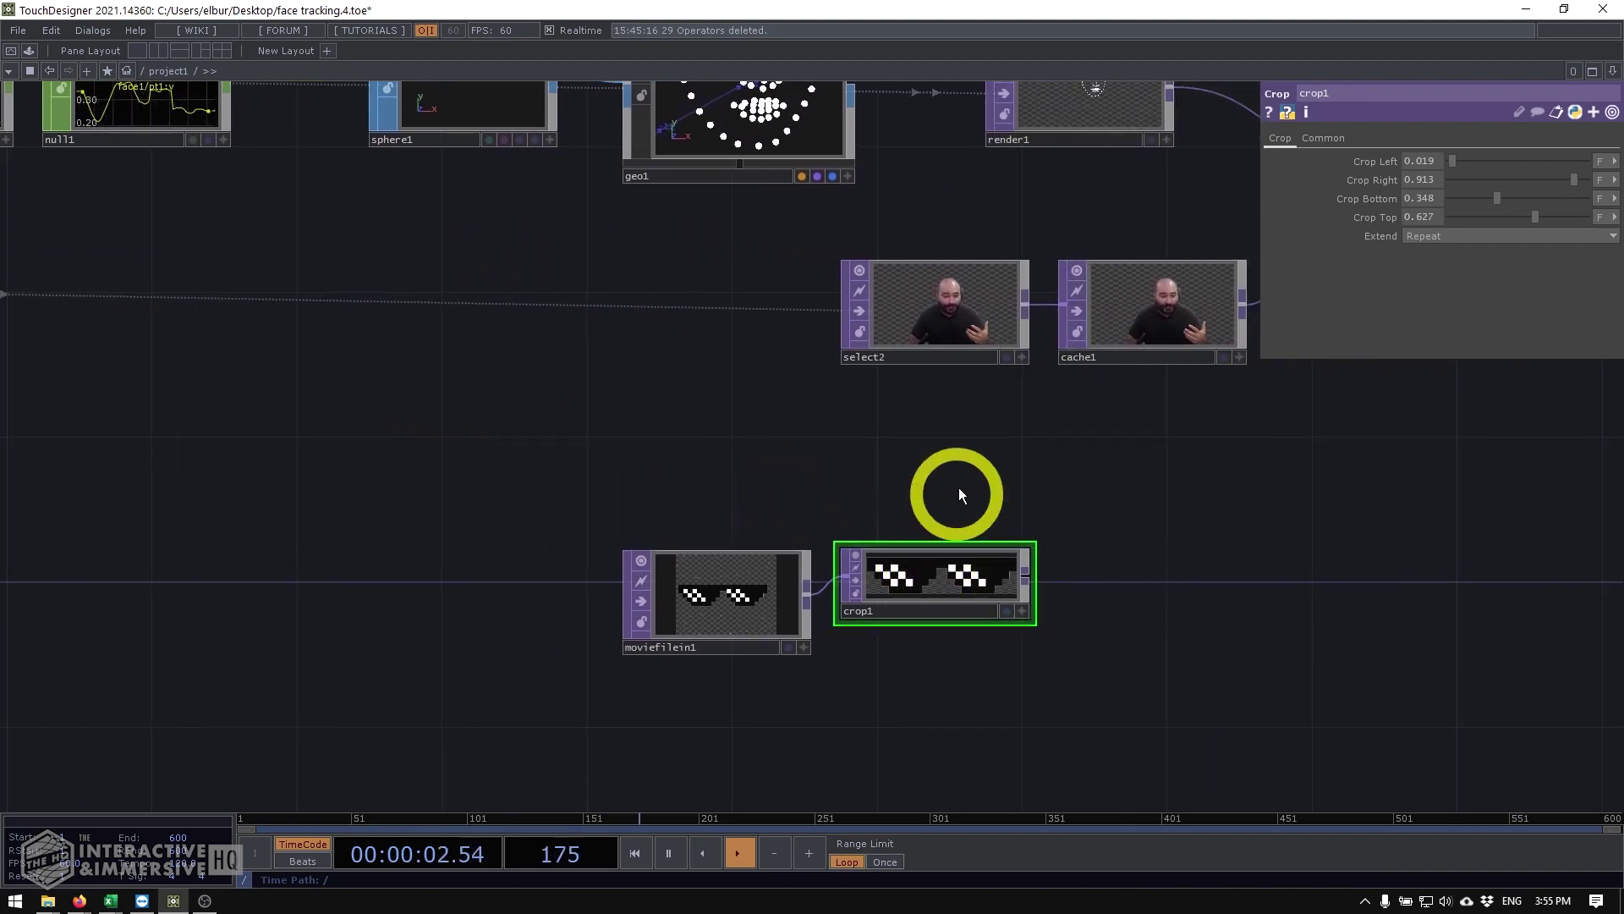
pyautogui.rightClick(1032, 576)
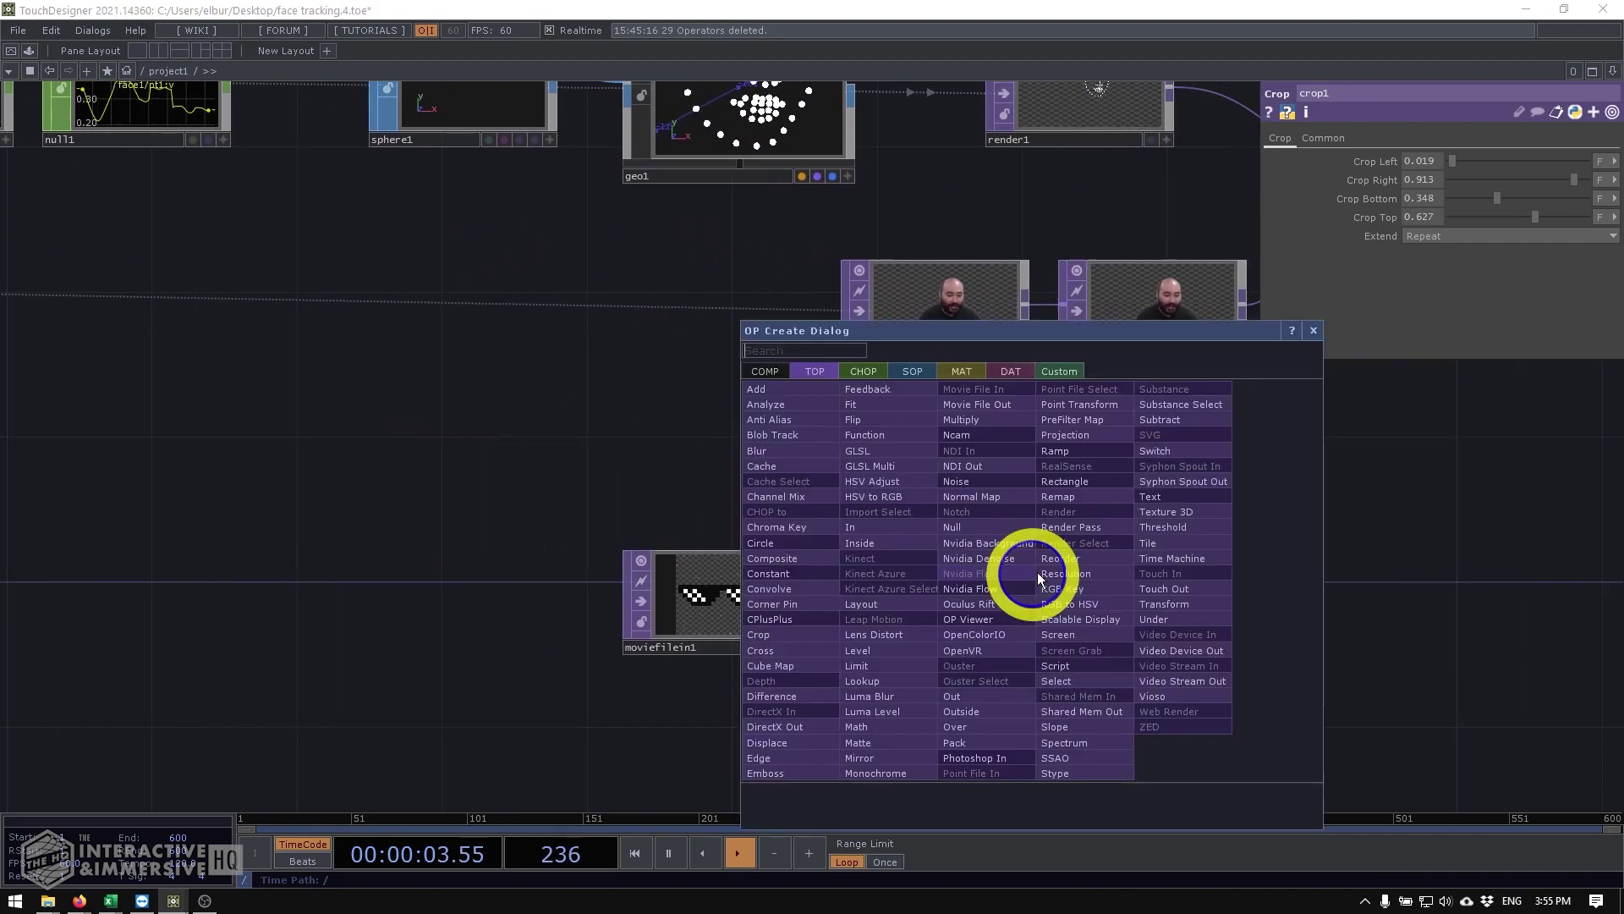
pyautogui.click(875, 404)
pyautogui.click(1150, 564)
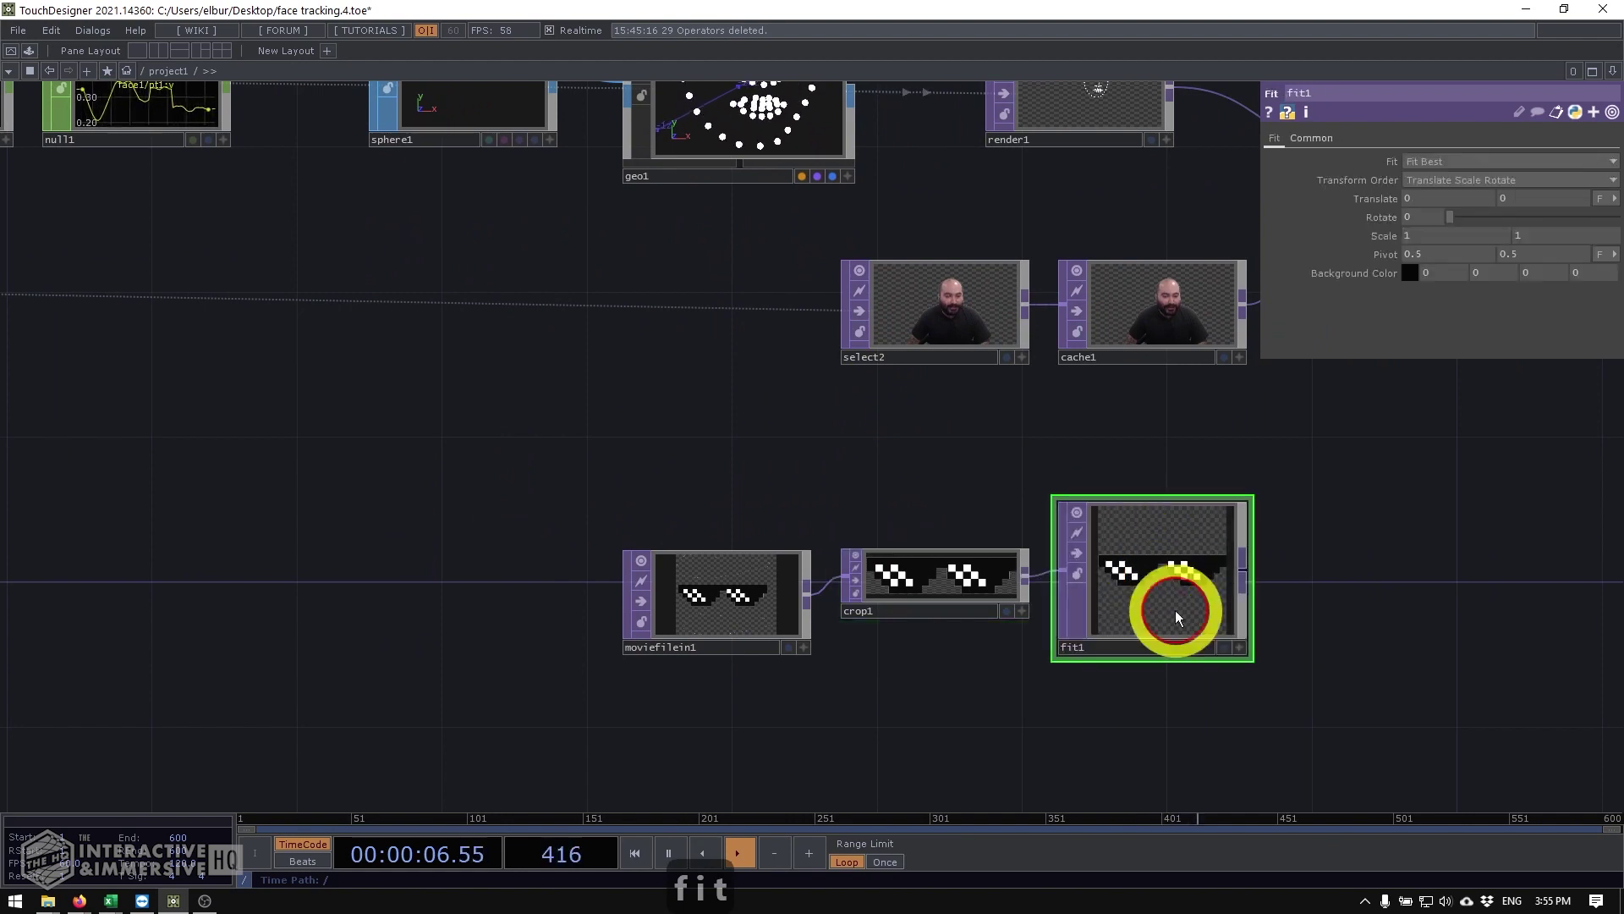
pyautogui.click(1312, 137)
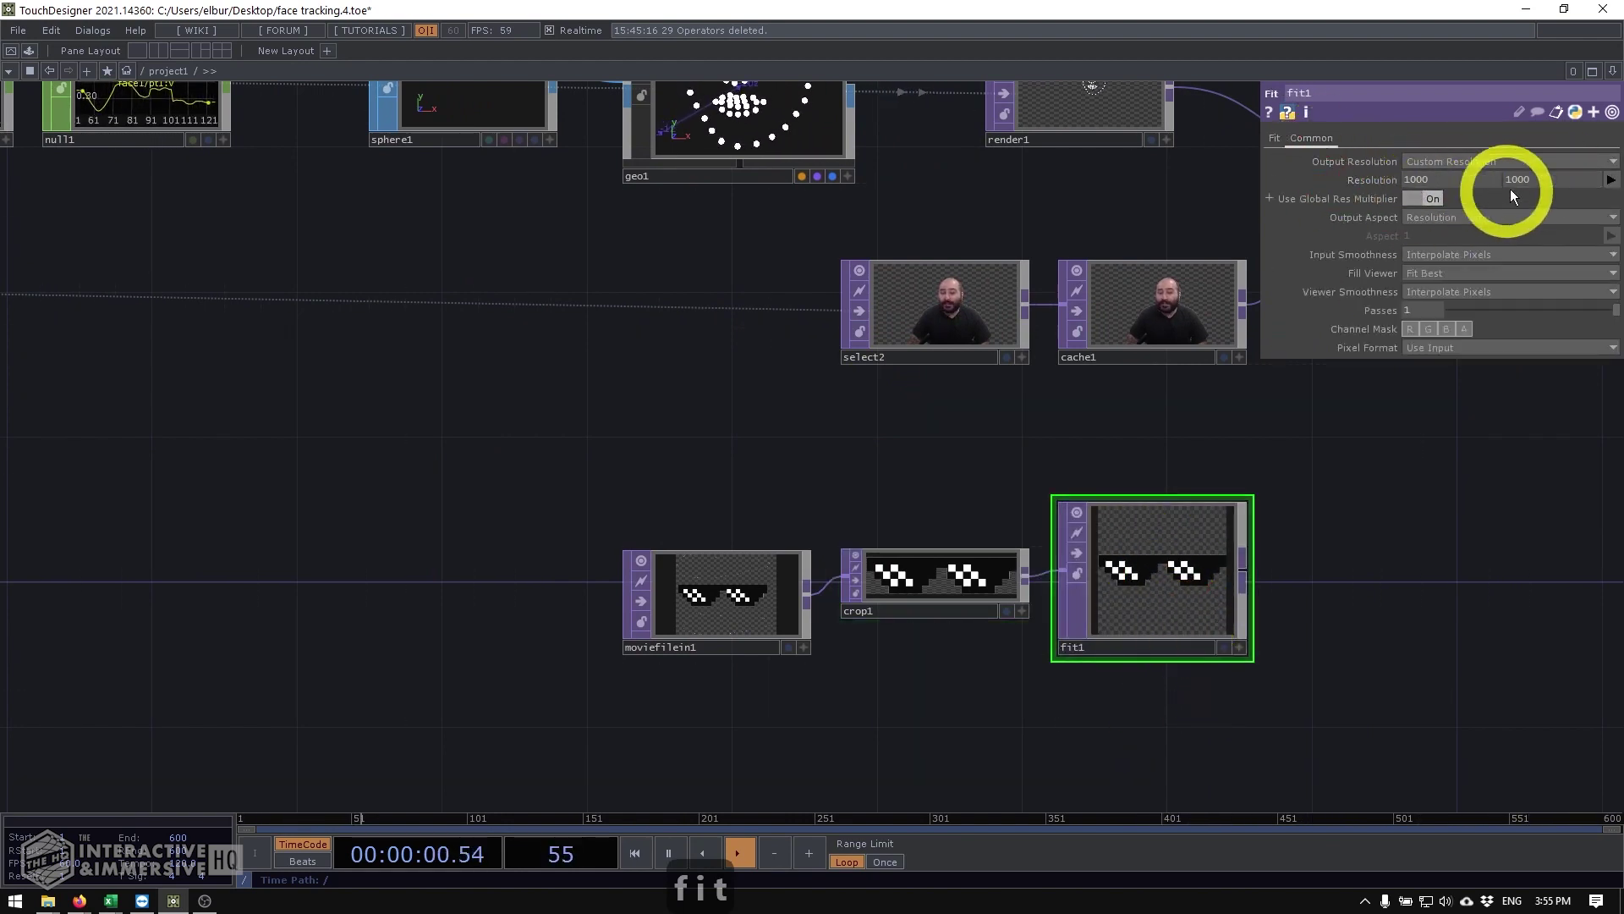
# Step: Add a Select CHOP below the existing landmark Select and connect the Face Track CHOP's output to it
pyautogui.moveTo(395, 343); pyautogui.dragTo(836, 413)
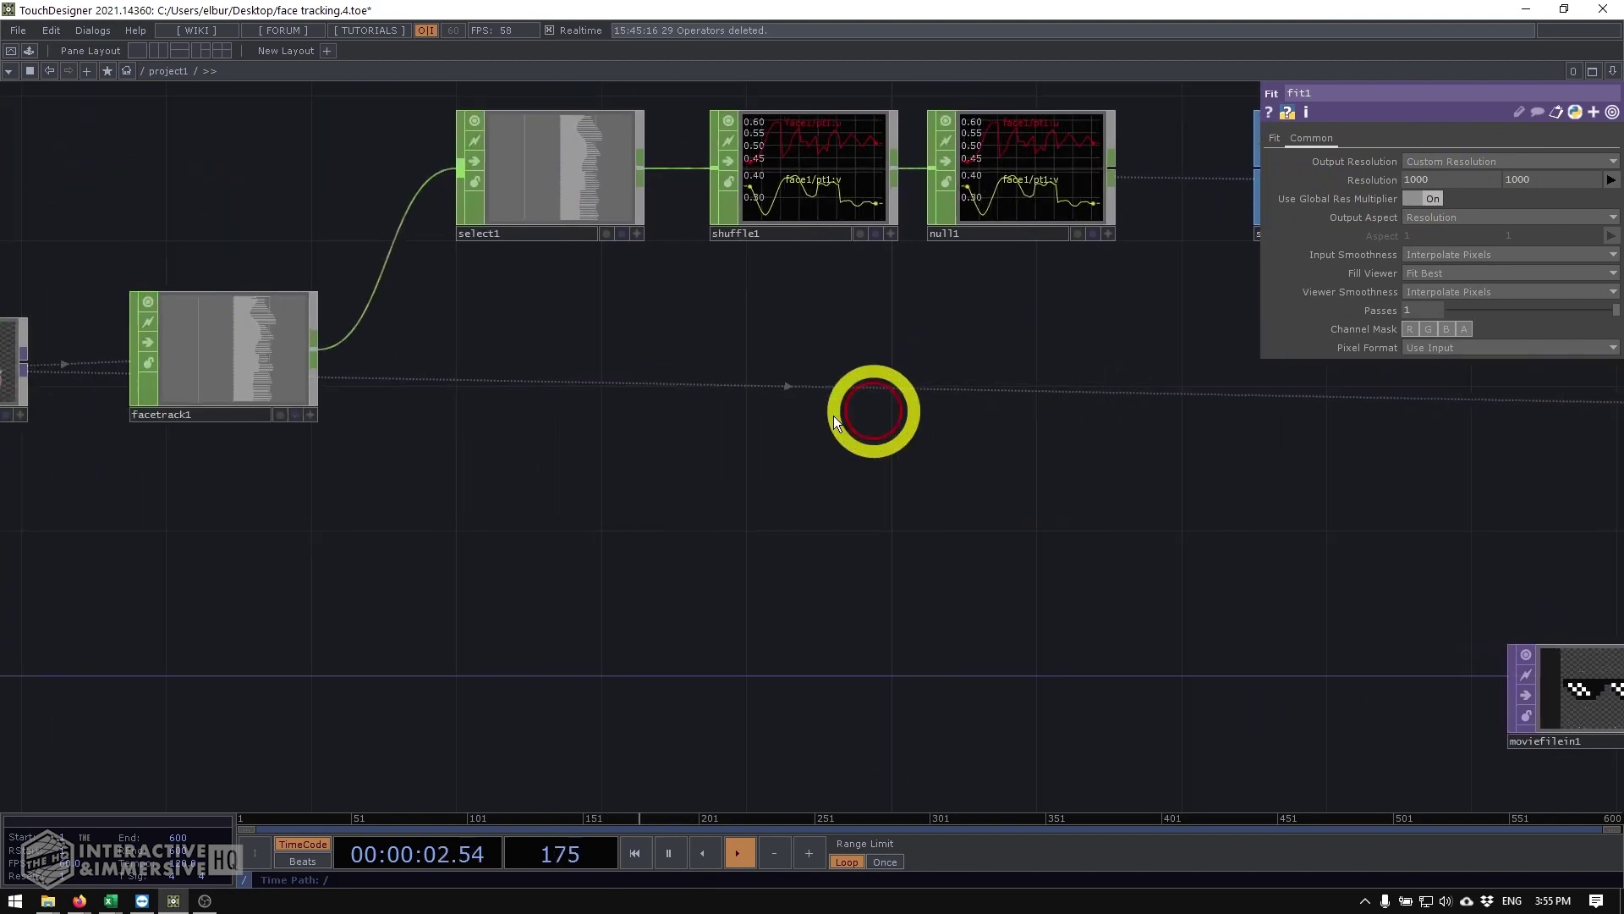
pyautogui.click(364, 399)
pyautogui.moveTo(524, 551); pyautogui.dragTo(754, 507)
pyautogui.press('Tab')
pyautogui.write('sel')
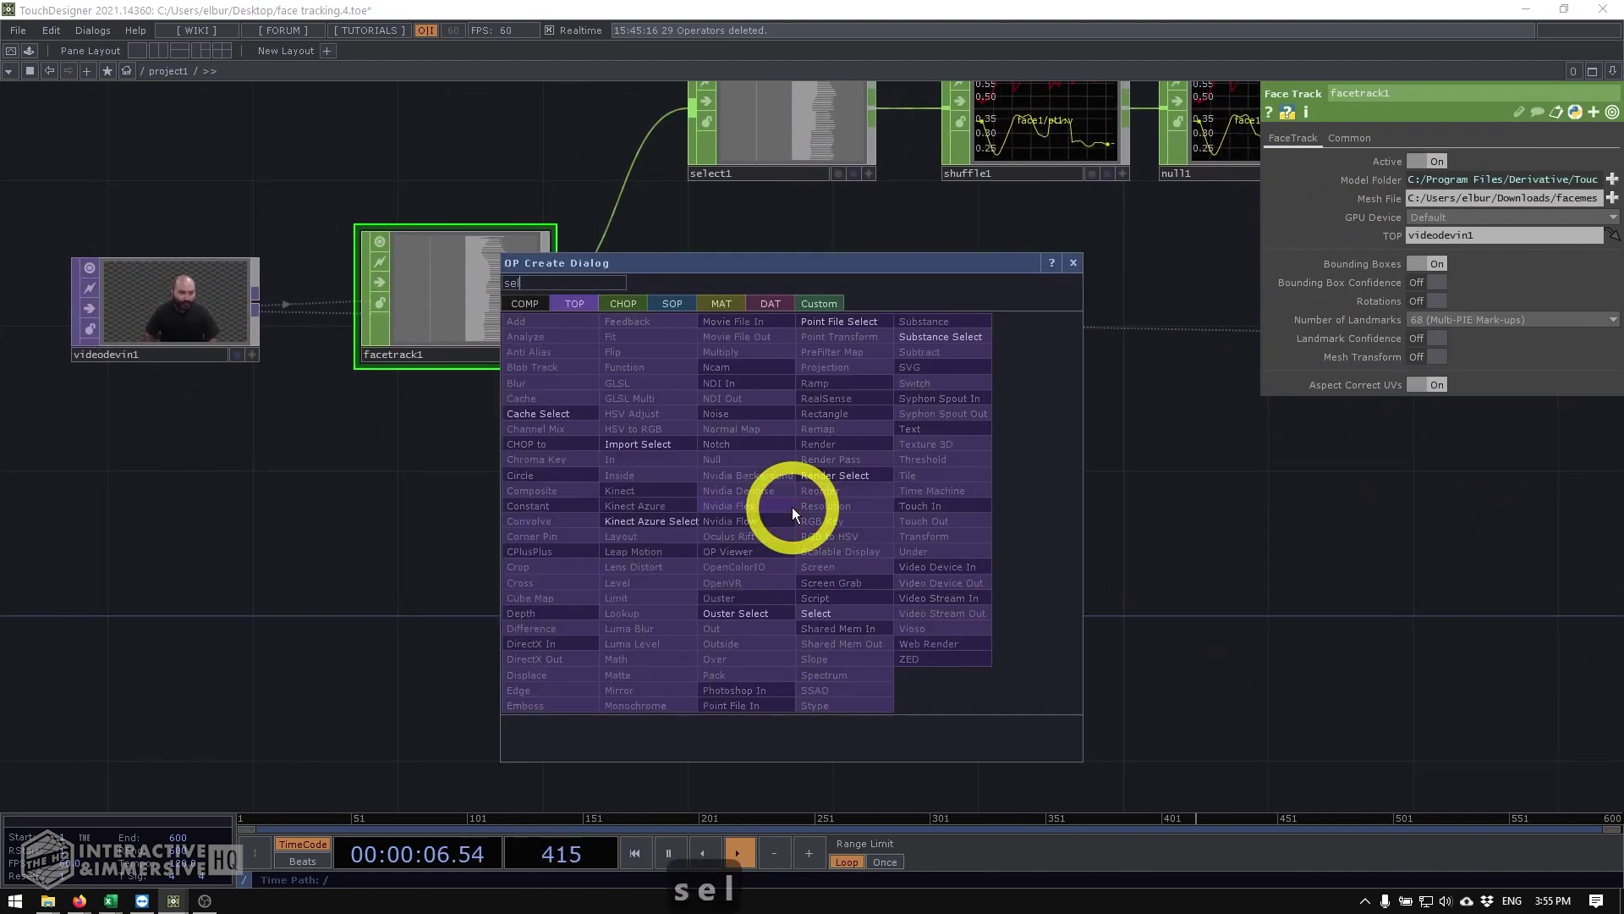
pyautogui.click(623, 303)
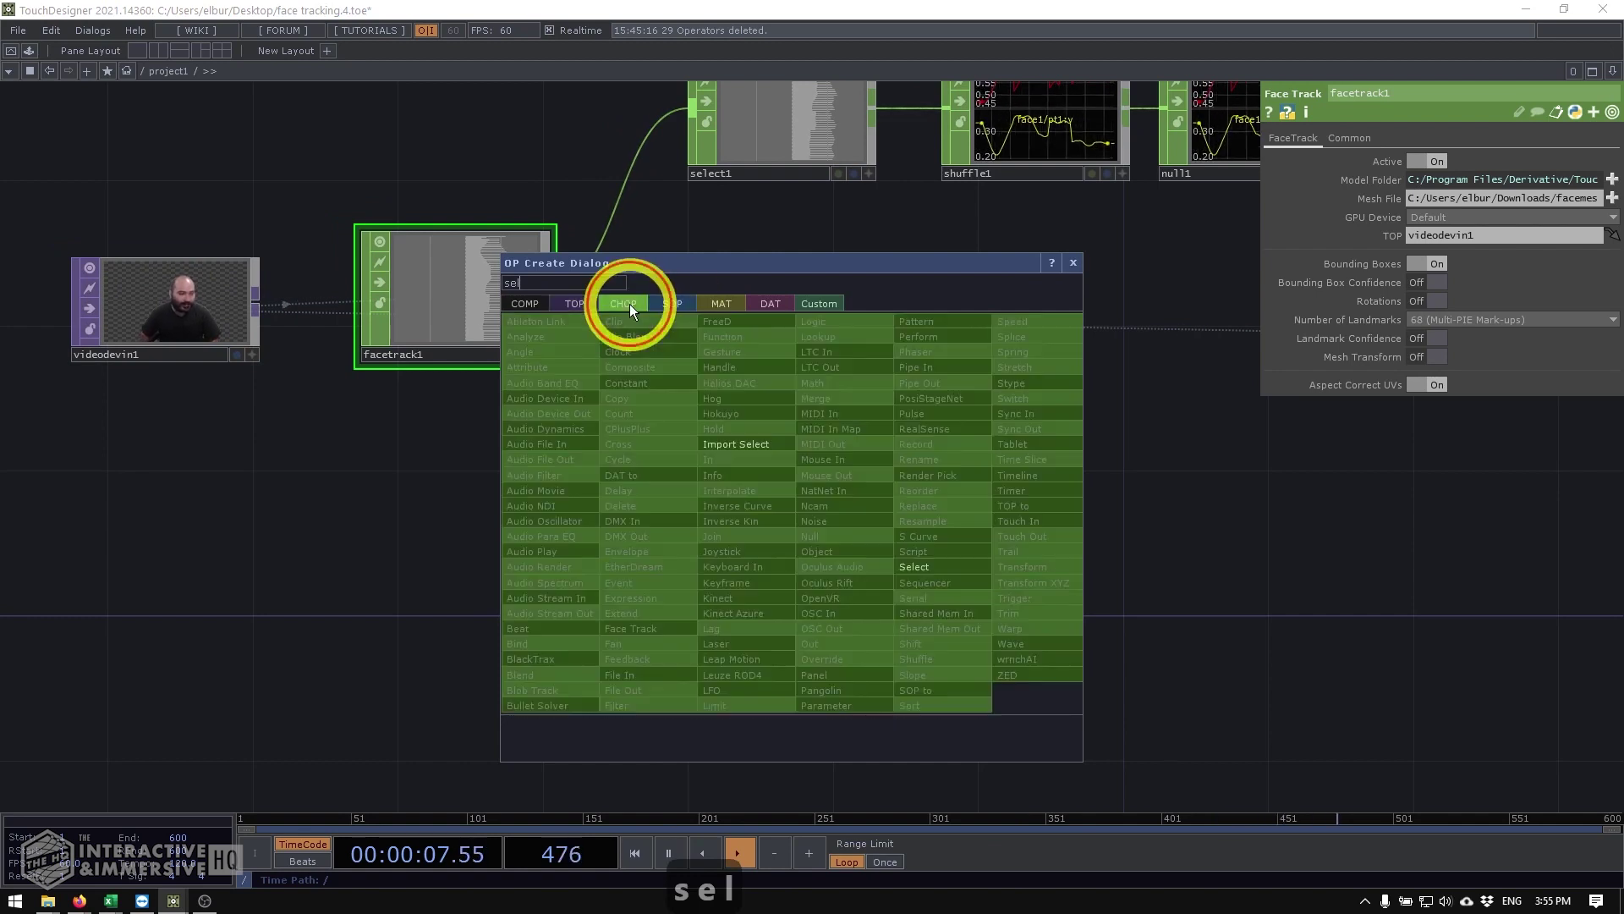
pyautogui.click(916, 566)
pyautogui.click(793, 502)
pyautogui.moveTo(553, 289); pyautogui.dragTo(698, 511)
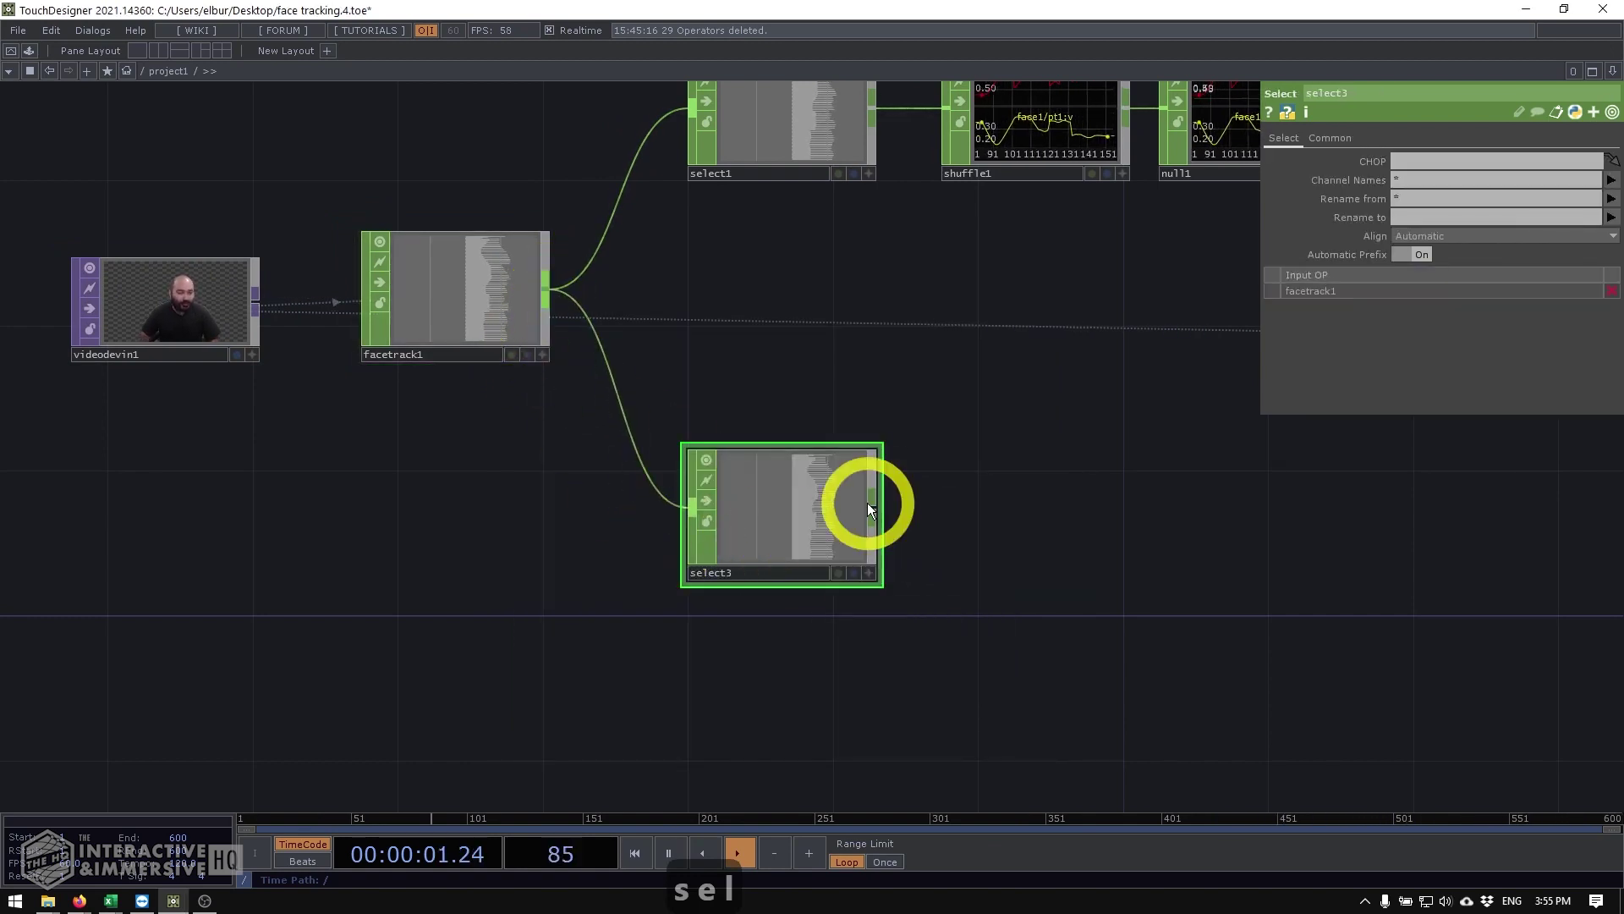
# Step: Set the new Select CHOP's Channel Names to face1/bbox:width
pyautogui.click(1611, 179)
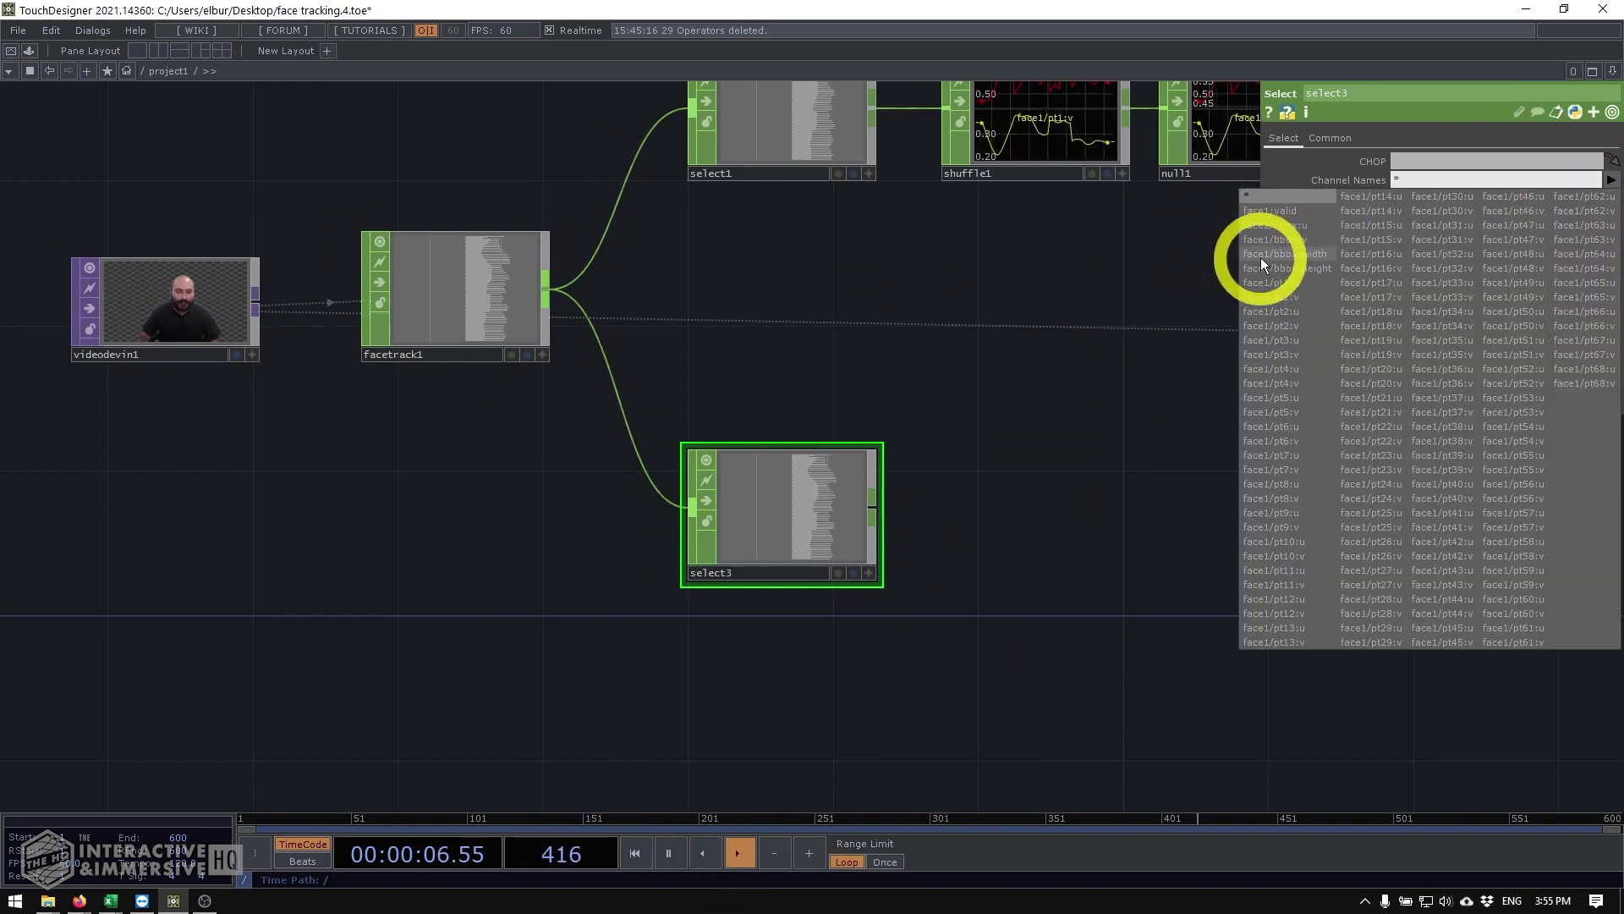
pyautogui.click(1317, 257)
pyautogui.scroll(2, 846, 590)
pyautogui.scroll(2, 846, 589)
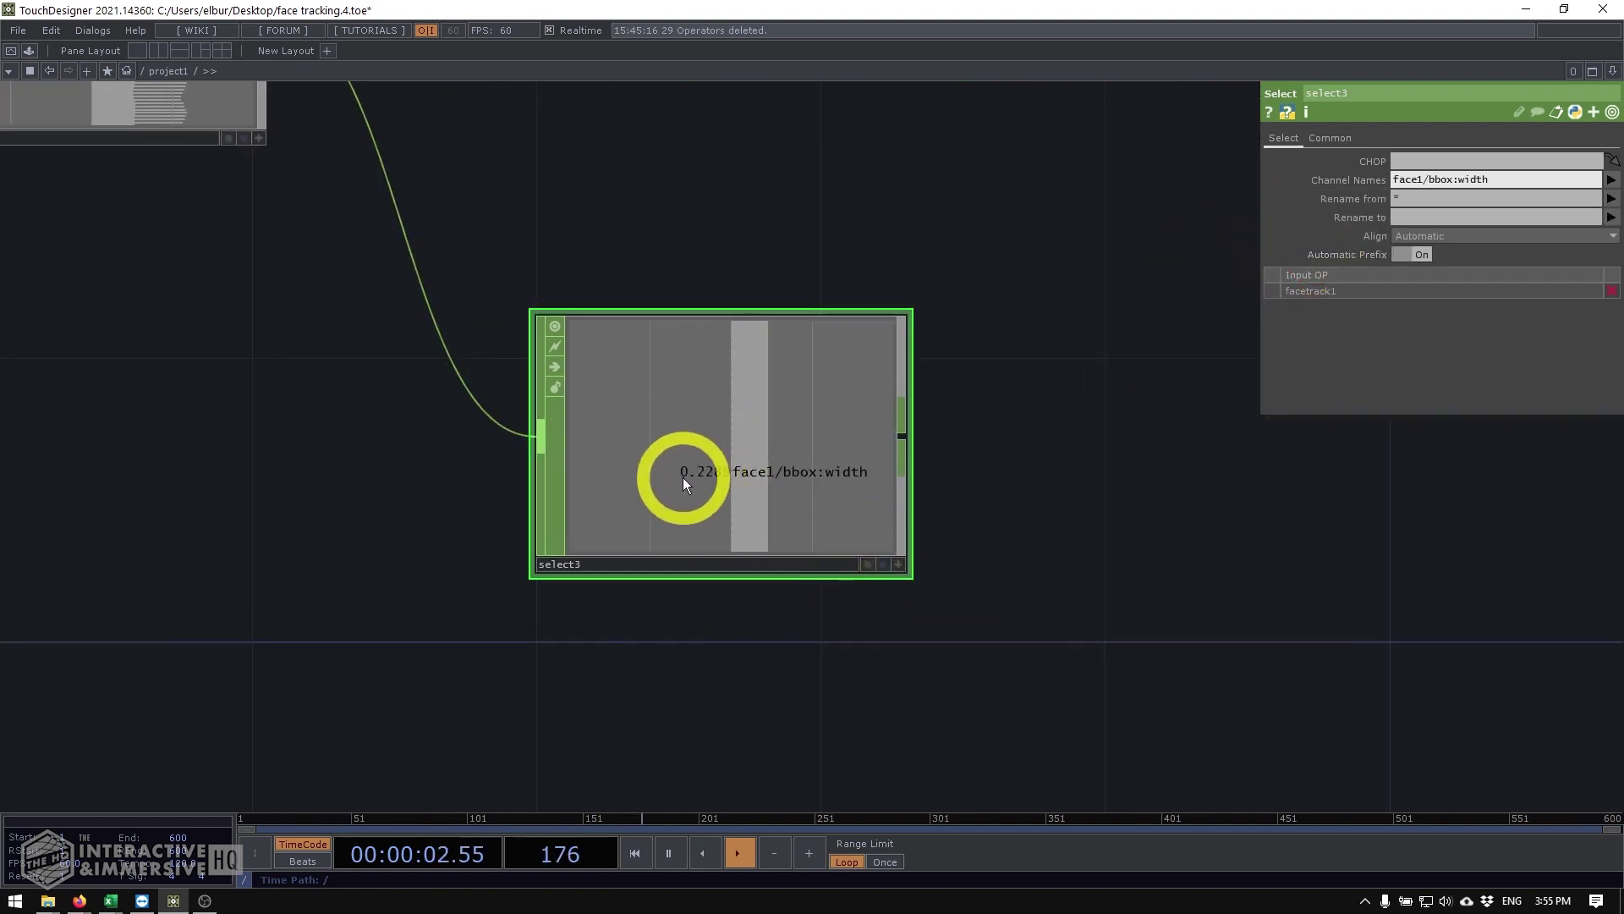
# Step: Append a Math CHOP to the bounding box width Select CHOP and place it beside that node with a gap
pyautogui.moveTo(1125, 506); pyautogui.dragTo(851, 516)
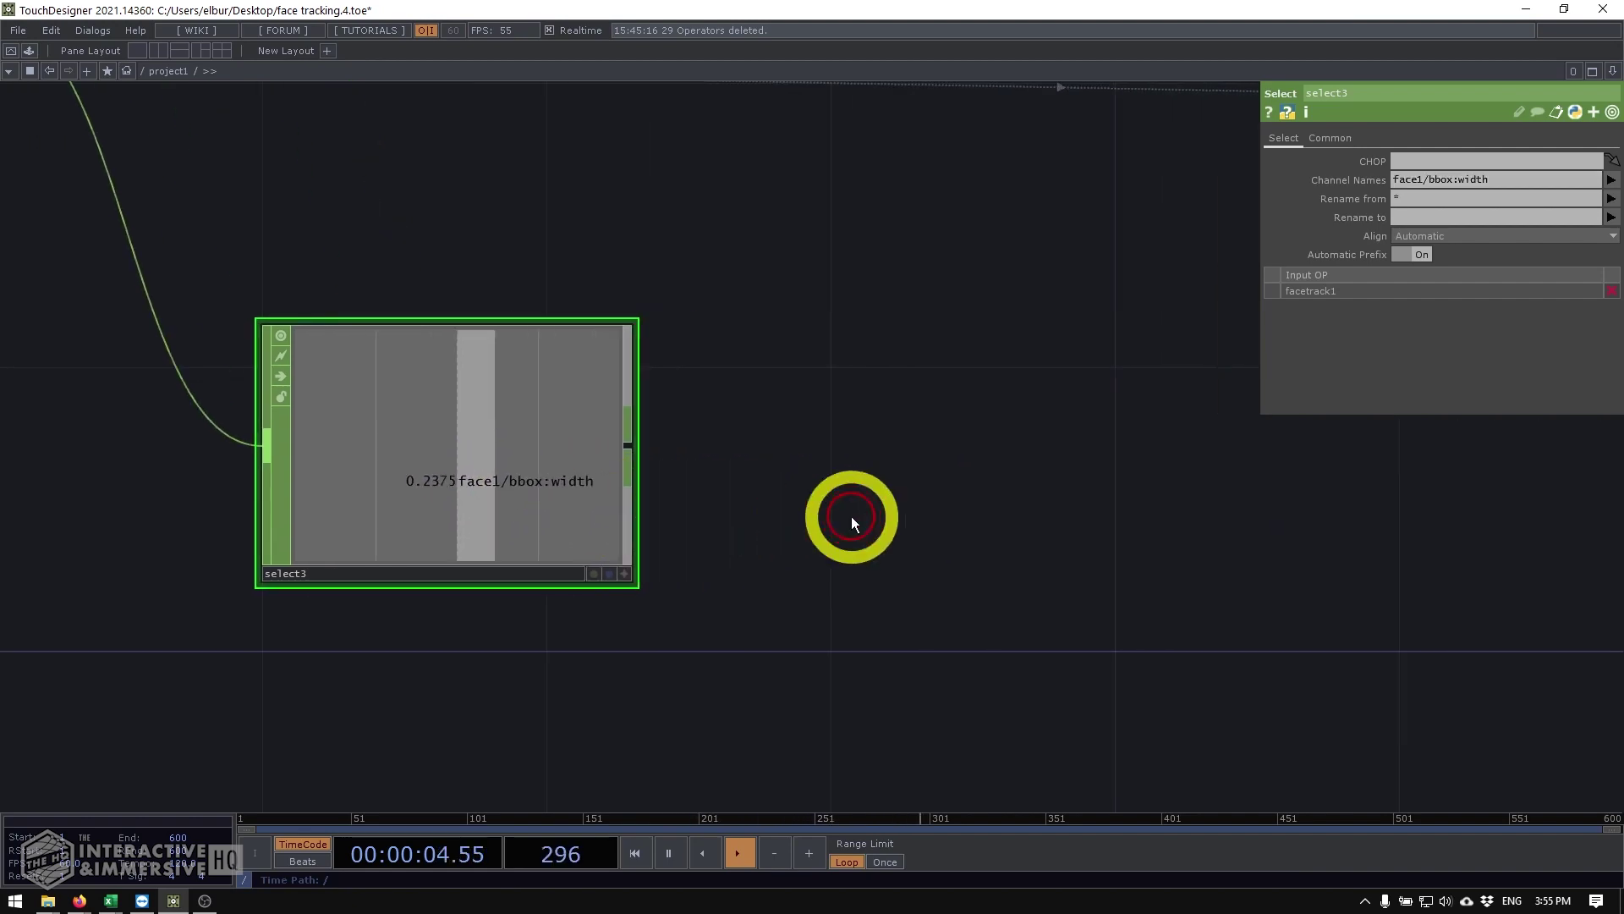
pyautogui.scroll(-4, 931, 518)
pyautogui.click(1382, 509)
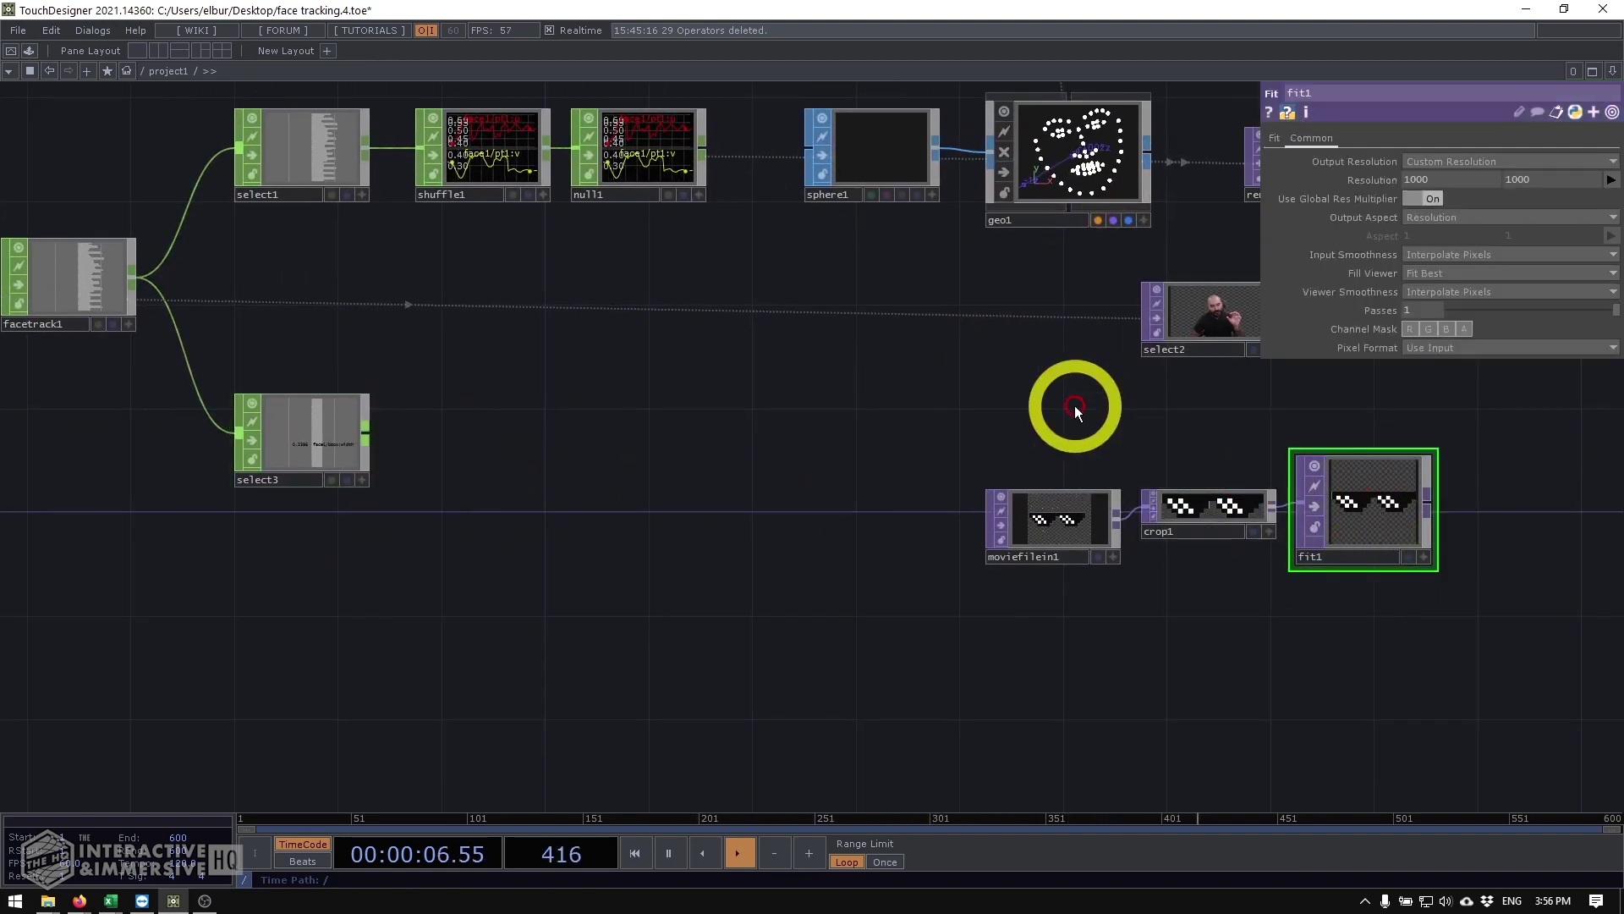
pyautogui.moveTo(1075, 410); pyautogui.dragTo(1055, 431)
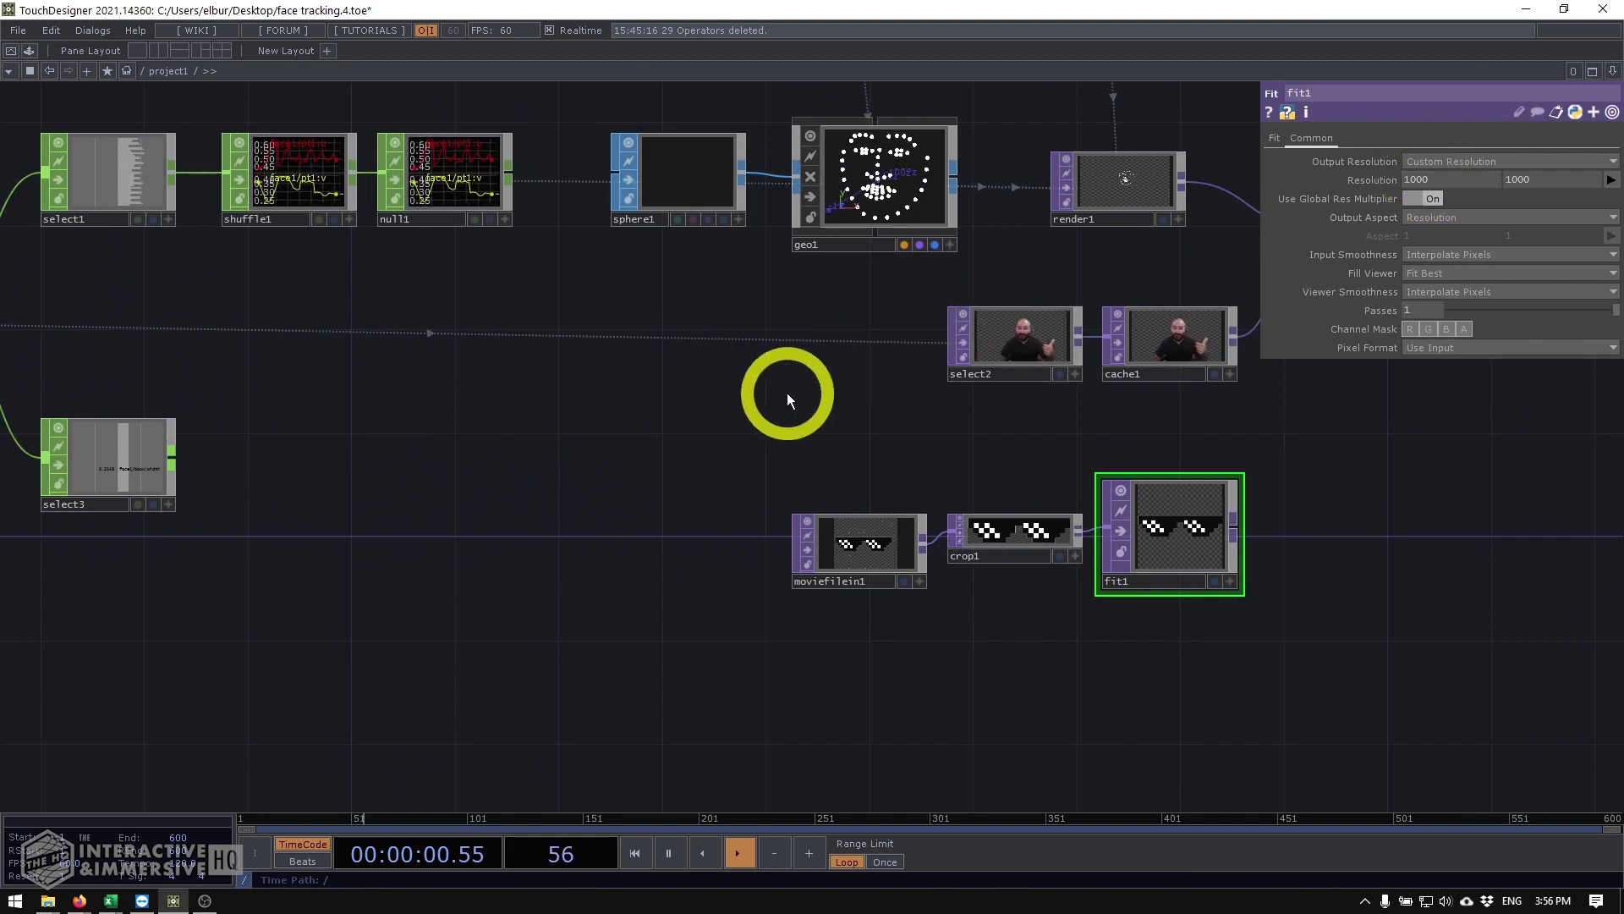
pyautogui.hscroll(-3, 593, 401)
pyautogui.scroll(4, 482, 428)
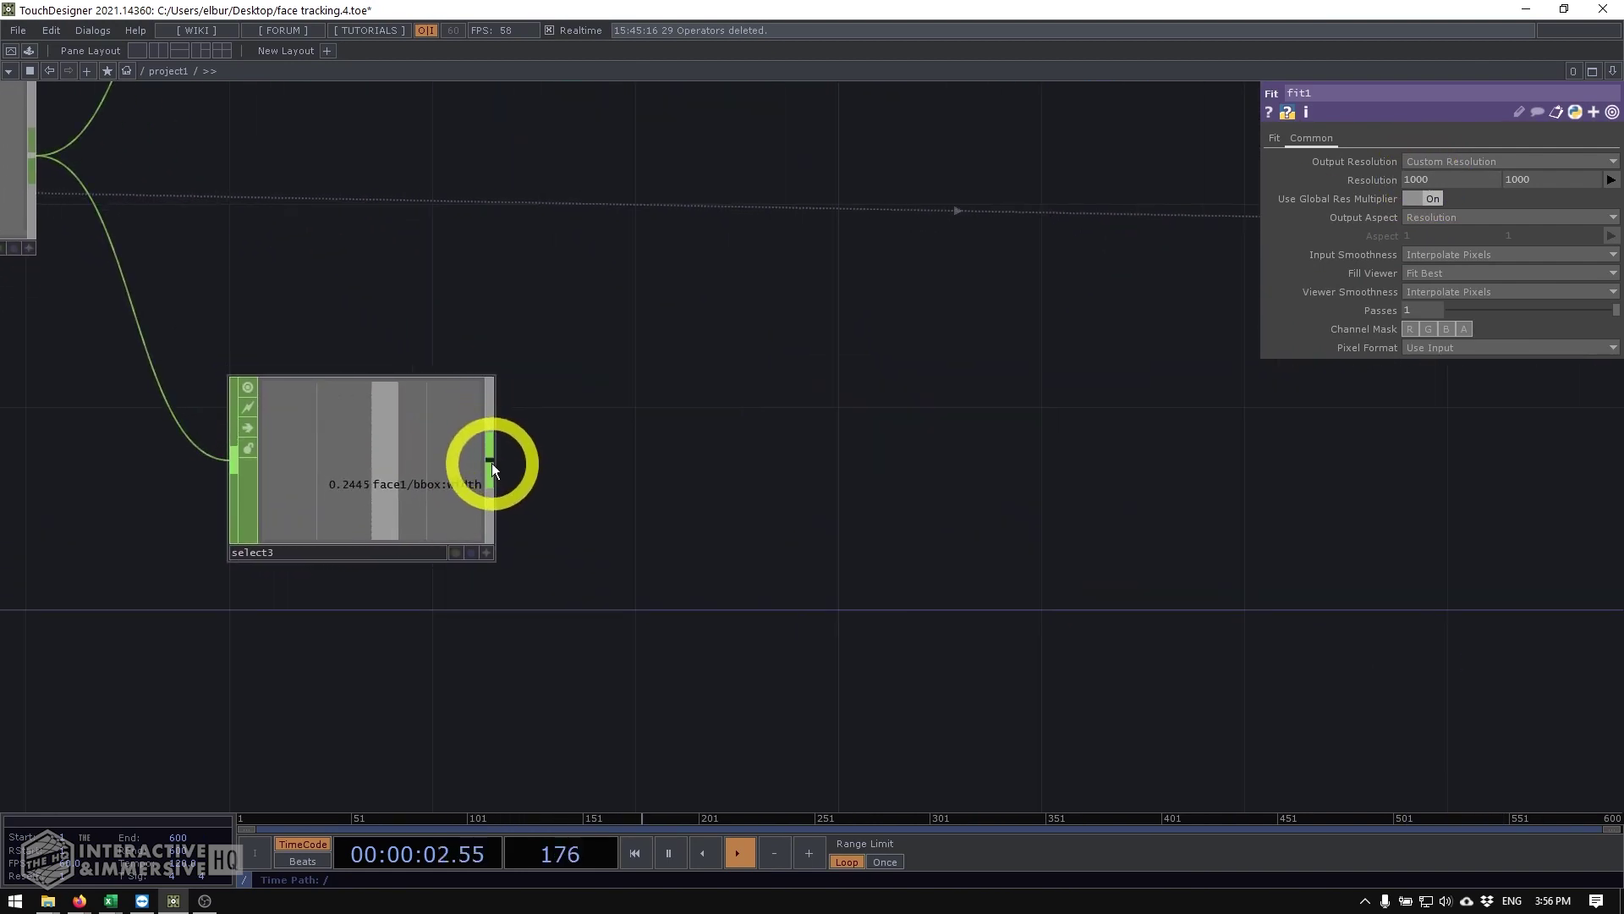
pyautogui.rightClick(493, 470)
pyautogui.write('math')
pyautogui.press('Return')
pyautogui.click(577, 476)
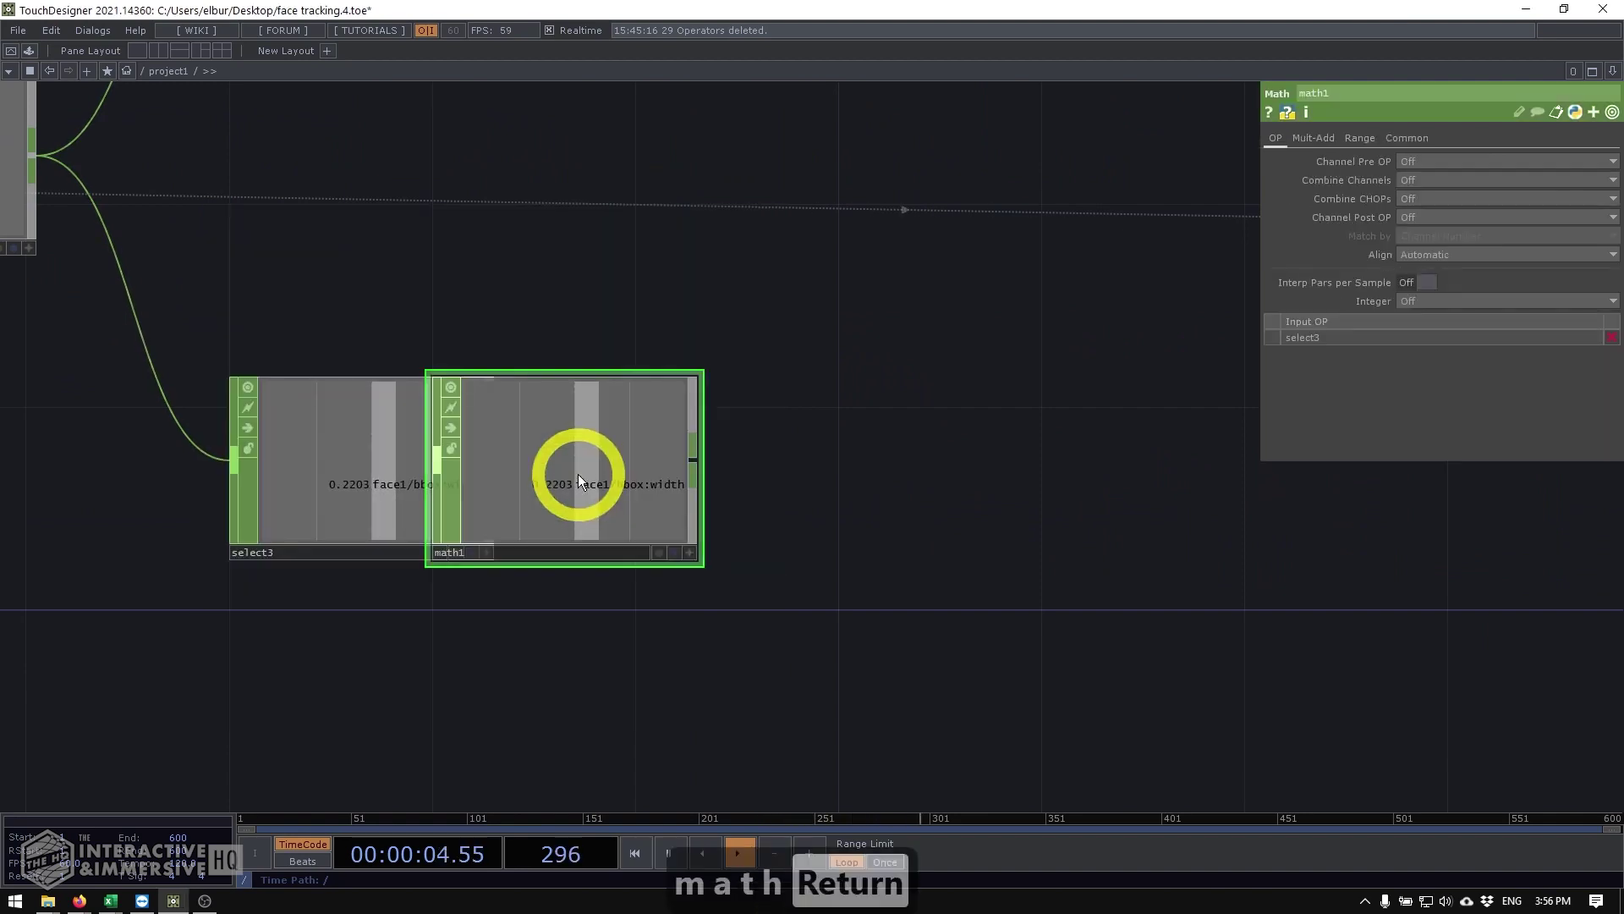
pyautogui.moveTo(577, 473); pyautogui.dragTo(726, 479)
# Step: Check the Video Device In TOP's resolution in its node info
pyautogui.scroll(-5, 761, 440)
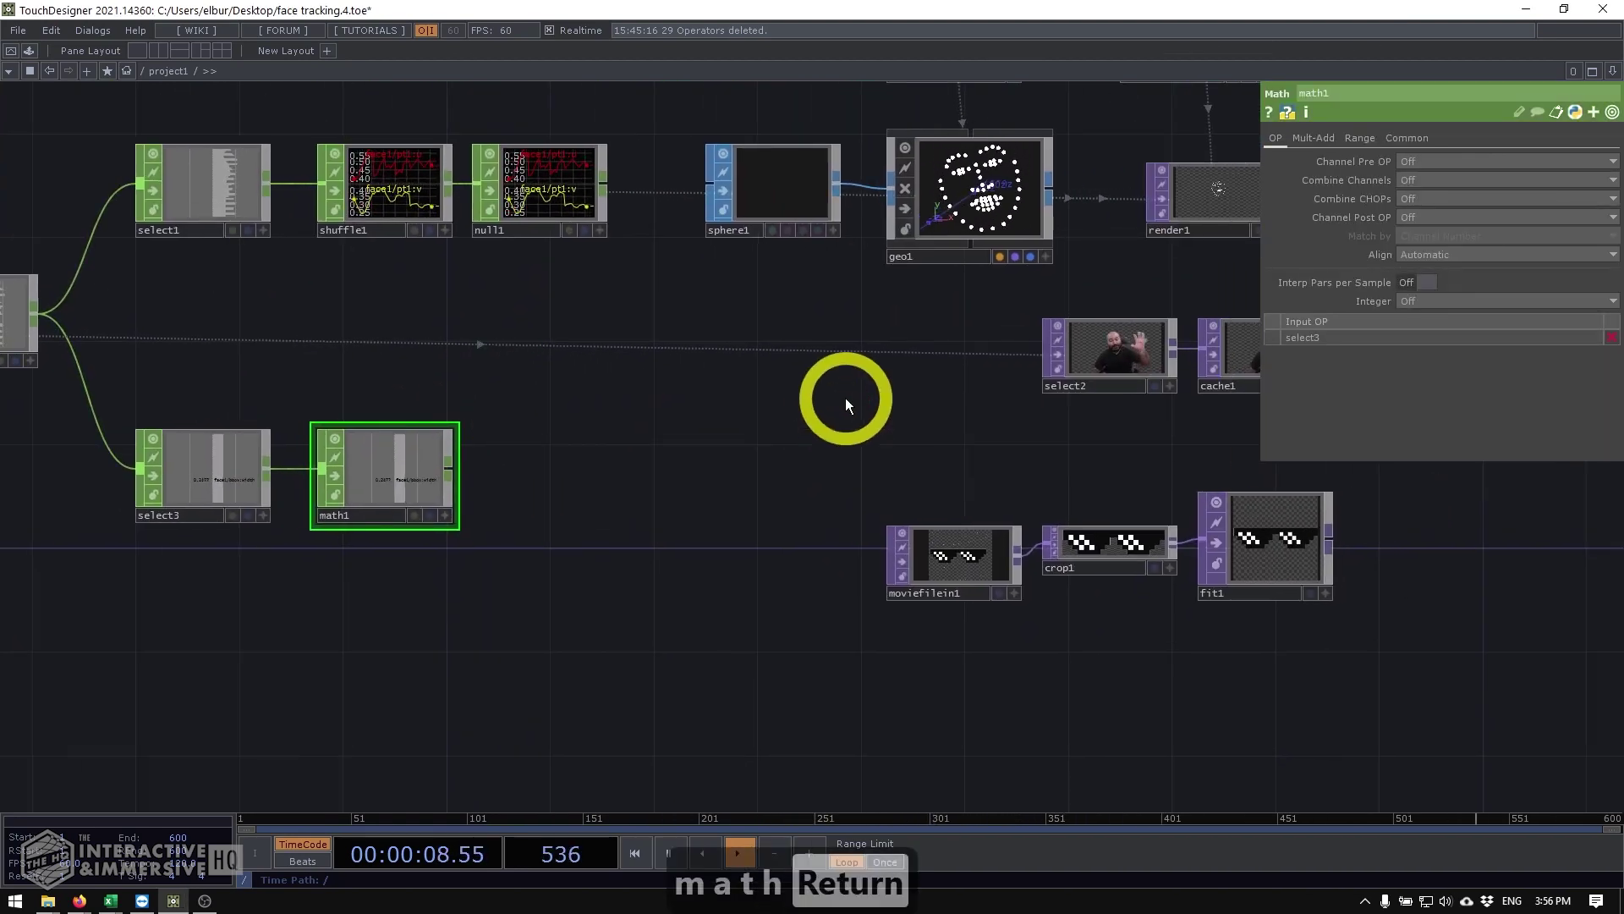
pyautogui.moveTo(899, 439); pyautogui.dragTo(1218, 390)
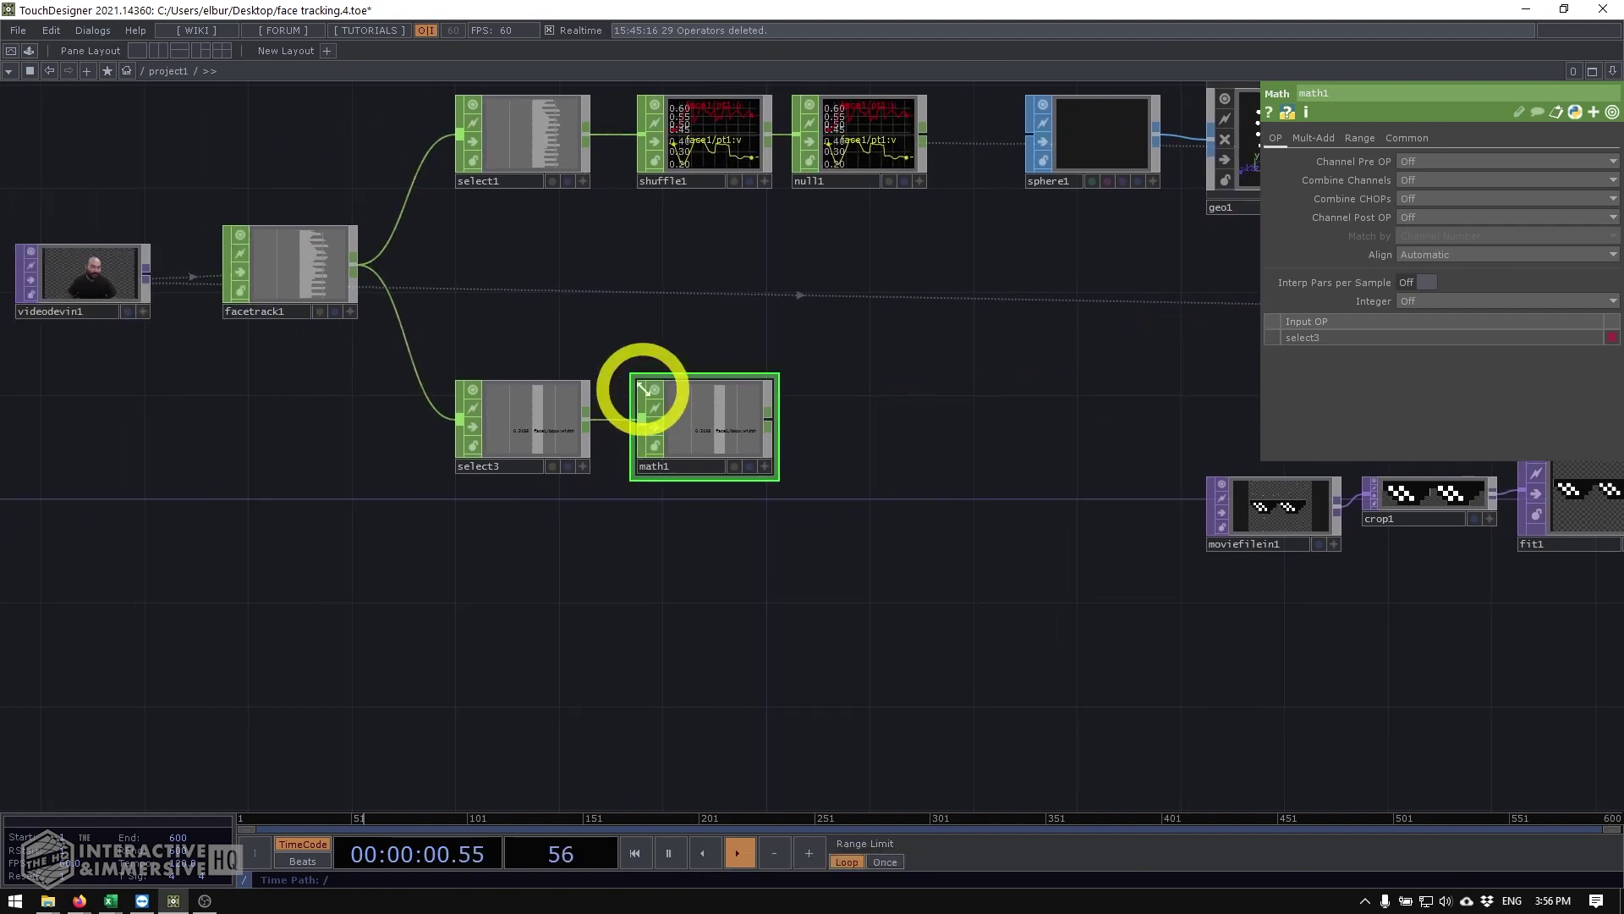
pyautogui.scroll(3, 643, 388)
pyautogui.click(445, 459)
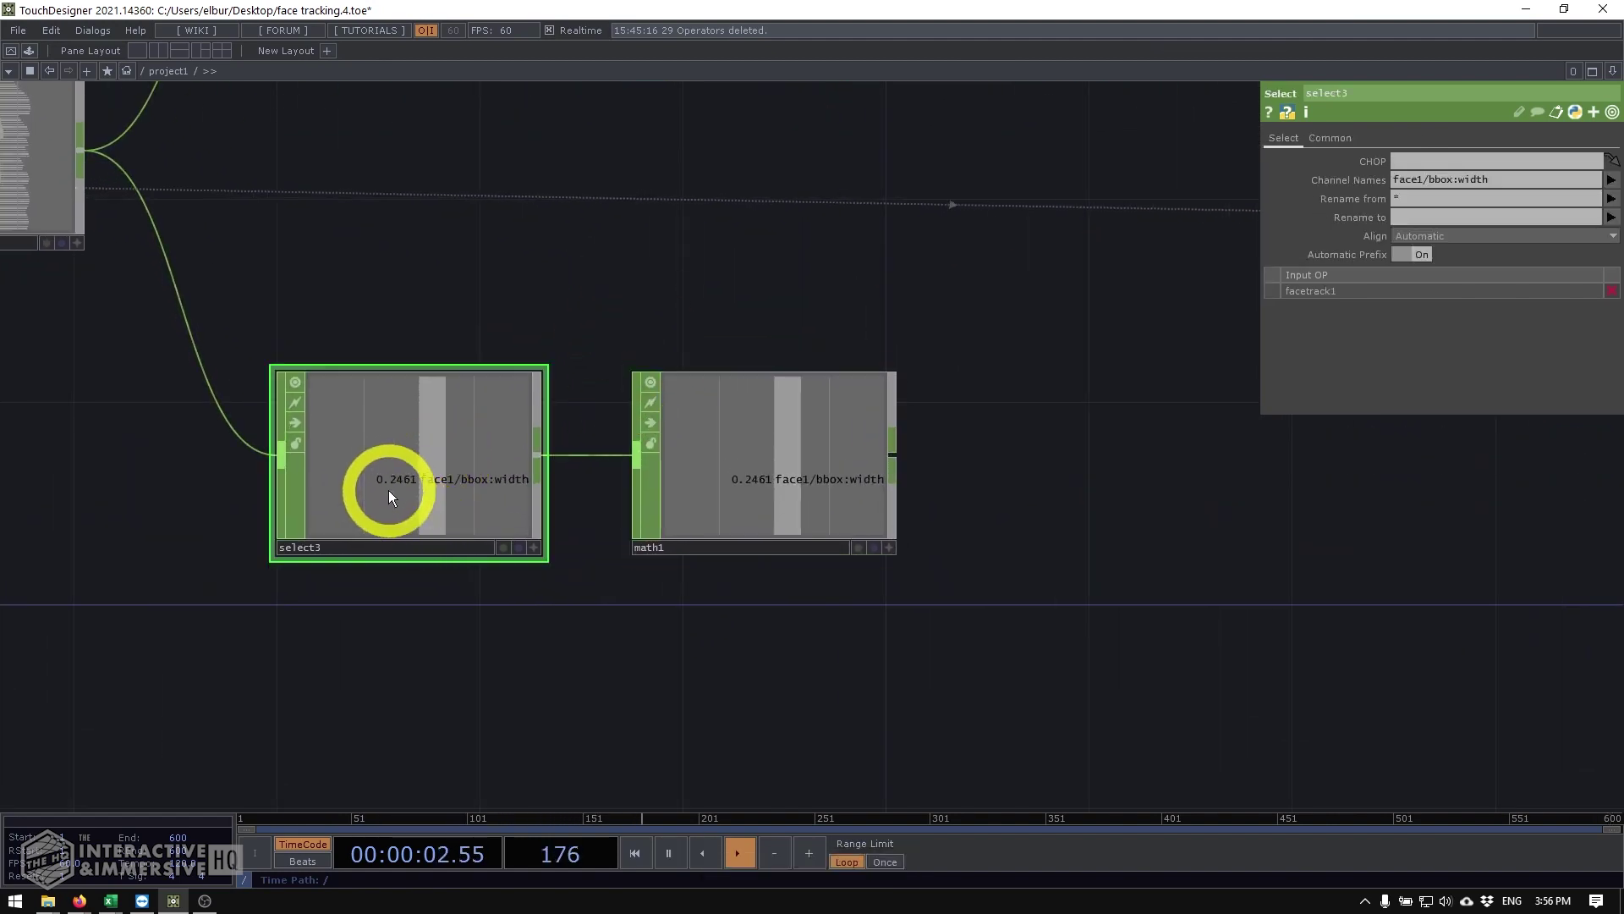
pyautogui.scroll(-3, 422, 451)
pyautogui.moveTo(417, 357); pyautogui.dragTo(780, 346)
pyautogui.middleClick(340, 299)
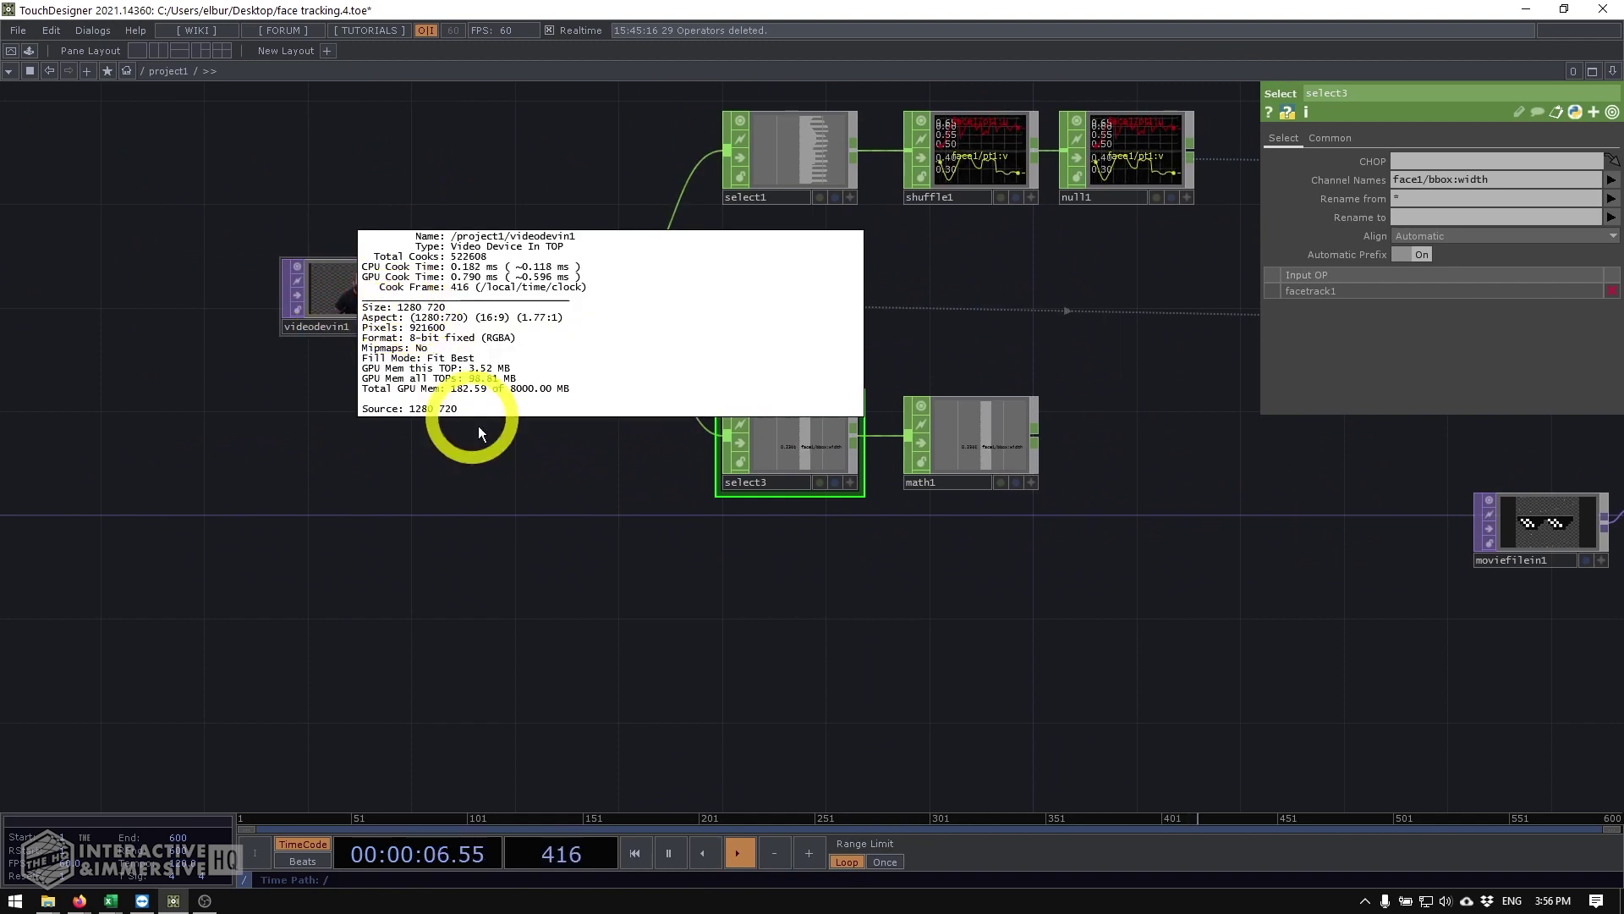
# Step: Set the Math CHOP's Multiply value to 1280
pyautogui.click(990, 421)
pyautogui.scroll(3, 1099, 426)
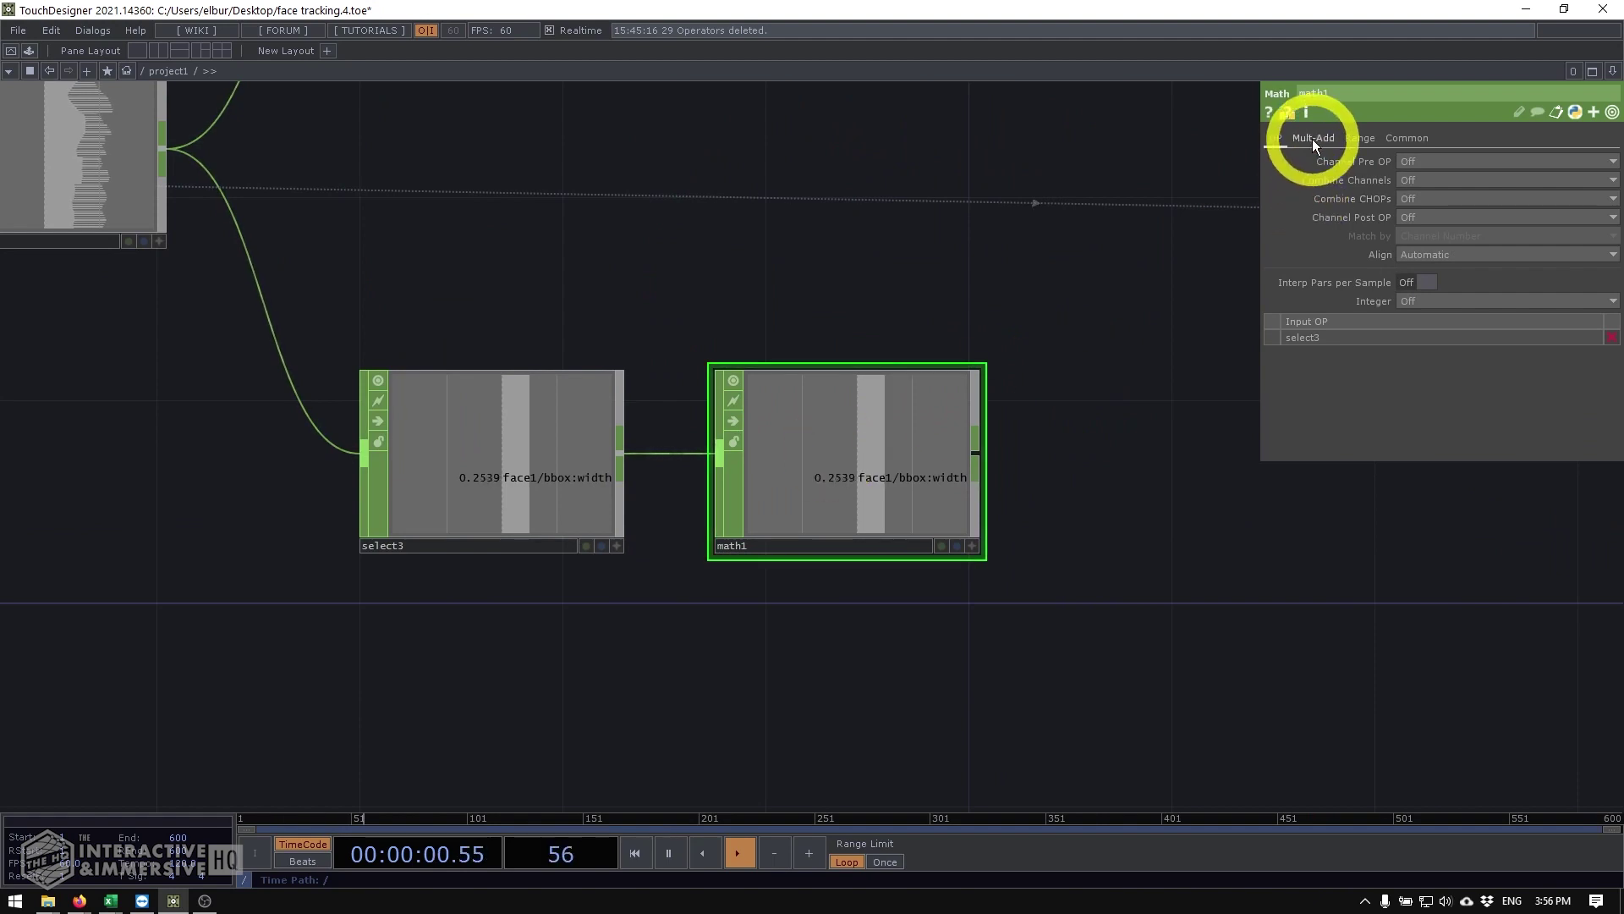
pyautogui.click(1313, 138)
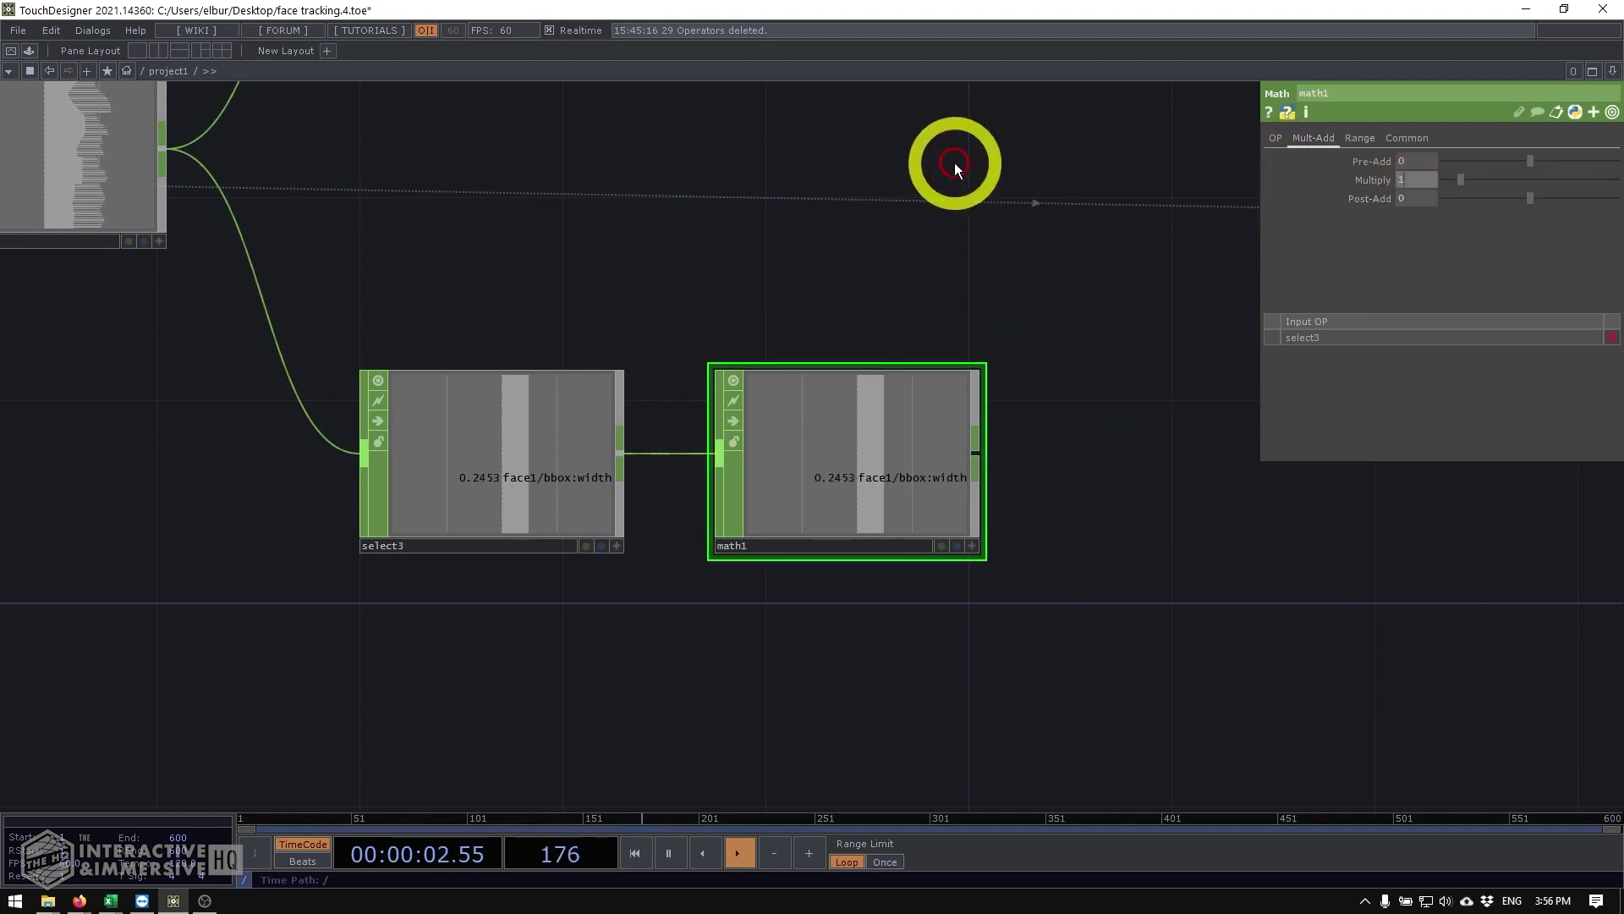
pyautogui.write('280')
pyautogui.press('Return')
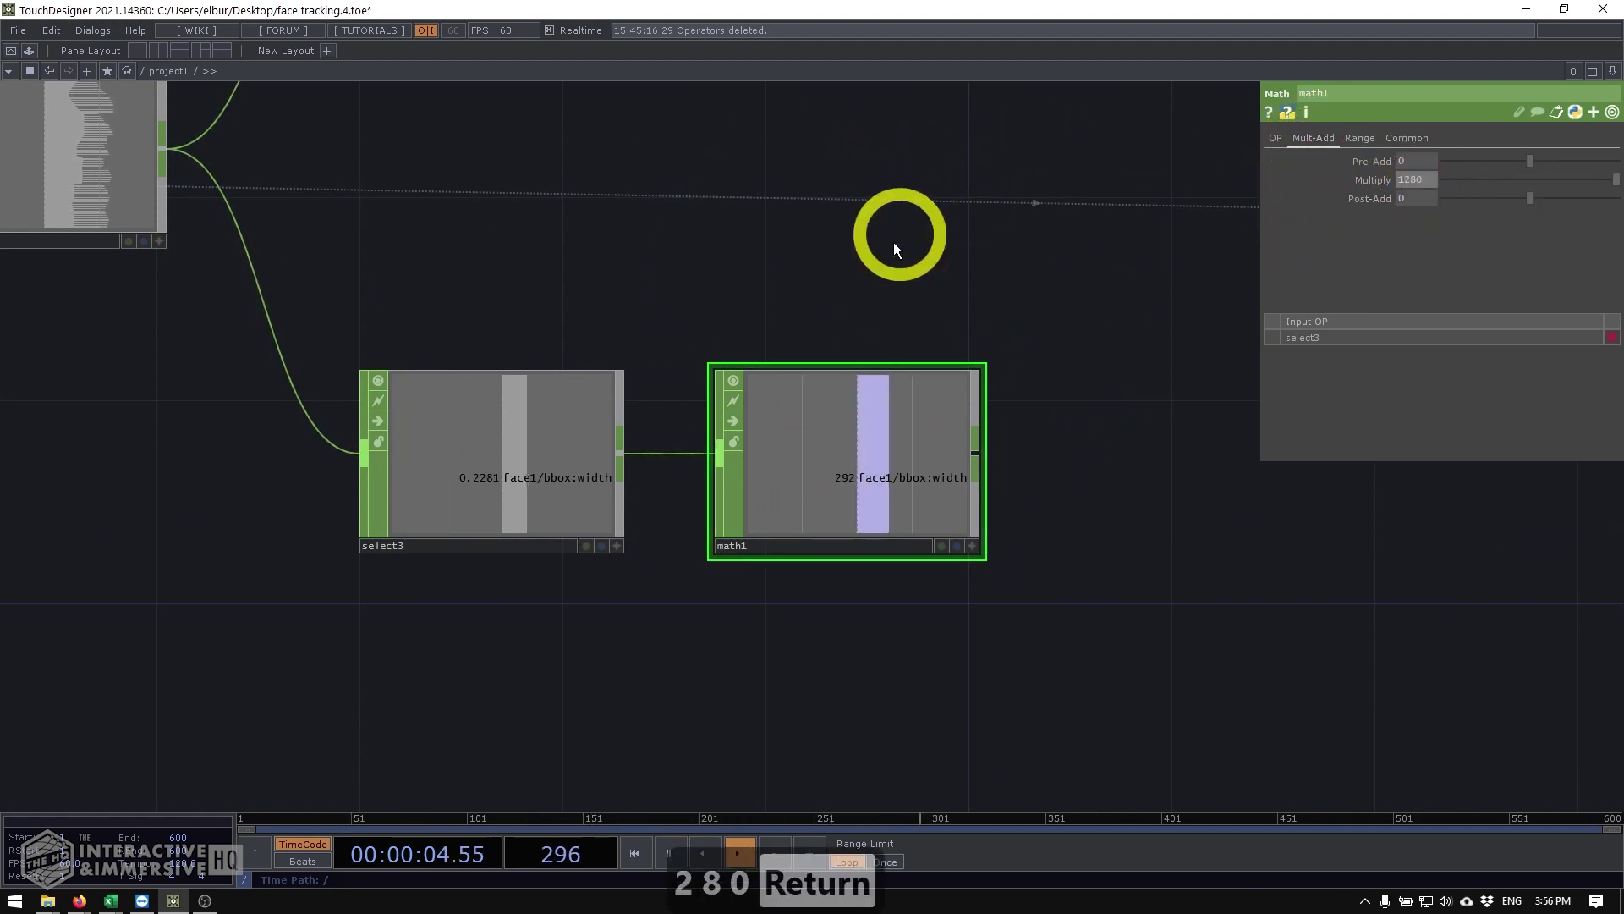
# Step: Compare the face width values in the Select and Math CHOPs, and review the webcam input's signal format
pyautogui.scroll(2, 889, 471)
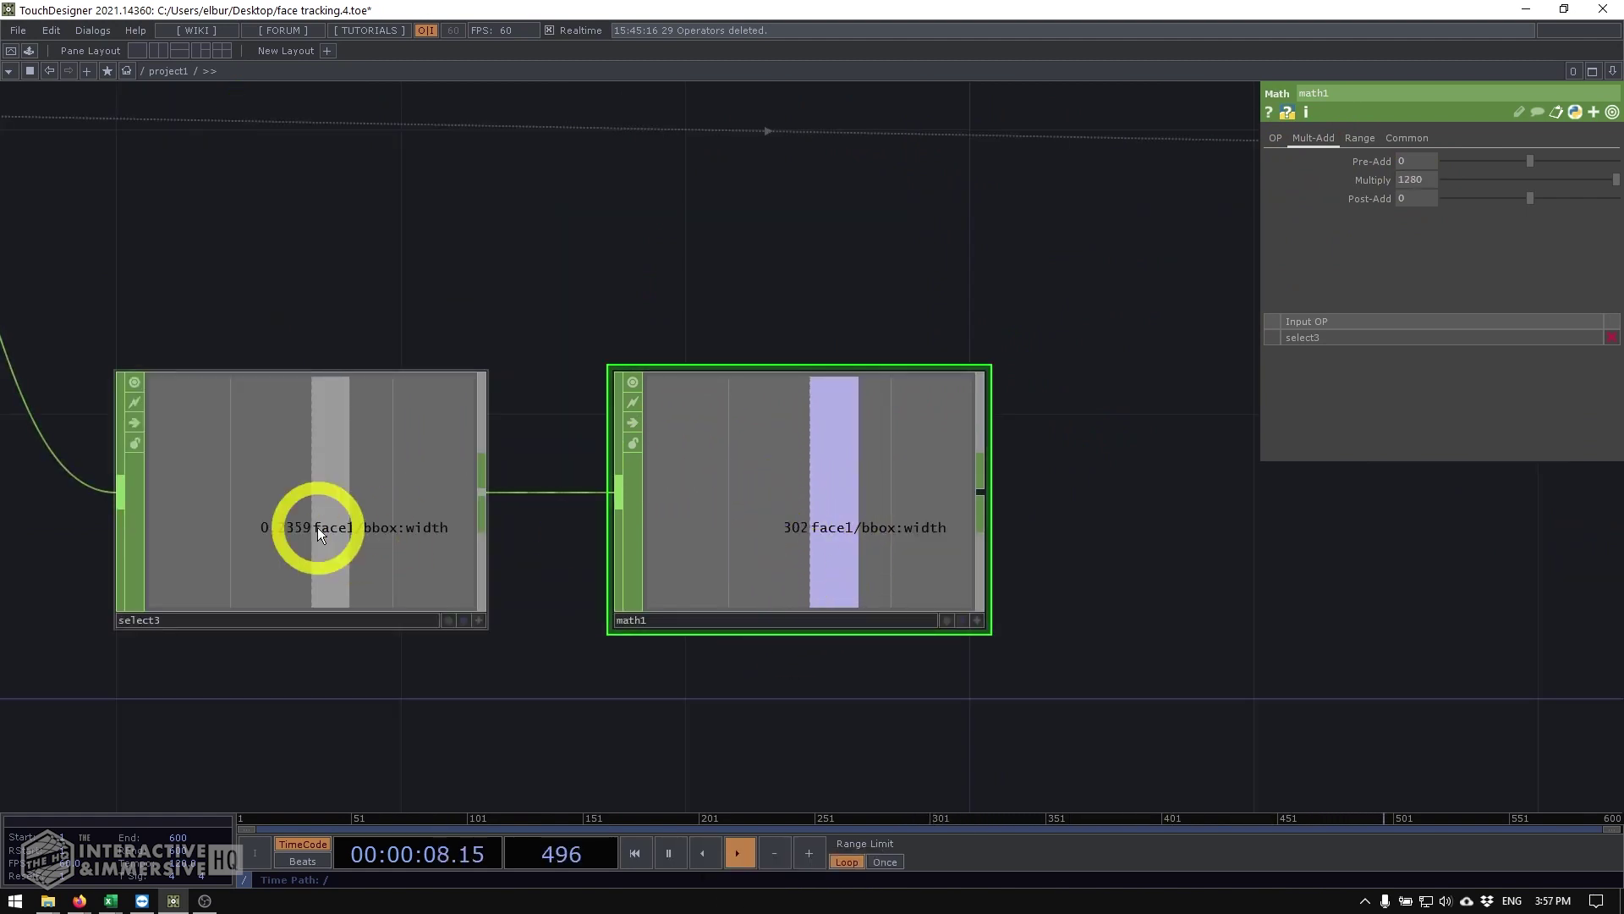
pyautogui.click(794, 531)
pyautogui.scroll(-6, 793, 528)
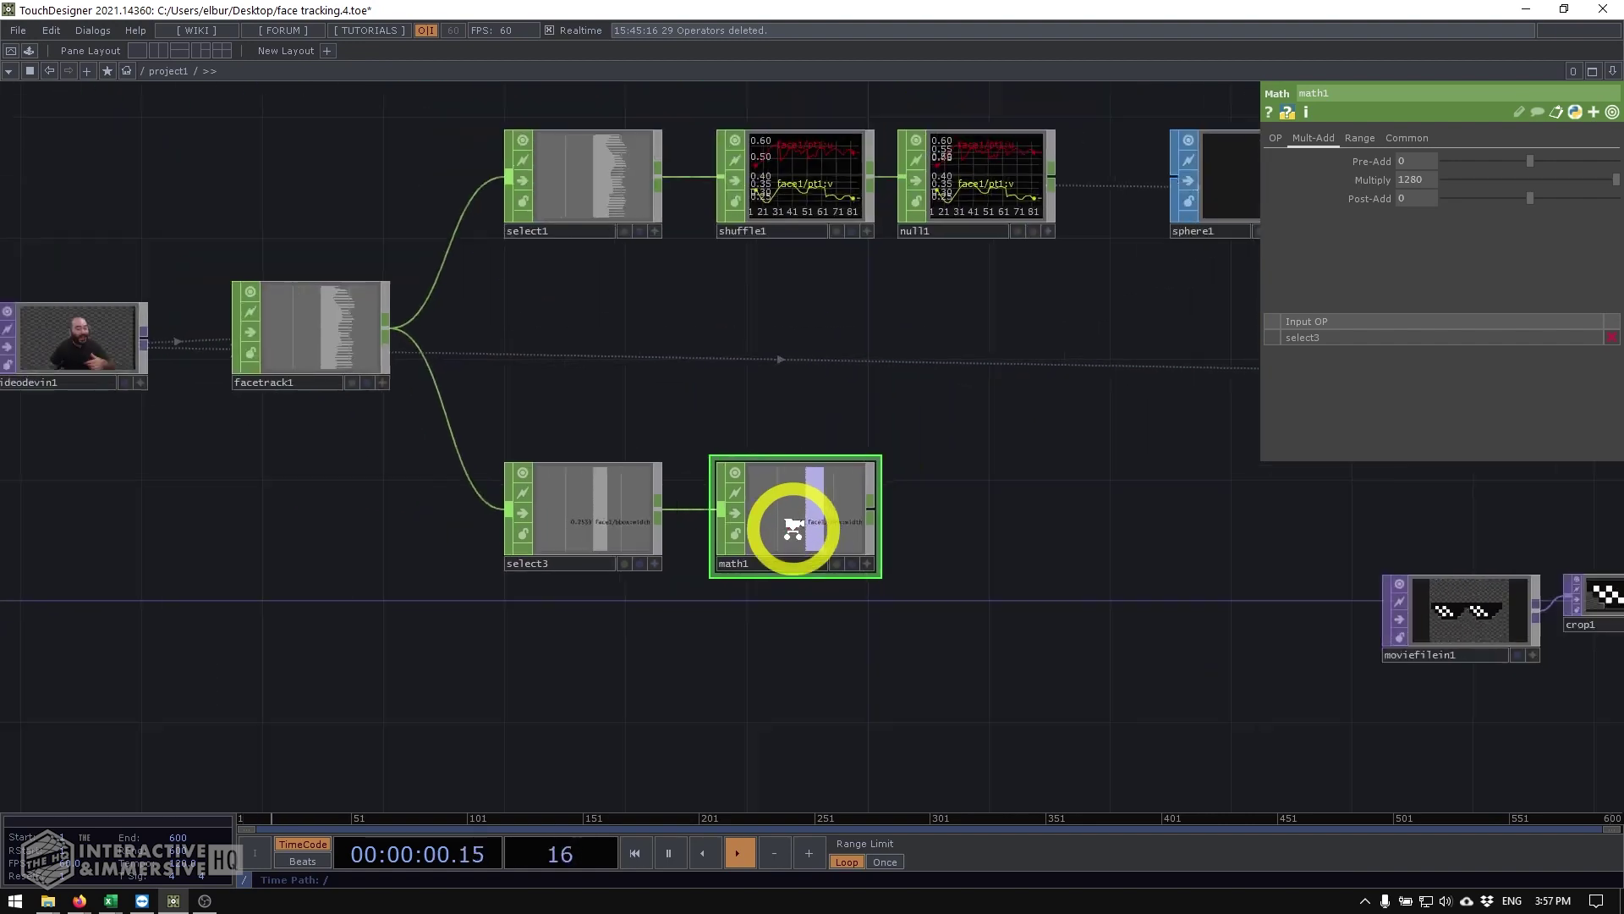
pyautogui.moveTo(786, 421); pyautogui.dragTo(1101, 409)
pyautogui.click(492, 347)
pyautogui.middleClick(489, 346)
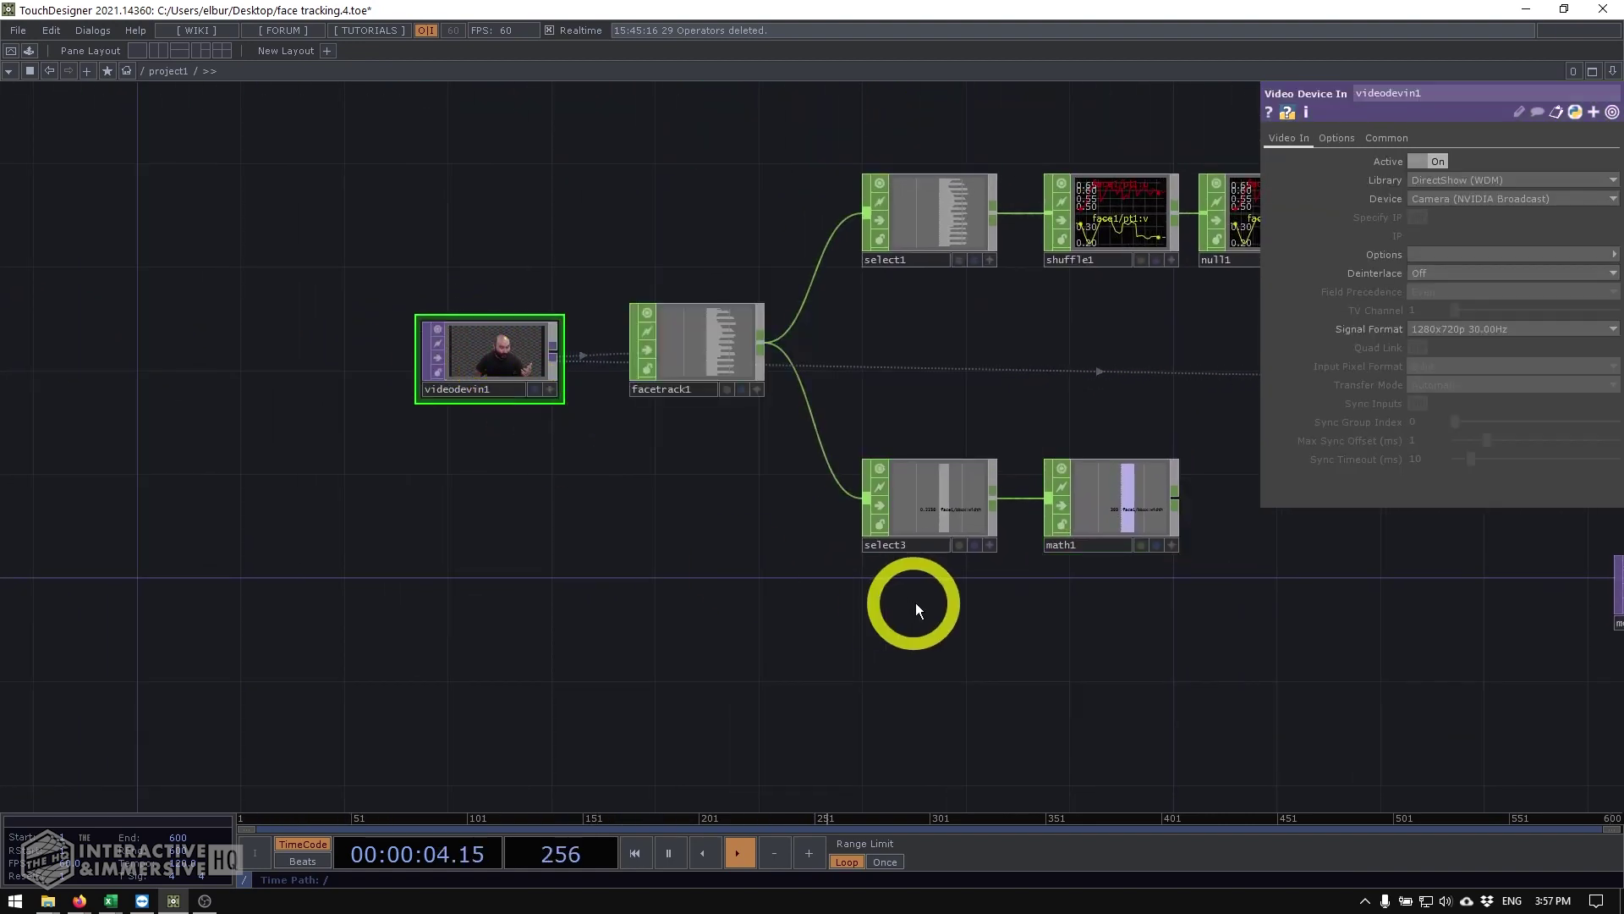
# Step: Append a Null CHOP to the Math CHOP's output
pyautogui.moveTo(1089, 564); pyautogui.dragTo(650, 526)
pyautogui.scroll(5, 668, 499)
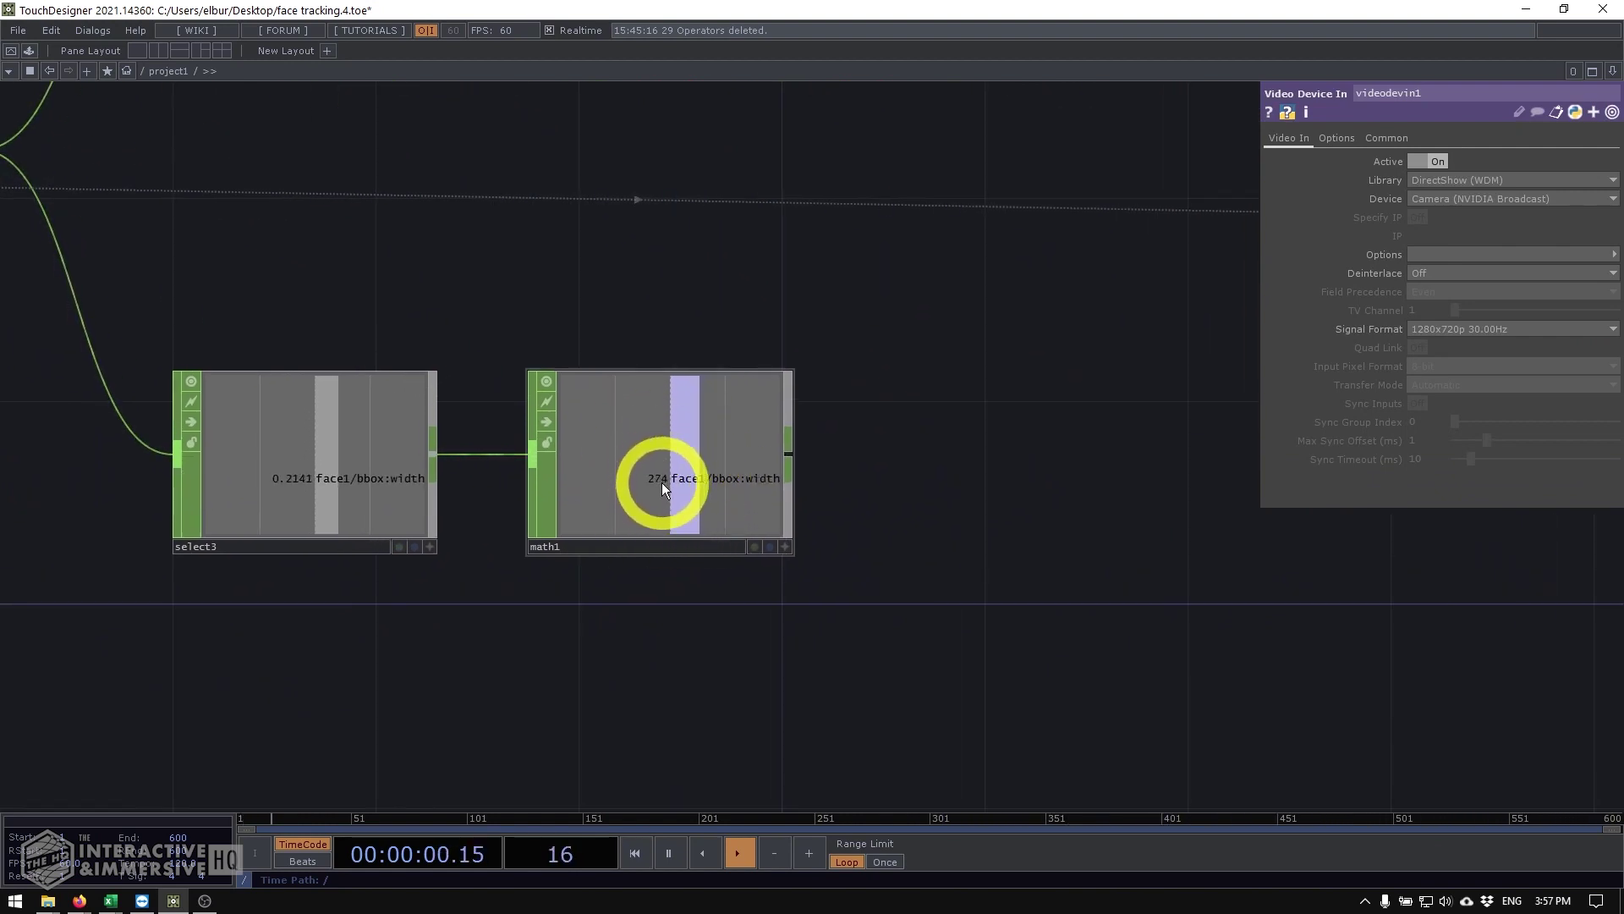
pyautogui.rightClick(791, 455)
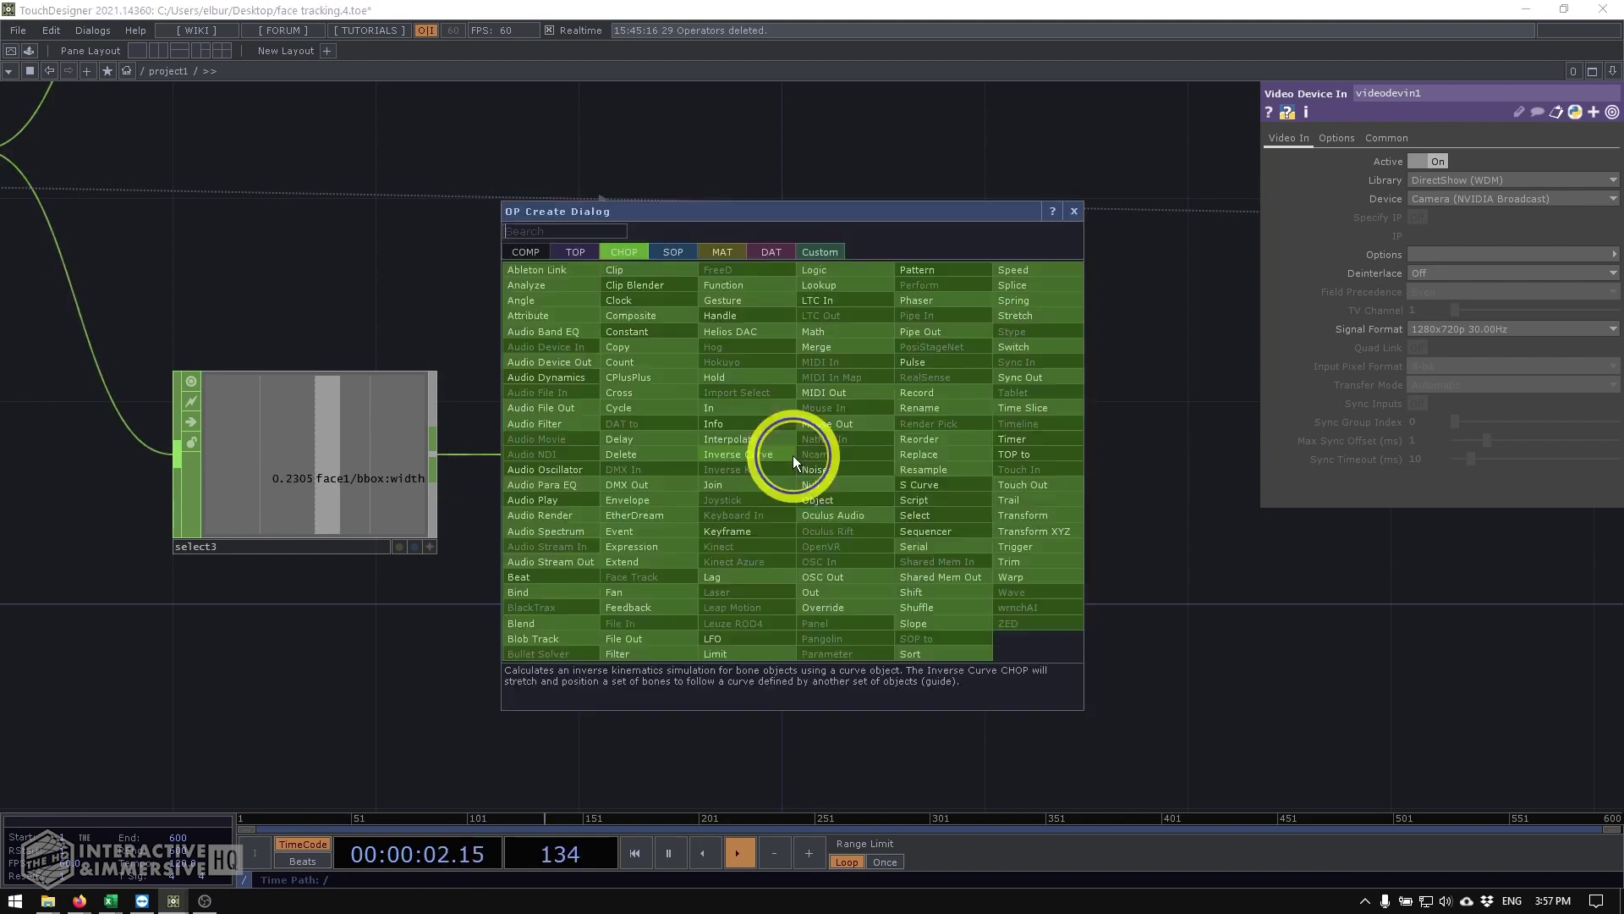
pyautogui.write('nul')
pyautogui.press('Return')
pyautogui.click(1028, 468)
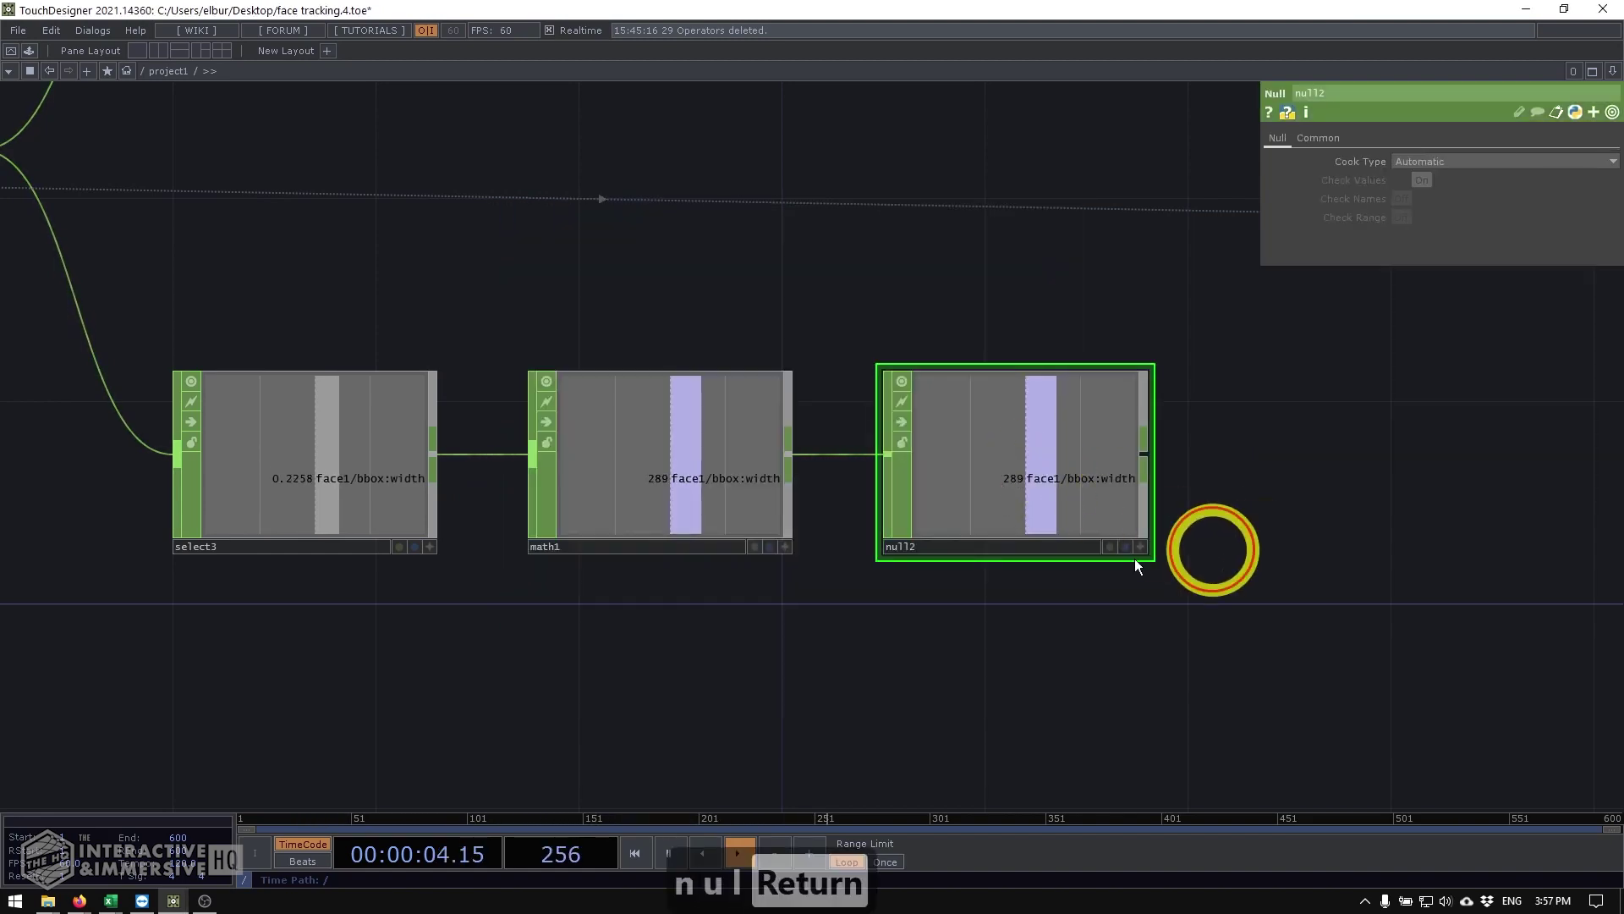
# Step: Reference the face1/bbox:width channel of the new Null CHOP in the Fit TOP's resolution width
pyautogui.moveTo(1213, 550); pyautogui.dragTo(592, 499)
pyautogui.scroll(-5, 870, 474)
pyautogui.moveTo(956, 442); pyautogui.dragTo(787, 445)
pyautogui.click(1181, 515)
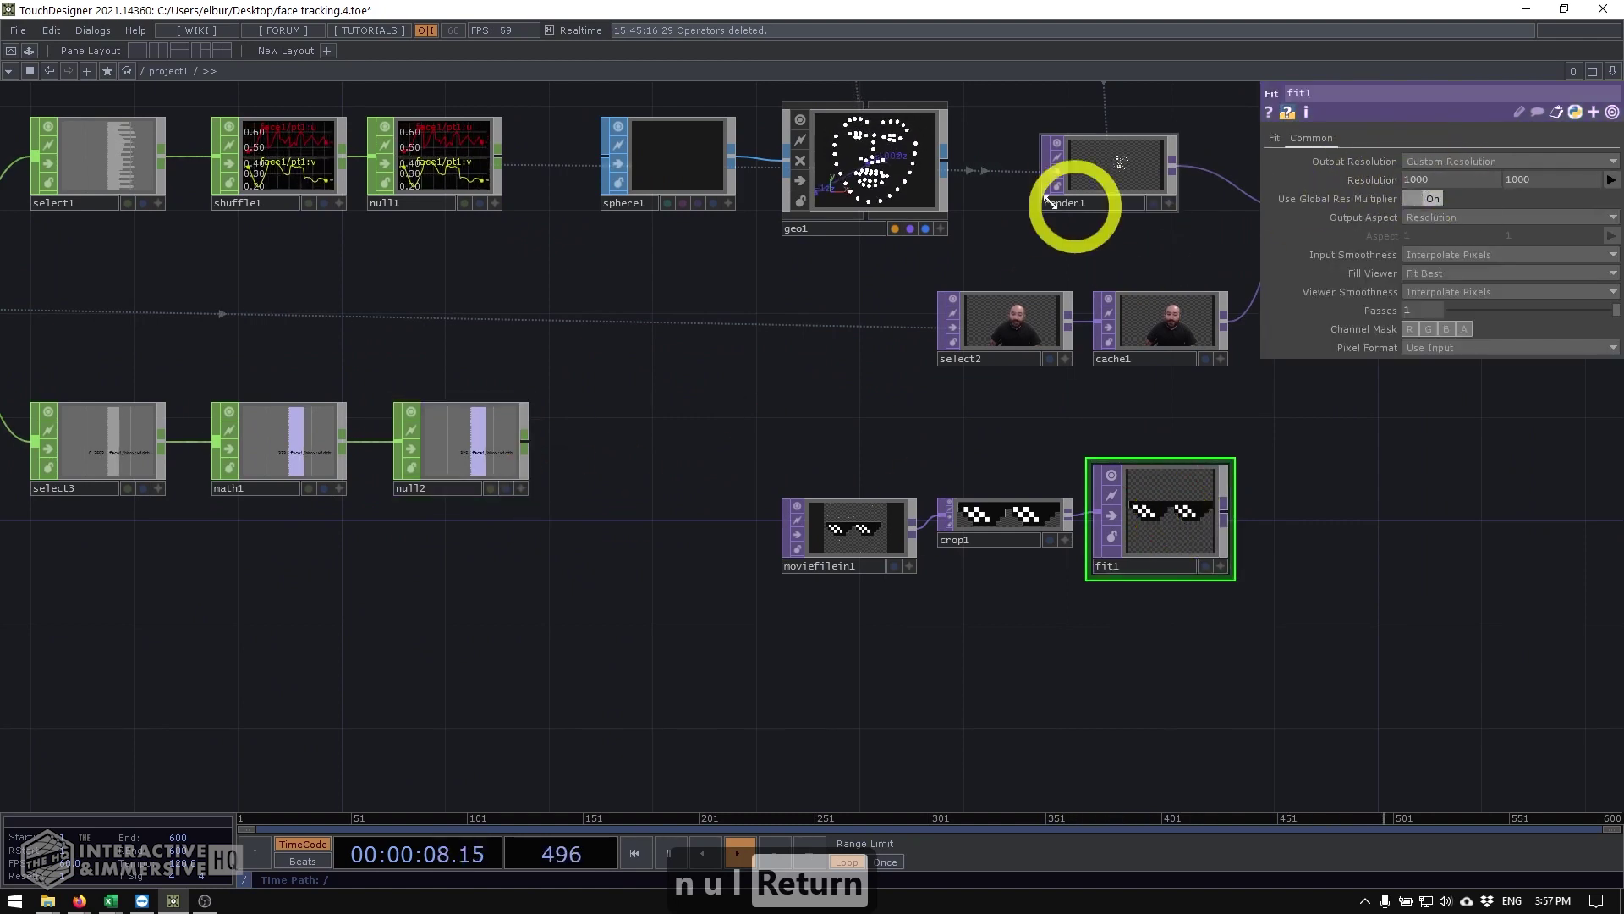
pyautogui.click(520, 488)
pyautogui.moveTo(520, 457); pyautogui.dragTo(1455, 176)
pyautogui.scroll(4, 1215, 535)
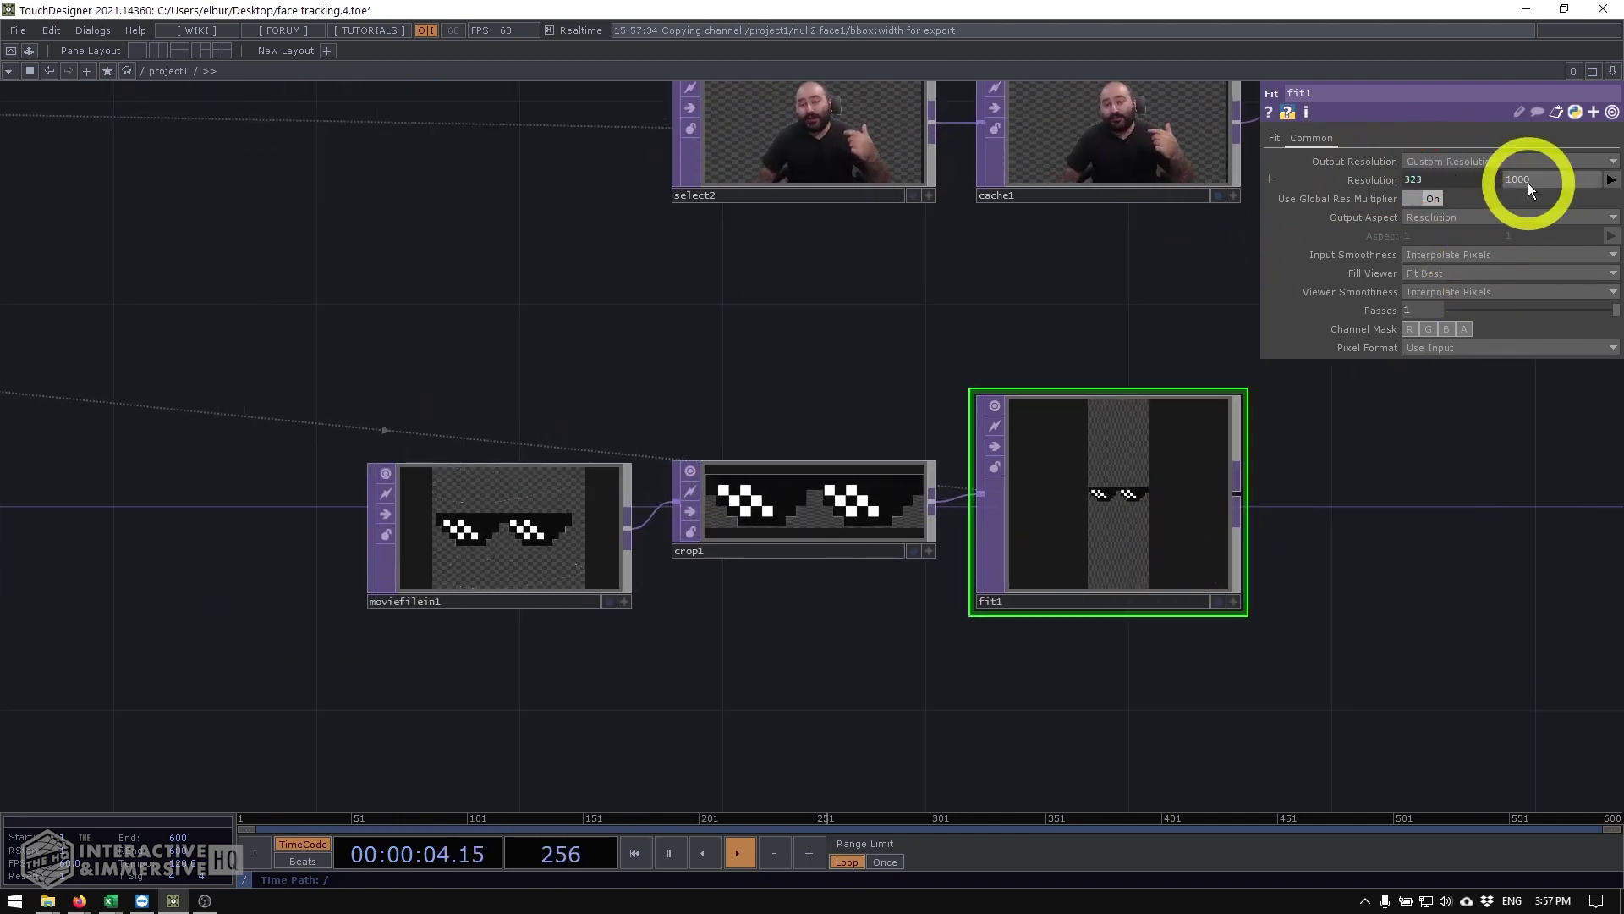
# Step: Deactivate the viewer of the Null CHOP that carries the face width
pyautogui.scroll(-8, 1301, 352)
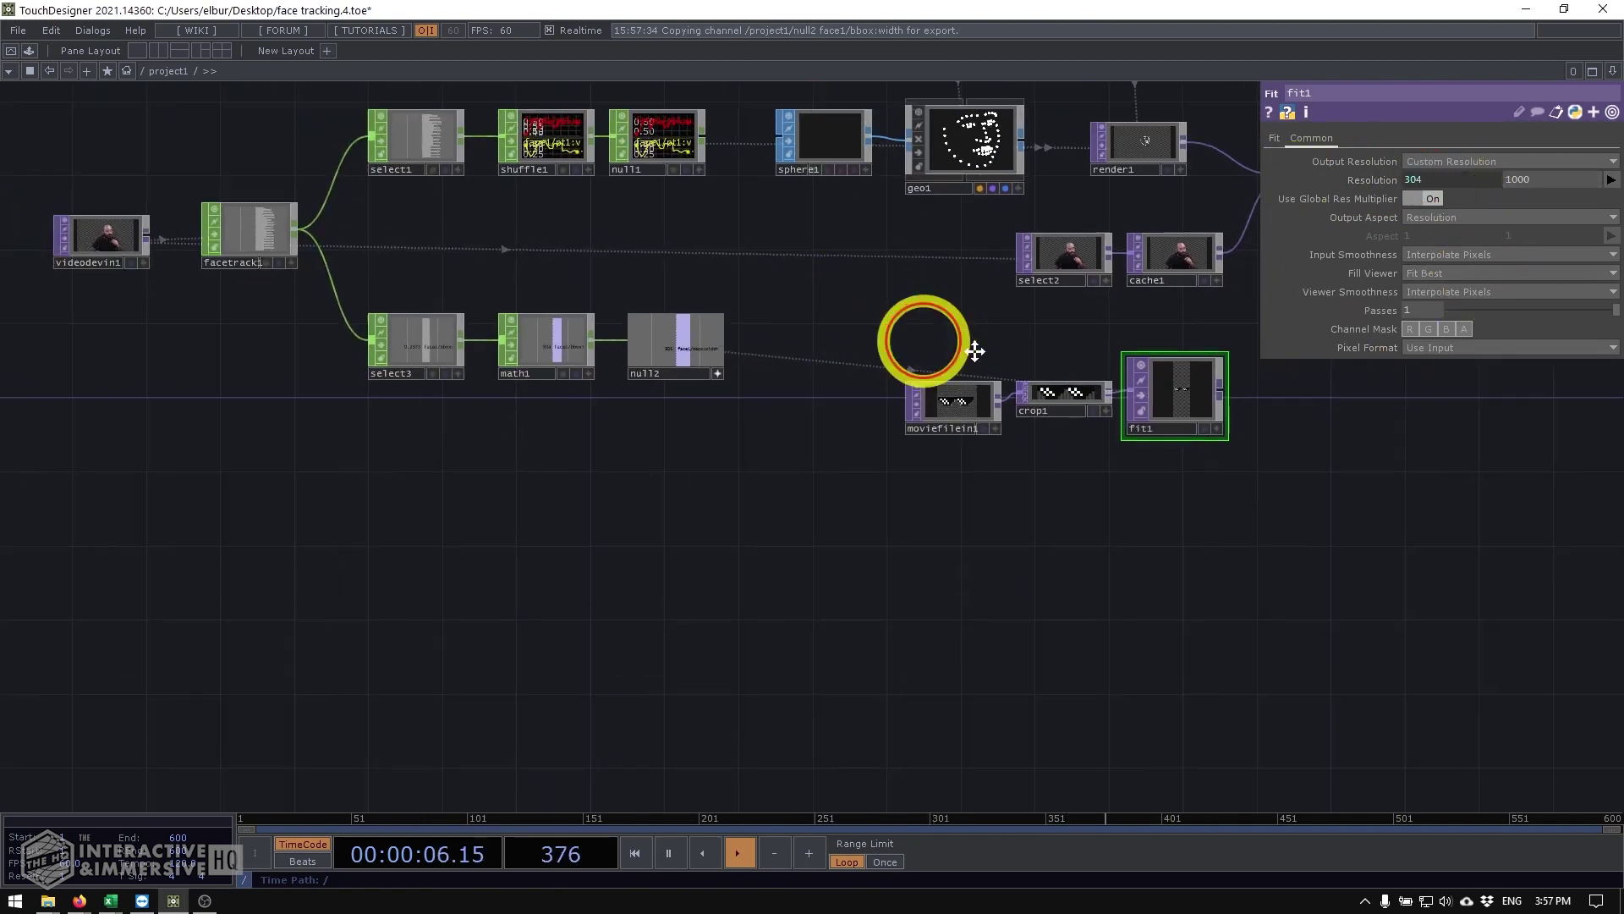
pyautogui.moveTo(974, 351); pyautogui.dragTo(623, 272)
pyautogui.scroll(5, 305, 291)
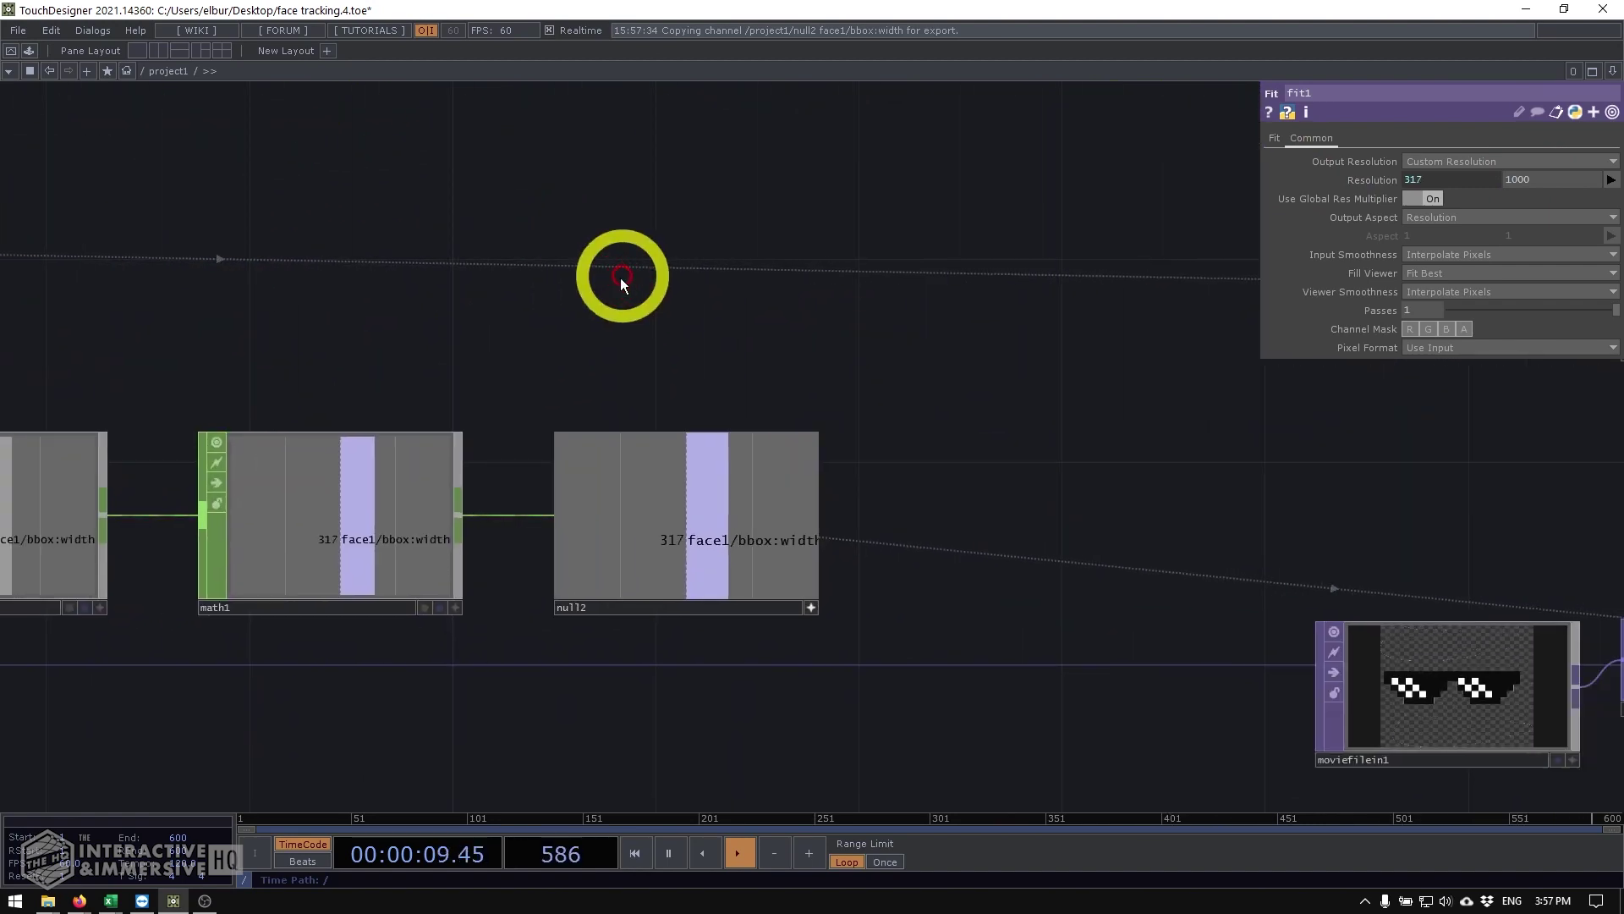
pyautogui.click(810, 608)
pyautogui.moveTo(1617, 601); pyautogui.dragTo(981, 545)
pyautogui.moveTo(1068, 509); pyautogui.dragTo(579, 446)
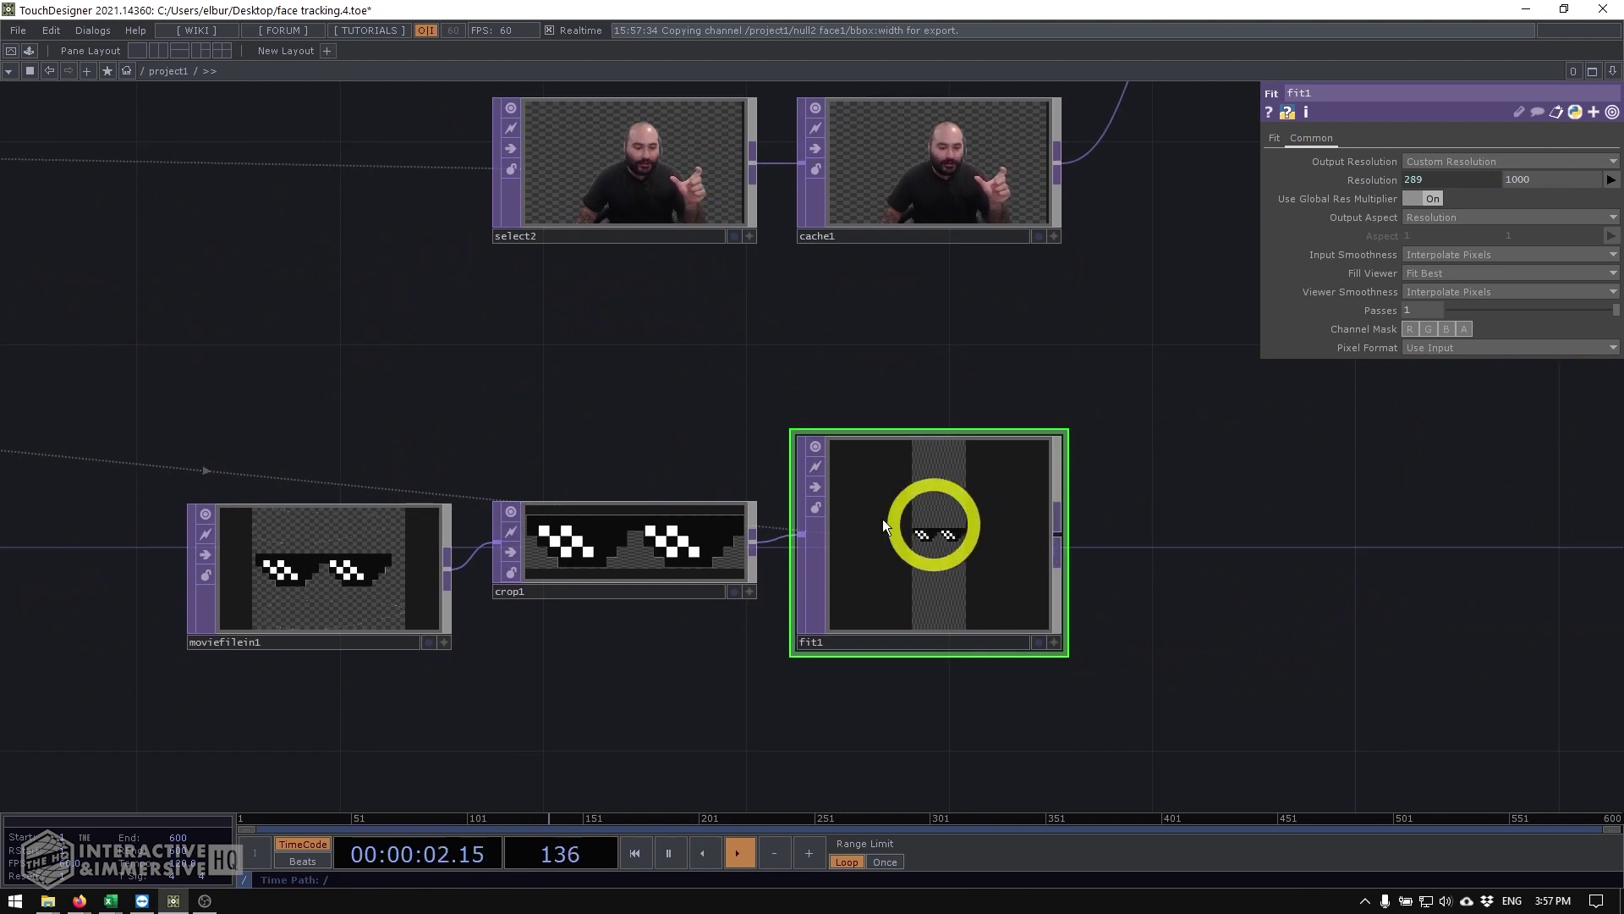
# Step: Check the Crop TOP's output resolution in its node info
pyautogui.click(667, 547)
pyautogui.moveTo(661, 551); pyautogui.dragTo(628, 505, button='middle')
pyautogui.click(628, 506)
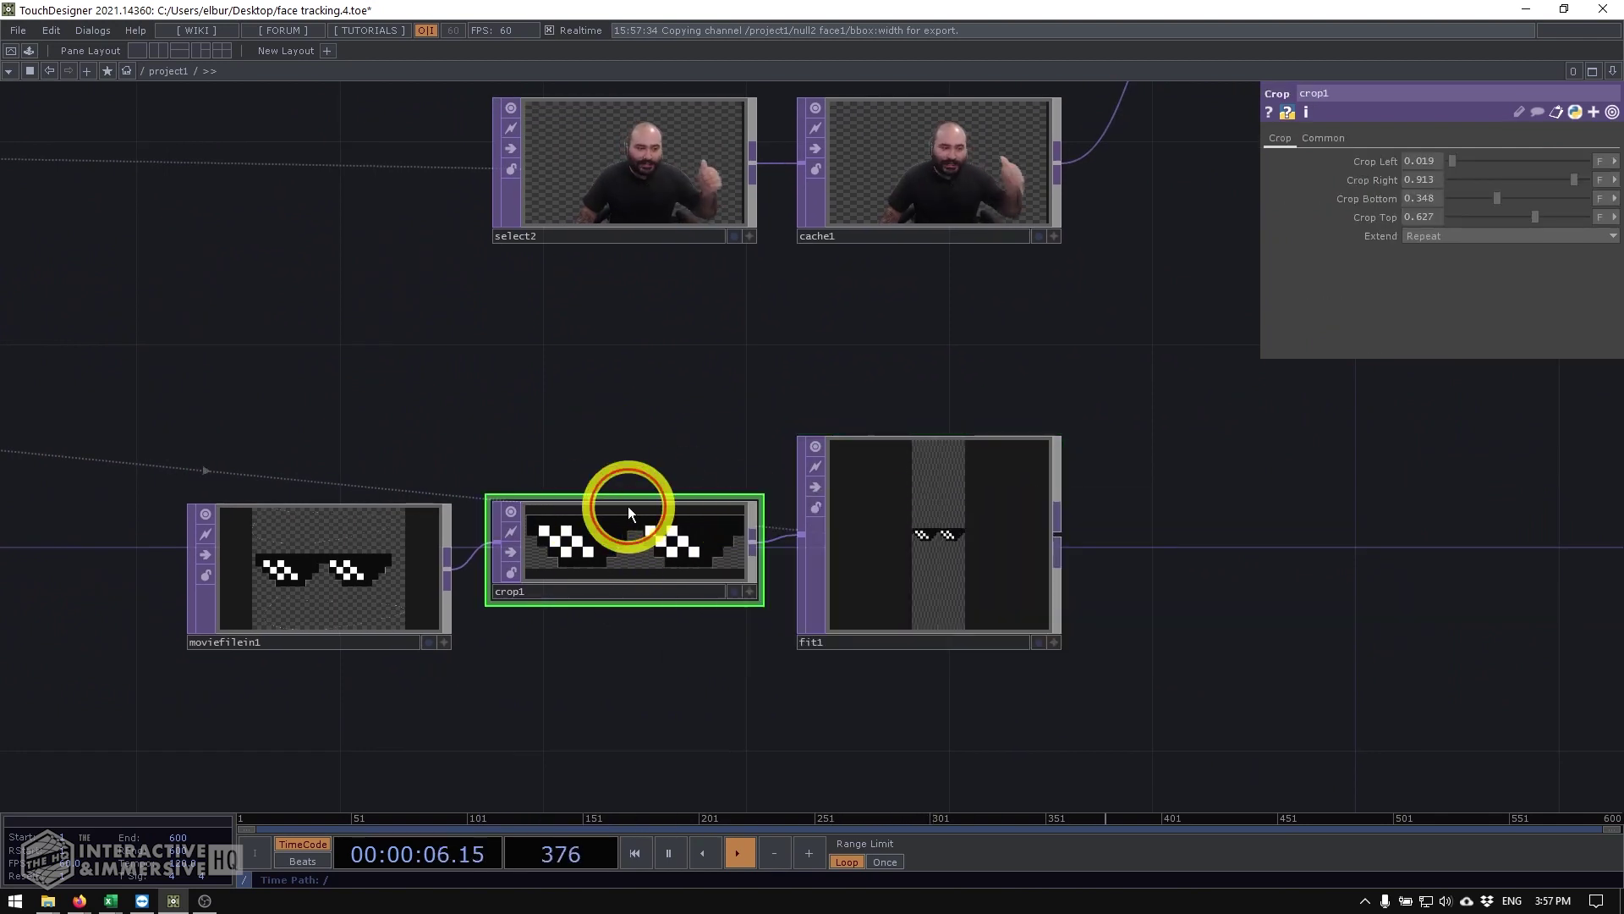
# Step: Set the Fit TOP's resolution height to the expression me.par.resolutionw / 4.03, based on the Crop TOP's aspect ratio
pyautogui.click(994, 538)
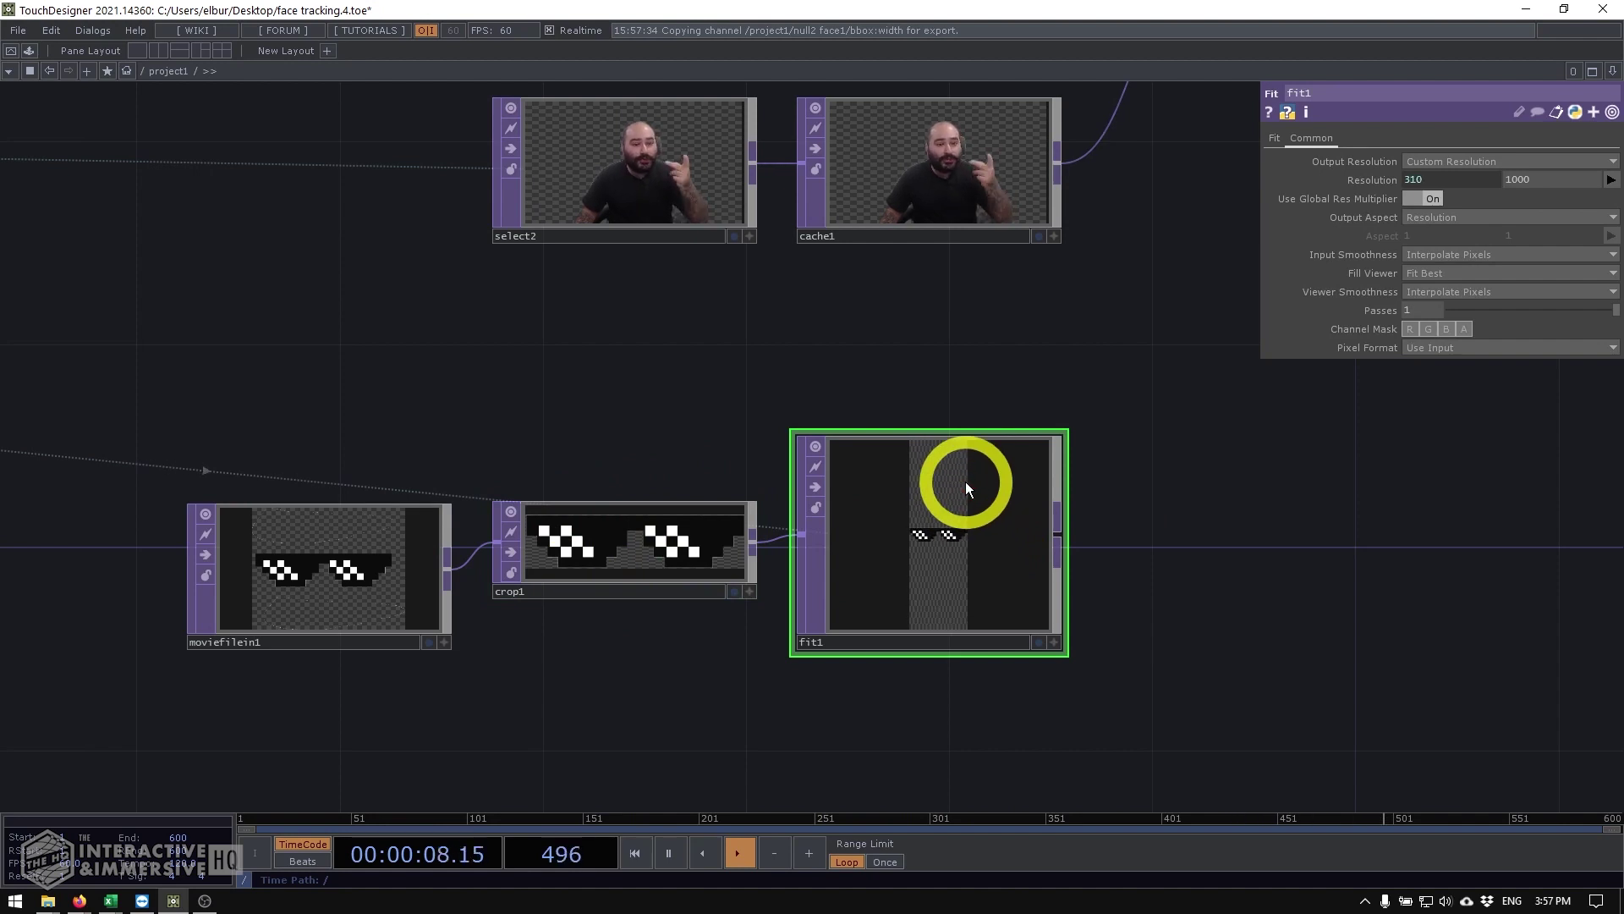
pyautogui.click(1360, 181)
pyautogui.click(1439, 216)
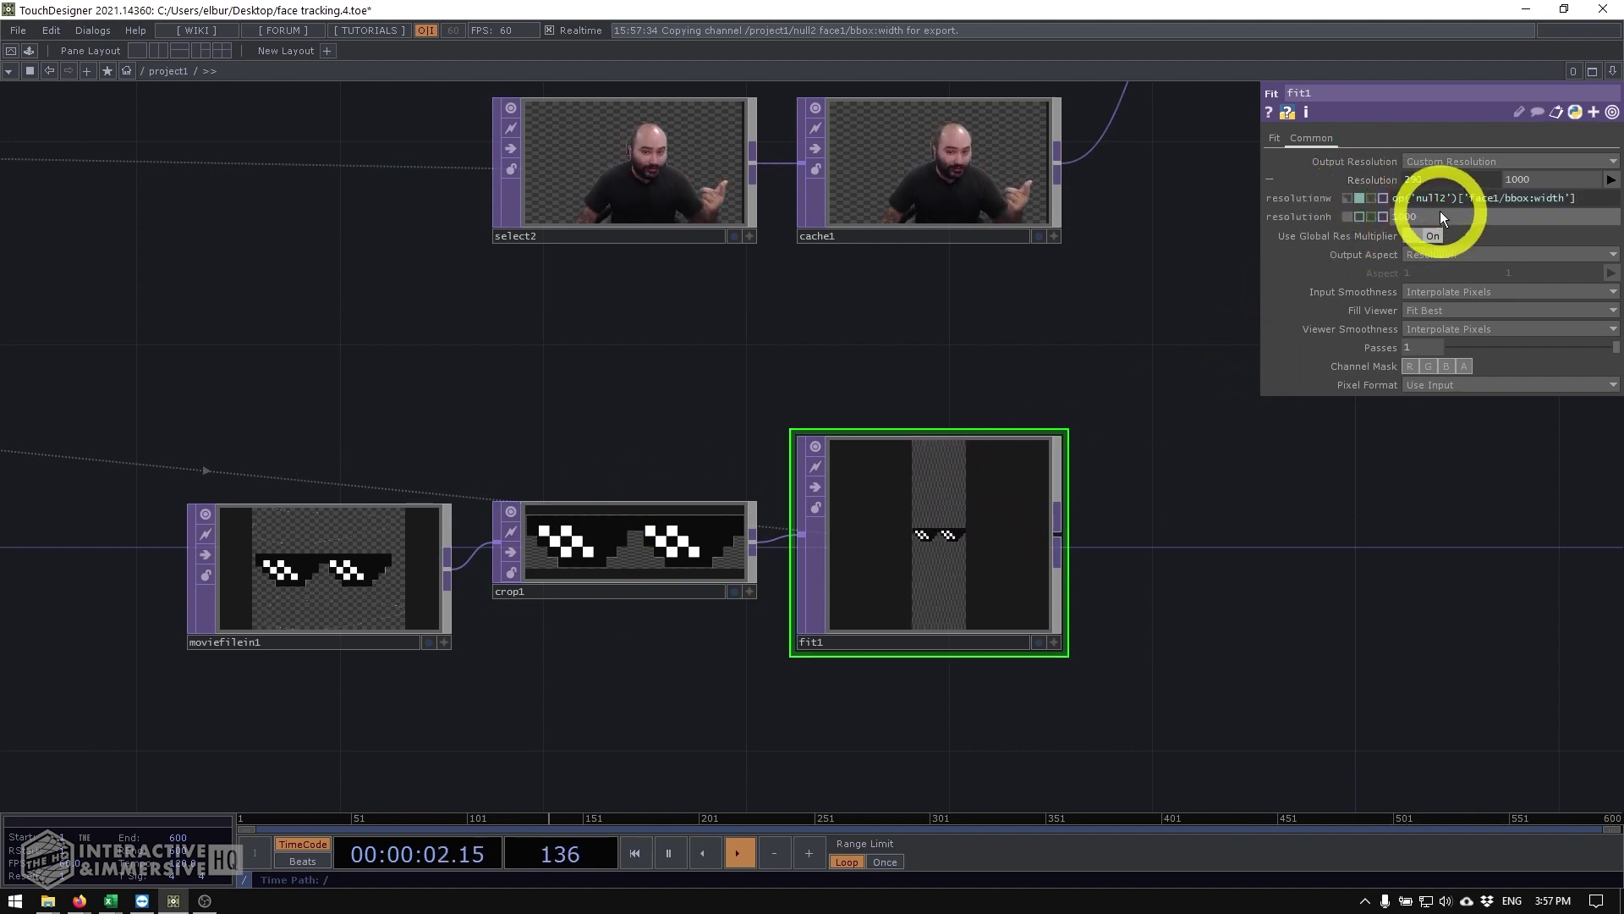
pyautogui.middleClick(605, 536)
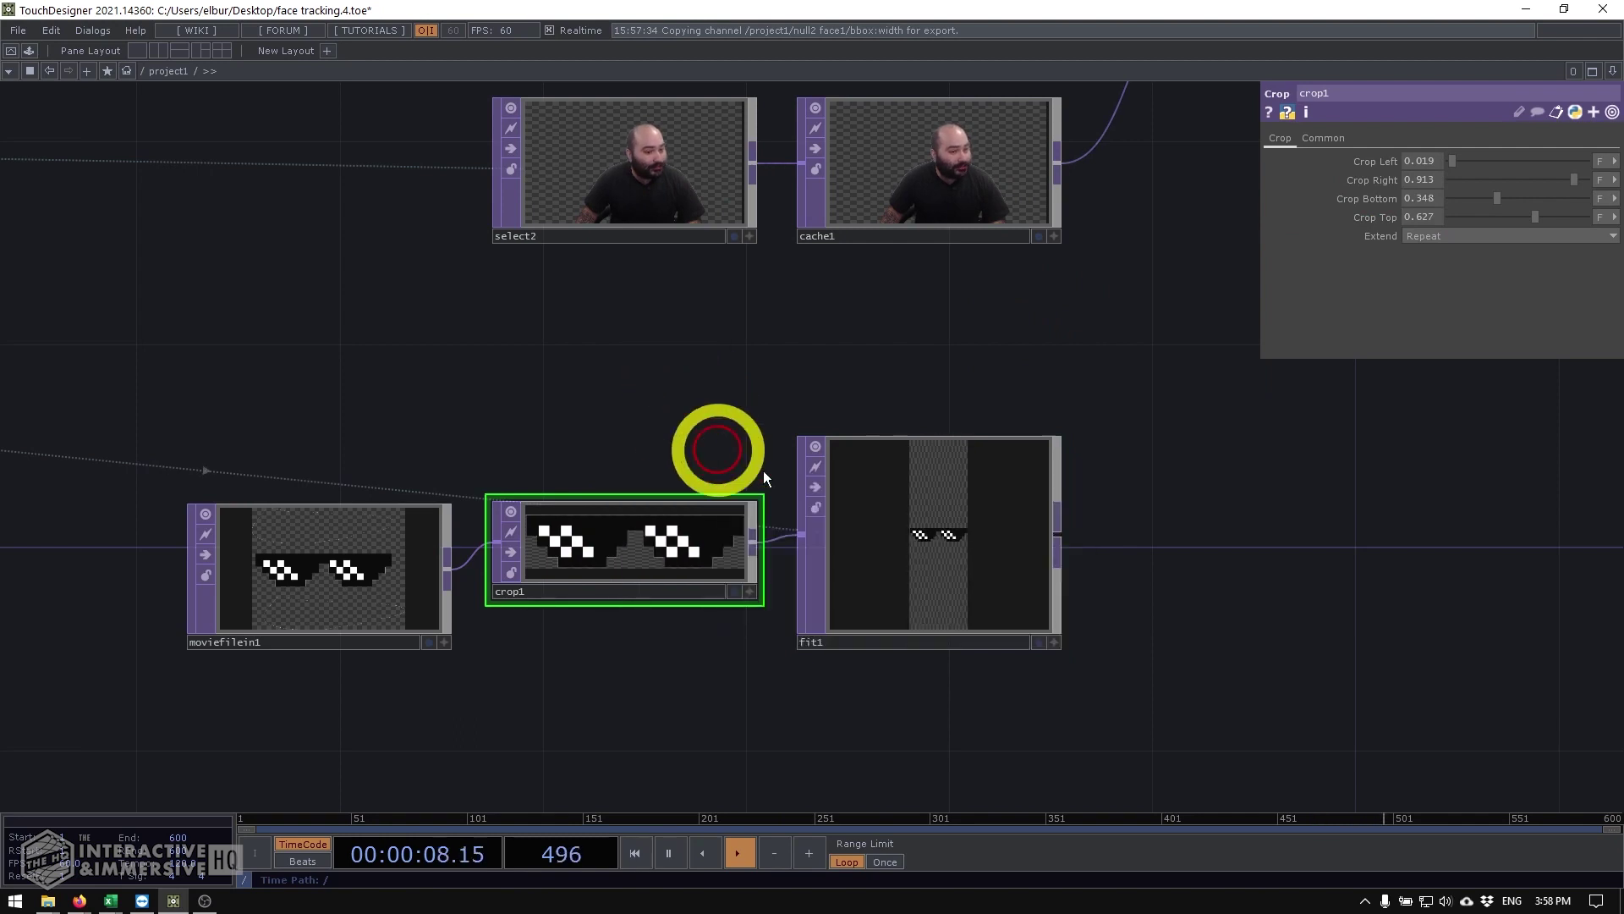
pyautogui.click(846, 457)
pyautogui.click(1406, 217)
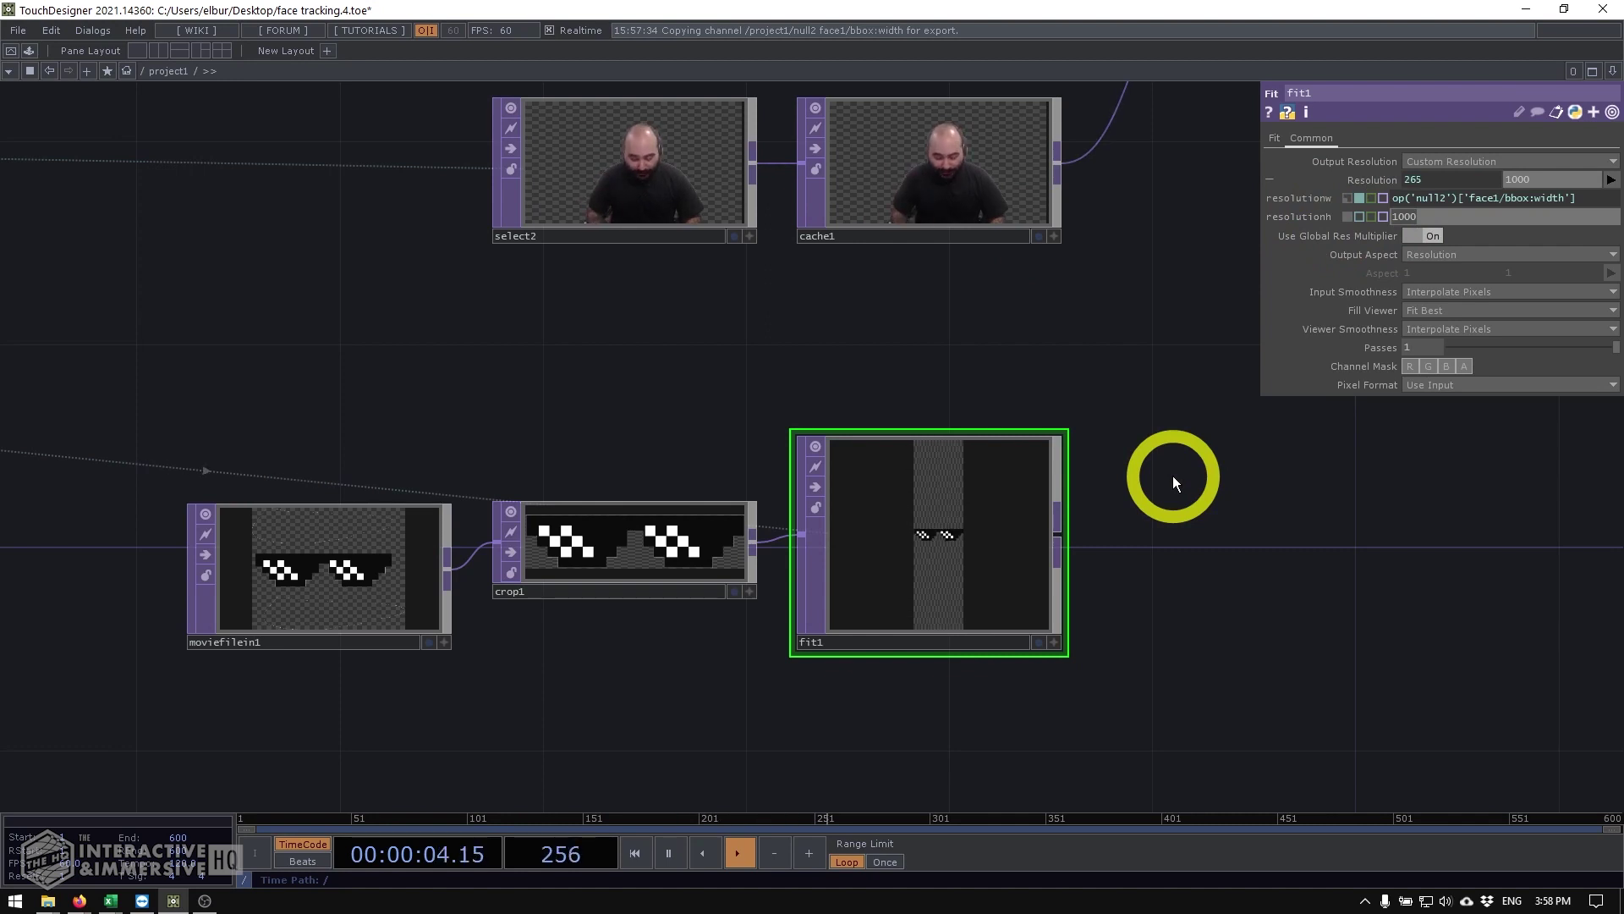
pyautogui.write('me.par')
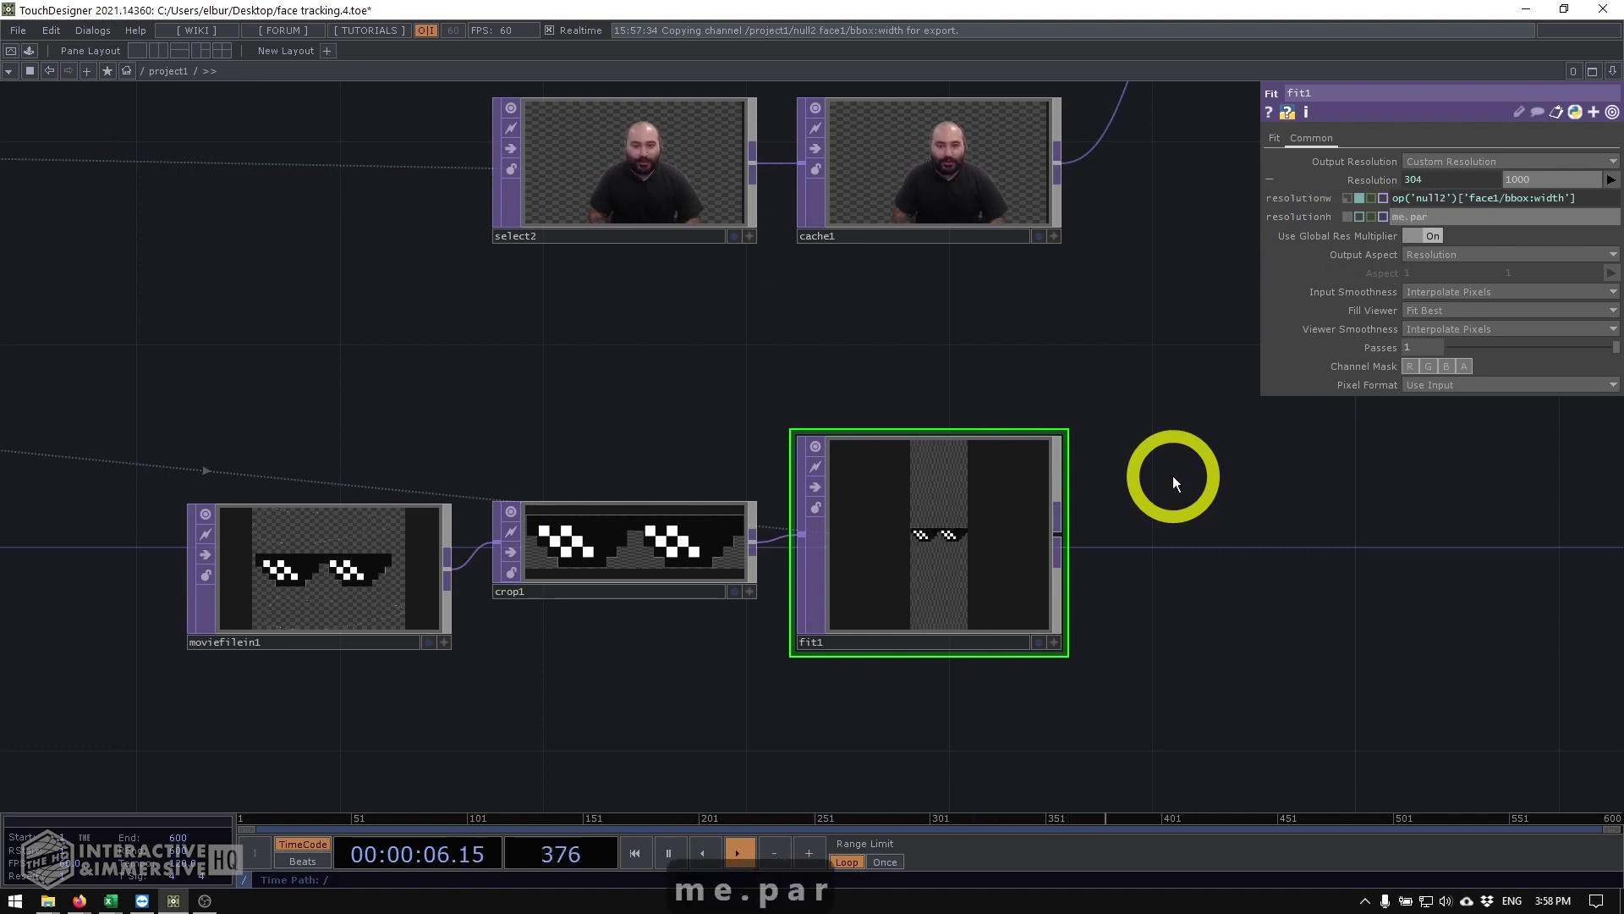
pyautogui.write('.resolutionw')
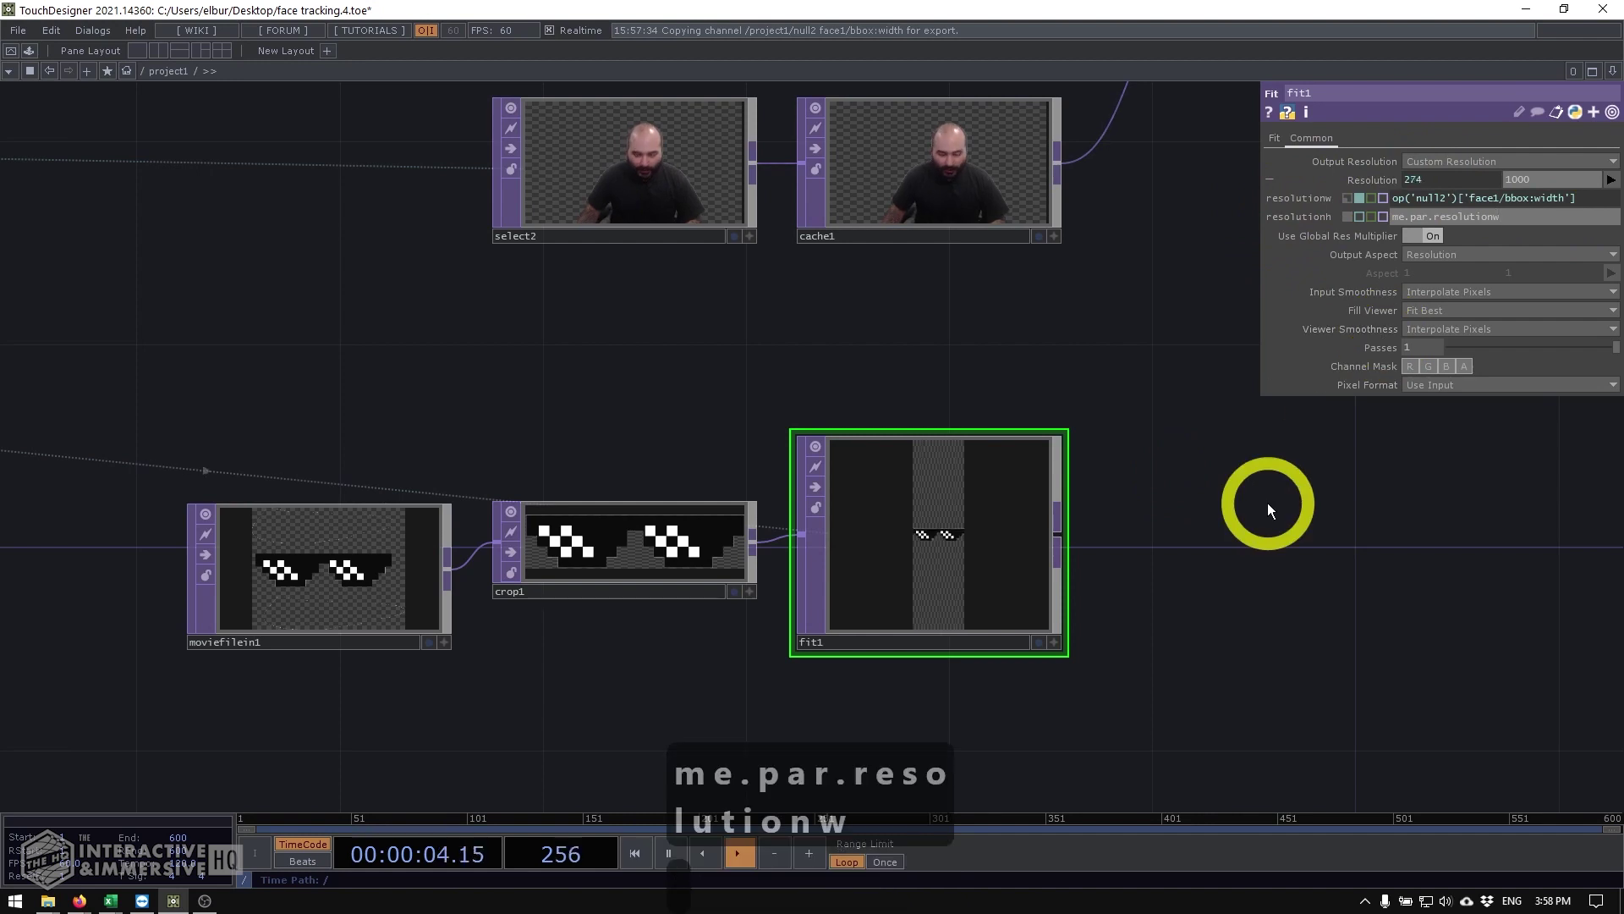
pyautogui.write('/')
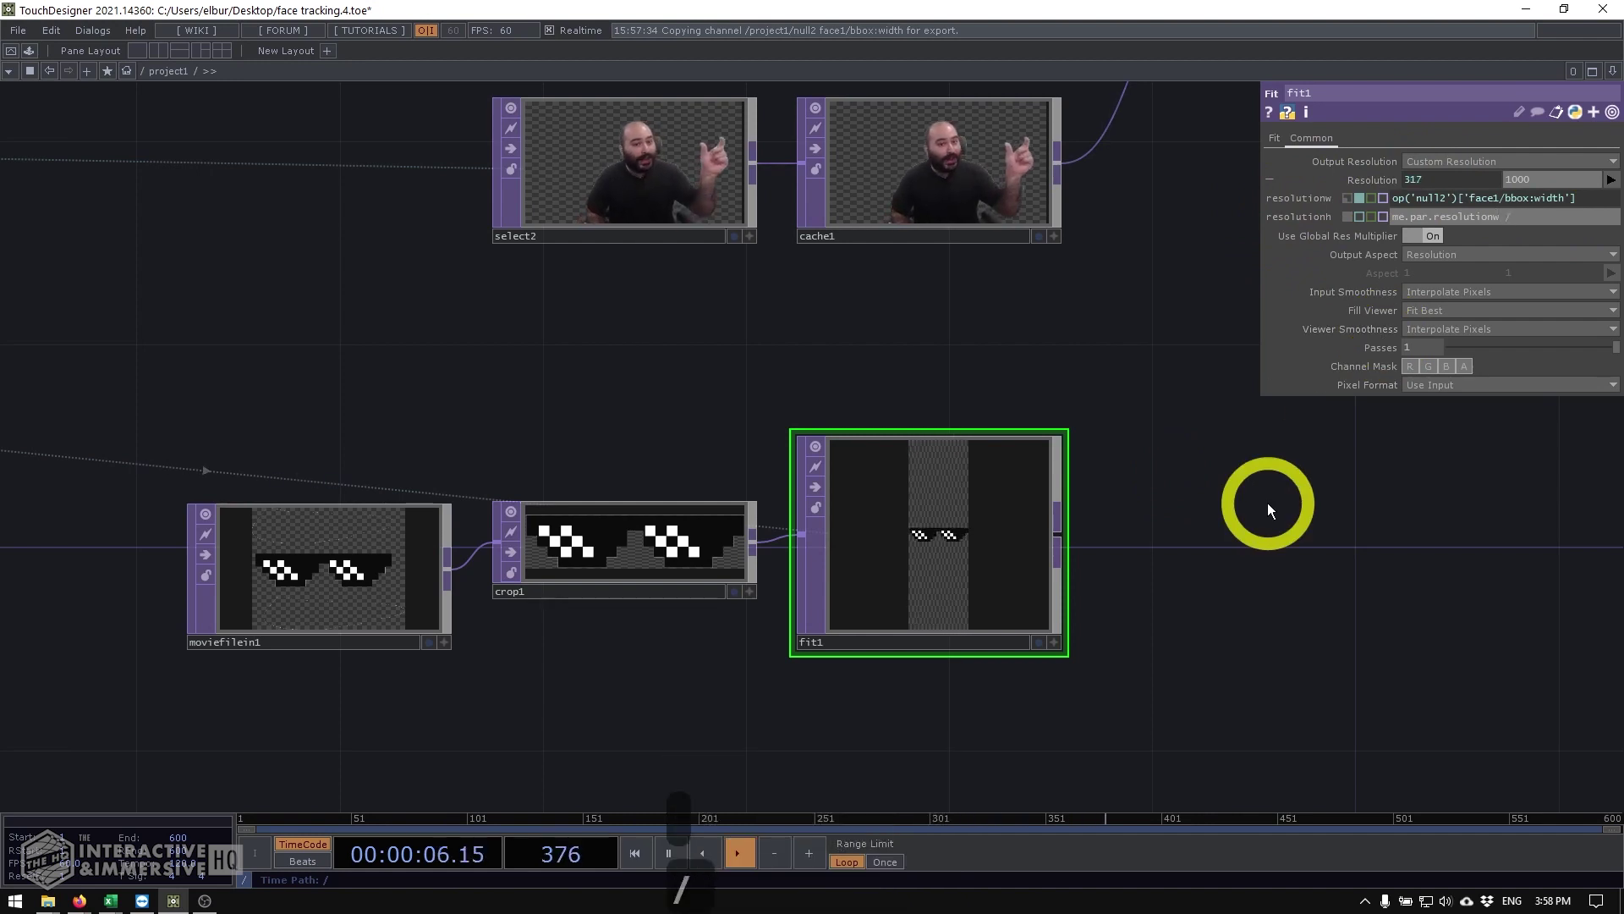
pyautogui.write(' 40')
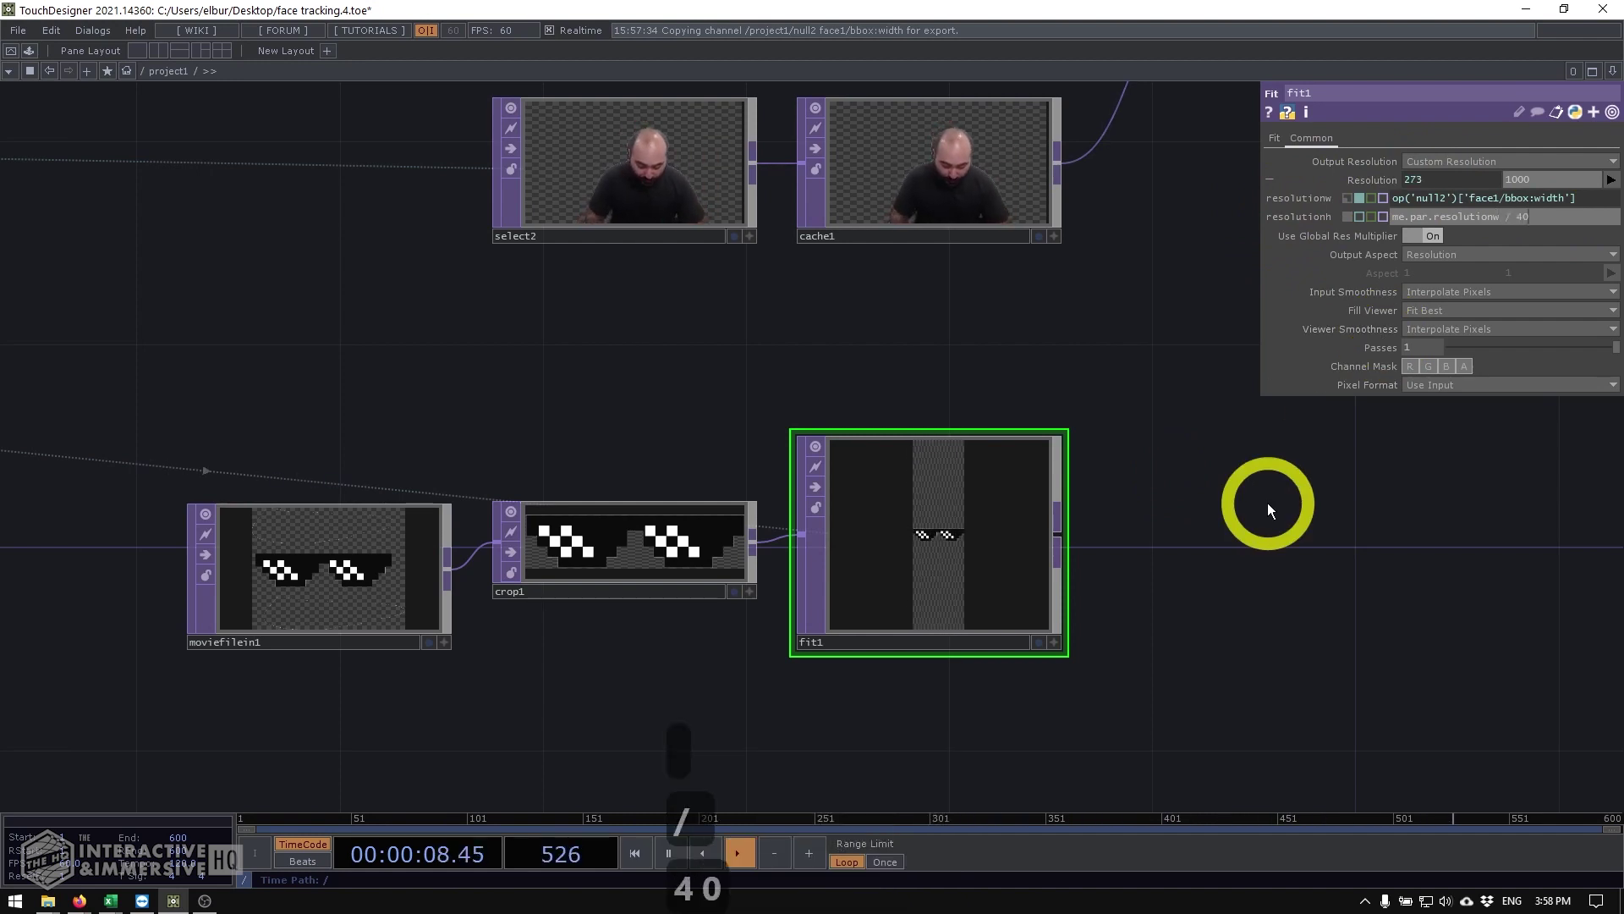
pyautogui.press('BackSpace')
pyautogui.write('.03')
pyautogui.press('Return')
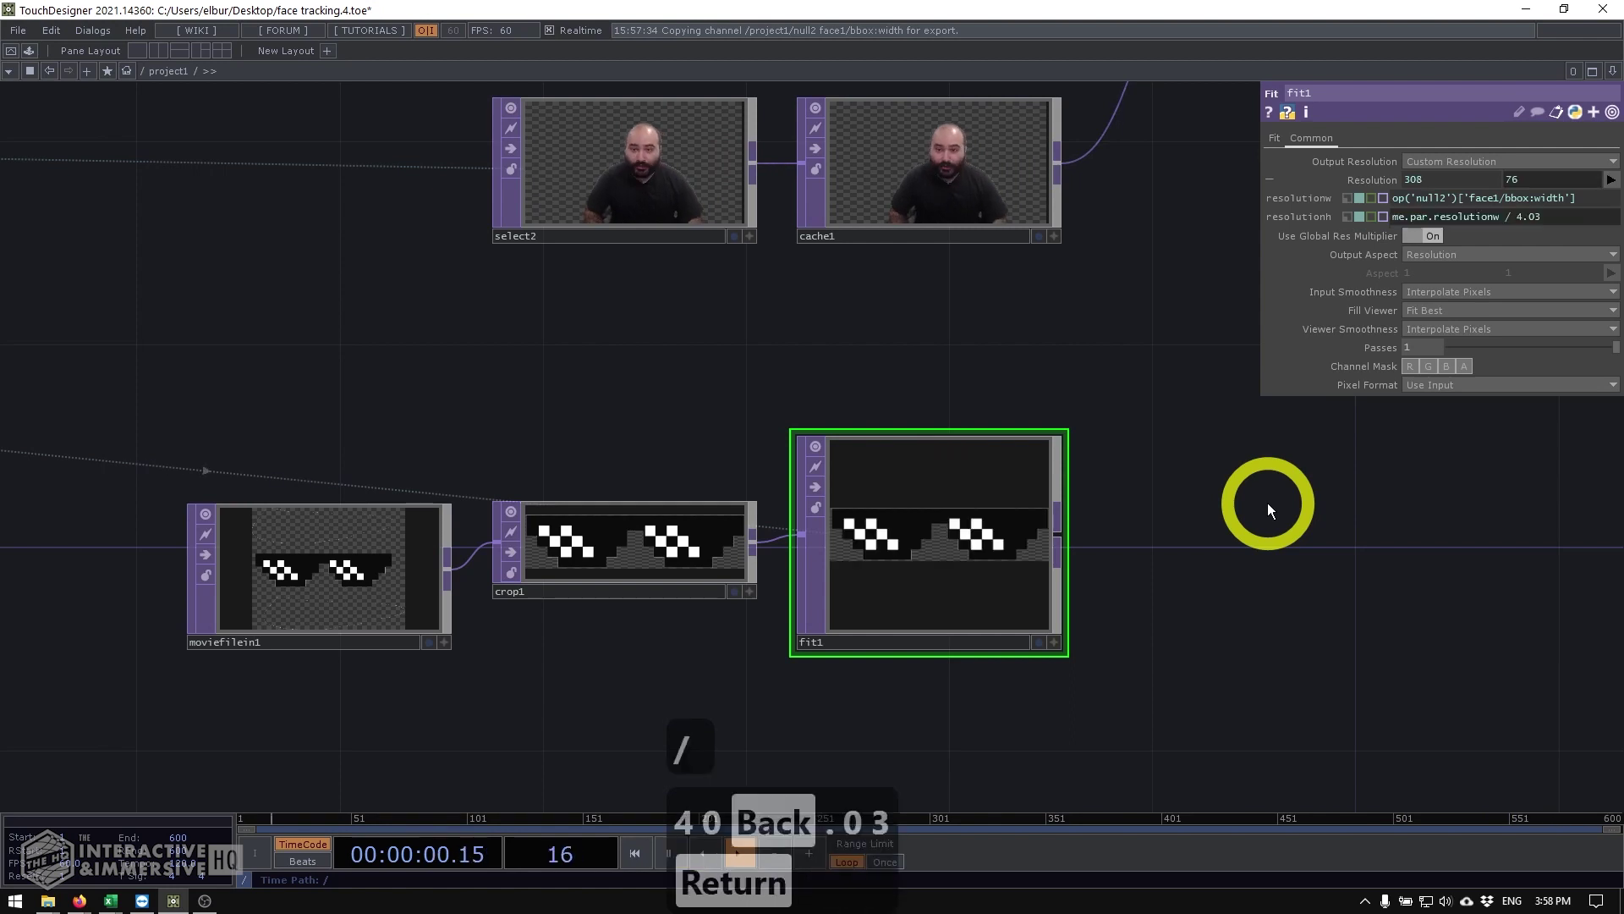
# Step: Shrink the Fit TOP's node tile to about the same height as the Crop TOP's tile
pyautogui.scroll(2, 957, 561)
pyautogui.scroll(2, 958, 561)
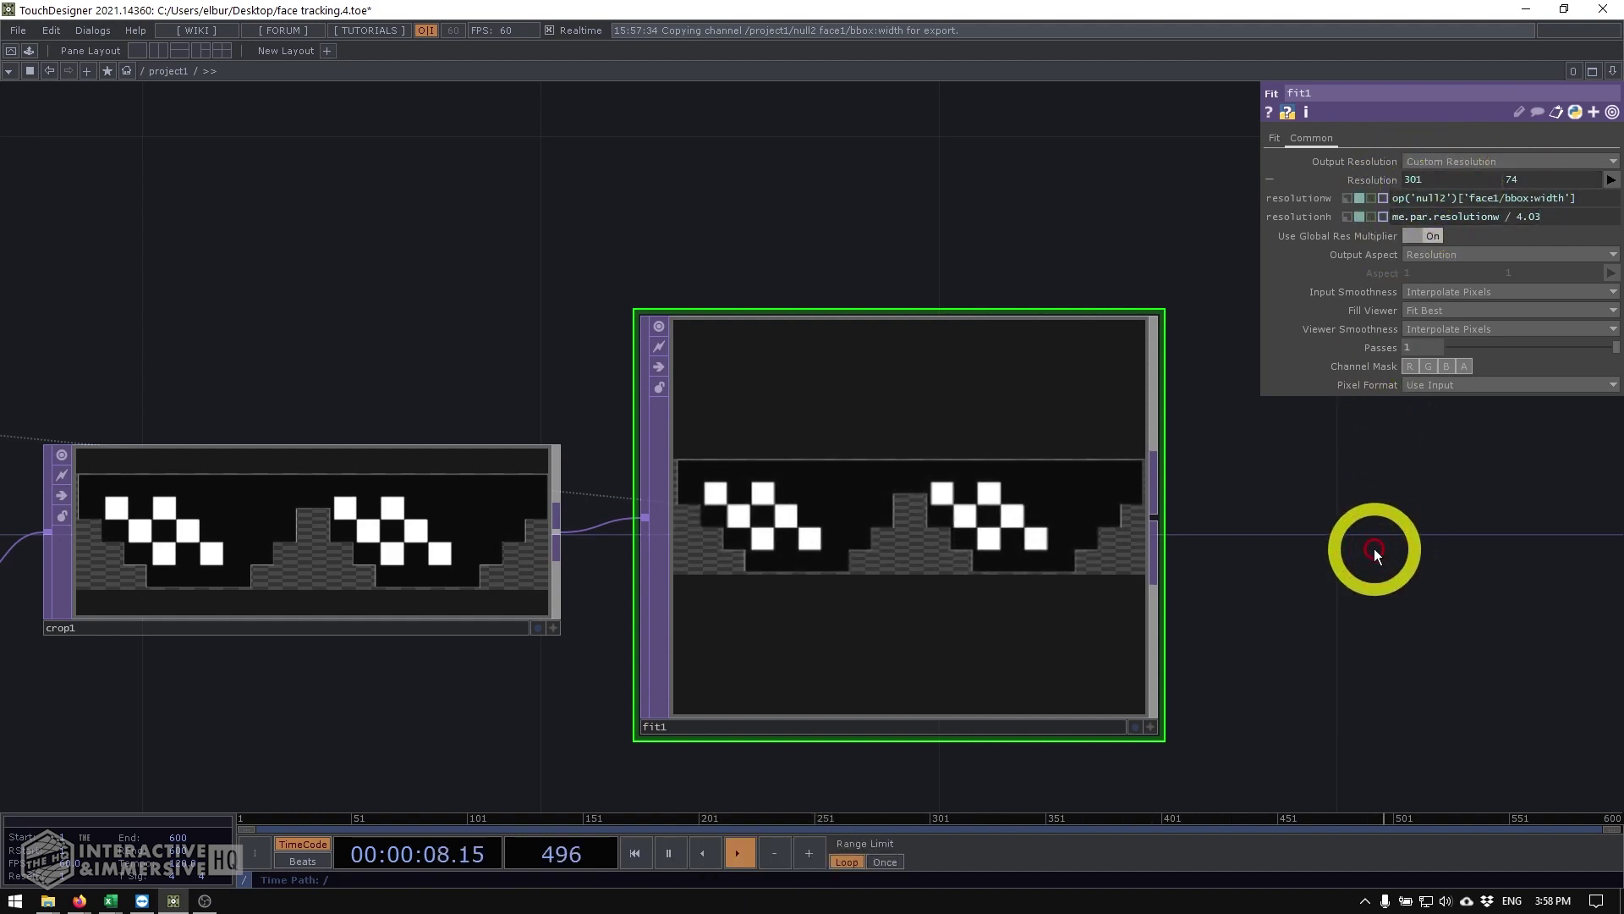
pyautogui.moveTo(1111, 553); pyautogui.dragTo(1080, 560)
pyautogui.scroll(-5, 1104, 560)
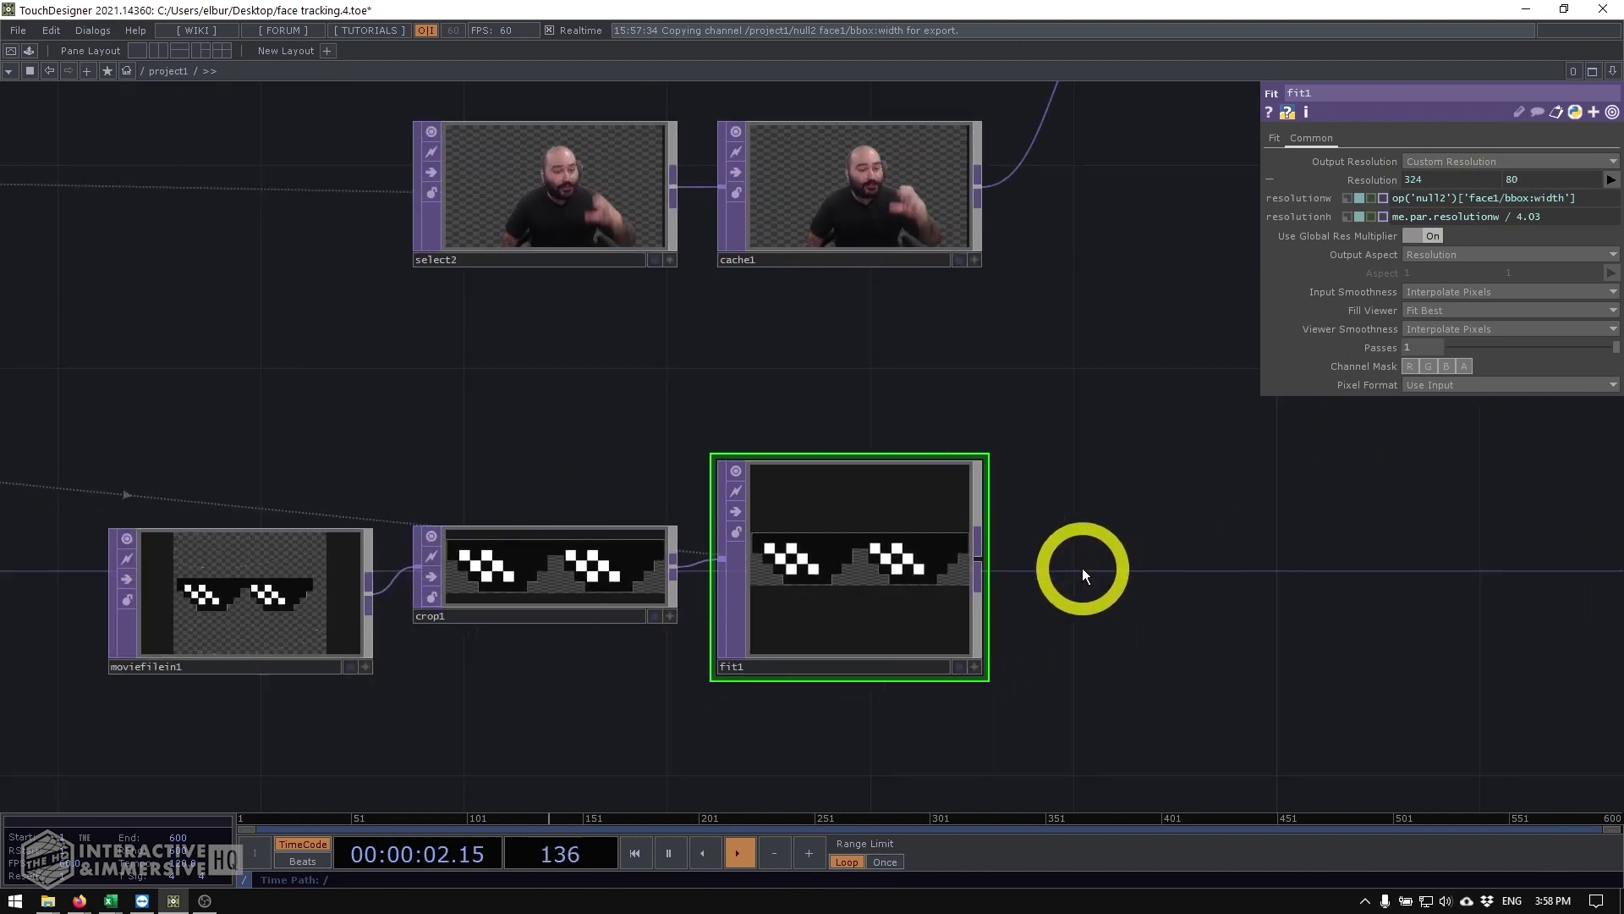
pyautogui.moveTo(983, 677); pyautogui.dragTo(961, 591)
pyautogui.moveTo(1169, 557); pyautogui.dragTo(901, 563)
# Step: Add an Over TOP in the space below the existing Over TOP
pyautogui.scroll(-4, 935, 532)
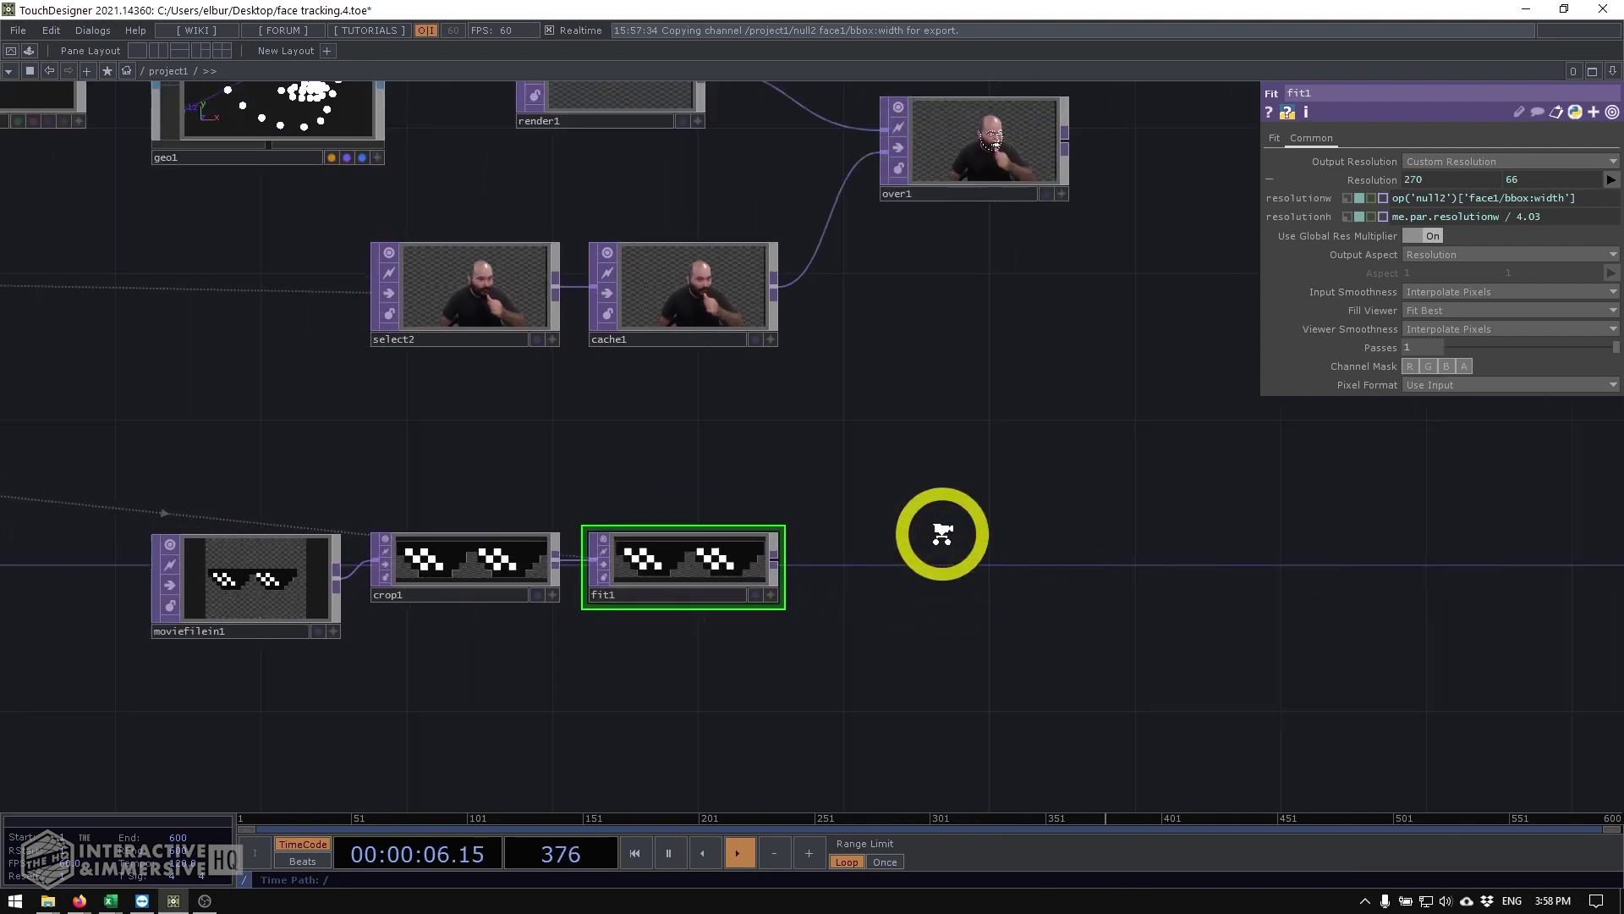
pyautogui.press('Tab')
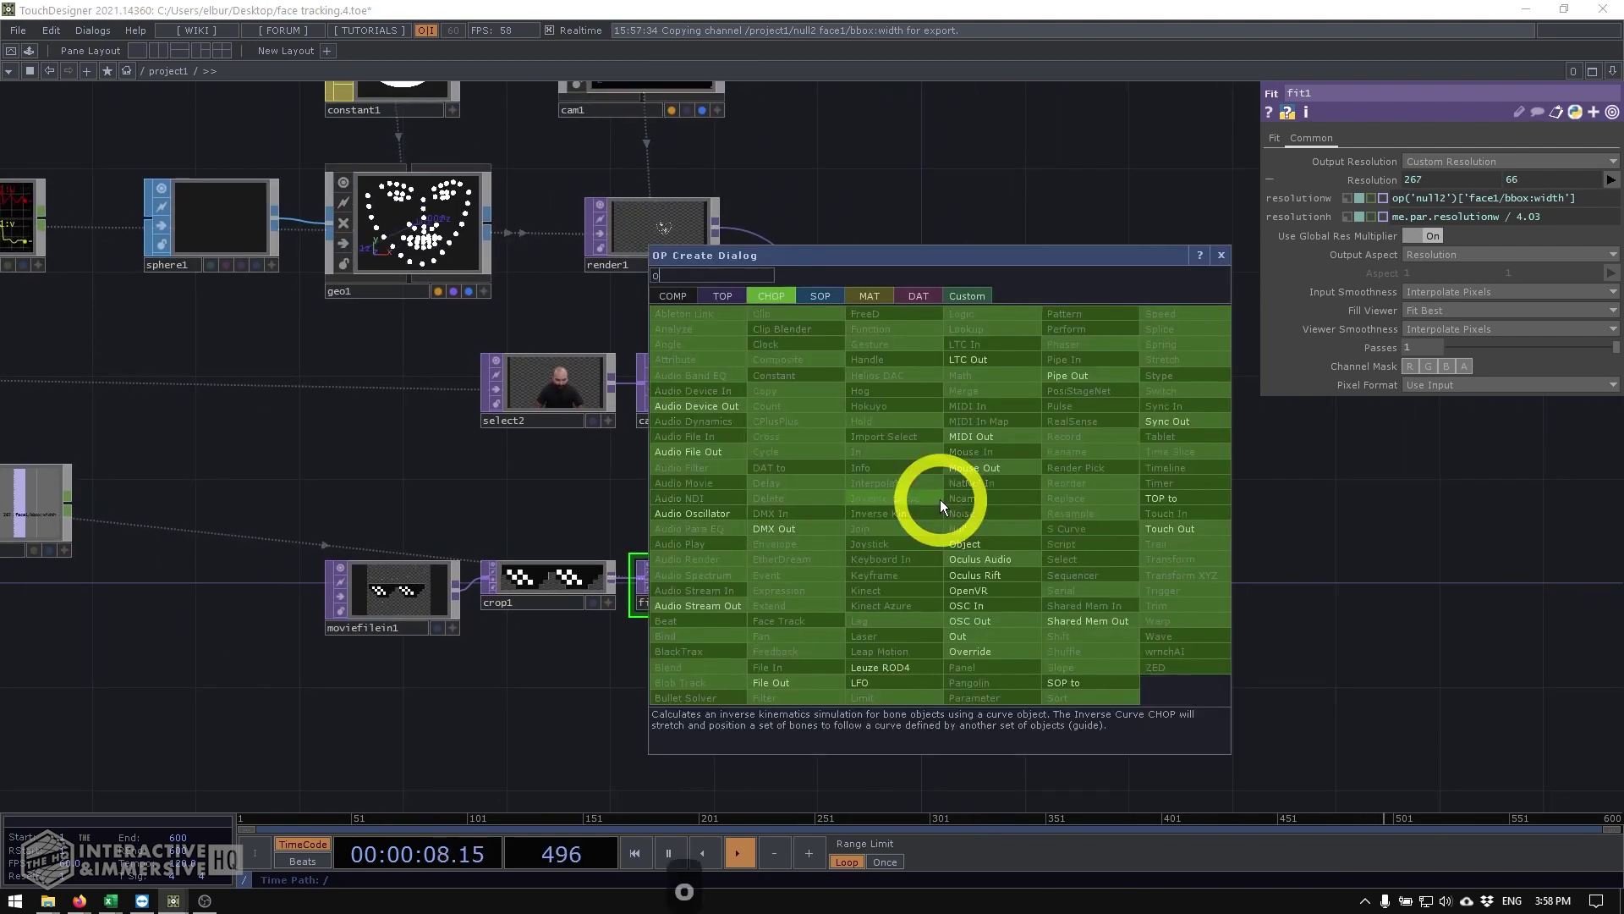
pyautogui.write('over')
pyautogui.click(722, 296)
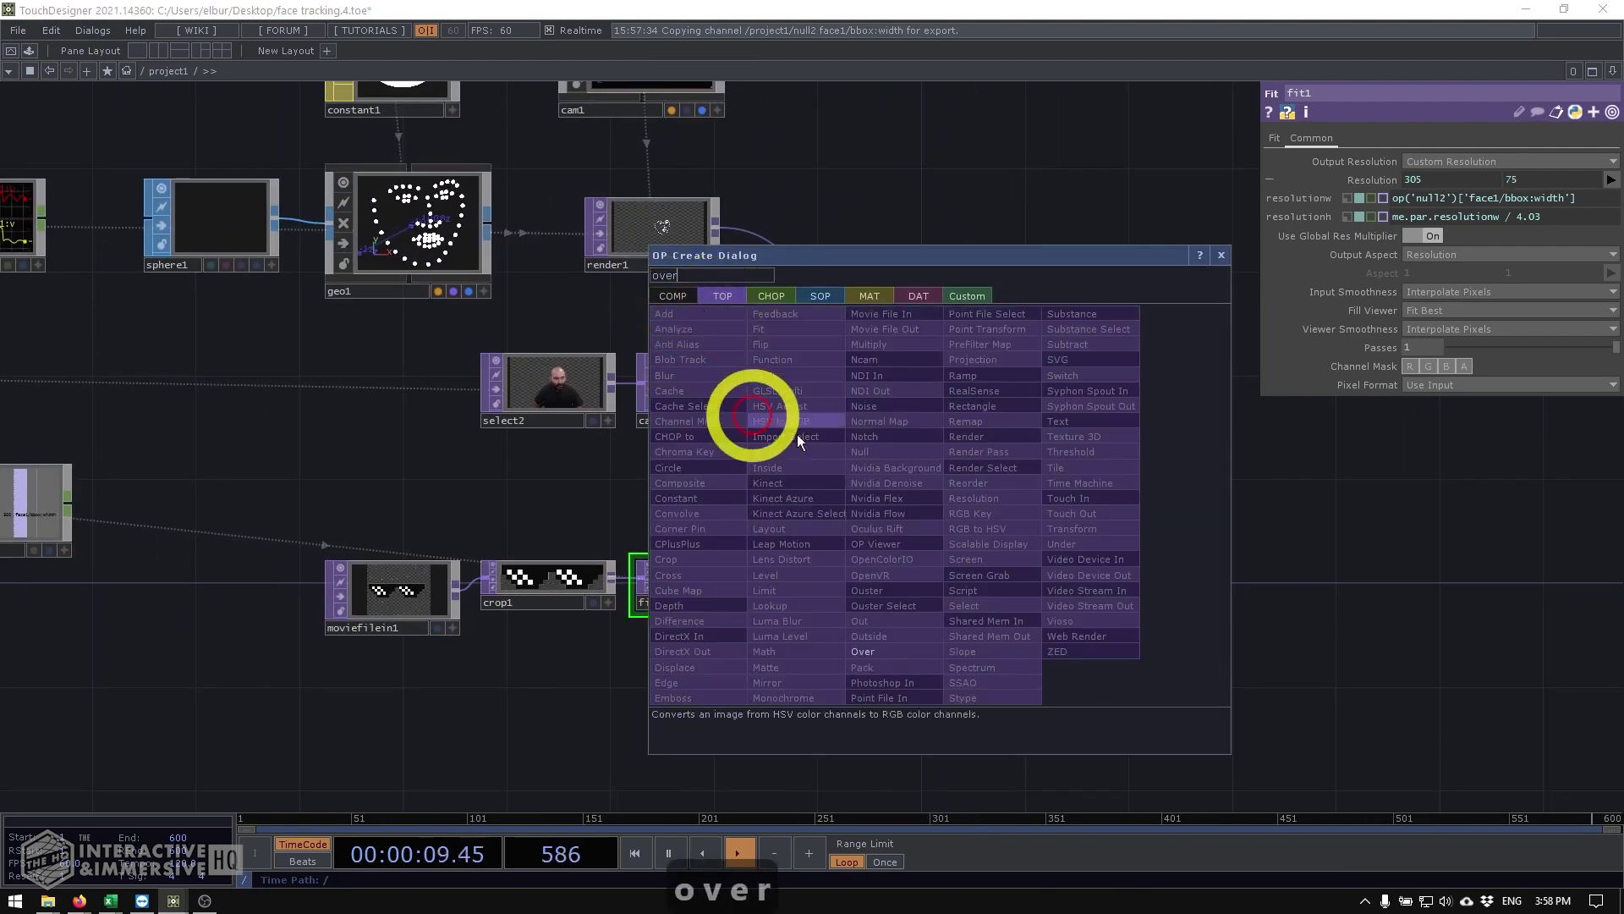
pyautogui.click(900, 649)
pyautogui.click(912, 503)
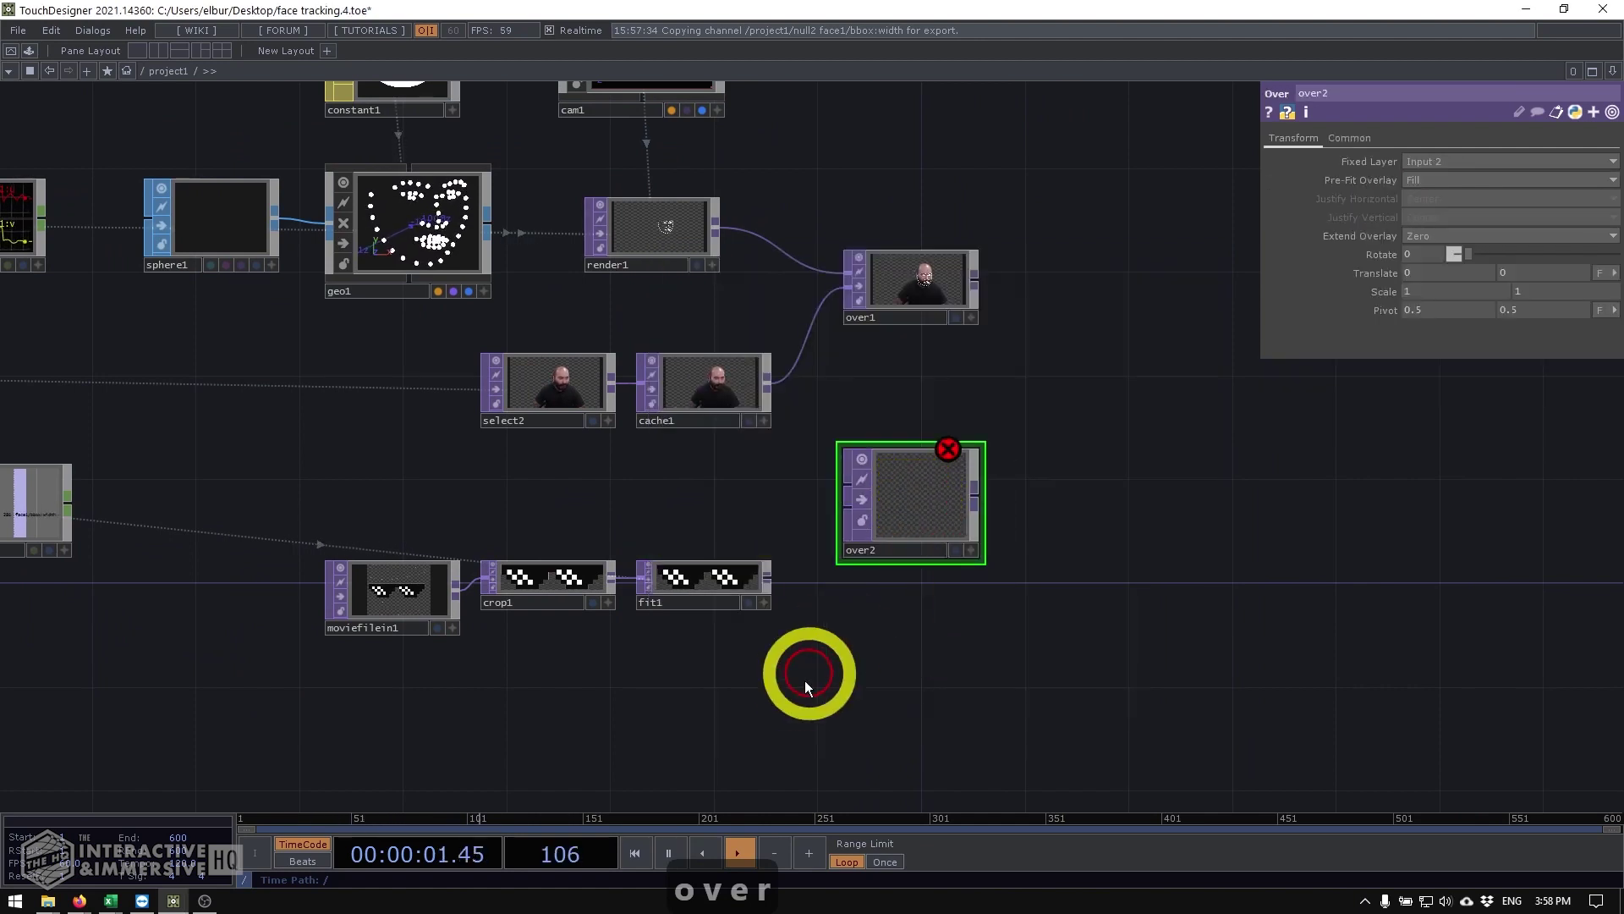
# Step: Connect the Fit TOP to the new Over TOP's first input and the Cache TOP to its second input
pyautogui.click(767, 579)
pyautogui.click(844, 481)
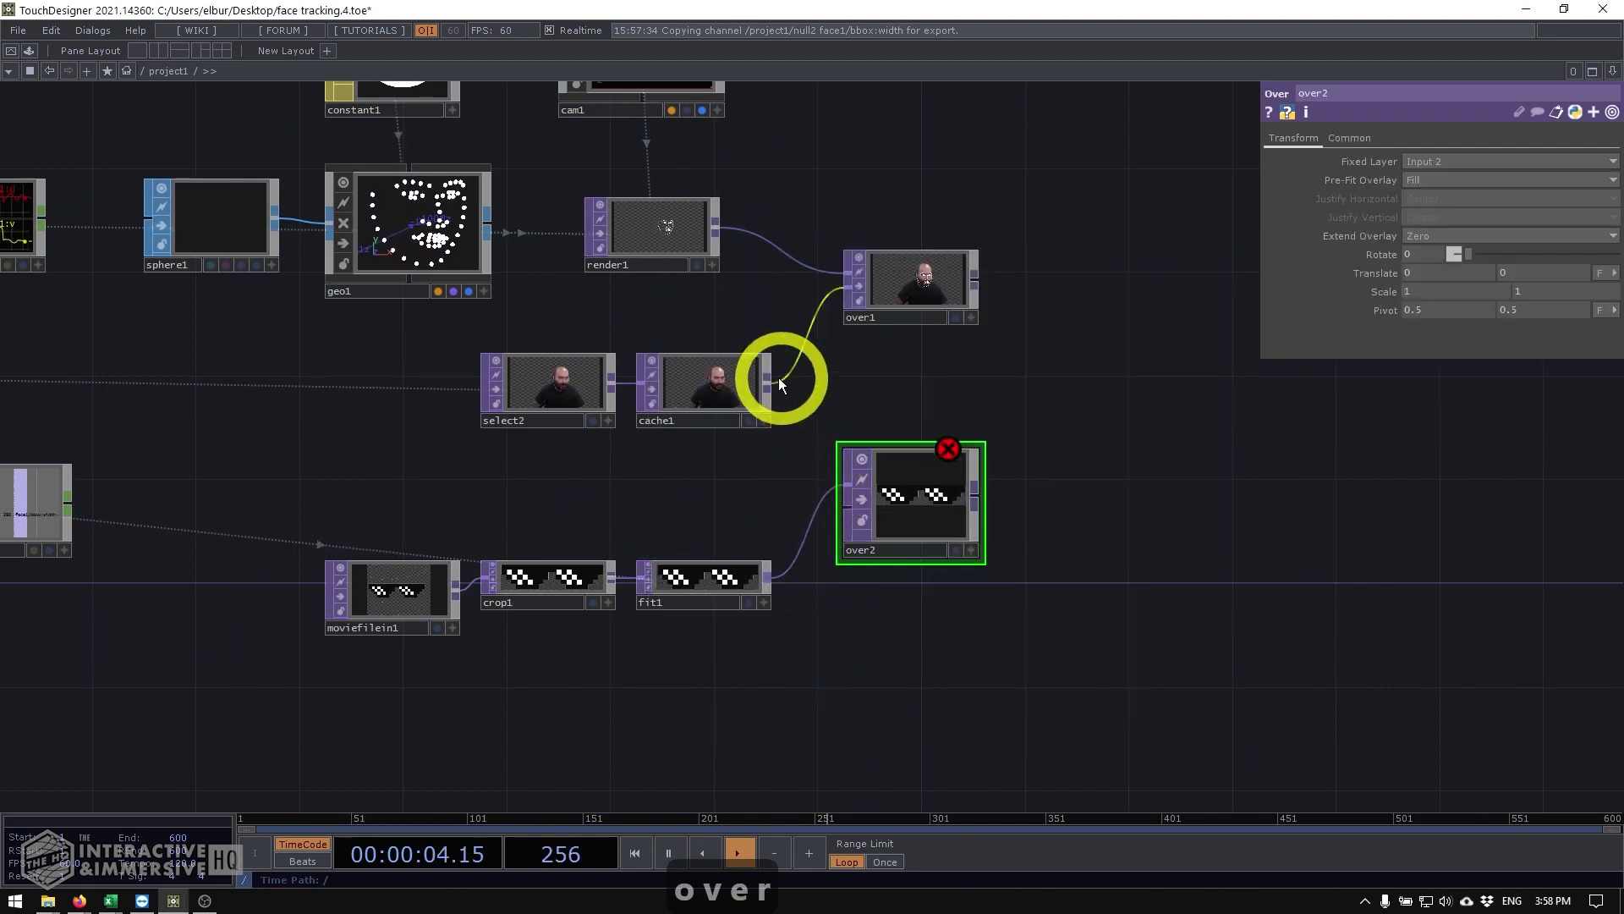
pyautogui.moveTo(767, 385); pyautogui.dragTo(799, 401)
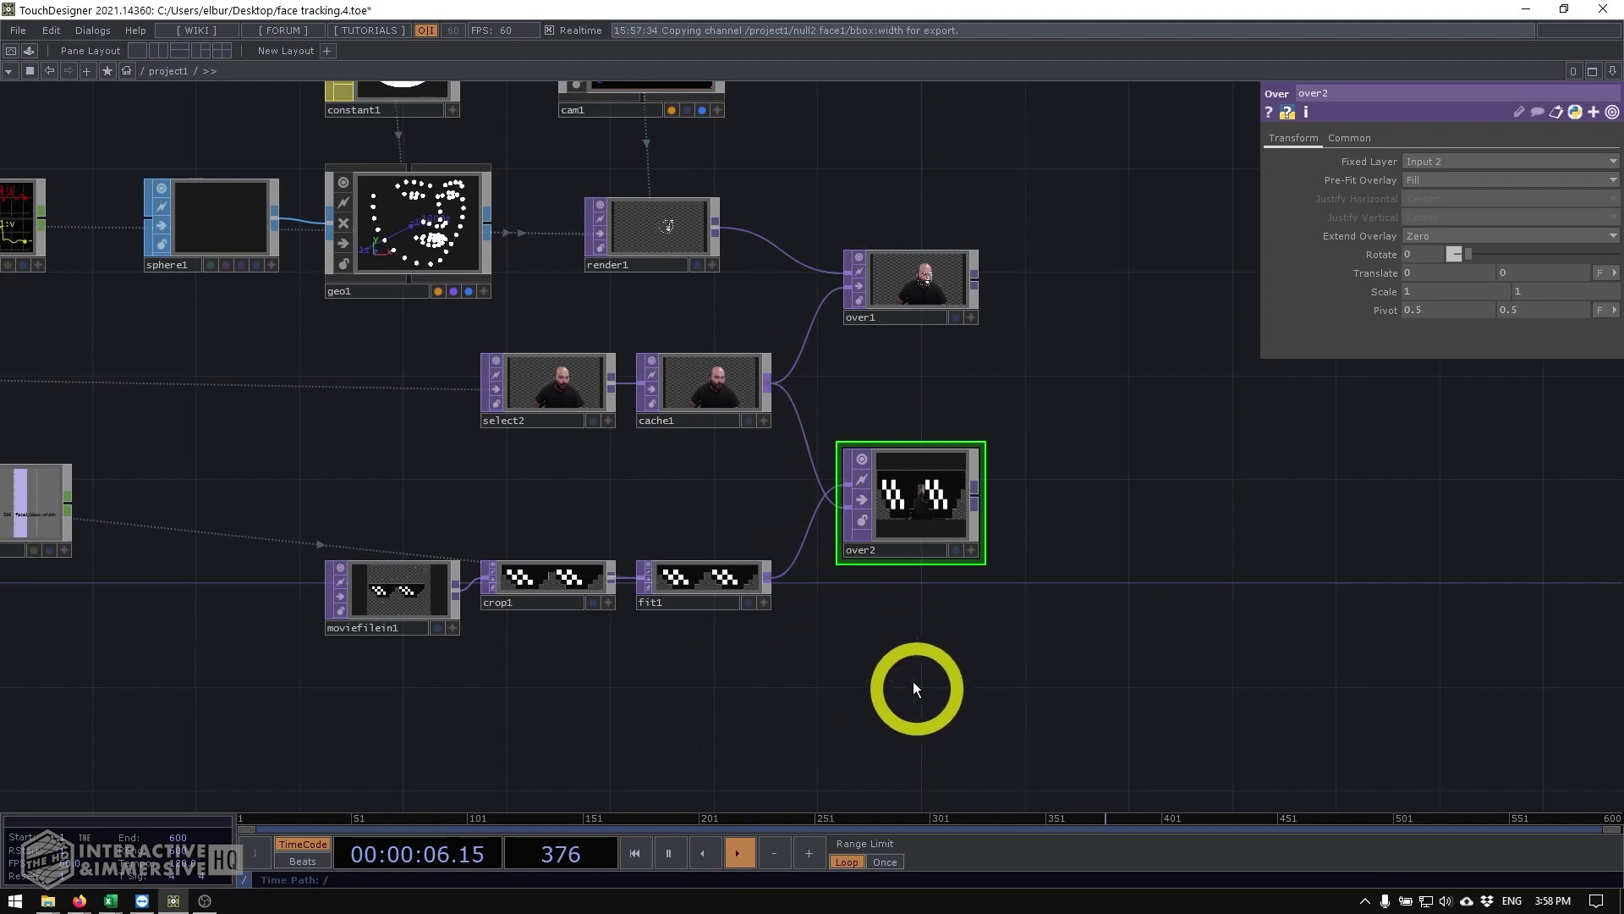
# Step: Set the new Over TOP's Pre-Fit Overlay to Native Resolution
pyautogui.scroll(4, 900, 575)
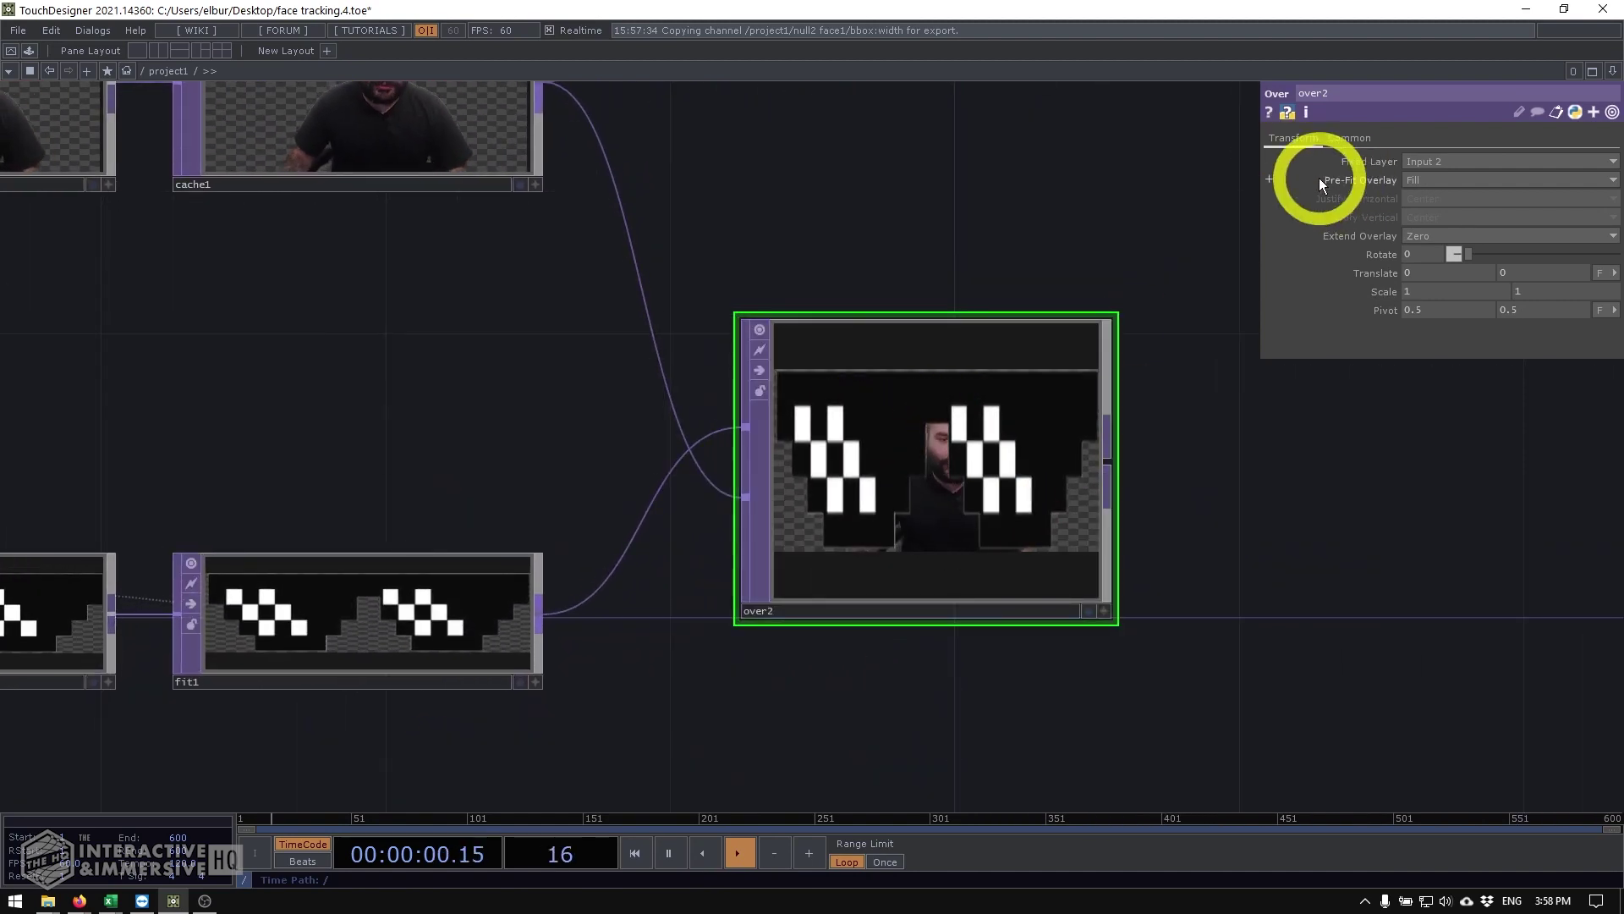
pyautogui.click(1419, 179)
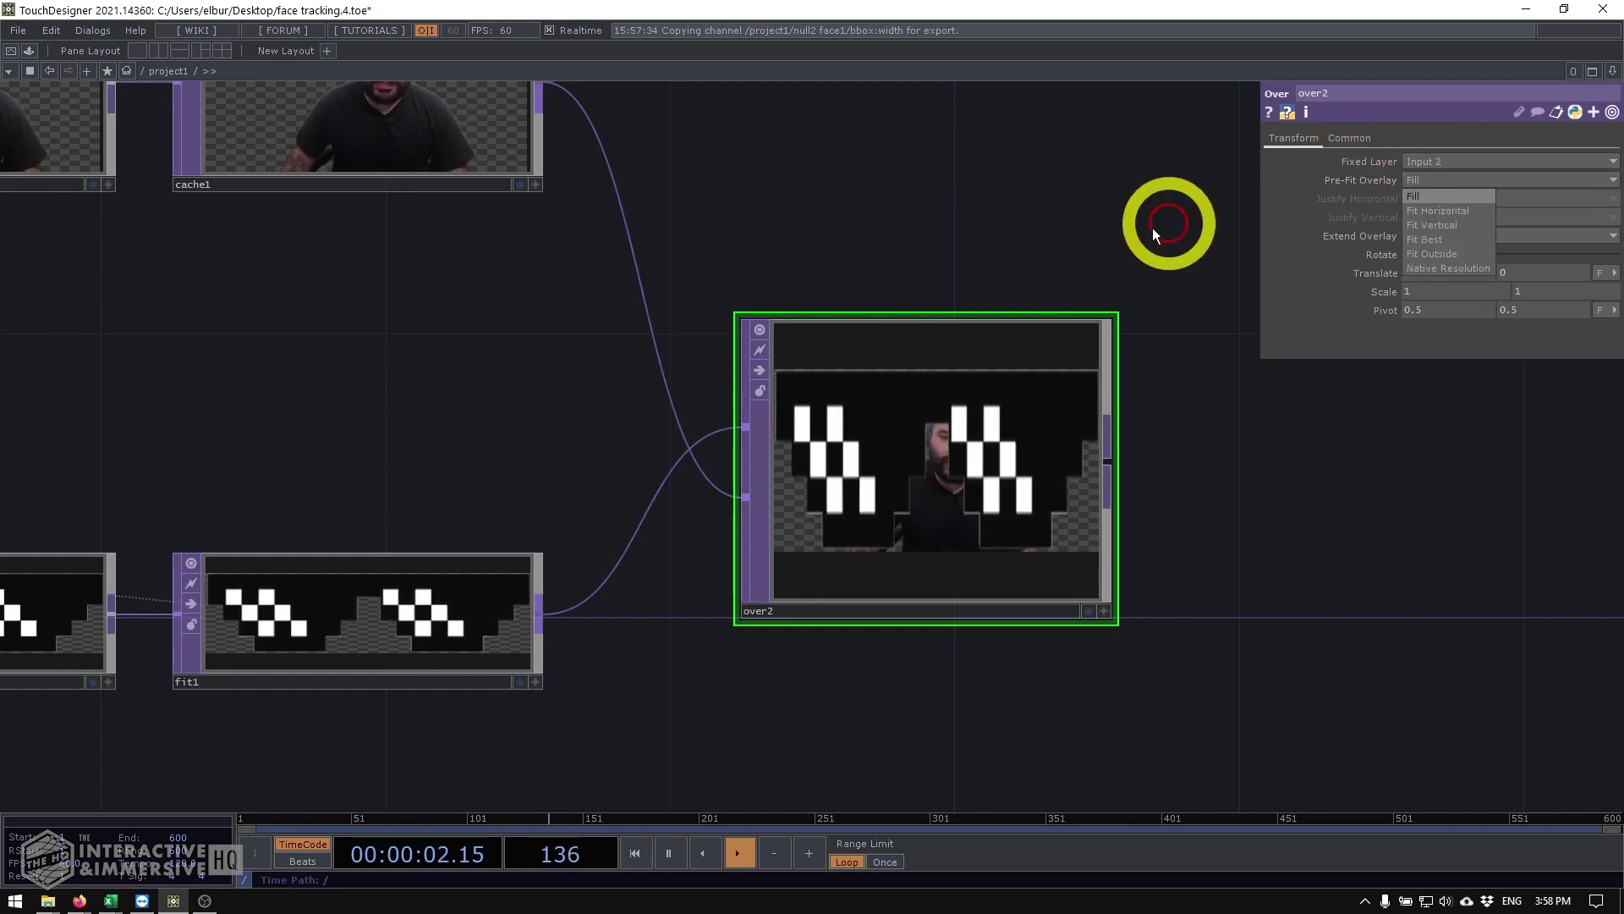
pyautogui.click(1425, 267)
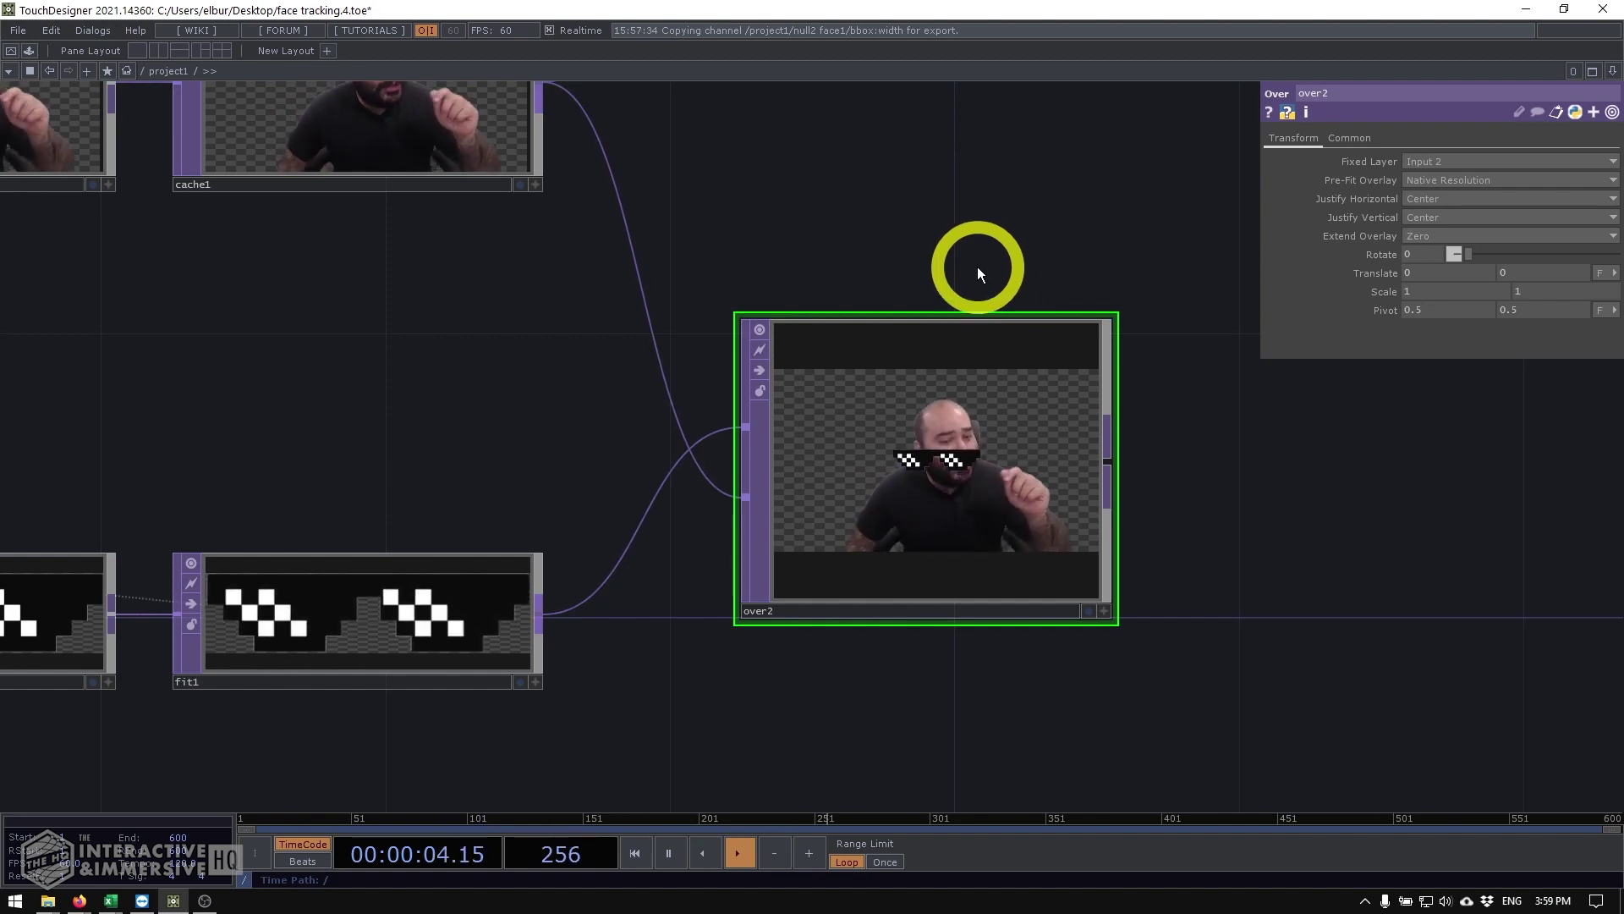
pyautogui.moveTo(946, 270); pyautogui.dragTo(1102, 278)
pyautogui.moveTo(1102, 278); pyautogui.dragTo(897, 309, button='middle')
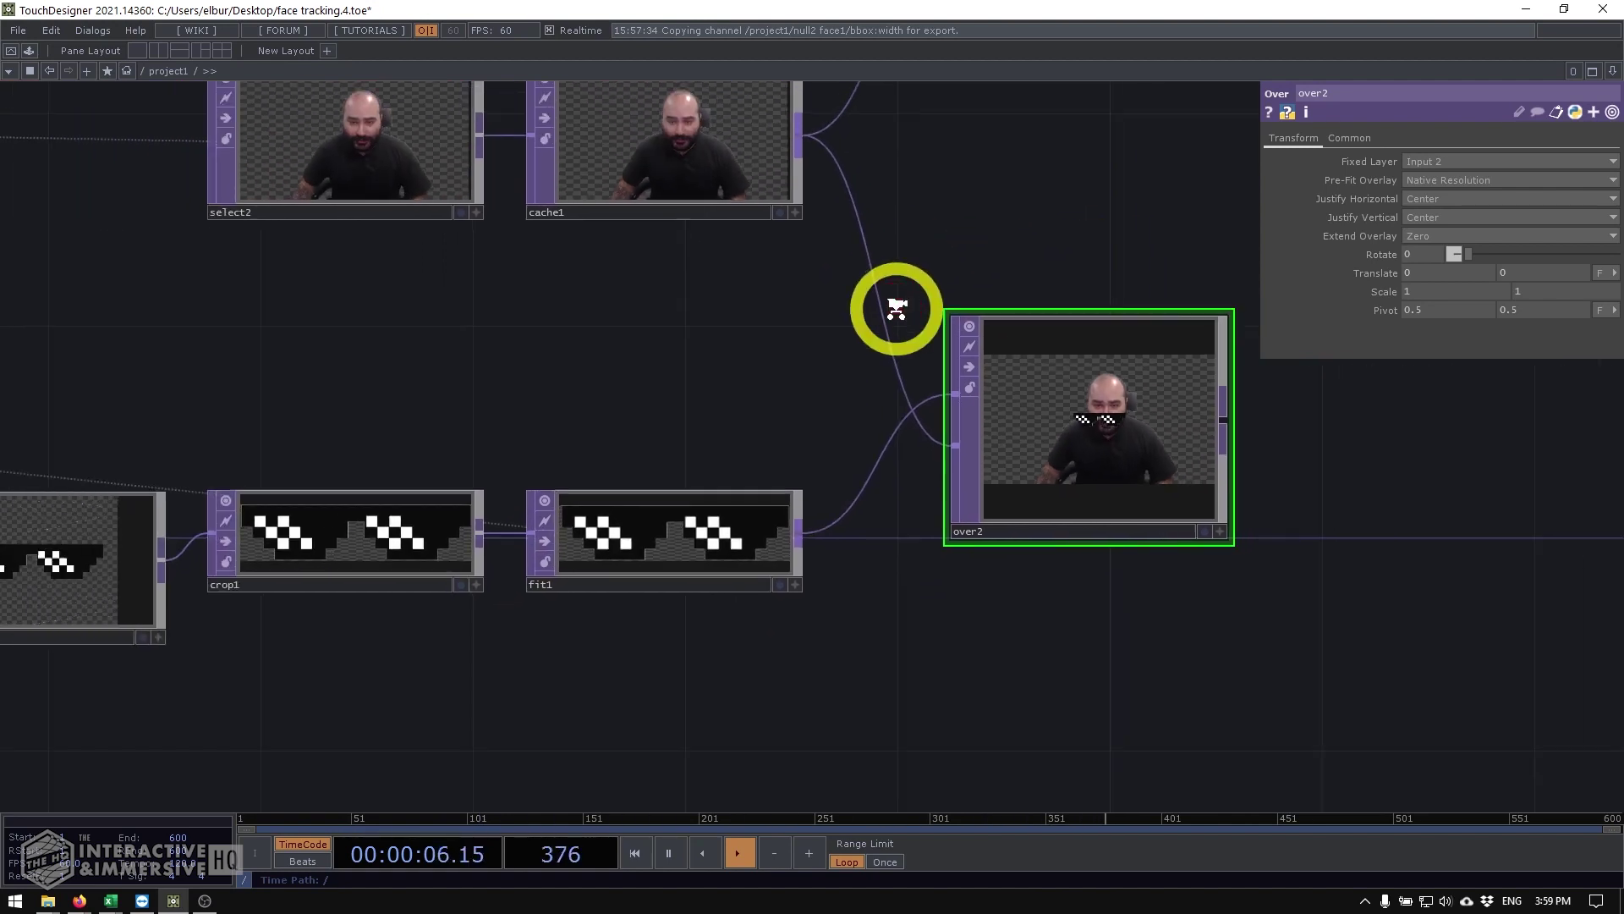
pyautogui.scroll(-1, 896, 309)
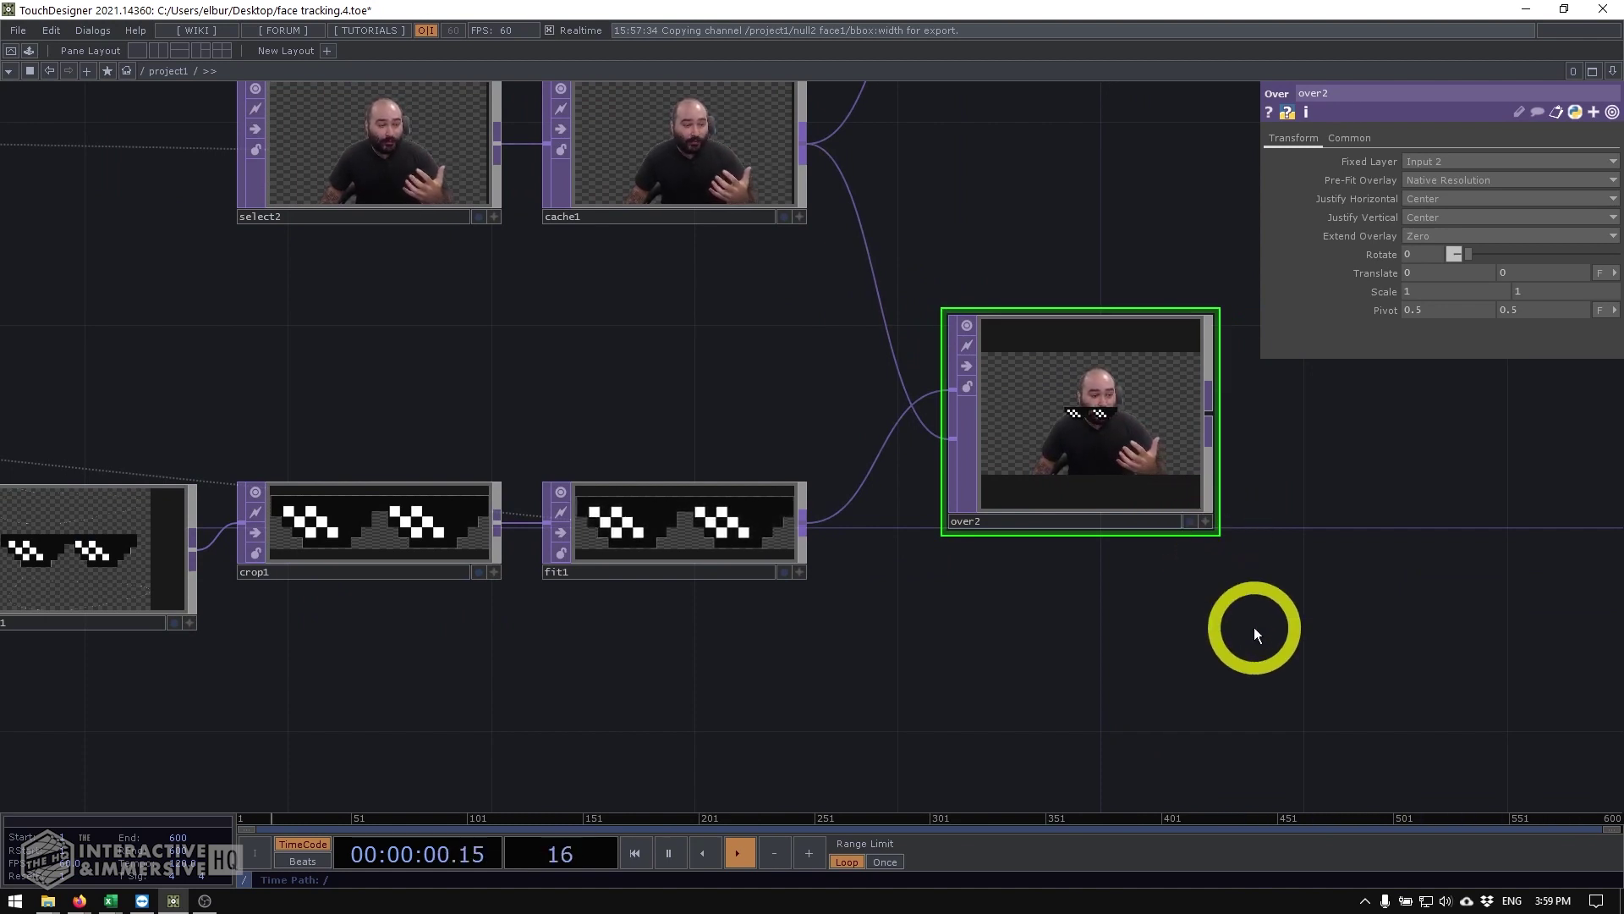
pyautogui.moveTo(819, 663); pyautogui.dragTo(913, 651)
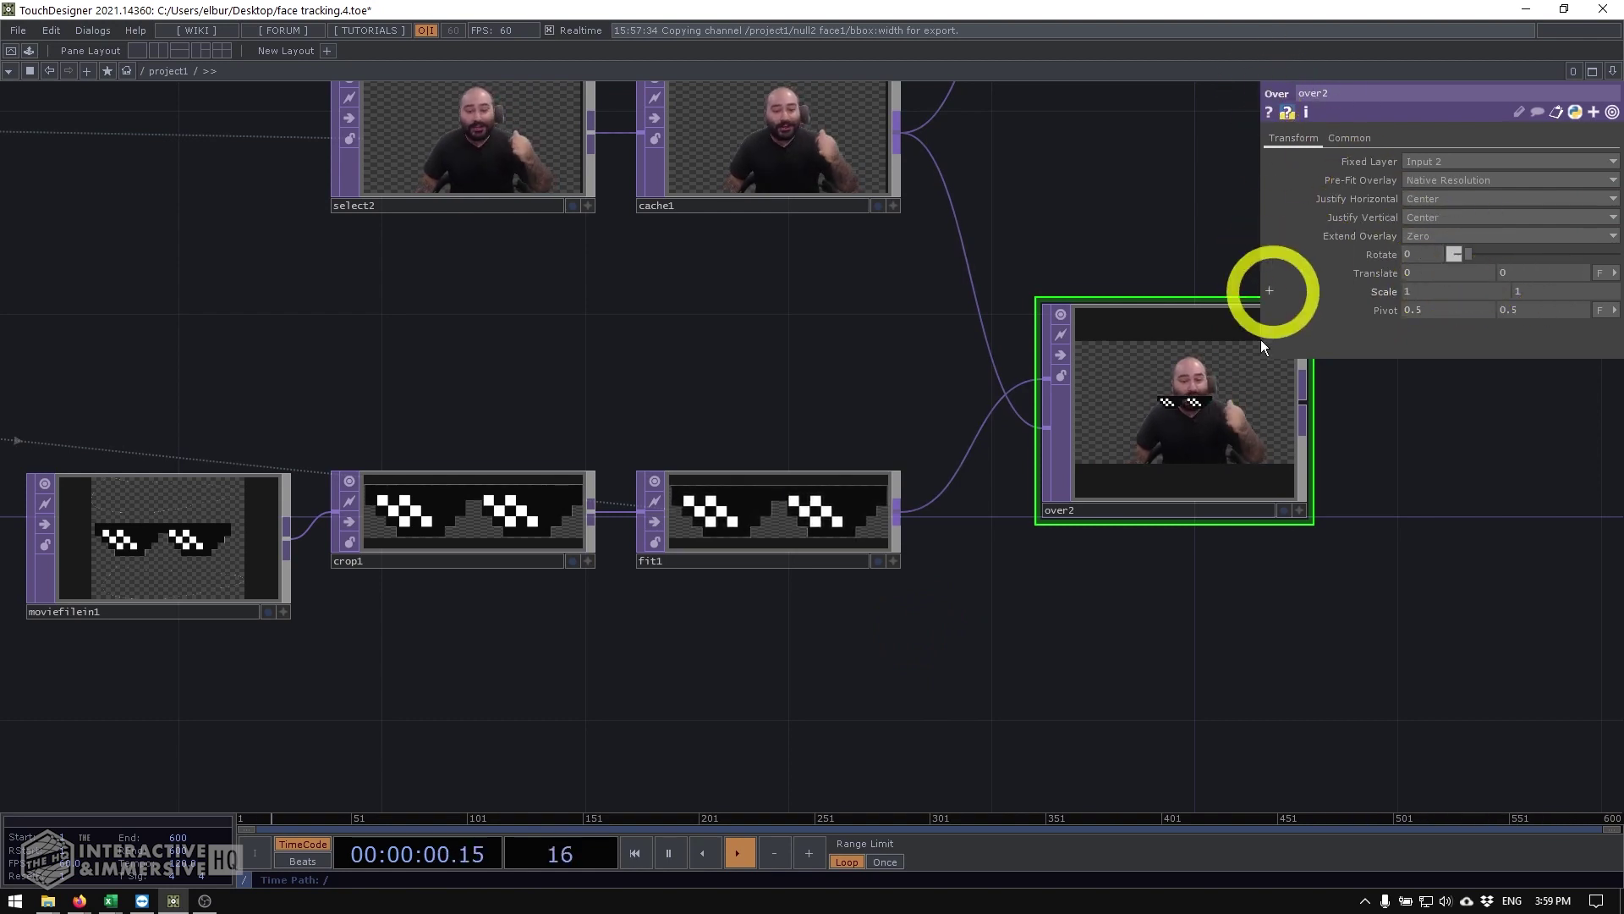
pyautogui.moveTo(1300, 660); pyautogui.dragTo(1196, 627)
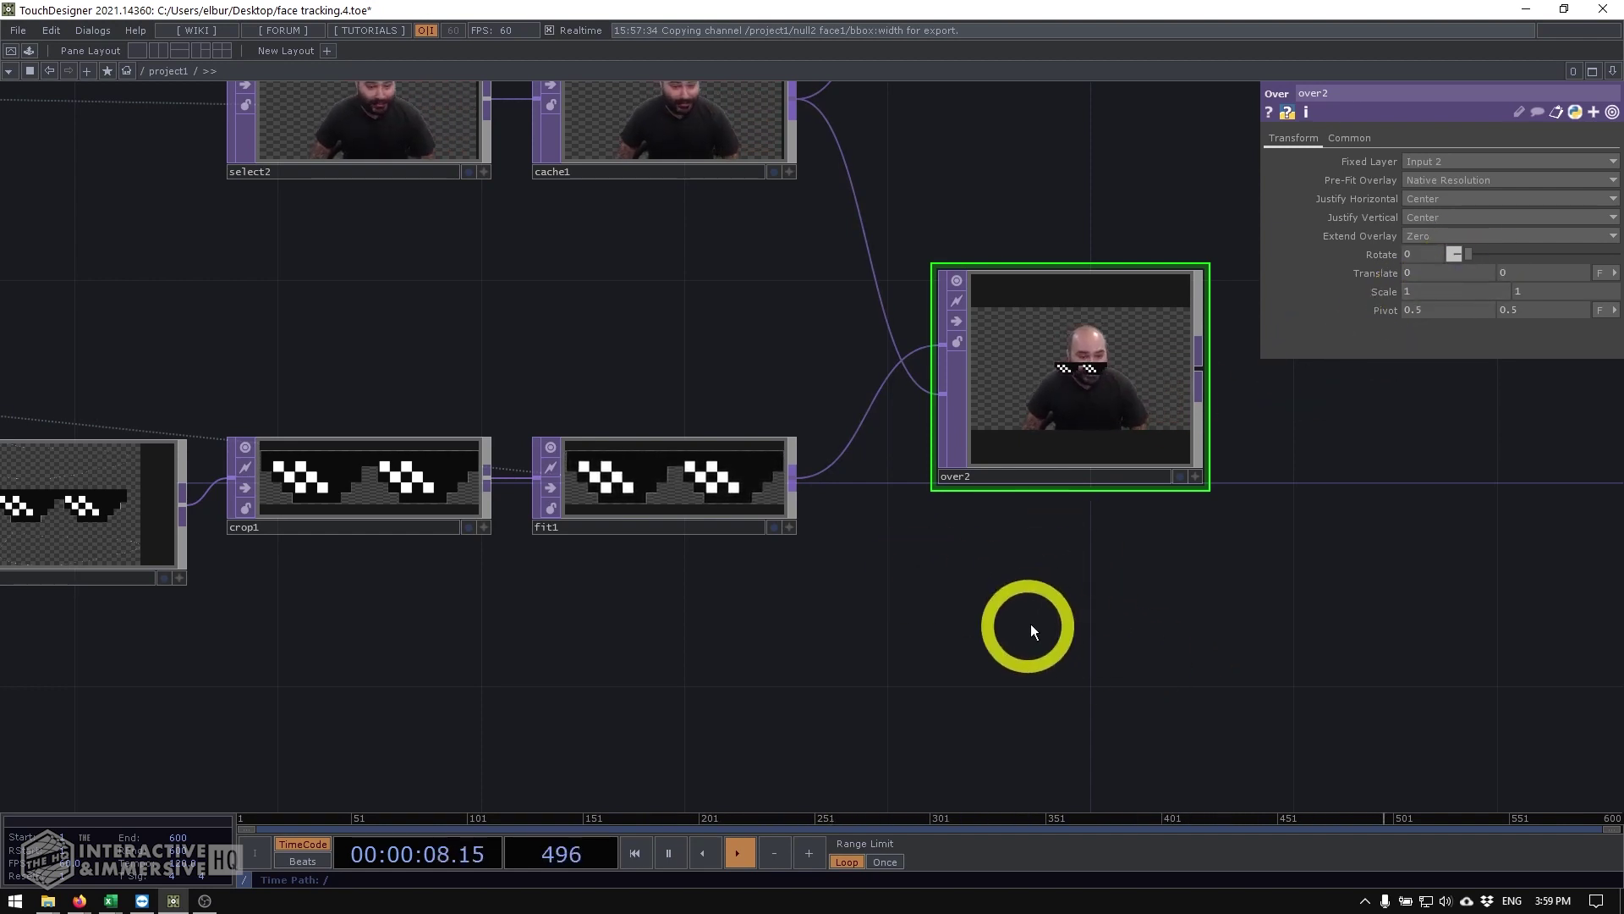
# Step: Display the sunglasses Over TOP's output as the network background
pyautogui.scroll(-3, 1030, 623)
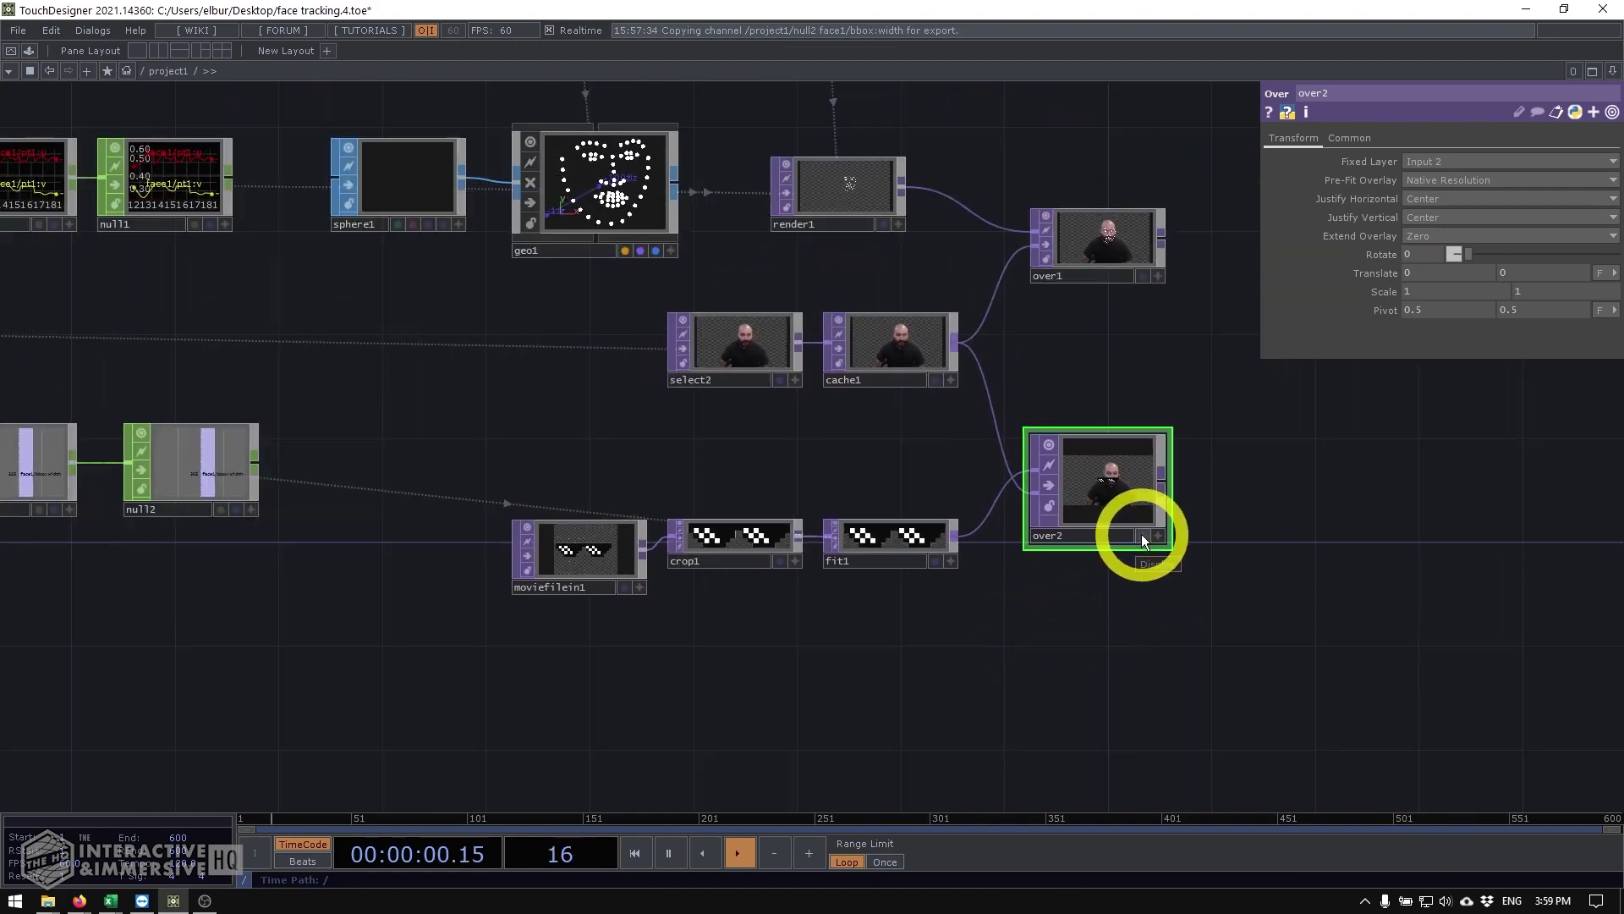
pyautogui.click(1141, 535)
pyautogui.moveTo(1001, 708); pyautogui.dragTo(1294, 601)
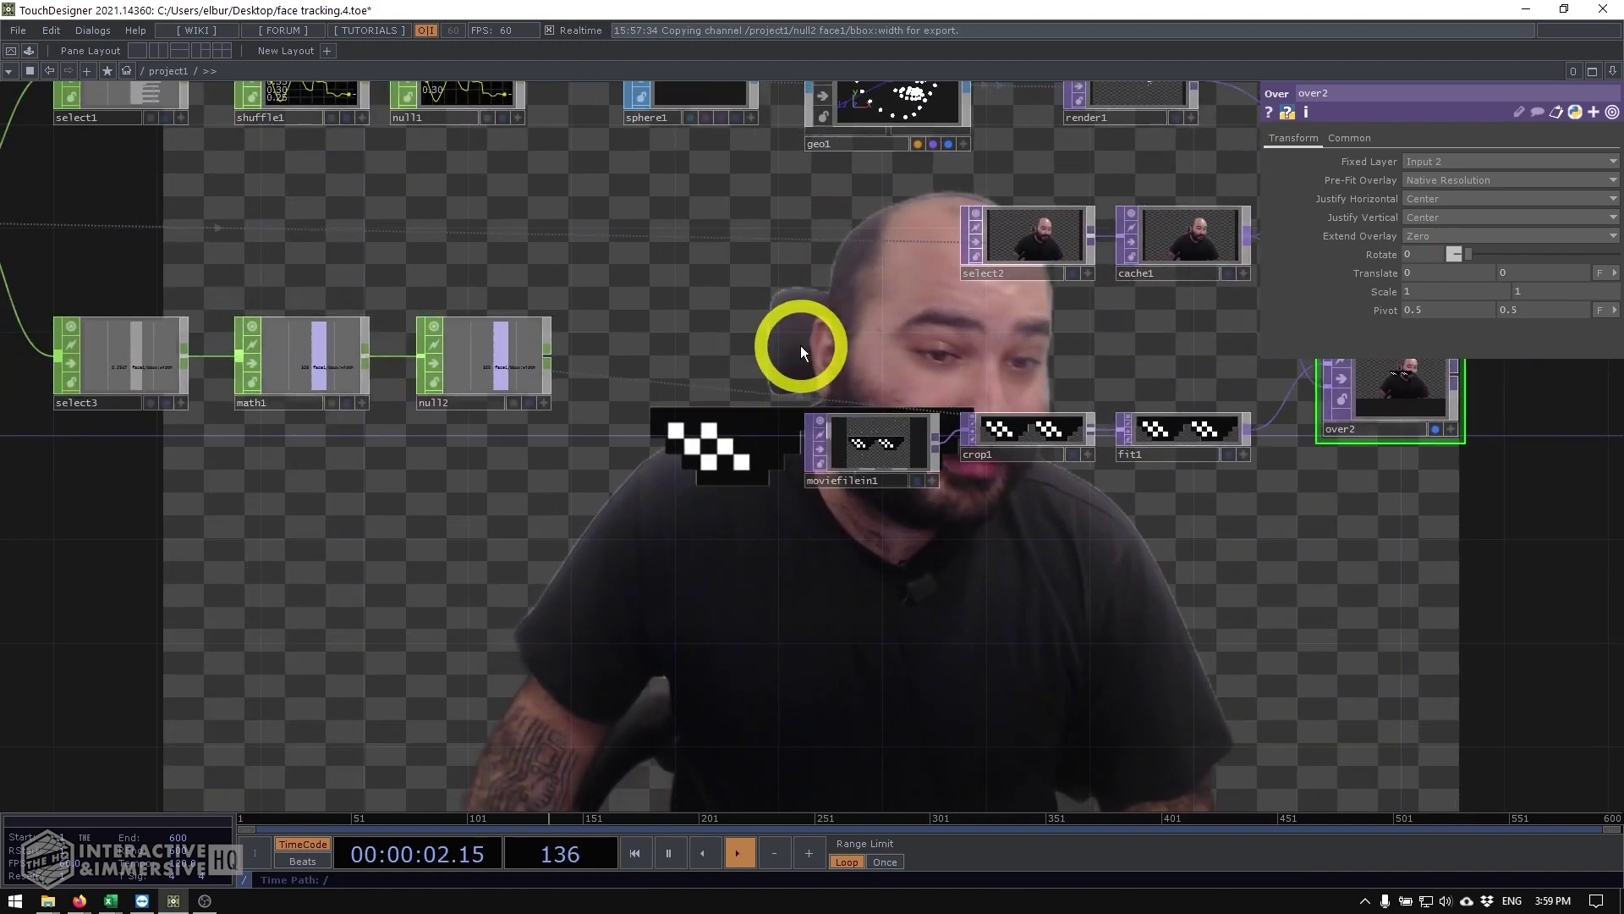
pyautogui.moveTo(800, 345); pyautogui.dragTo(835, 453)
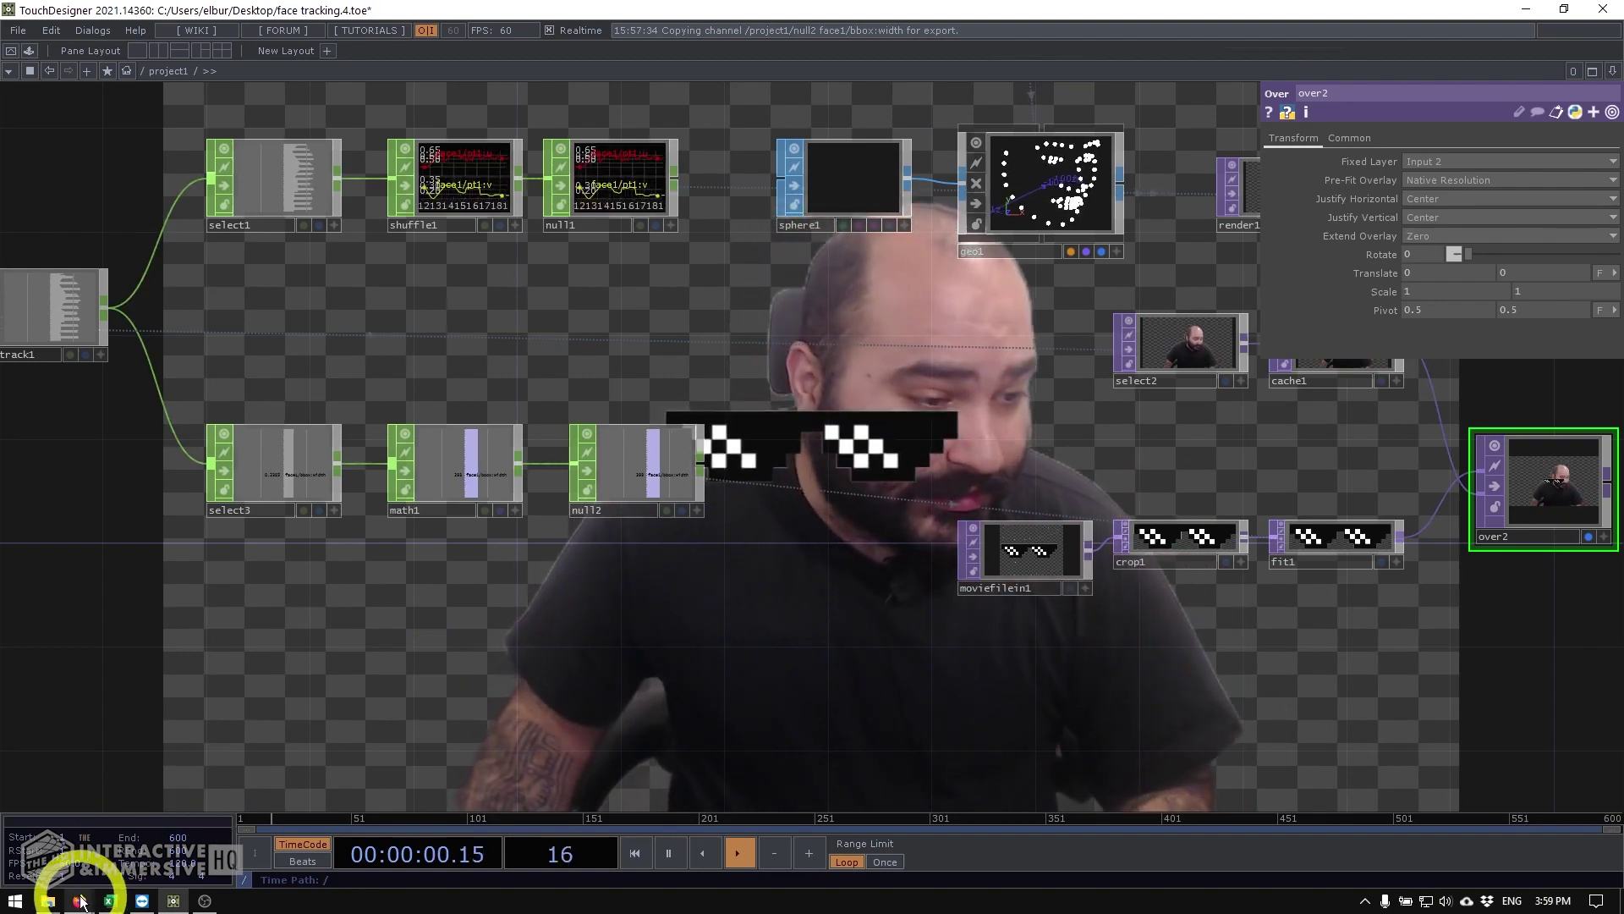
# Step: Switch to the browser's facial point annotations page and examine the 68-point landmark mark-up figure
pyautogui.moveTo(80, 900)
pyautogui.click(245, 829)
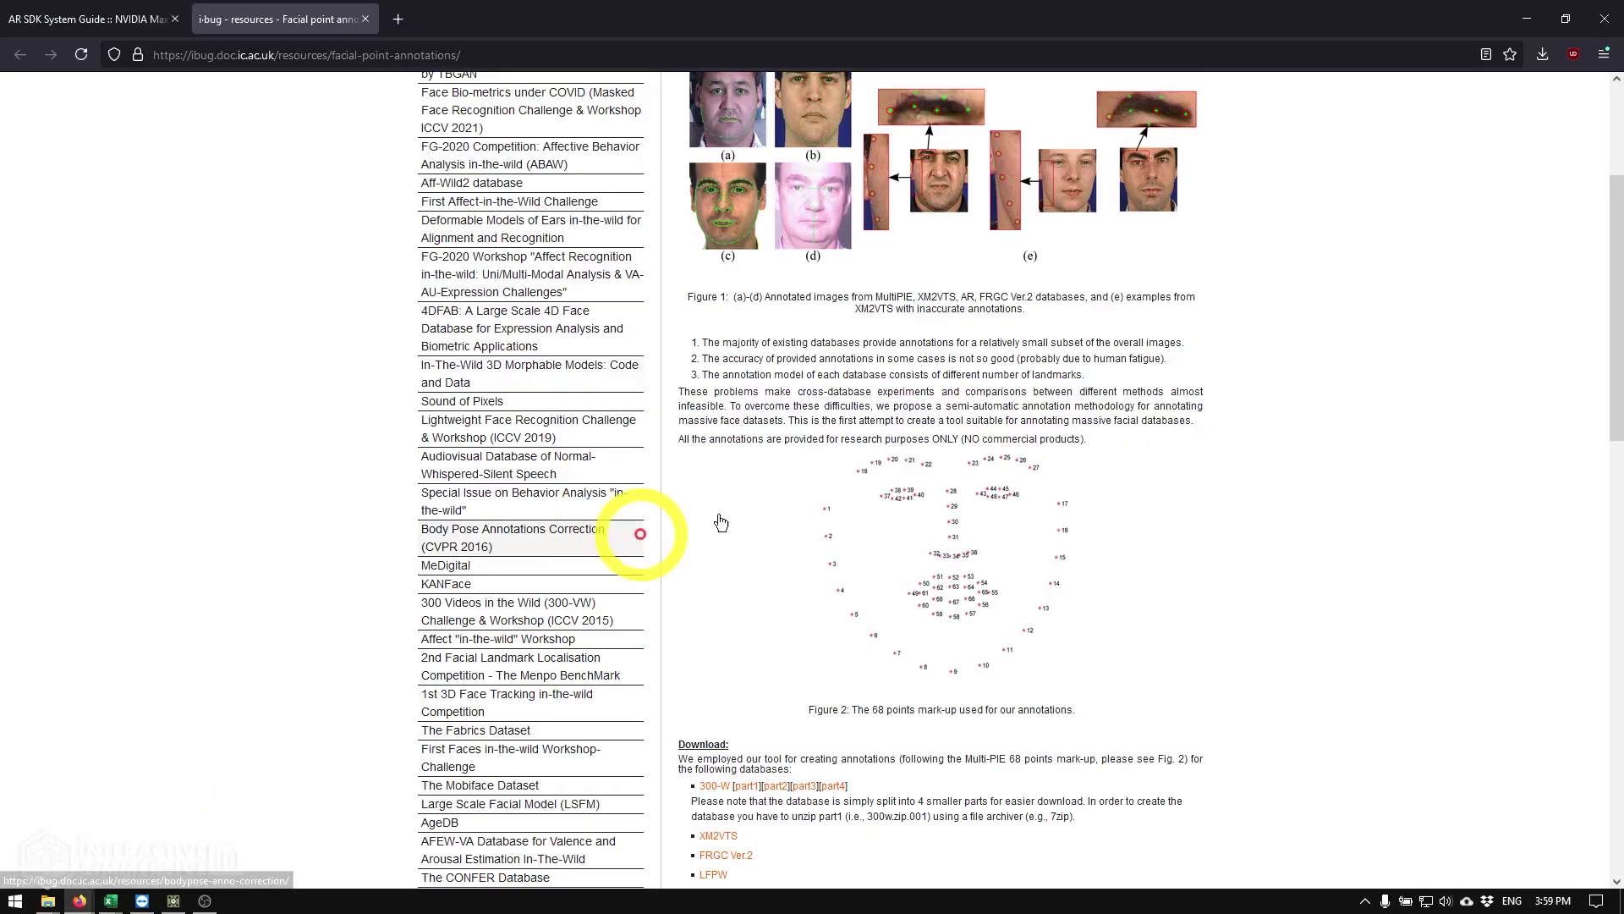
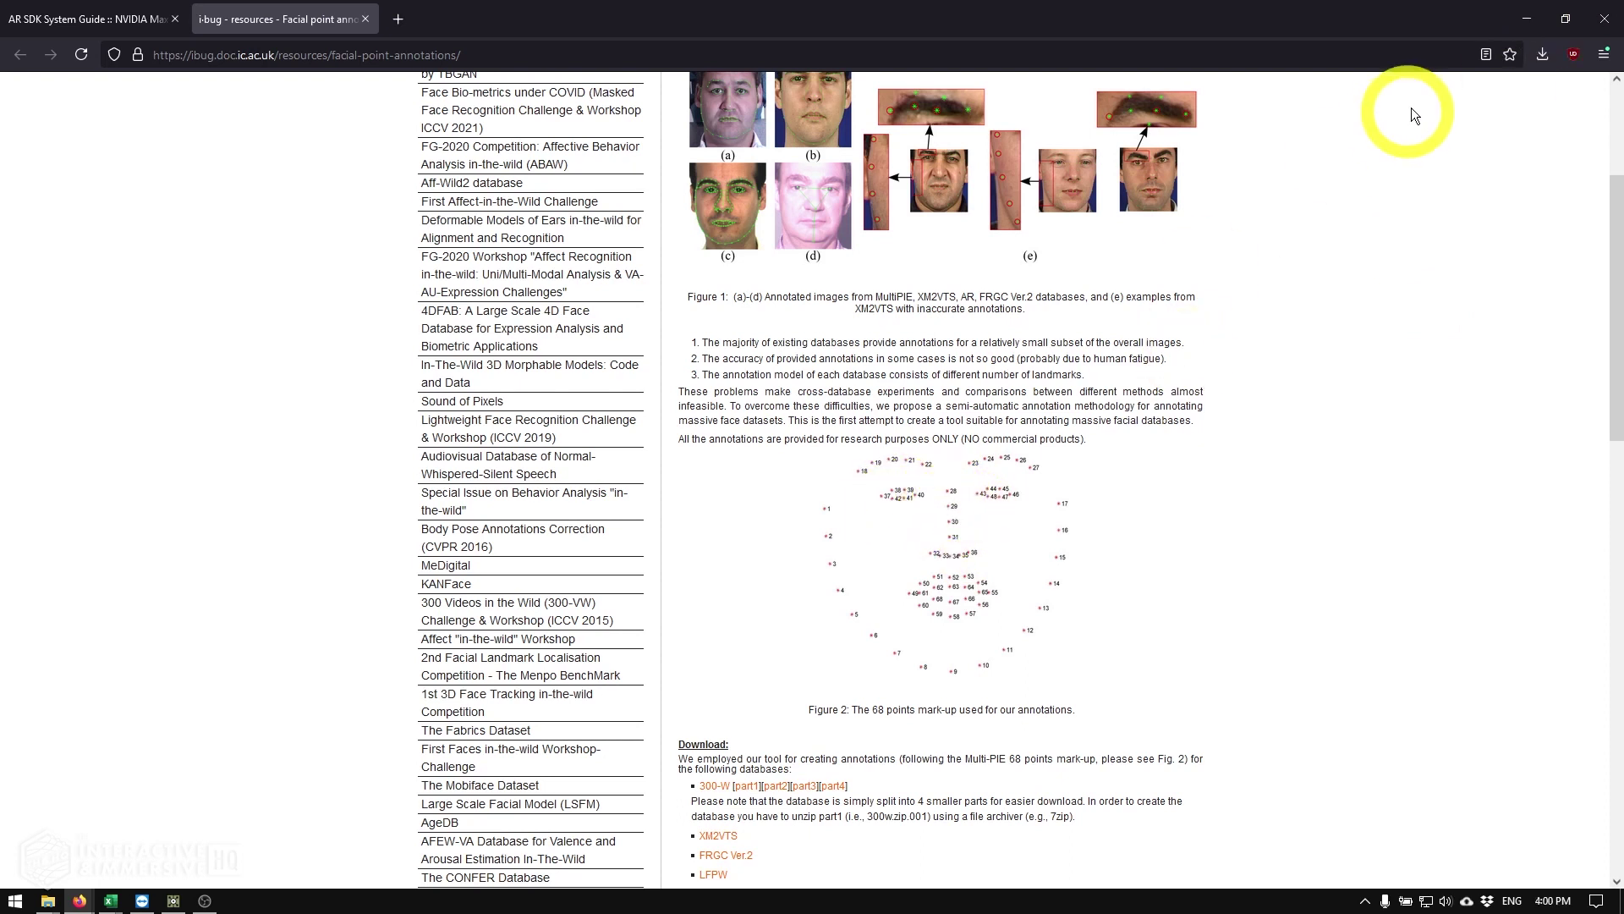
# Step: Switch back to TouchDesigner, add a Select CHOP below select3 and duplicate it underneath
pyautogui.click(1511, 30)
pyautogui.moveTo(305, 610); pyautogui.dragTo(592, 594)
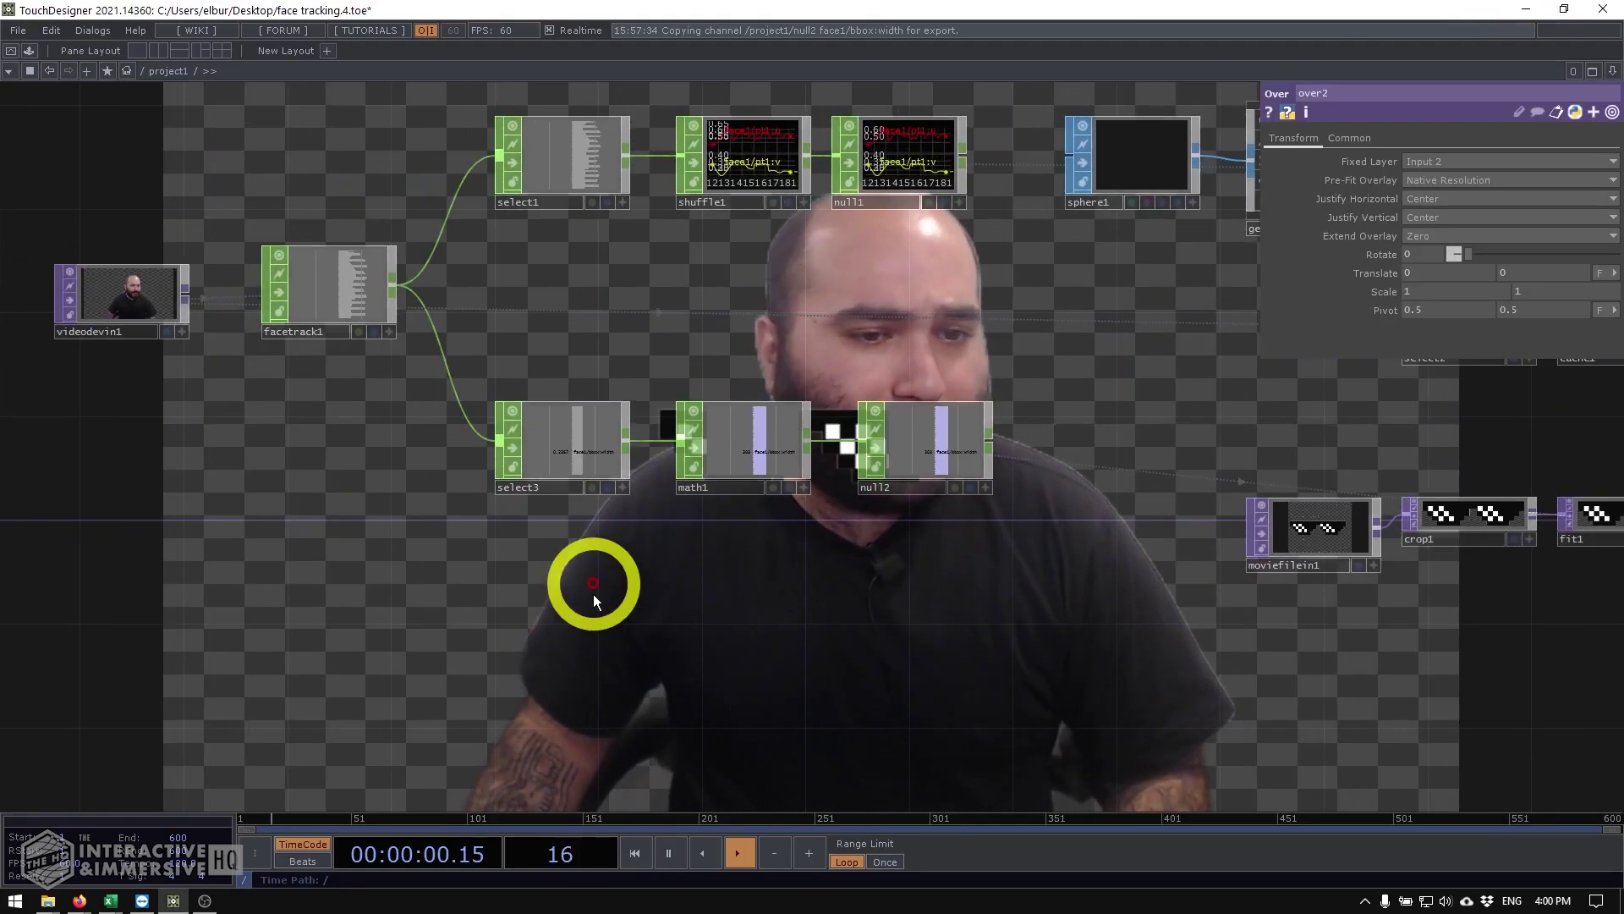
pyautogui.press('Tab')
pyautogui.write('sel')
pyautogui.press('Tab')
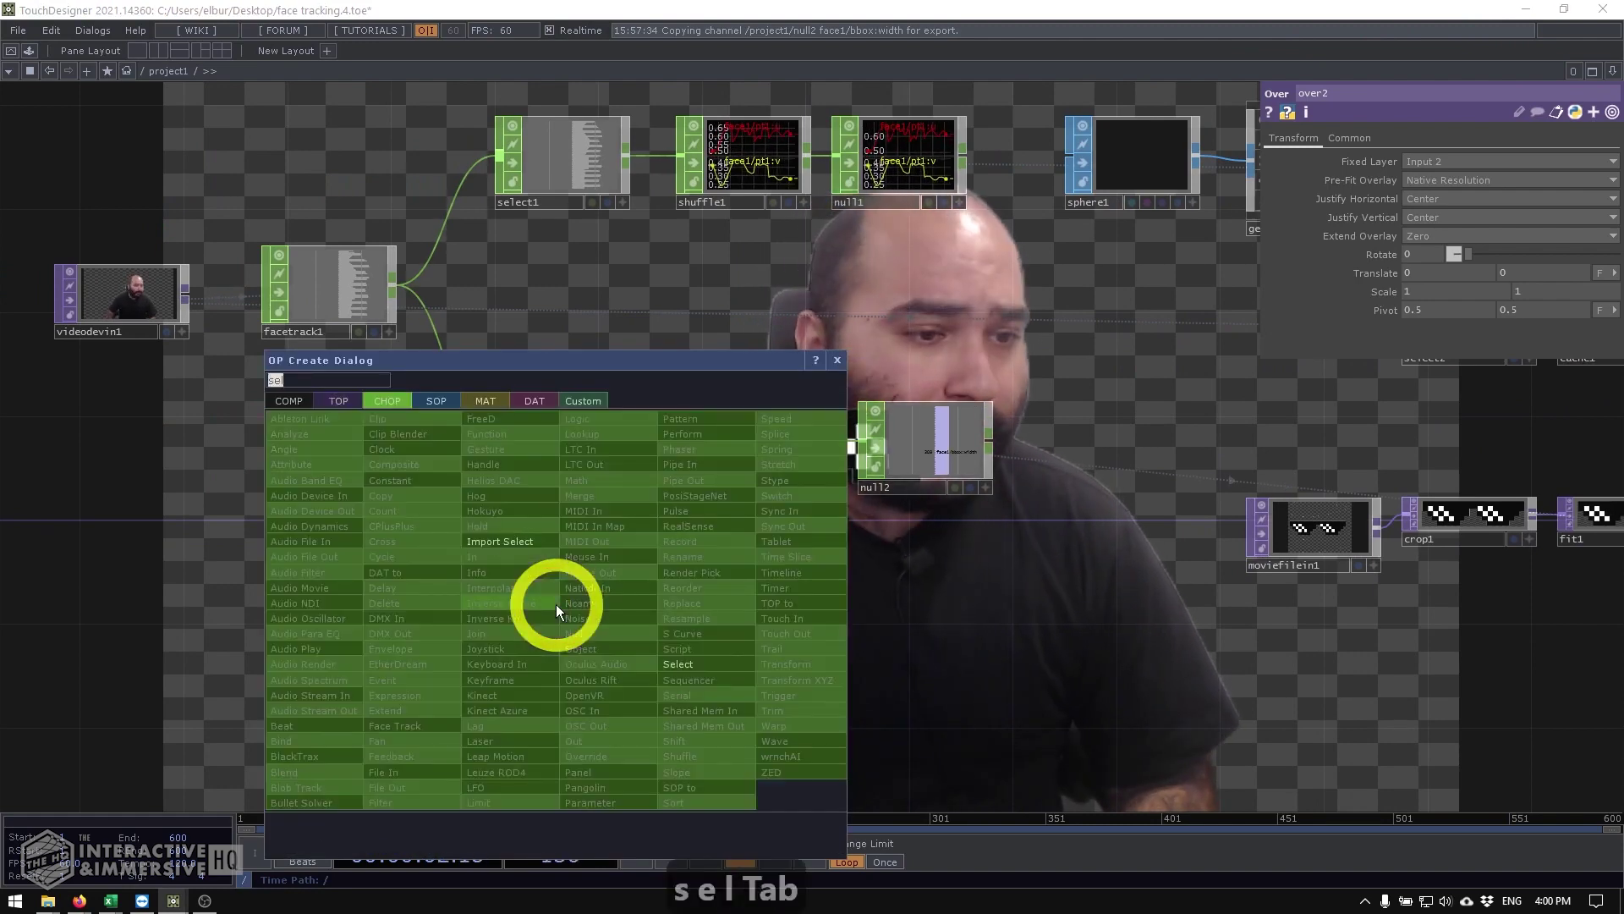
pyautogui.click(703, 663)
pyautogui.click(568, 565)
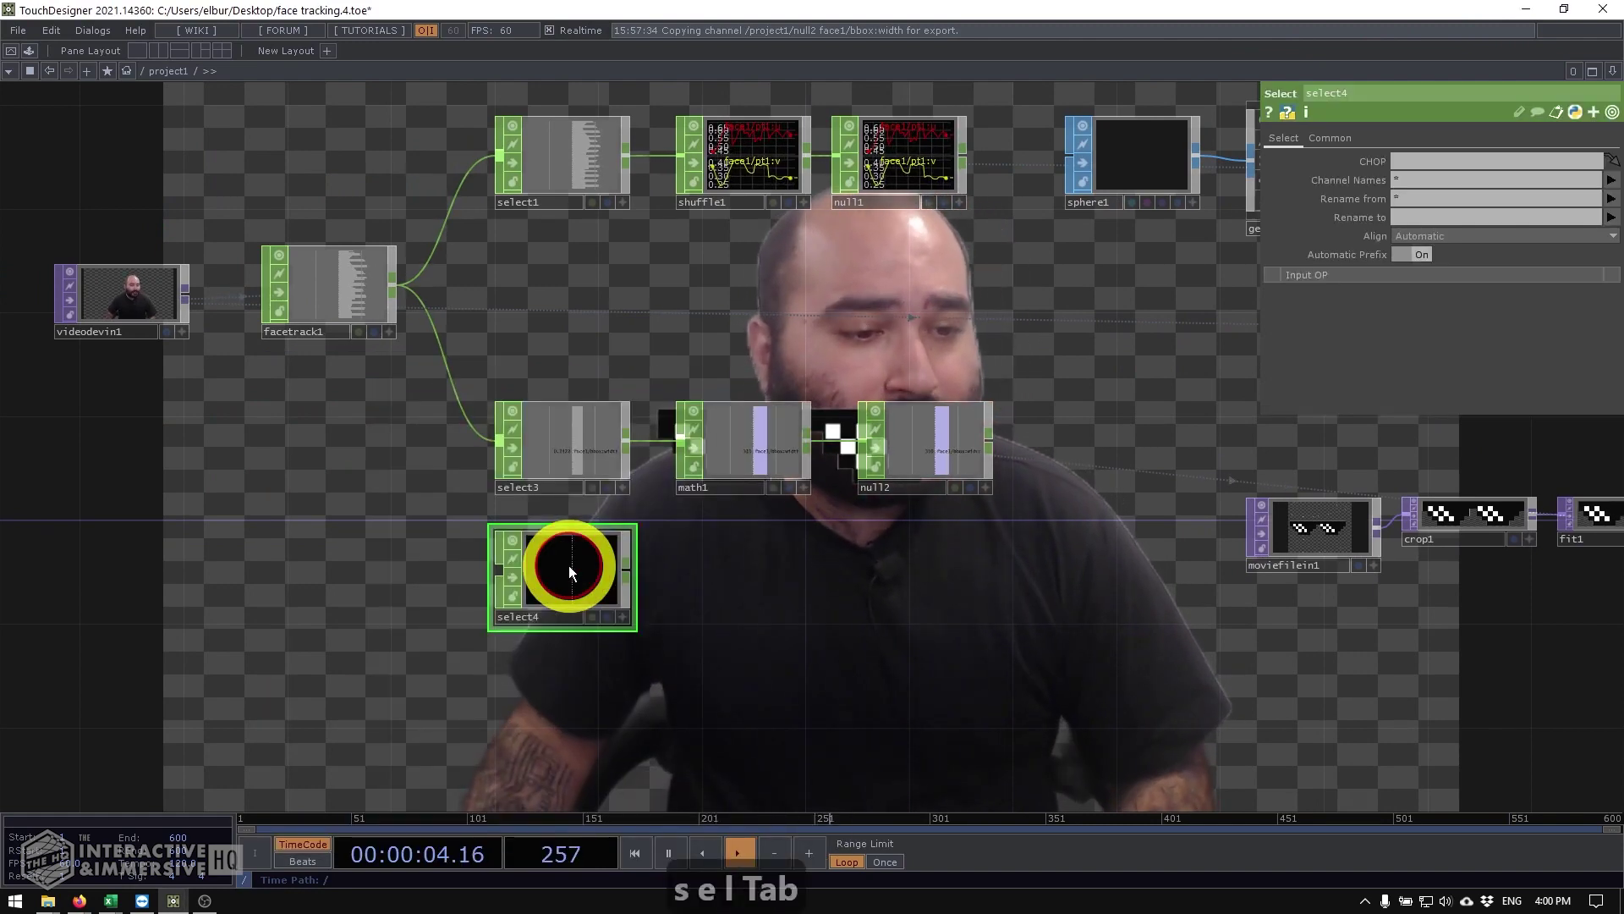
pyautogui.hotkey('ctrl', 'c')
pyautogui.hotkey('ctrl', 'v')
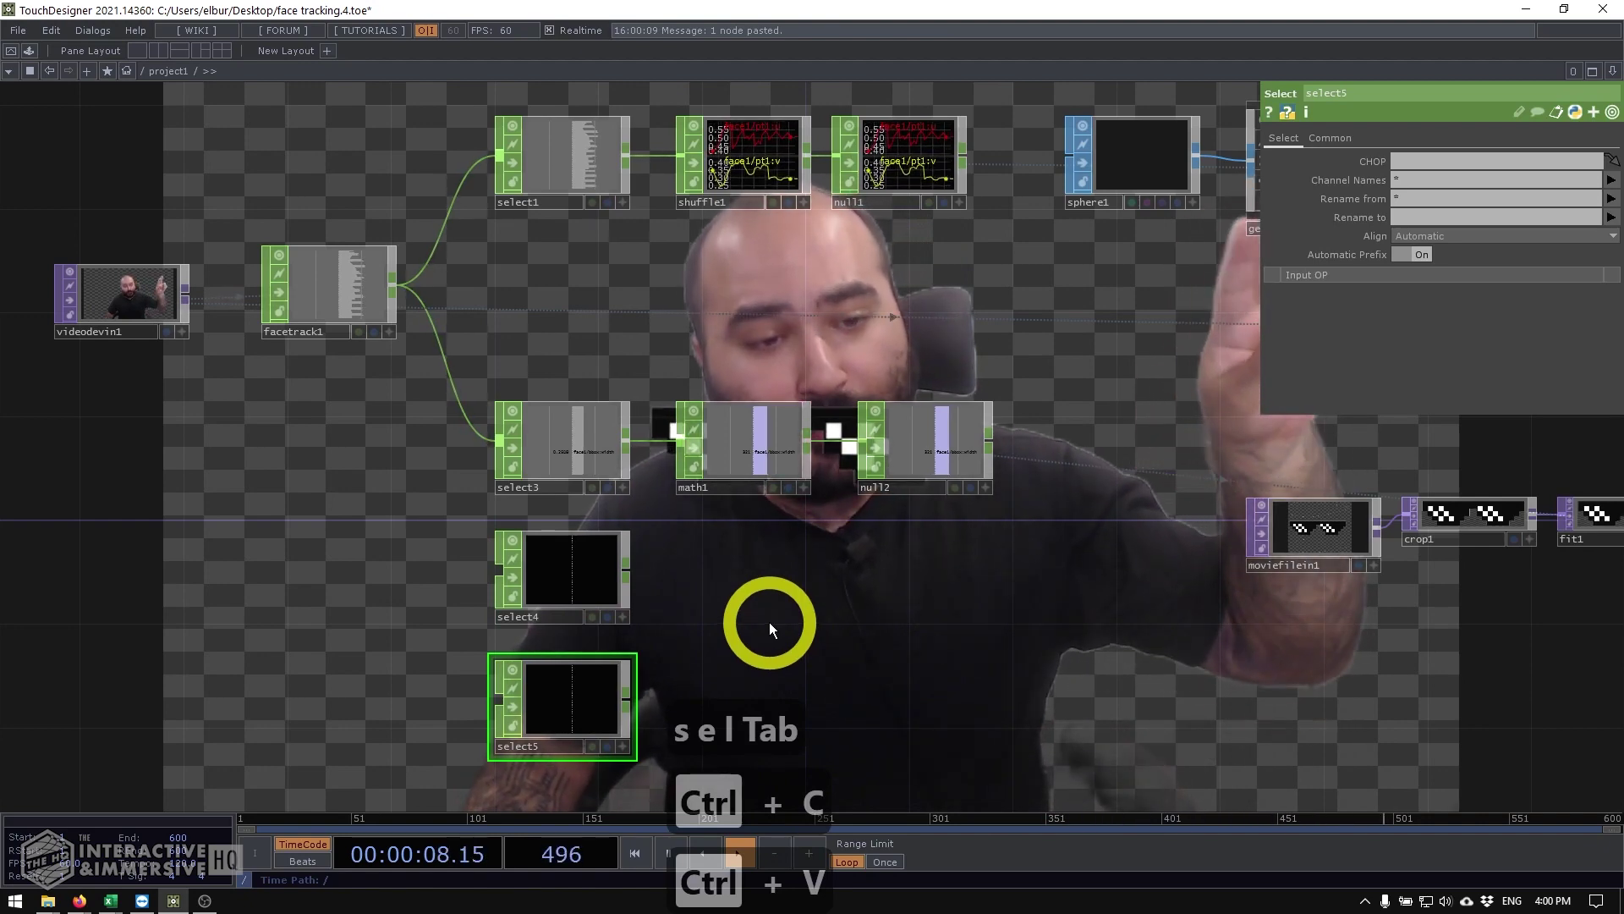
# Step: Connect facetrack1 to both new Select CHOPs and set select4's Channel Names to face1/pt29:u
pyautogui.click(396, 292)
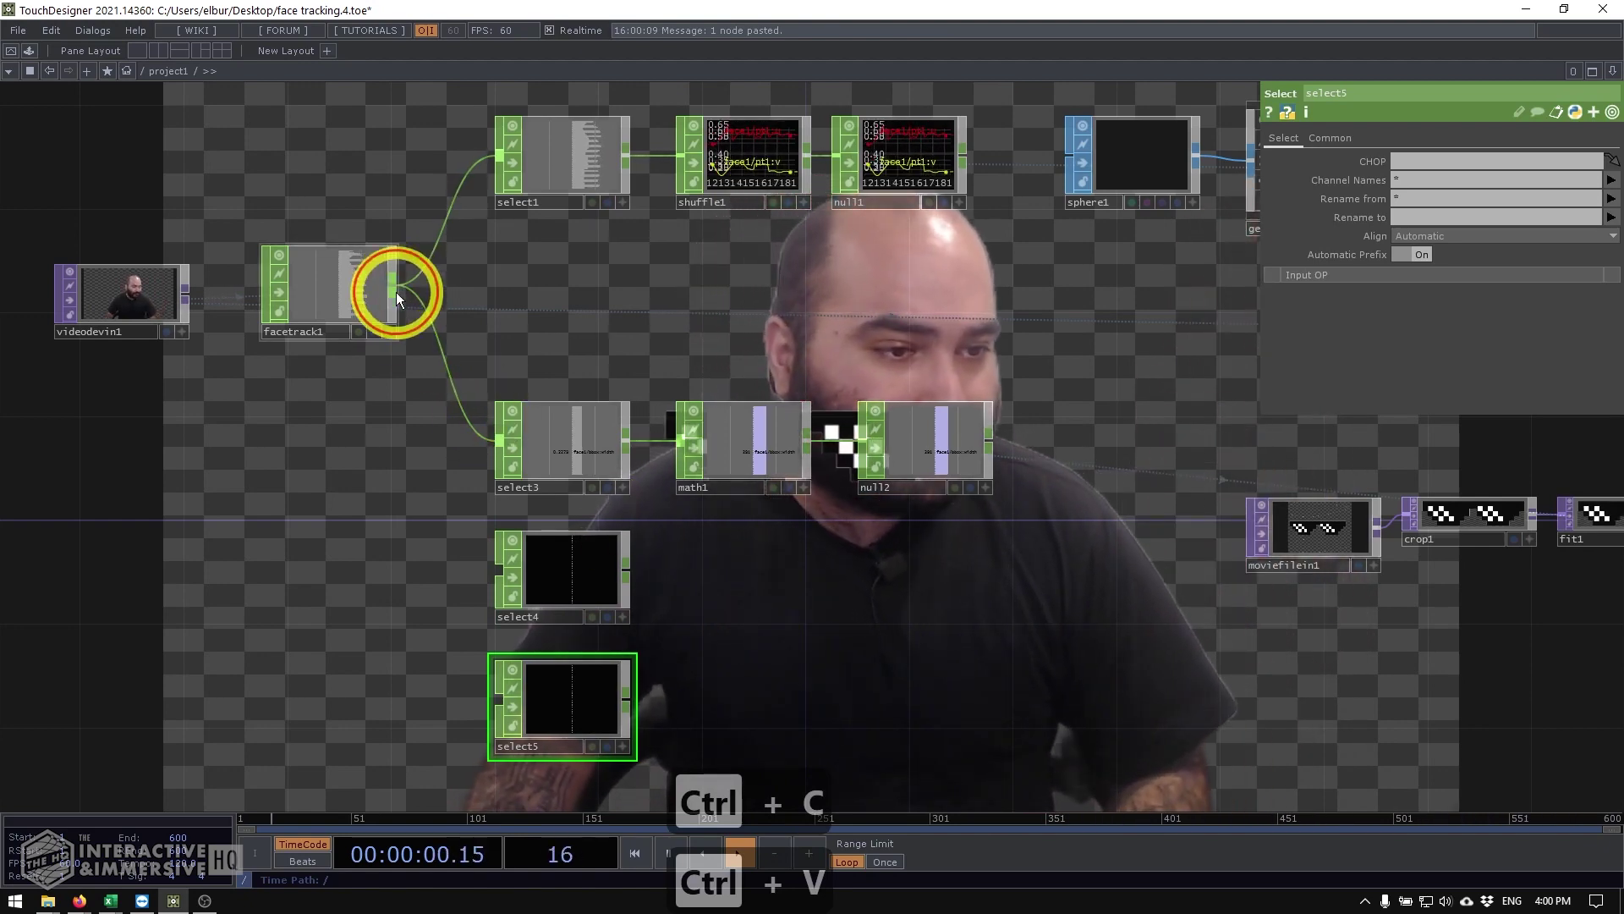
pyautogui.click(501, 698)
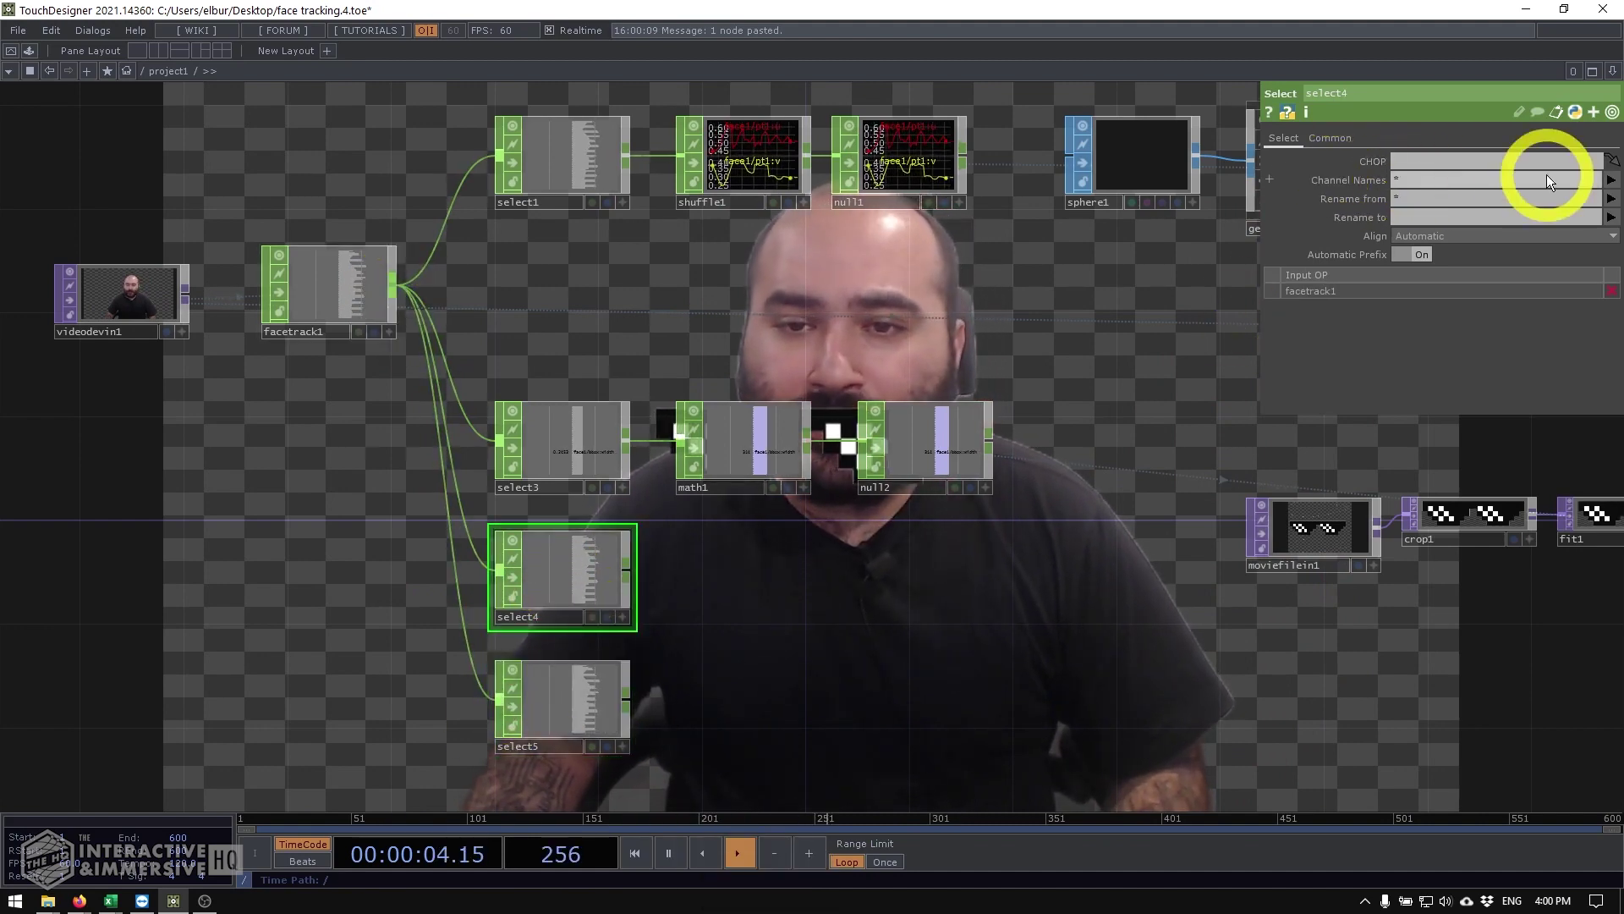
pyautogui.click(1612, 182)
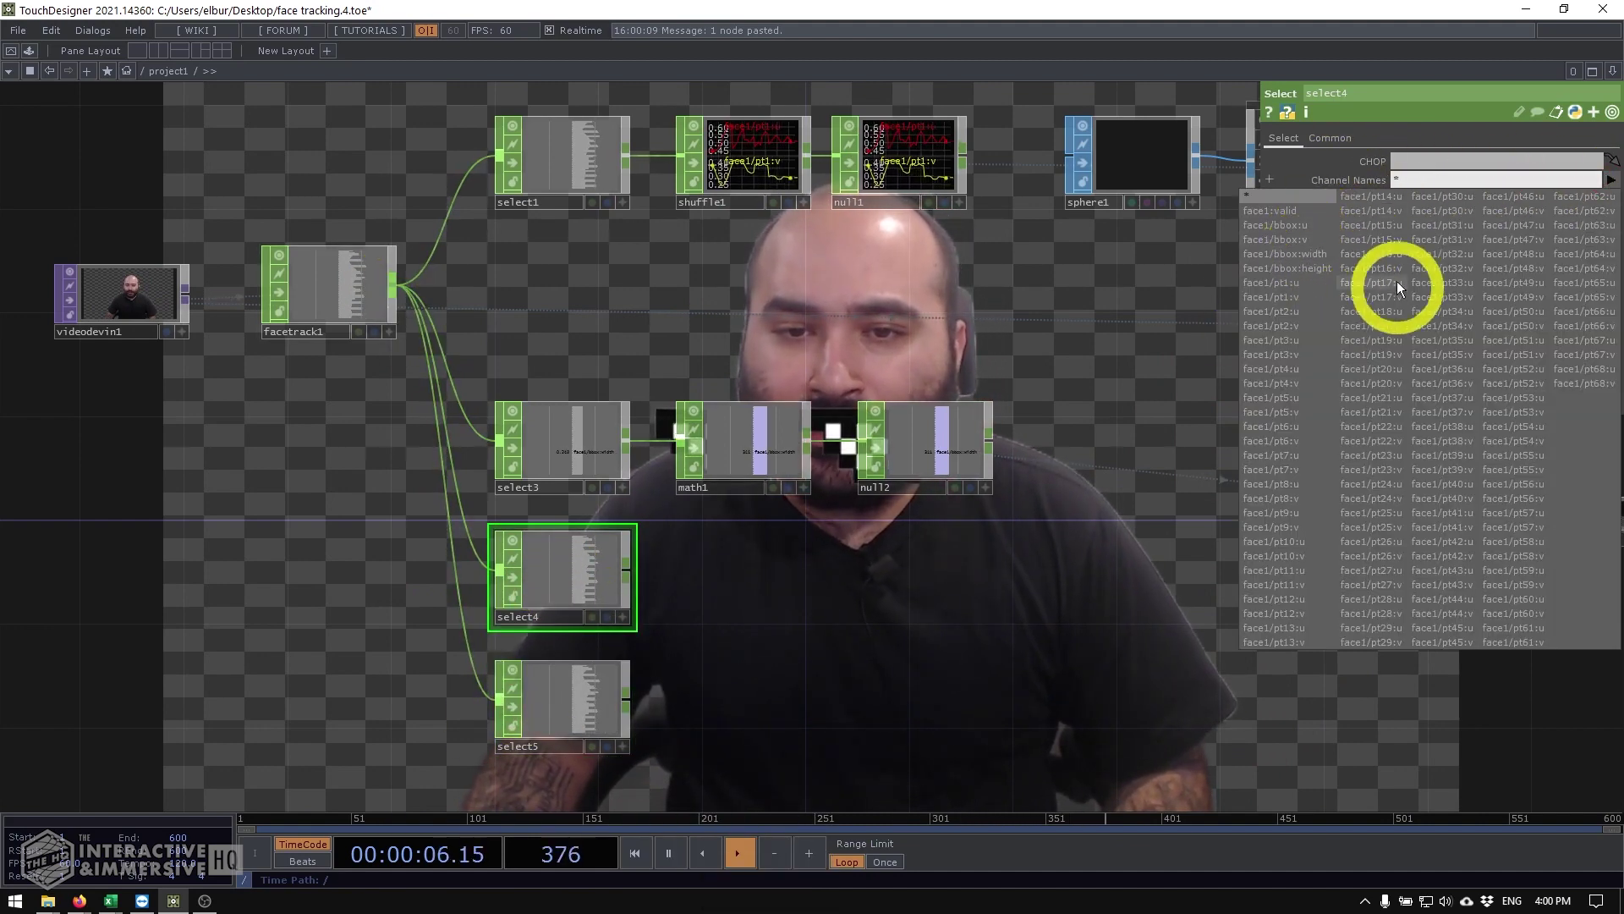
pyautogui.click(1380, 628)
# Step: Set select5's Channel Names to face1/pt29:v
pyautogui.click(592, 699)
pyautogui.moveTo(750, 709); pyautogui.dragTo(830, 626)
pyautogui.click(611, 628)
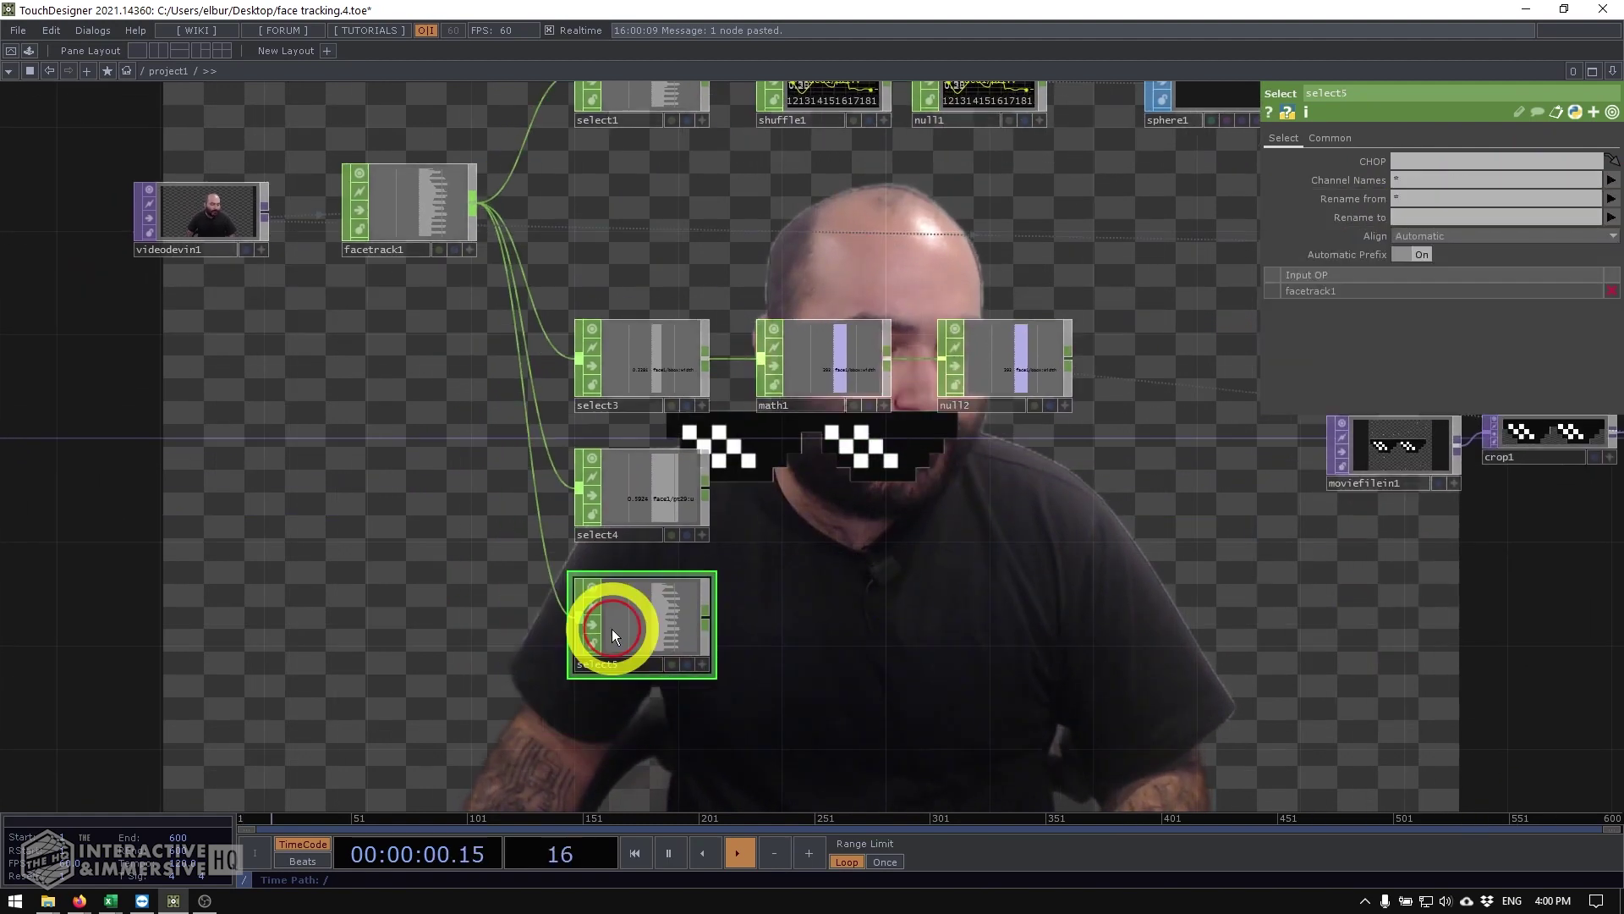
pyautogui.scroll(3, 611, 628)
pyautogui.click(1612, 181)
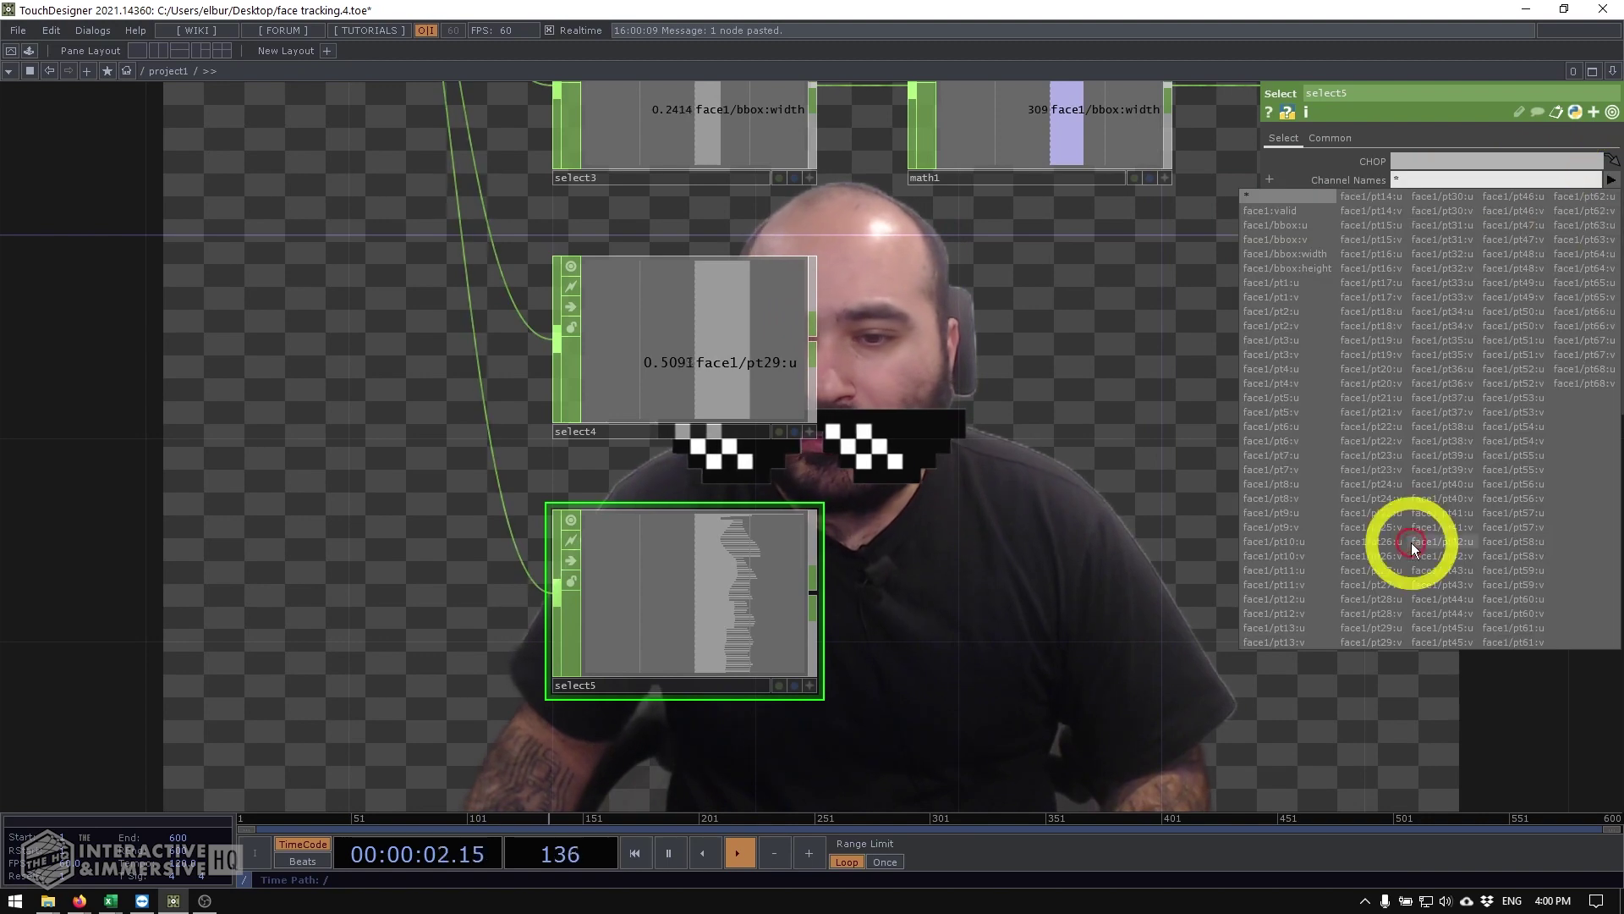
pyautogui.click(1375, 642)
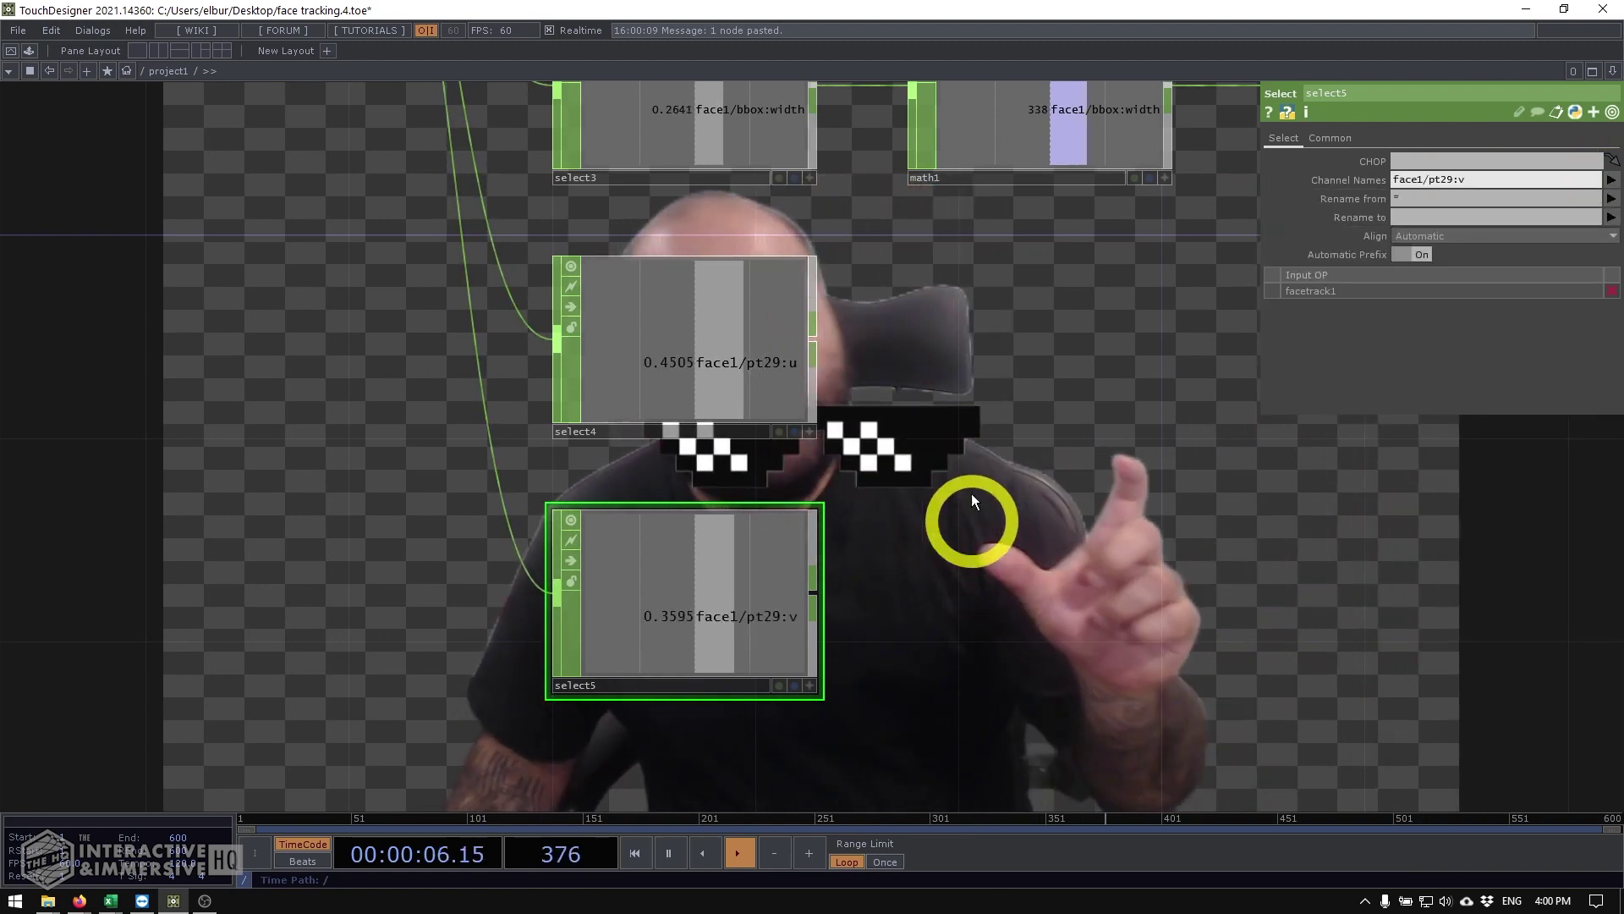
# Step: Add a Null CHOP after each of select4 and select5, aligned beneath null2
pyautogui.moveTo(997, 490); pyautogui.dragTo(817, 550)
pyautogui.scroll(-3, 818, 550)
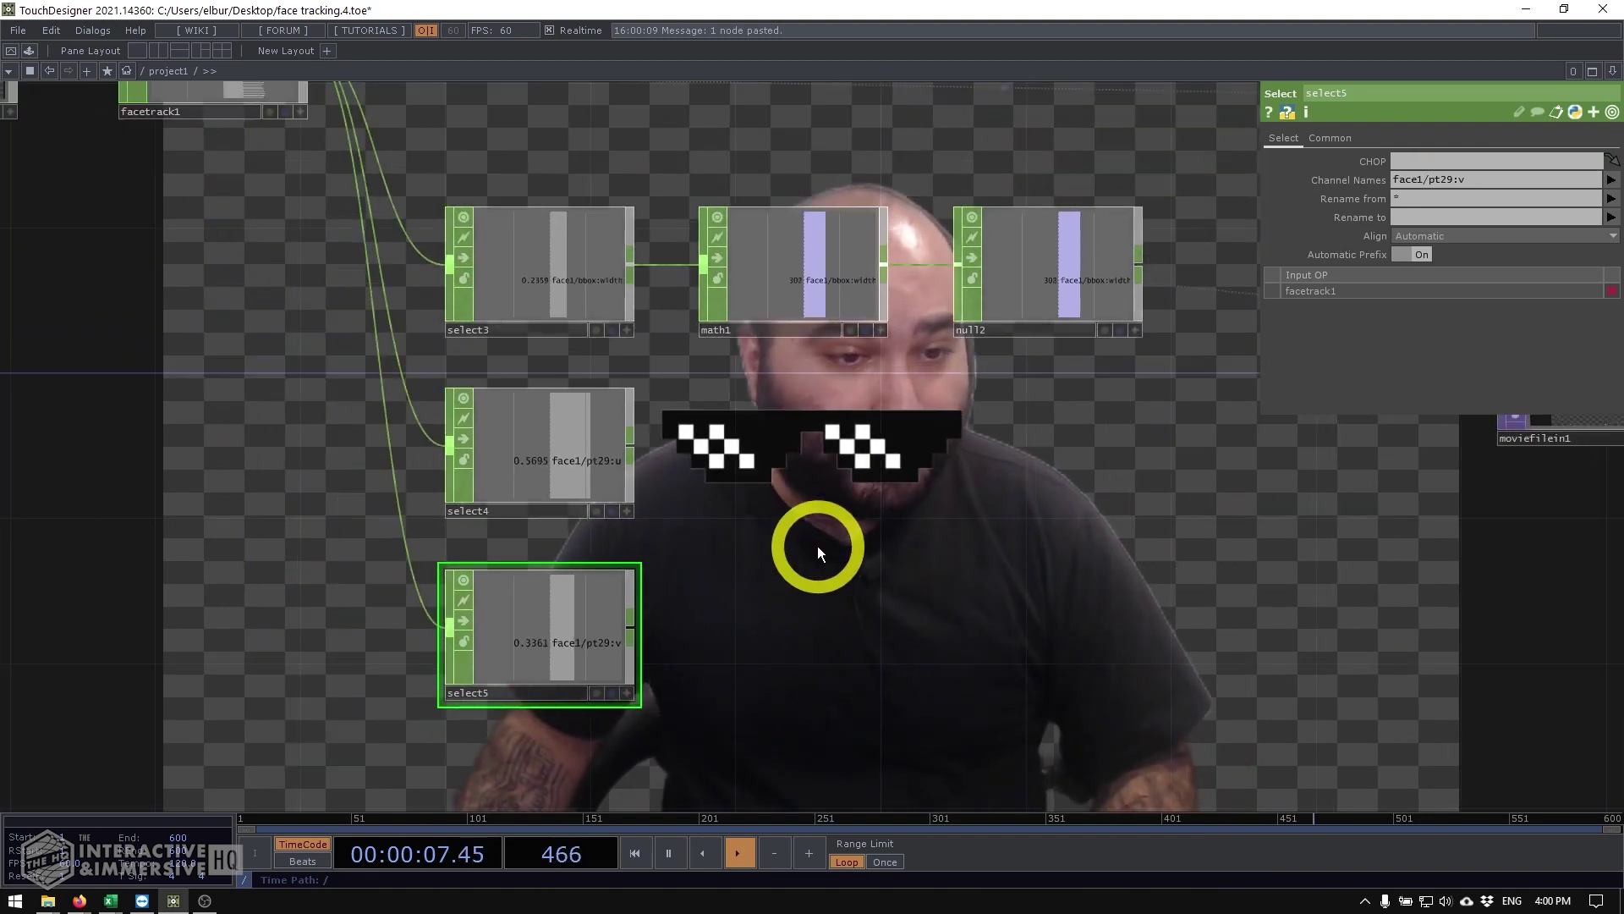
pyautogui.rightClick(634, 443)
pyautogui.write('nul')
pyautogui.press('Return')
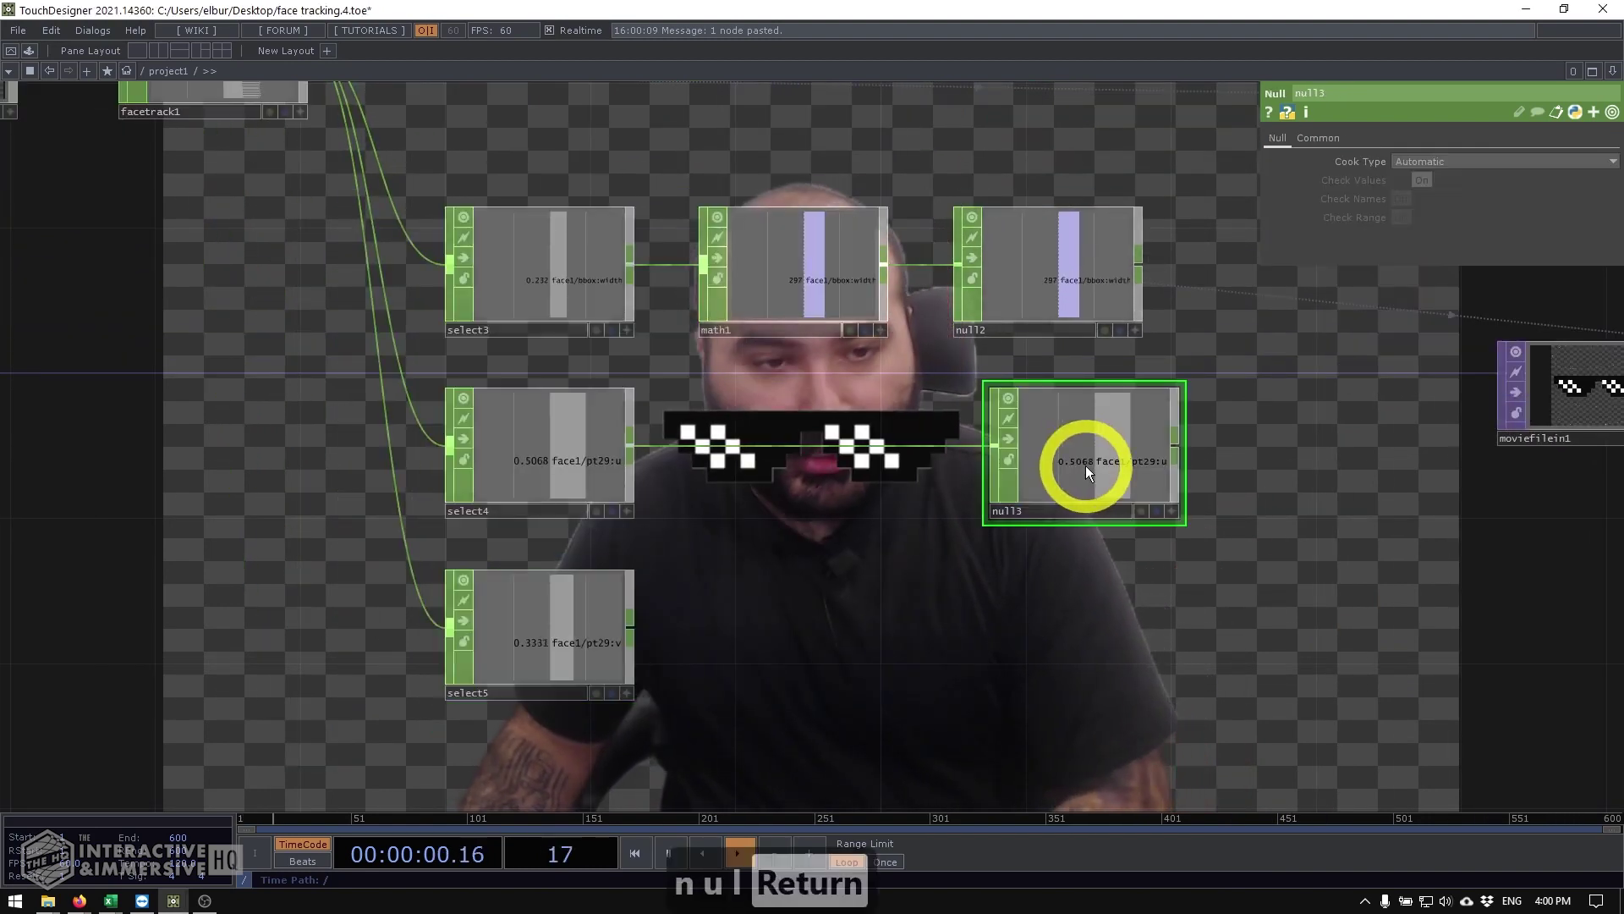
pyautogui.click(1051, 460)
pyautogui.rightClick(633, 631)
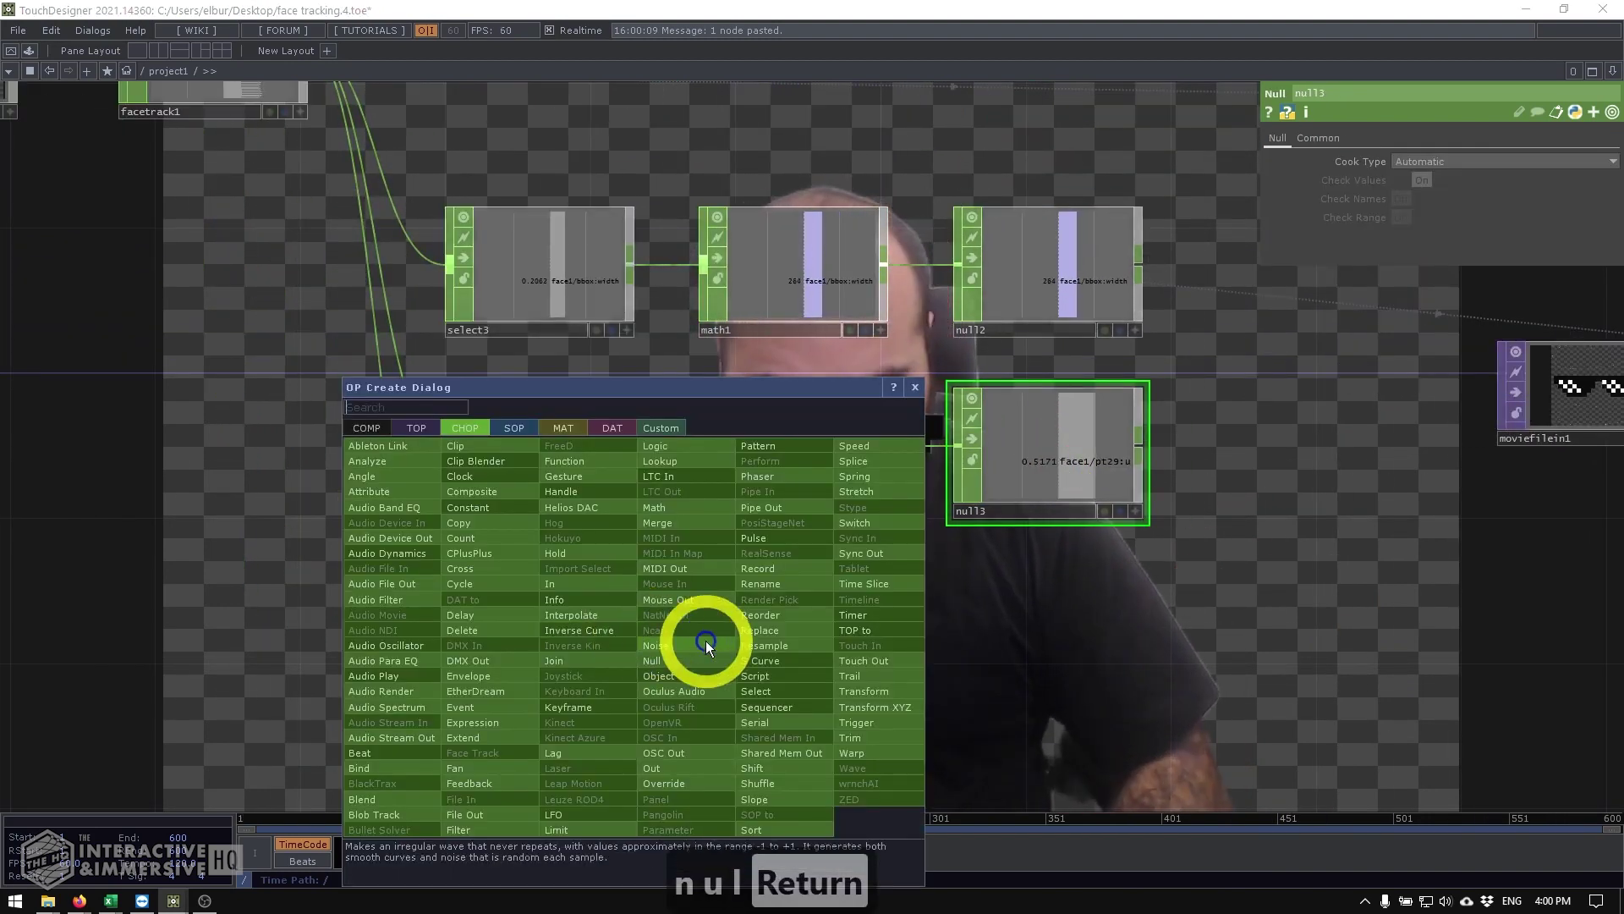
pyautogui.write('nul')
pyautogui.press('Return')
pyautogui.click(1060, 613)
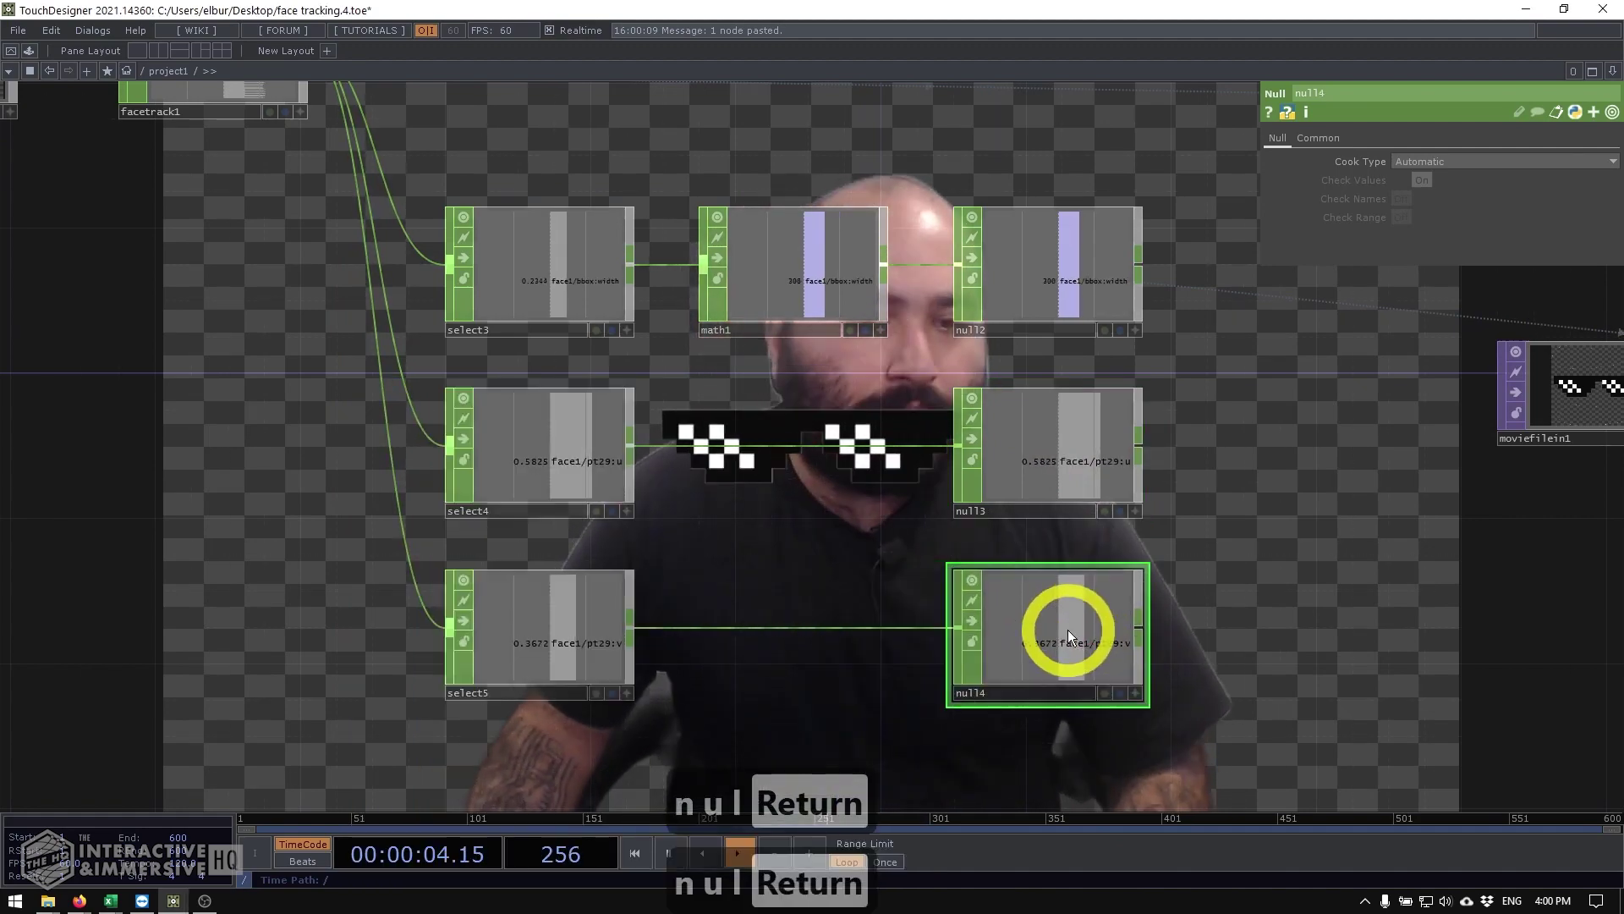
# Step: Check select4's landmark value, try the sunglasses Over TOP's horizontal Translate at 0.5, and return it to 0
pyautogui.scroll(-5, 985, 577)
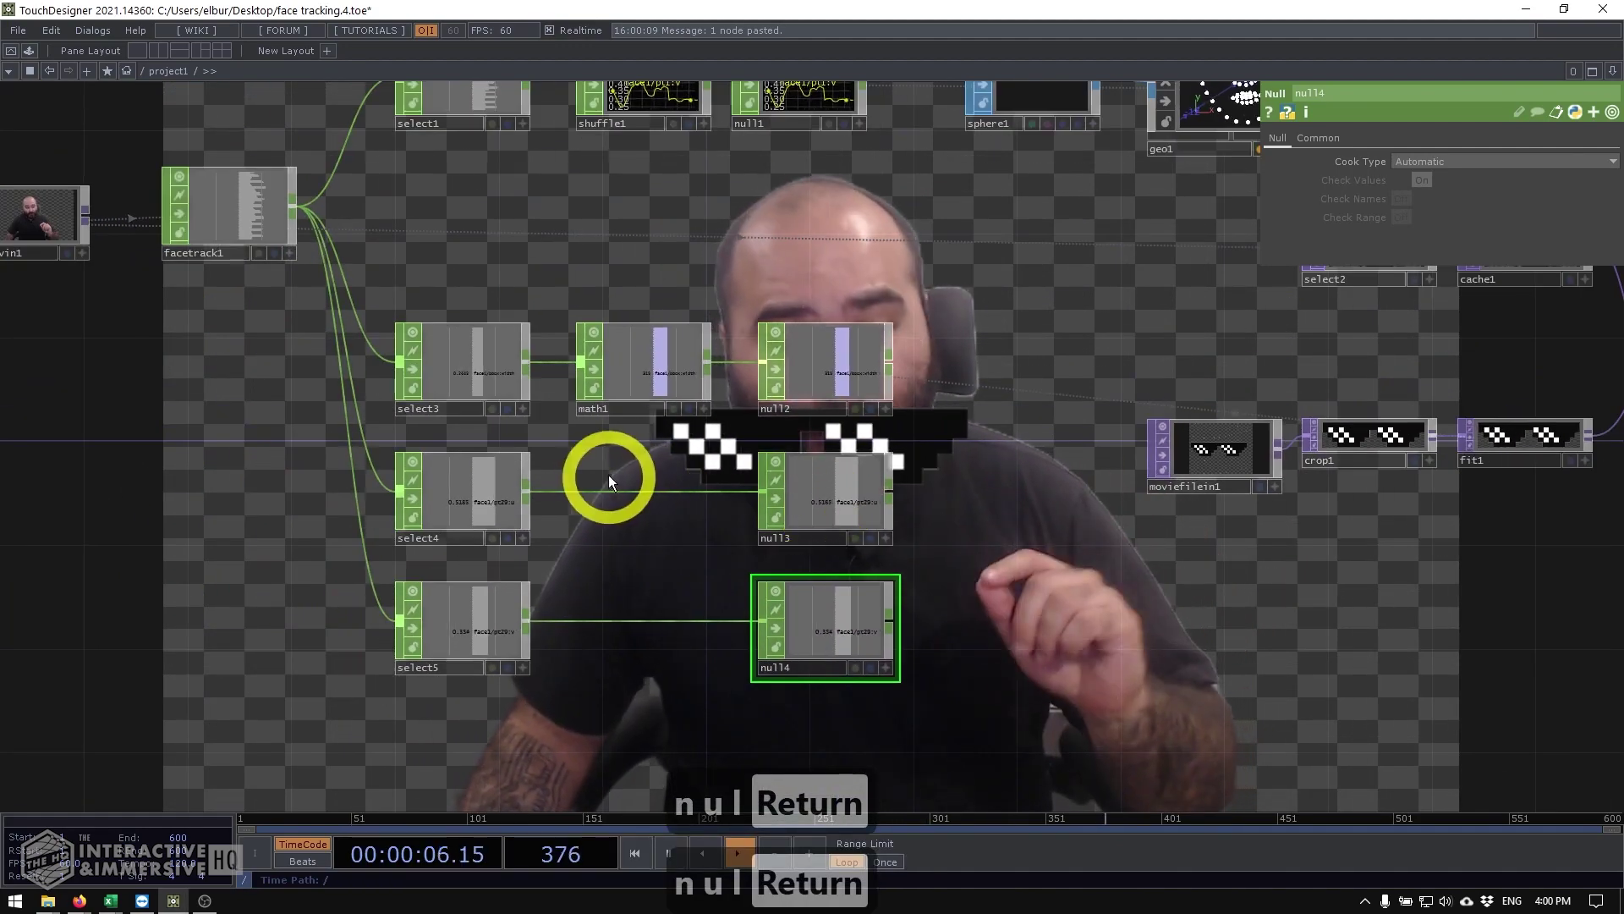
pyautogui.moveTo(606, 471); pyautogui.dragTo(736, 518)
pyautogui.scroll(3, 547, 566)
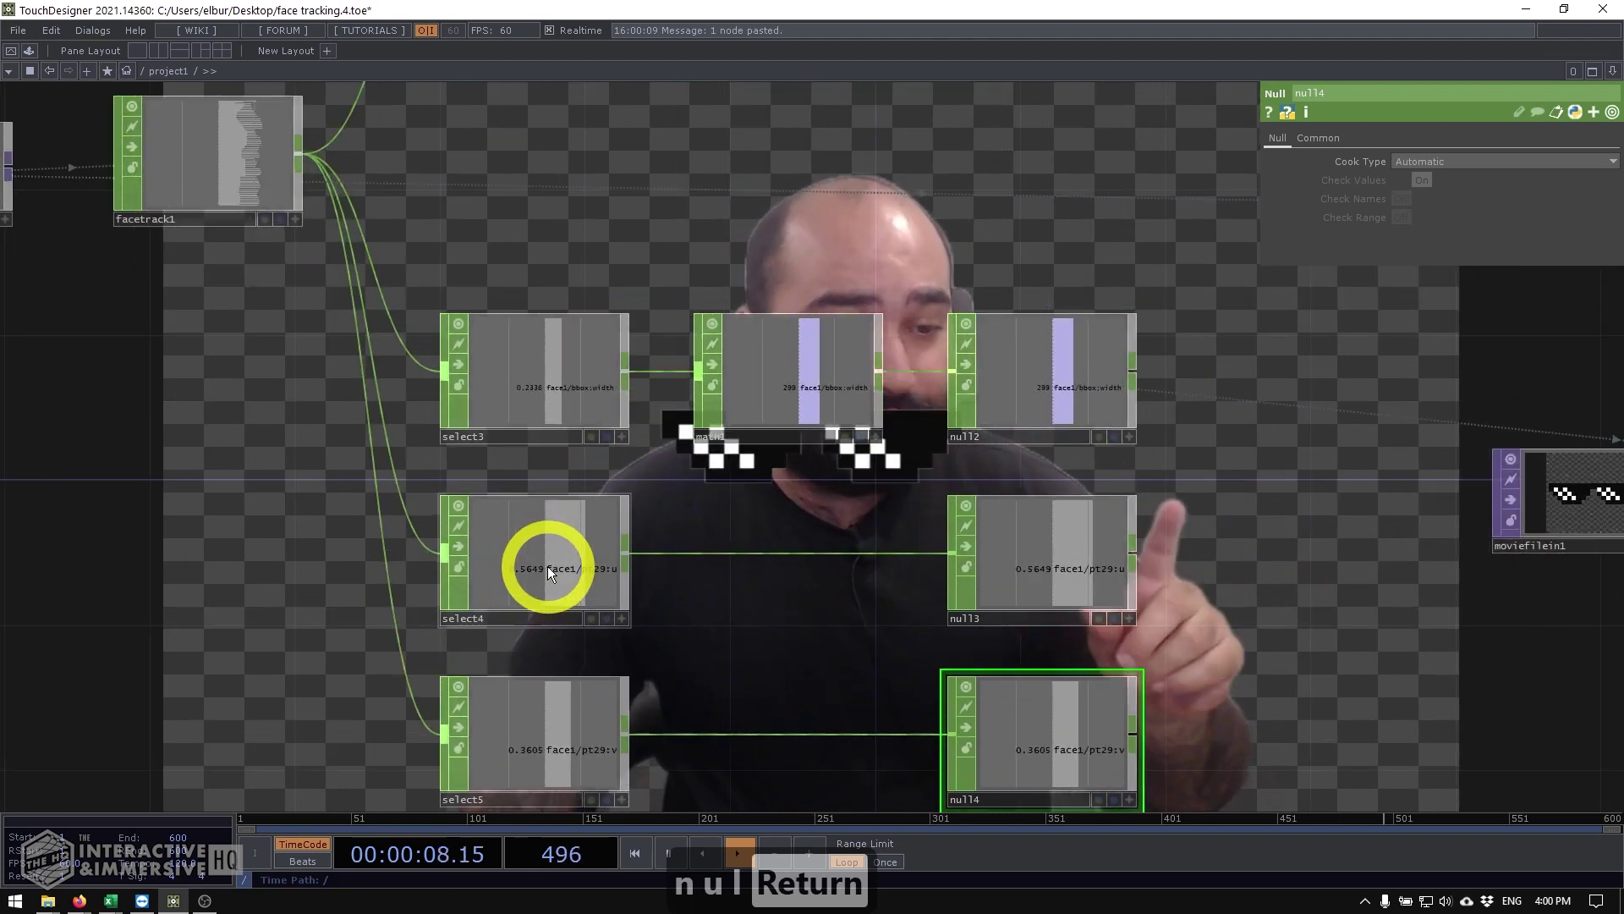
pyautogui.click(541, 565)
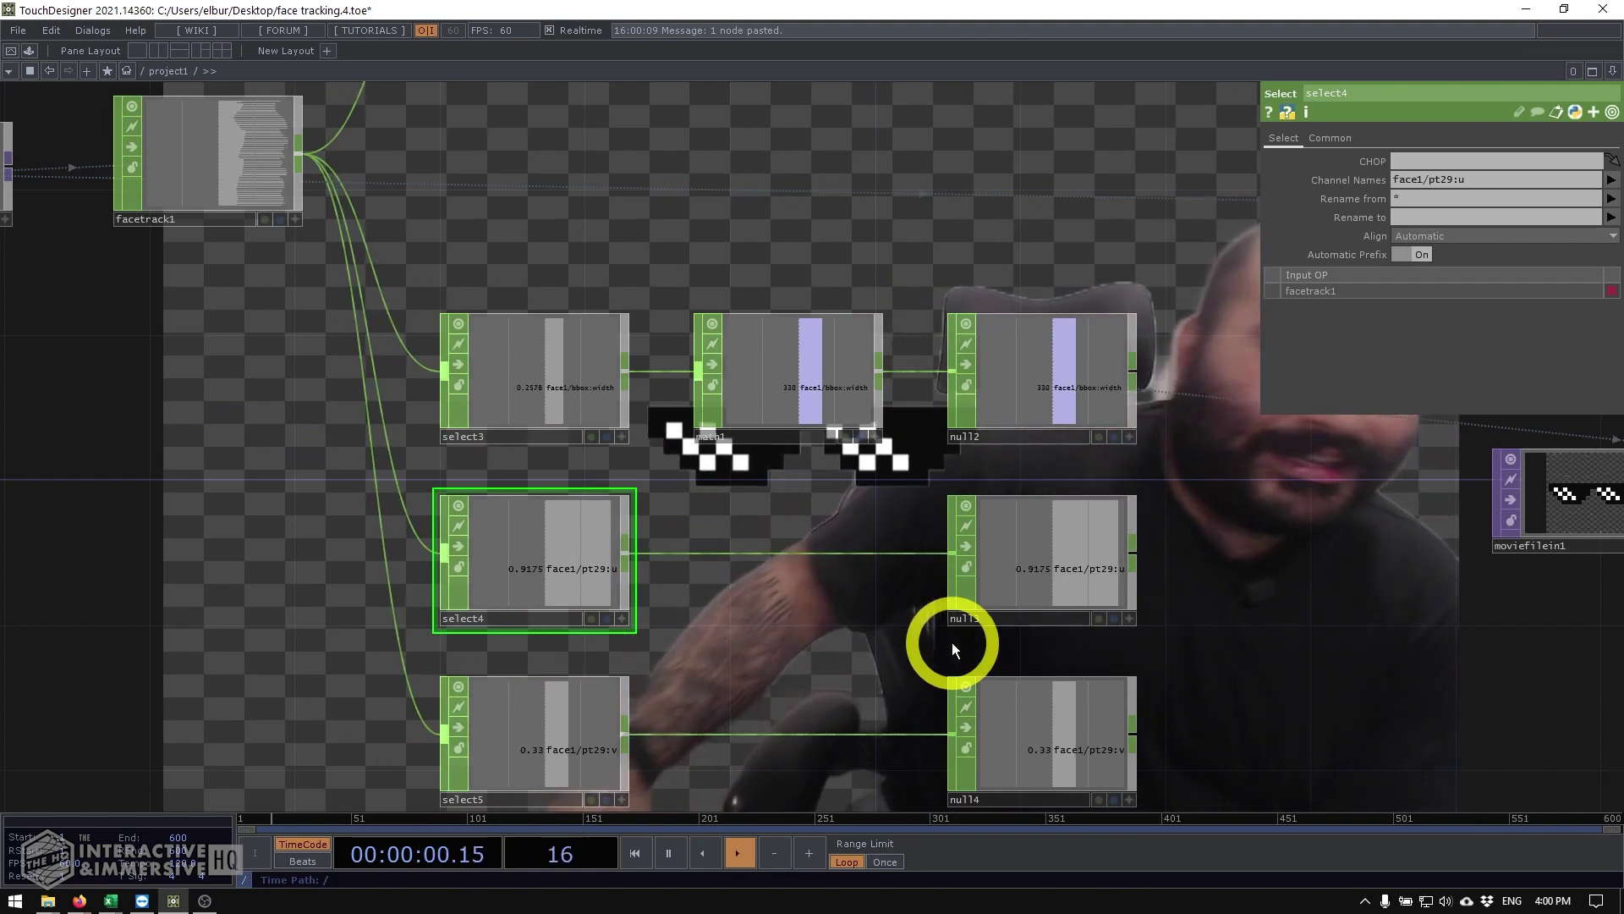
pyautogui.moveTo(753, 607); pyautogui.dragTo(620, 595)
pyautogui.moveTo(1076, 599); pyautogui.dragTo(614, 591)
pyautogui.scroll(-5, 854, 587)
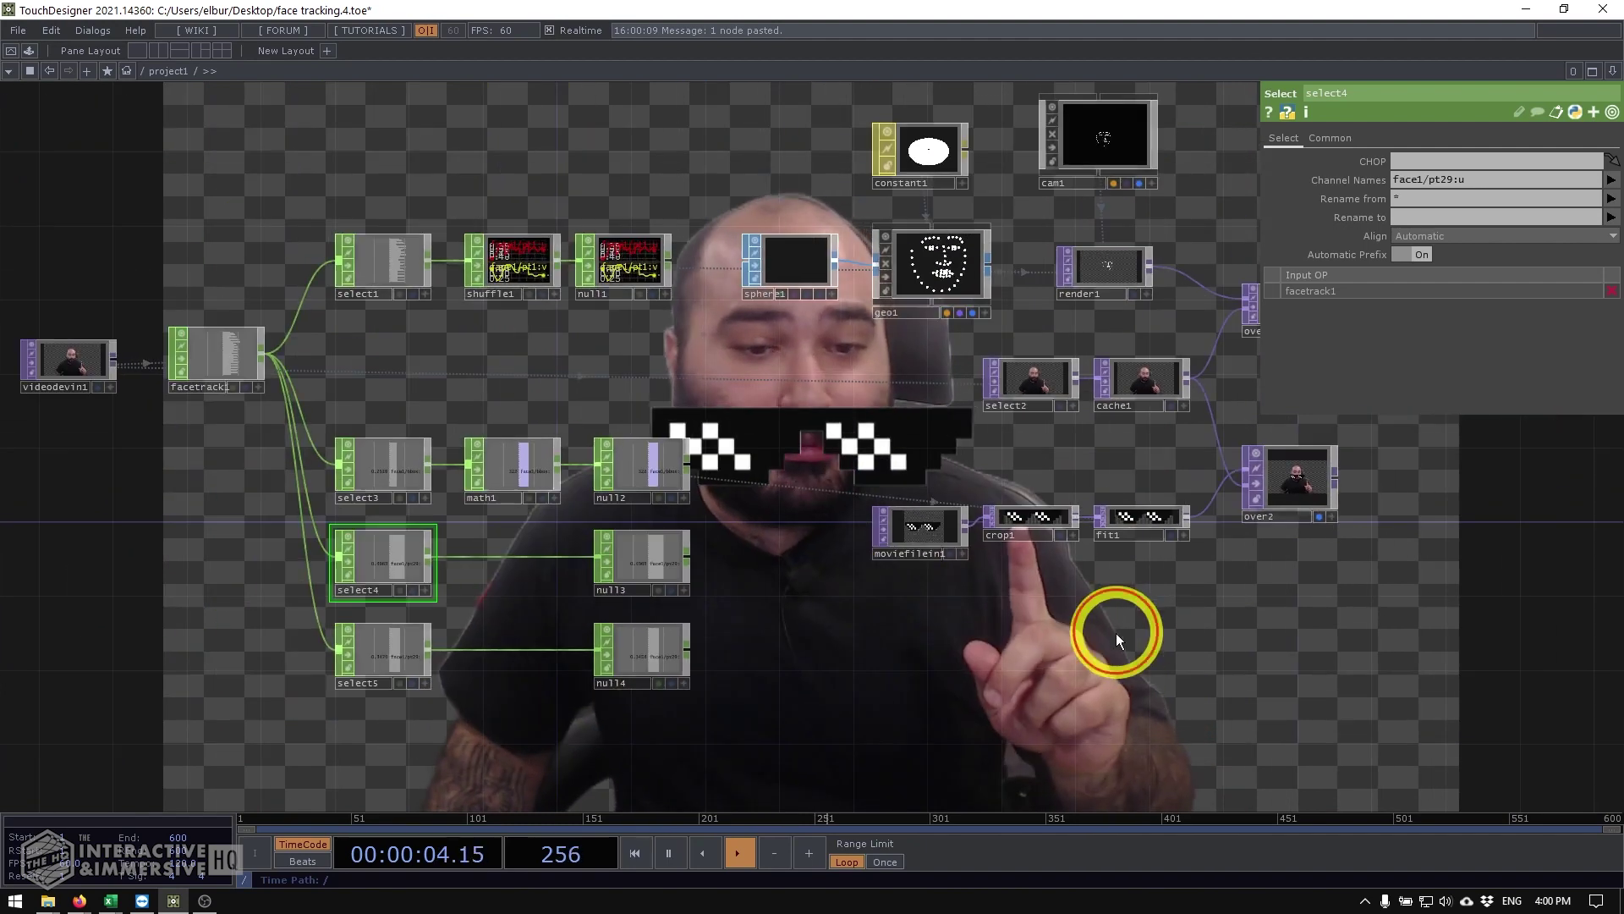
pyautogui.click(1201, 487)
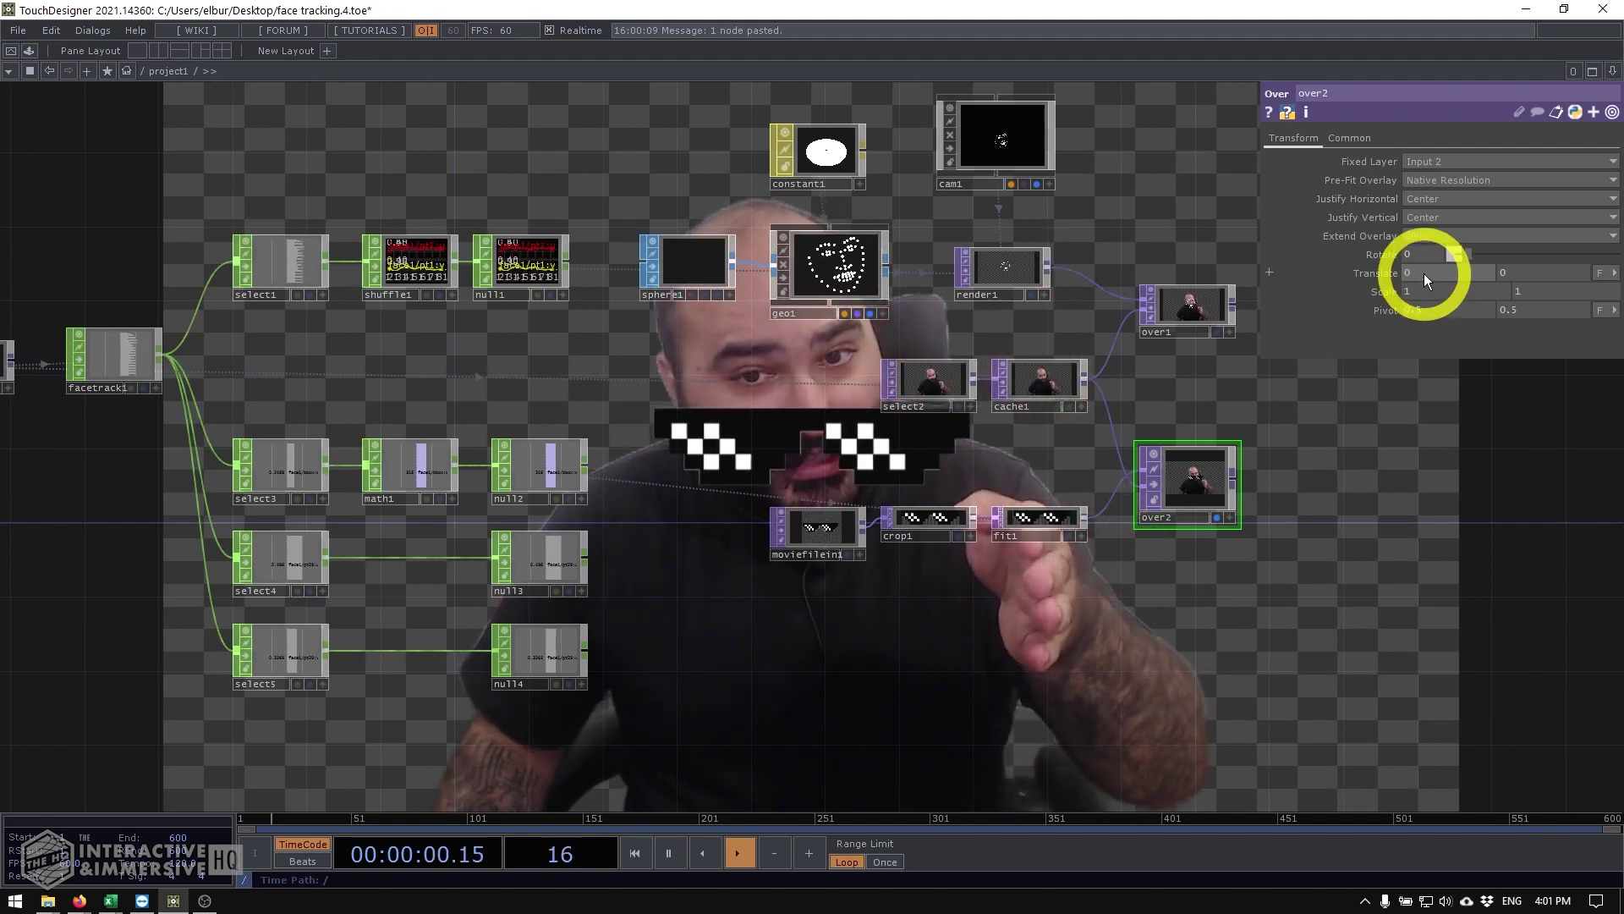
pyautogui.moveTo(1421, 272); pyautogui.dragTo(1551, 239, button='middle')
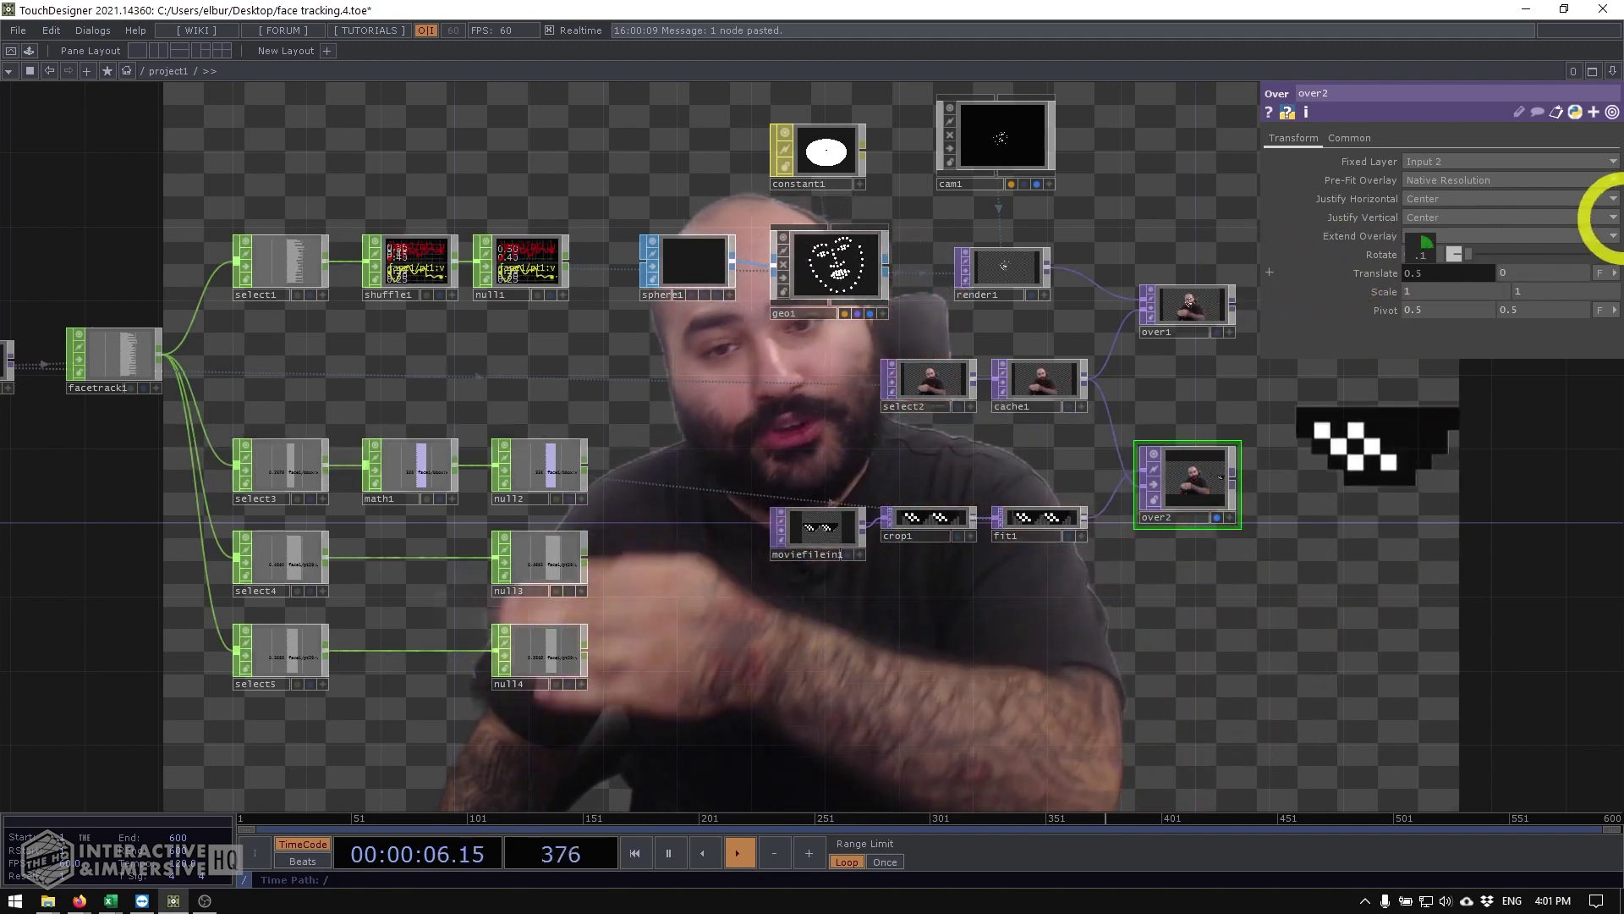
pyautogui.moveTo(1337, 252); pyautogui.dragTo(1421, 271, button='middle')
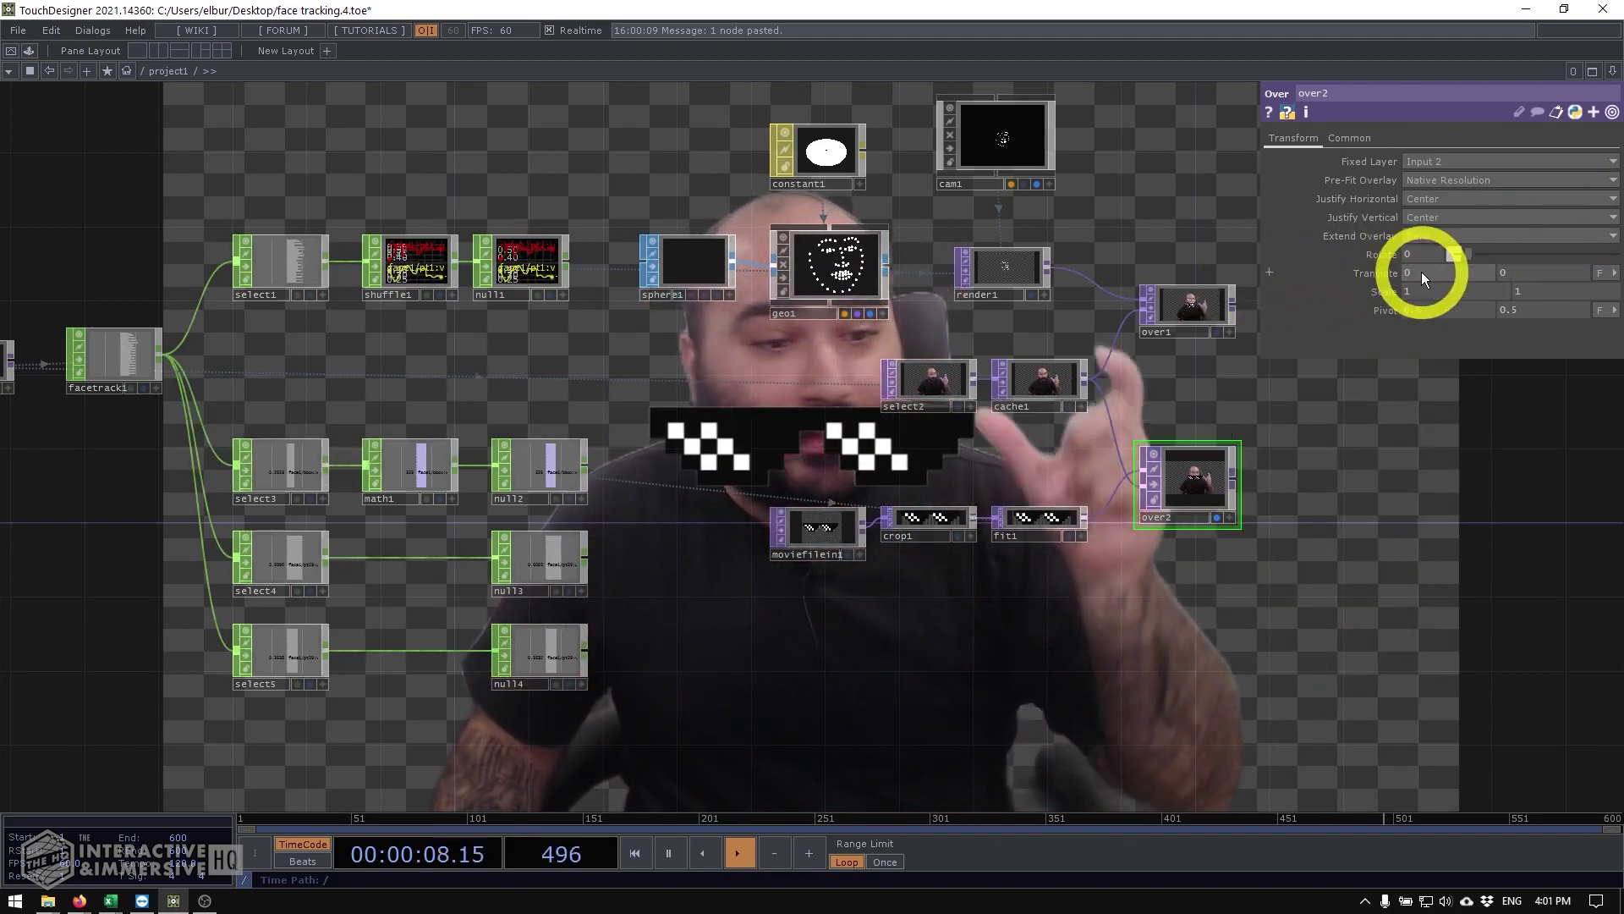
# Step: Insert a Math CHOP on the wire between select4 and null3
pyautogui.moveTo(471, 439); pyautogui.dragTo(591, 443)
pyautogui.scroll(2, 523, 475)
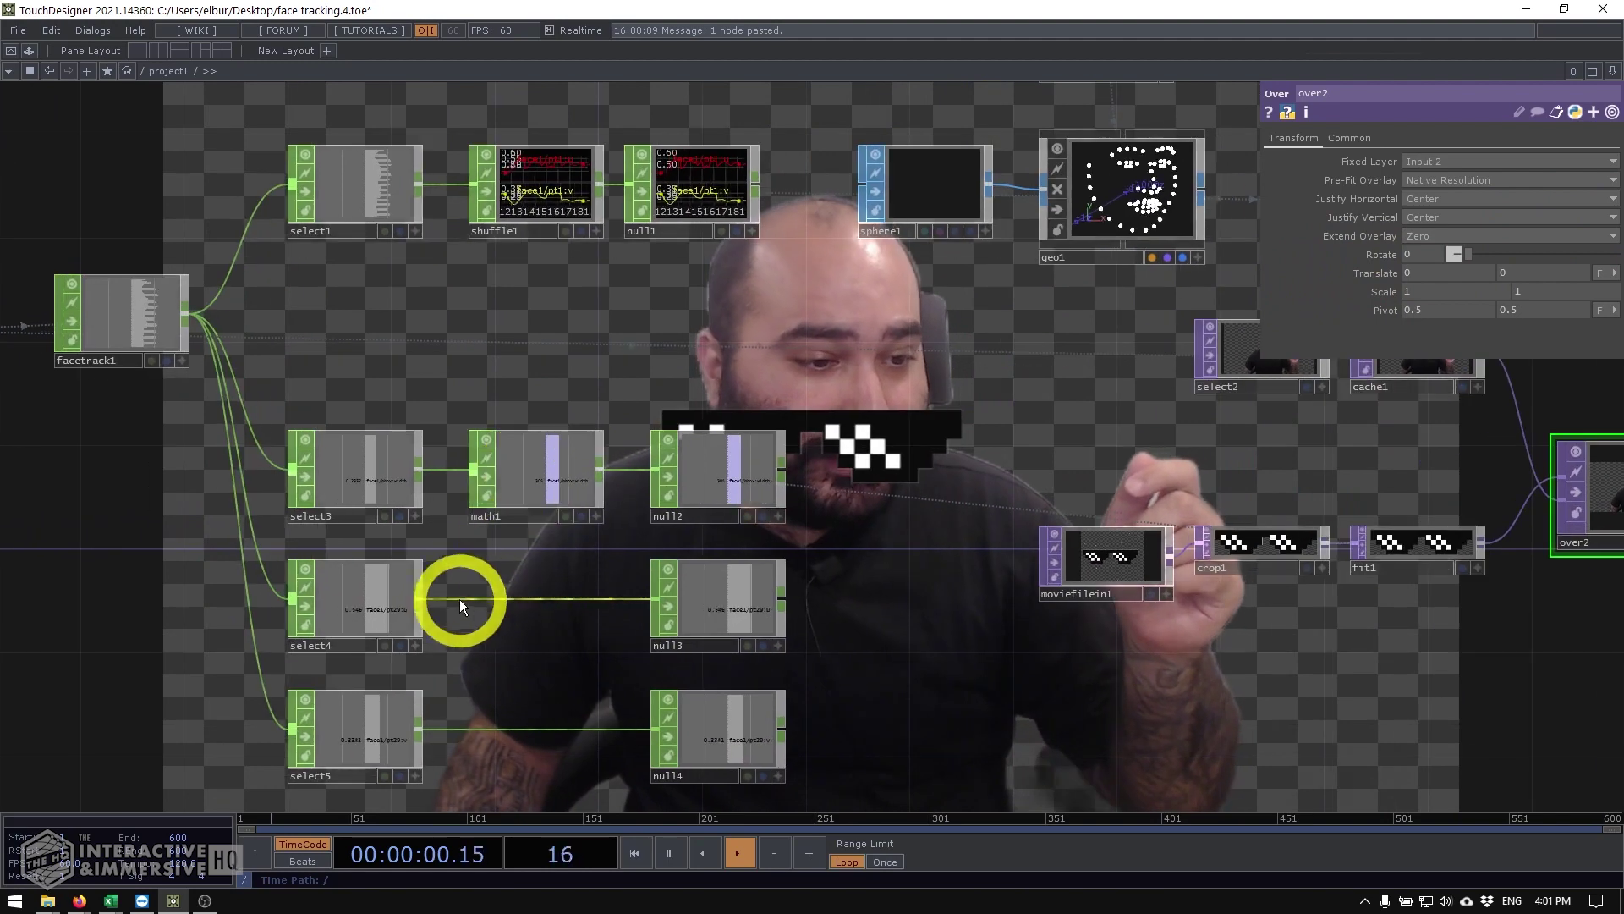
pyautogui.rightClick(462, 597)
pyautogui.click(481, 581)
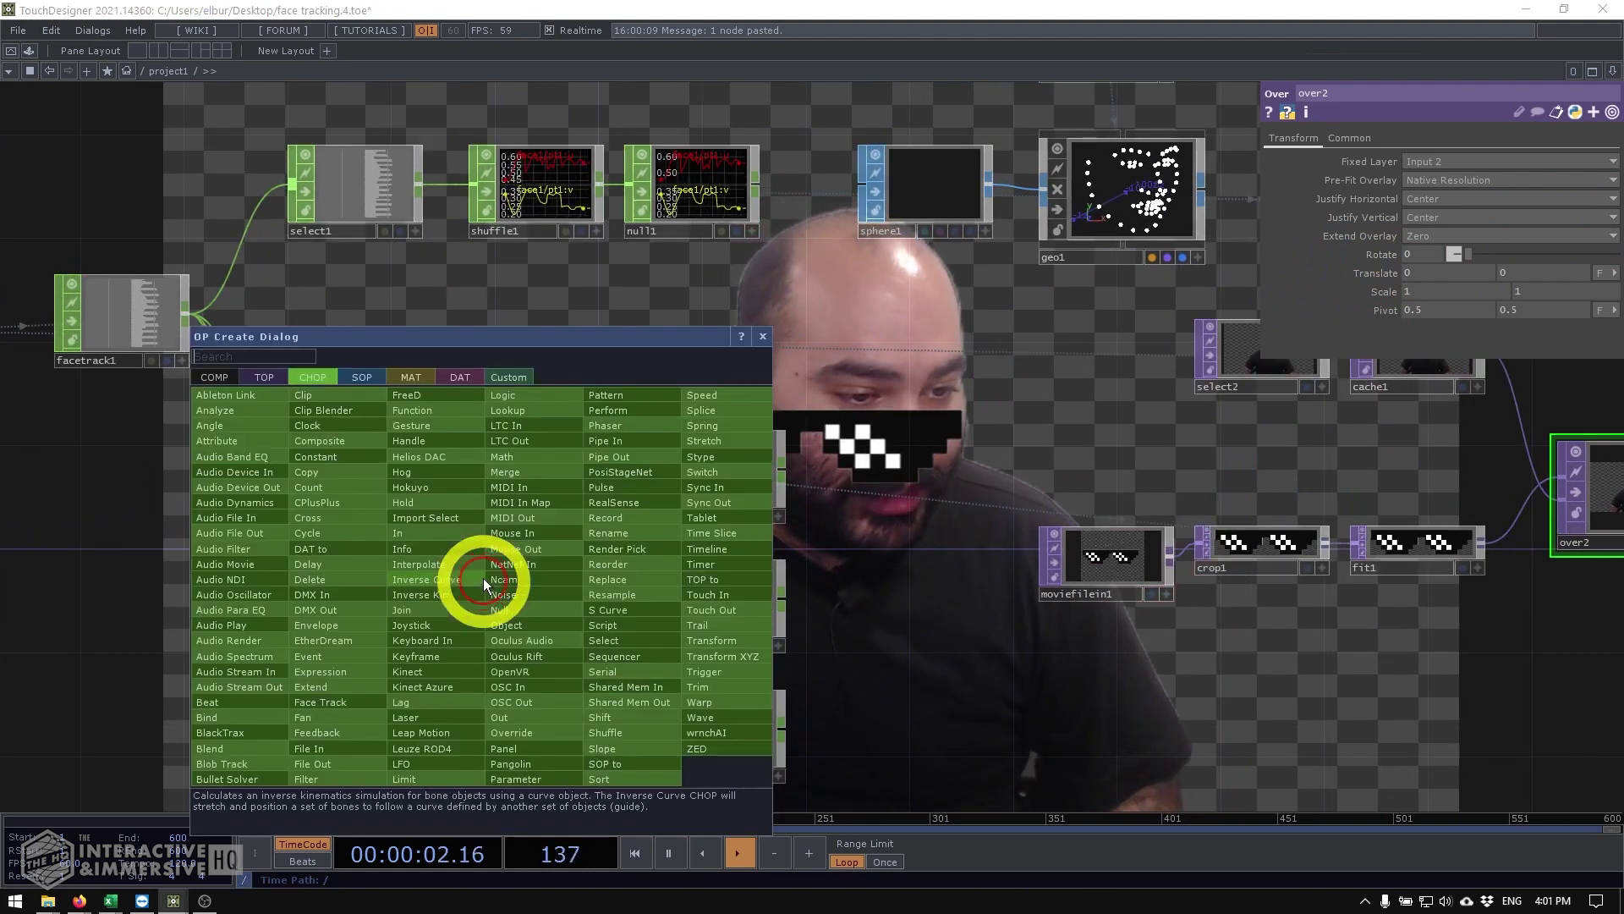
pyautogui.write('math')
pyautogui.click(533, 459)
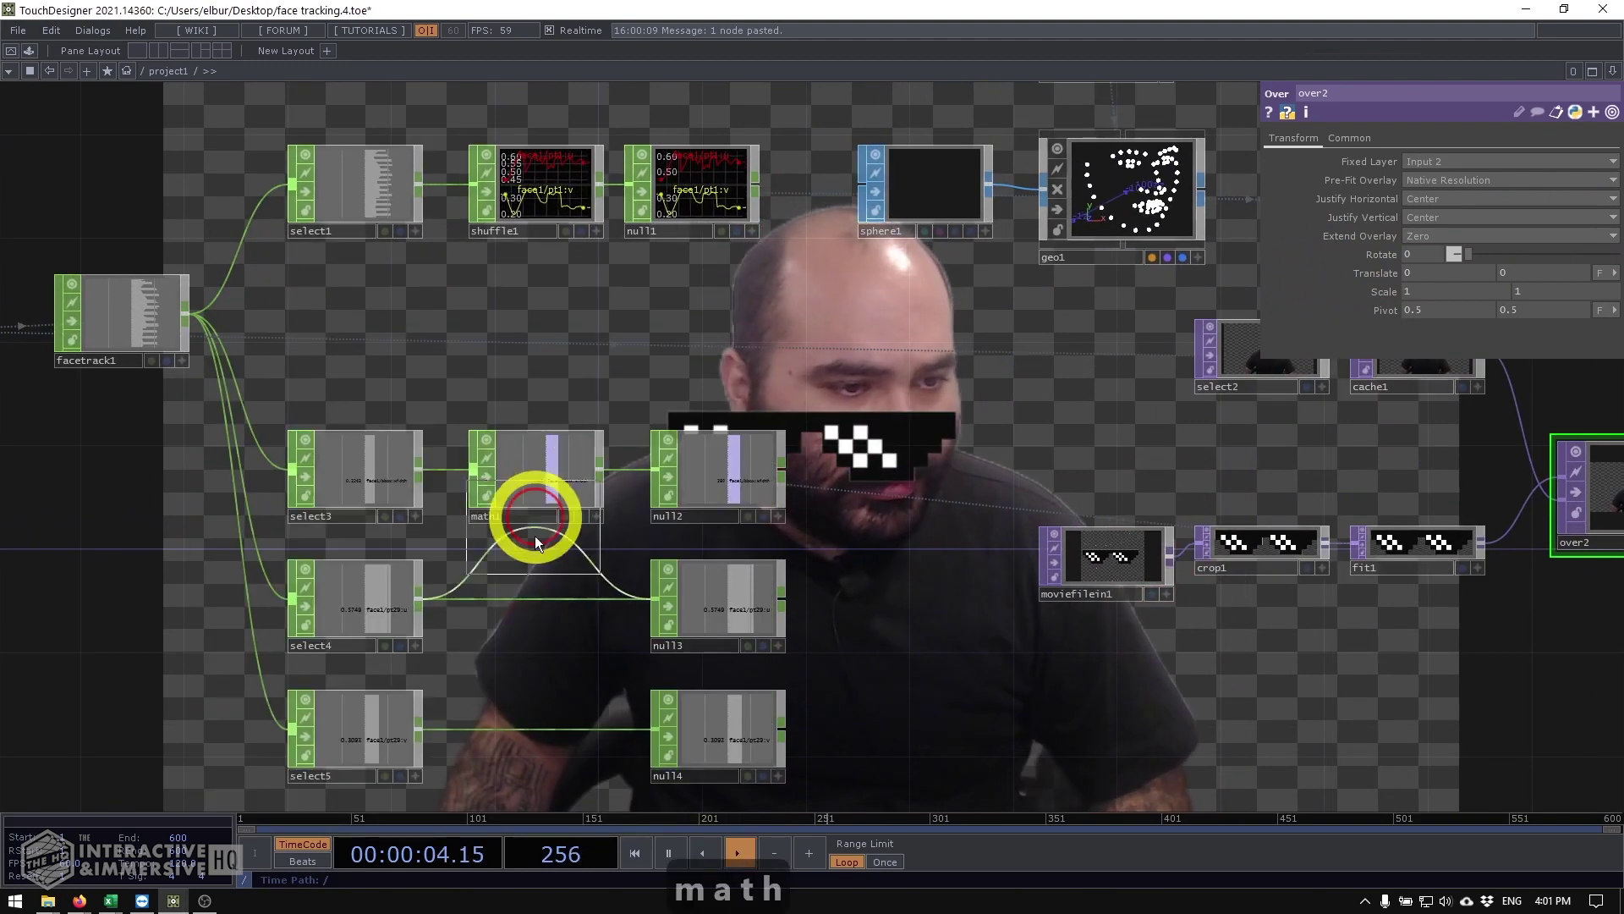
pyautogui.click(534, 606)
# Step: Set the new Math CHOP's To Range to -0.5 and 0.5
pyautogui.scroll(3, 391, 609)
pyautogui.click(391, 630)
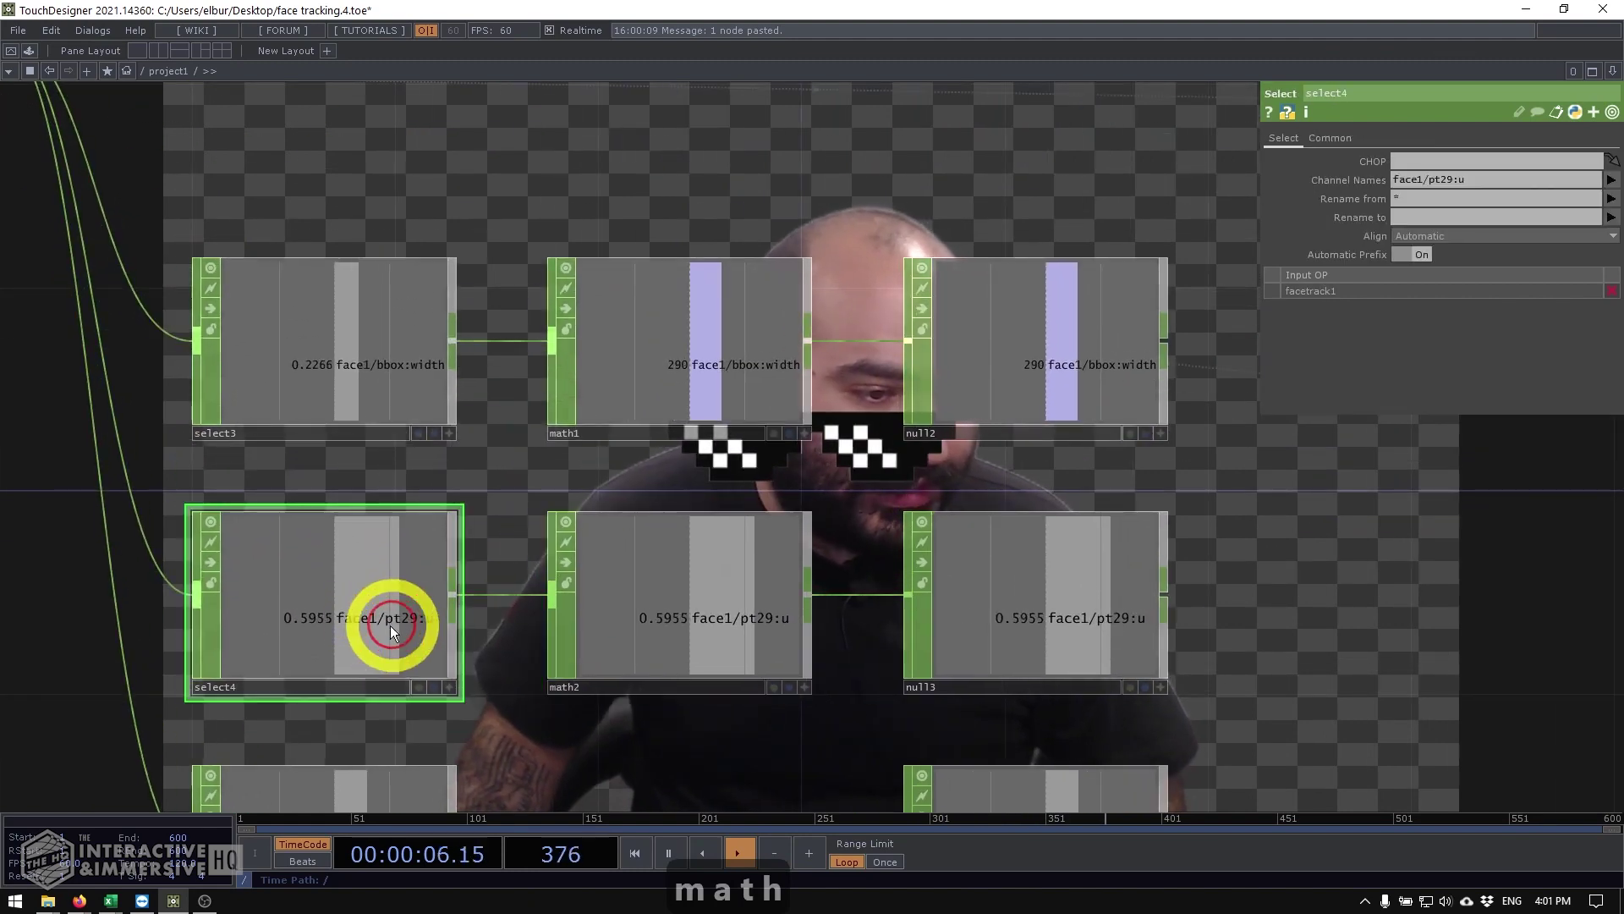
pyautogui.click(688, 616)
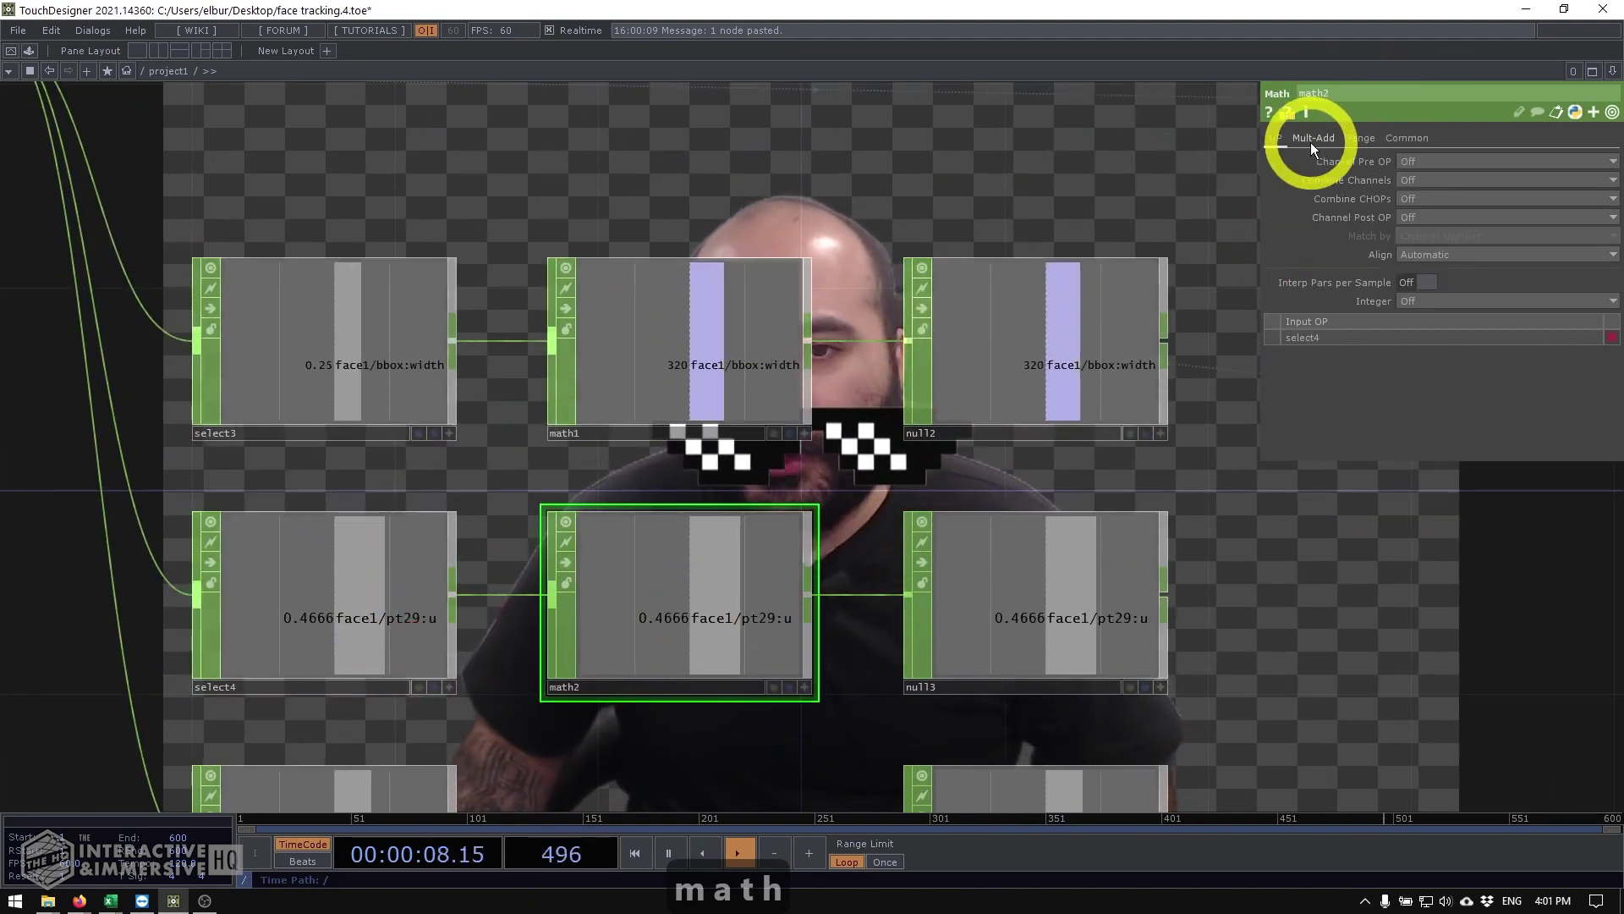
pyautogui.click(1359, 138)
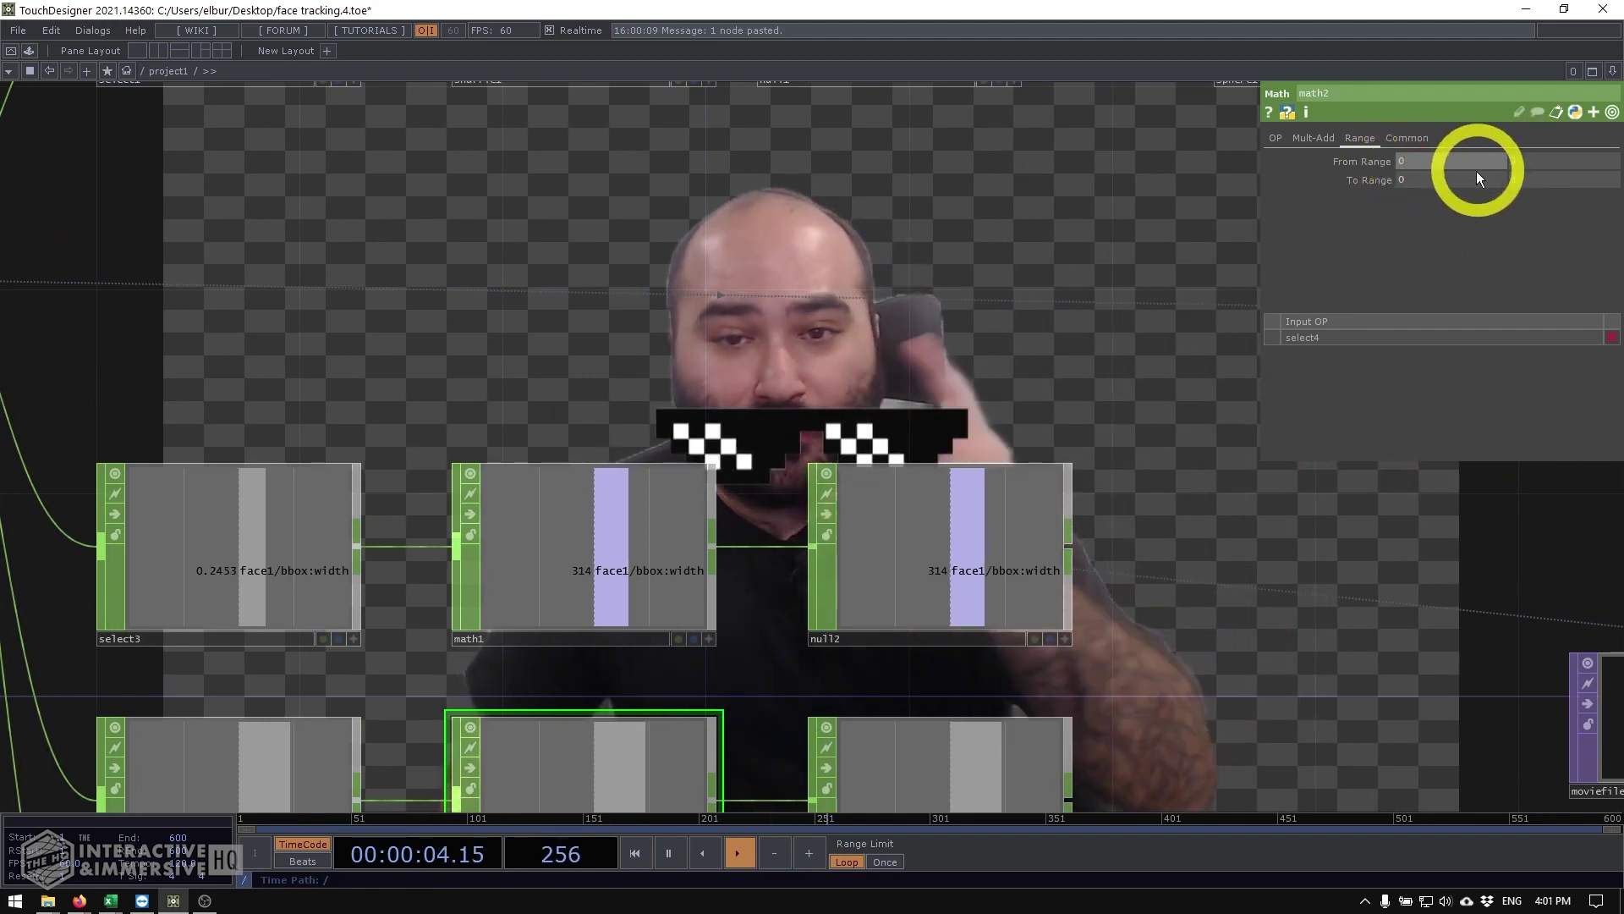
pyautogui.click(1469, 176)
pyautogui.write('-')
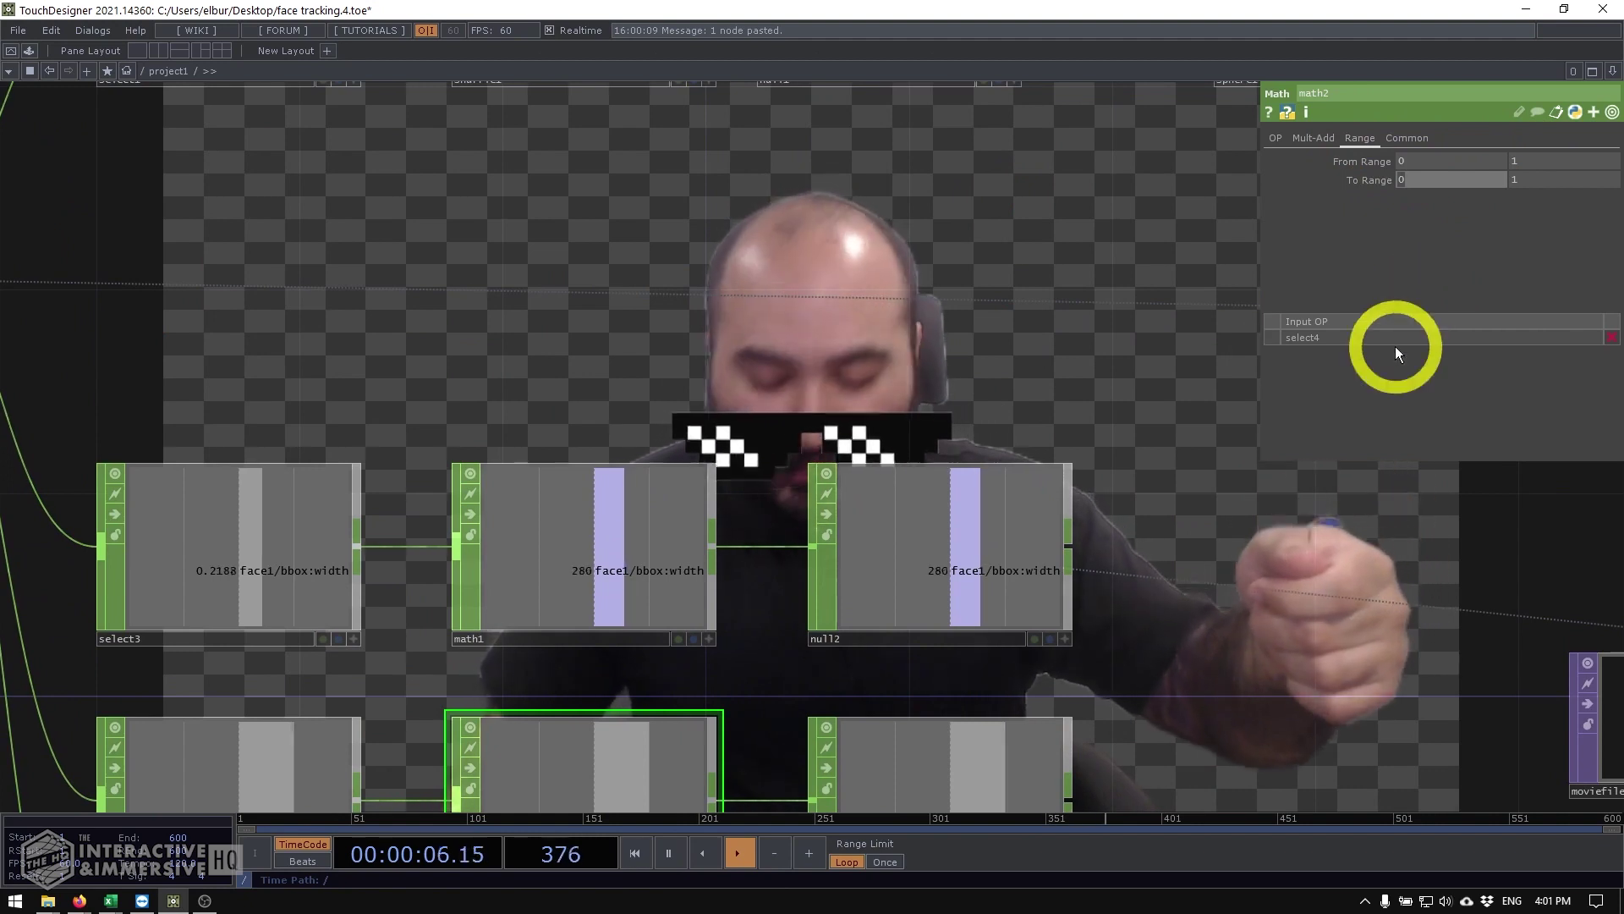
pyautogui.write('0.5')
pyautogui.press('Tab')
pyautogui.write('0.5')
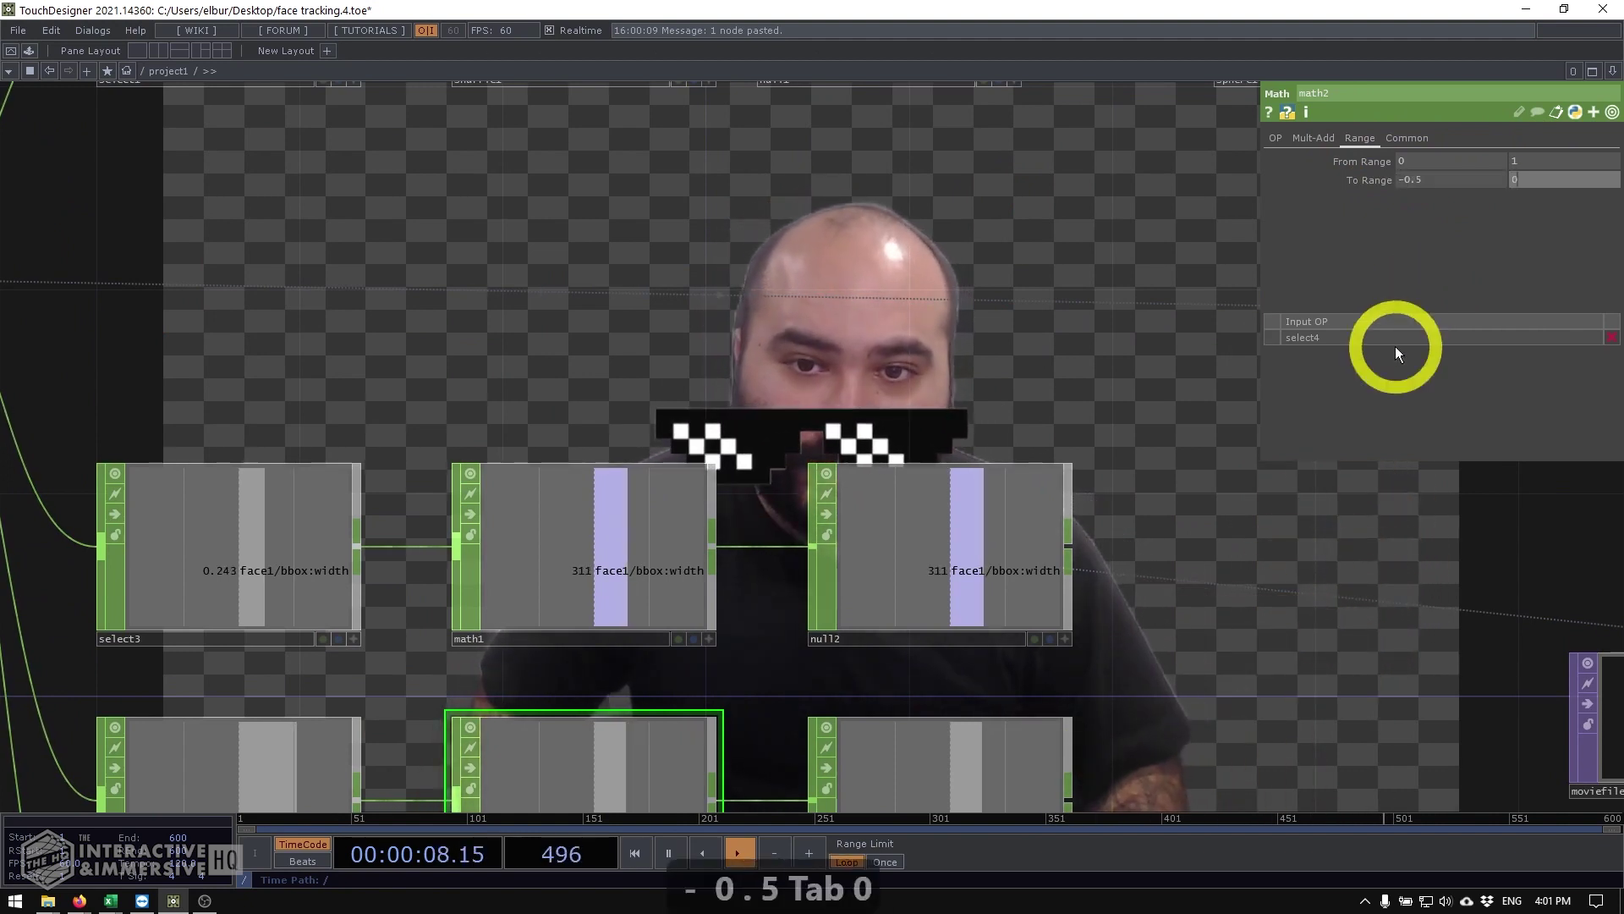
pyautogui.press('Return')
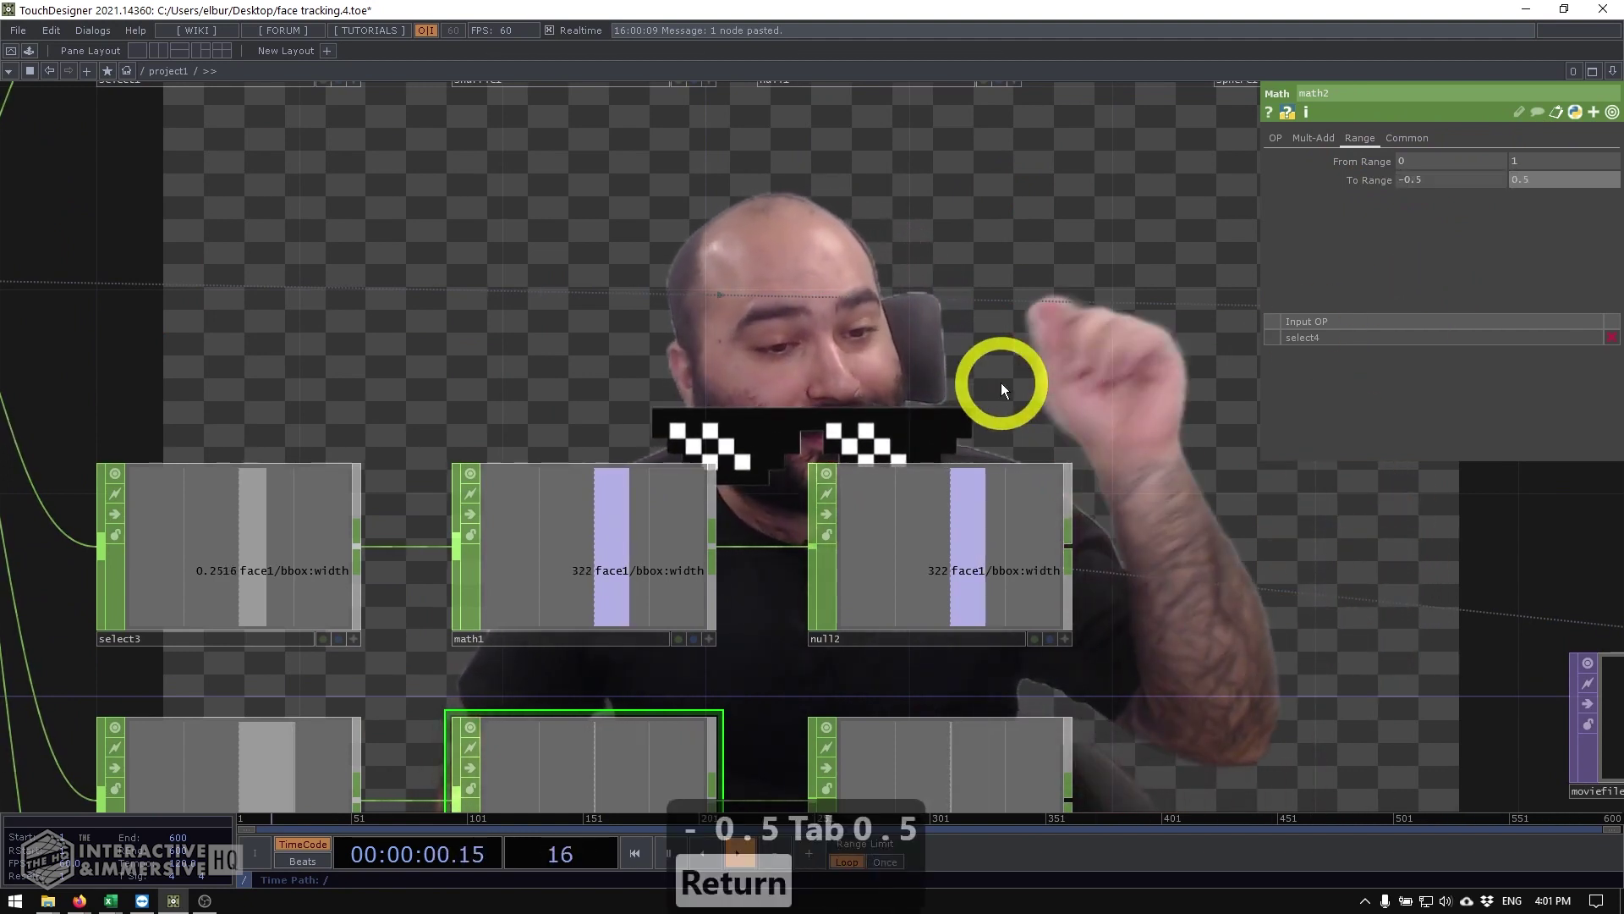
# Step: Drive the sunglasses Over TOP's horizontal Translate with a CHOP Reference to null3's face1/pt29:u channel
pyautogui.scroll(-10, 1018, 382)
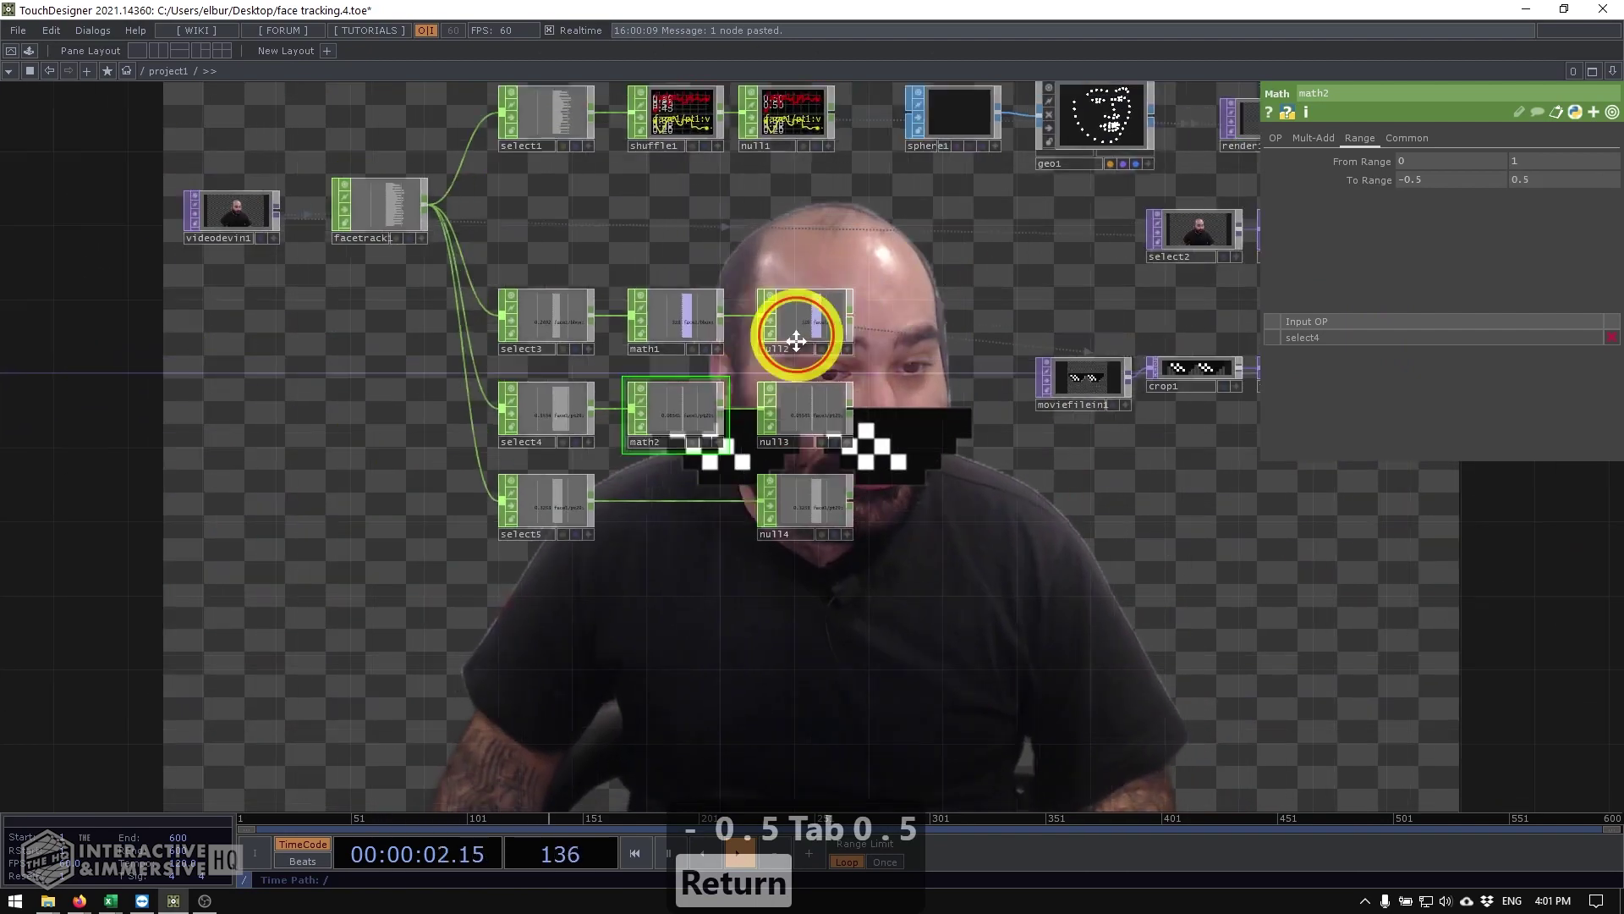
pyautogui.moveTo(936, 544); pyautogui.dragTo(685, 570)
pyautogui.click(1038, 426)
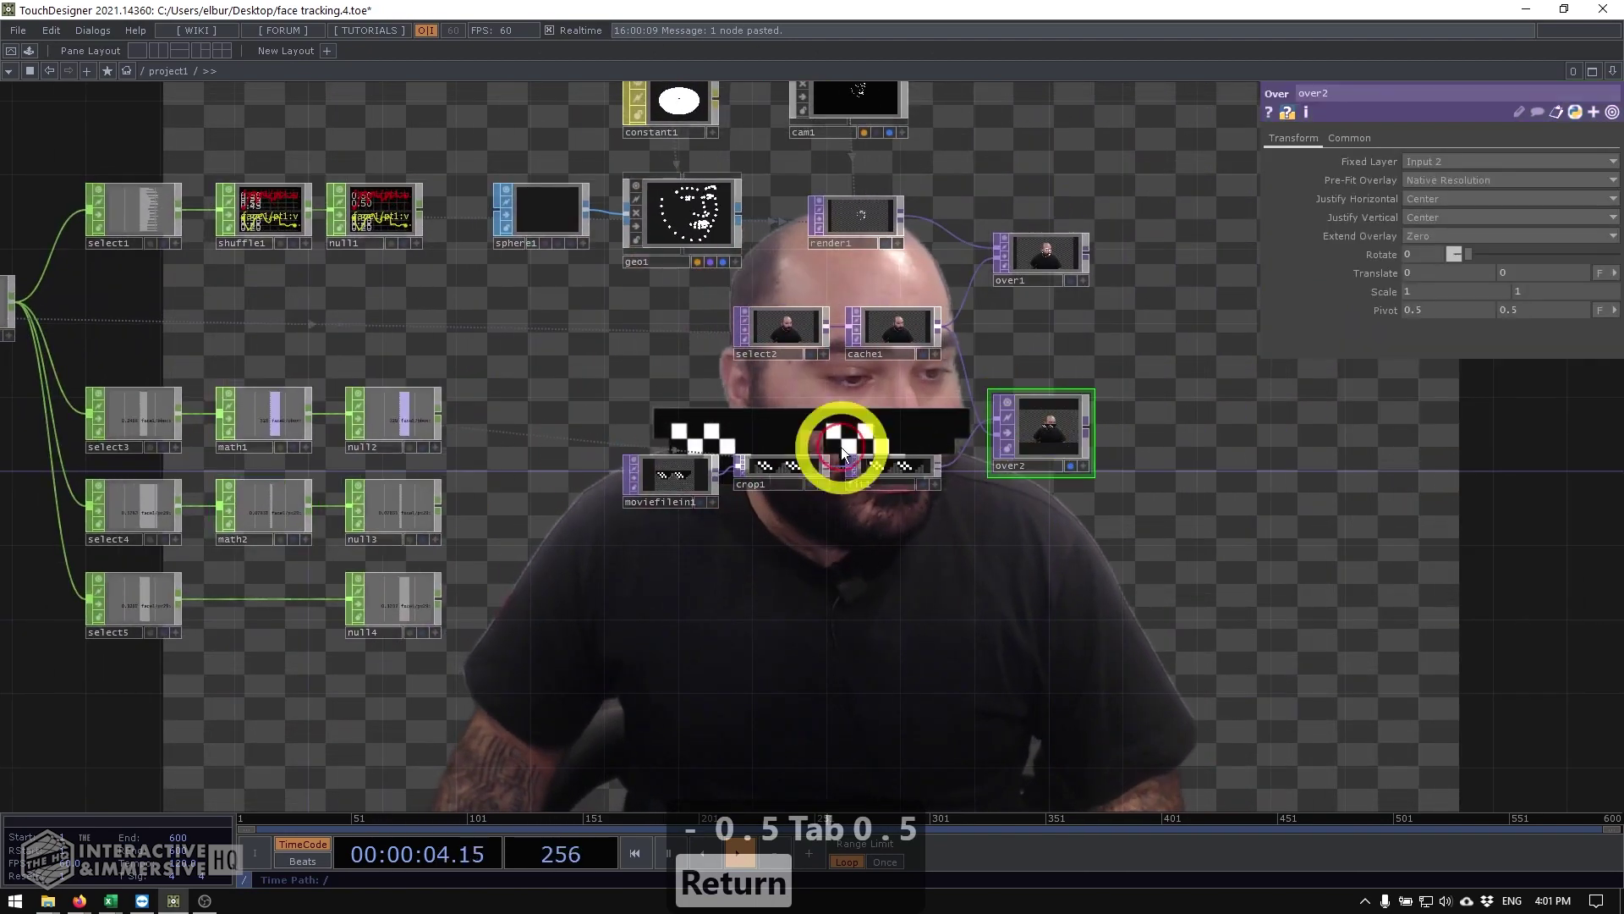
pyautogui.click(434, 539)
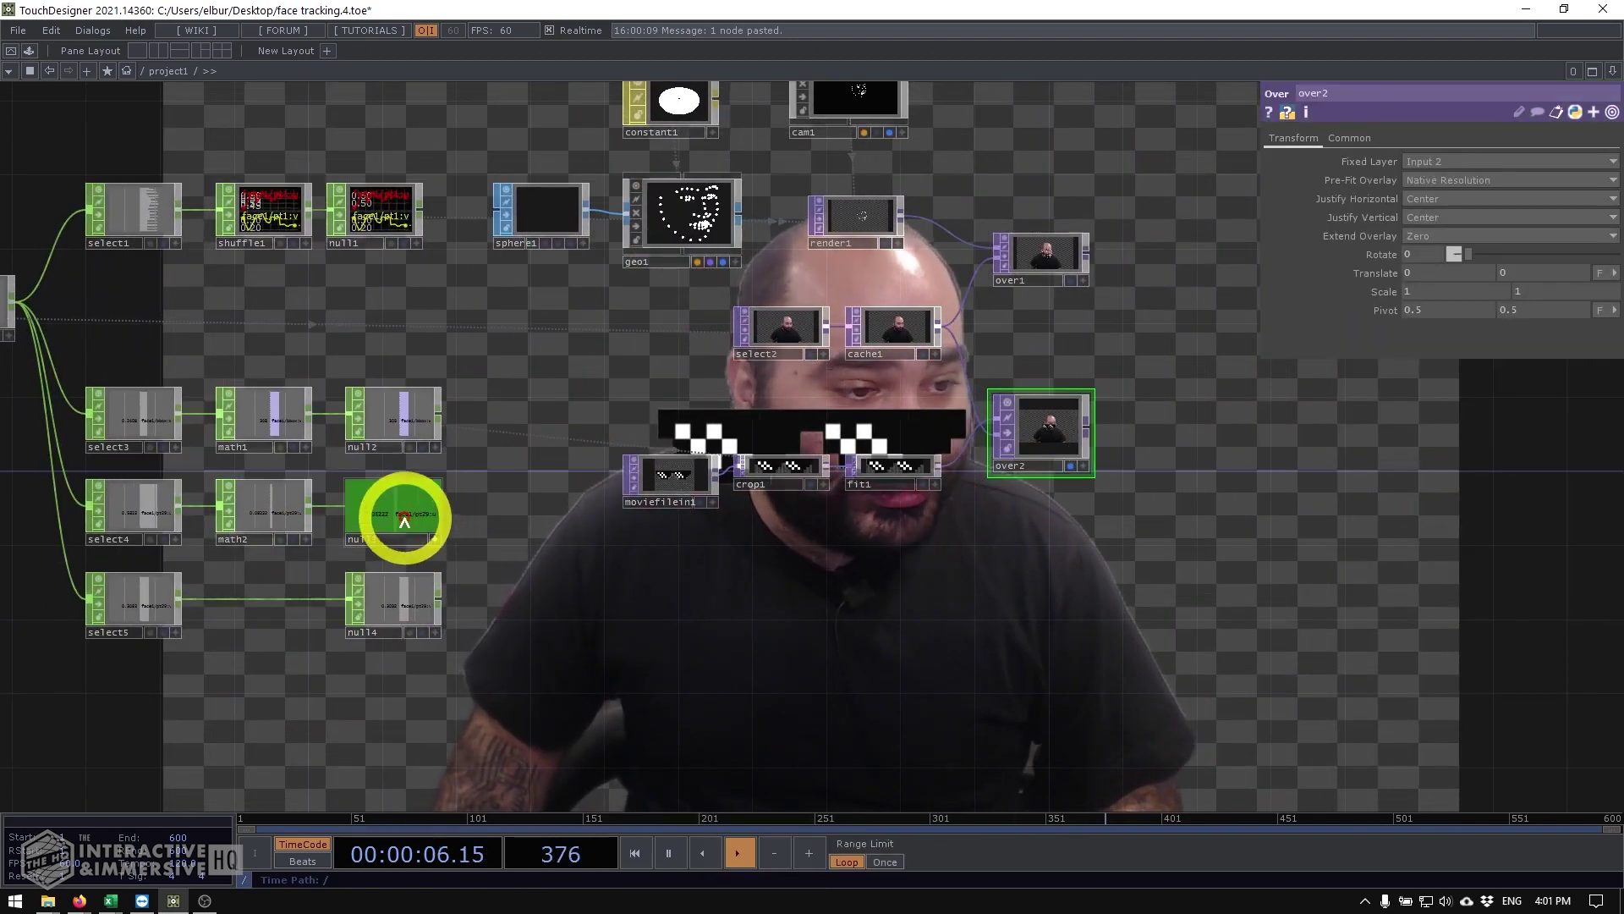
pyautogui.moveTo(404, 520); pyautogui.dragTo(1438, 274)
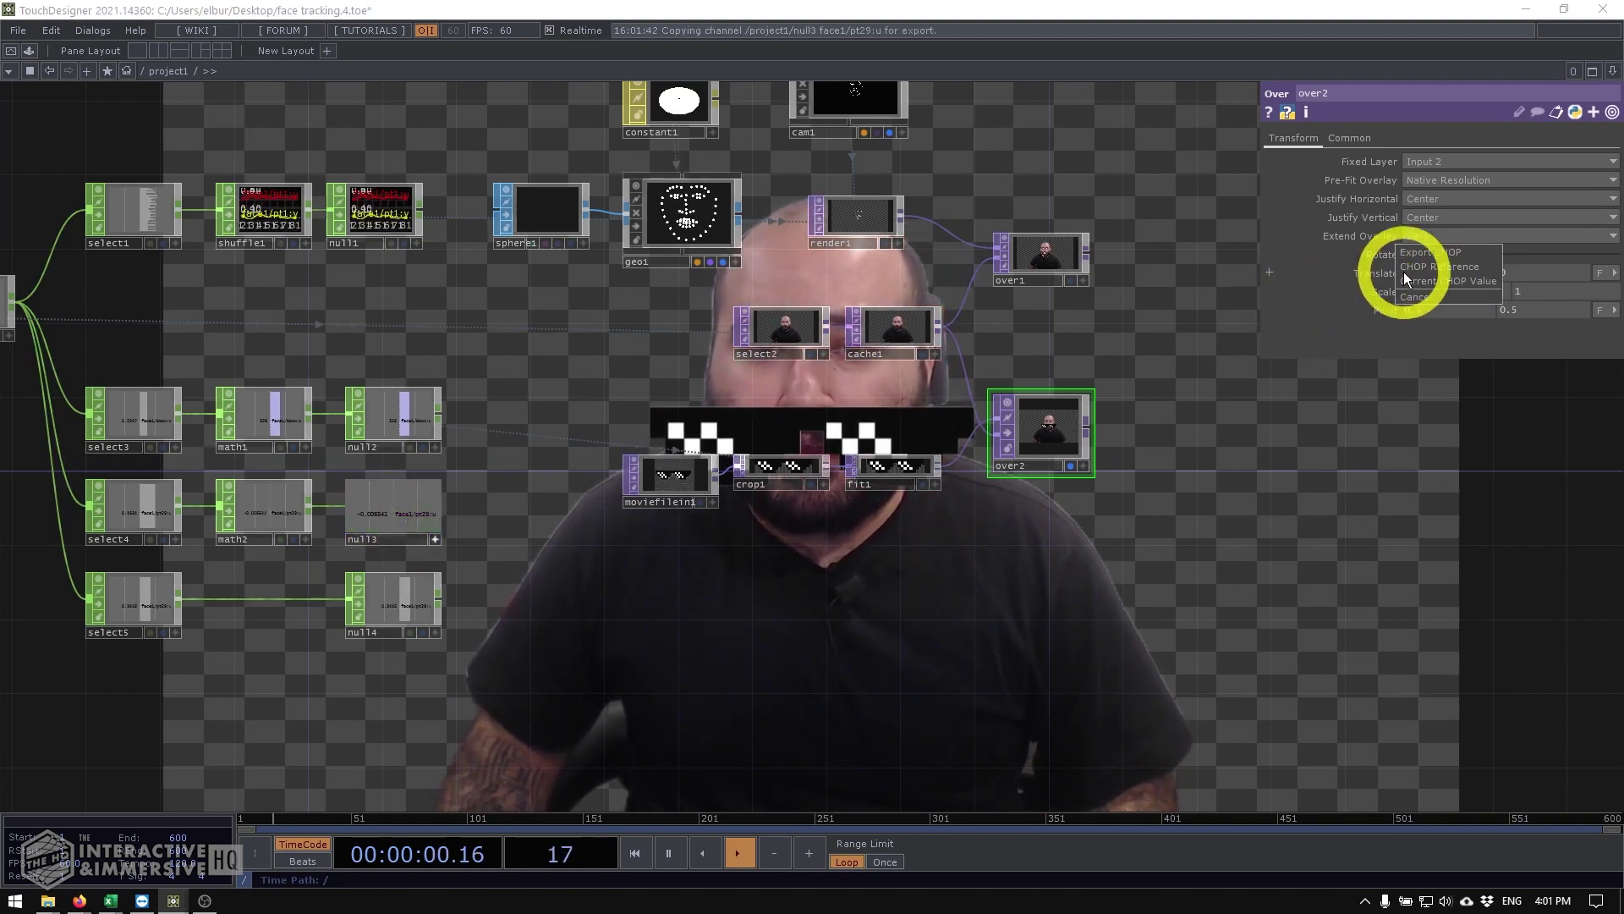
pyautogui.click(1419, 268)
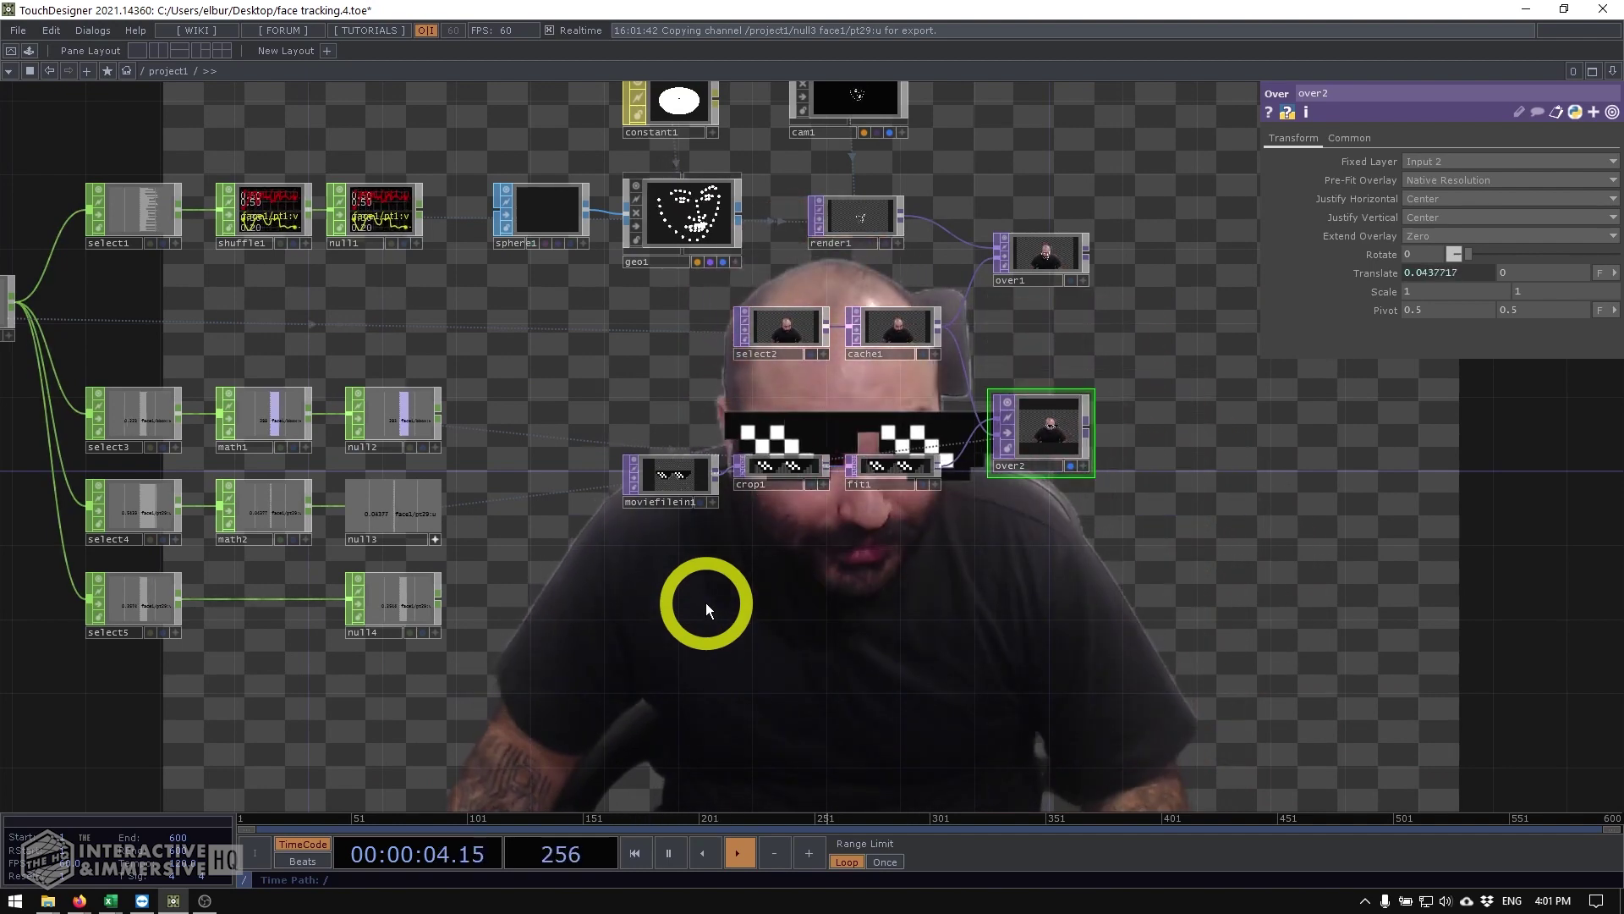
# Step: Examine the Face Track CHOP's Aspect Correct UVs setting and the pt29:v value passing from select5 to null4
pyautogui.moveTo(705, 602); pyautogui.dragTo(1007, 606)
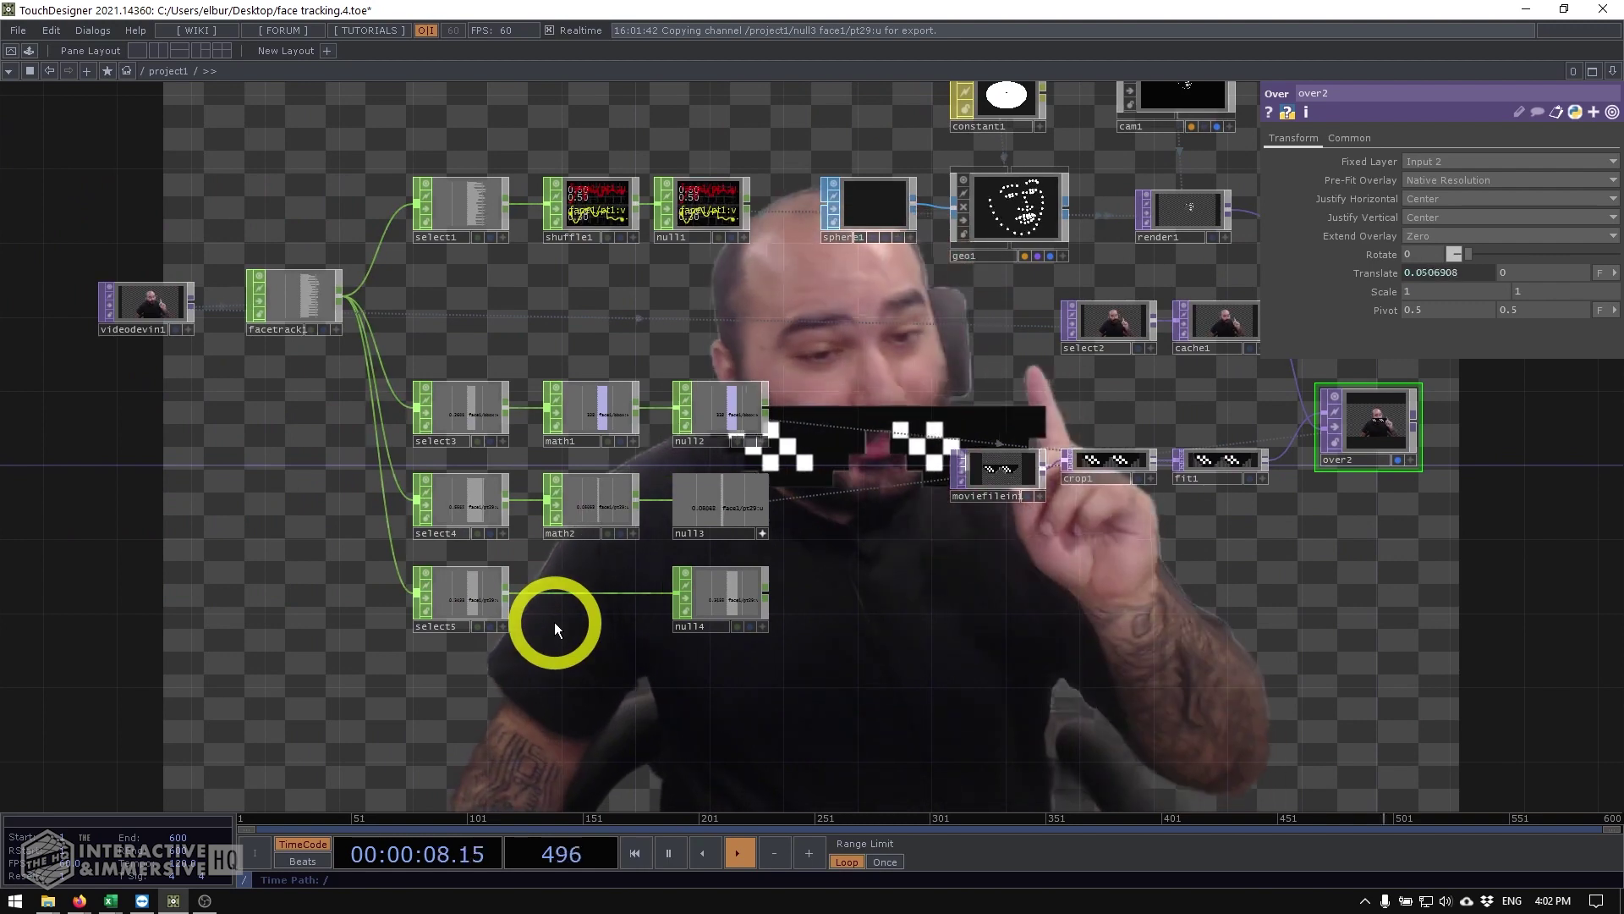
pyautogui.scroll(3, 554, 622)
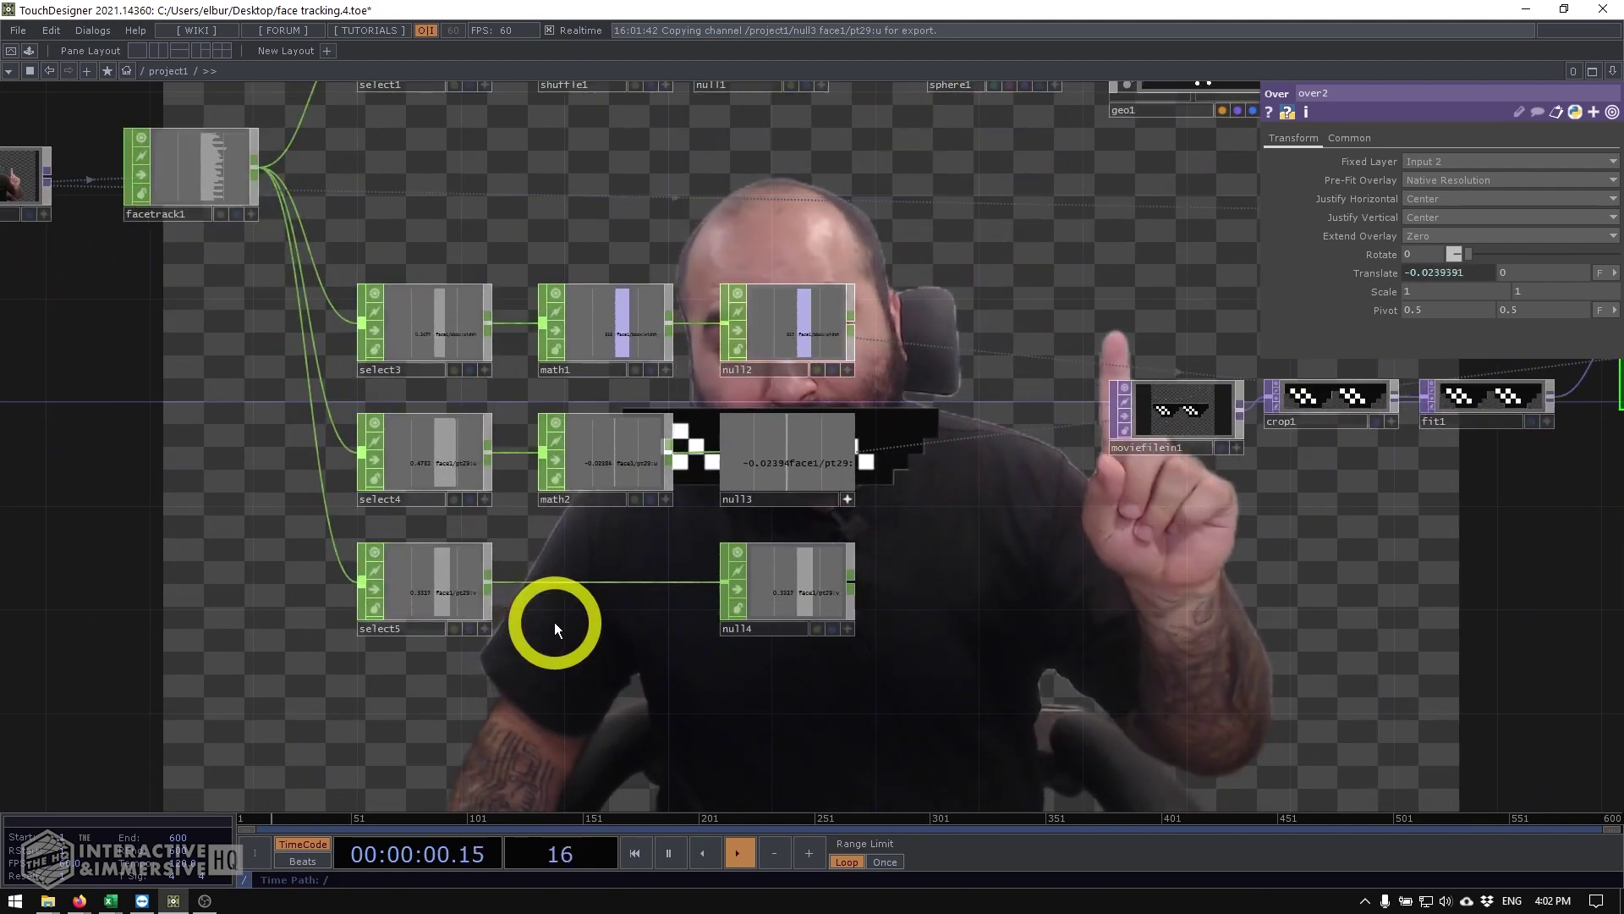
pyautogui.click(211, 189)
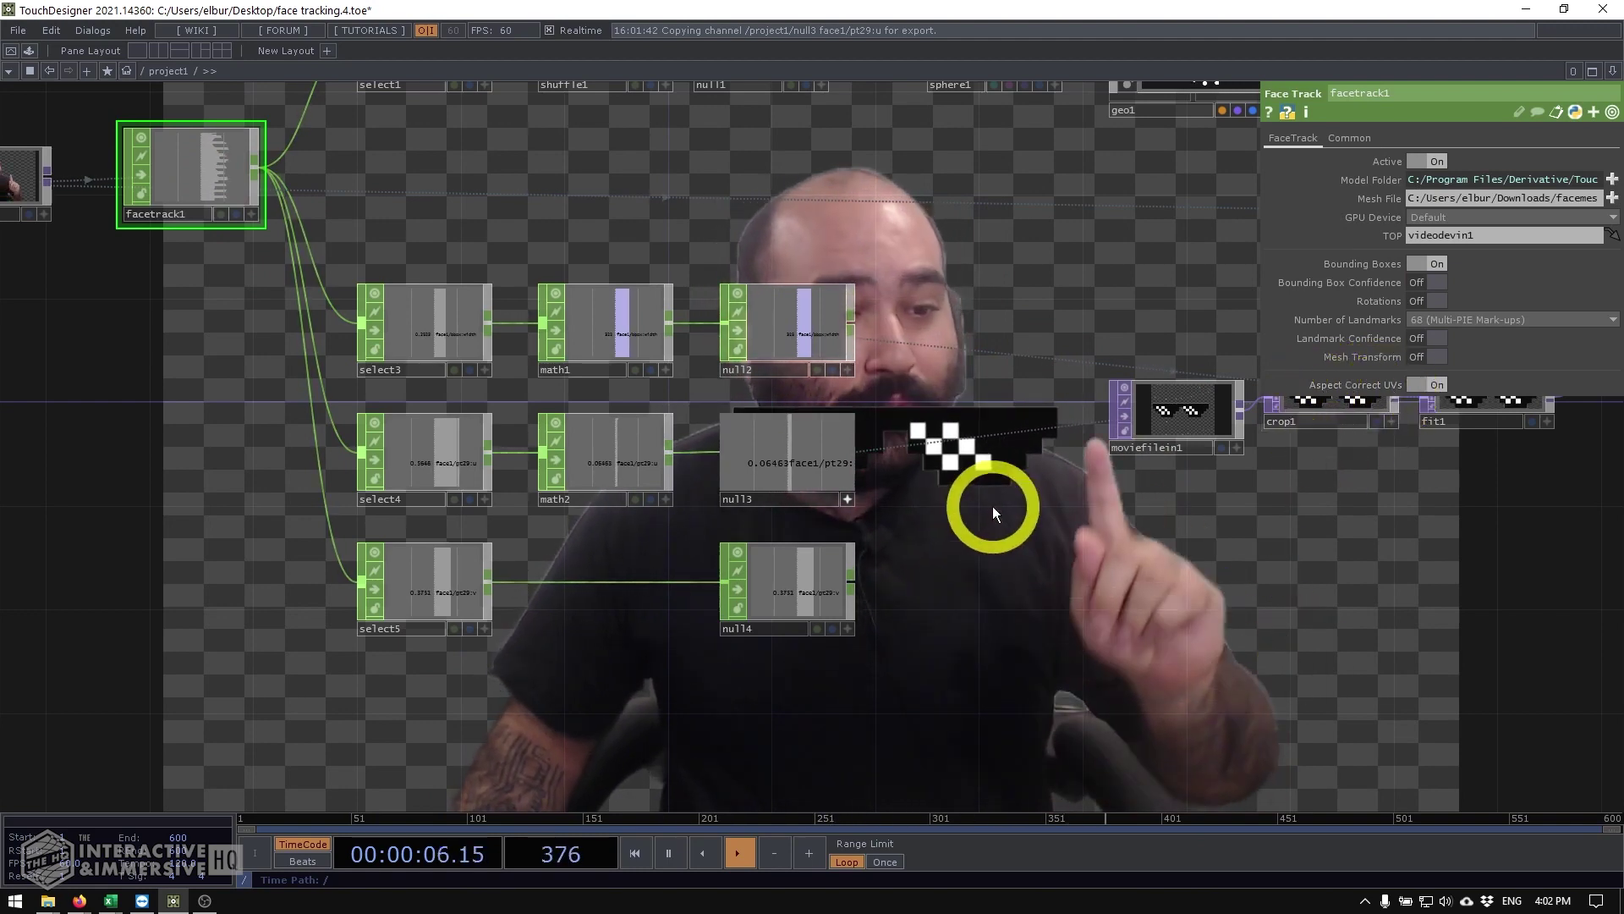
pyautogui.scroll(5, 395, 460)
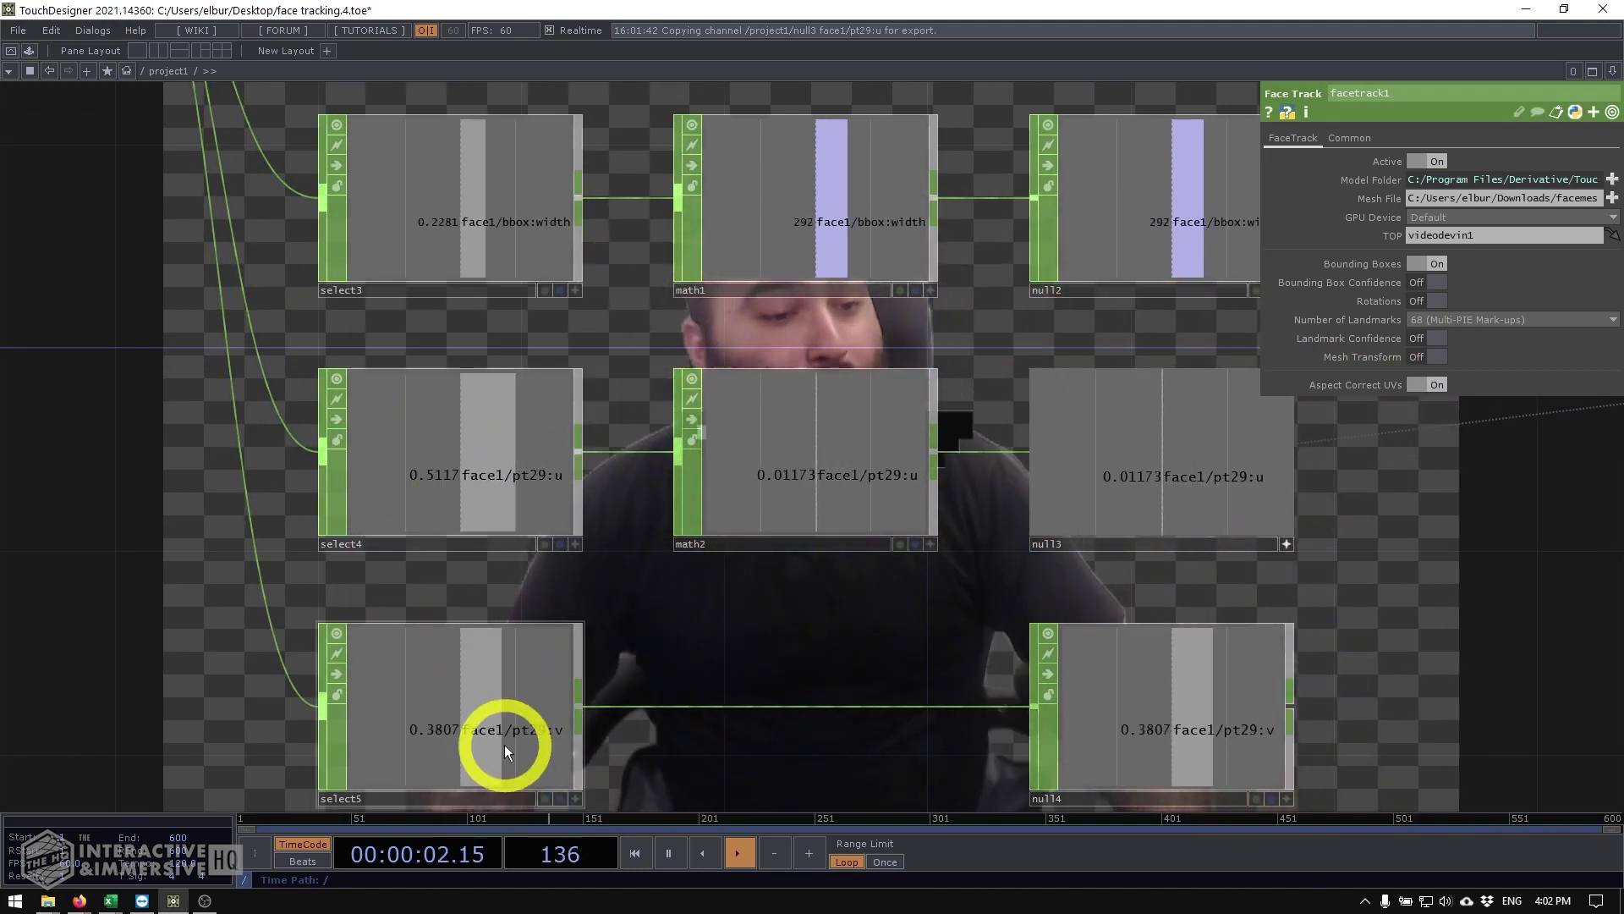
pyautogui.moveTo(779, 656); pyautogui.dragTo(780, 592)
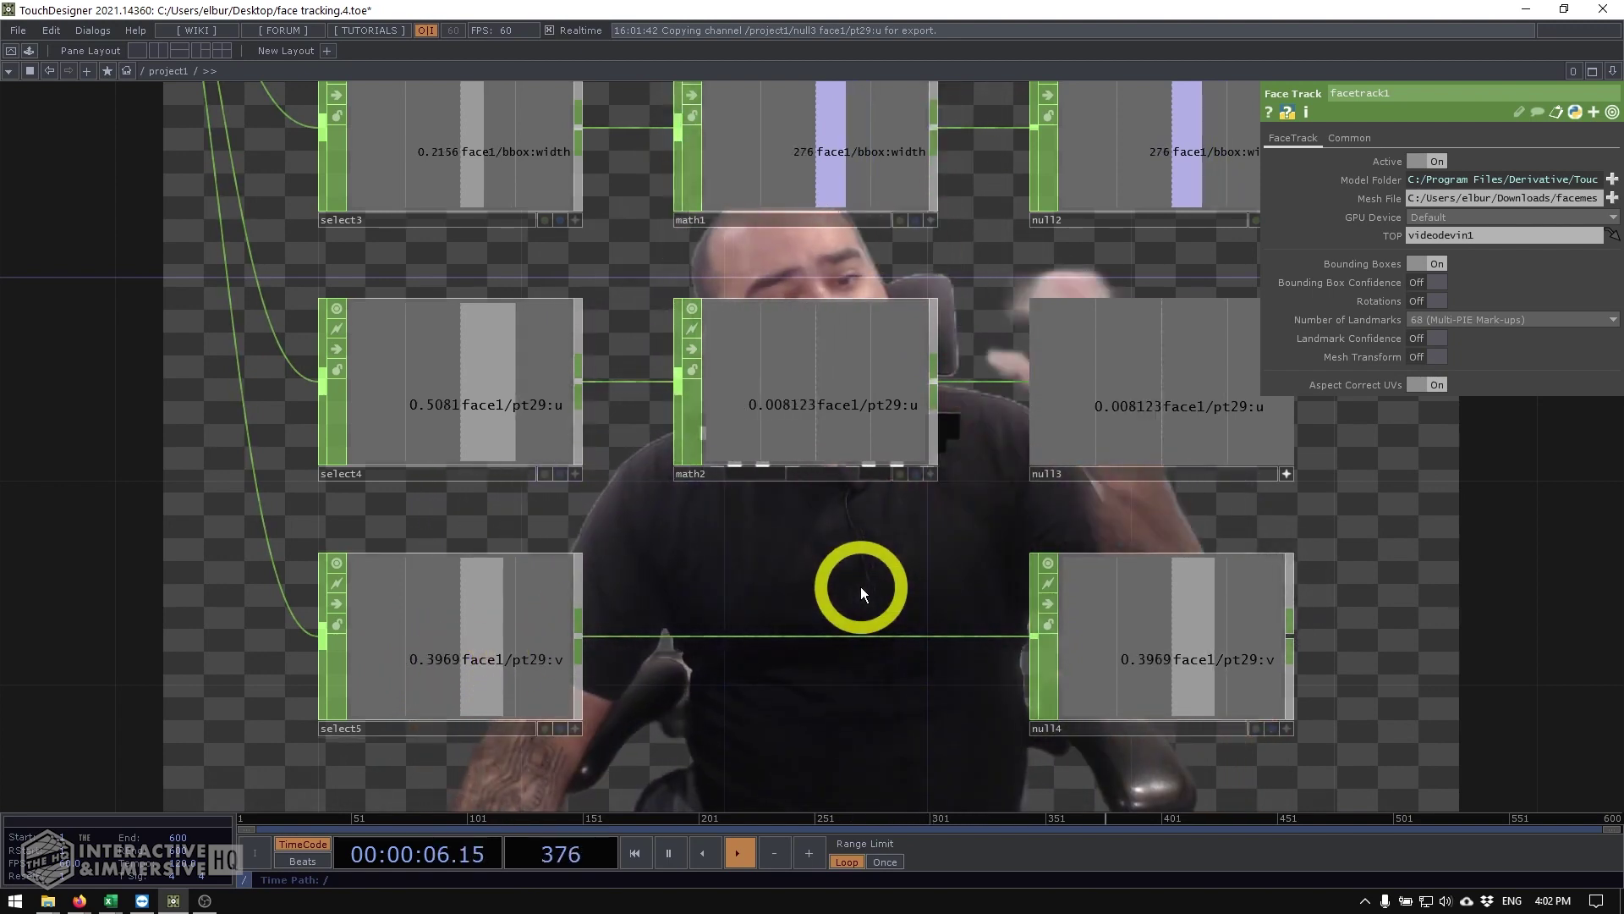
pyautogui.moveTo(824, 568); pyautogui.dragTo(776, 533)
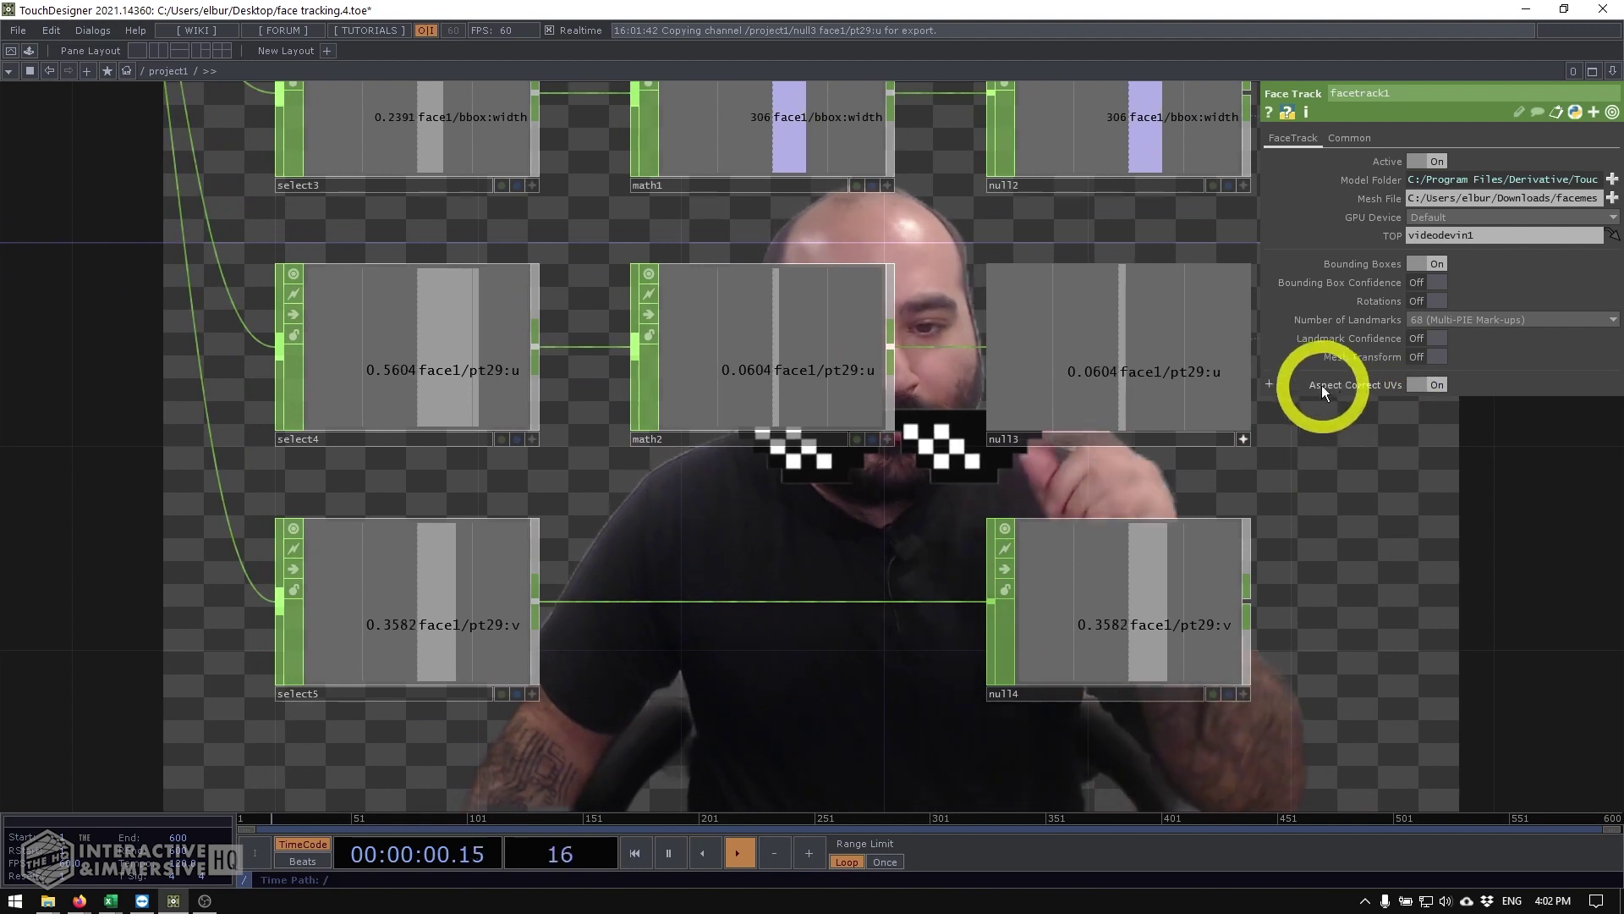
pyautogui.moveTo(911, 518); pyautogui.dragTo(945, 368)
pyautogui.scroll(-3, 897, 369)
pyautogui.moveTo(883, 468); pyautogui.dragTo(941, 342)
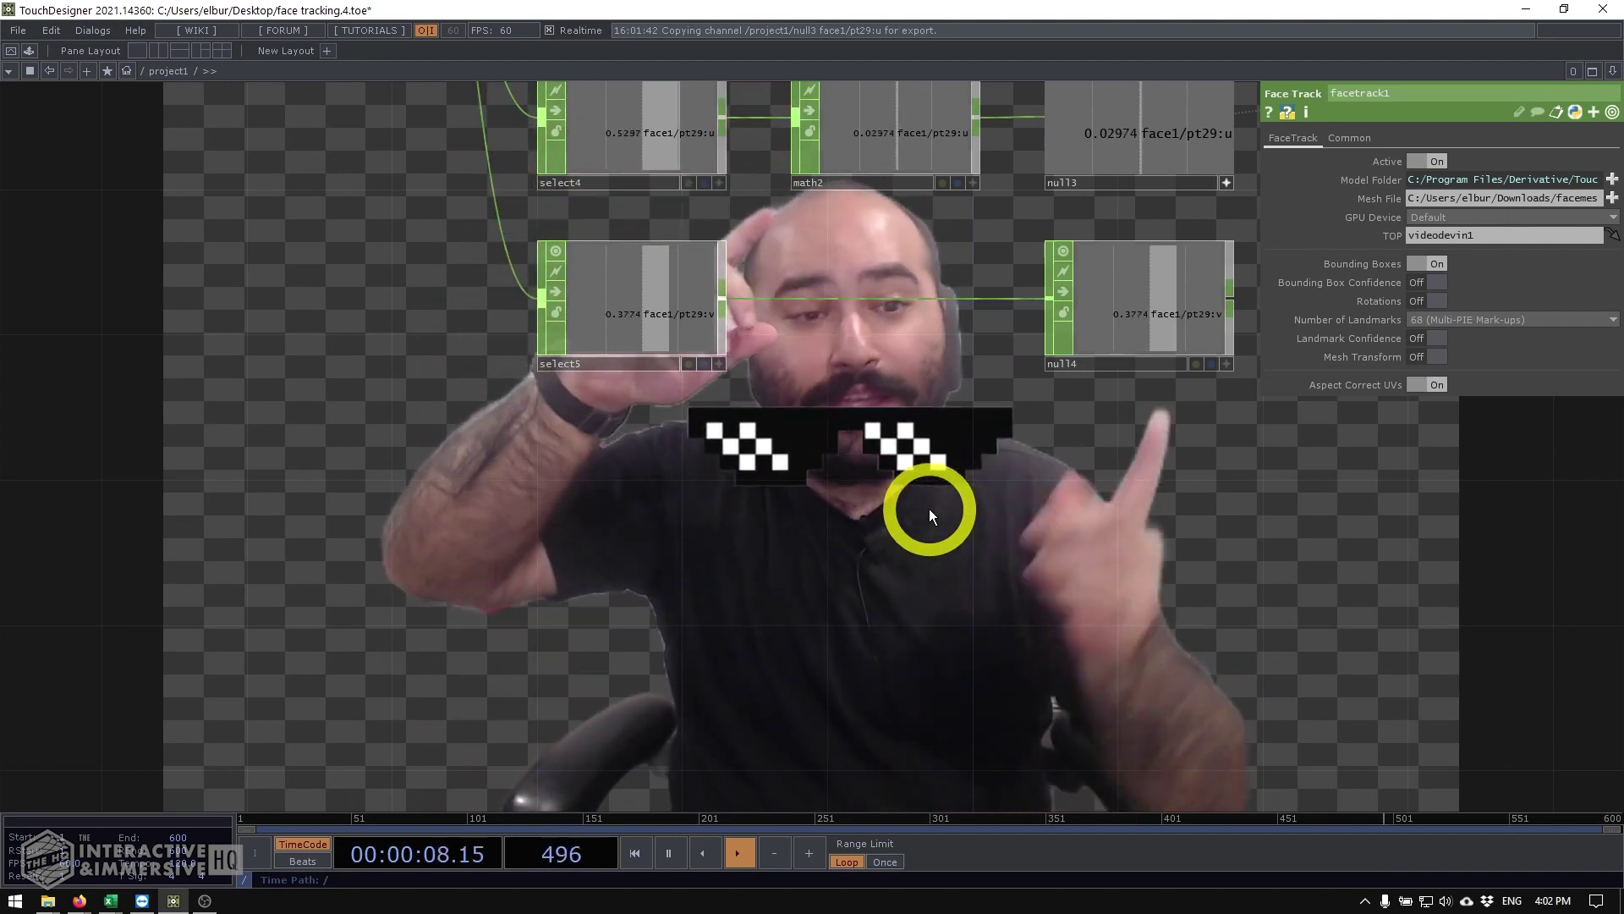
# Step: Check the resolution and aspect ratio of the webcam's Video Device In TOP
pyautogui.moveTo(477, 407); pyautogui.dragTo(922, 702)
pyautogui.scroll(-5, 656, 421)
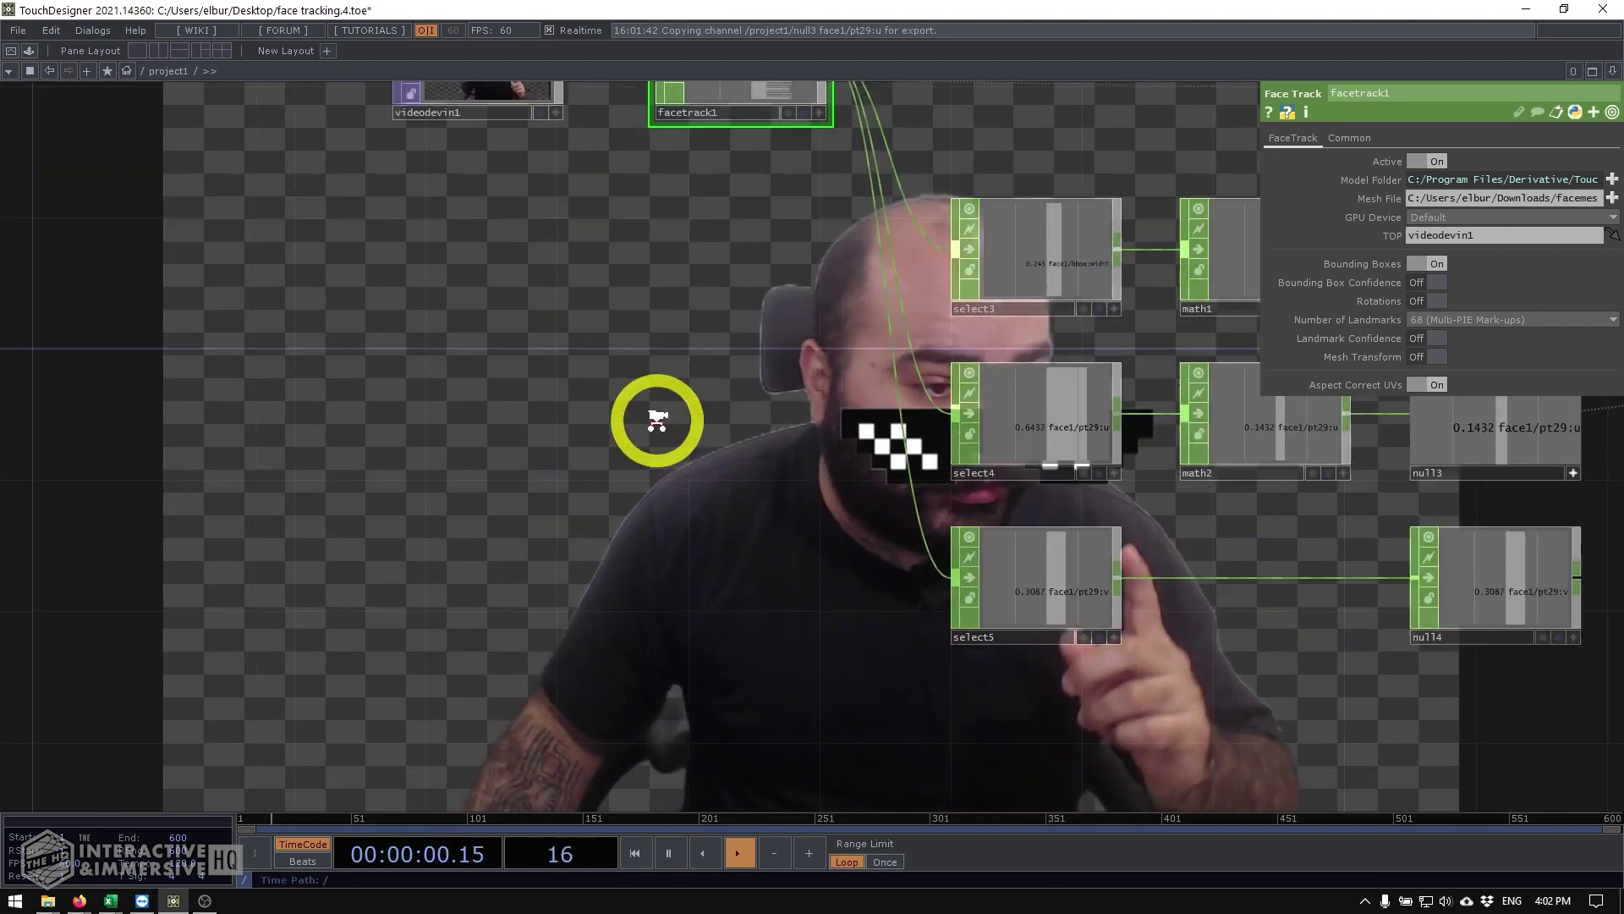
pyautogui.scroll(5, 603, 264)
pyautogui.click(566, 302)
pyautogui.middleClick(566, 301)
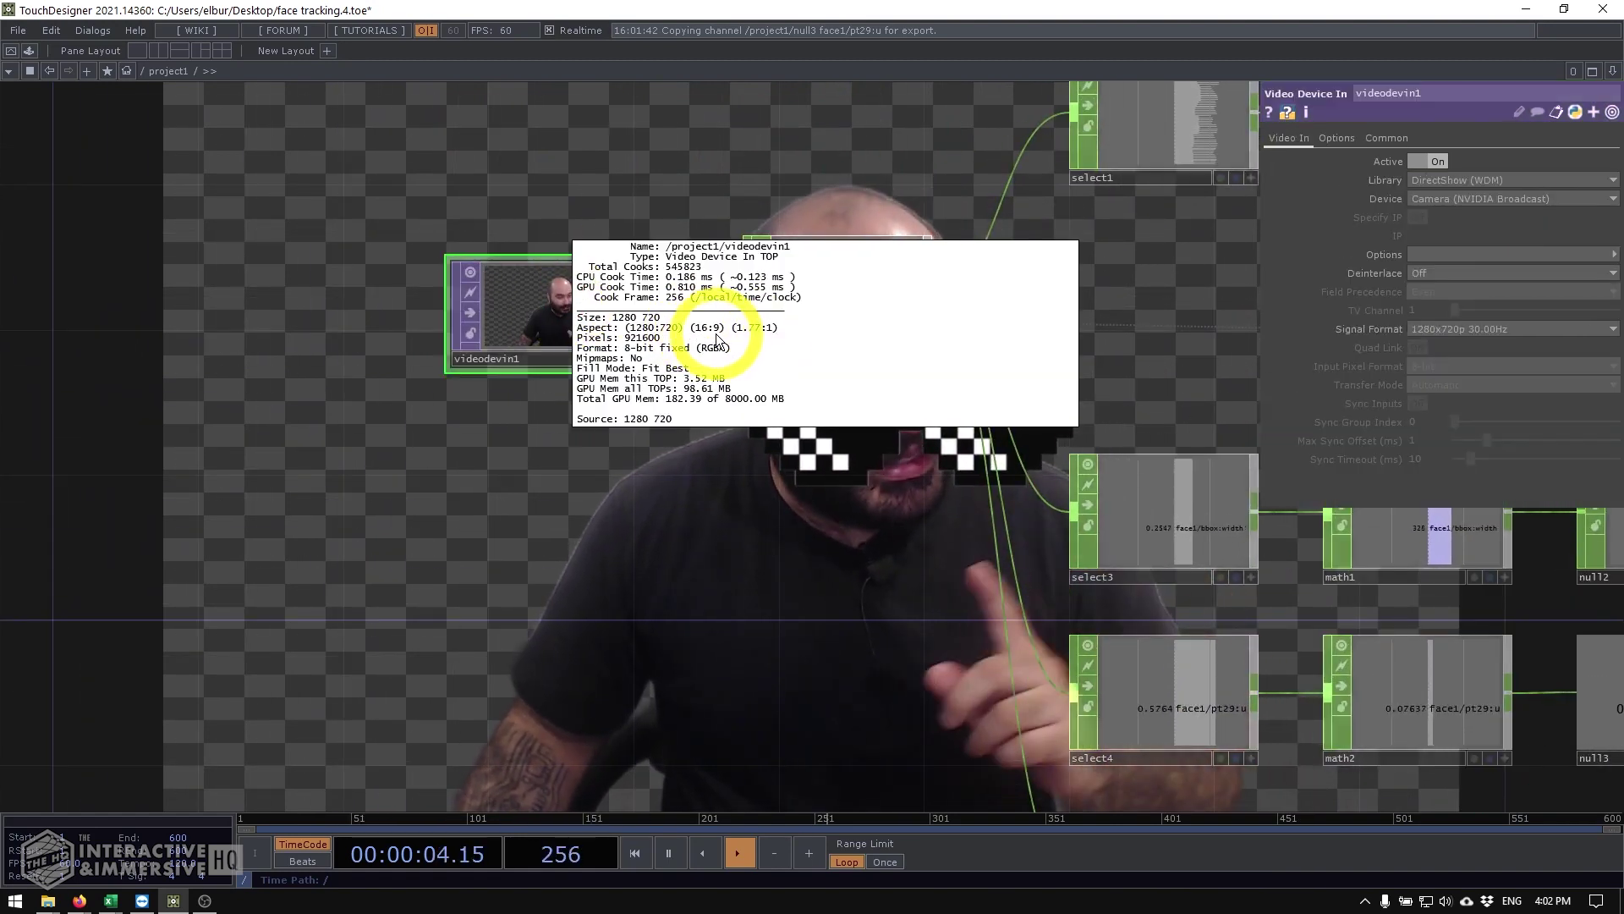
pyautogui.moveTo(762, 528); pyautogui.dragTo(598, 373)
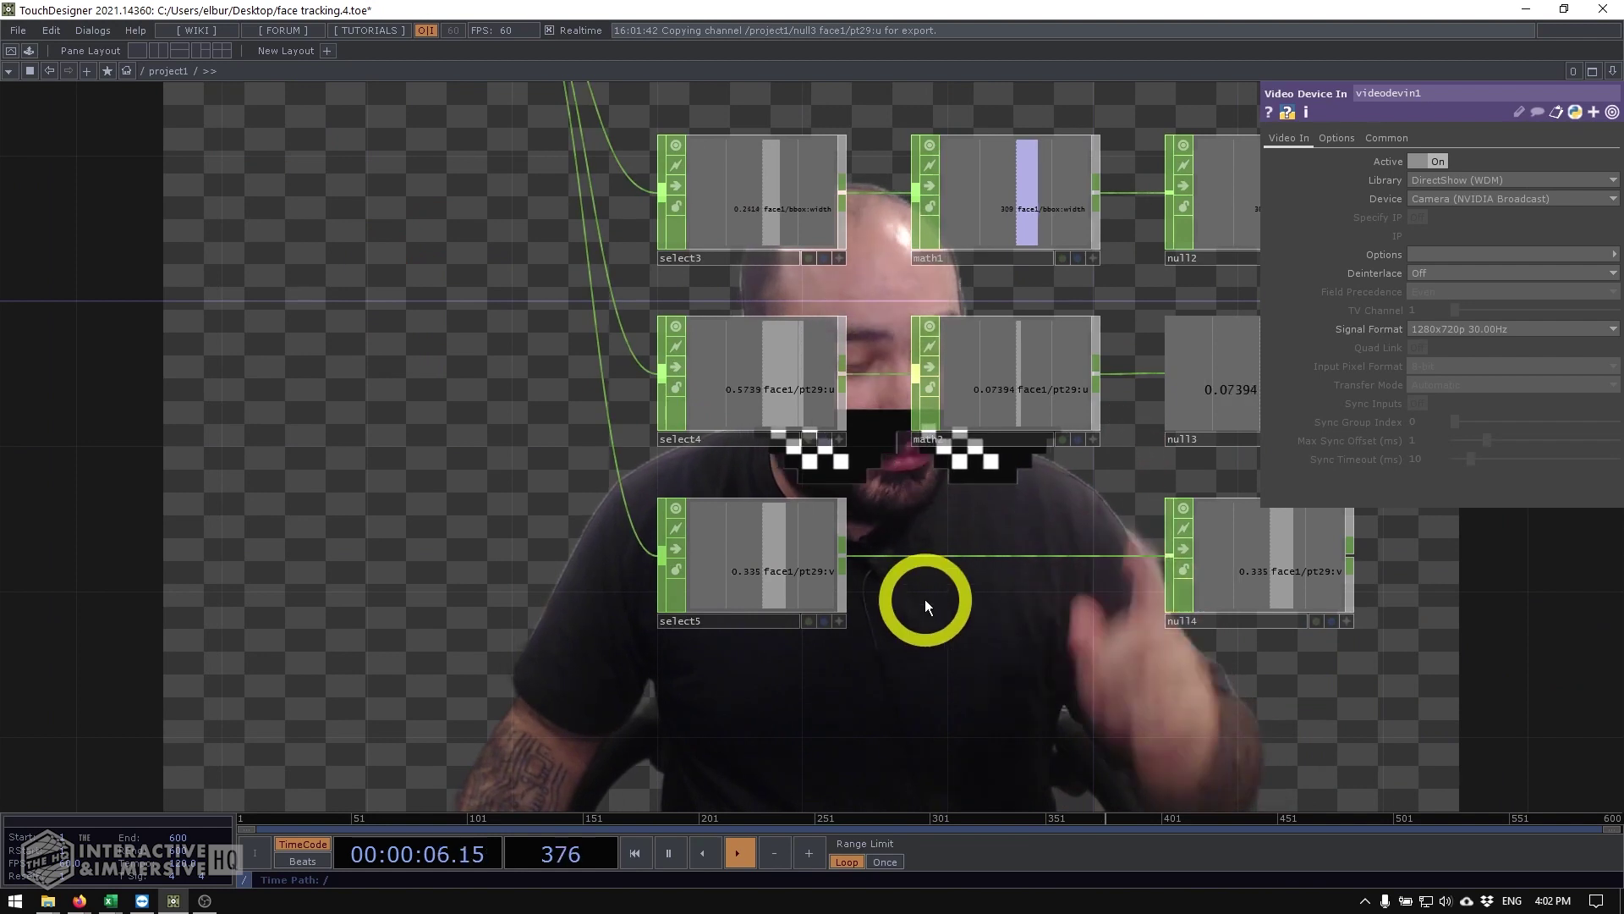
# Step: Open the Windows Calculator and compute 9 divided by 16
pyautogui.press('super')
pyautogui.write('calc')
pyautogui.press('Return')
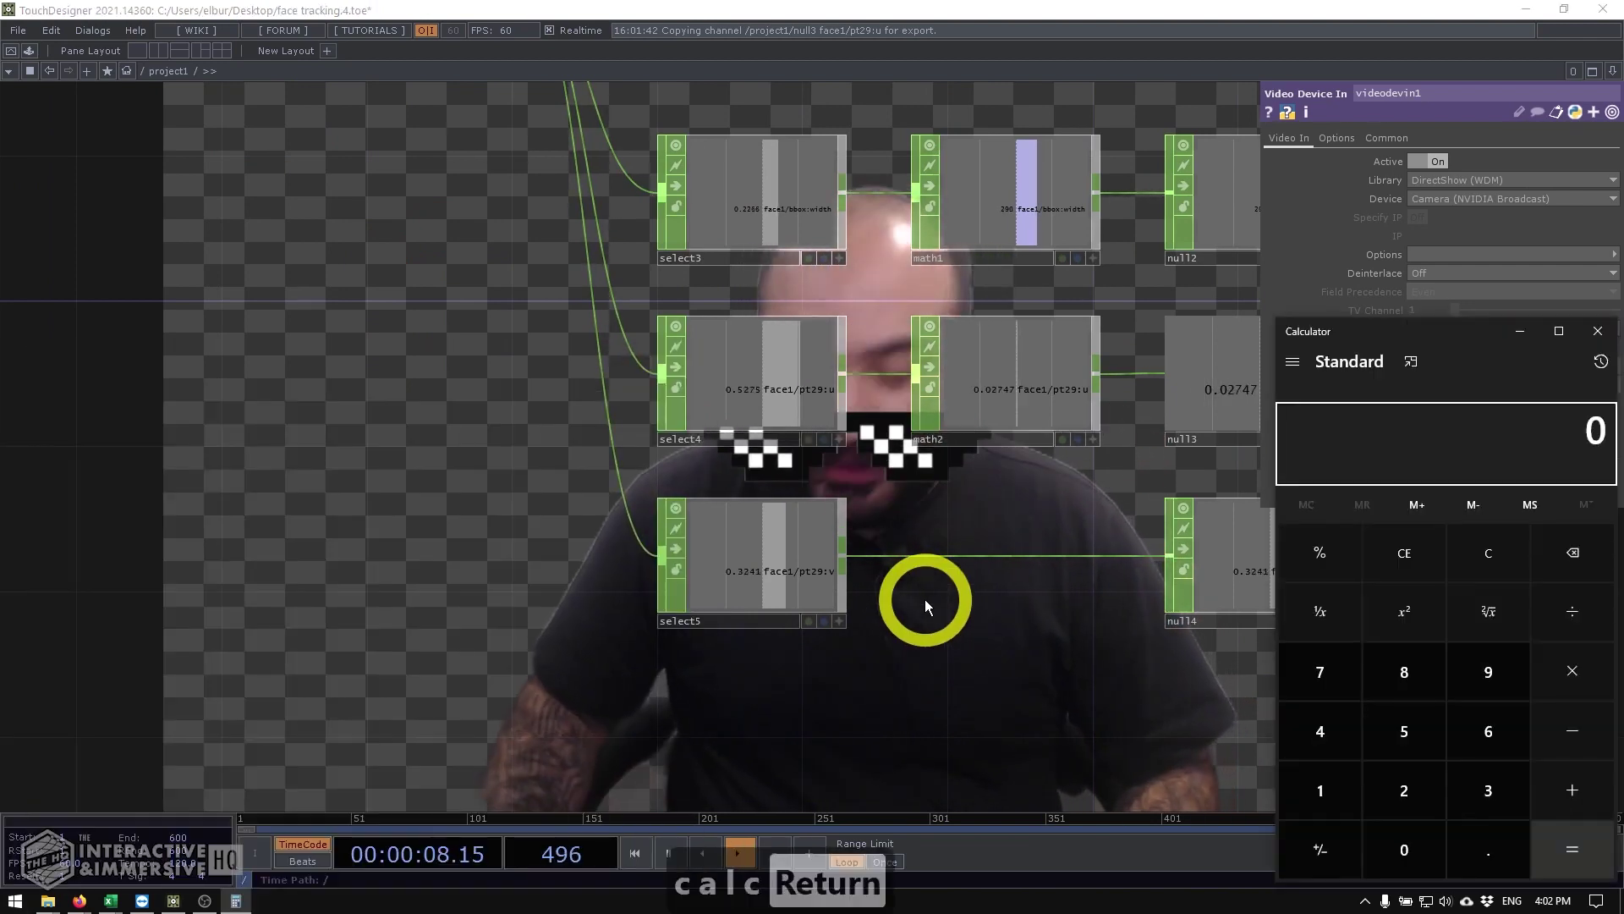
pyautogui.write('9/')
pyautogui.write('16')
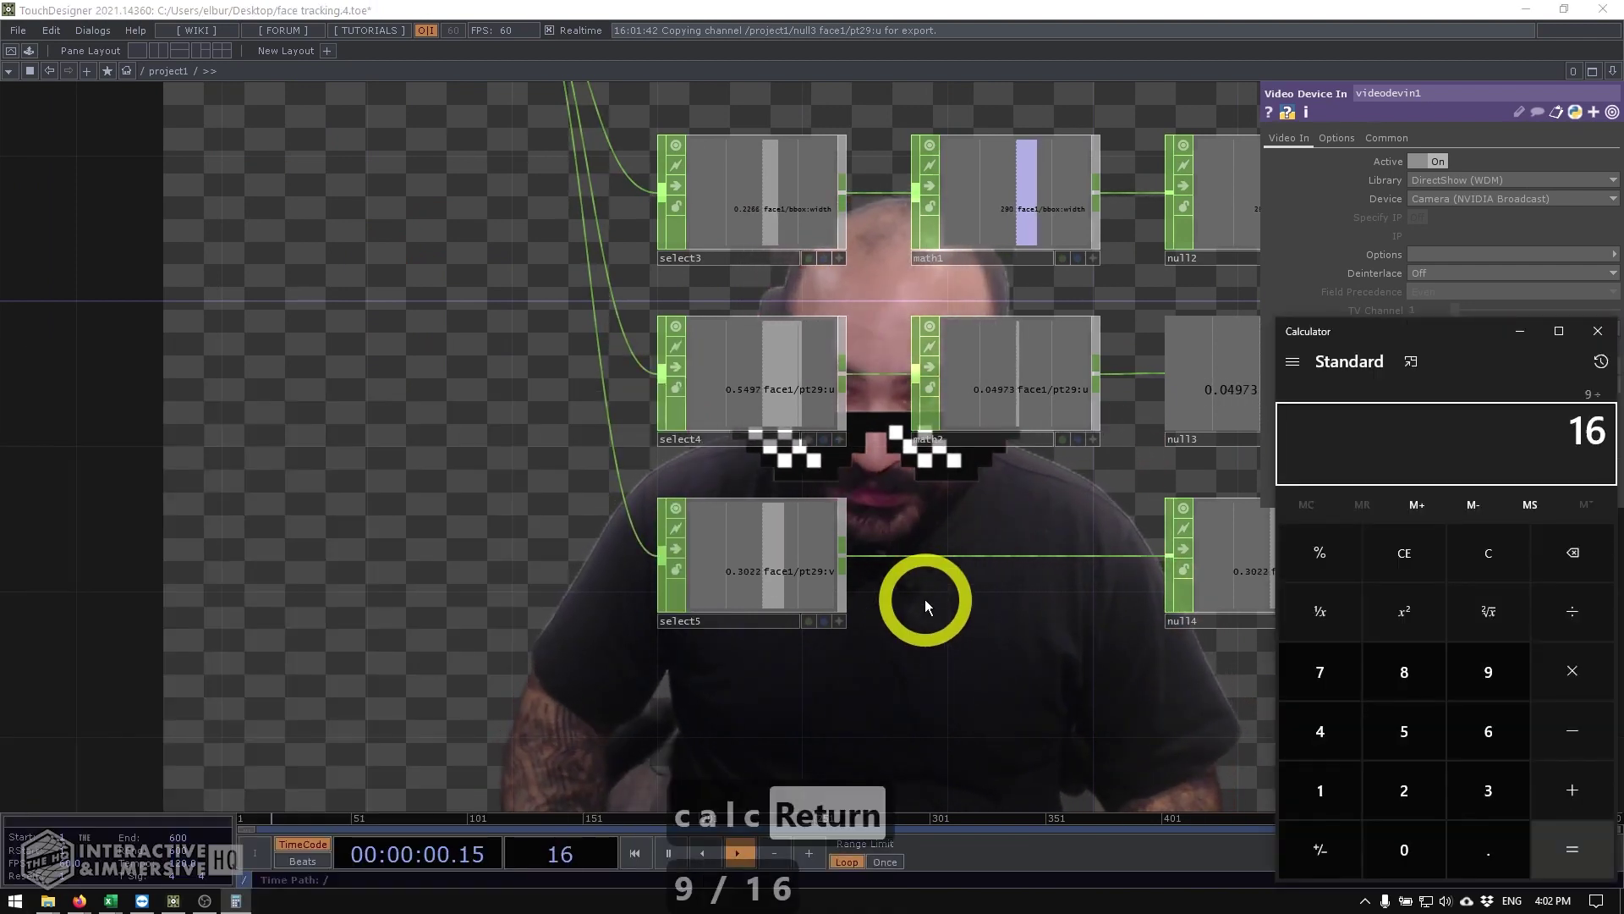
pyautogui.press('Return')
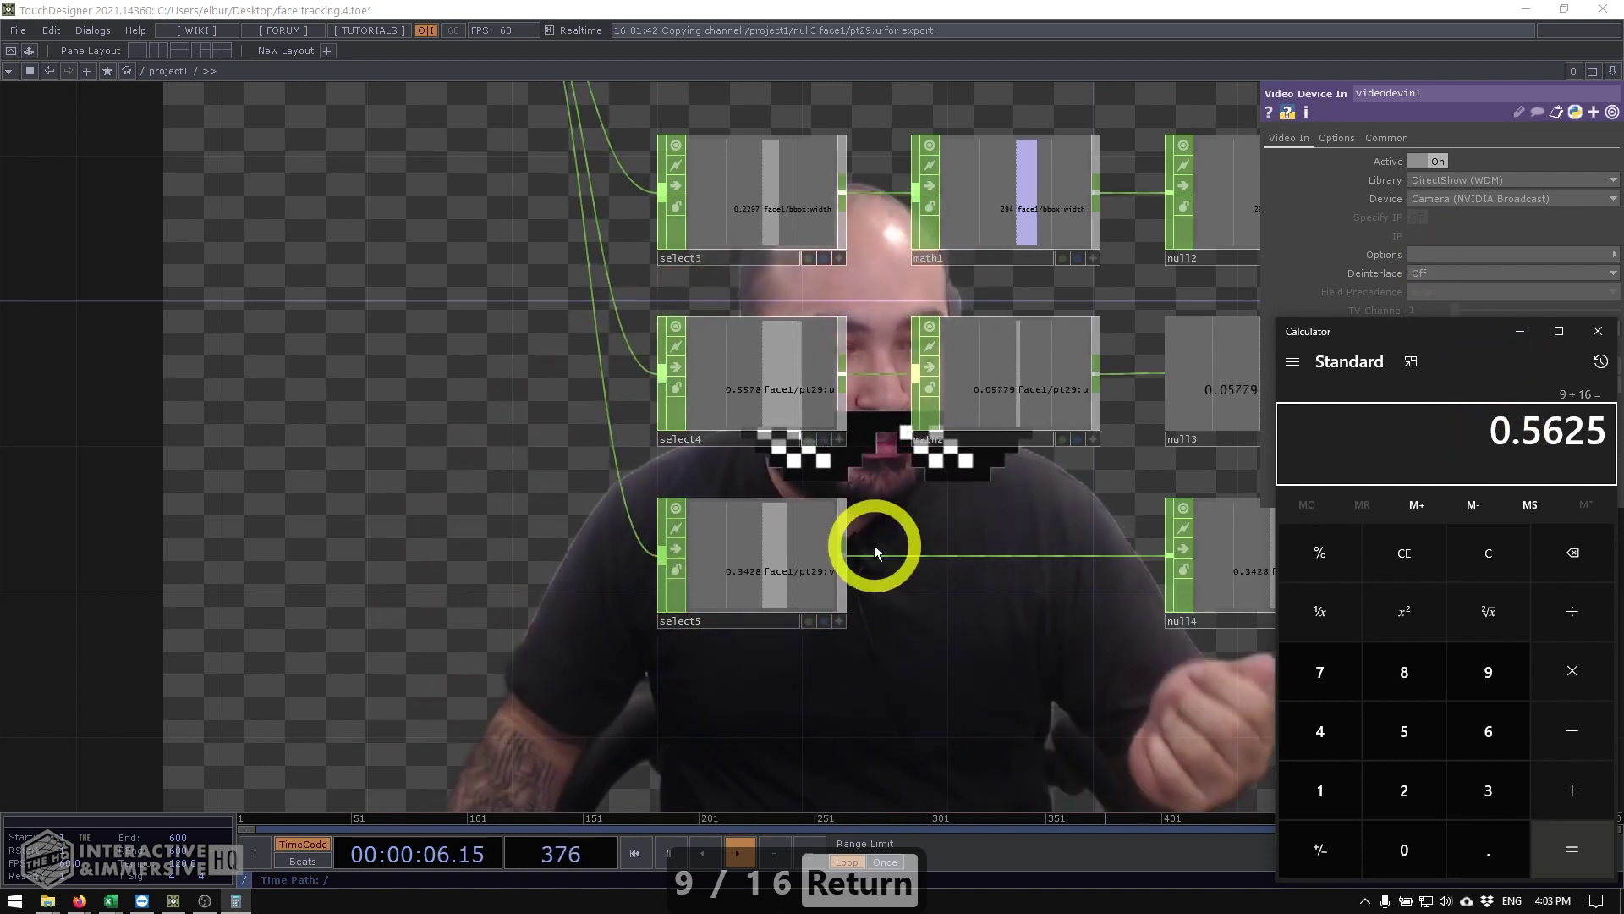
# Step: Insert a Math CHOP on the wire between select5 and null4 and center it between them
pyautogui.click(850, 550)
pyautogui.doubleClick(845, 550)
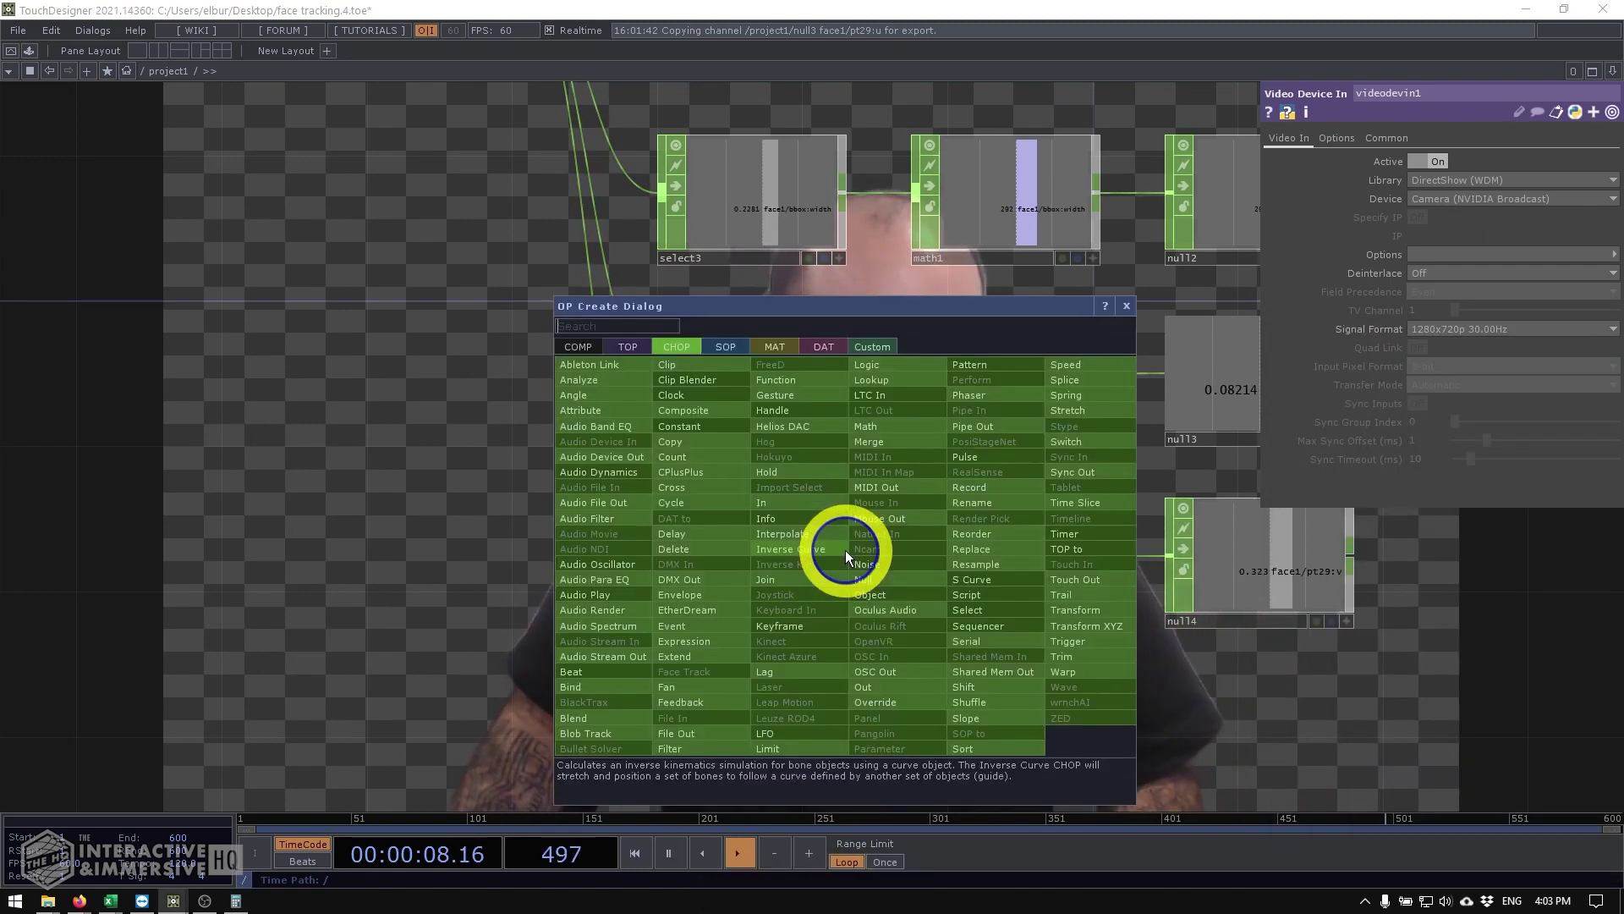
pyautogui.write('math')
pyautogui.press('Return')
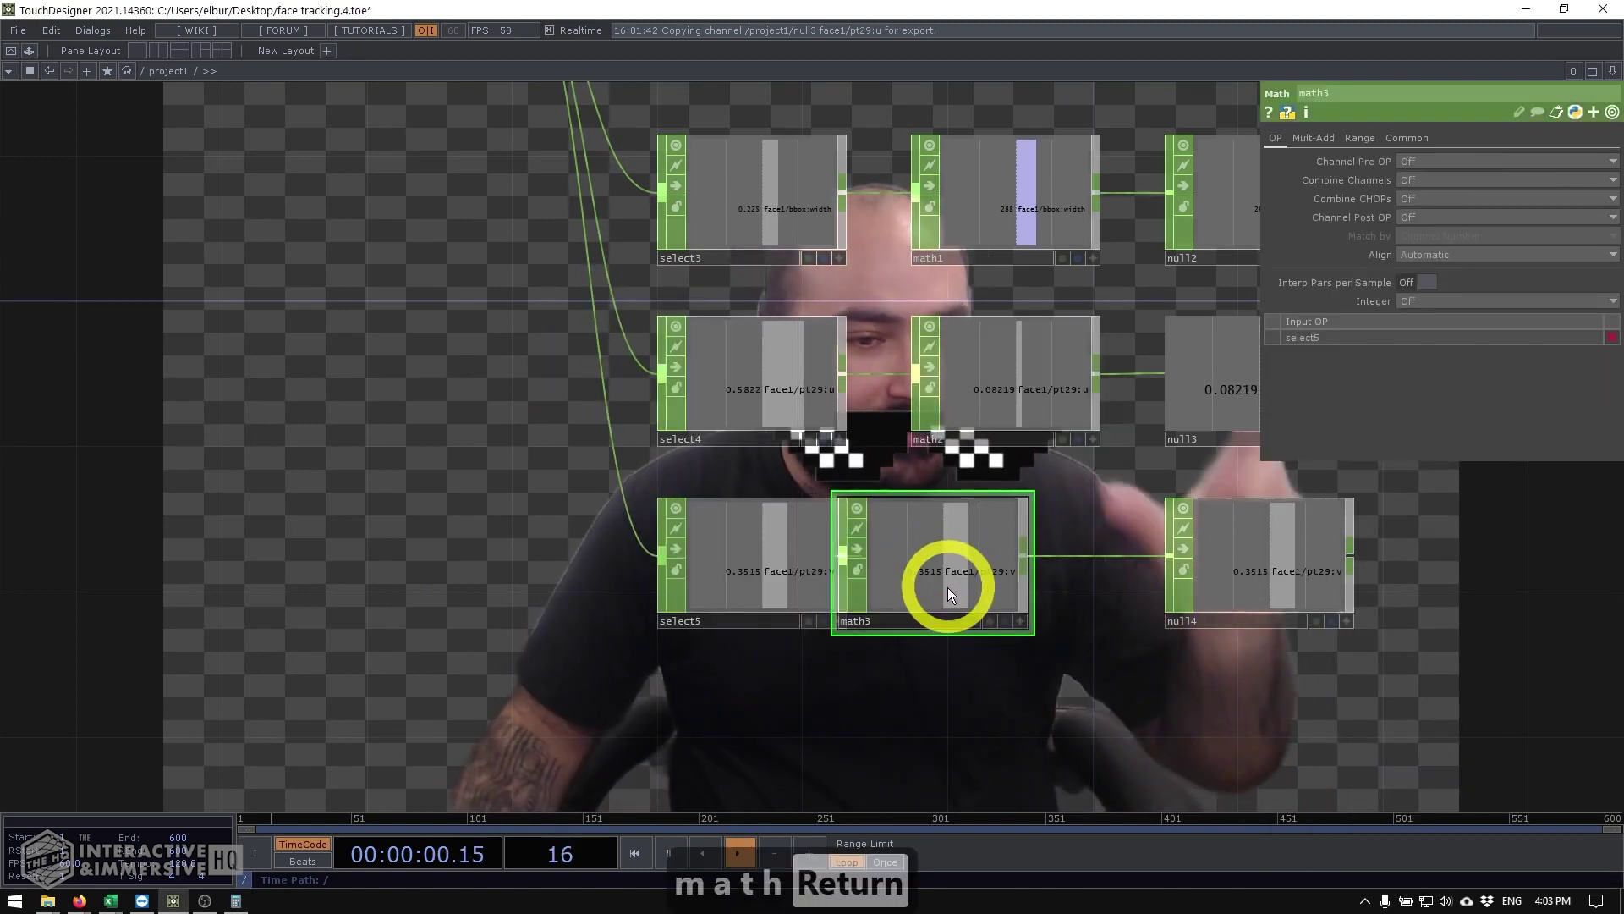
pyautogui.click(973, 568)
pyautogui.moveTo(972, 569); pyautogui.dragTo(1005, 565)
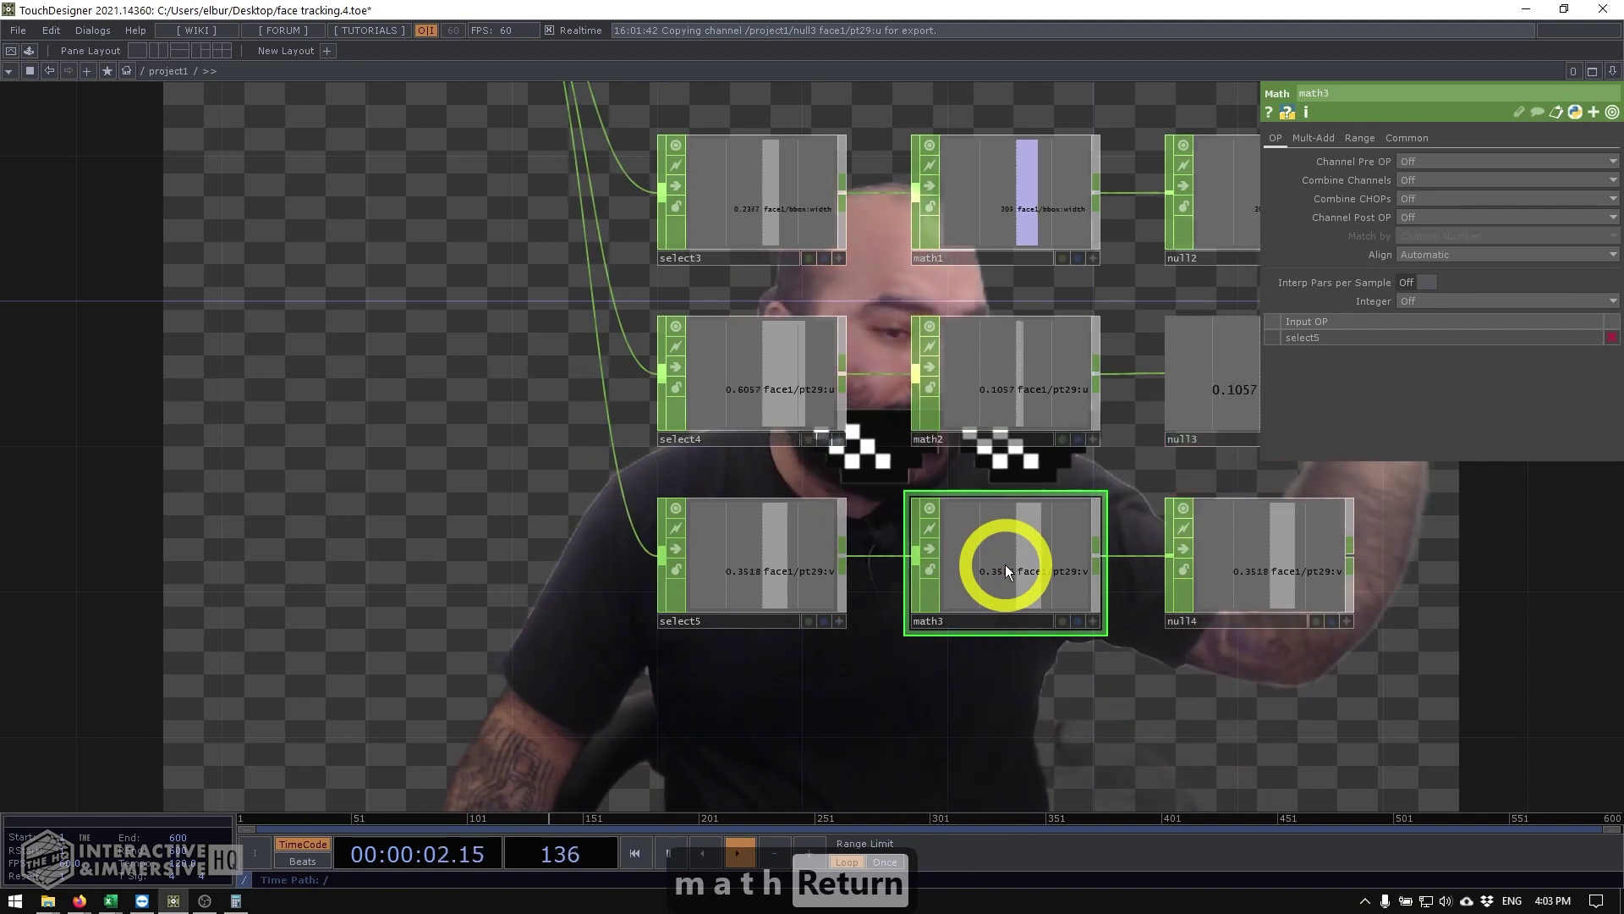
# Step: Set the upper value of math3's From Range to 0.5625 and recheck it against the Calculator result
pyautogui.click(1357, 137)
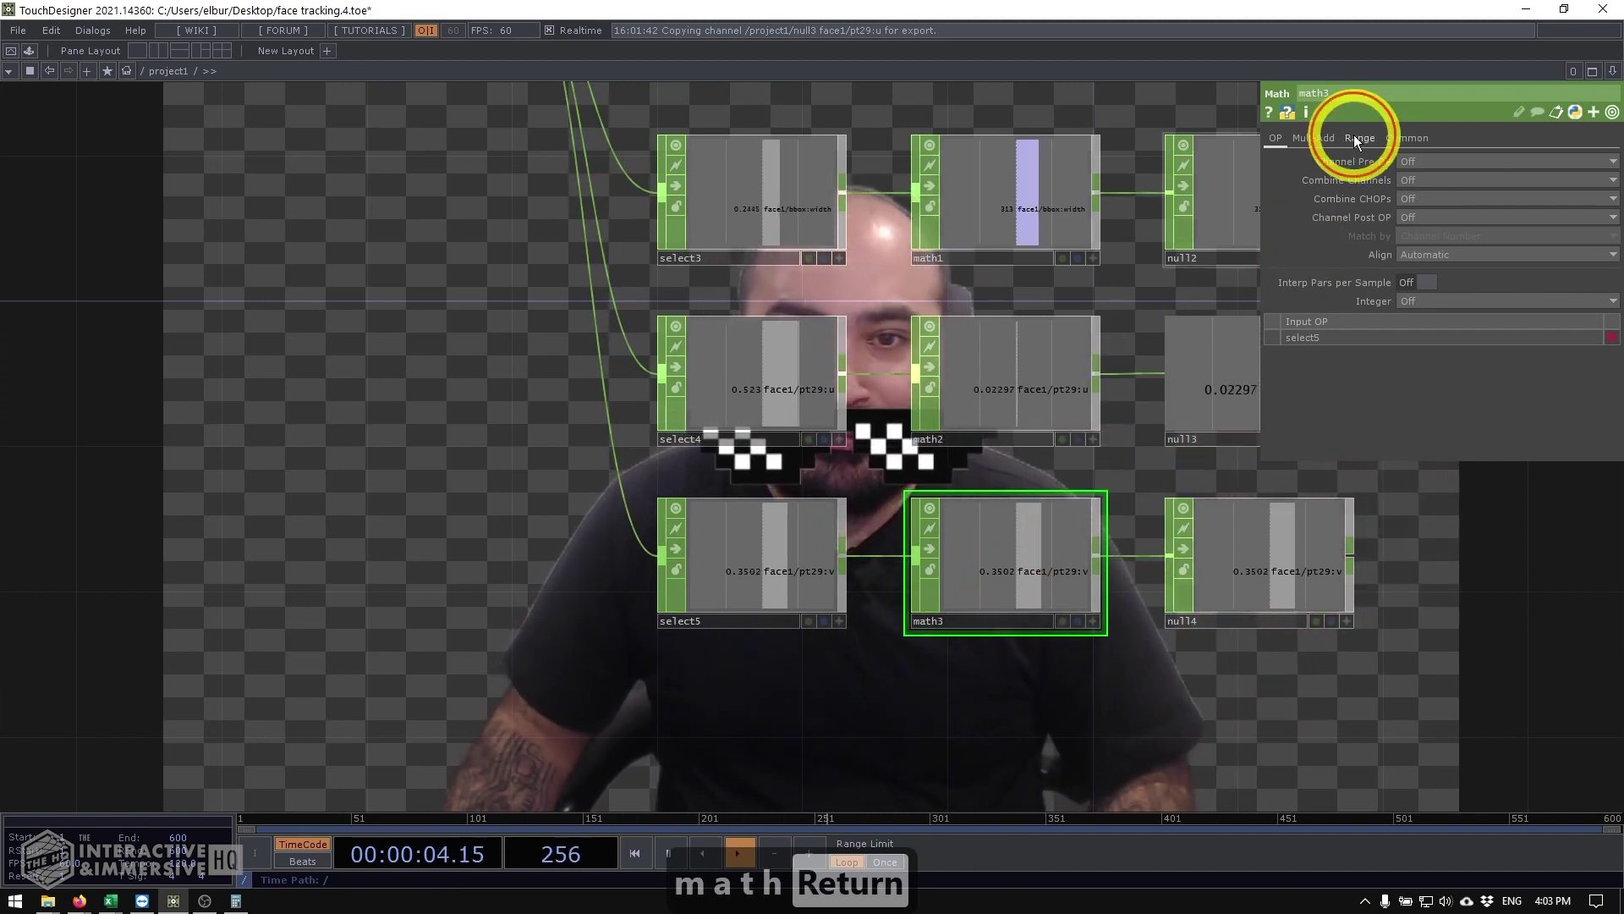
pyautogui.click(1552, 163)
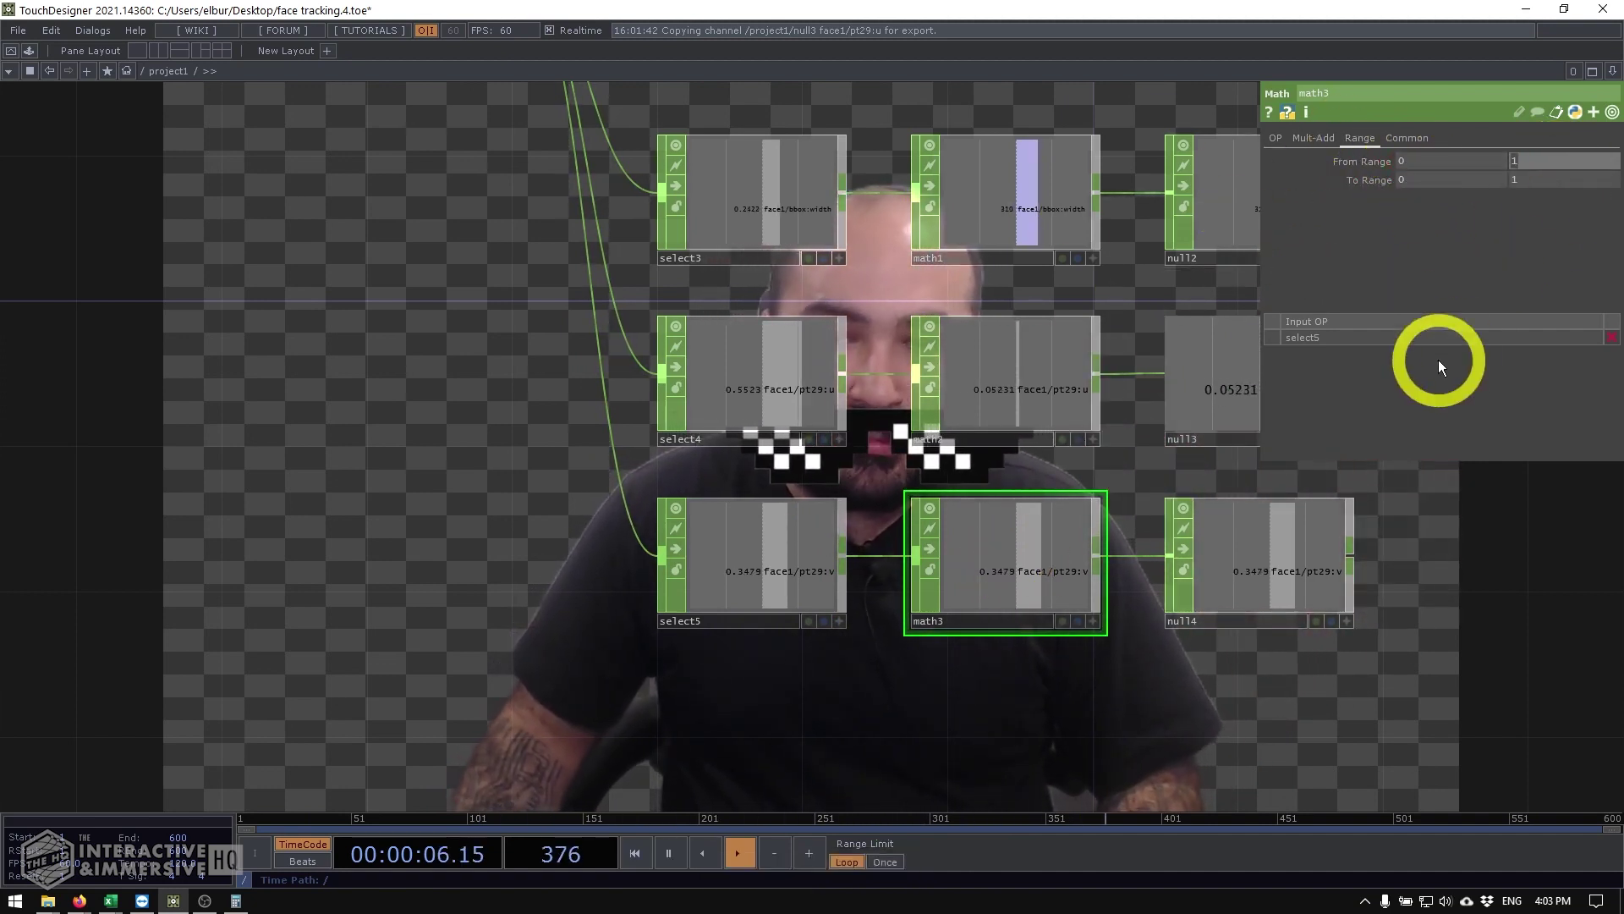
pyautogui.write('0.')
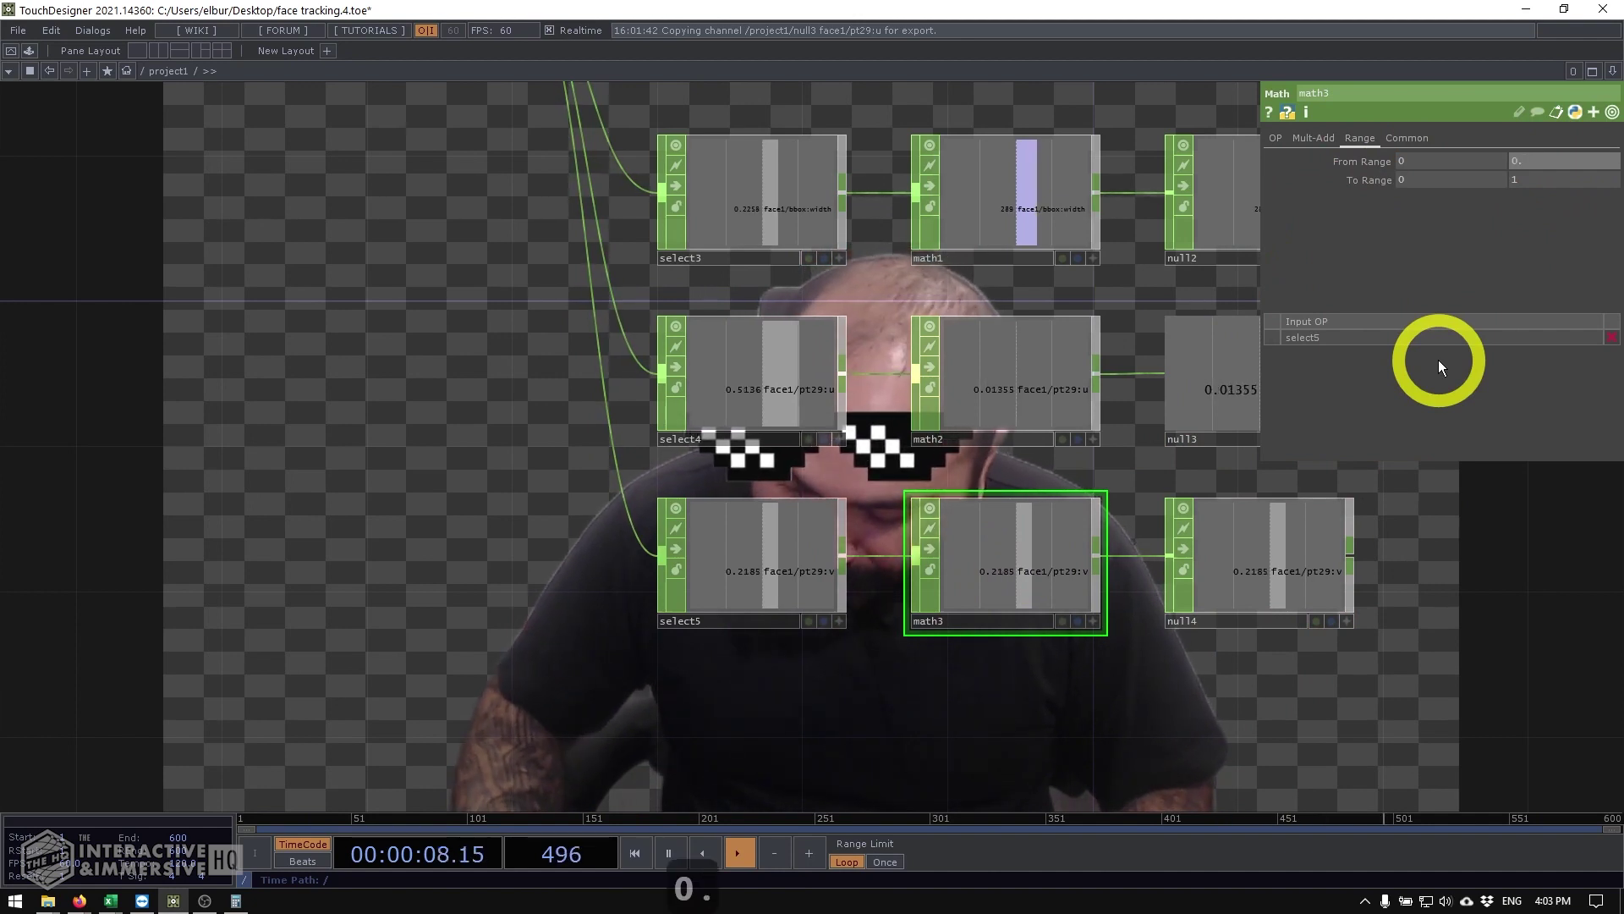
pyautogui.write('5625')
pyautogui.press('Return')
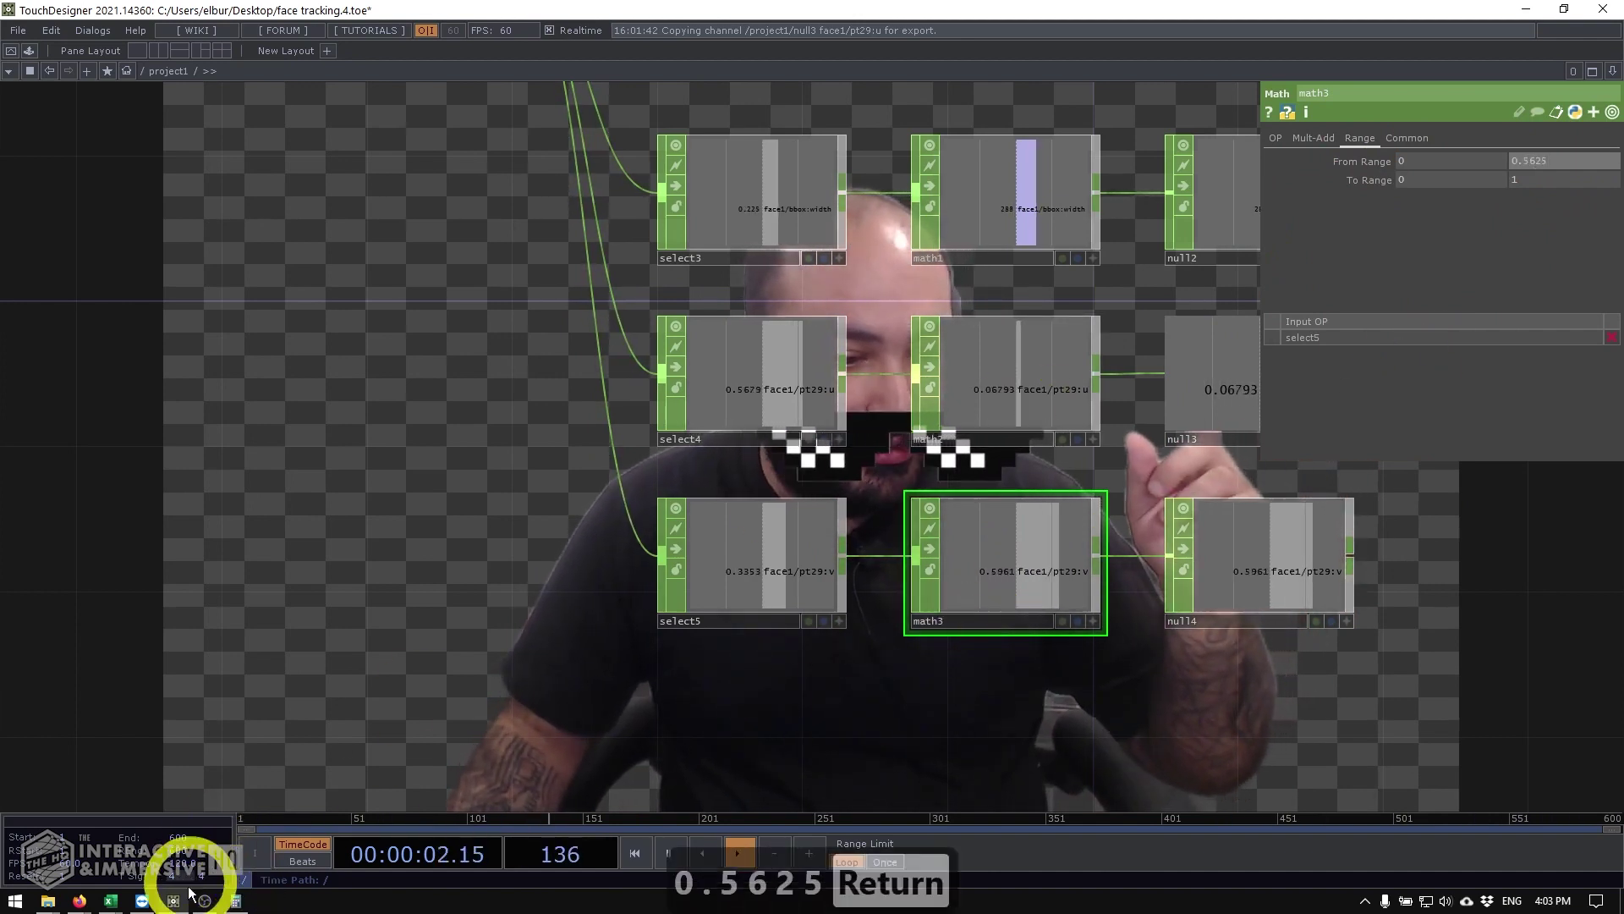
pyautogui.click(236, 902)
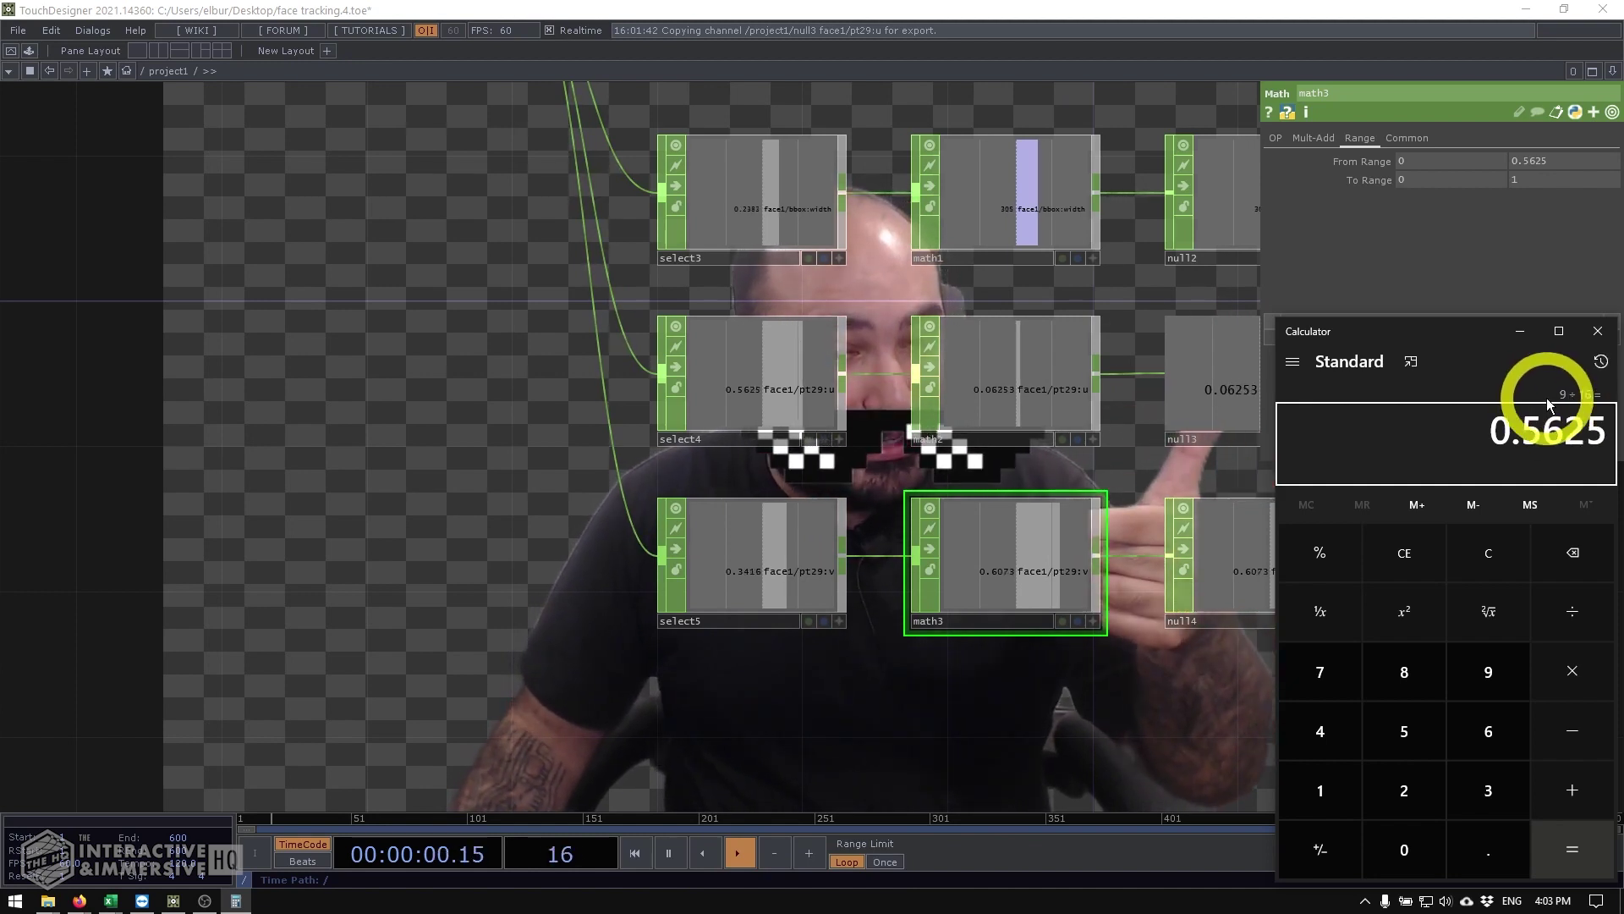
pyautogui.click(1415, 242)
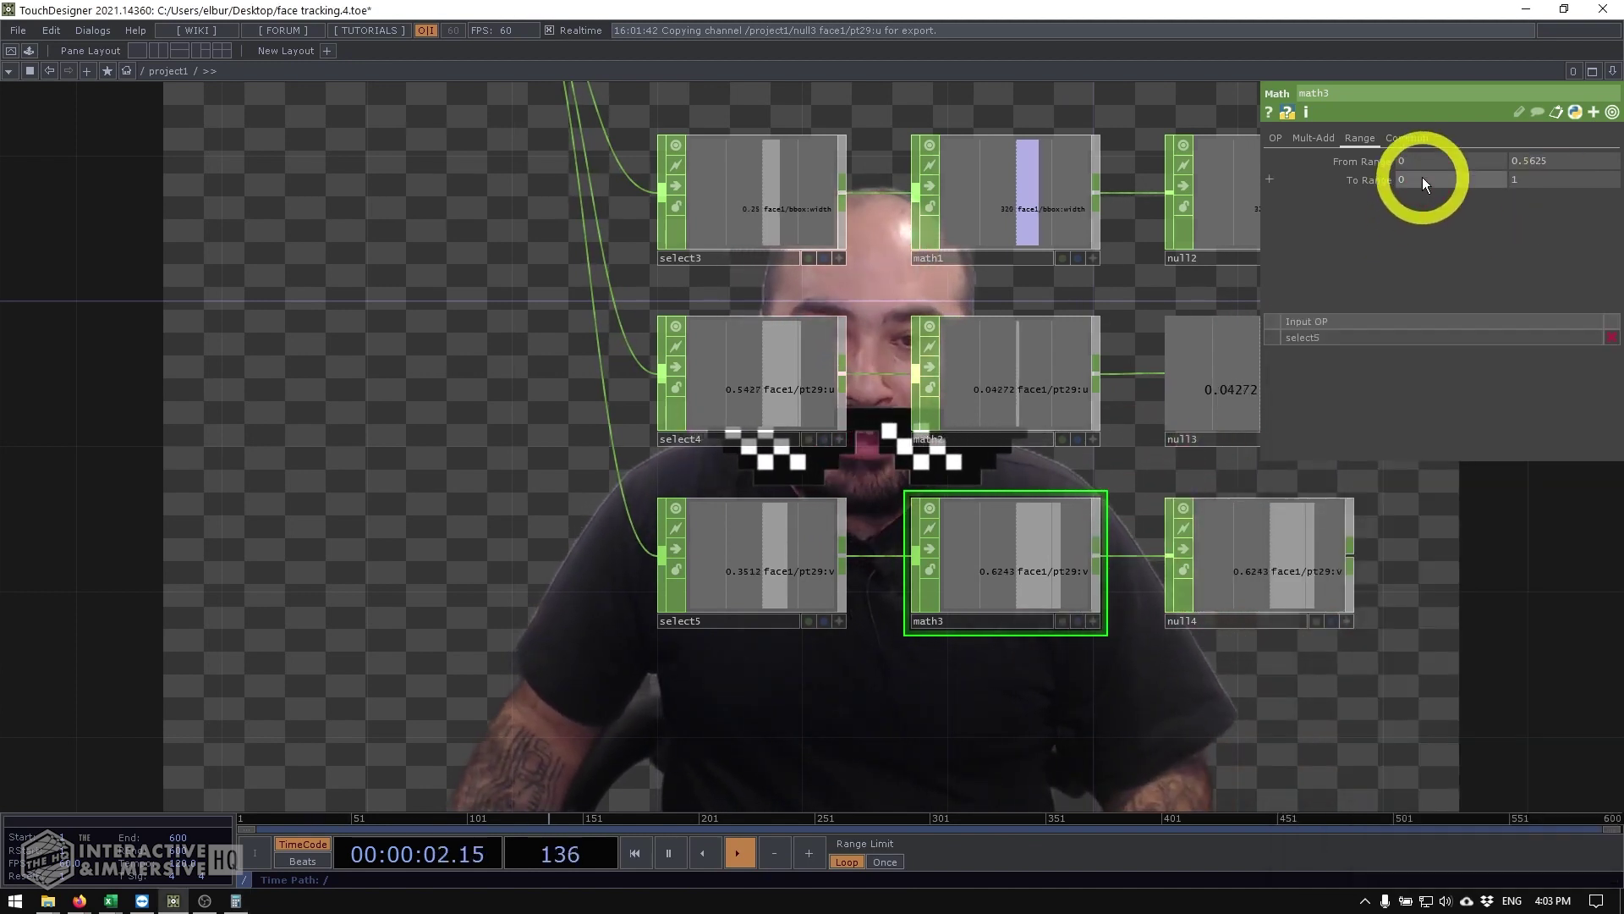
# Step: Set math3's To Range to -0.5 and 0.5
pyautogui.click(1423, 181)
pyautogui.write('-0.5')
pyautogui.press('Tab')
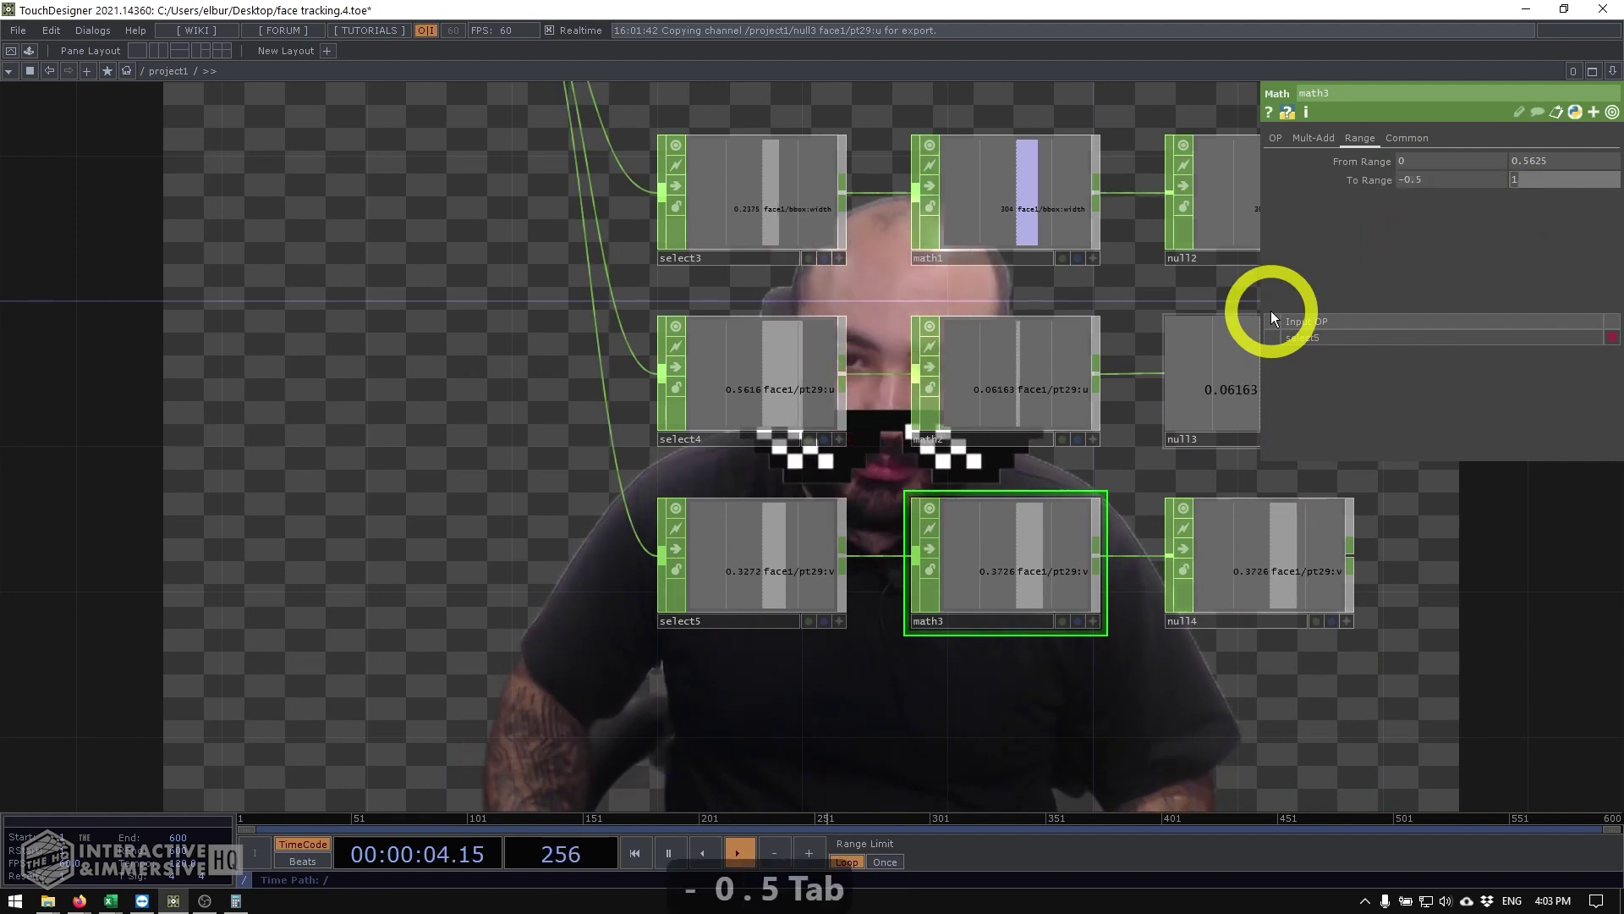
pyautogui.write('0.5')
pyautogui.press('Return')
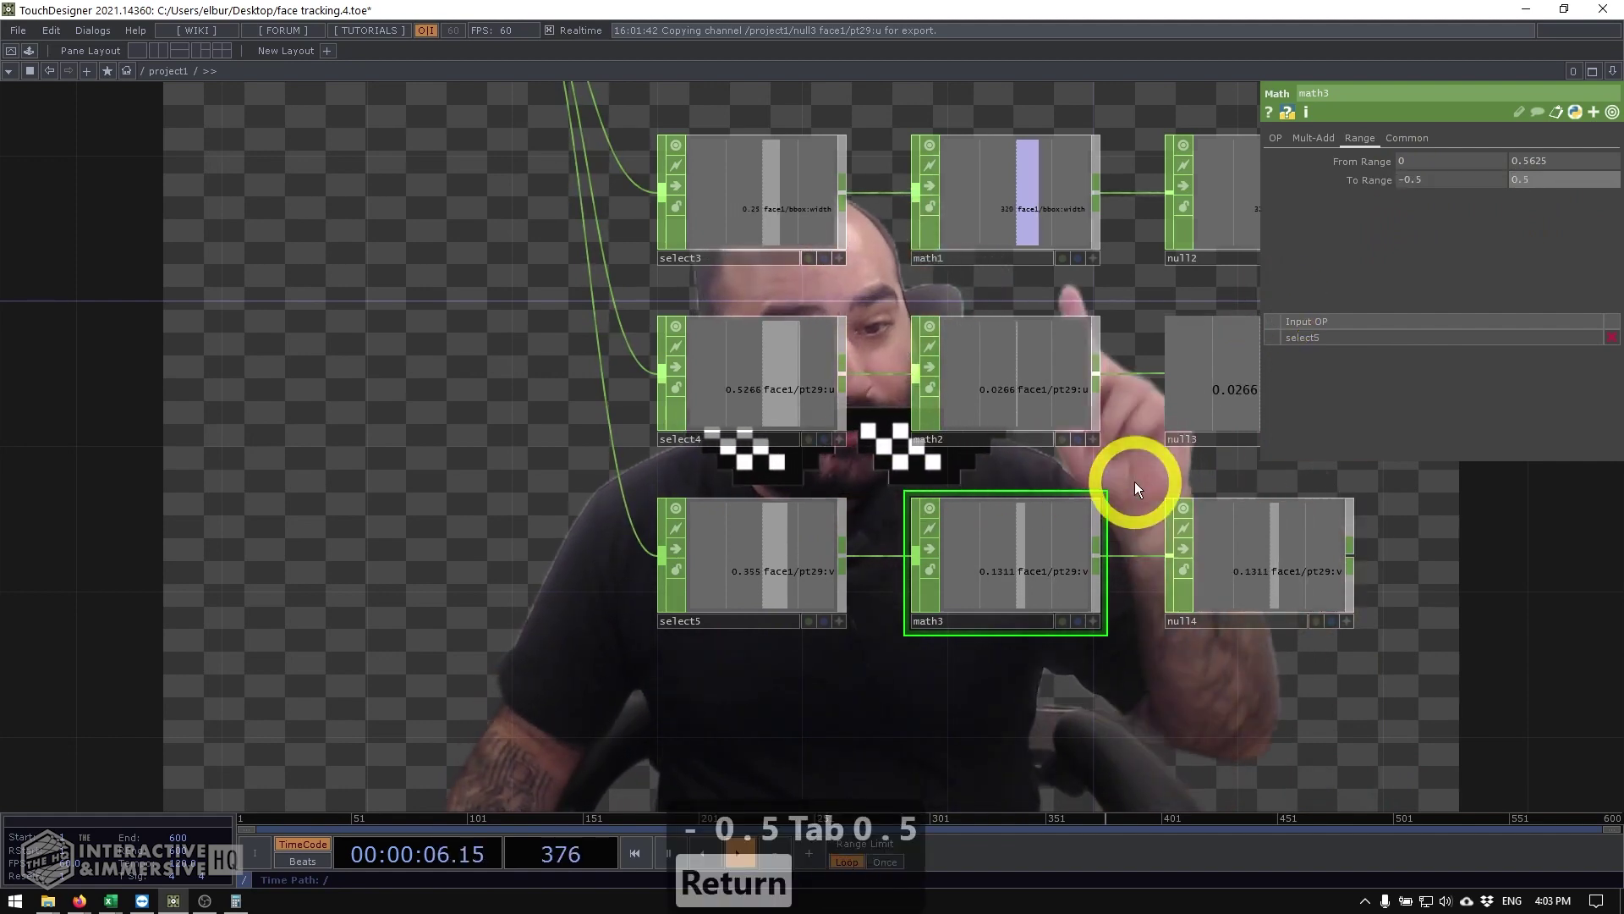
# Step: Drive the sunglasses Over TOP's vertical Translate with a CHOP Reference to null4's face1/pt29:v channel
pyautogui.moveTo(1135, 482); pyautogui.dragTo(357, 468)
pyautogui.moveTo(970, 425); pyautogui.dragTo(240, 470)
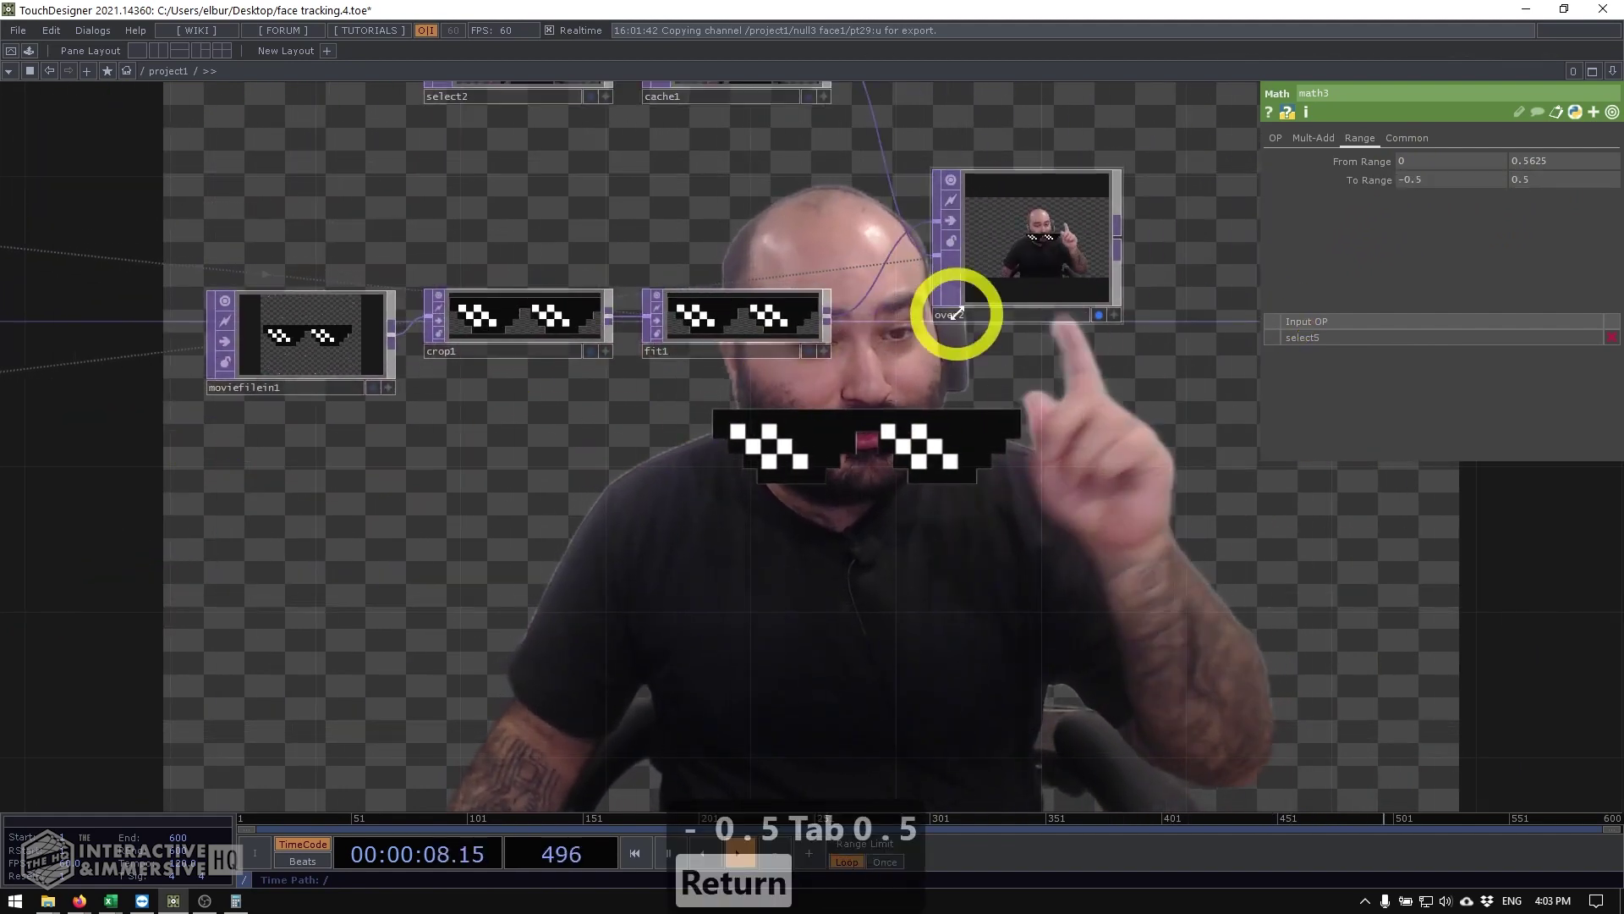
pyautogui.click(972, 291)
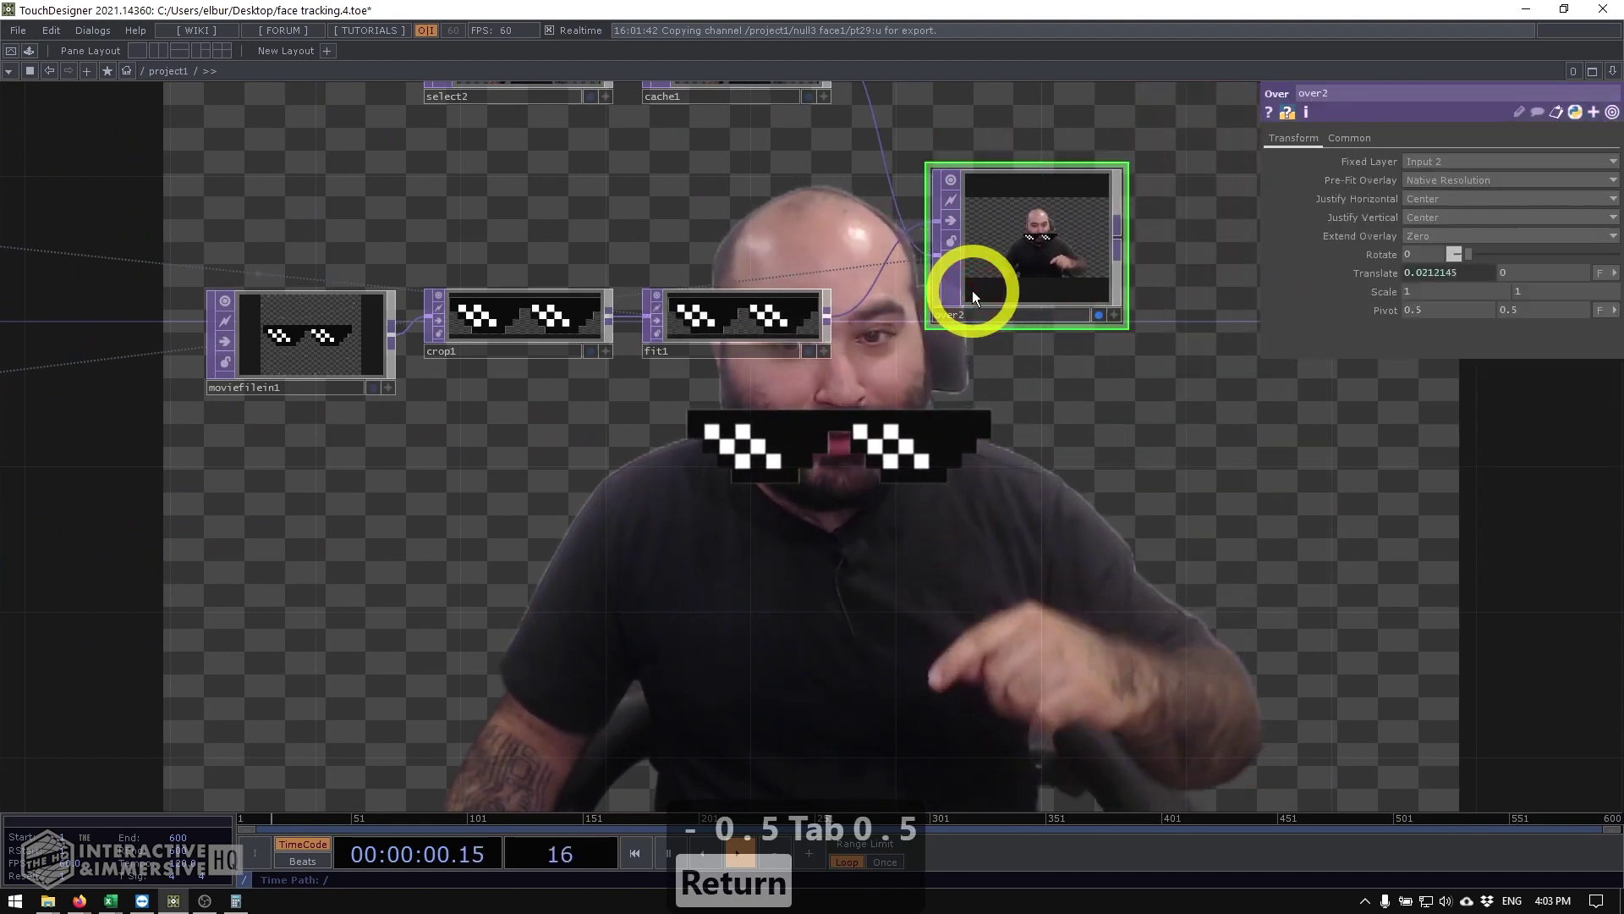
pyautogui.moveTo(977, 482); pyautogui.dragTo(1351, 487)
pyautogui.scroll(-3, 895, 496)
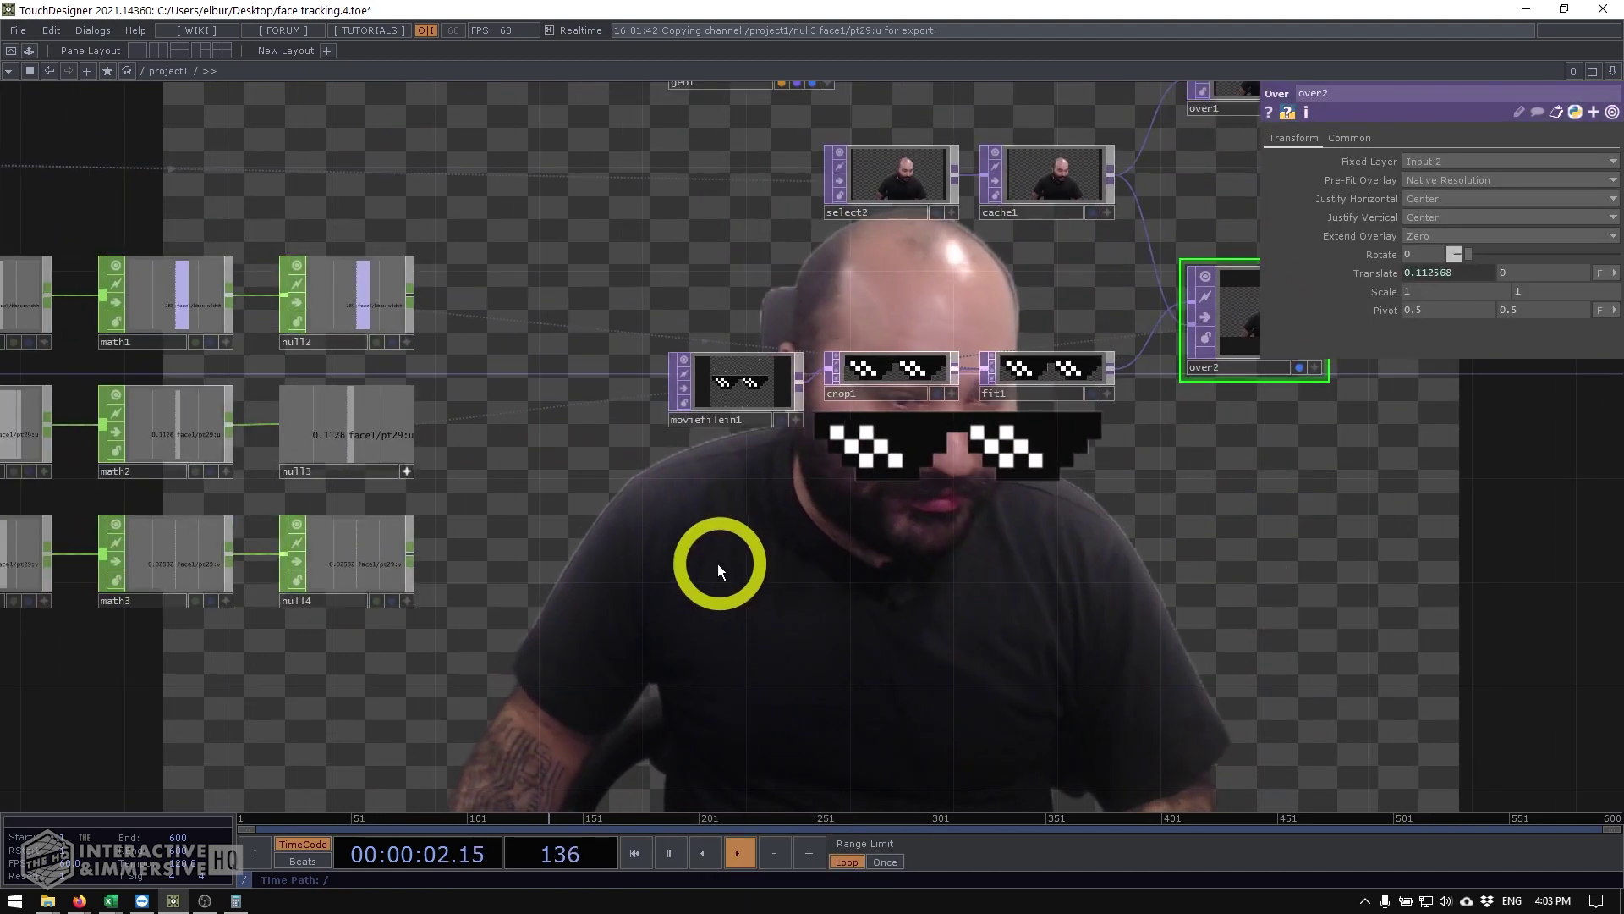
pyautogui.moveTo(718, 563); pyautogui.dragTo(779, 568)
pyautogui.click(594, 562)
pyautogui.click(1337, 341)
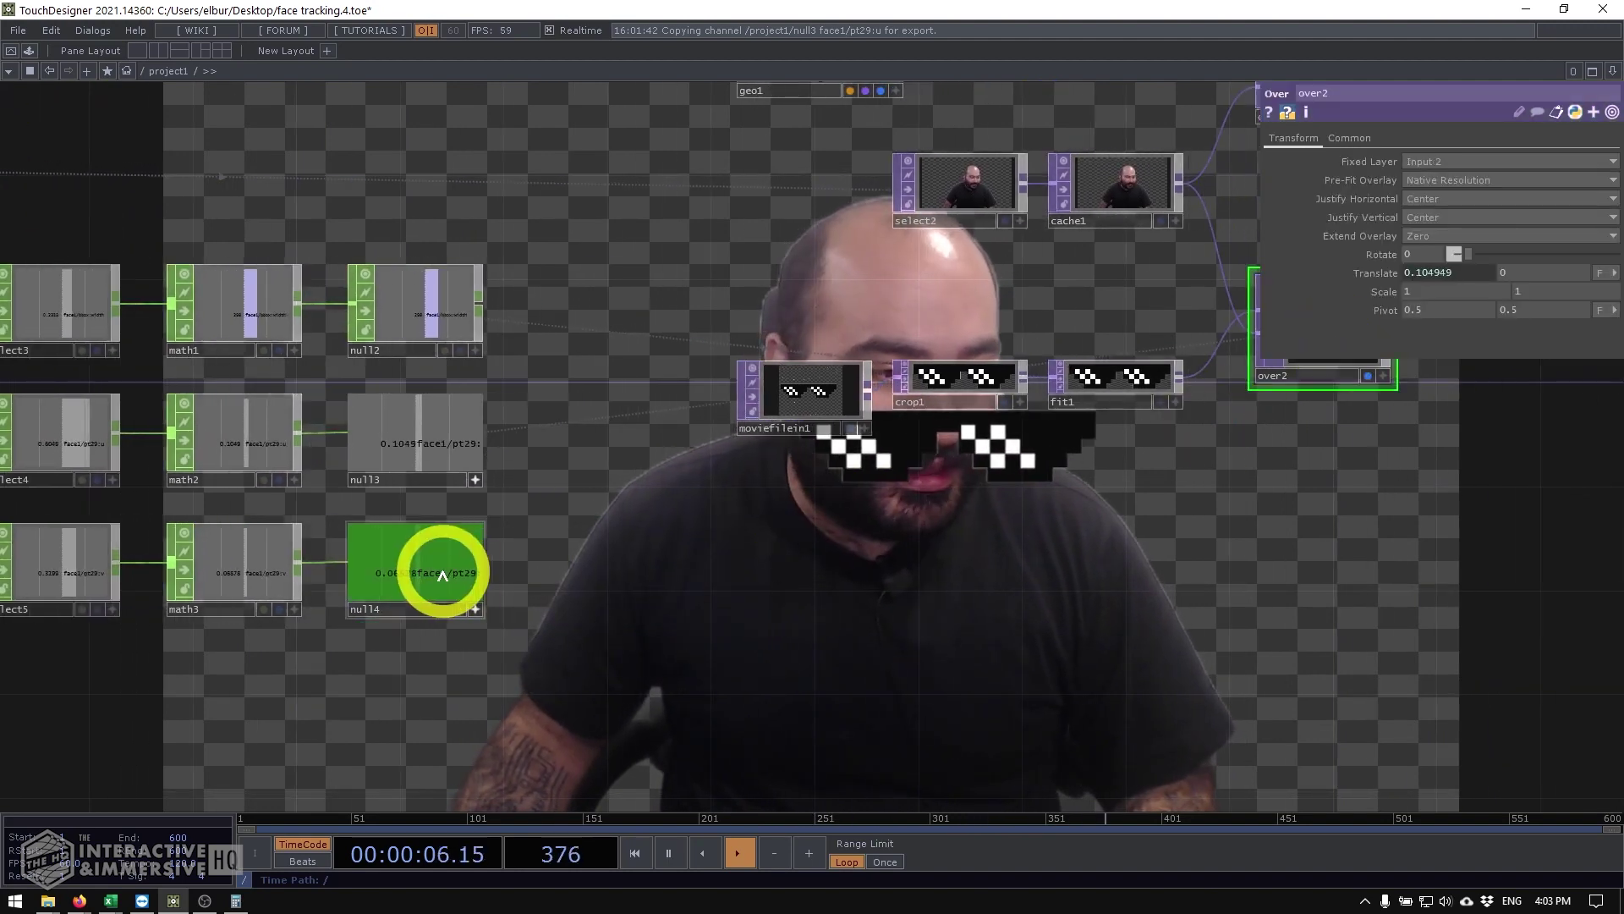
pyautogui.moveTo(442, 575); pyautogui.dragTo(1541, 277)
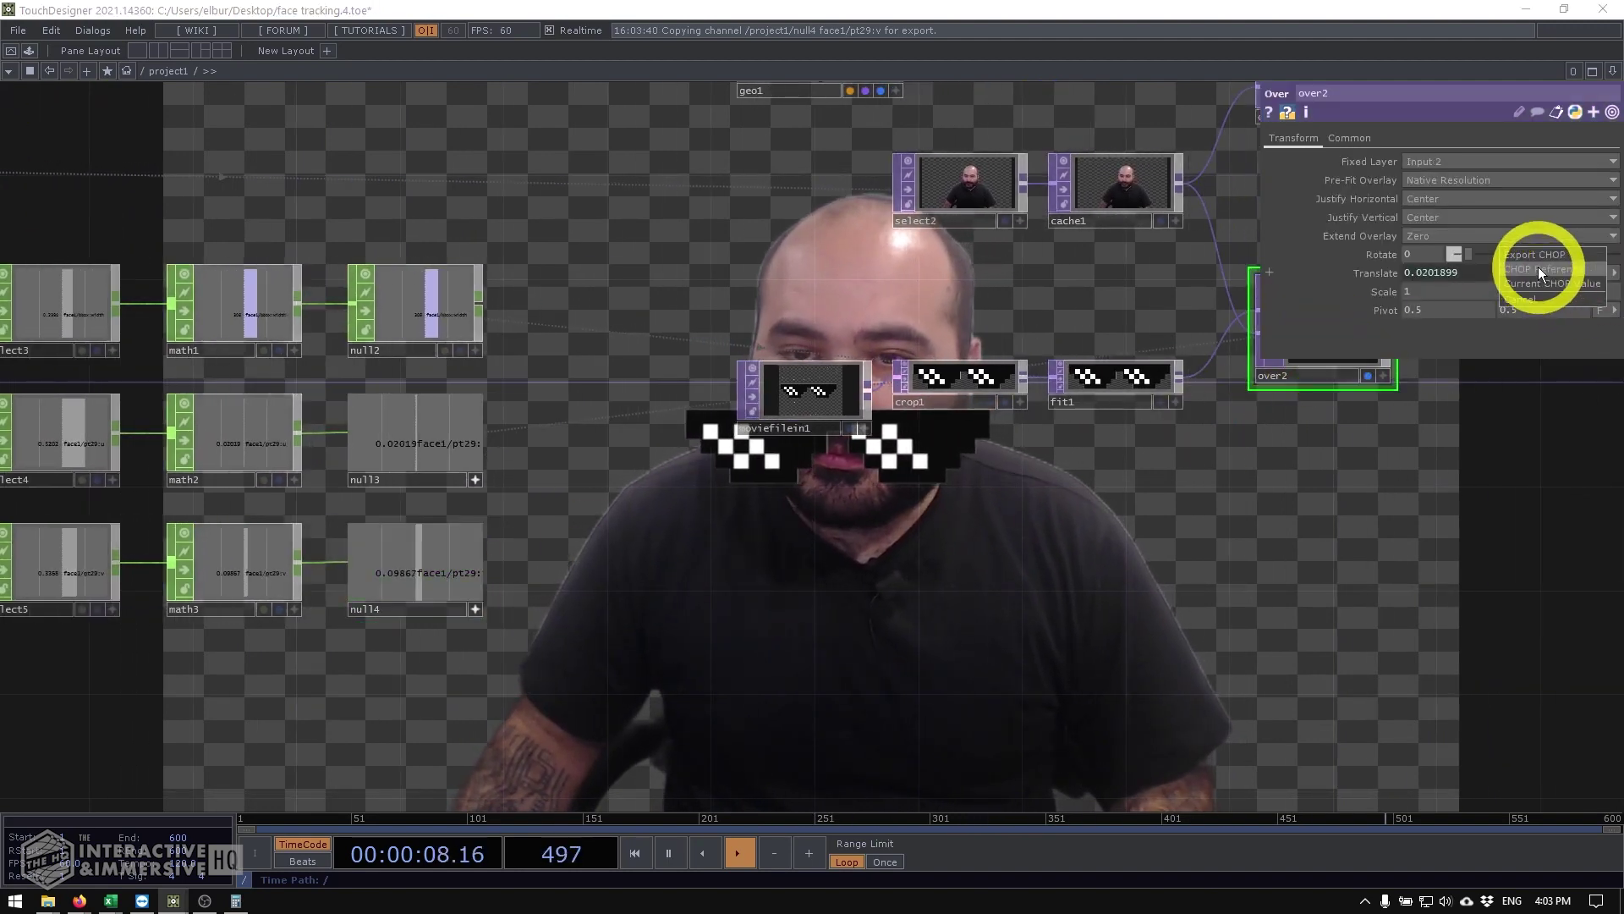
pyautogui.click(1538, 267)
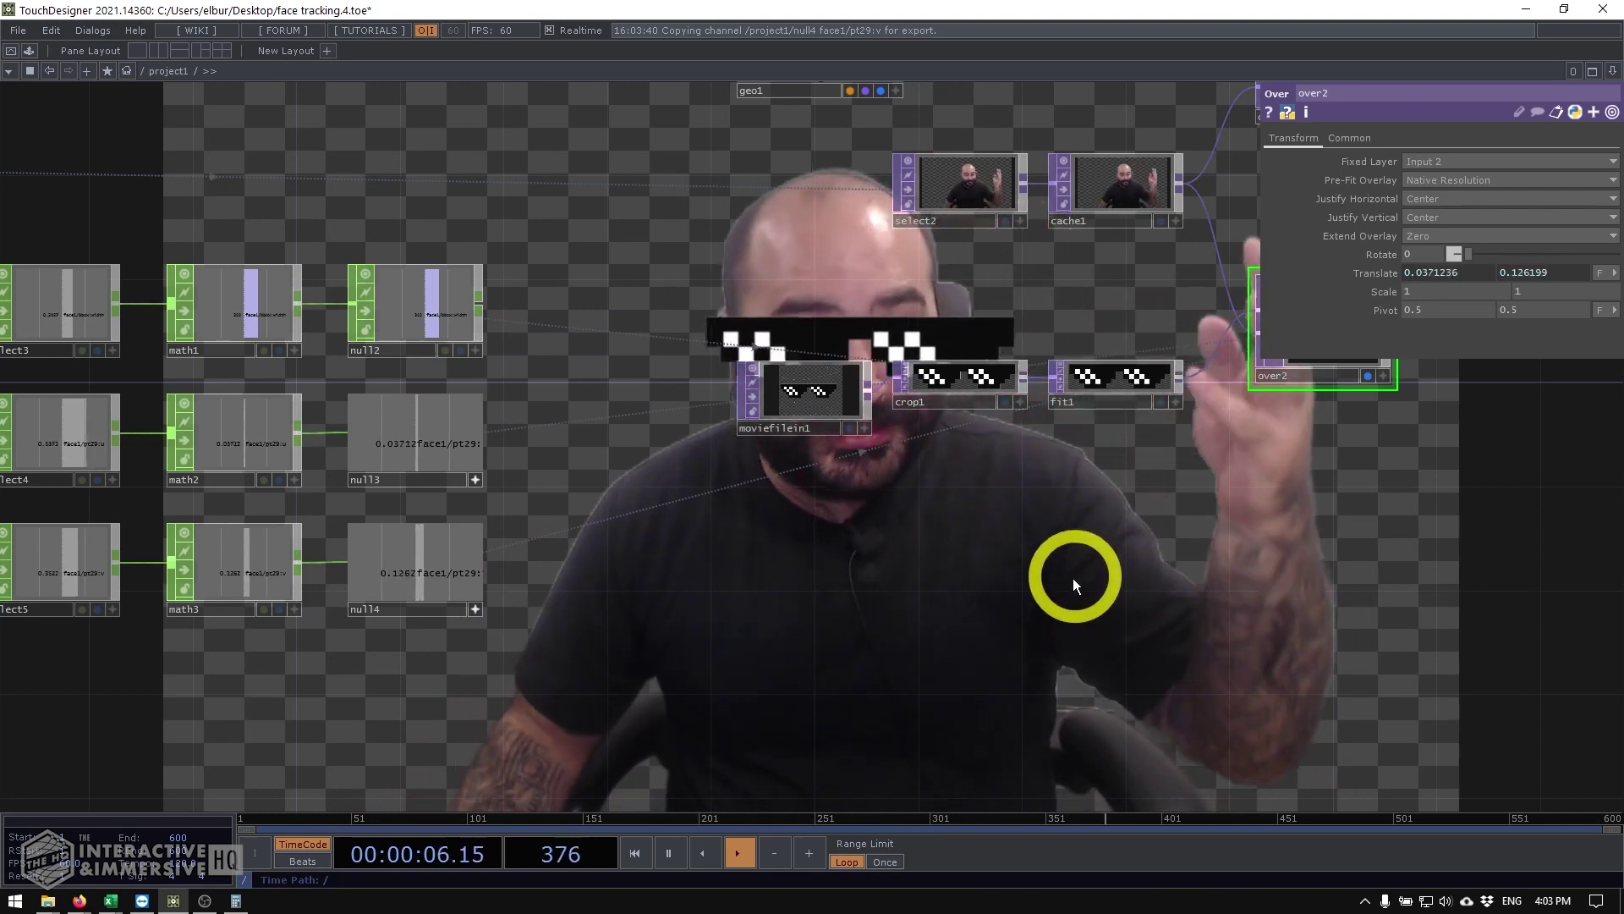
# Step: Turn off the active viewer on null4
pyautogui.moveTo(1050, 630); pyautogui.dragTo(782, 641)
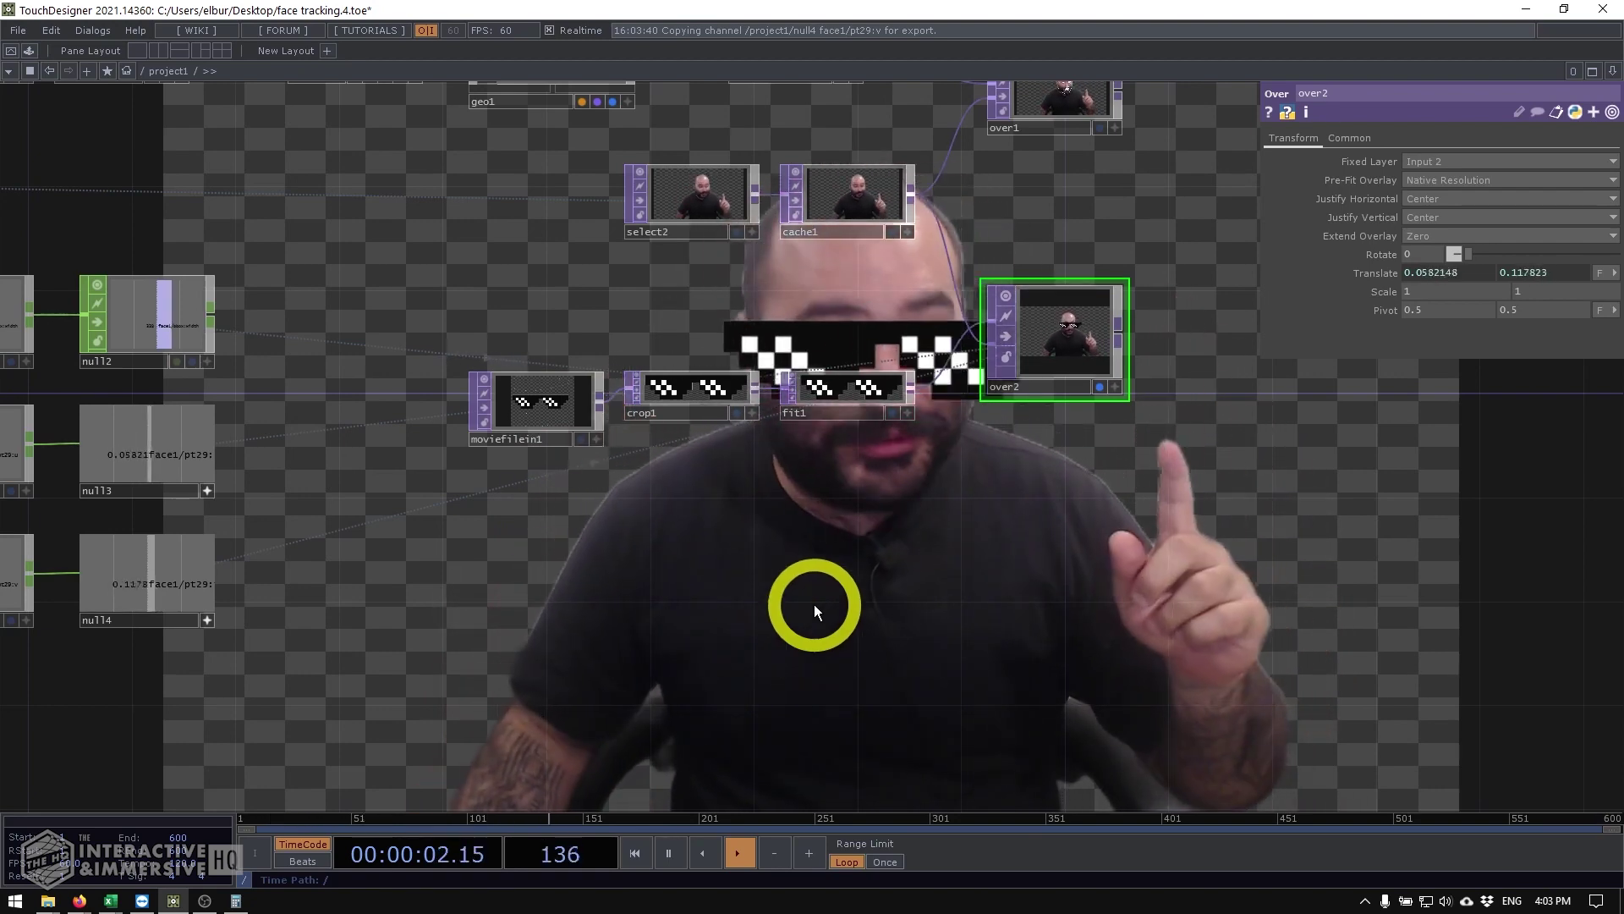
pyautogui.moveTo(717, 635); pyautogui.dragTo(1218, 592)
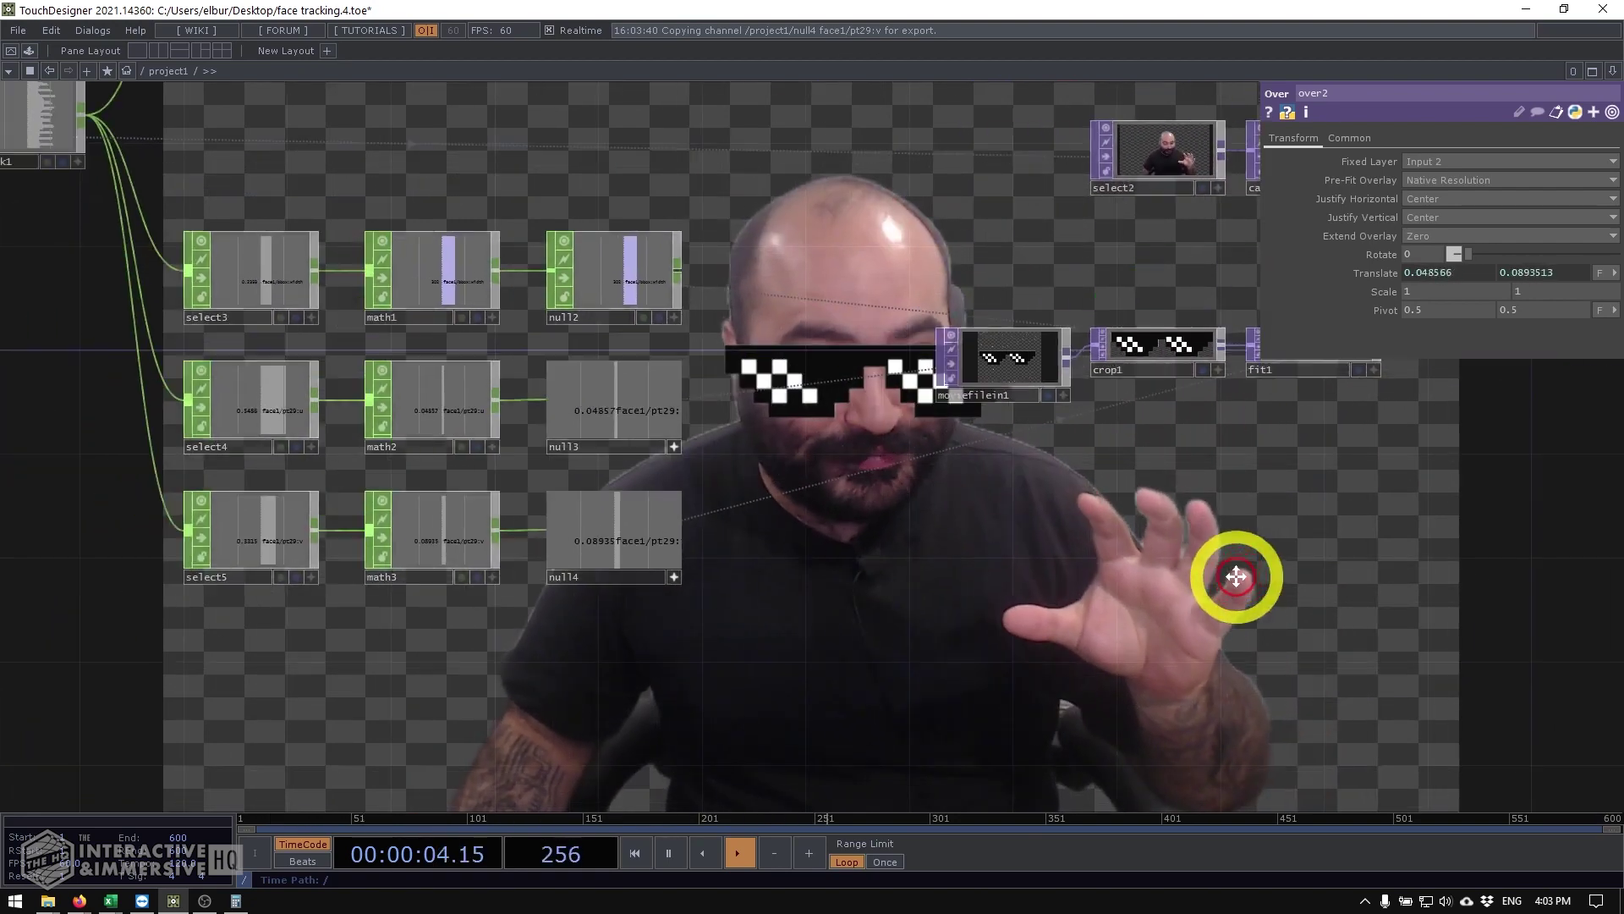
pyautogui.click(703, 585)
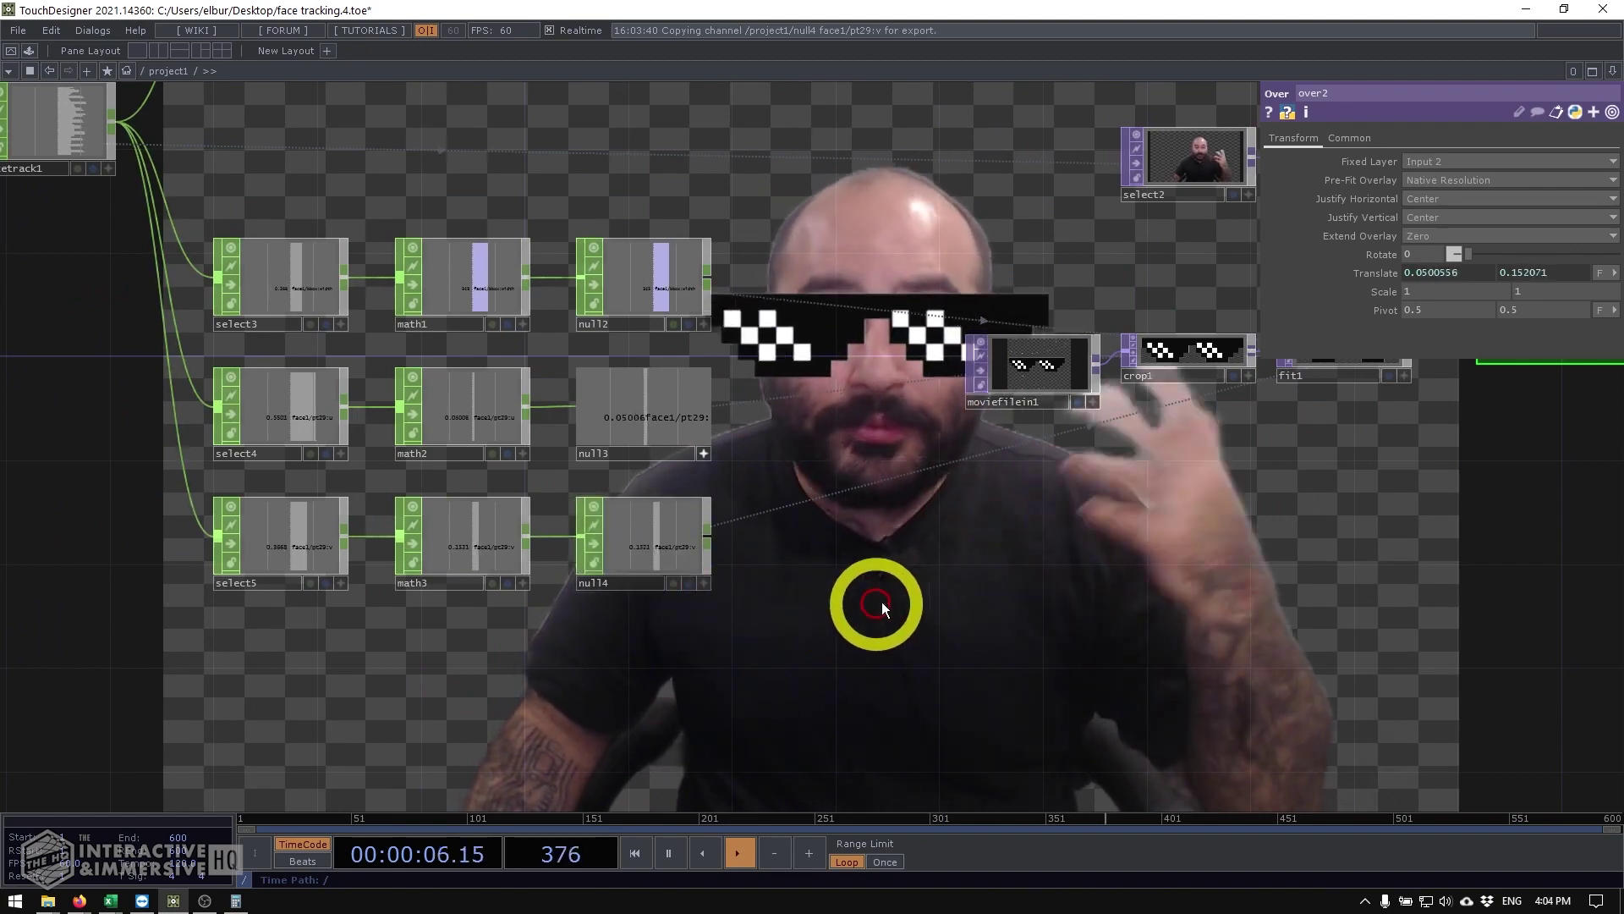
# Step: Turn on Rotations for the Face Track CHOP facetrack1 and inspect its rx, ry and rz channels
pyautogui.moveTo(1079, 556); pyautogui.dragTo(1400, 602)
pyautogui.moveTo(409, 336); pyautogui.dragTo(537, 434)
pyautogui.click(480, 266)
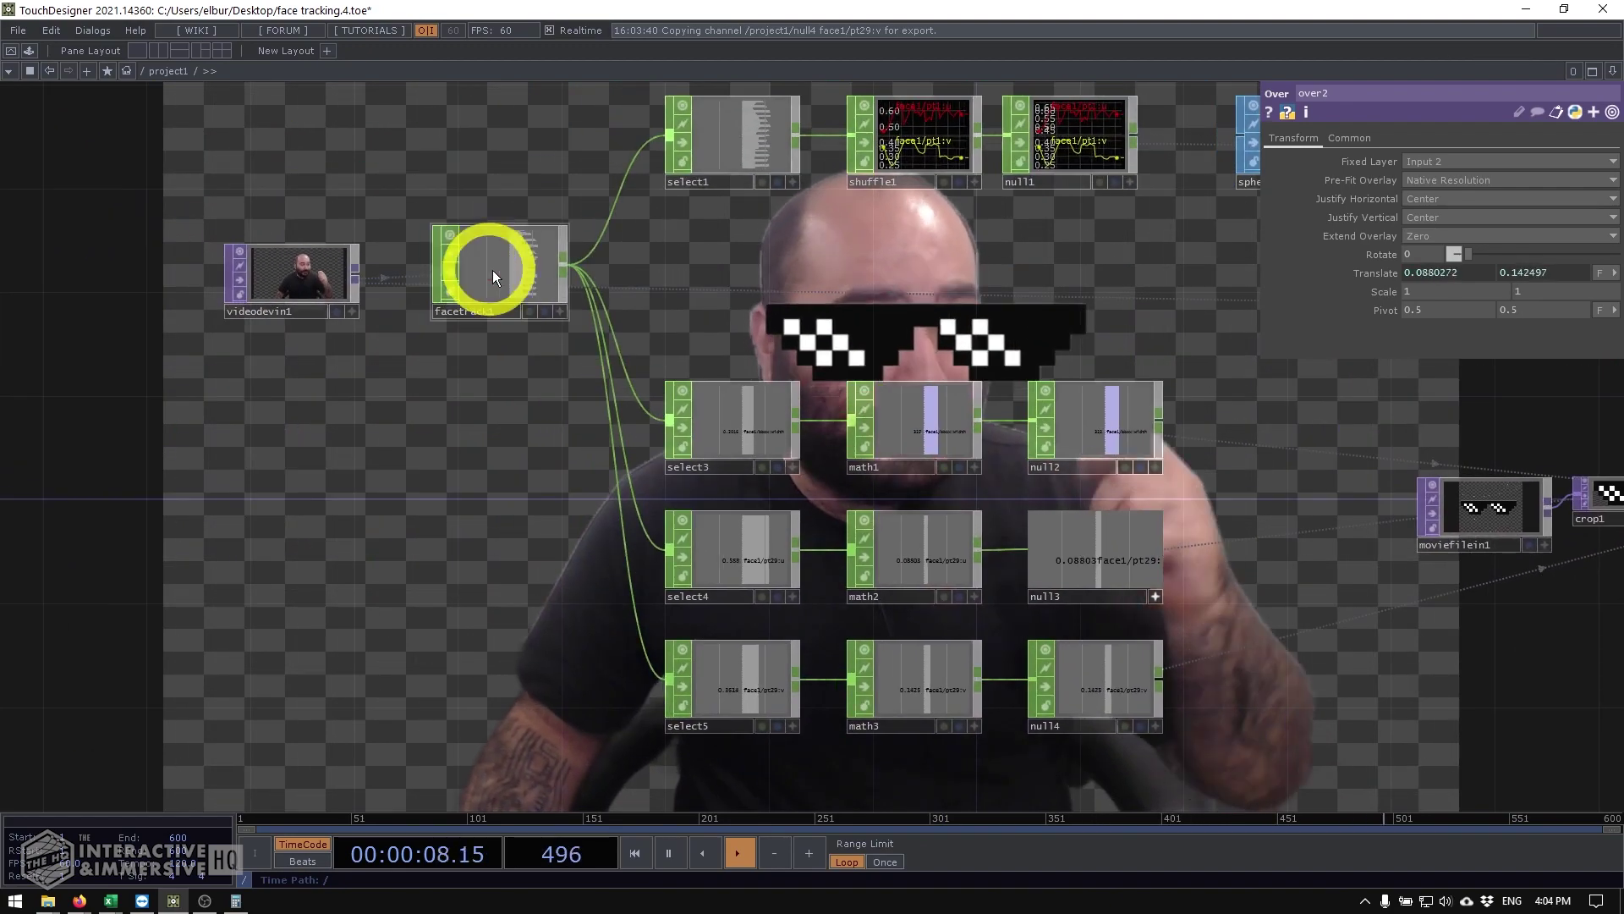
pyautogui.scroll(6, 494, 270)
pyautogui.click(504, 271)
pyautogui.scroll(3, 497, 258)
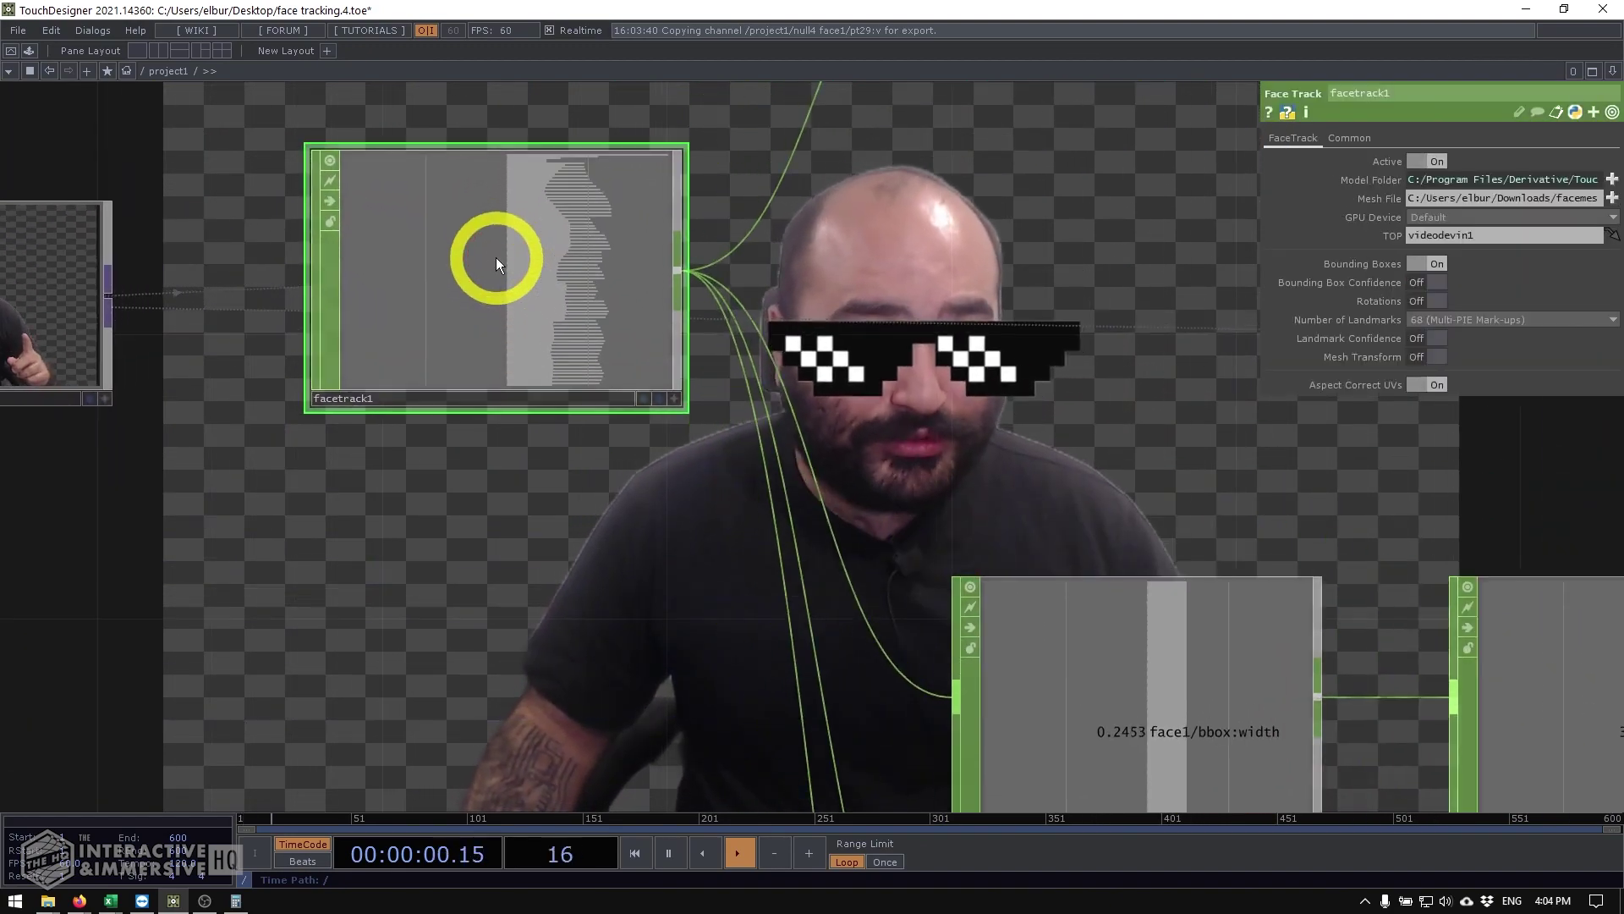
pyautogui.scroll(2, 496, 257)
pyautogui.scroll(-2, 490, 255)
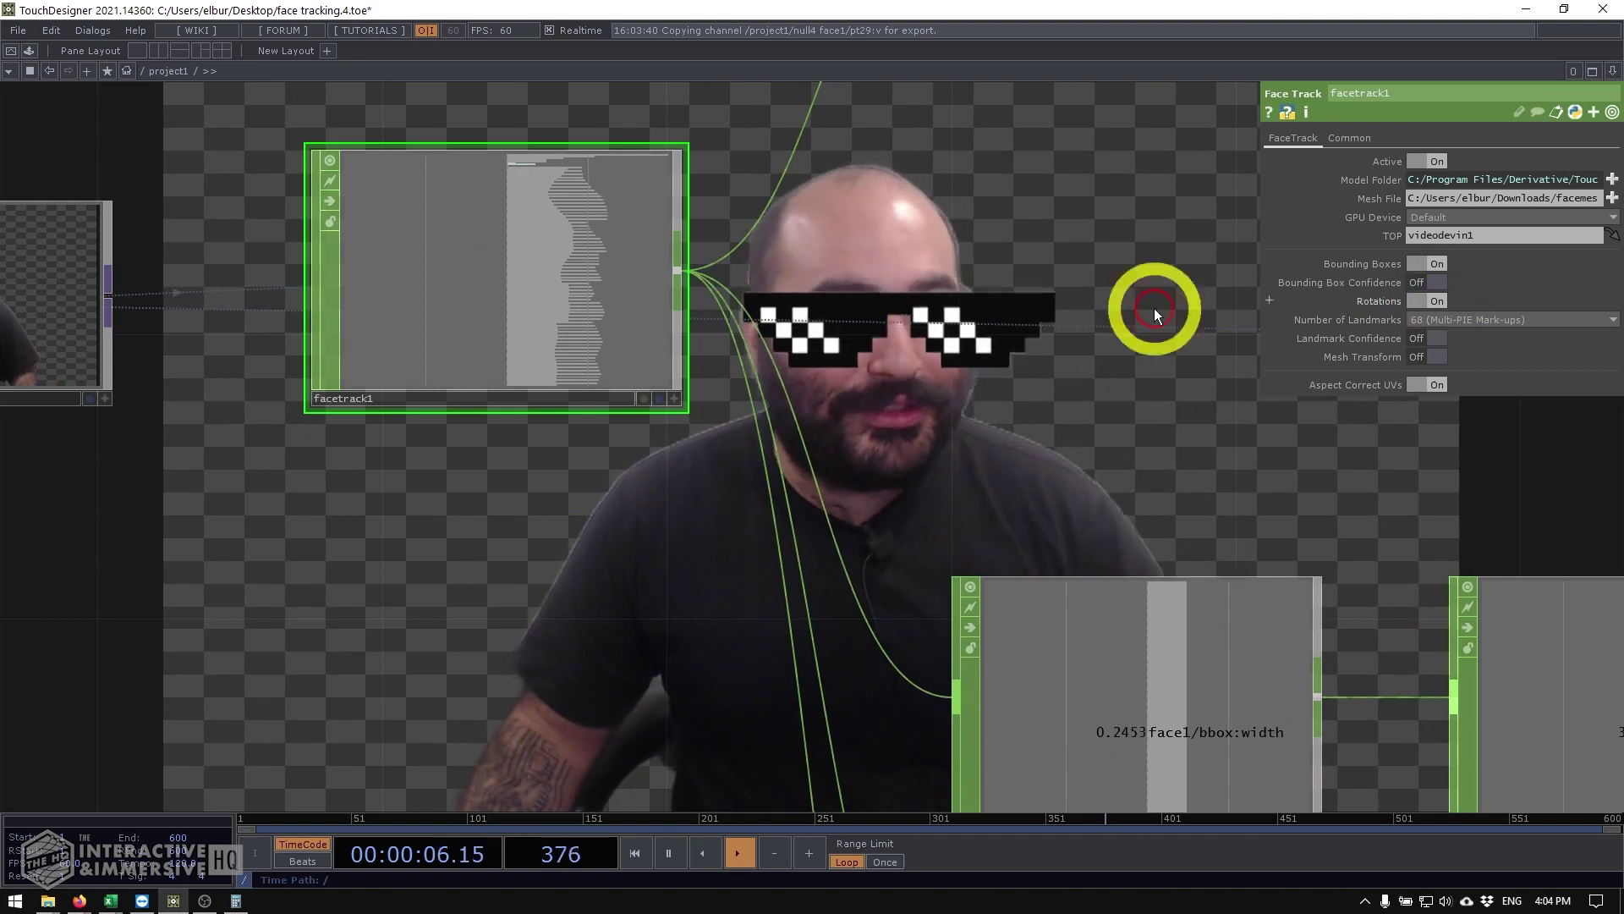
pyautogui.scroll(5, 517, 127)
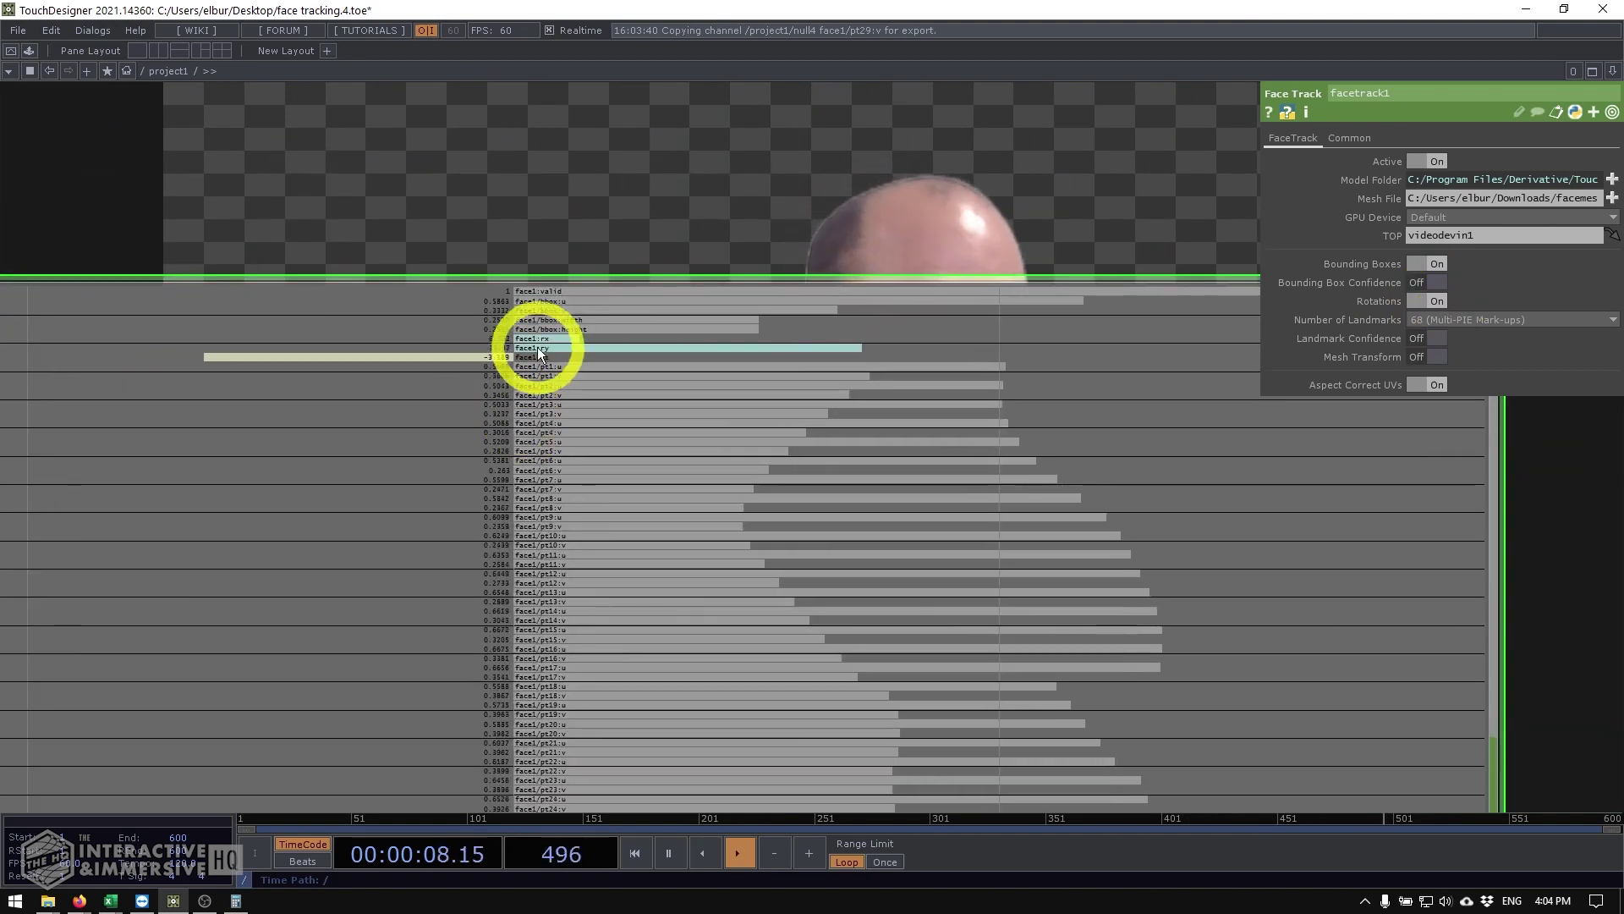
pyautogui.scroll(2, 494, 250)
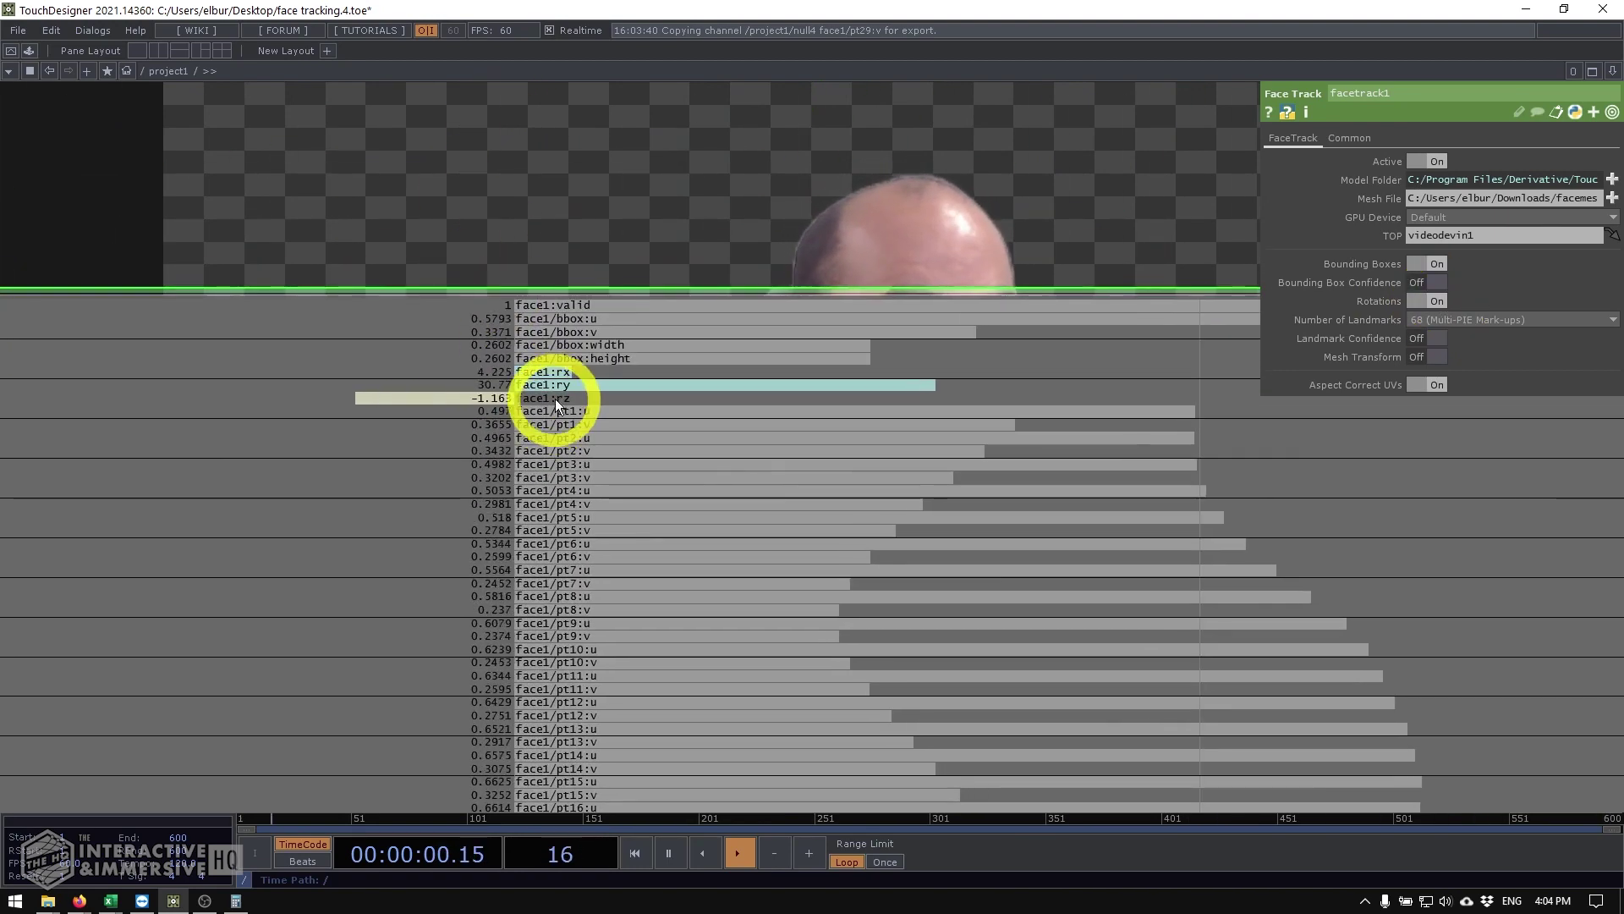
pyautogui.scroll(-5, 556, 403)
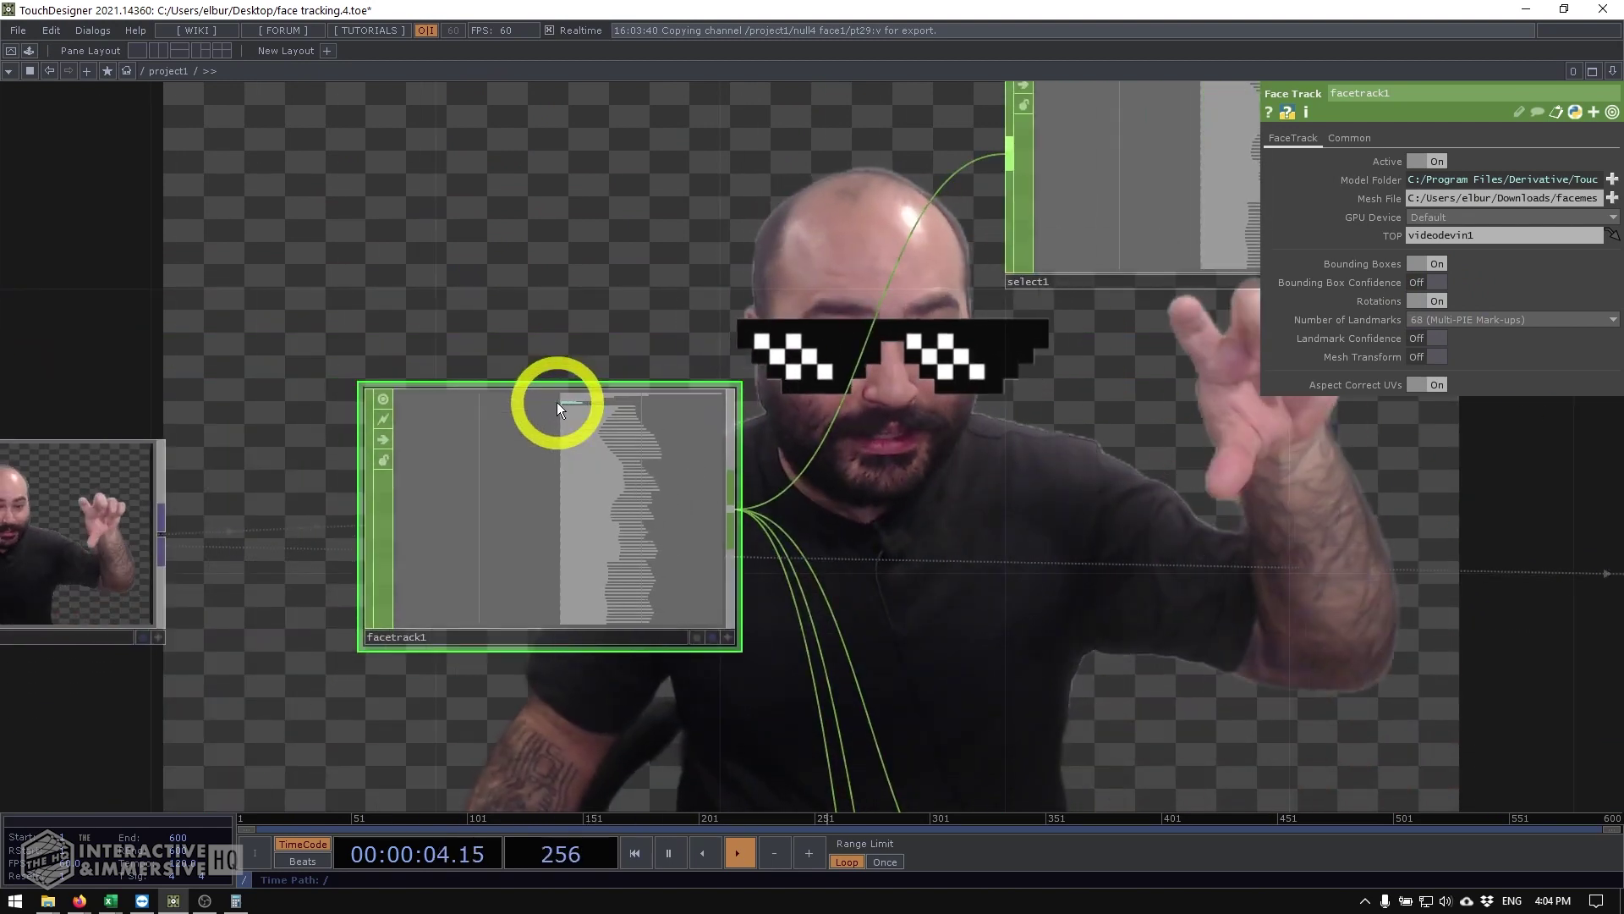
# Step: Add a Select CHOP below select5 and connect facetrack1 to its input
pyautogui.moveTo(799, 490); pyautogui.dragTo(499, 181)
pyautogui.scroll(-4, 661, 305)
pyautogui.moveTo(519, 617); pyautogui.dragTo(497, 375)
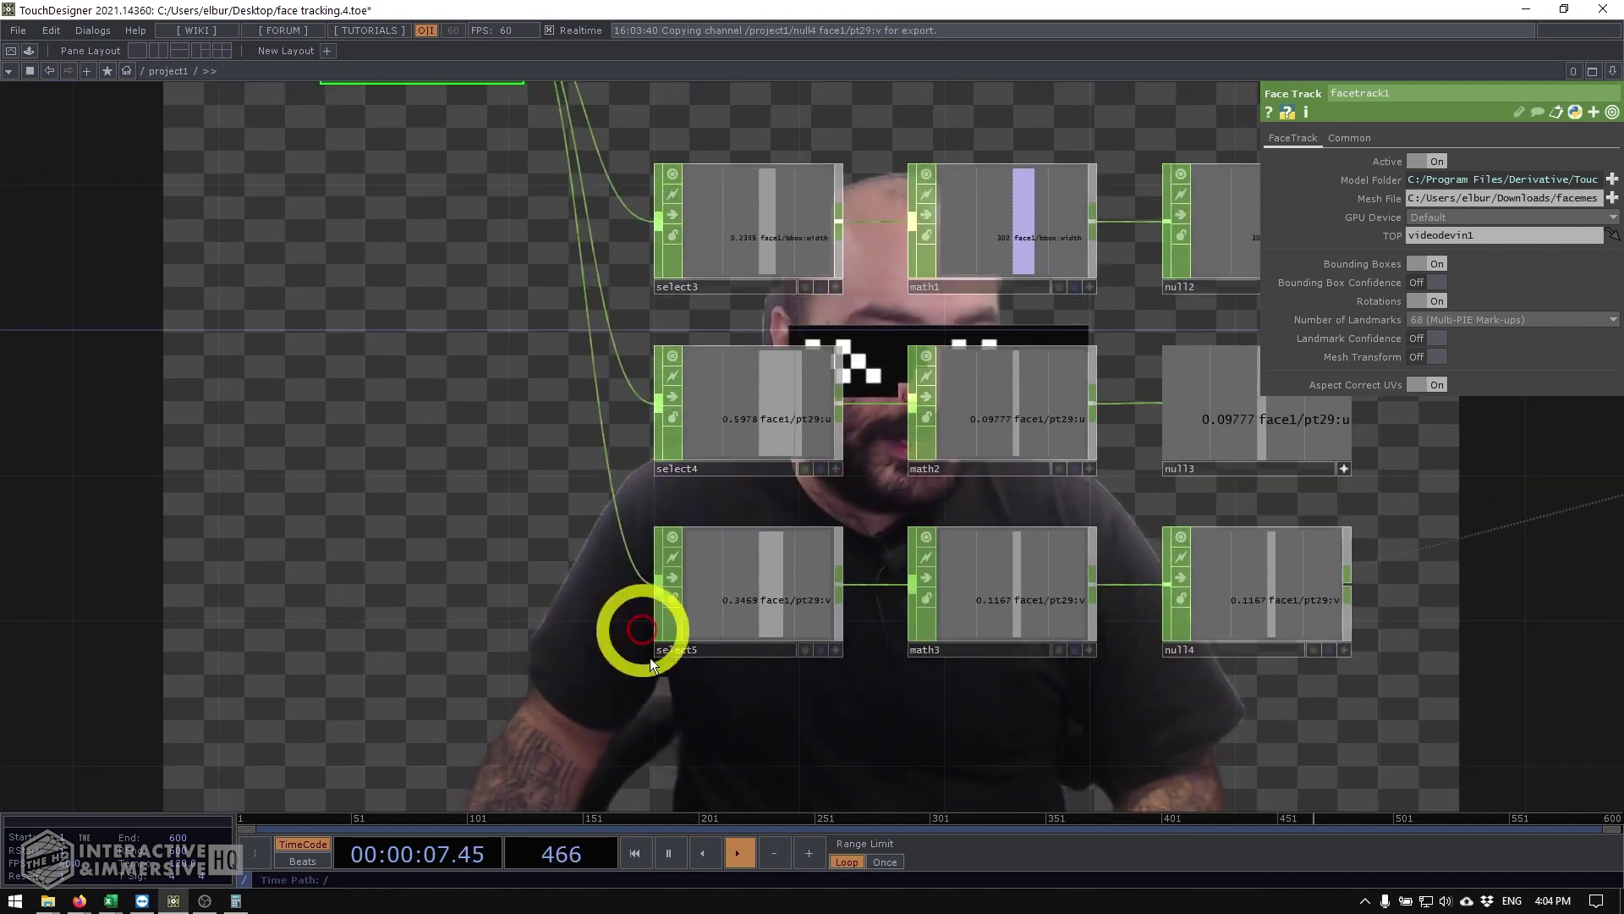
pyautogui.doubleClick(703, 750)
pyautogui.write('sel')
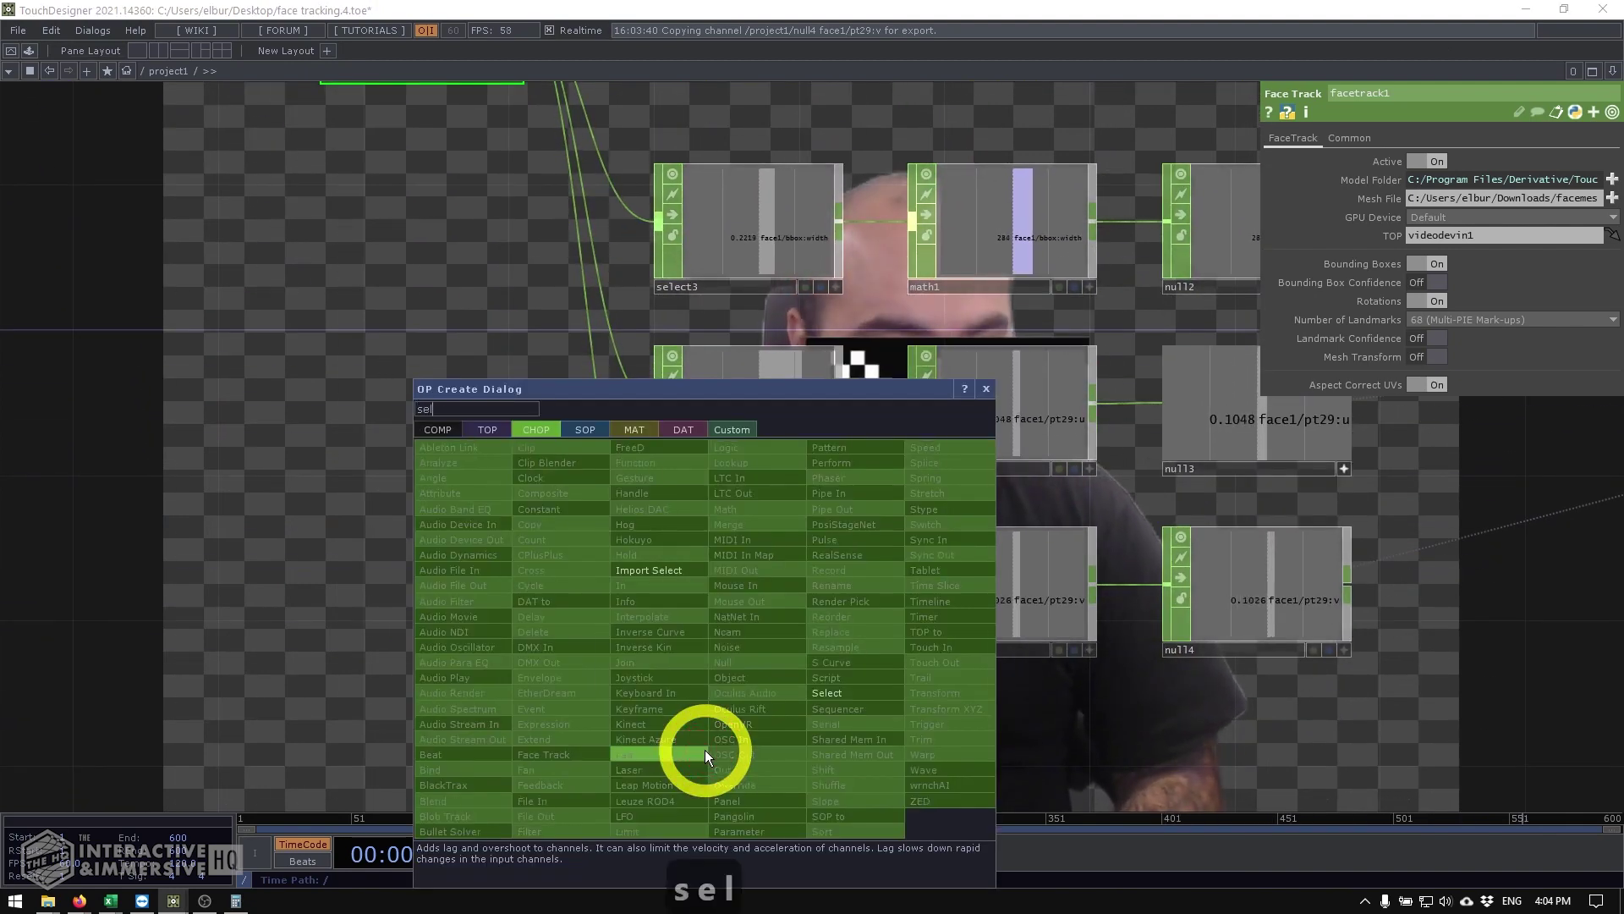
pyautogui.click(817, 692)
pyautogui.click(749, 740)
pyautogui.scroll(-5, 591, 570)
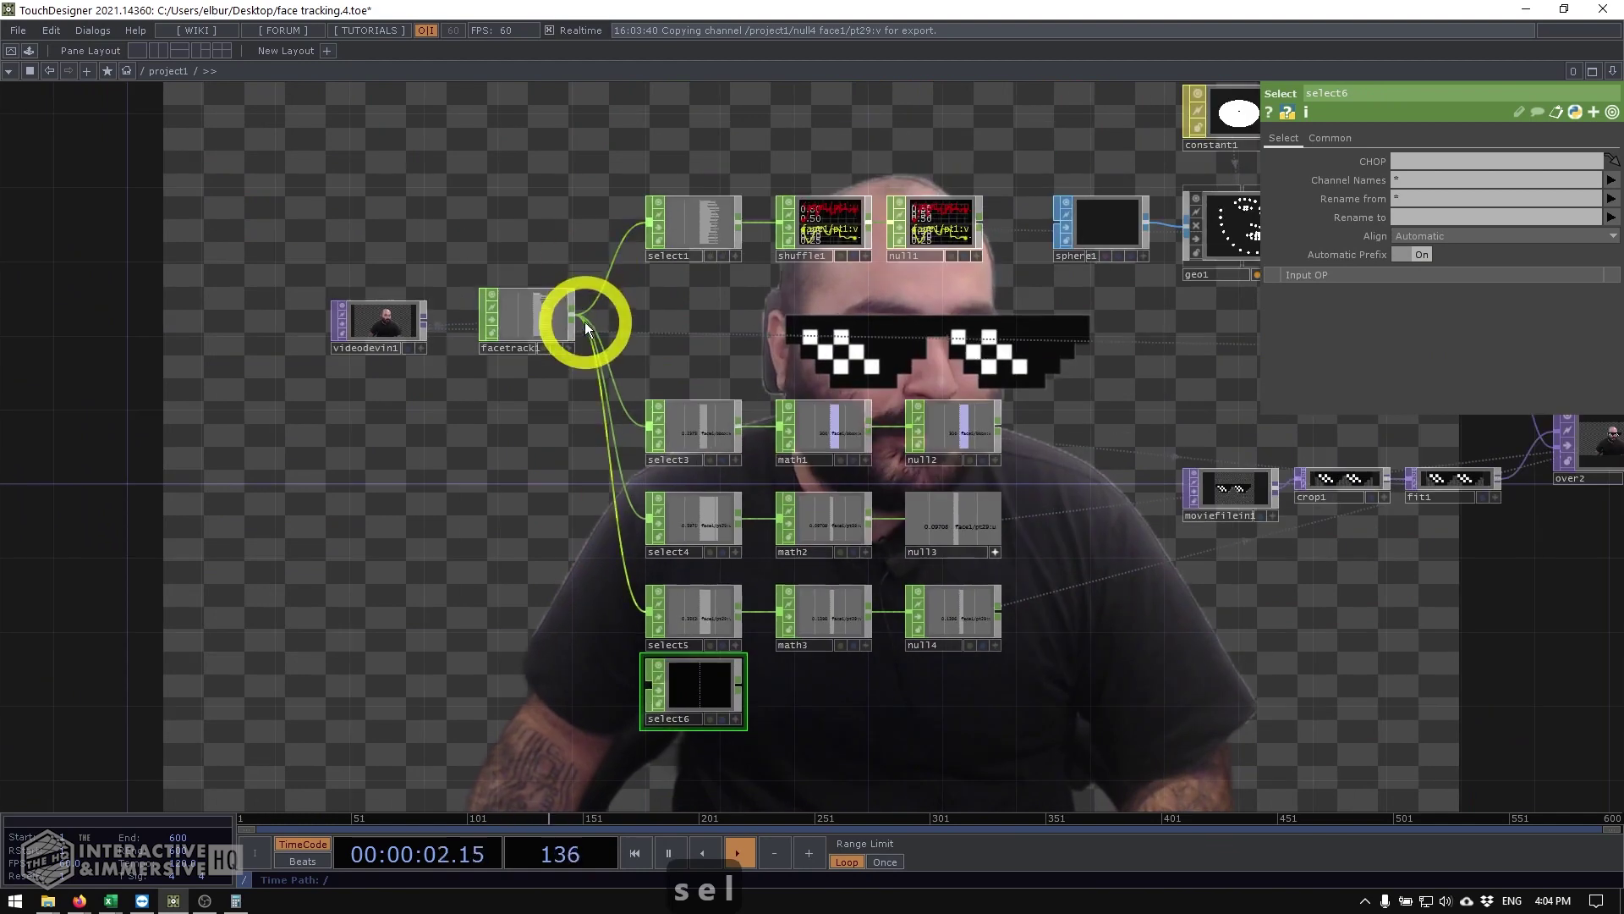
# Step: Set select6's Channel Names to face1:rz and line the node up below select5
pyautogui.scroll(4, 668, 698)
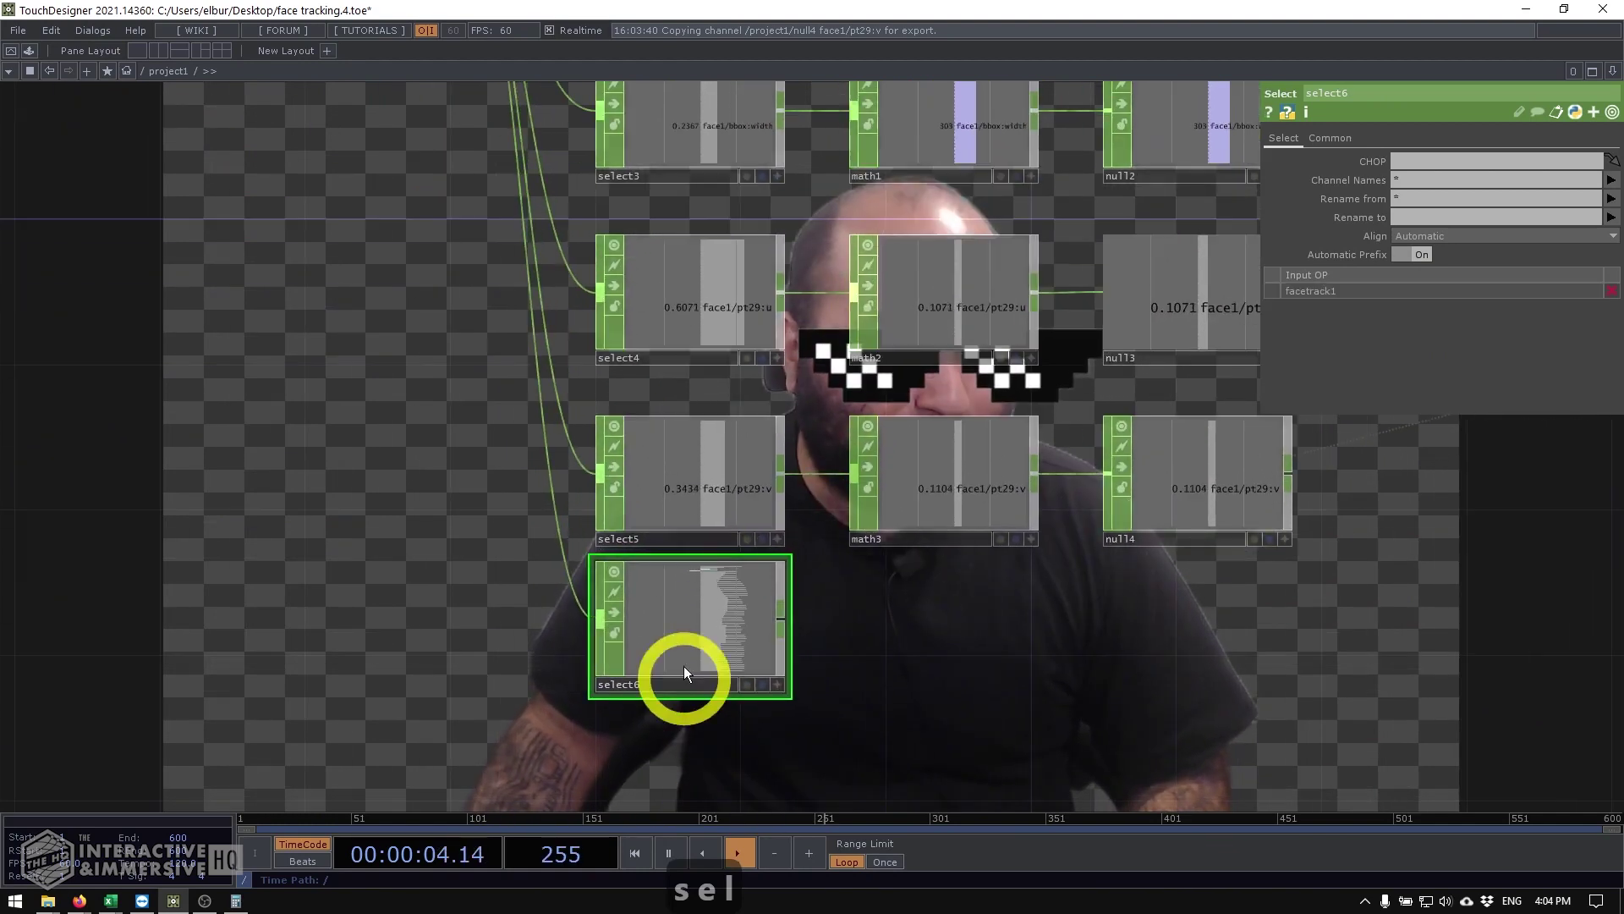
pyautogui.click(1611, 181)
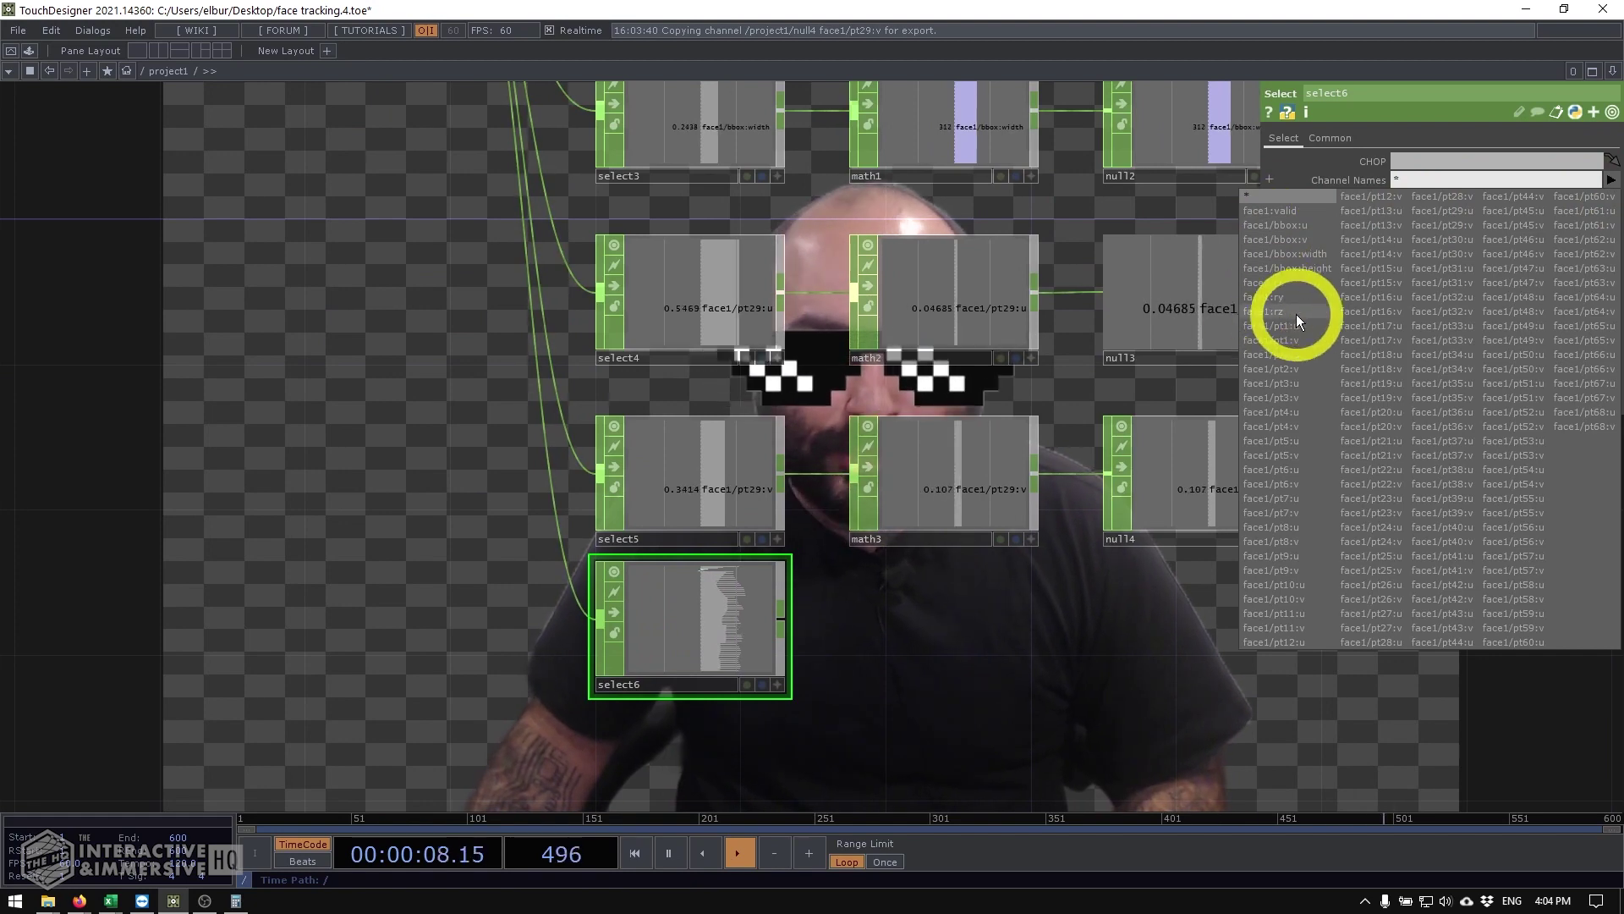
pyautogui.click(1268, 312)
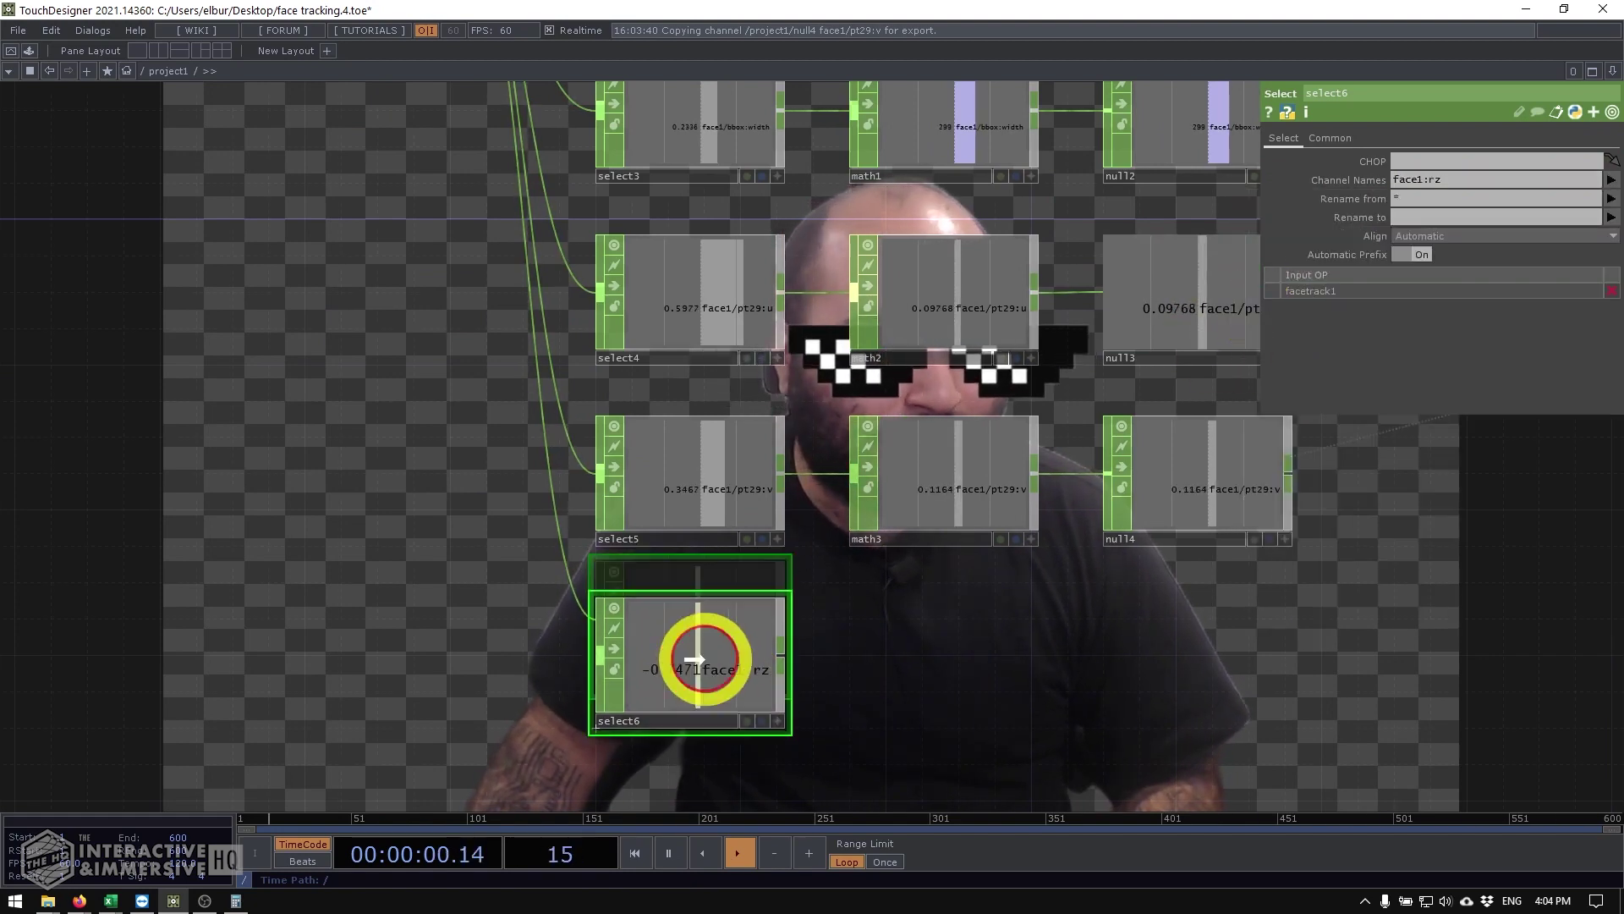
# Step: Append a Null CHOP to select6 and place it below null4
pyautogui.rightClick(778, 660)
pyautogui.write('nul')
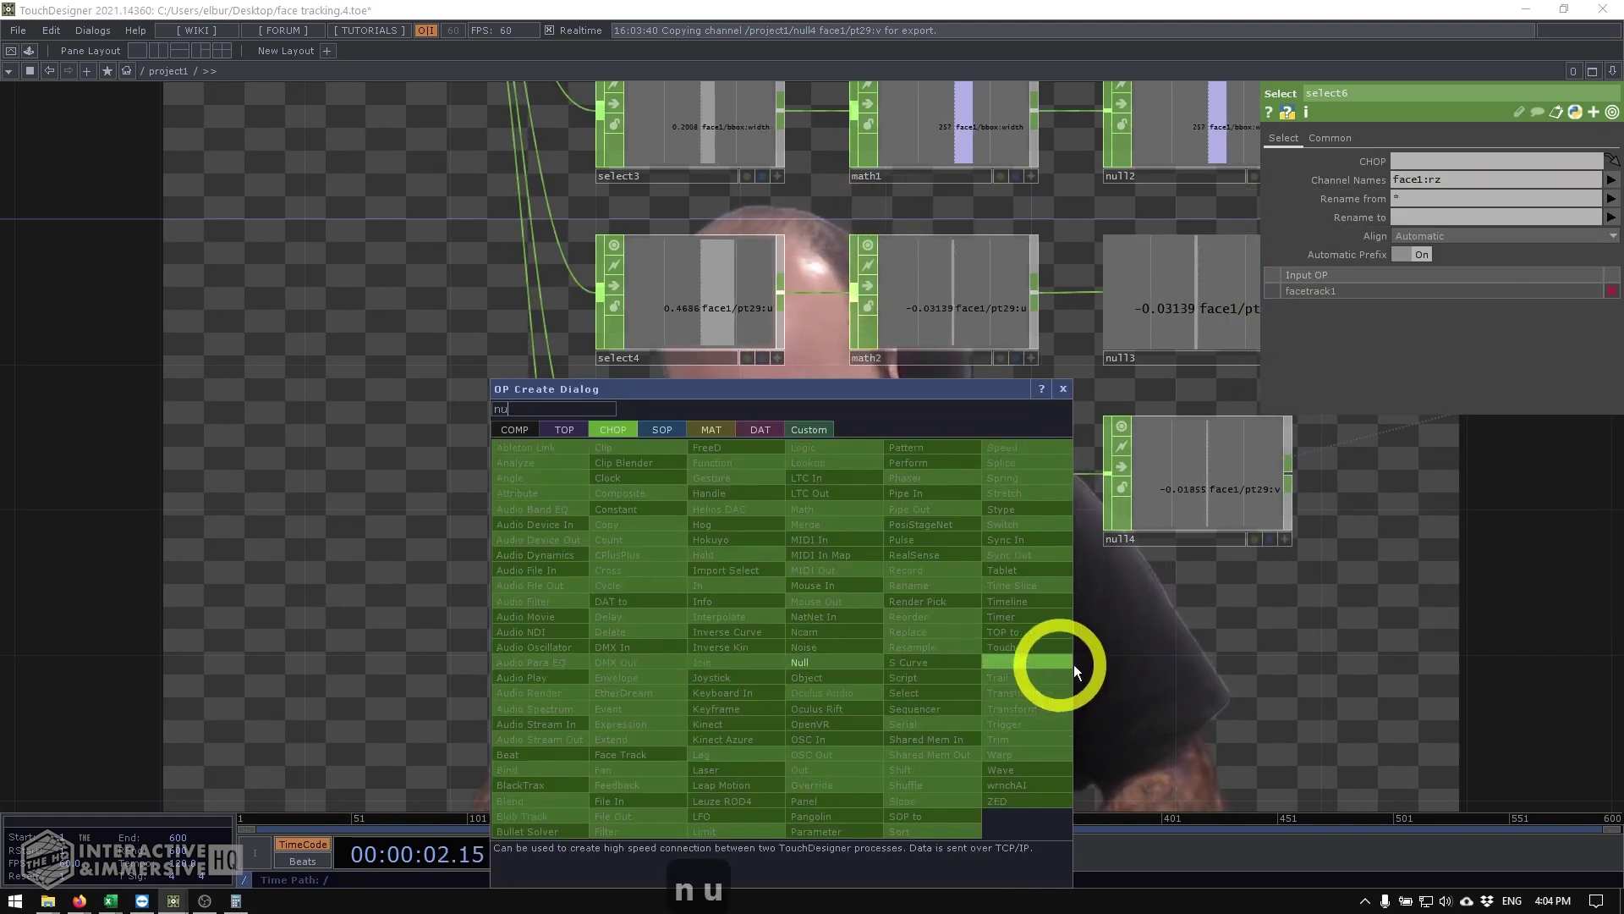
pyautogui.press('Return')
pyautogui.moveTo(1236, 675); pyautogui.dragTo(1174, 658)
pyautogui.moveTo(1208, 558); pyautogui.dragTo(850, 544)
# Step: Drive the Over TOP over2's Rotate with a CHOP Reference to null5's face1:rz channel
pyautogui.scroll(-3, 849, 544)
pyautogui.moveTo(1094, 547); pyautogui.dragTo(740, 588)
pyautogui.click(1149, 369)
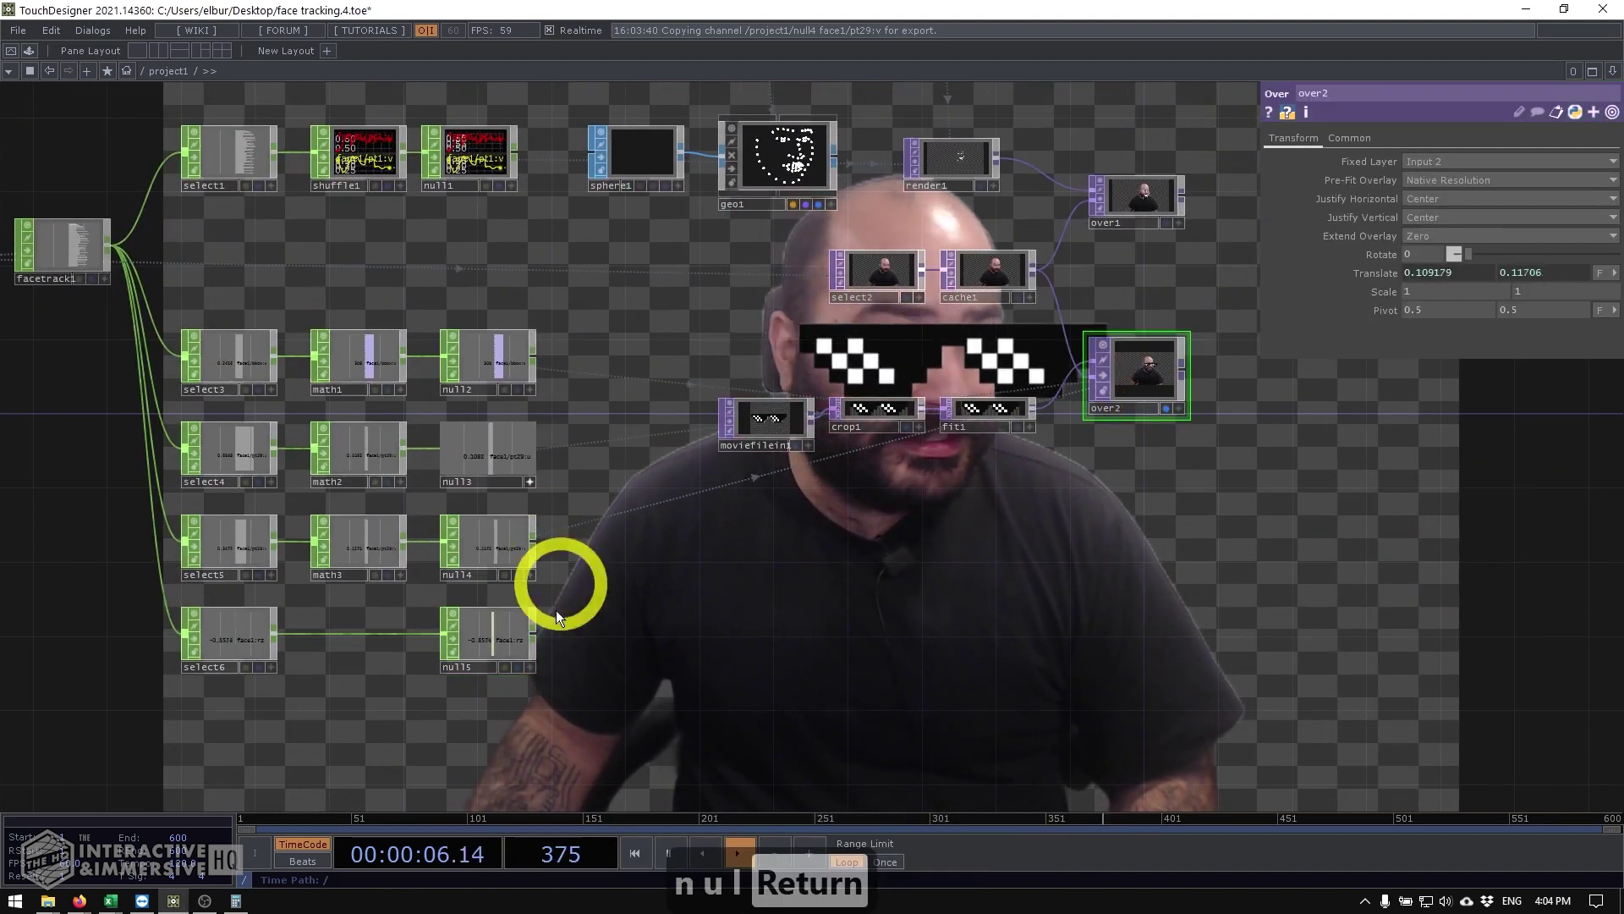
pyautogui.click(529, 668)
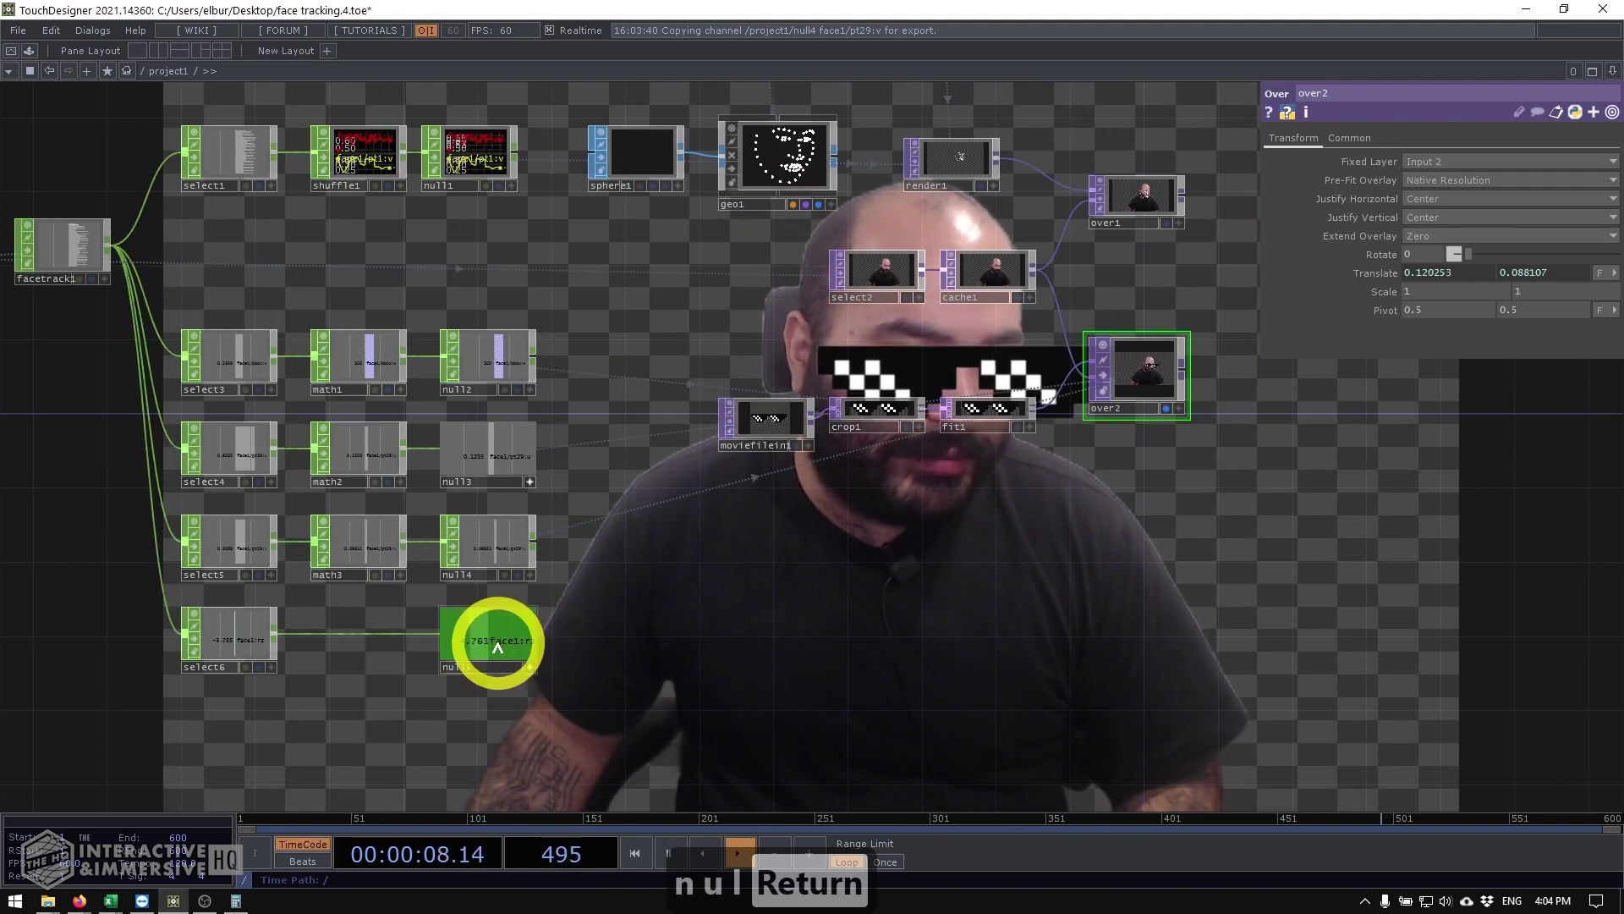
pyautogui.moveTo(1414, 255); pyautogui.dragTo(1424, 252)
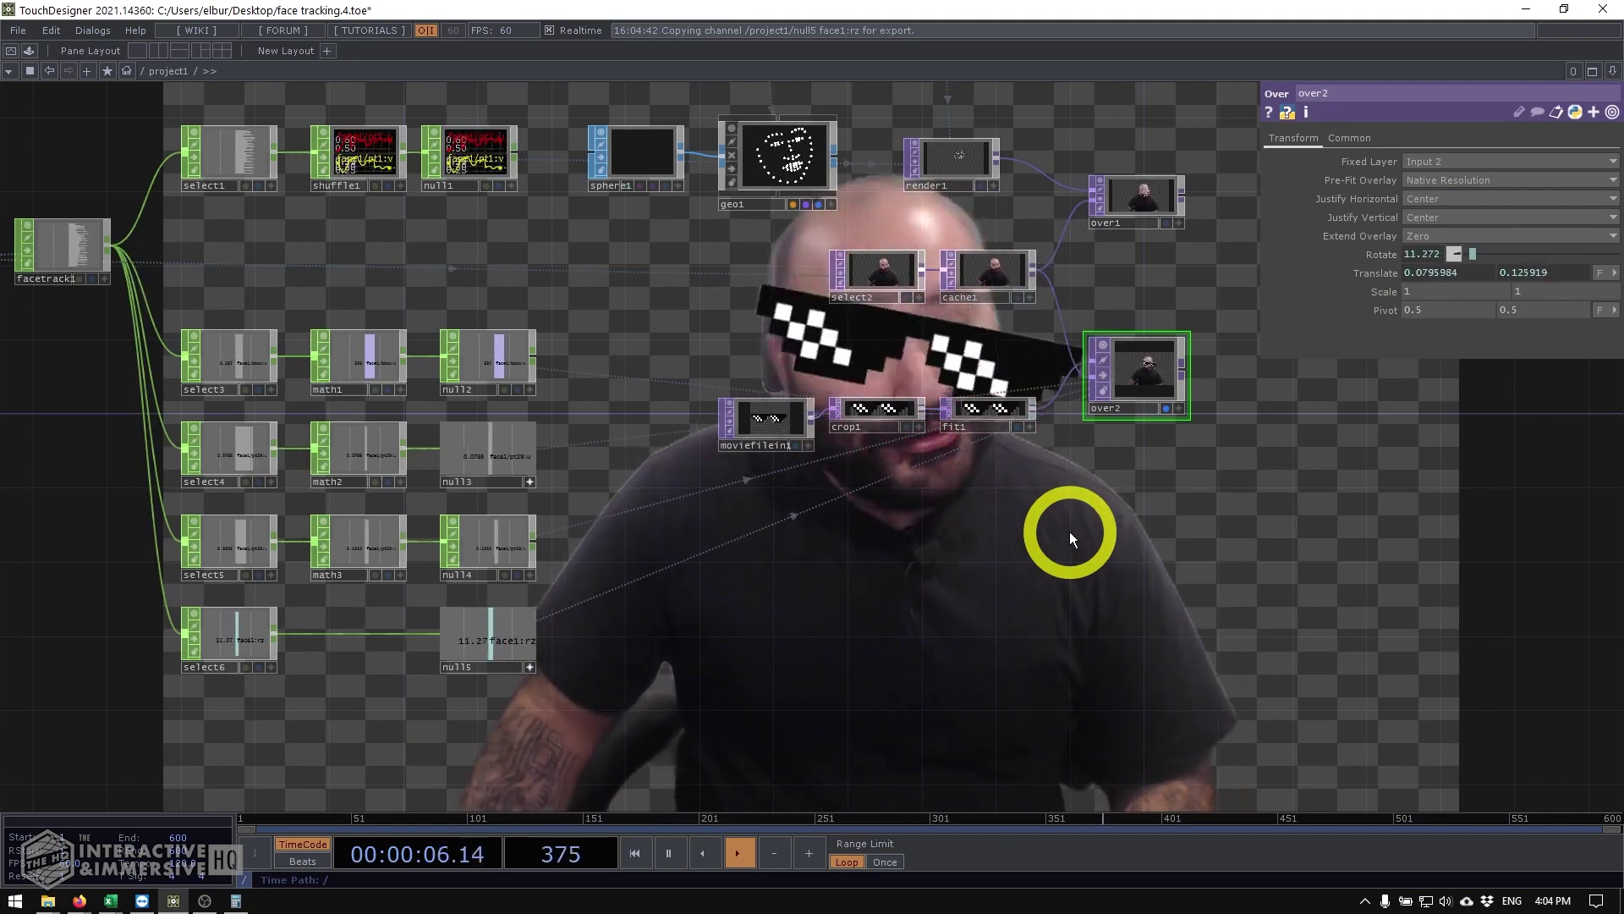
# Step: Insert a Math CHOP between select6 and null5
pyautogui.moveTo(709, 609); pyautogui.dragTo(940, 563)
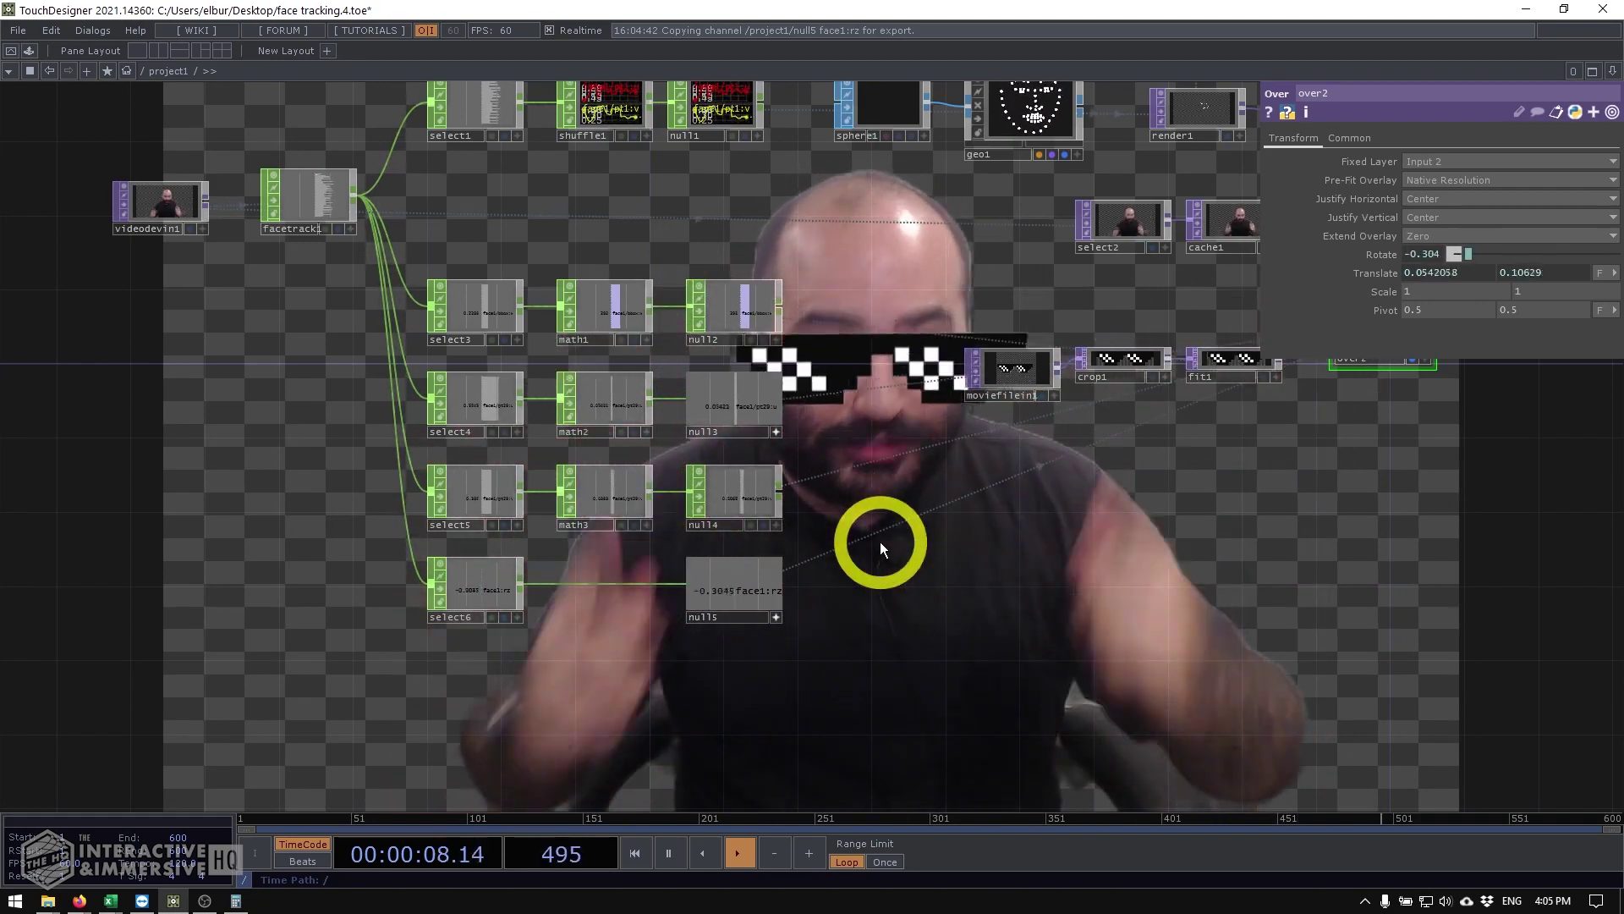
pyautogui.scroll(4, 540, 606)
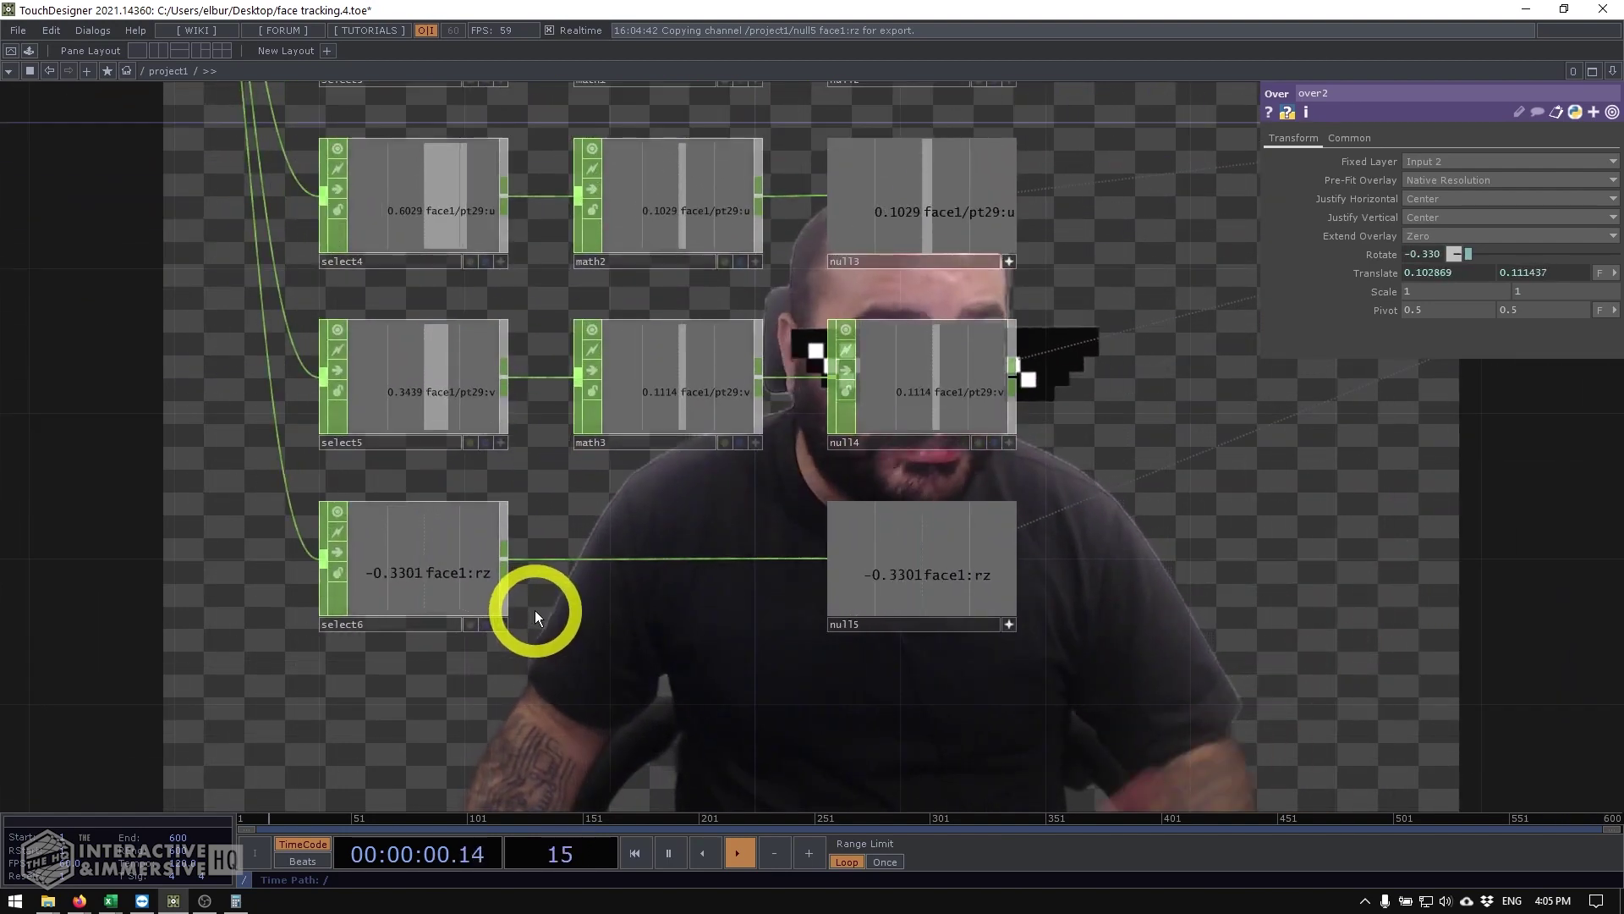
pyautogui.scroll(-2, 534, 611)
pyautogui.rightClick(511, 577)
pyautogui.write('math')
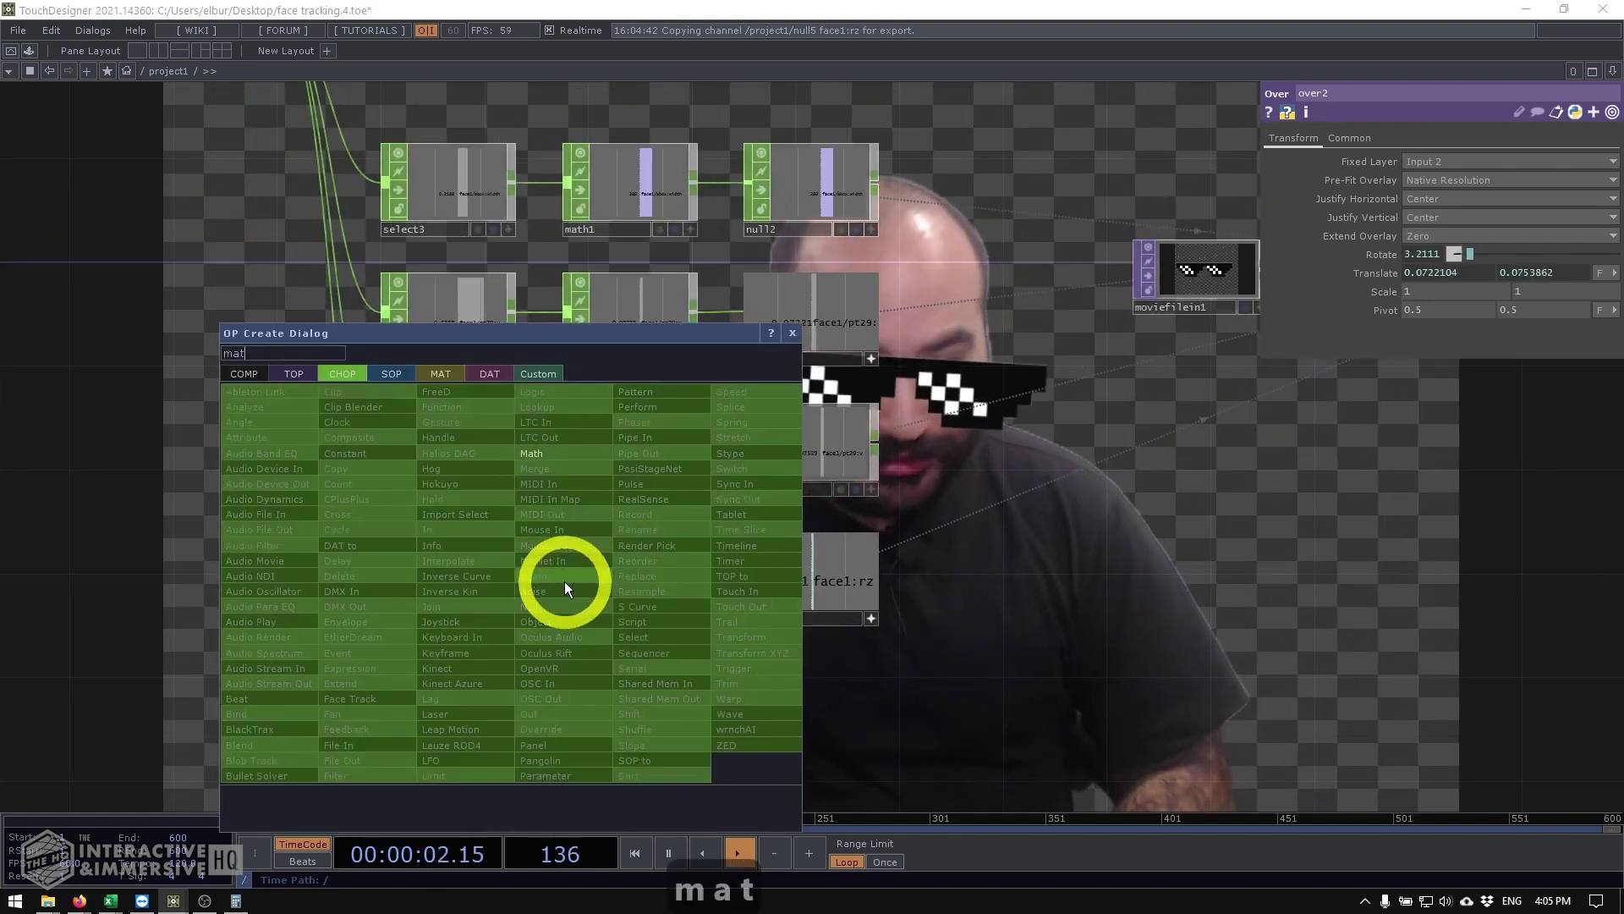
pyautogui.click(540, 453)
pyautogui.click(633, 579)
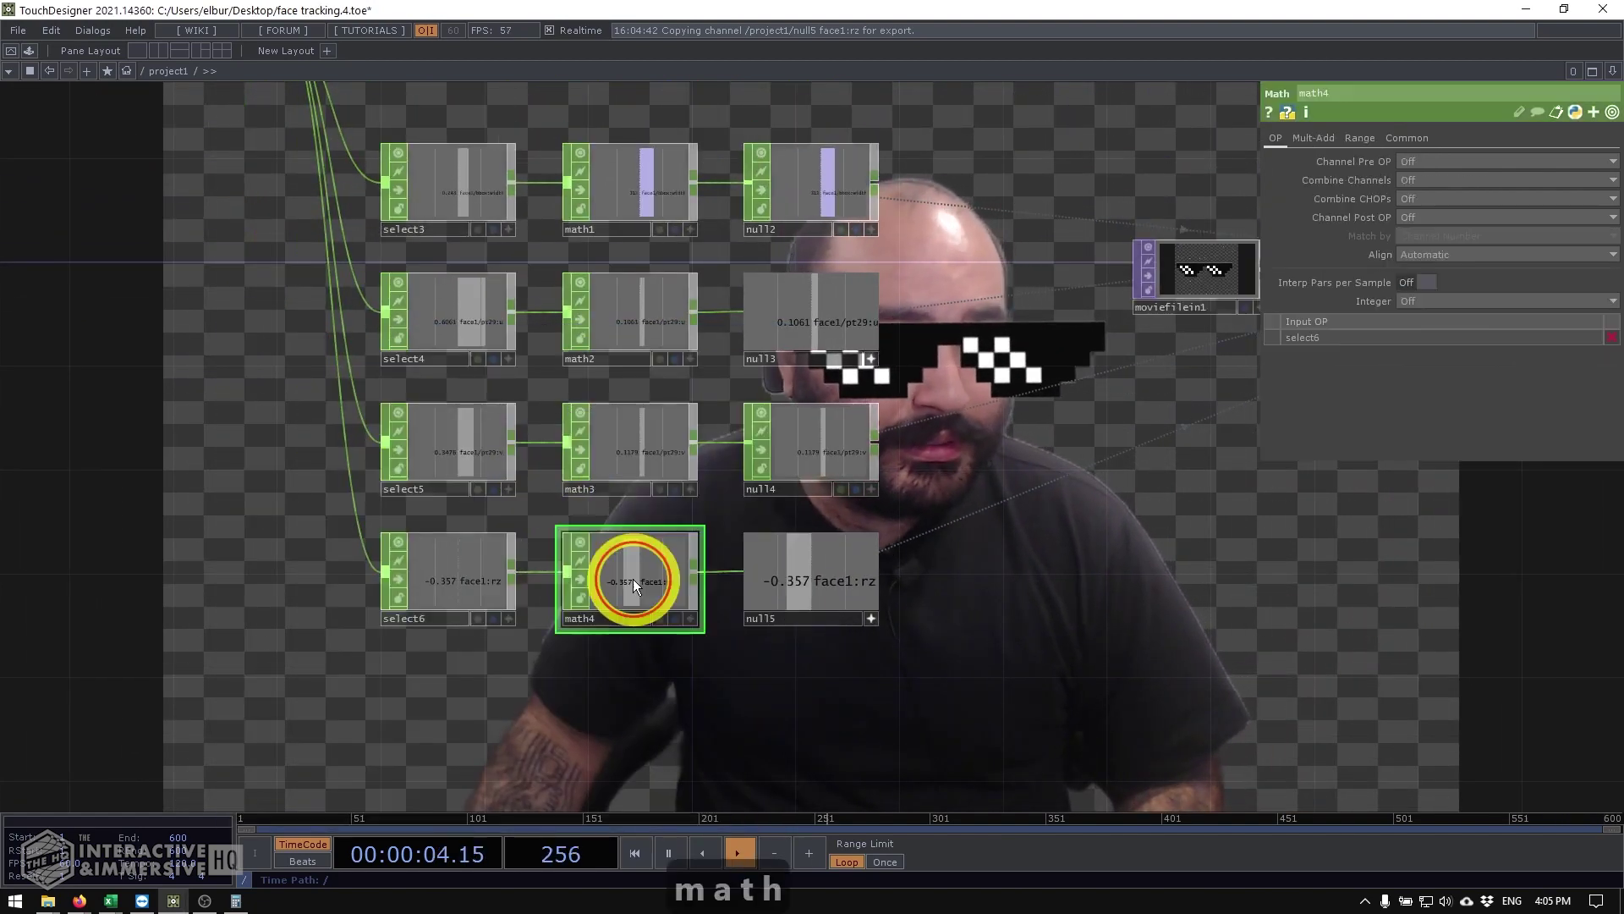
# Step: Invert the rotation by setting math4's To Range to 1 and 0
pyautogui.click(1357, 140)
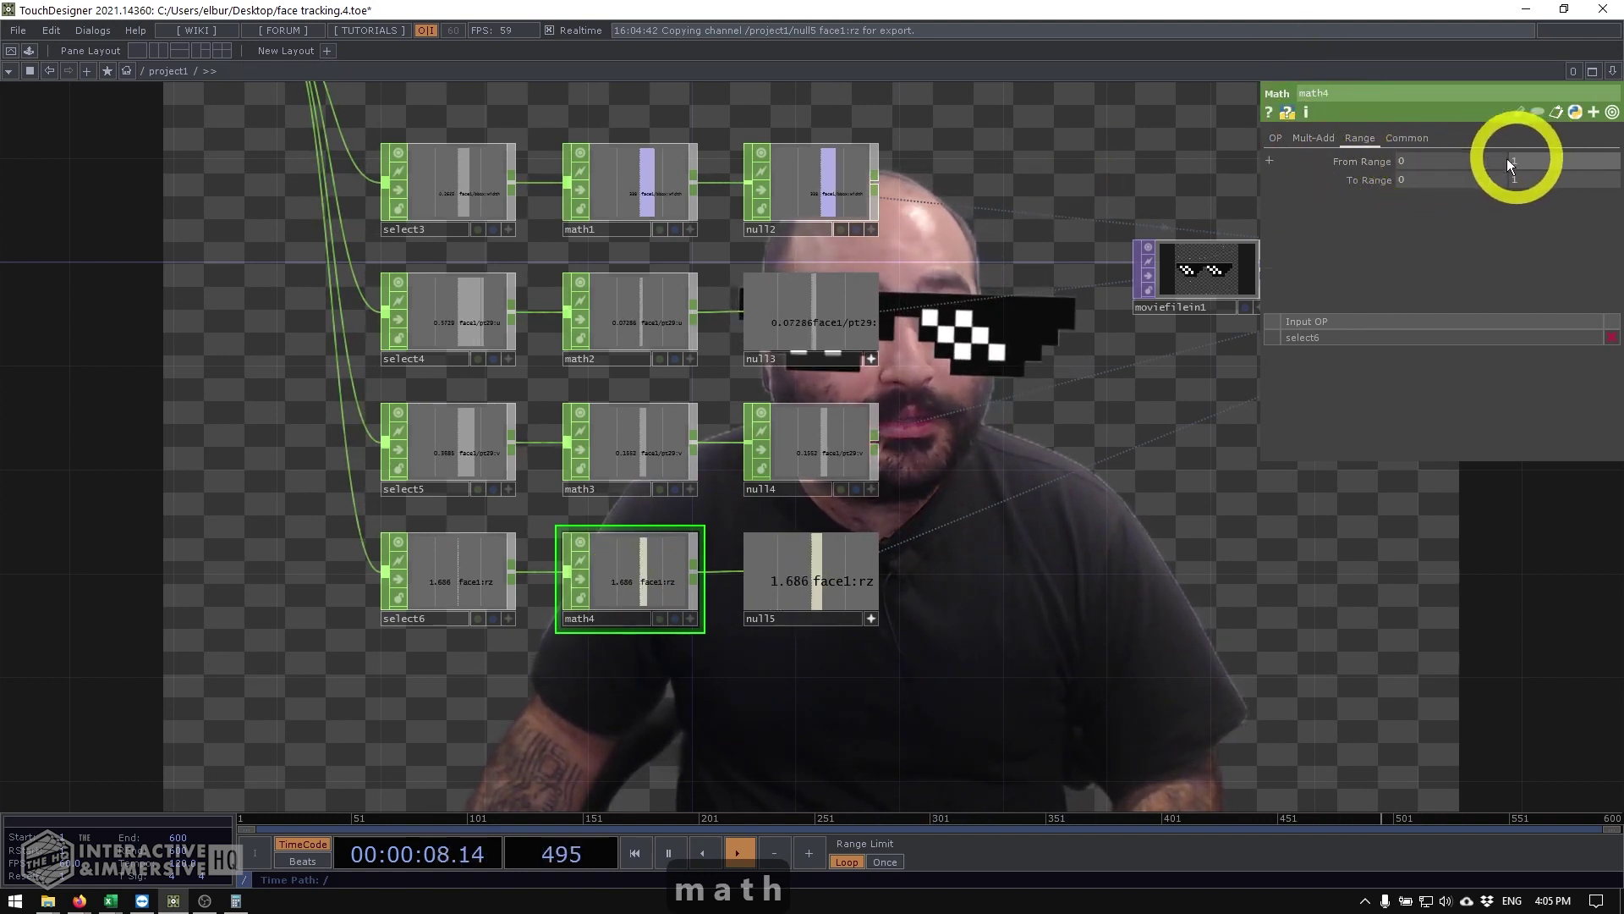
pyautogui.click(1428, 183)
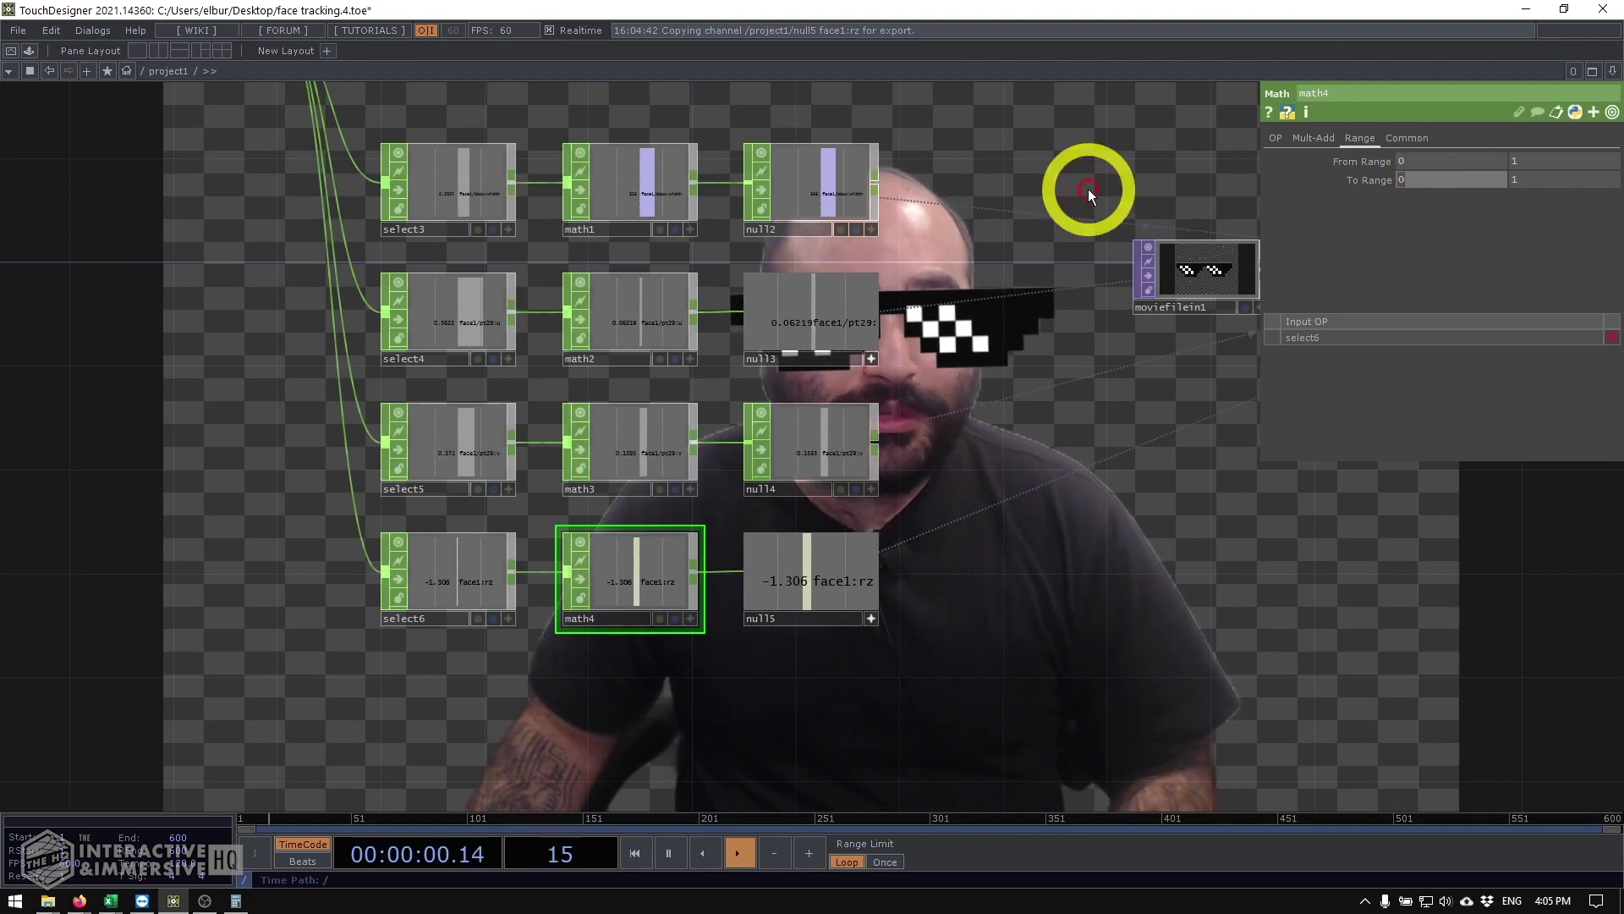
pyautogui.write('1')
pyautogui.press('Tab')
pyautogui.write('0')
pyautogui.press('Return')
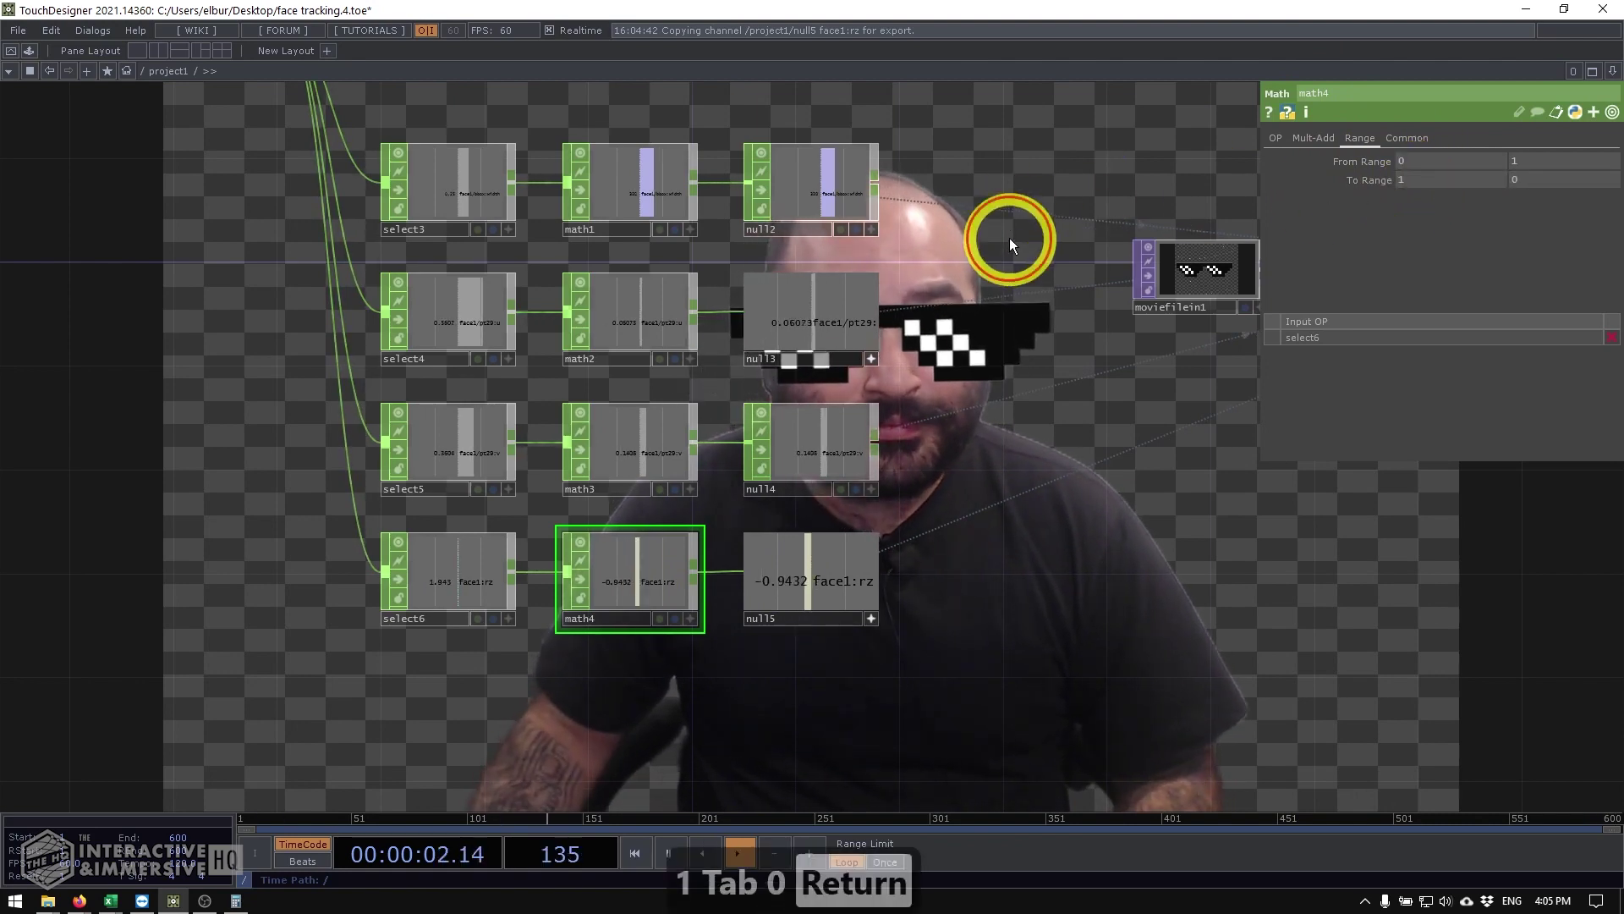
pyautogui.moveTo(1008, 236); pyautogui.dragTo(787, 320)
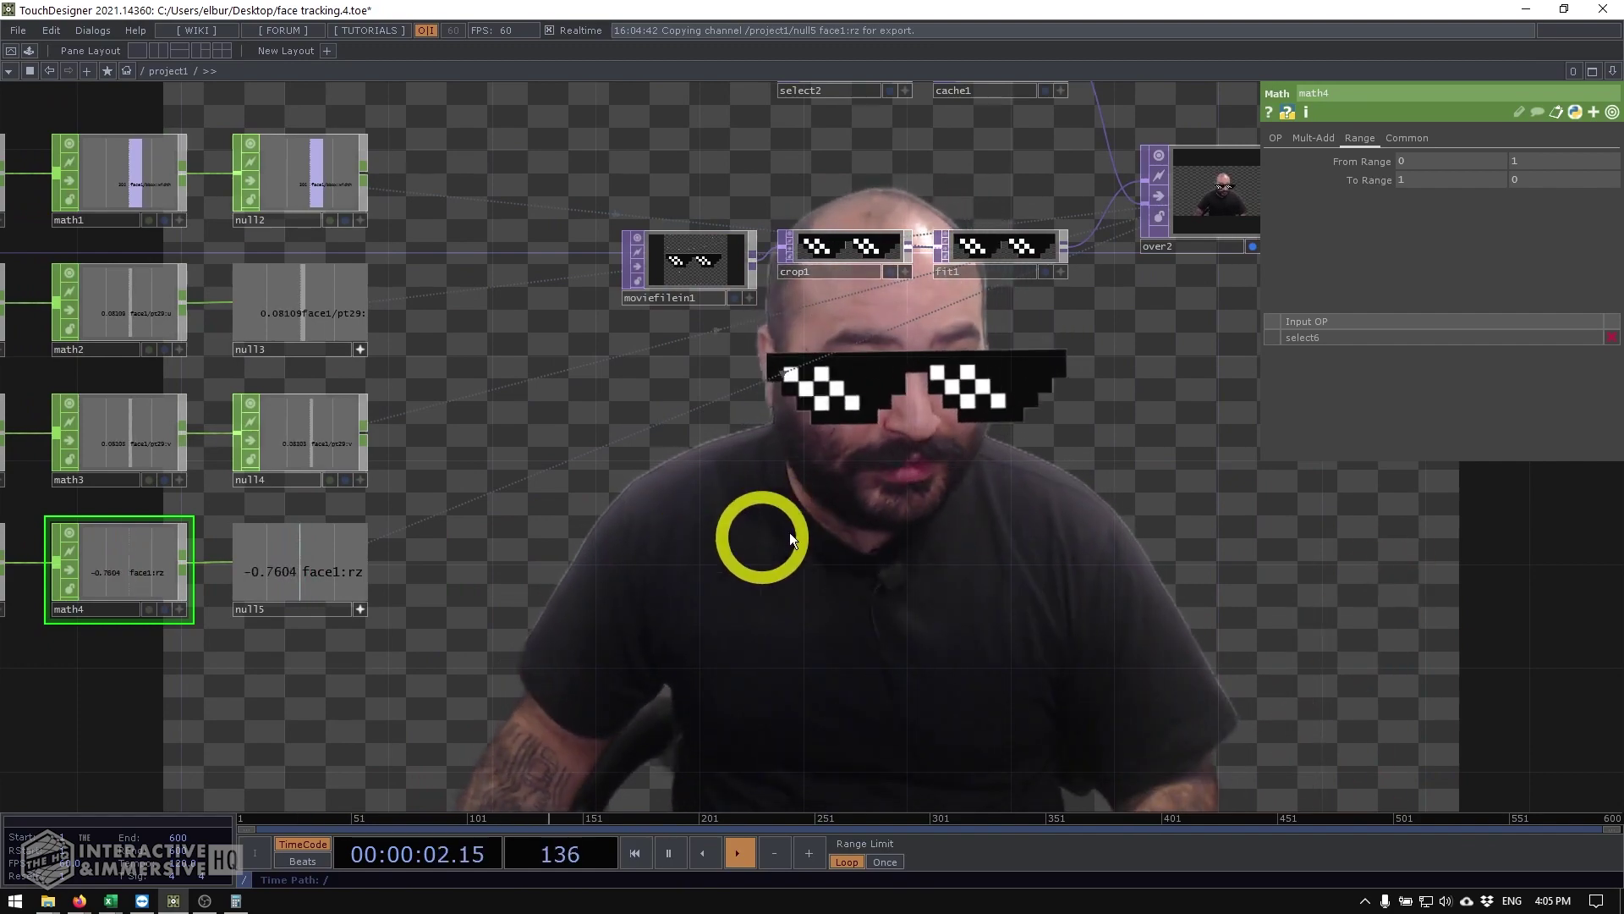
pyautogui.moveTo(789, 531); pyautogui.dragTo(906, 442)
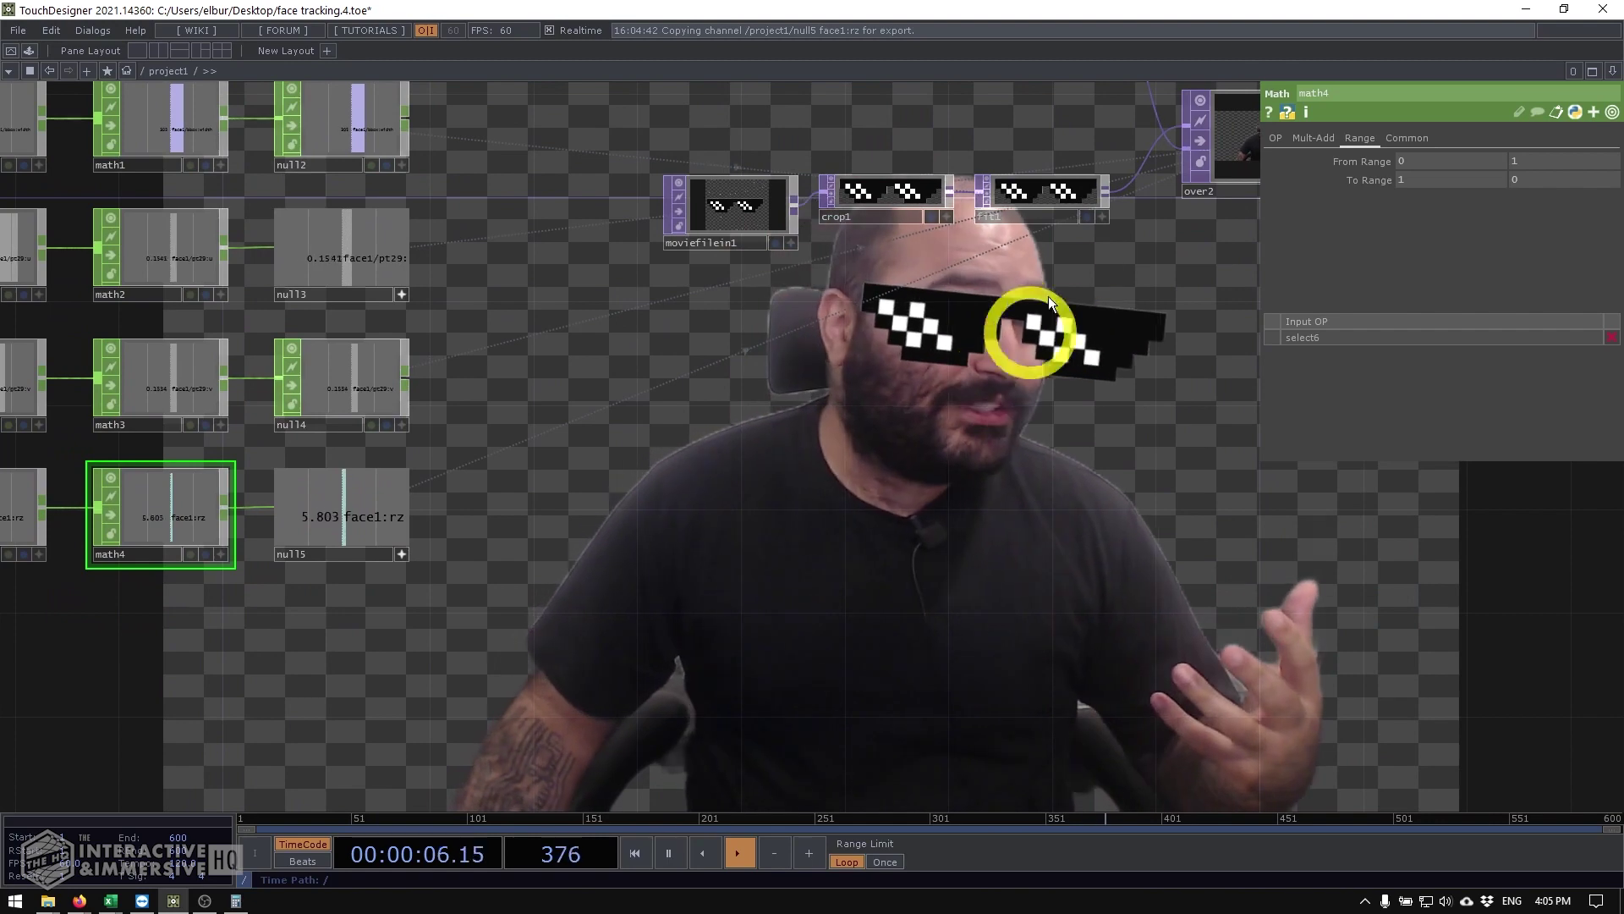
pyautogui.moveTo(1044, 327); pyautogui.dragTo(853, 412)
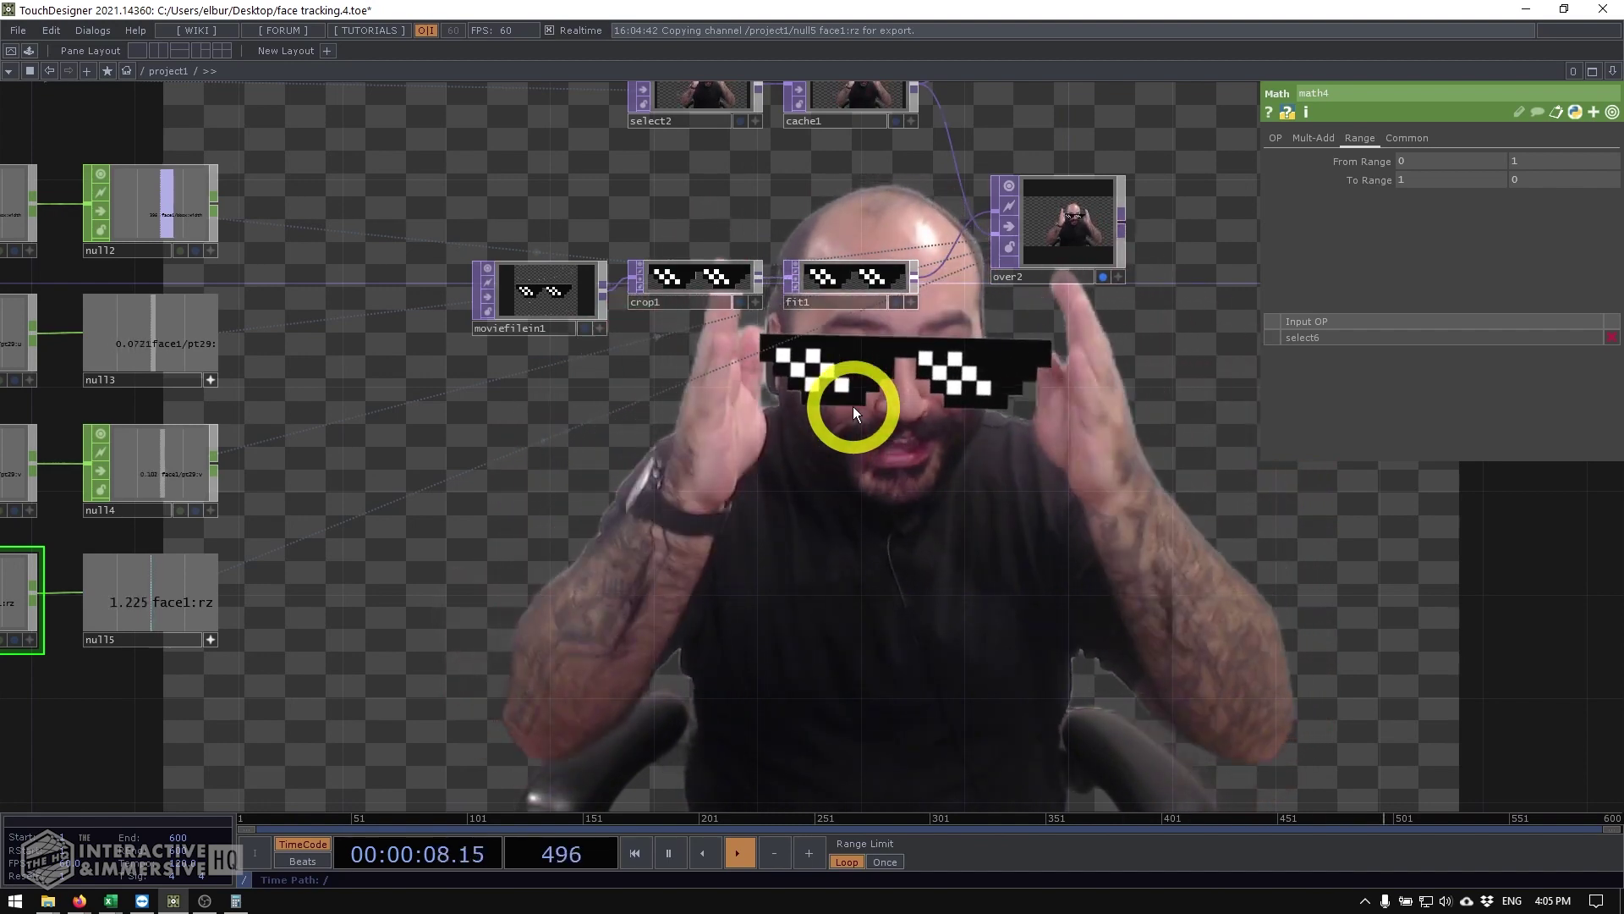
# Step: Reduce the sunglasses' size through math1's Post-Add, trying -50 before setting it to -100
pyautogui.moveTo(758, 460); pyautogui.dragTo(1223, 525)
pyautogui.scroll(2, 384, 367)
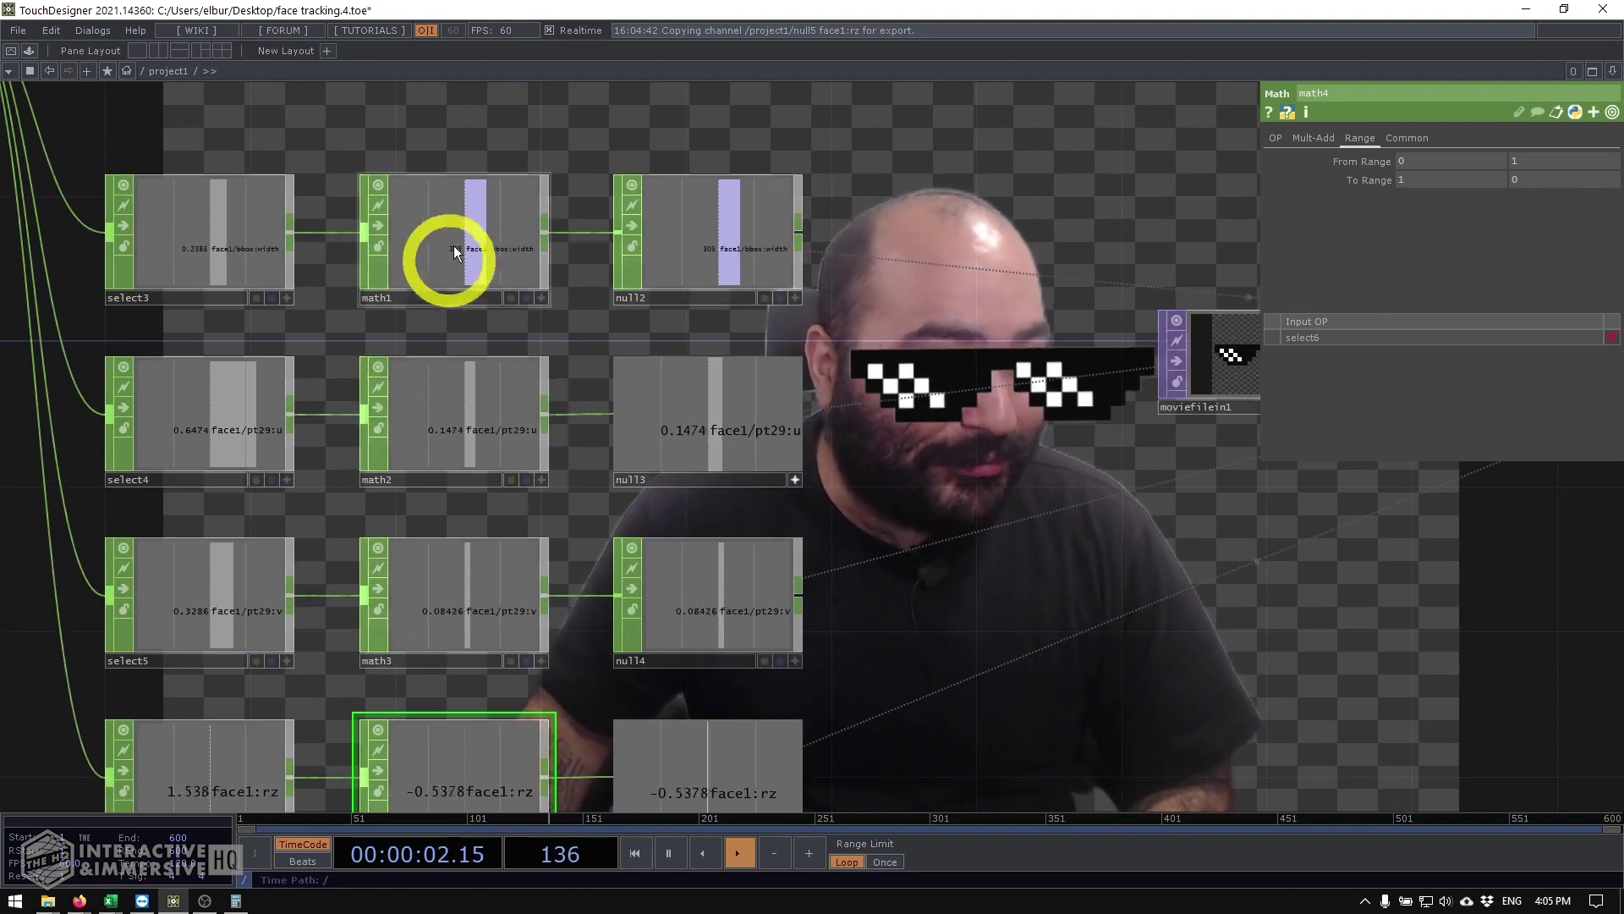
pyautogui.click(420, 261)
pyautogui.scroll(2, 458, 208)
pyautogui.scroll(1, 639, 296)
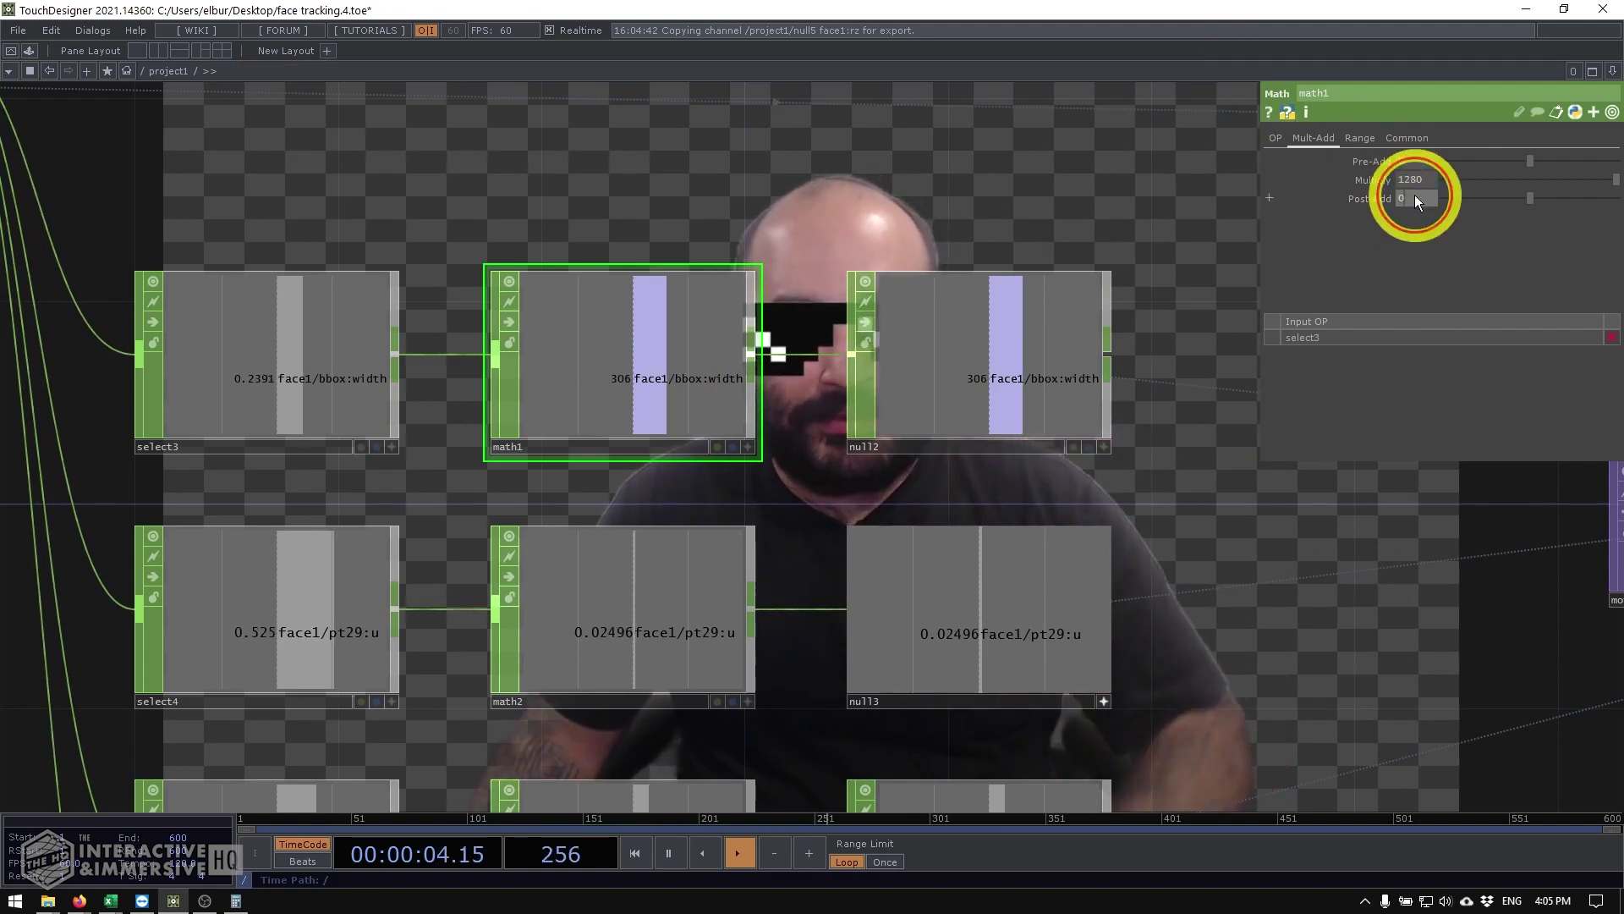
pyautogui.moveTo(968, 110); pyautogui.dragTo(1048, 313)
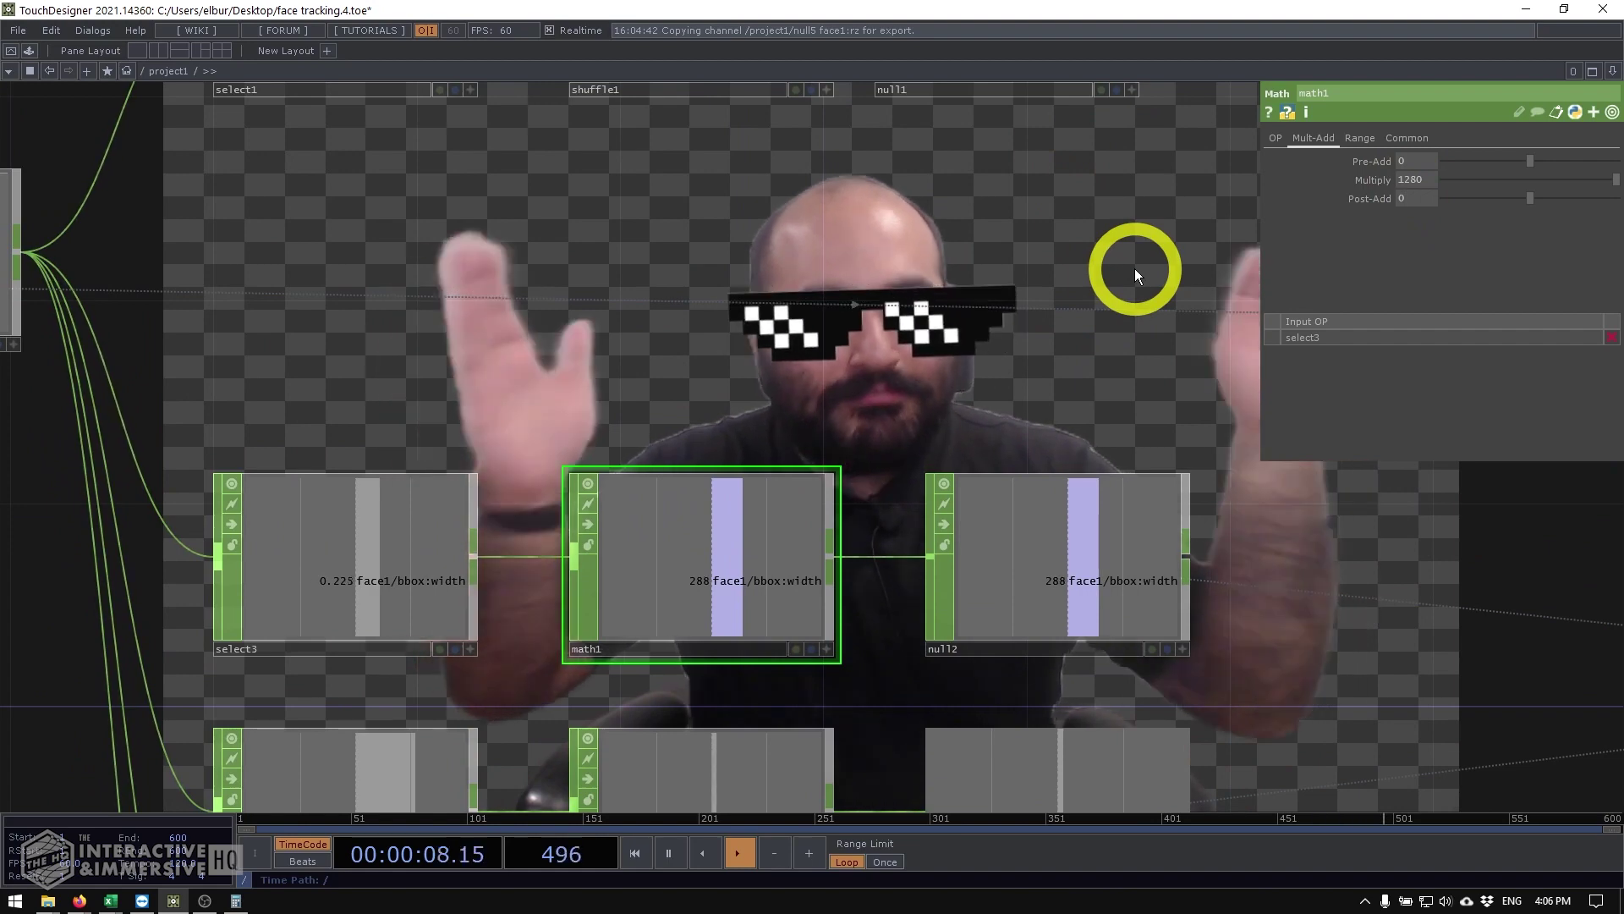
pyautogui.moveTo(1408, 201); pyautogui.dragTo(1062, 243)
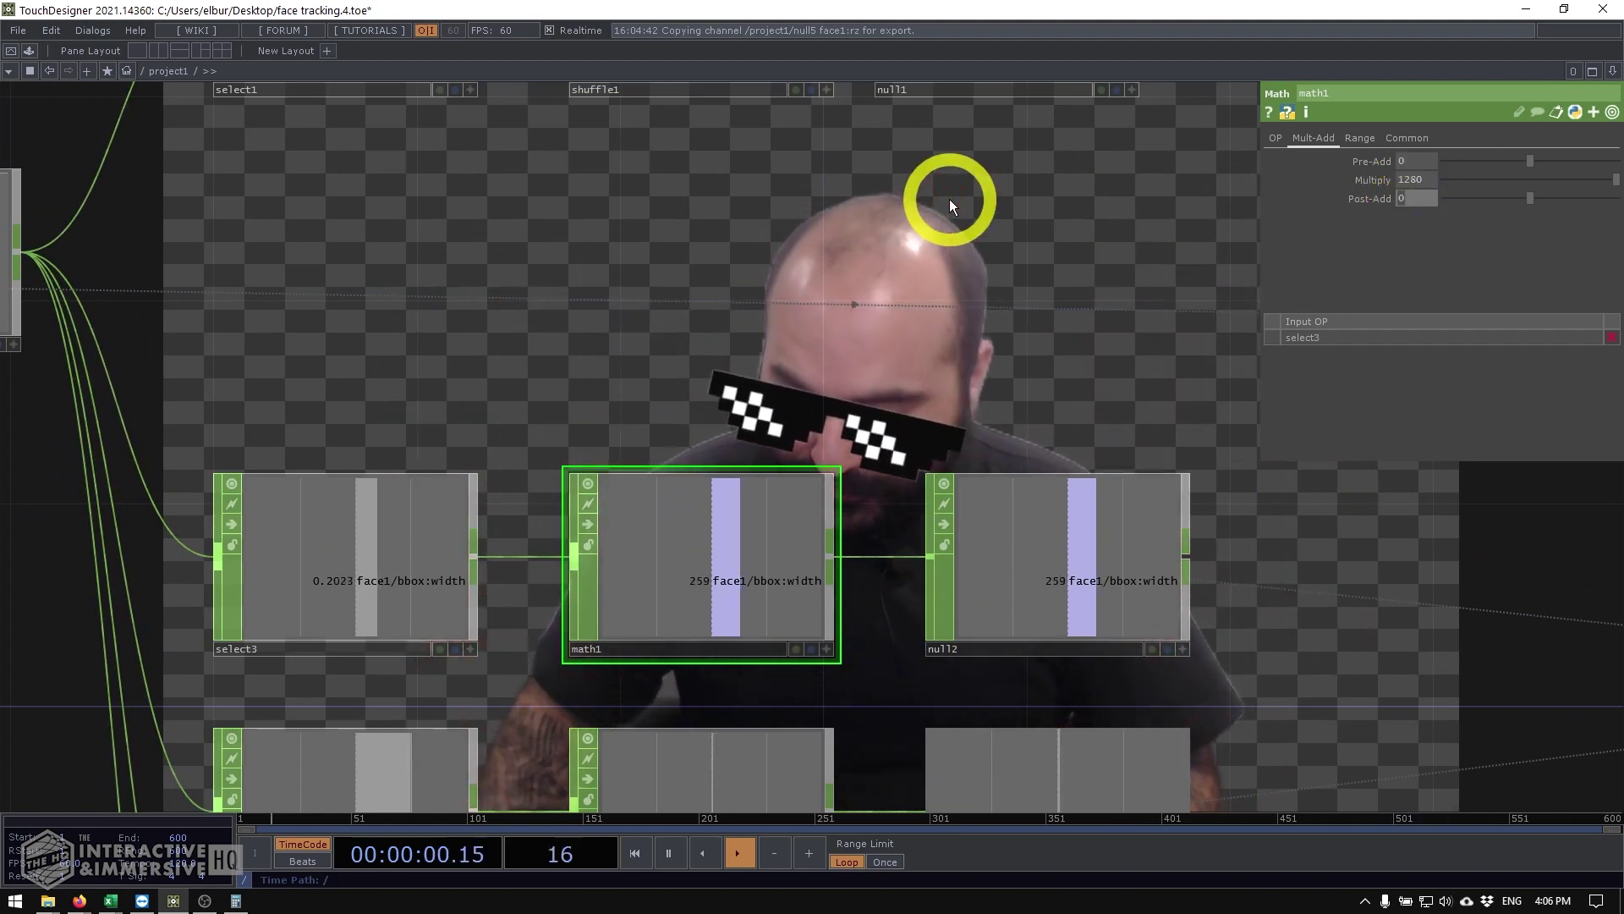
pyautogui.write('-50')
pyautogui.press('Return')
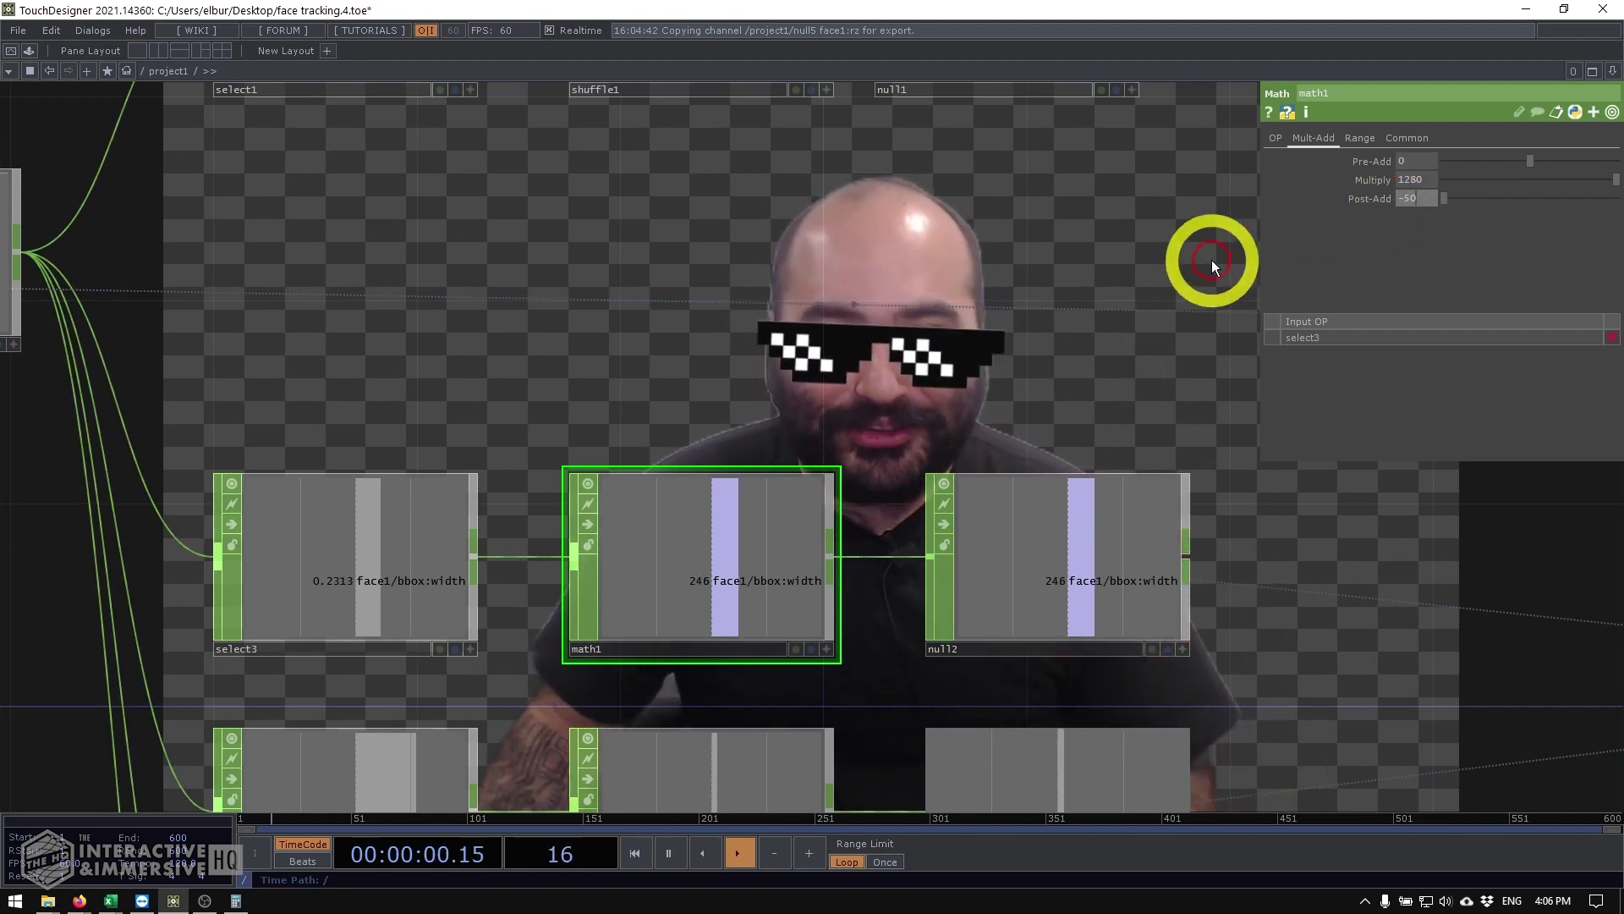
pyautogui.press('BackSpace')
pyautogui.press('BackSpace')
pyautogui.write('100')
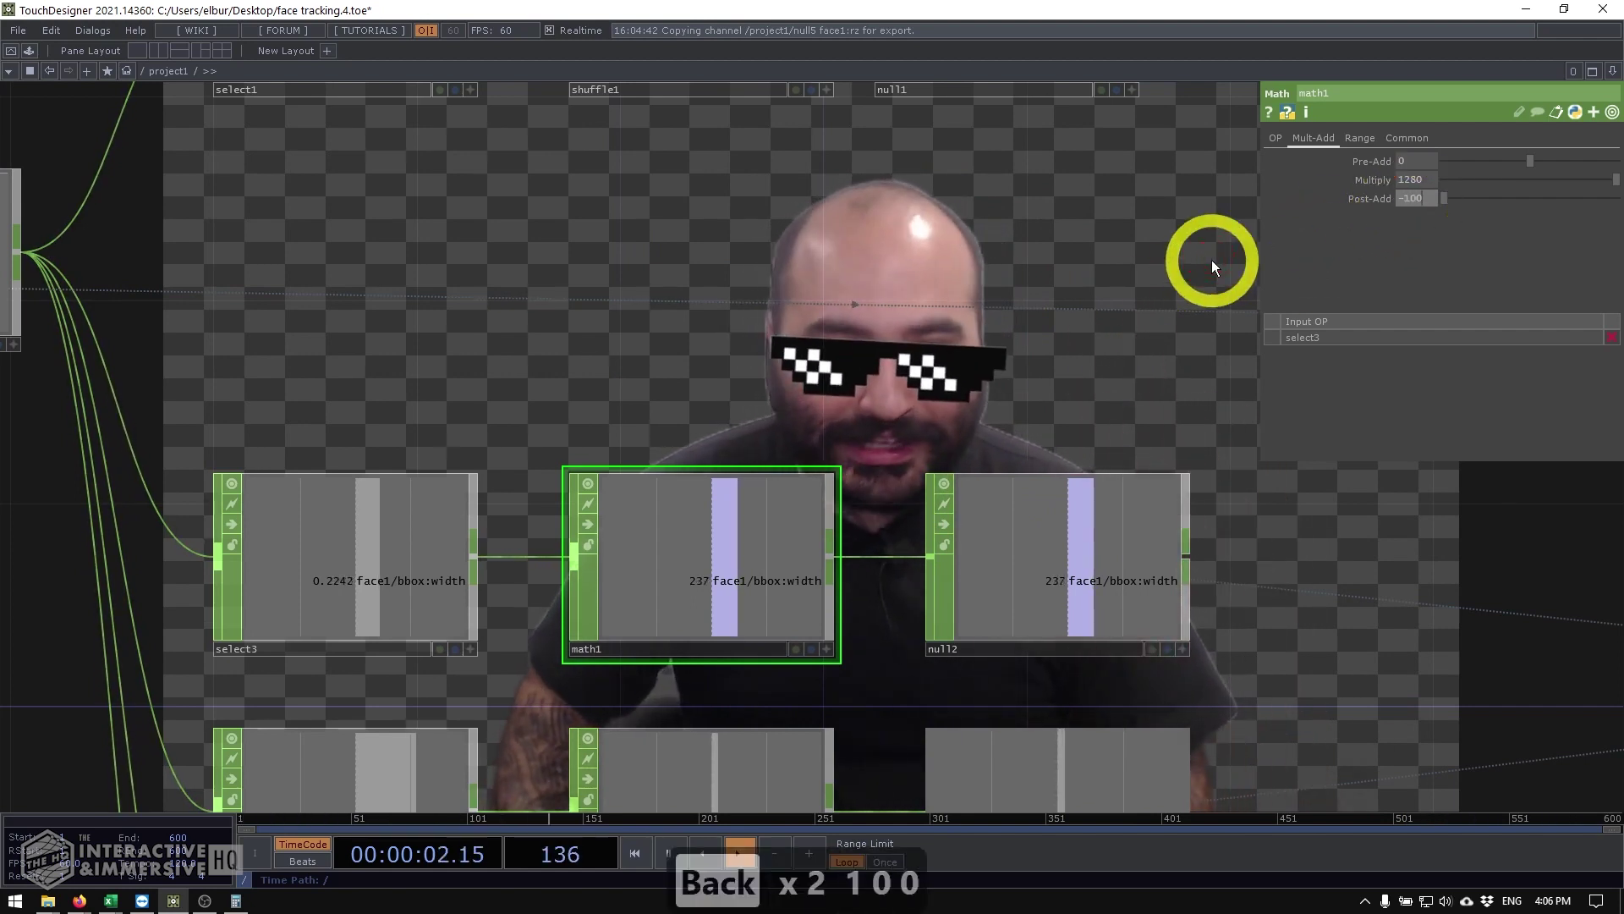
pyautogui.press('Return')
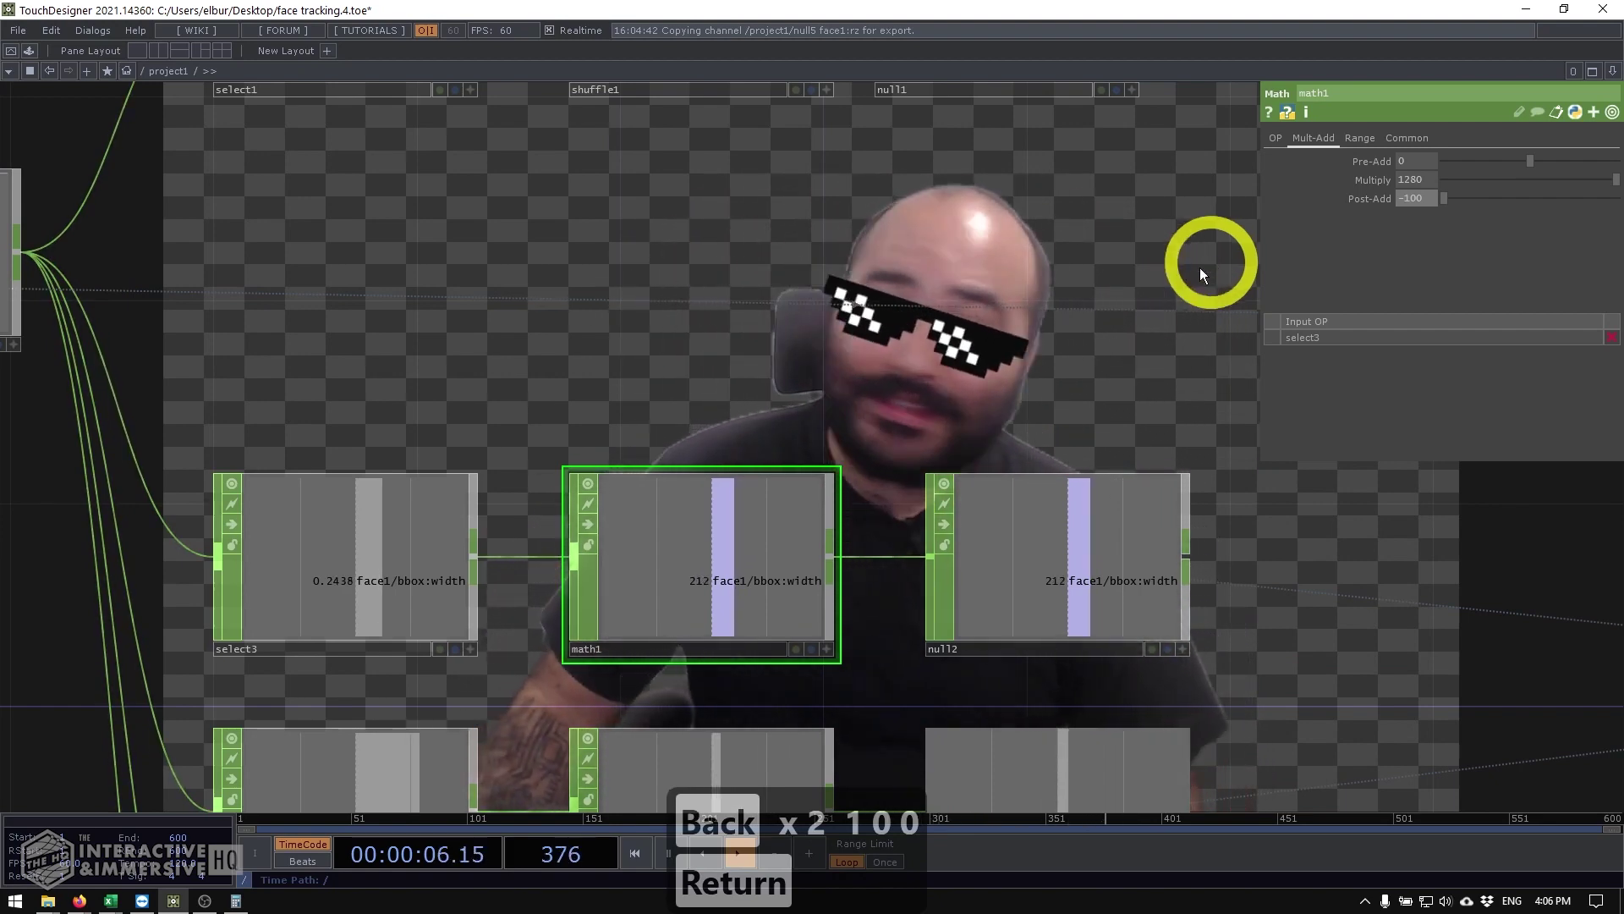
# Step: Turn off the active viewer on null3
pyautogui.scroll(-5, 768, 212)
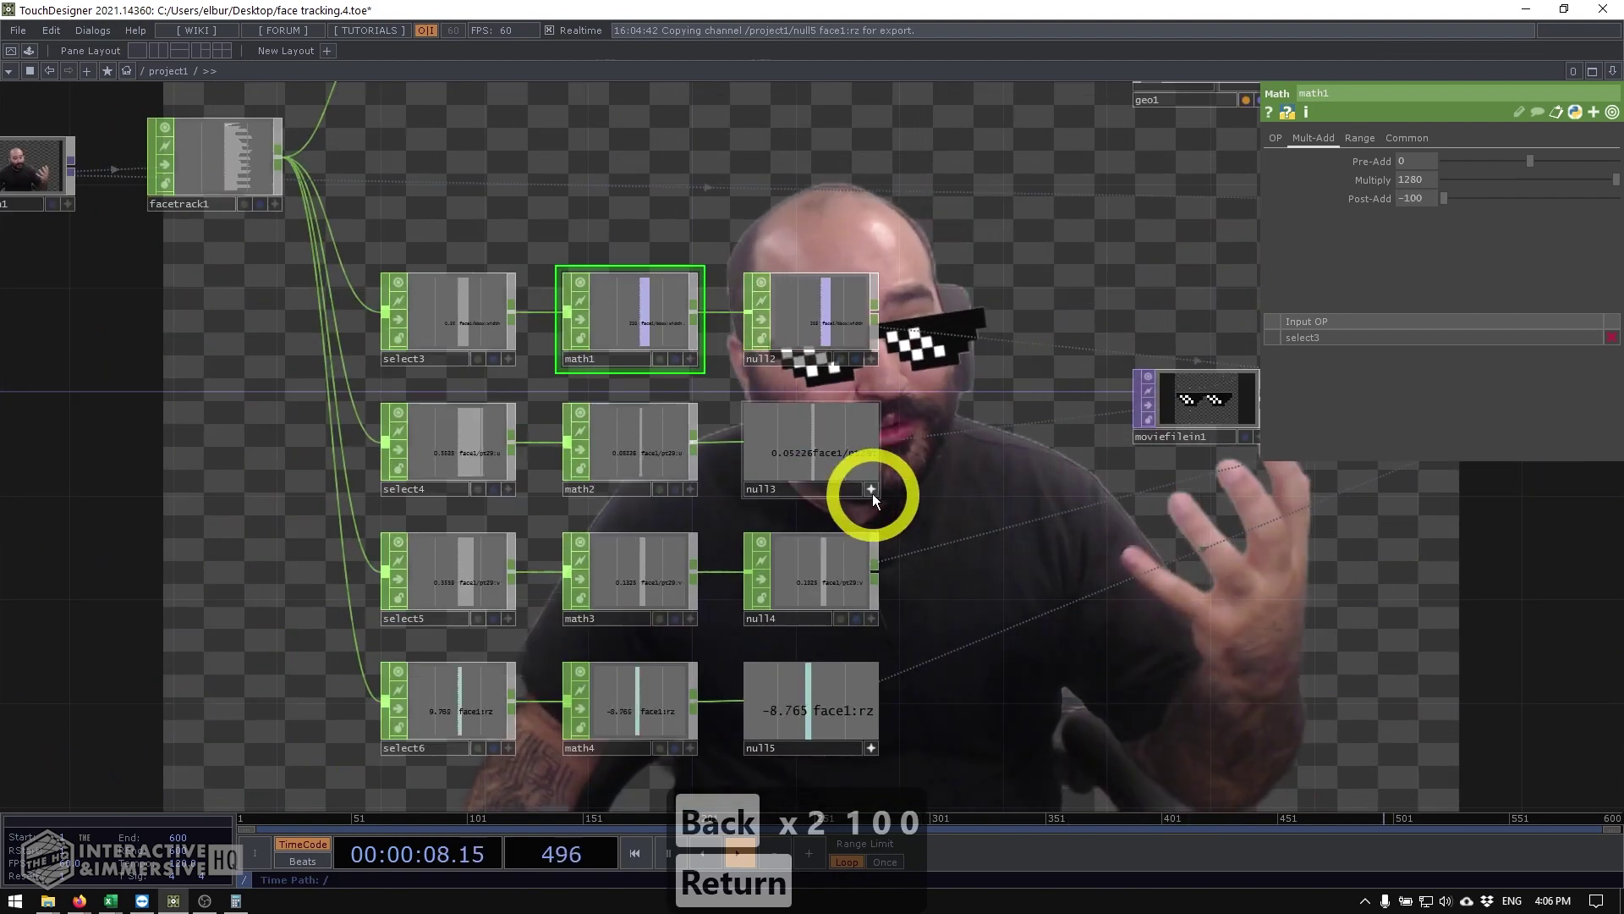
pyautogui.moveTo(993, 459); pyautogui.dragTo(907, 420)
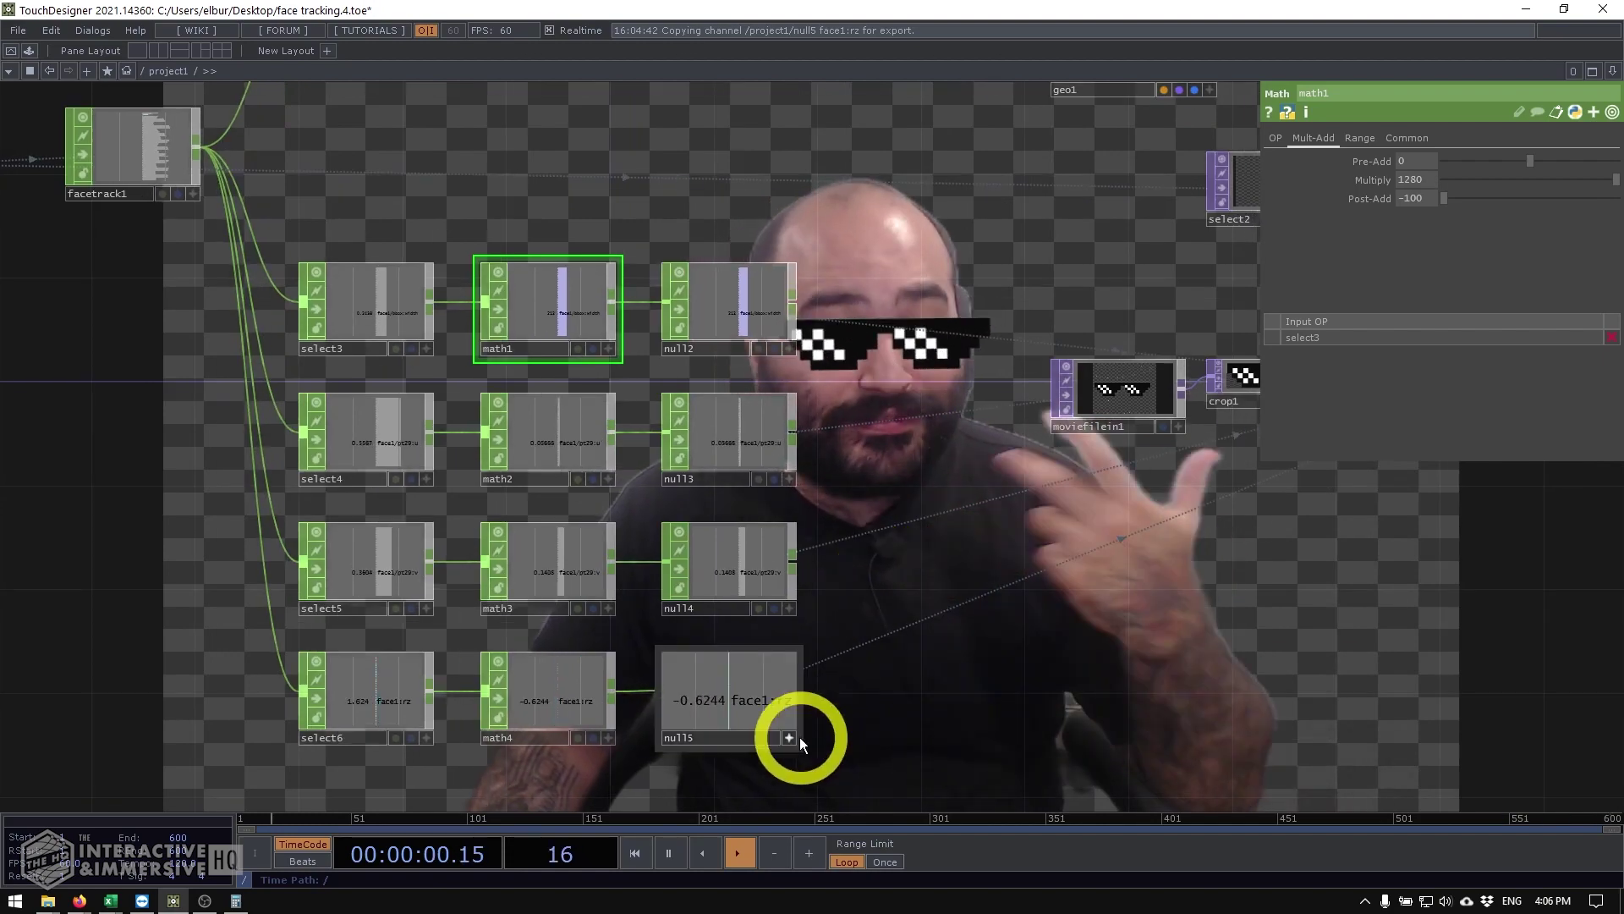
# Step: Review the finished network, from the sunglasses chain and face-data CHOP rows to the landmark render and the over1 and over2 composites
pyautogui.moveTo(807, 725); pyautogui.dragTo(1028, 591)
pyautogui.scroll(8, 977, 410)
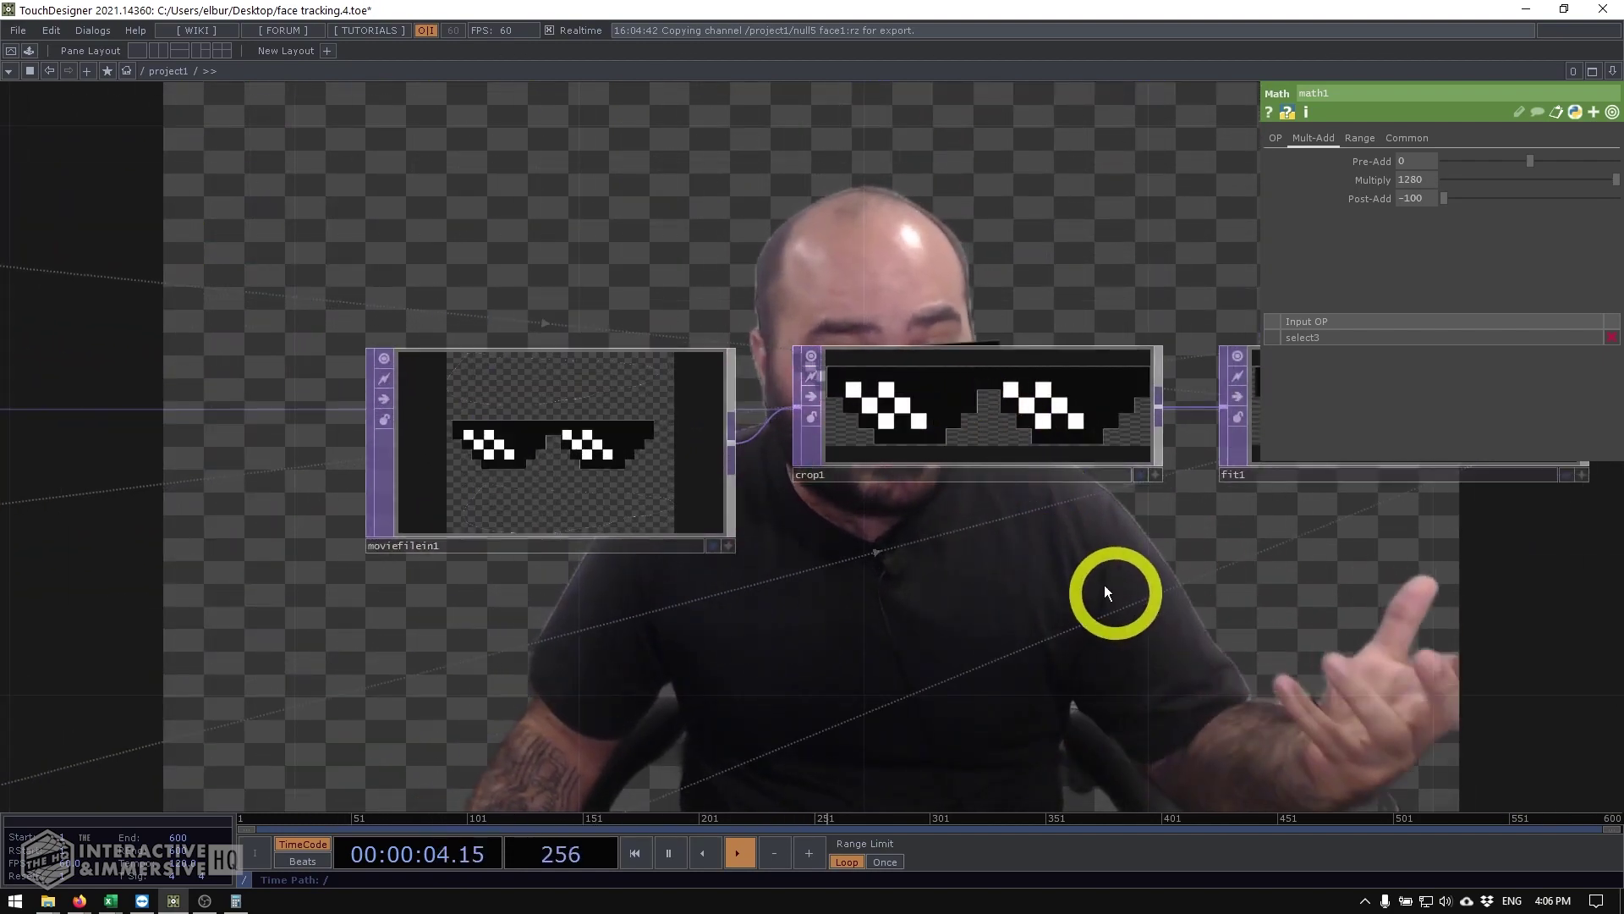
pyautogui.moveTo(1105, 590); pyautogui.dragTo(834, 381)
pyautogui.scroll(-3, 834, 380)
pyautogui.moveTo(906, 471); pyautogui.dragTo(834, 428)
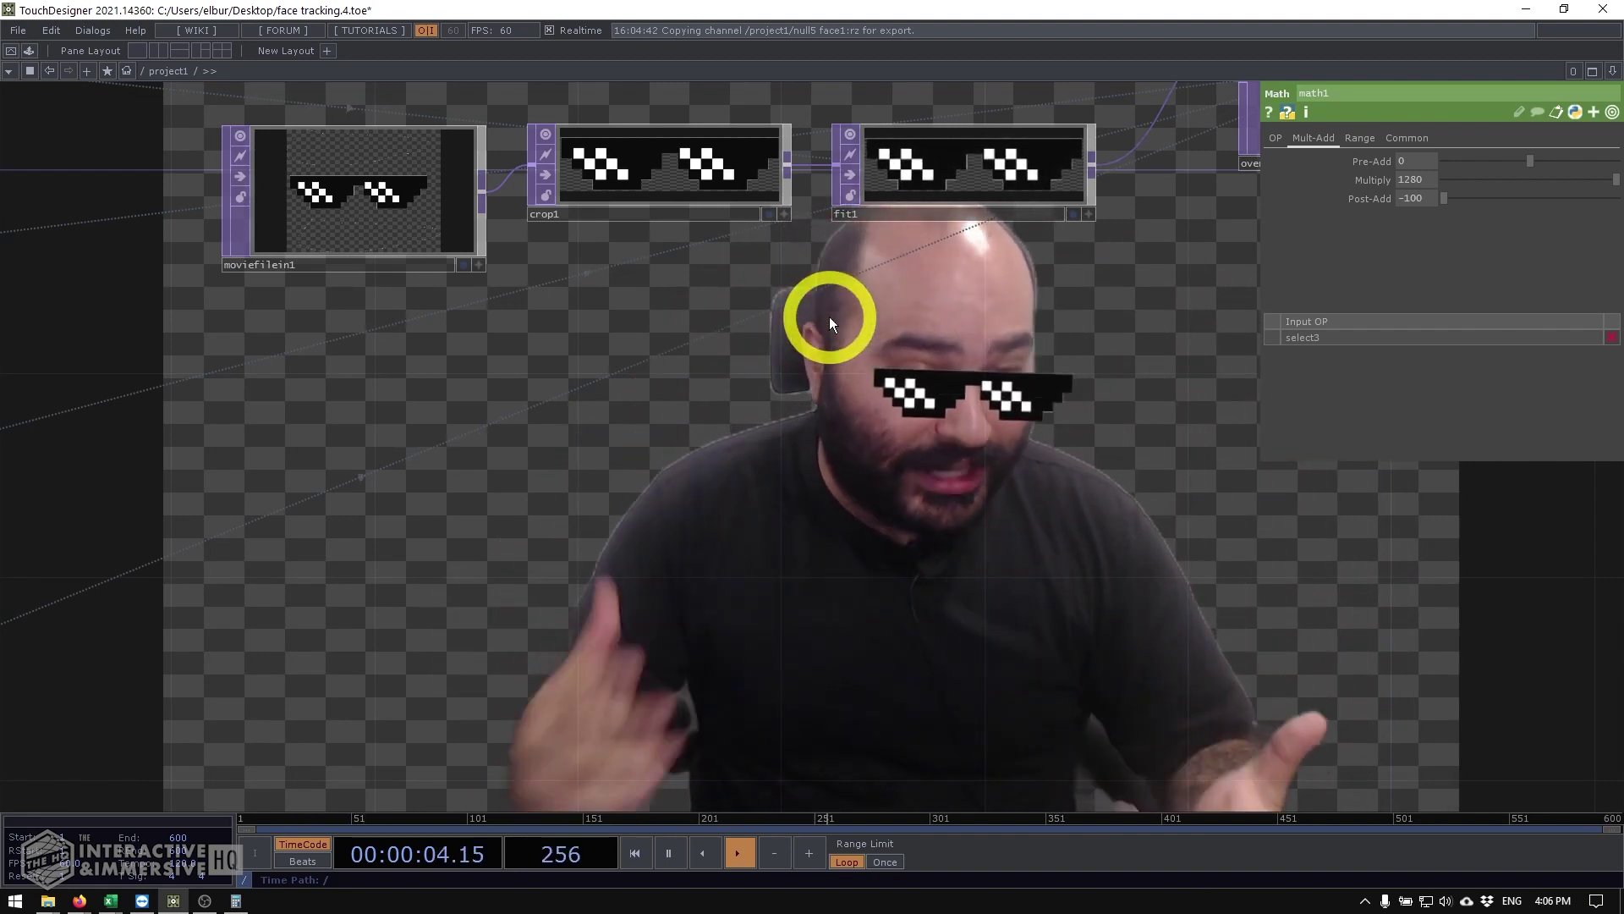
pyautogui.scroll(-5, 662, 439)
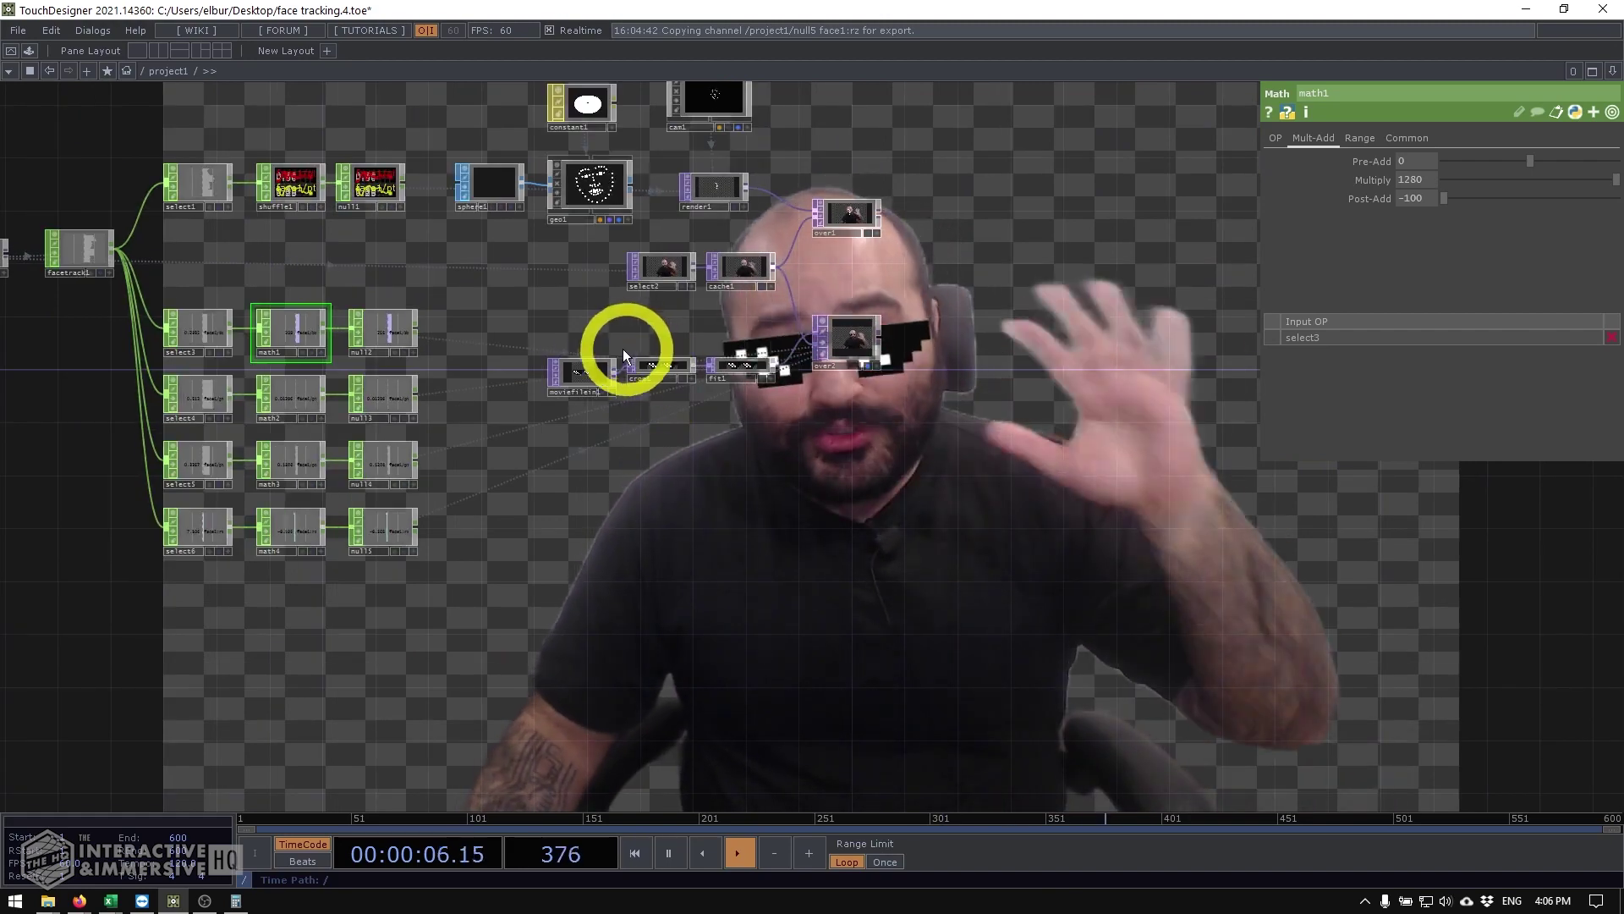
pyautogui.moveTo(537, 310); pyautogui.dragTo(783, 342)
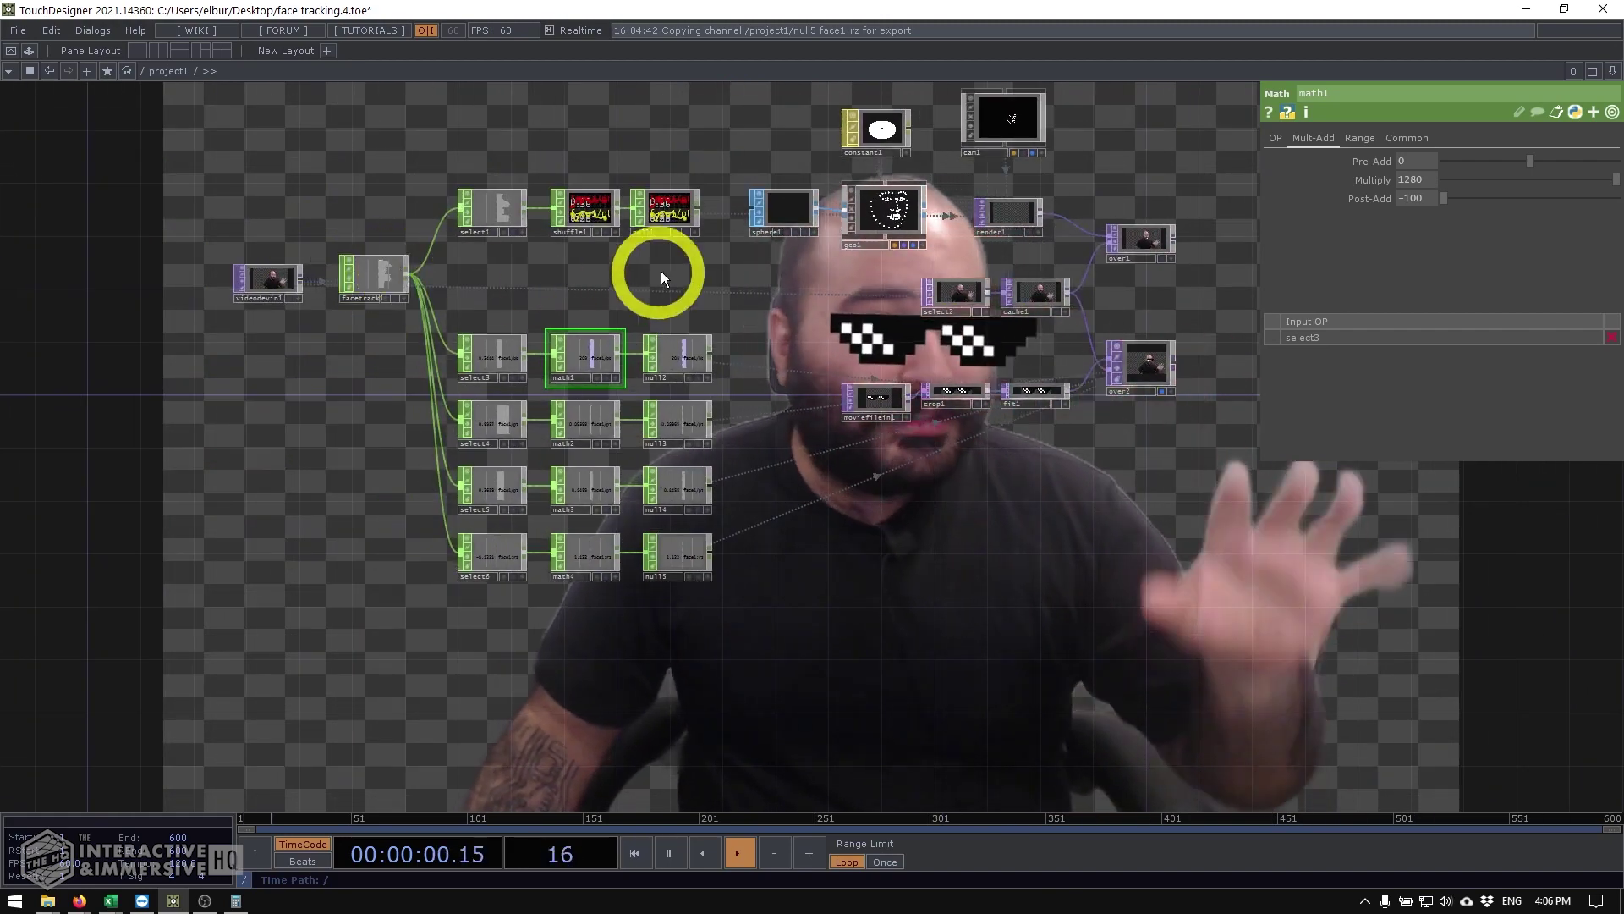
pyautogui.scroll(3, 1138, 271)
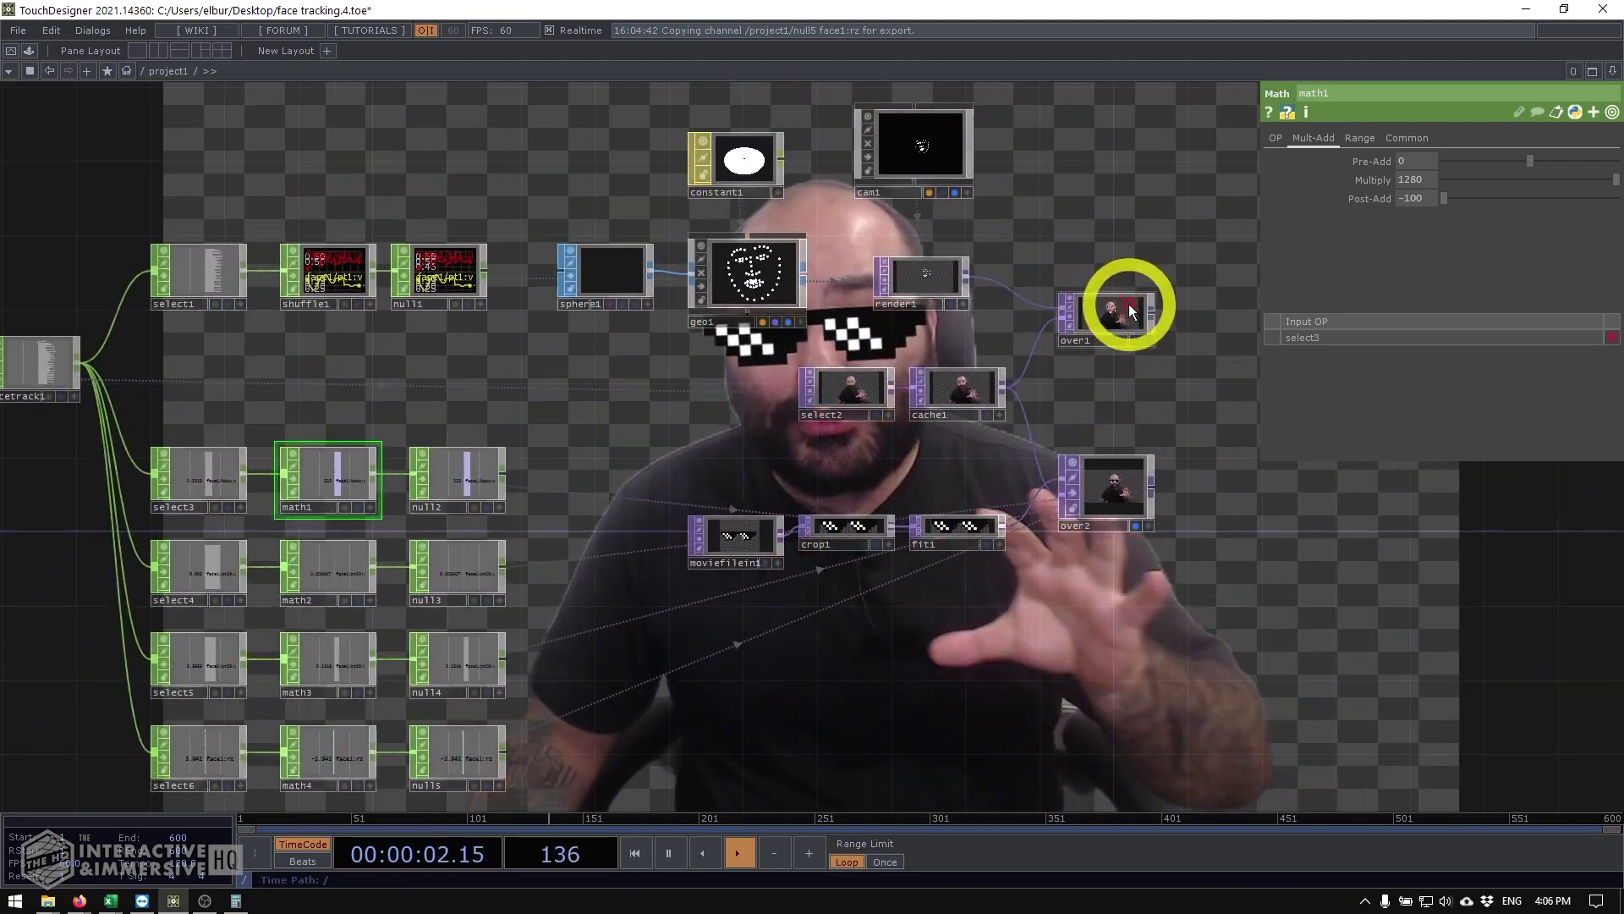
pyautogui.scroll(5, 1134, 300)
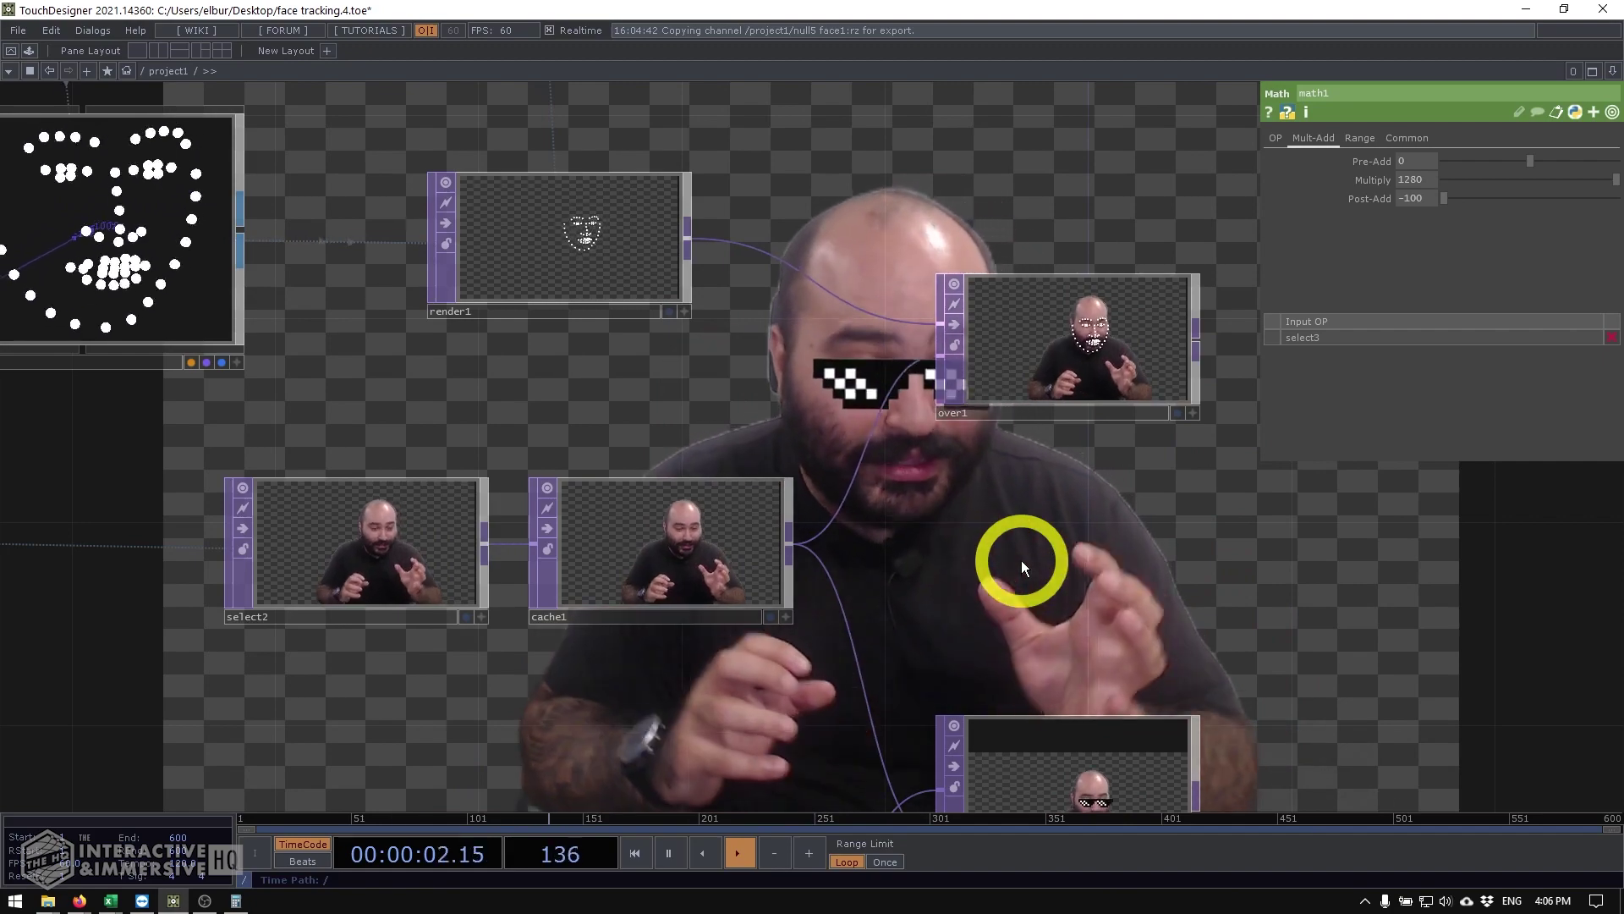
pyautogui.moveTo(1059, 524); pyautogui.dragTo(931, 449)
pyautogui.scroll(-4, 1294, 533)
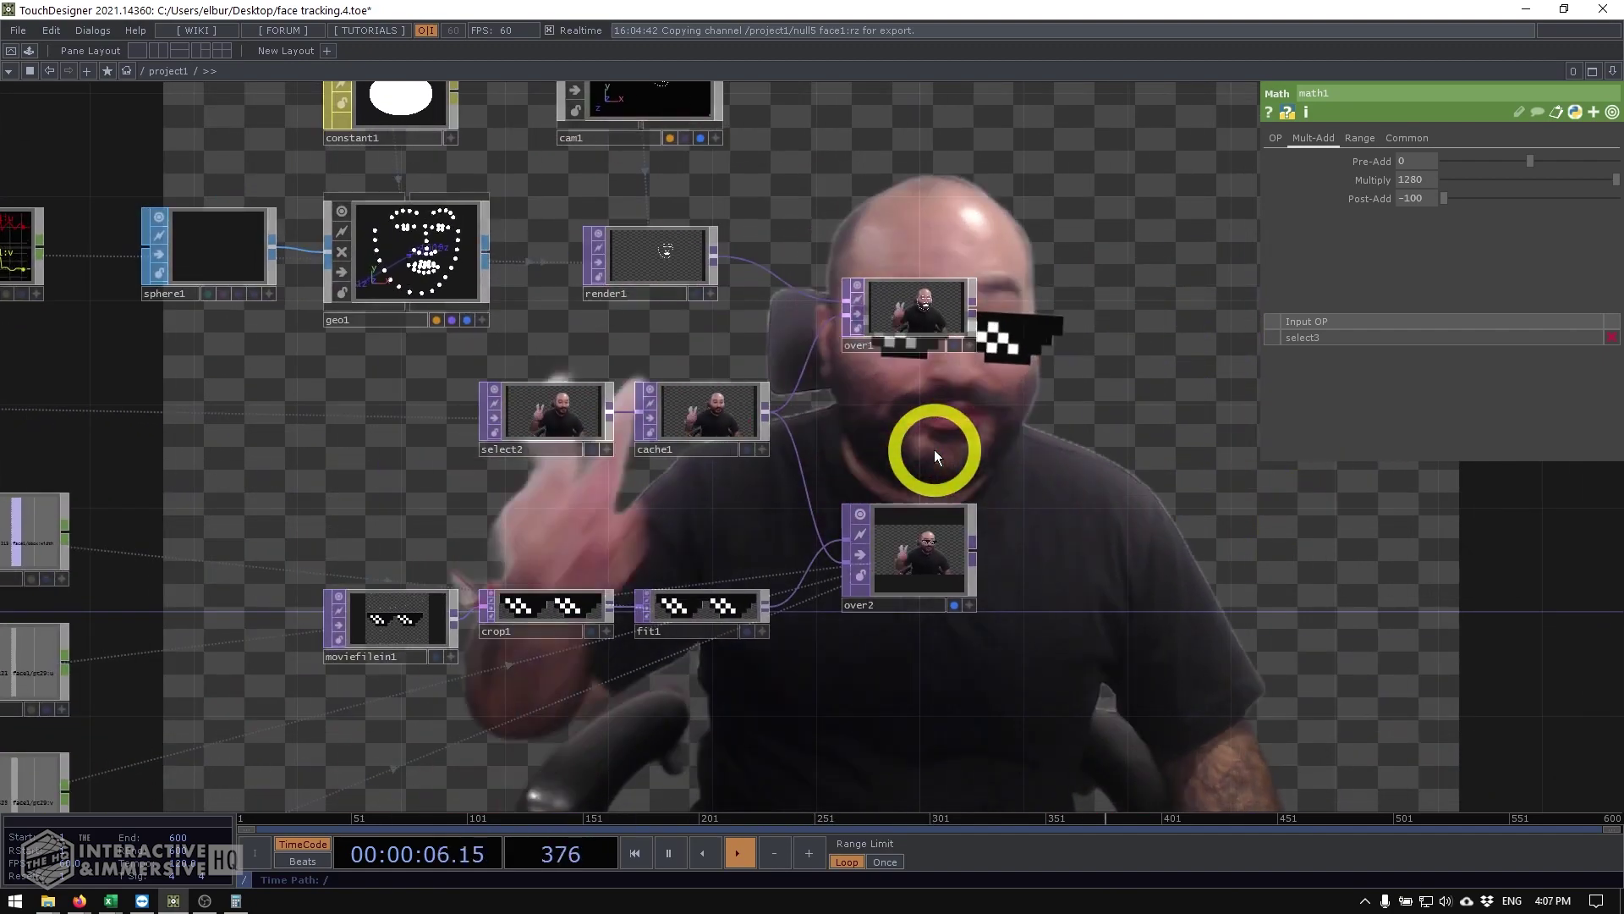